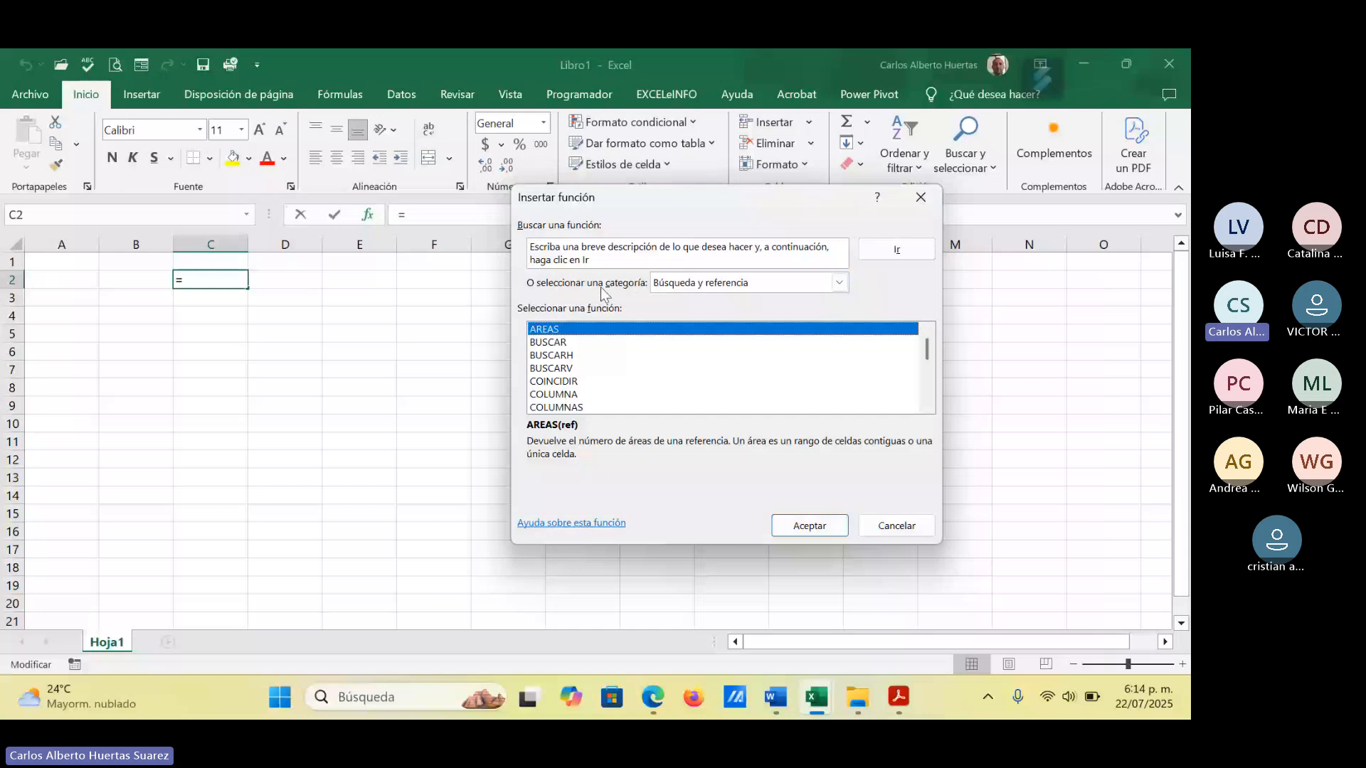
Step: Examine the arguments of the CONCAT function from the Texto category for cell C2 and cancel the formula
{"action": "left_click", "coordinate": [841, 284]}
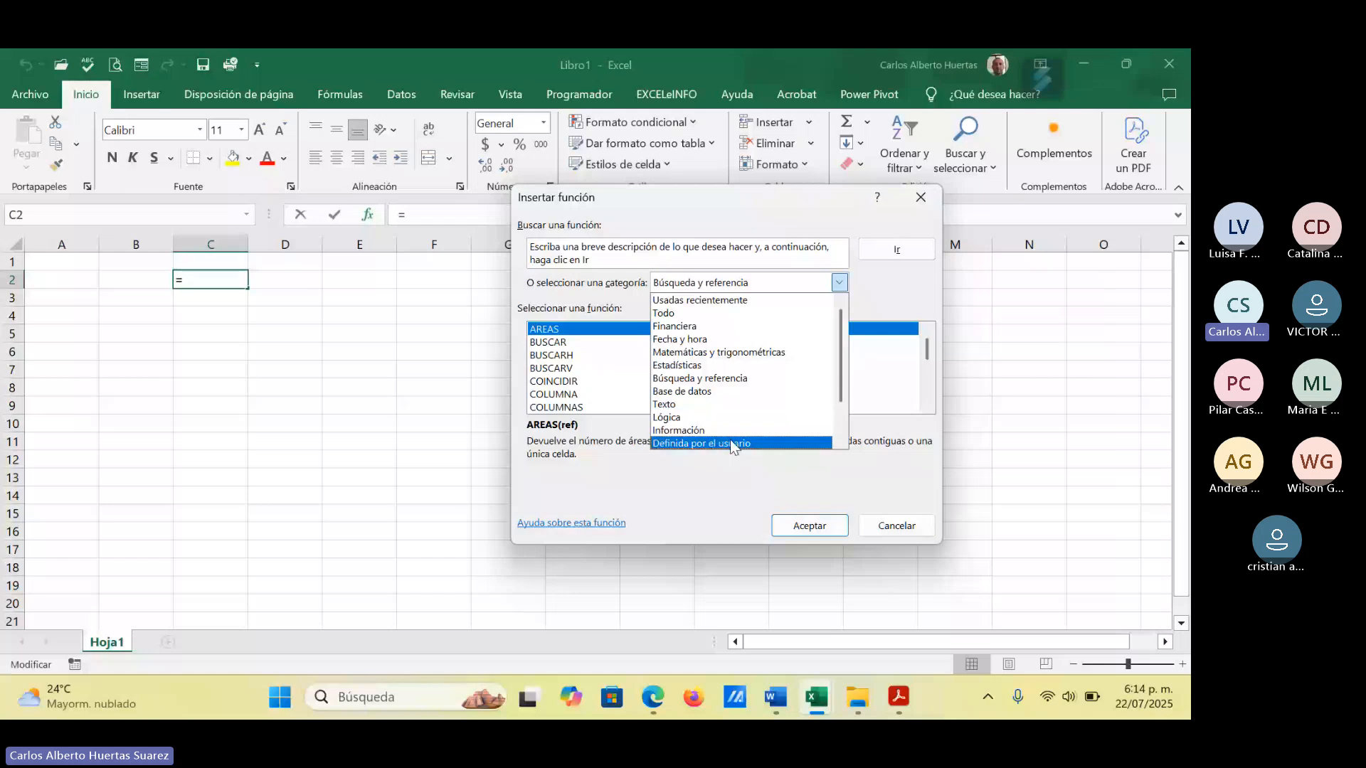
{"action": "left_click", "coordinate": [693, 407]}
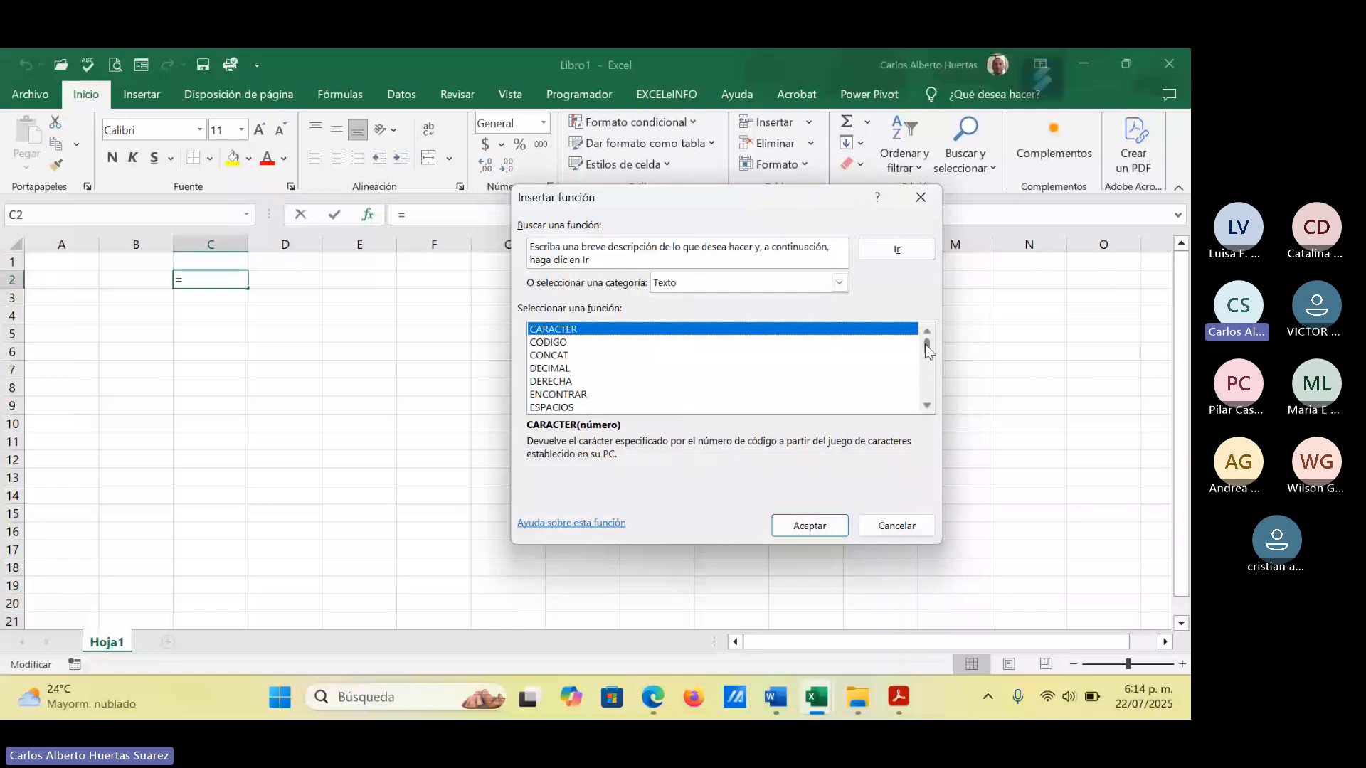
{"action": "mouse_move", "coordinate": [925, 343]}
{"action": "left_mouse_down"}
{"action": "mouse_move", "coordinate": [926, 399]}
{"action": "mouse_move", "coordinate": [925, 343]}
{"action": "left_mouse_up"}
{"action": "left_click", "coordinate": [559, 355]}
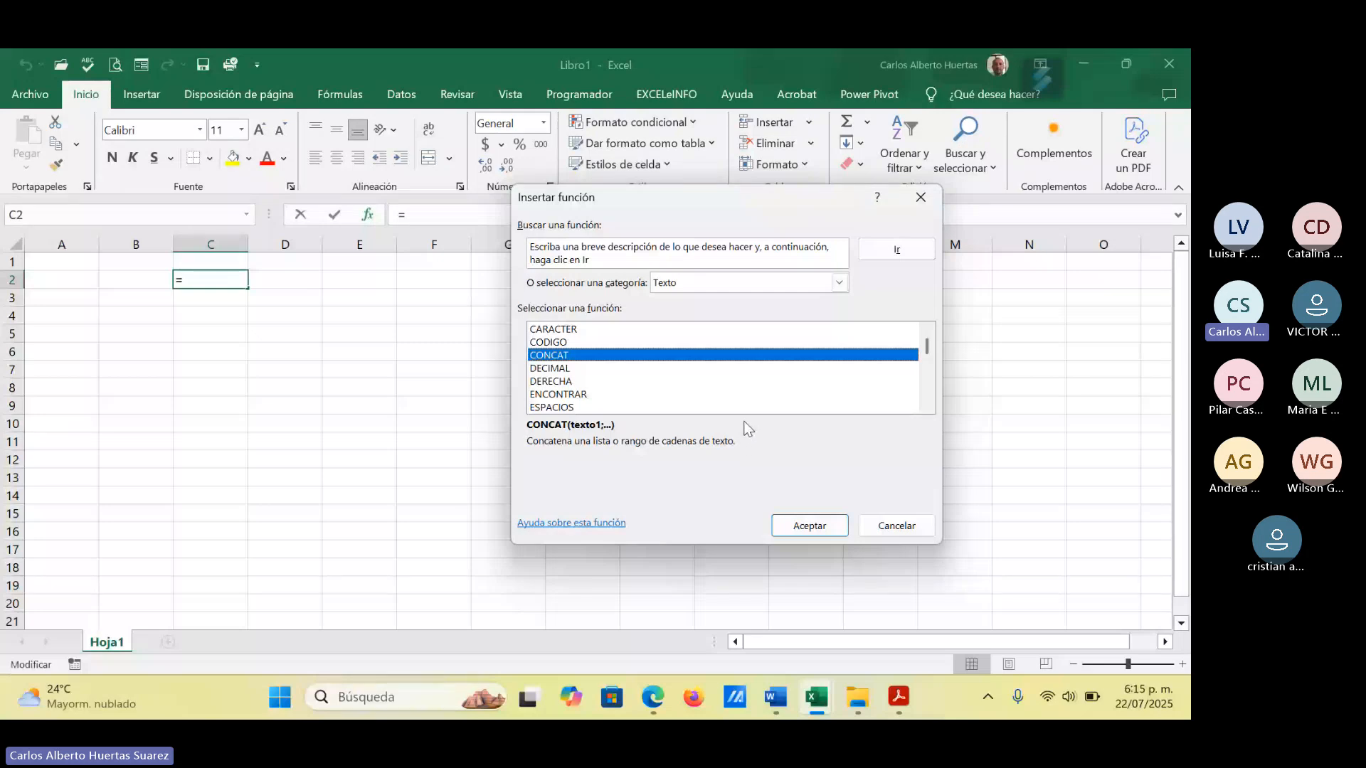
{"action": "left_click", "coordinate": [805, 528]}
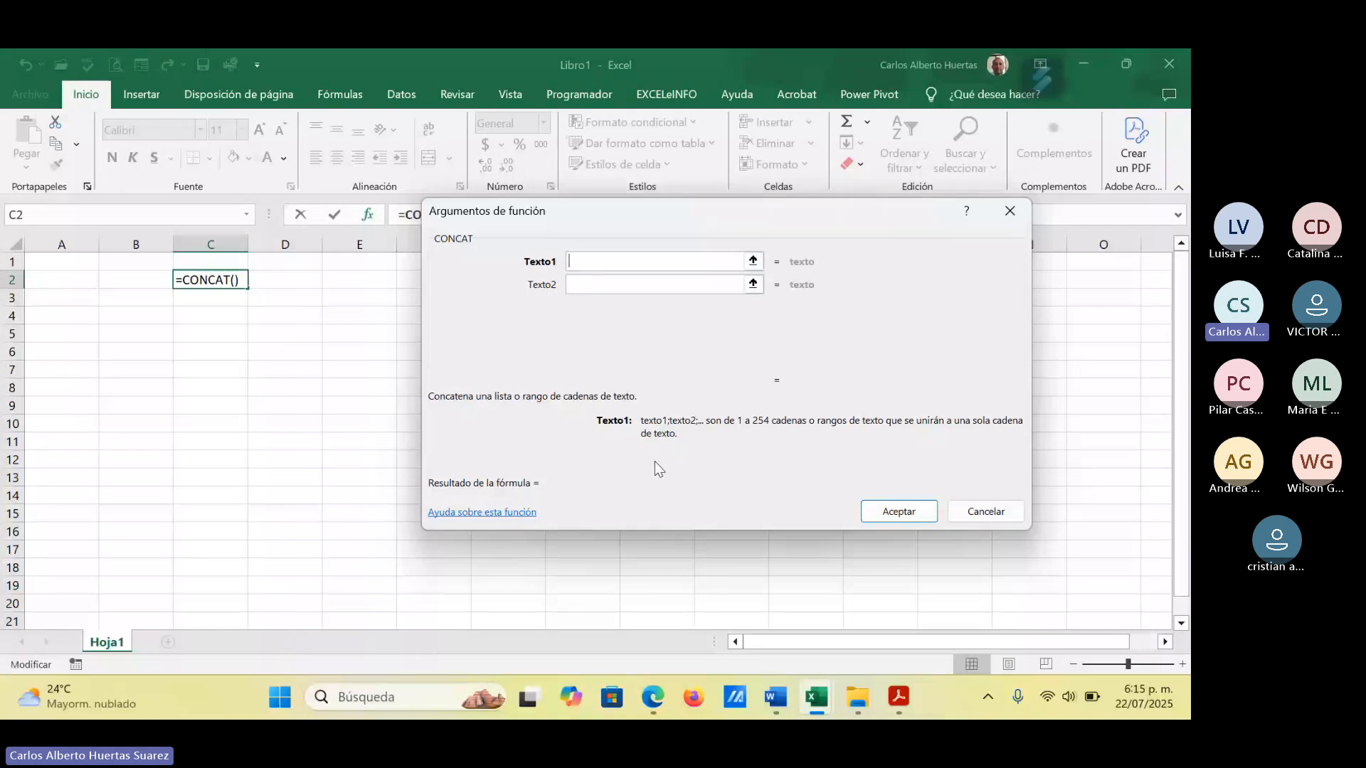
{"action": "left_click", "coordinate": [589, 285]}
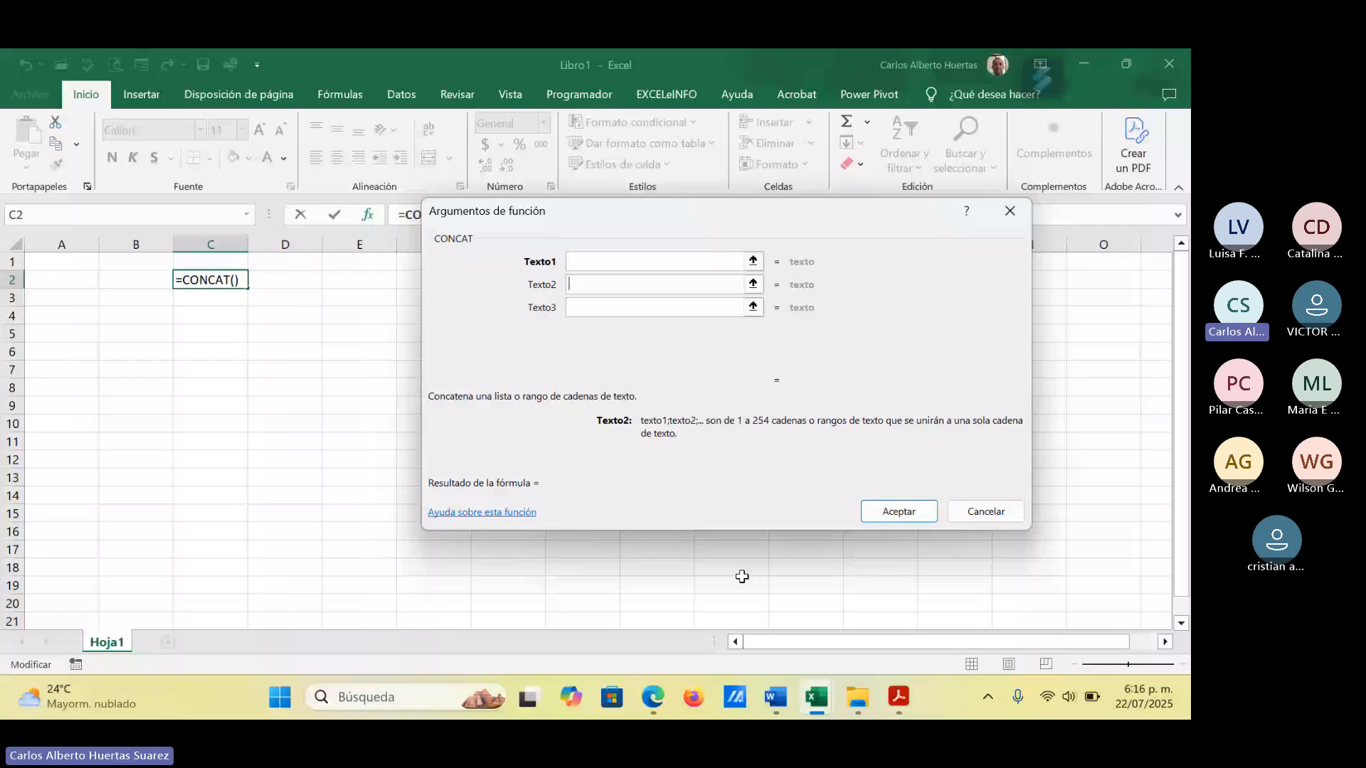
{"action": "key", "text": "Escape"}
Step: Switch to the Word document and highlight the SUMAR.SI syntax line
{"action": "mouse_move", "coordinate": [877, 714]}
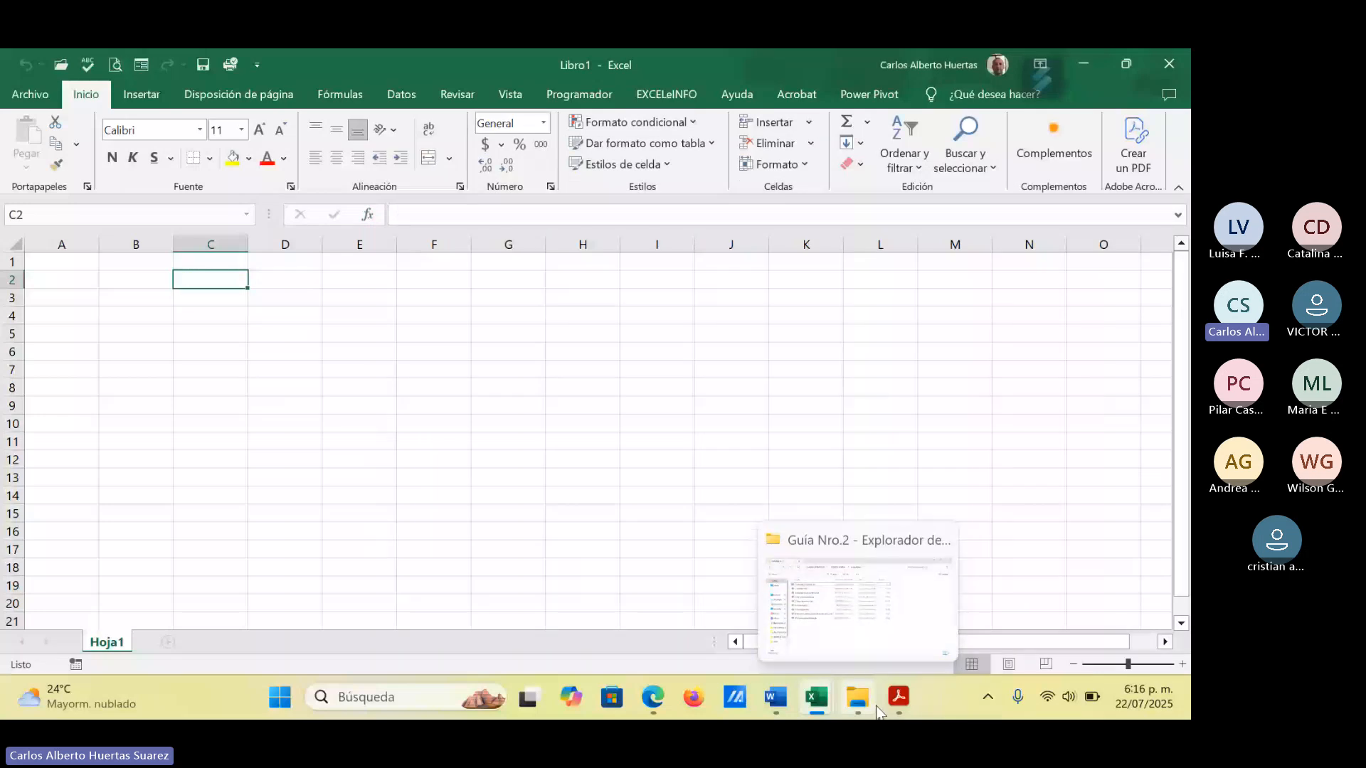
{"action": "left_click", "coordinate": [780, 711]}
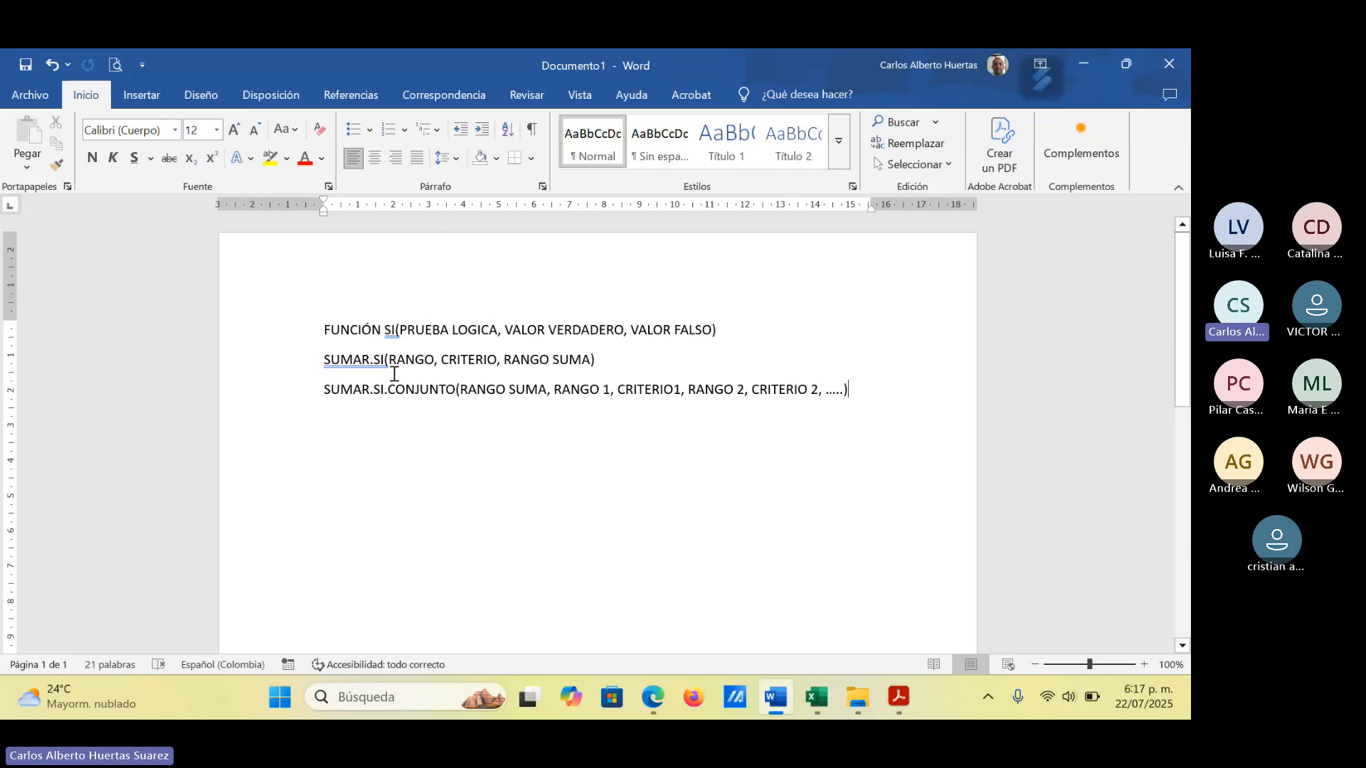
{"action": "left_click", "coordinate": [258, 366]}
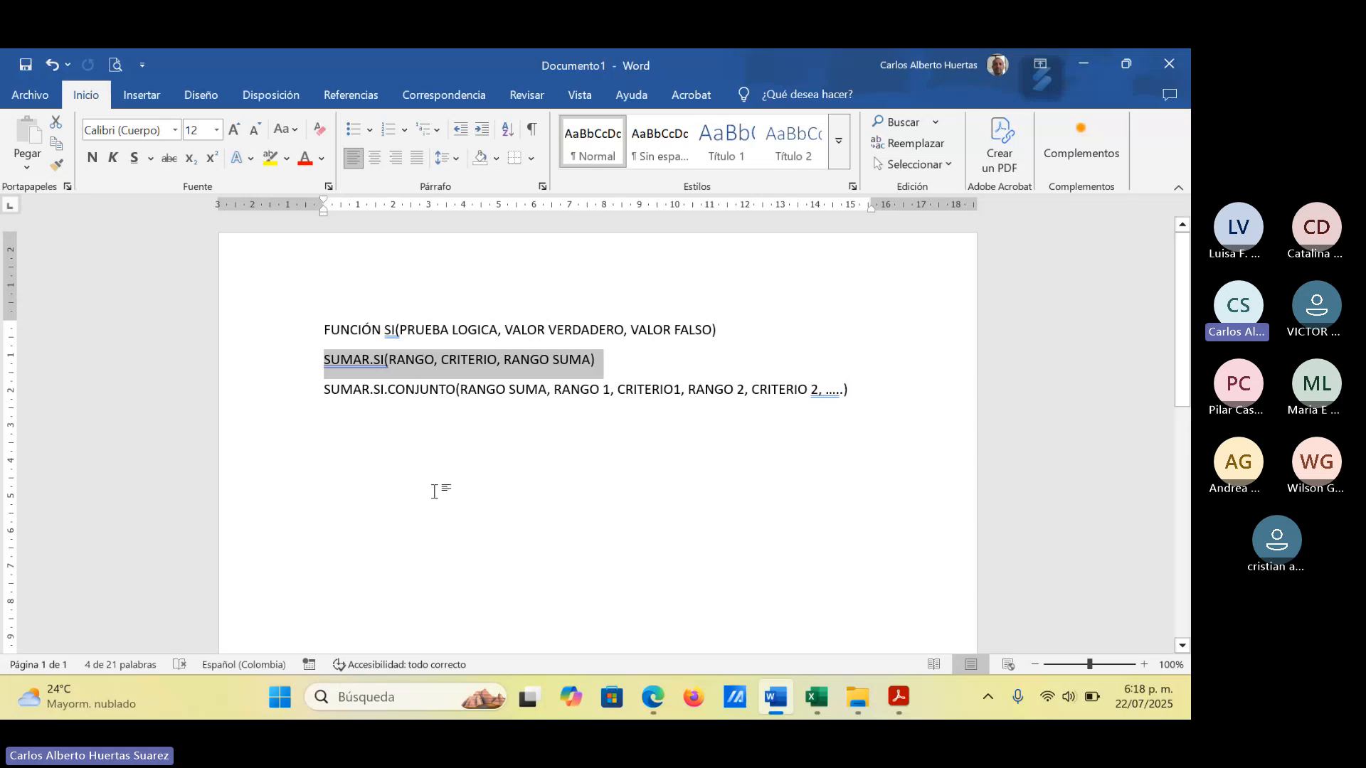
Step: Switch to the Excel workbook 8. Funciones_matematicas_y_trigonometricas.xlsx and review its SUMA and PRODUCTO sheets
{"action": "mouse_move", "coordinate": [822, 704]}
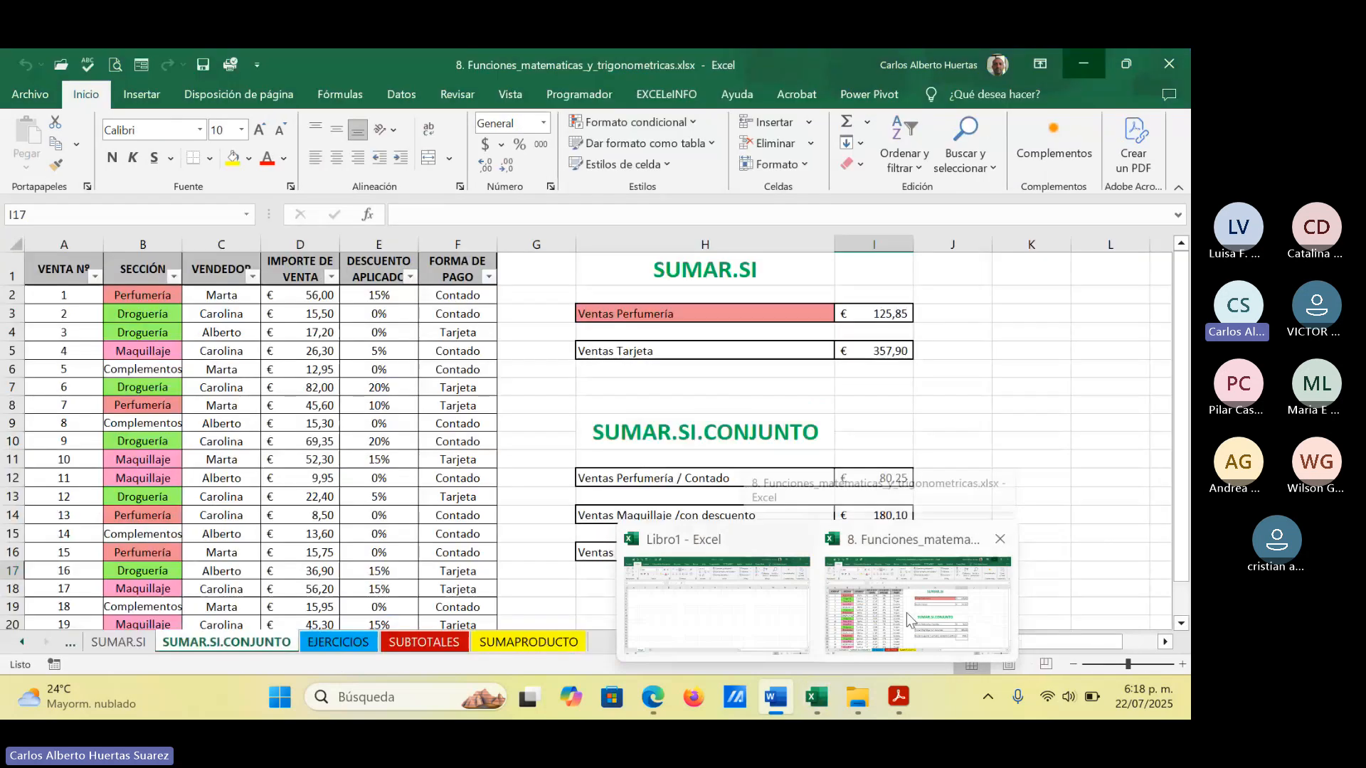
{"action": "left_click", "coordinate": [907, 612]}
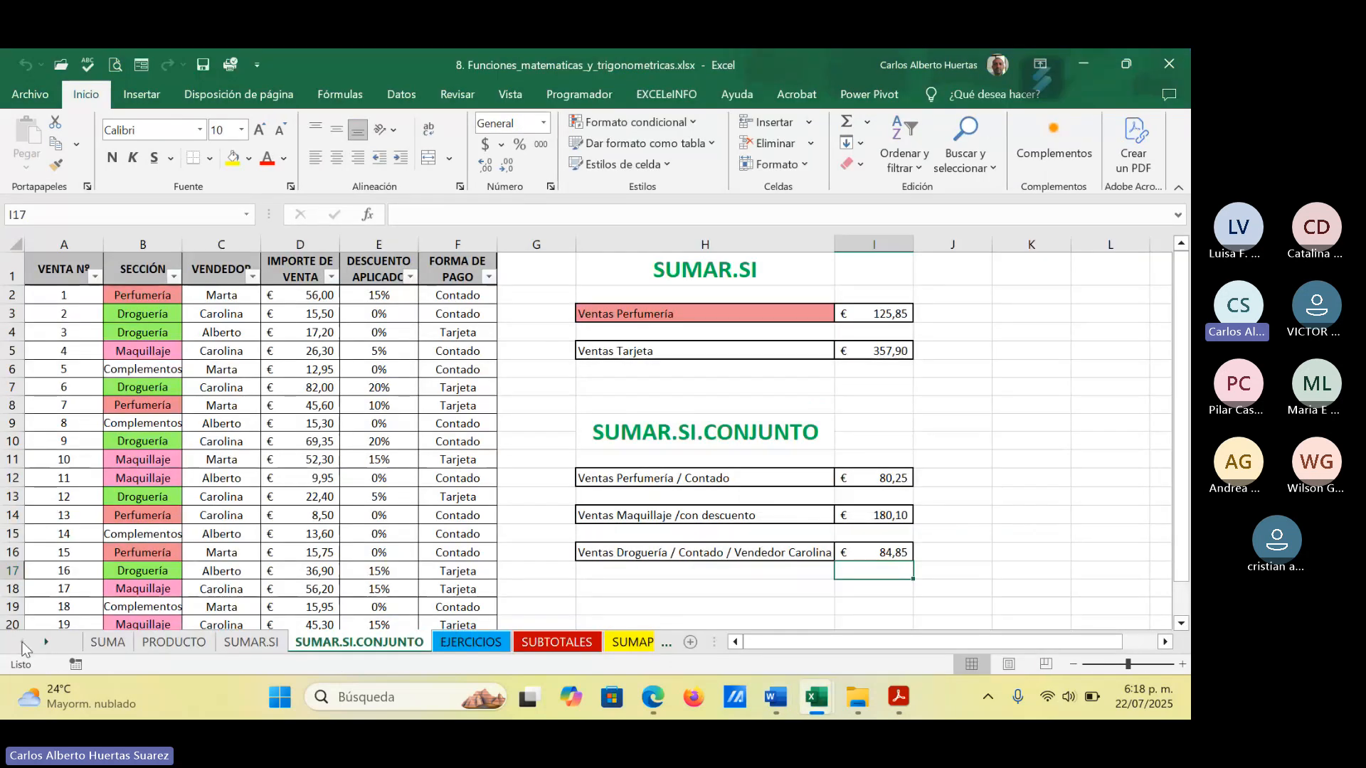
{"action": "left_click", "coordinate": [108, 643]}
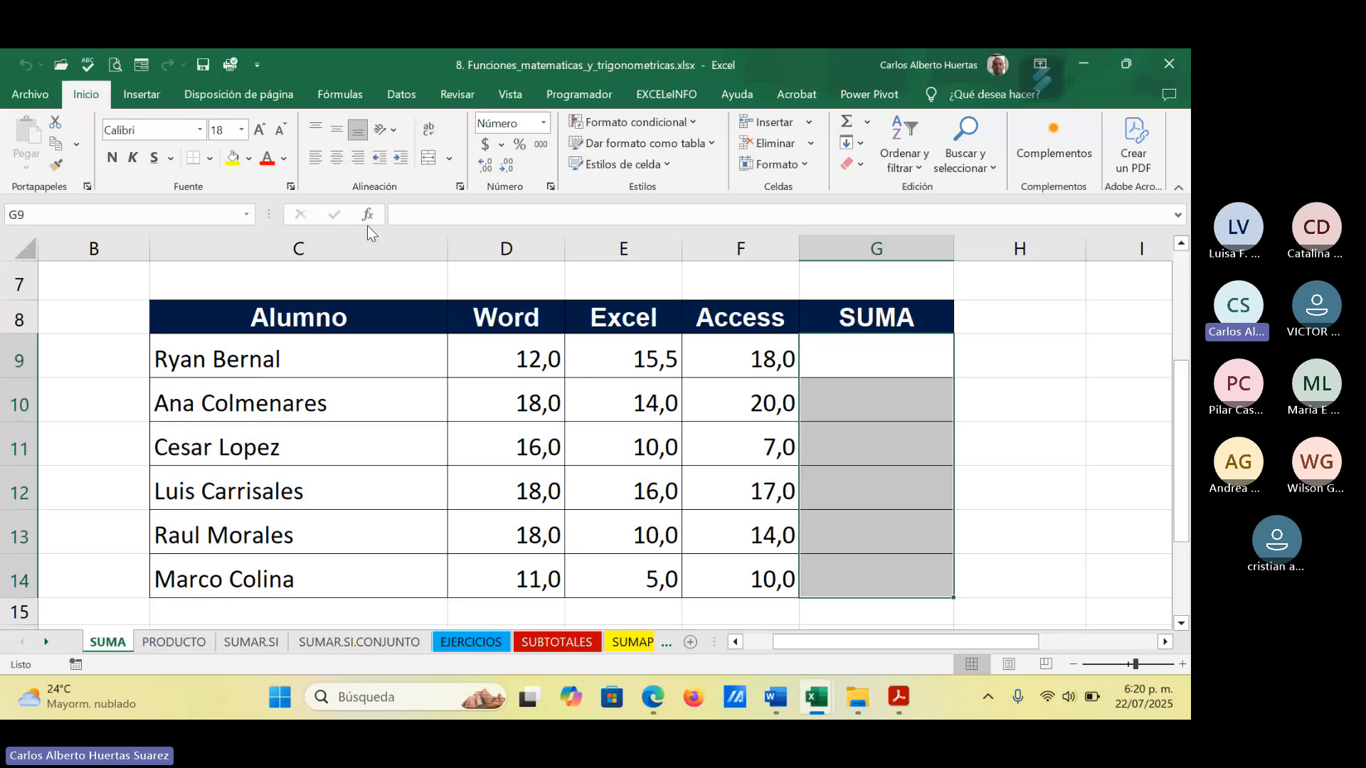
{"action": "left_click", "coordinate": [194, 643]}
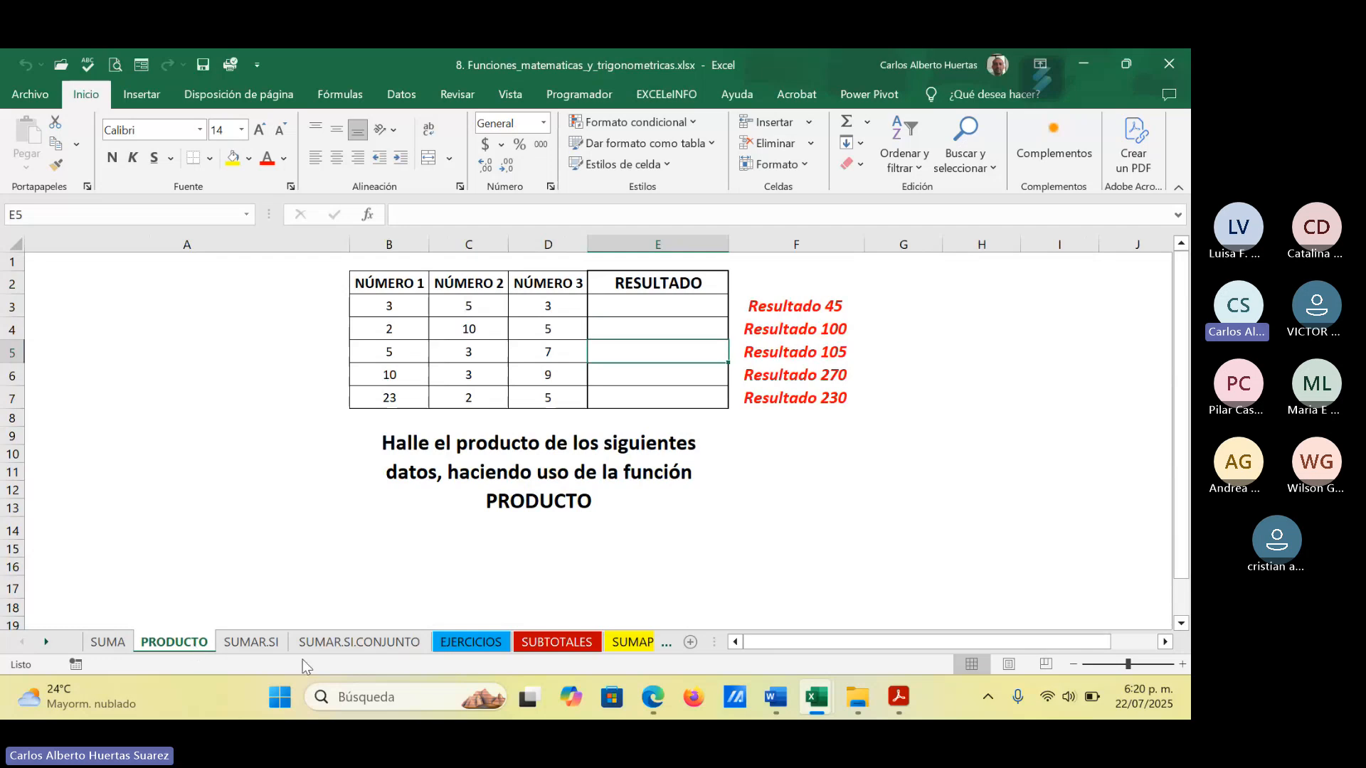
Step: Examine the fruit sales table and its total questions on the SUMAR.SI sheet, and view the SUMAR.SI.CONJUNTO sheet
{"action": "left_click", "coordinate": [252, 643]}
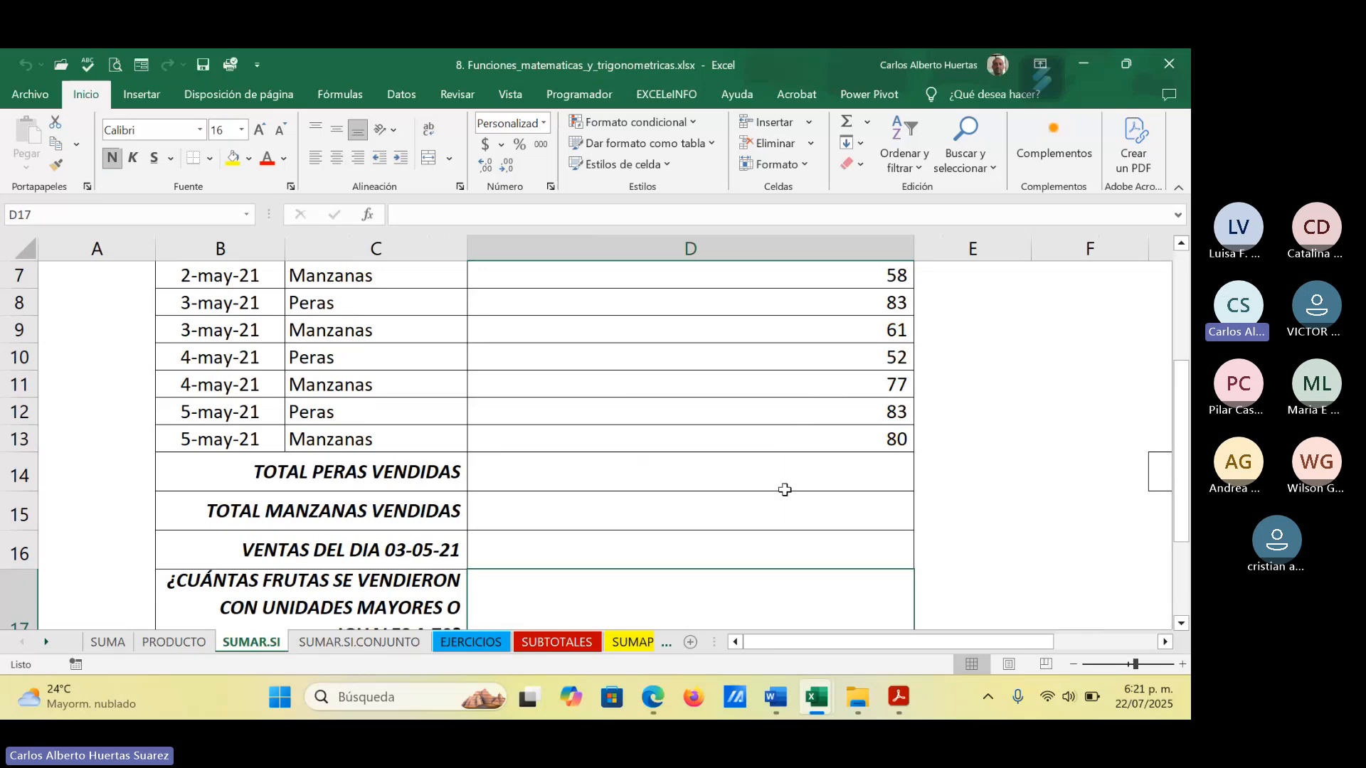
{"action": "scroll", "coordinate": [729, 530], "scroll_direction": "up", "scroll_amount": 1}
{"action": "scroll", "coordinate": [729, 531], "scroll_direction": "up", "scroll_amount": 1}
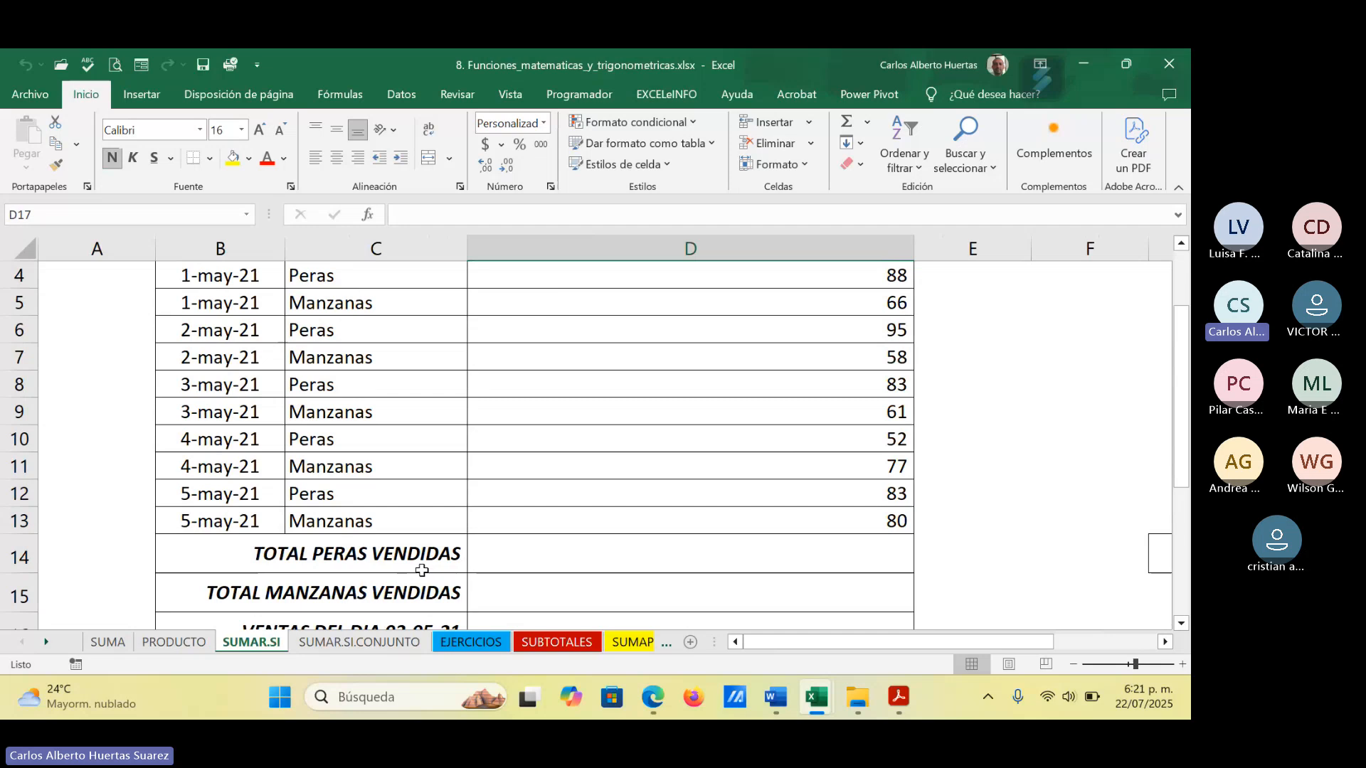
{"action": "scroll", "coordinate": [381, 484], "scroll_direction": "up", "scroll_amount": 1}
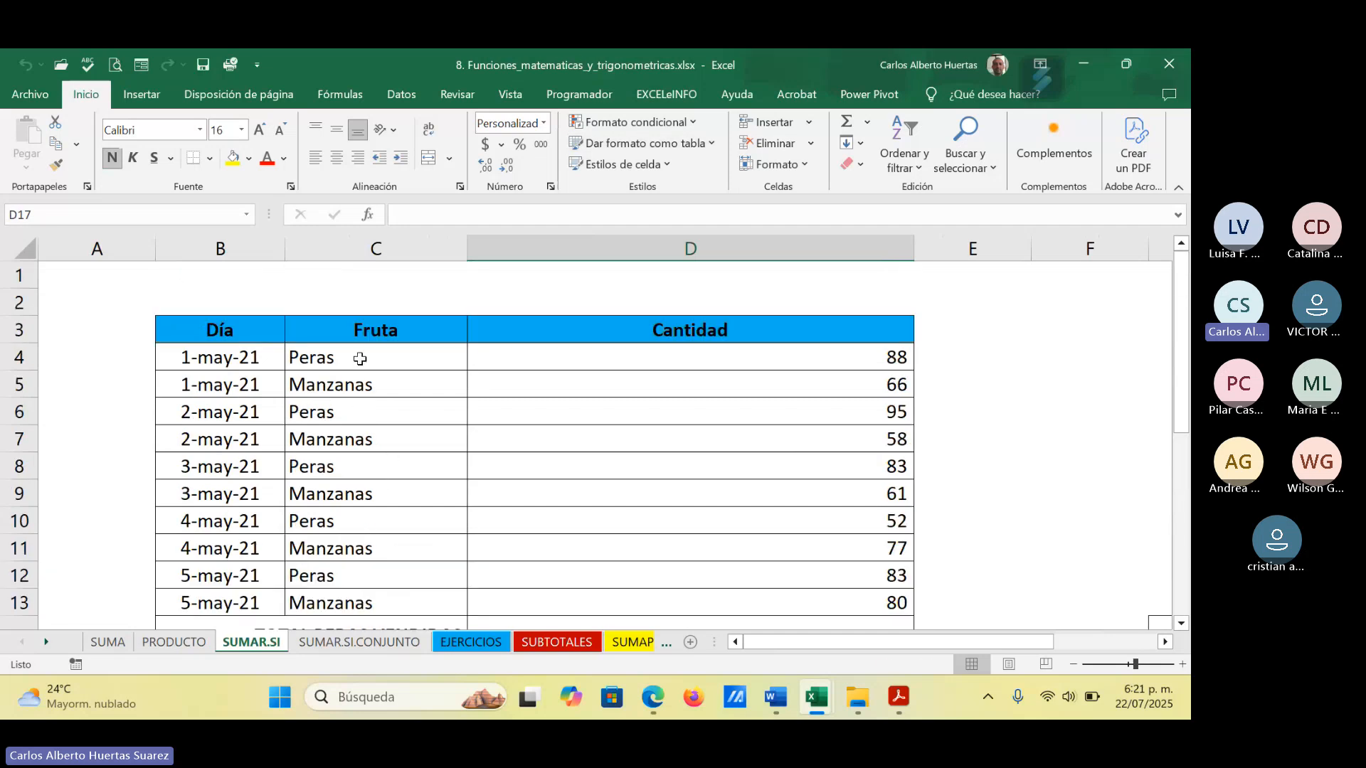
{"action": "left_click_drag", "start_coordinate": [356, 356], "coordinate": [366, 490]}
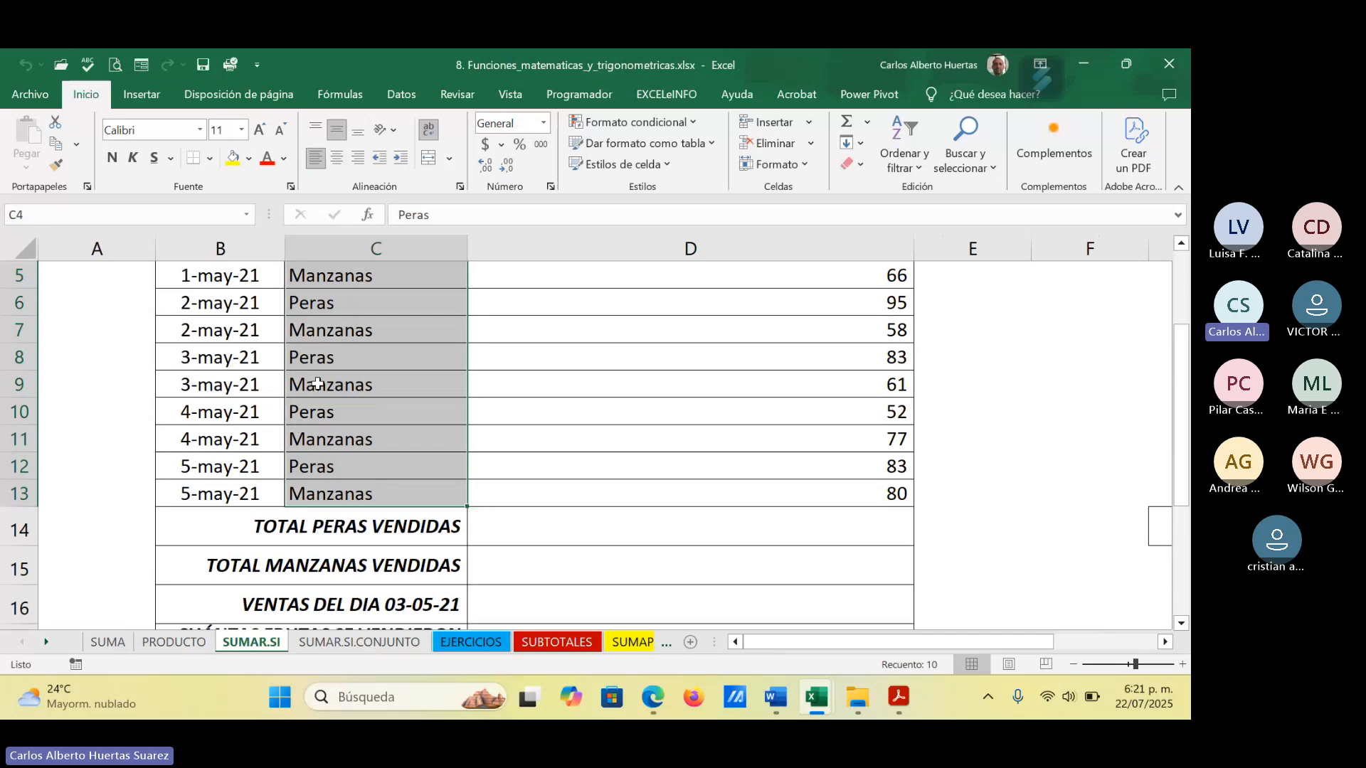
{"action": "left_click", "coordinate": [319, 357]}
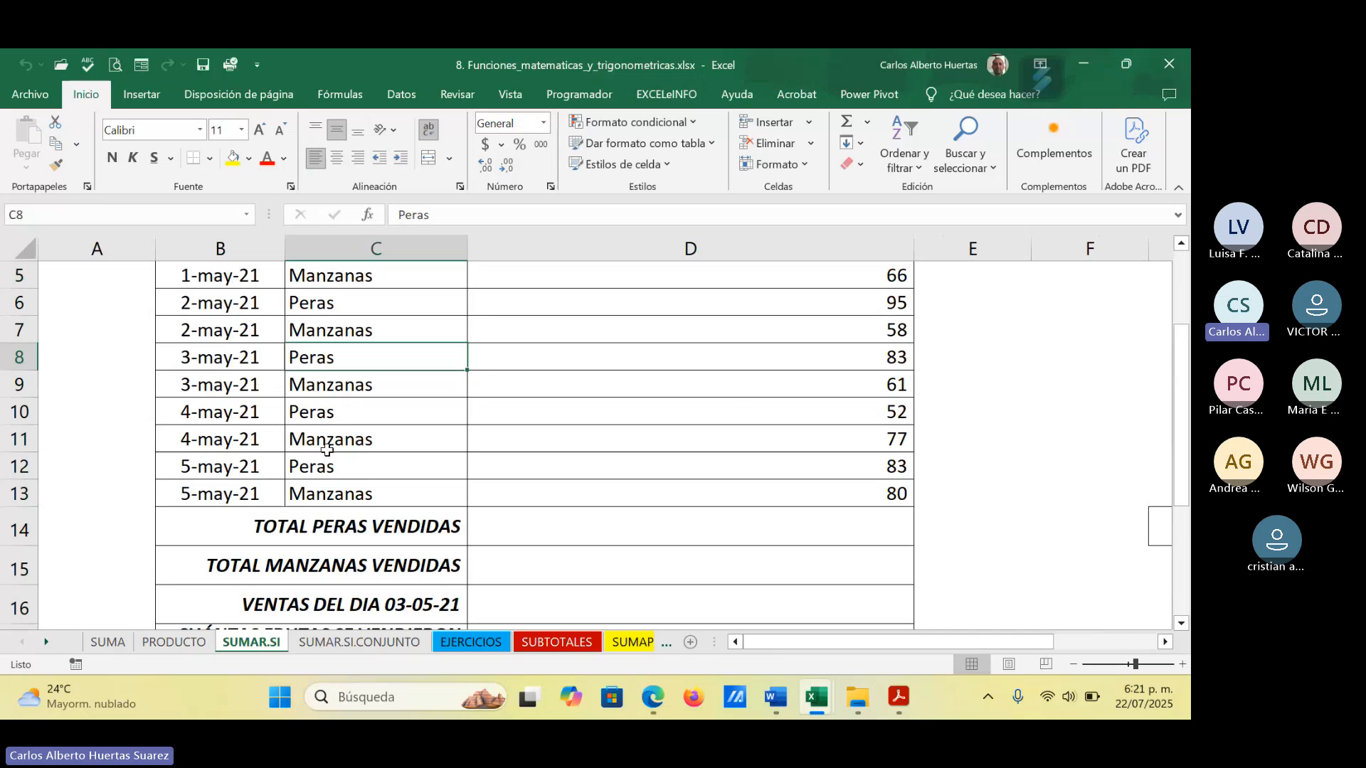
{"action": "scroll", "coordinate": [363, 476], "scroll_direction": "up", "scroll_amount": 1}
{"action": "scroll", "coordinate": [398, 501], "scroll_direction": "up", "scroll_amount": 1}
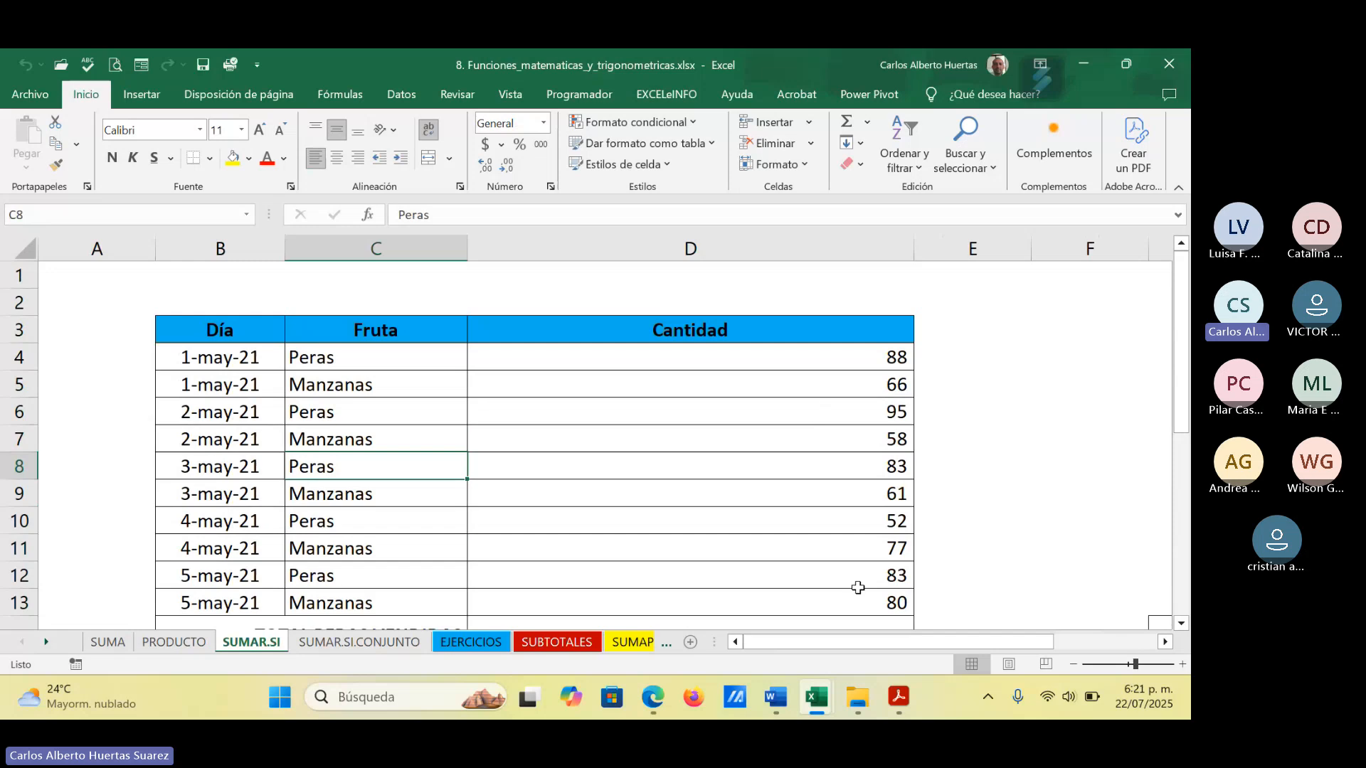
{"action": "scroll", "coordinate": [860, 626], "scroll_direction": "down", "scroll_amount": 2}
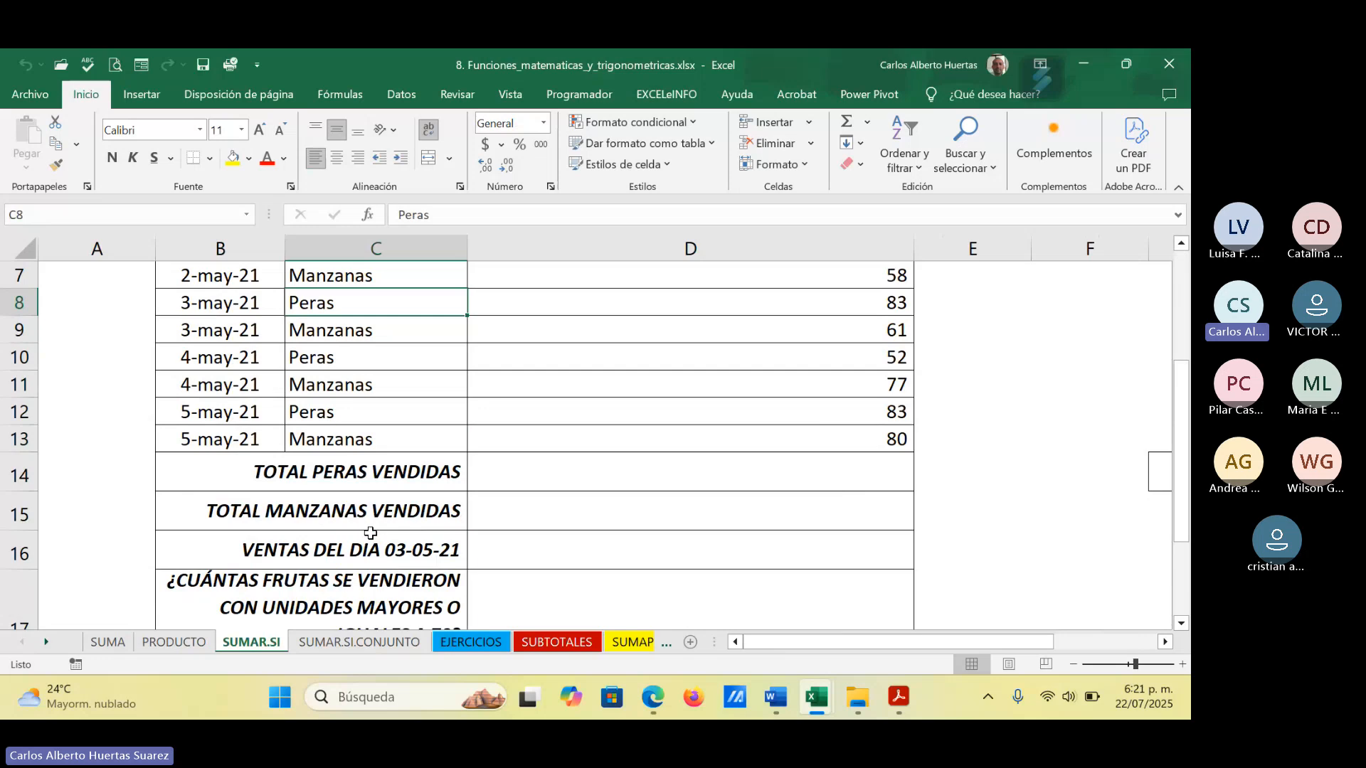
{"action": "scroll", "coordinate": [340, 551], "scroll_direction": "down", "scroll_amount": 1}
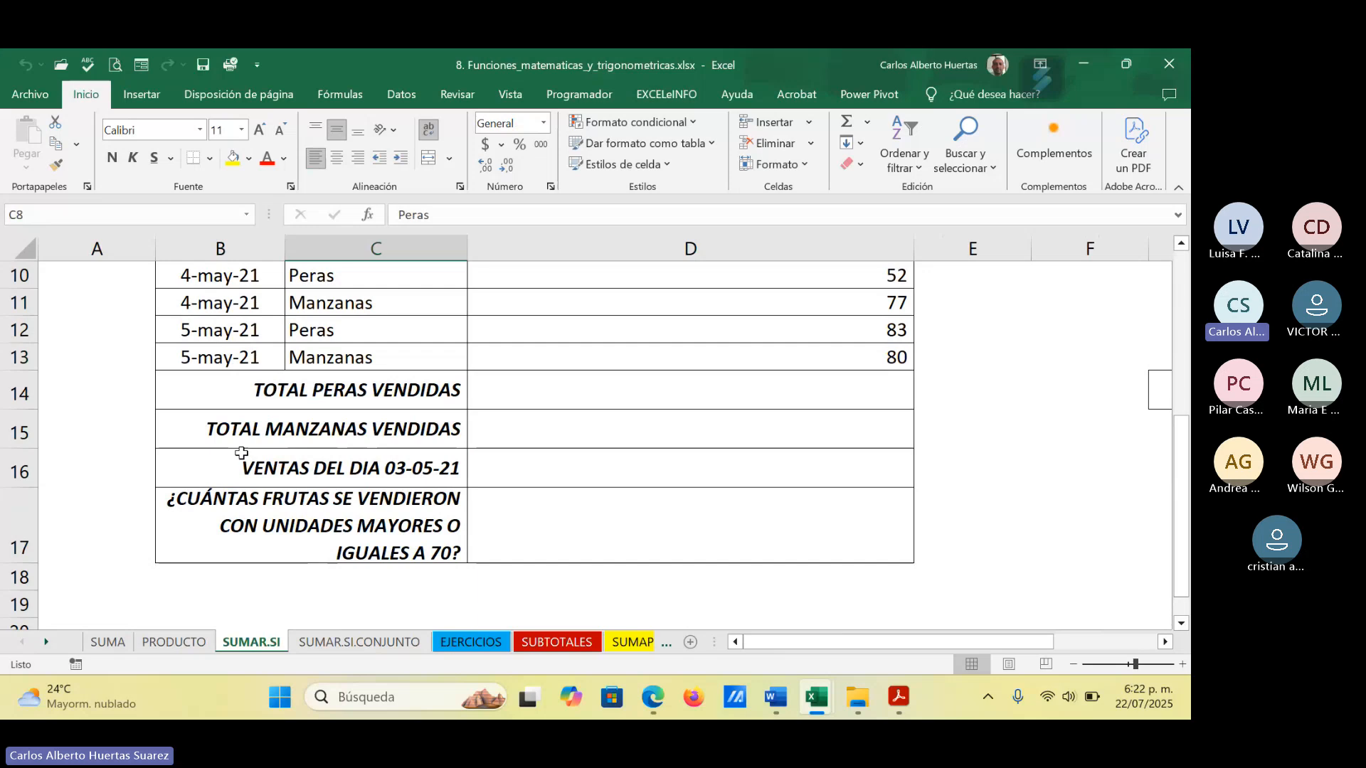
{"action": "left_click", "coordinate": [370, 643]}
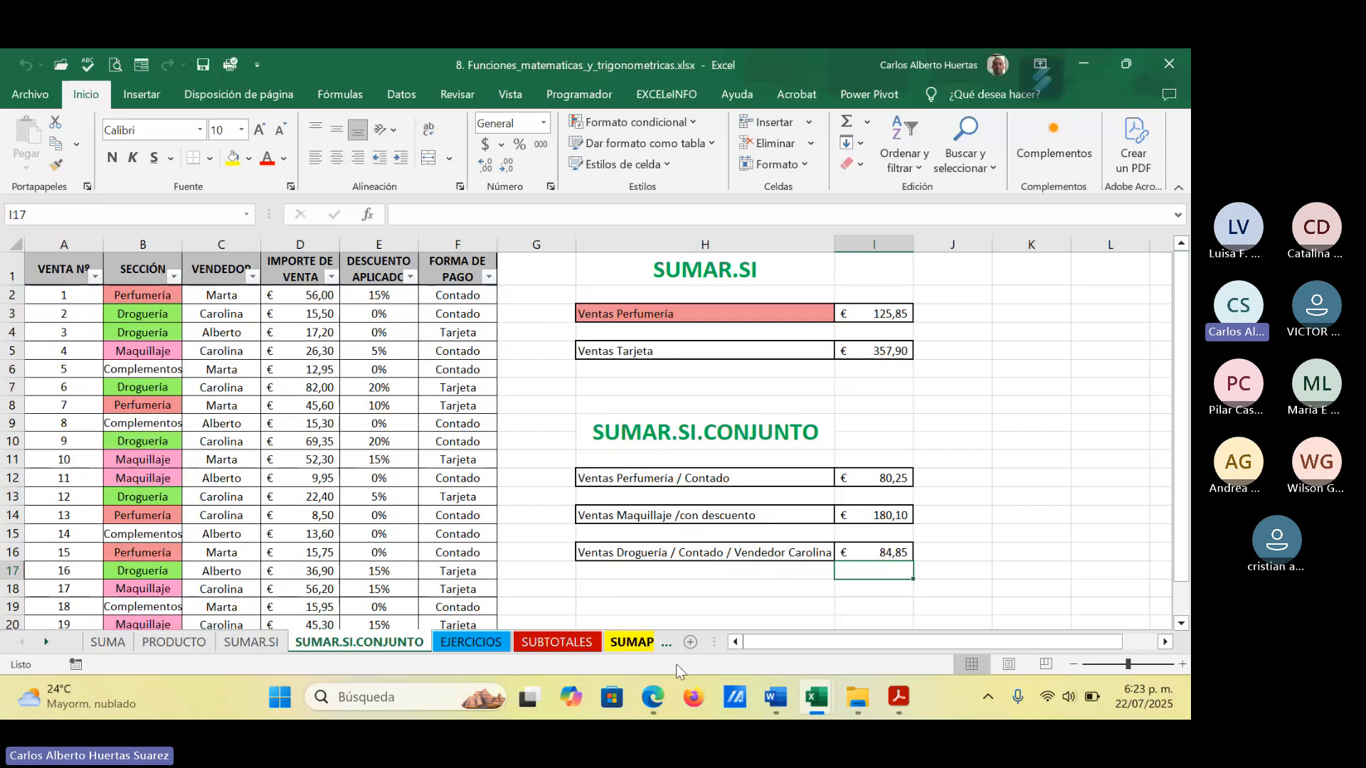
Step: Switch to the Word document, enlarge it to 120% and highlight the RANGO SUMA argument of SUMAR.SI.CONJUNTO
{"action": "left_click", "coordinate": [779, 700]}
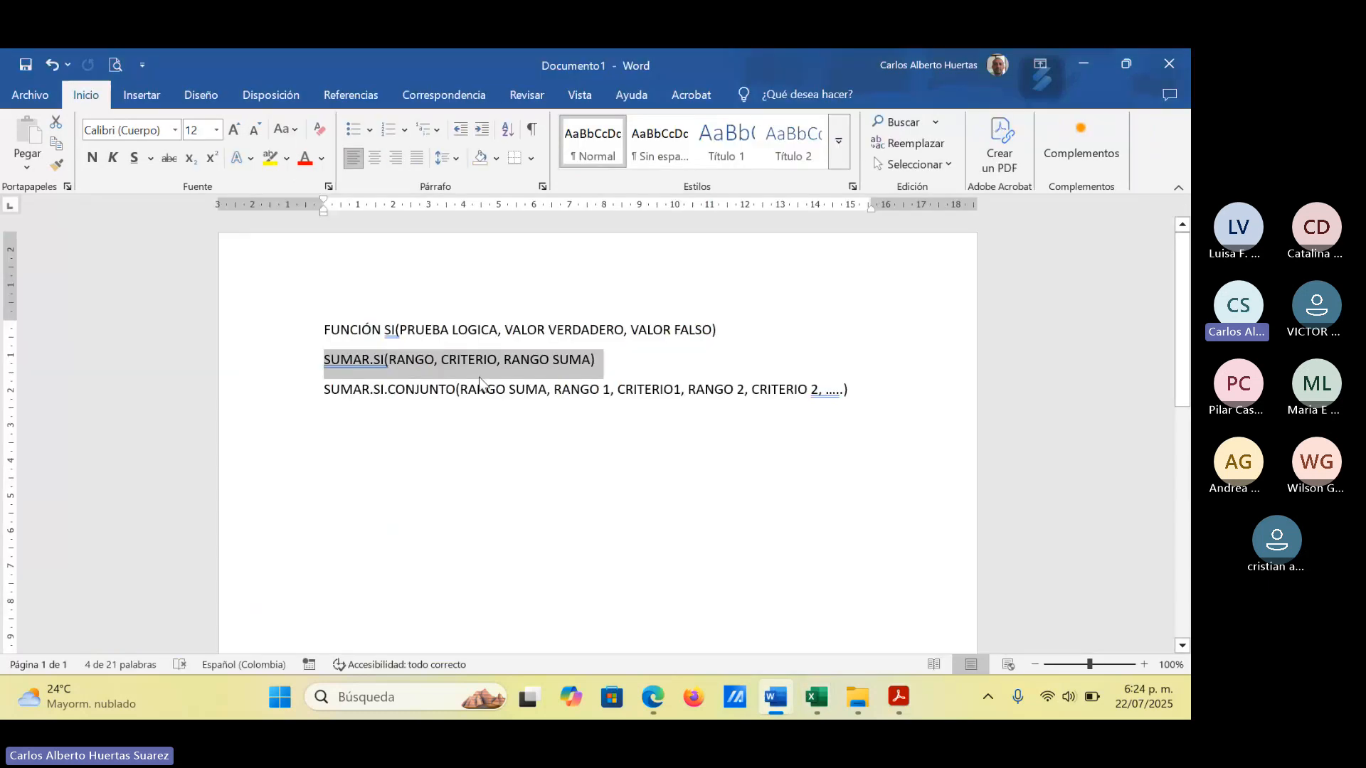
{"action": "left_click", "coordinate": [386, 365]}
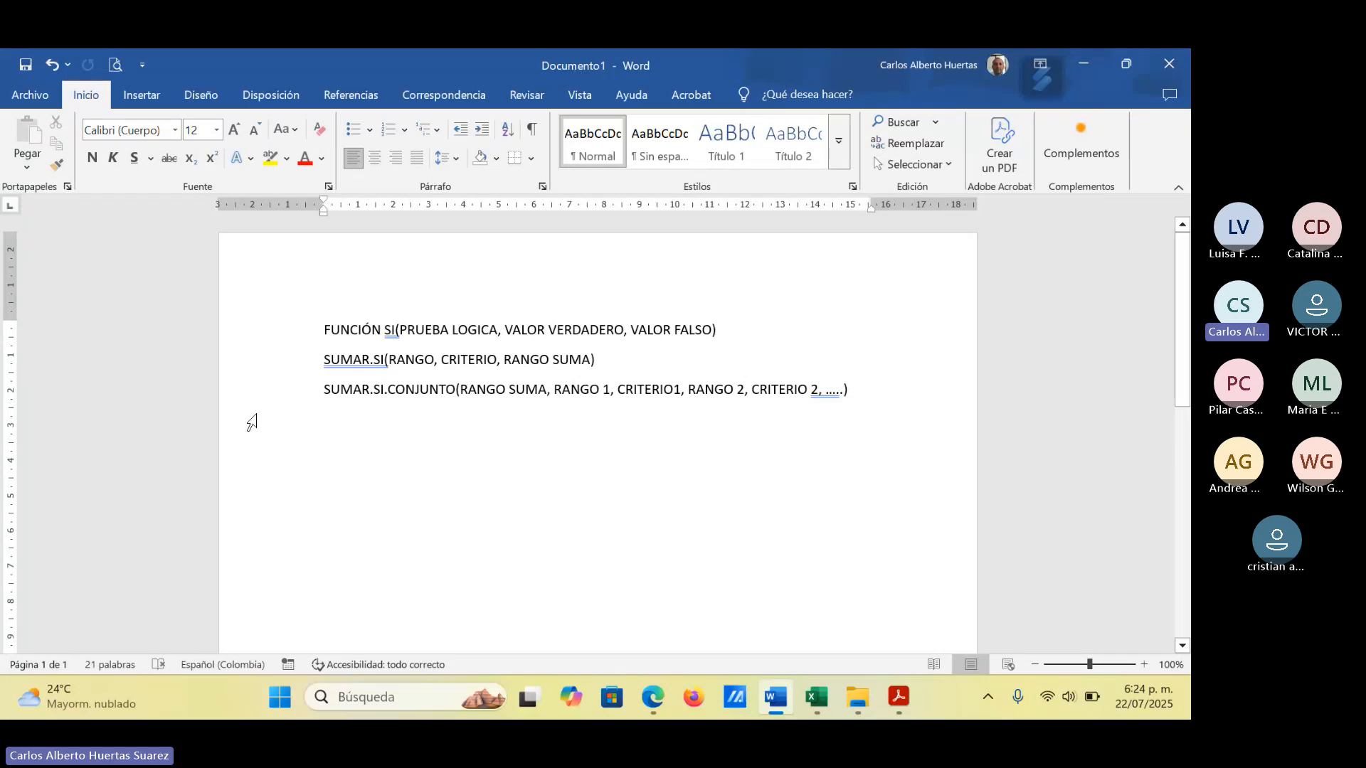
{"action": "left_click", "coordinate": [1142, 665]}
{"action": "left_click", "coordinate": [1142, 665]}
{"action": "left_click", "coordinate": [446, 447]}
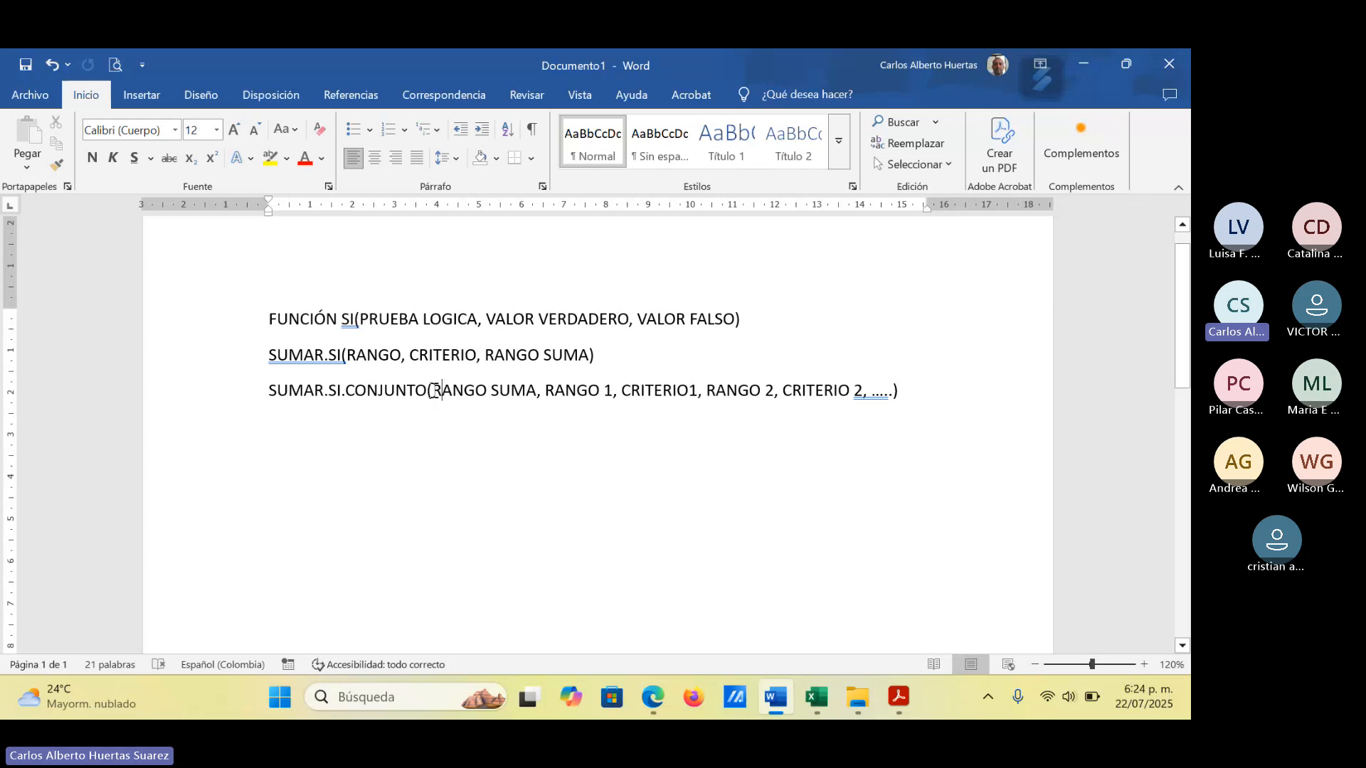
{"action": "left_click_drag", "start_coordinate": [432, 391], "coordinate": [537, 390]}
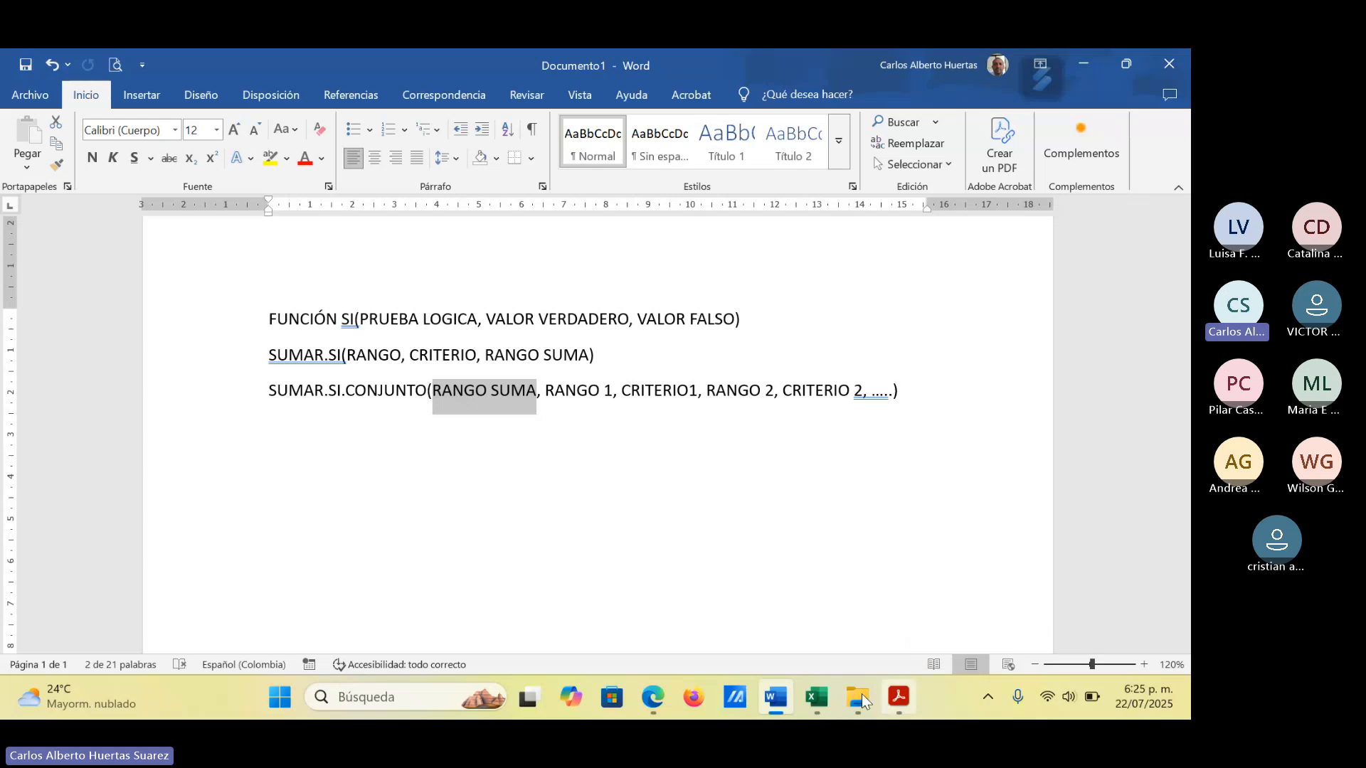
Step: Switch back to the Excel functions workbook and select result cell I18 of the first question on the EJERCICIOS sheet
{"action": "mouse_move", "coordinate": [817, 699]}
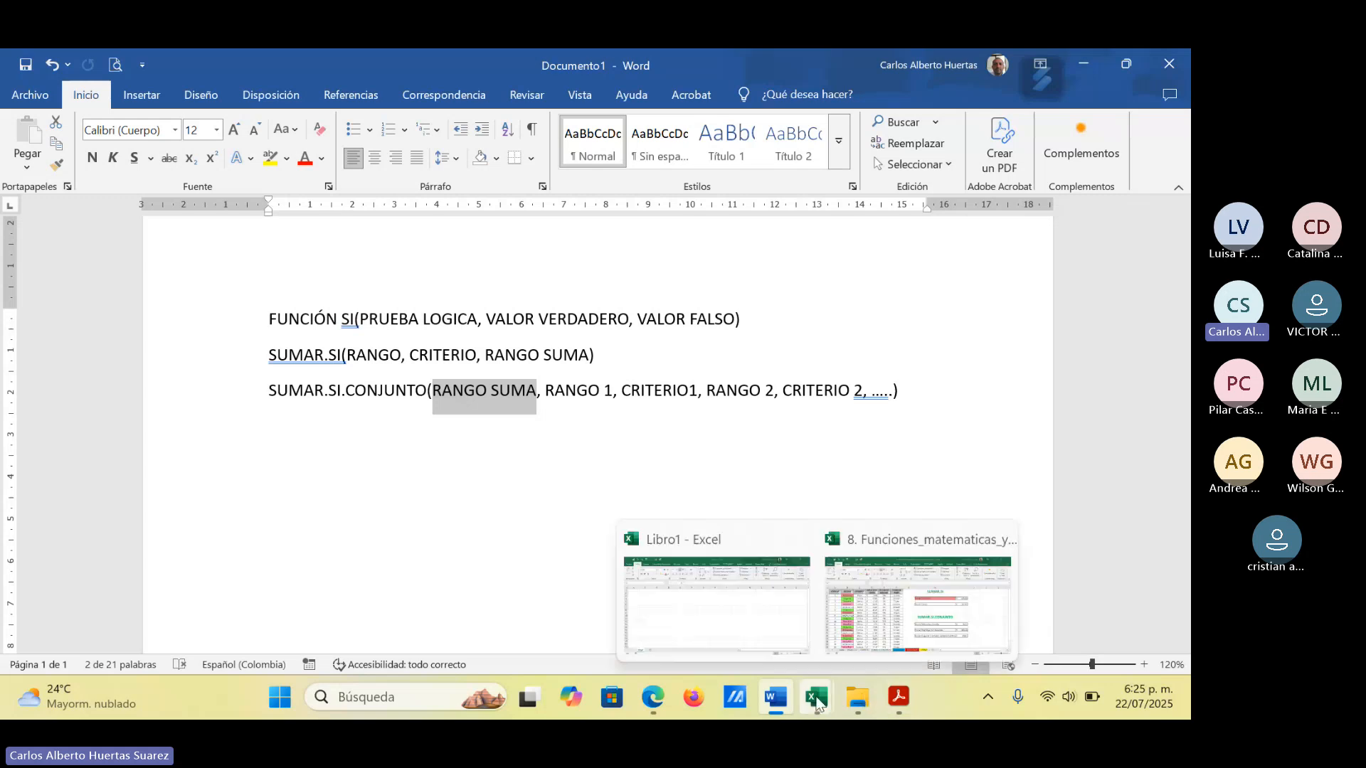
{"action": "left_click", "coordinate": [851, 647]}
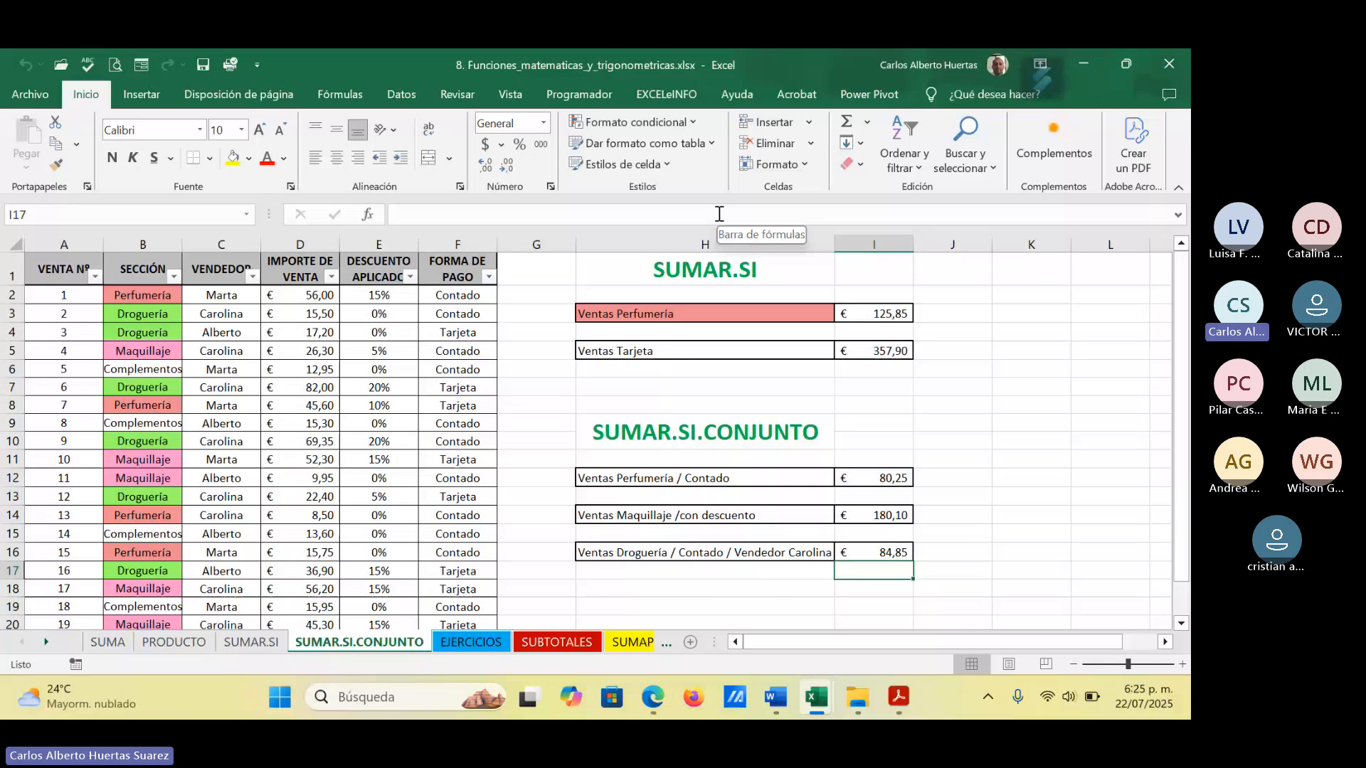
{"action": "left_click", "coordinate": [488, 643]}
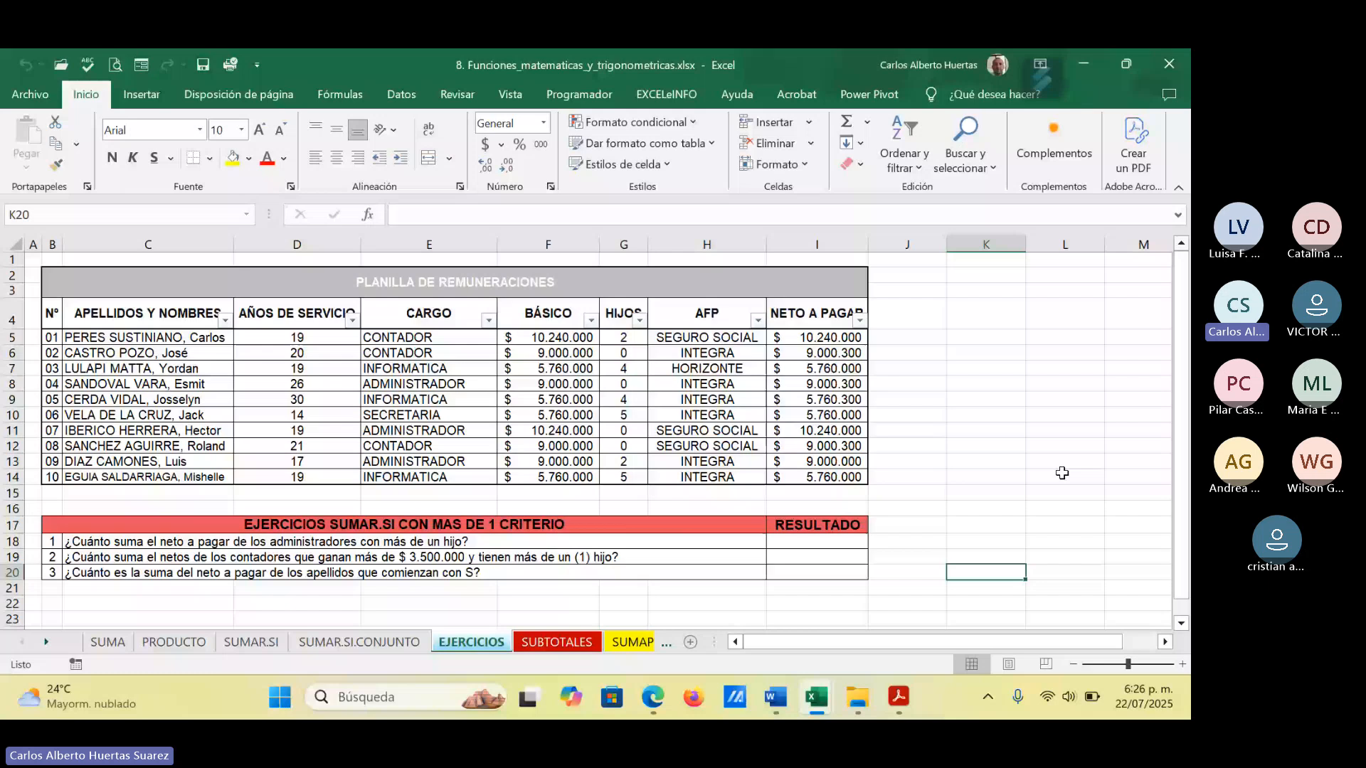
{"action": "mouse_move", "coordinate": [819, 542]}
{"action": "left_mouse_down"}
{"action": "mouse_move", "coordinate": [821, 565]}
{"action": "mouse_move", "coordinate": [817, 542]}
{"action": "left_mouse_up"}
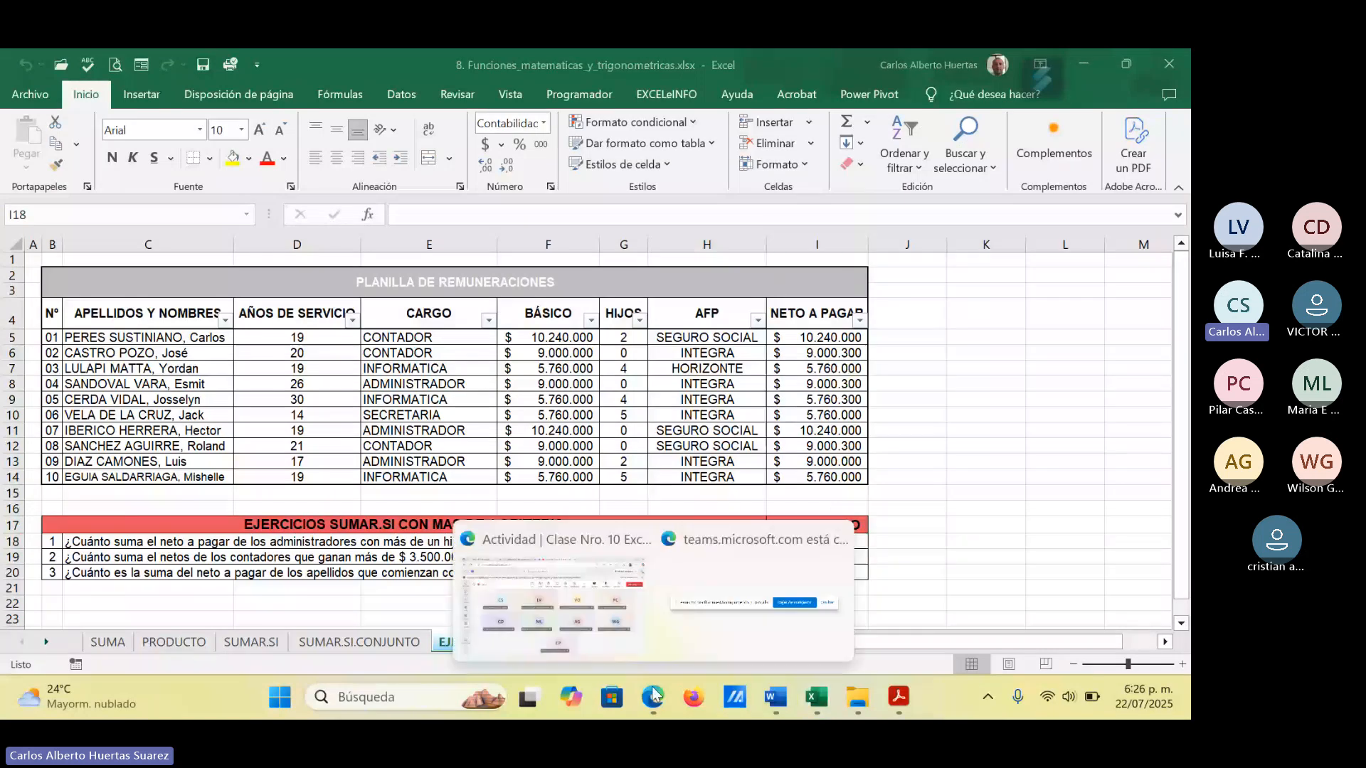
Step: Check the Teams meeting in the browser and minimize its window to return to the Excel workbook
{"action": "left_click", "coordinate": [547, 594]}
{"action": "left_click", "coordinate": [698, 364]}
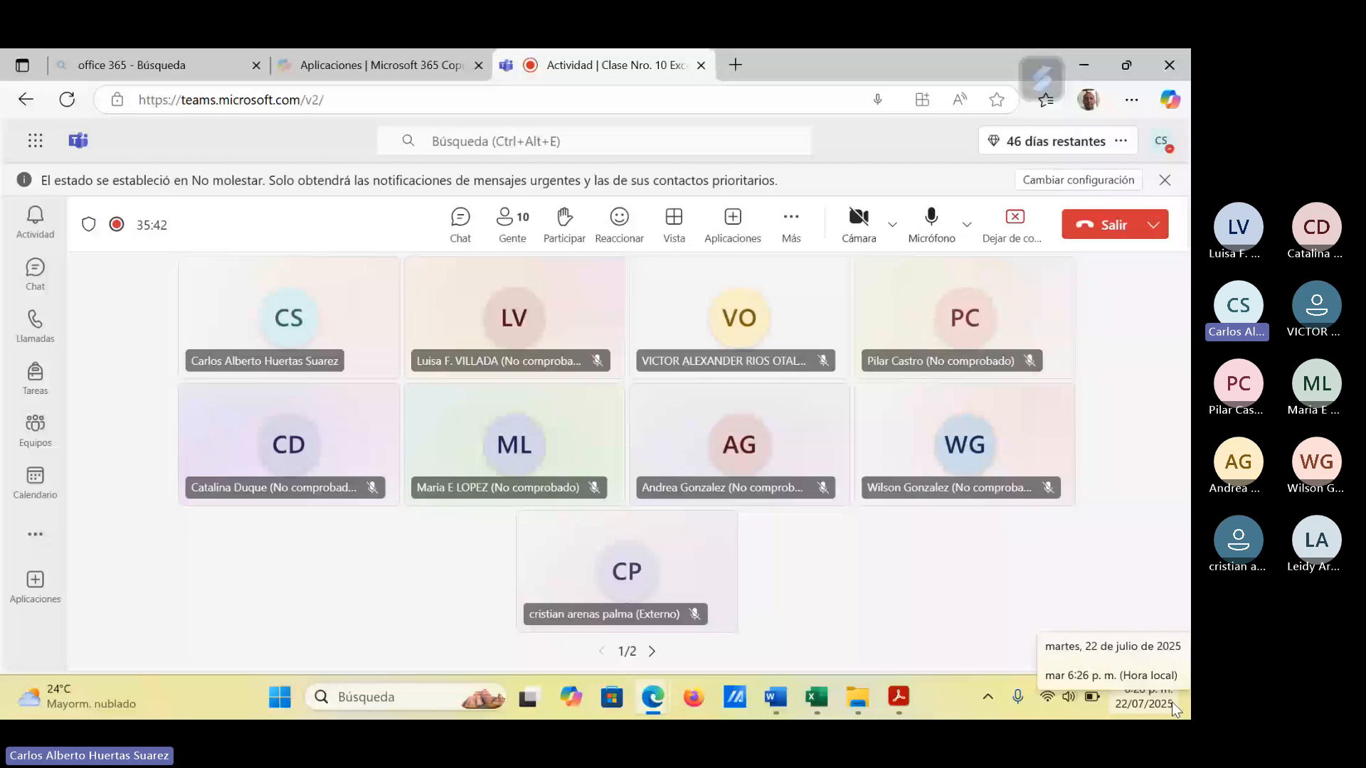
{"action": "left_click", "coordinate": [1086, 62]}
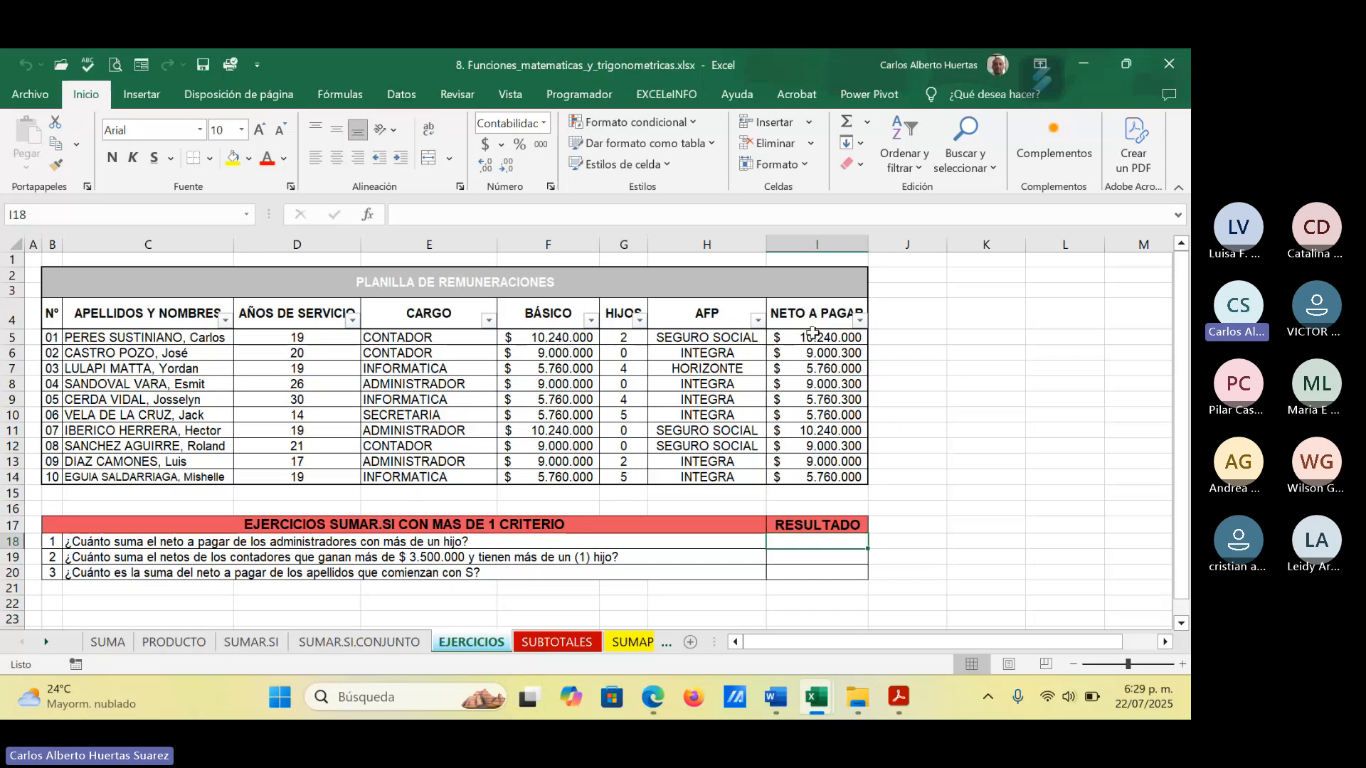
Step: Highlight the ranges for the first exercise in turn: NETO A PAGAR I5:I14, CARGO E5:E14 and HIJOS G5:G14
{"action": "left_click_drag", "start_coordinate": [820, 342], "coordinate": [821, 474]}
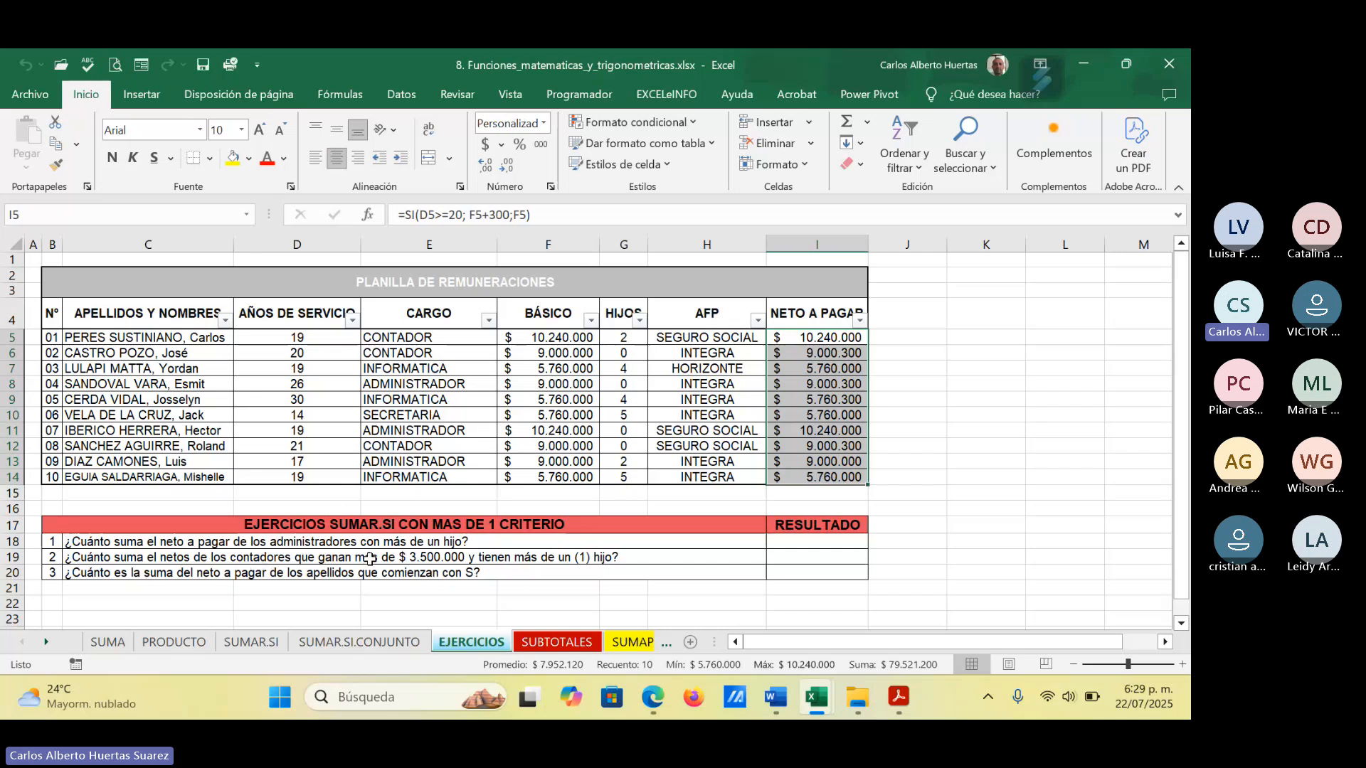
{"action": "left_click", "coordinate": [425, 336]}
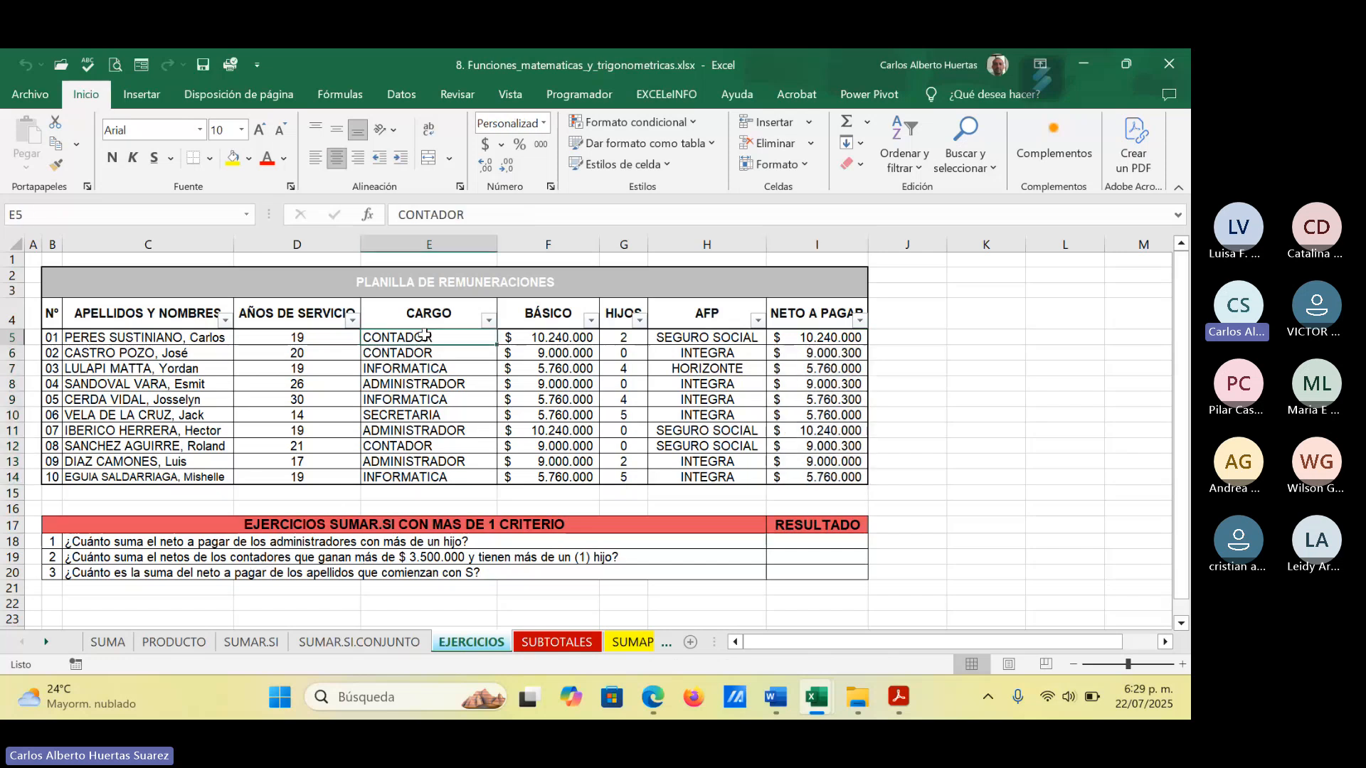
{"action": "left_click_drag", "start_coordinate": [425, 336], "coordinate": [424, 475]}
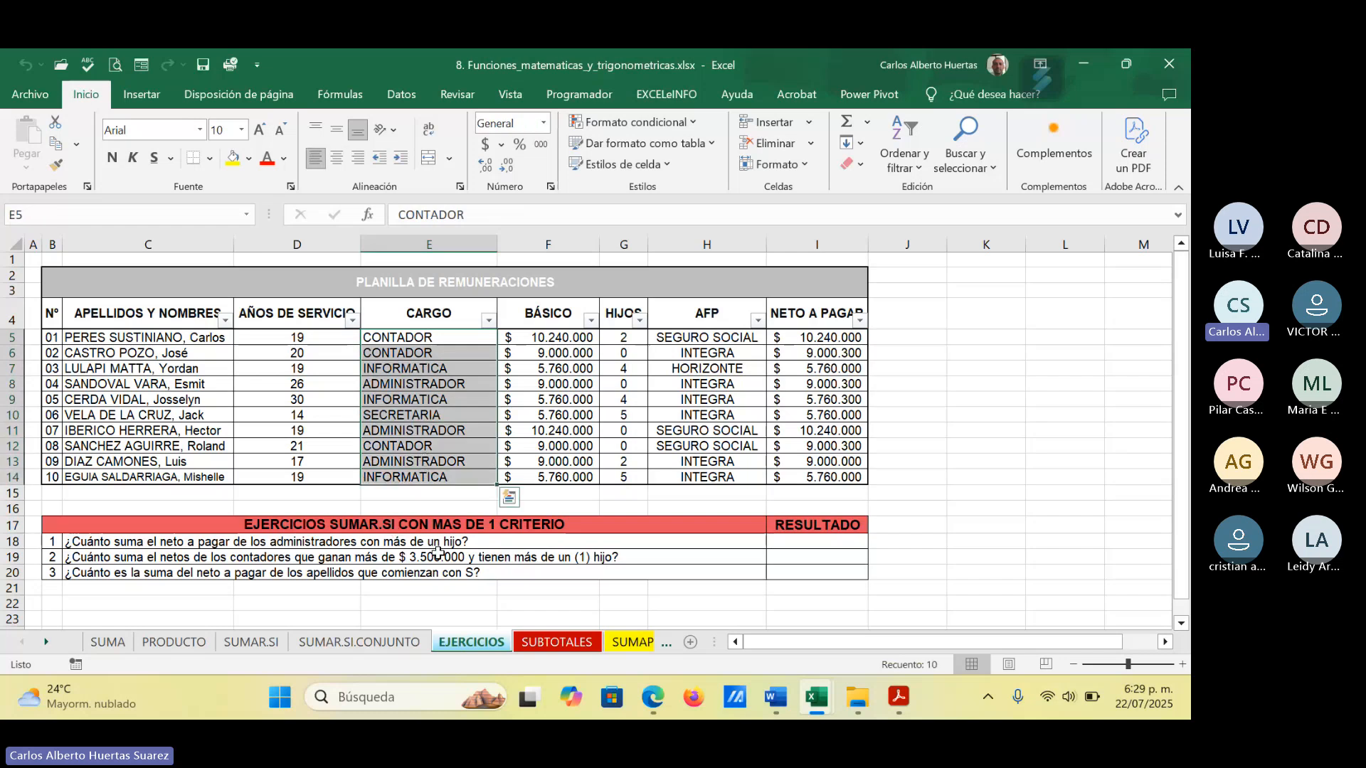
{"action": "left_click_drag", "start_coordinate": [625, 337], "coordinate": [626, 477]}
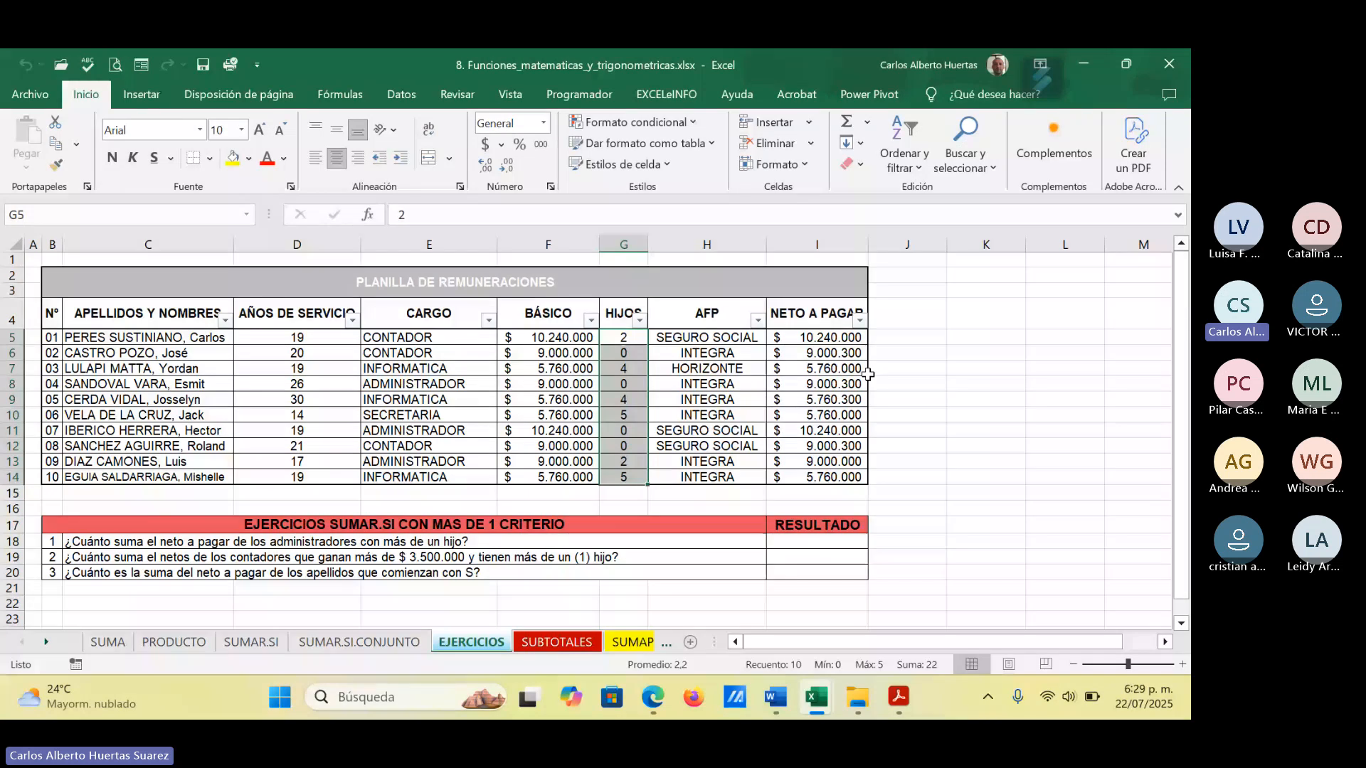
Step: Start a SUMAR.SI.CONJUNTO formula in I18 using the function arguments dialog and set Rango_suma to the NETO A PAGAR range I5:I14
{"action": "left_click", "coordinate": [794, 543]}
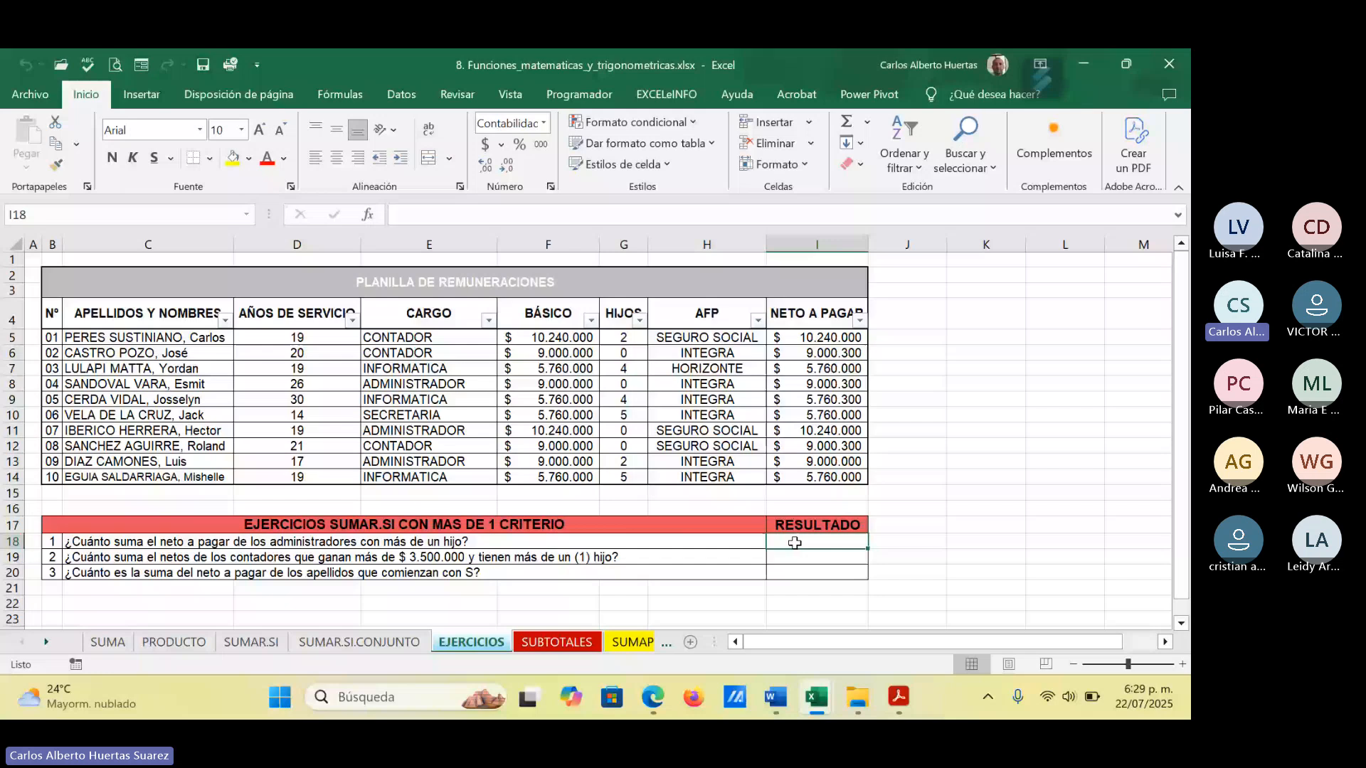
{"action": "type", "text": "=sumar.s"}
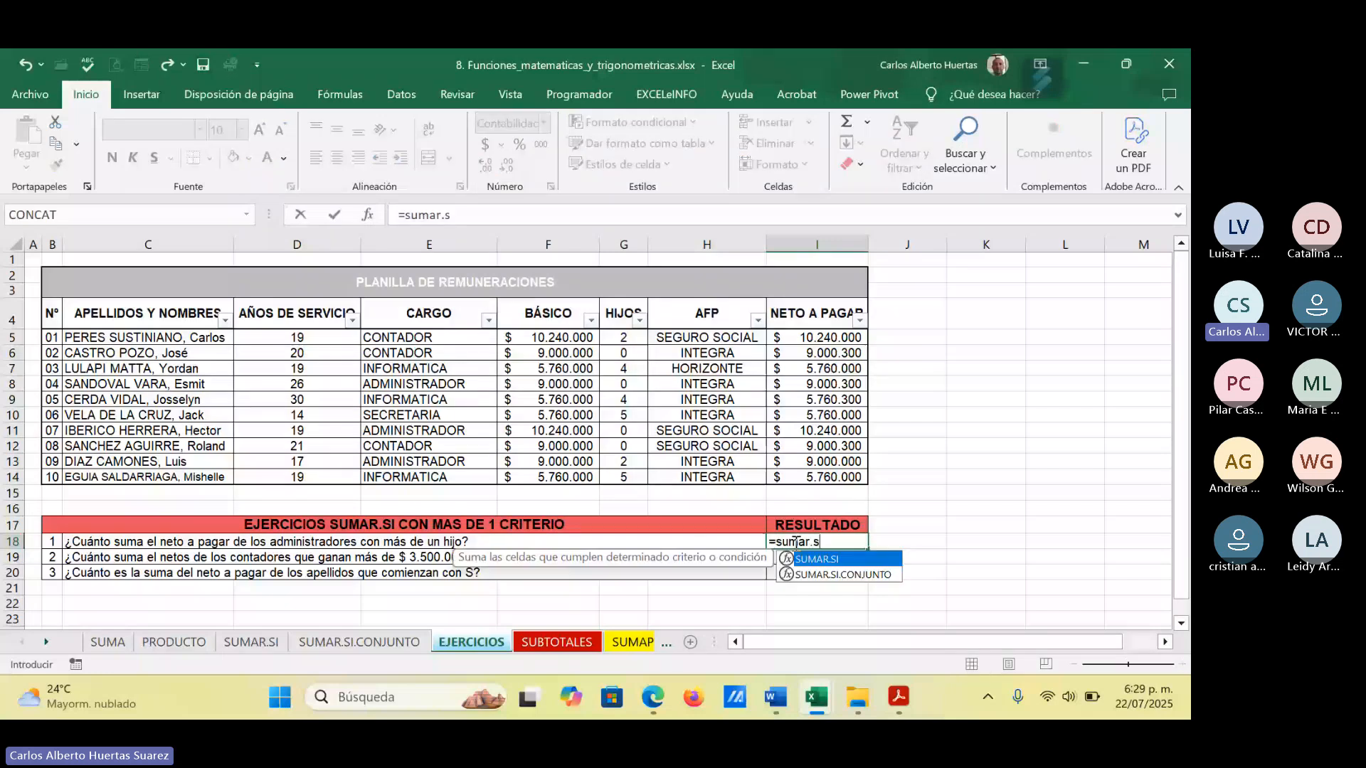
{"action": "type", "text": "i"}
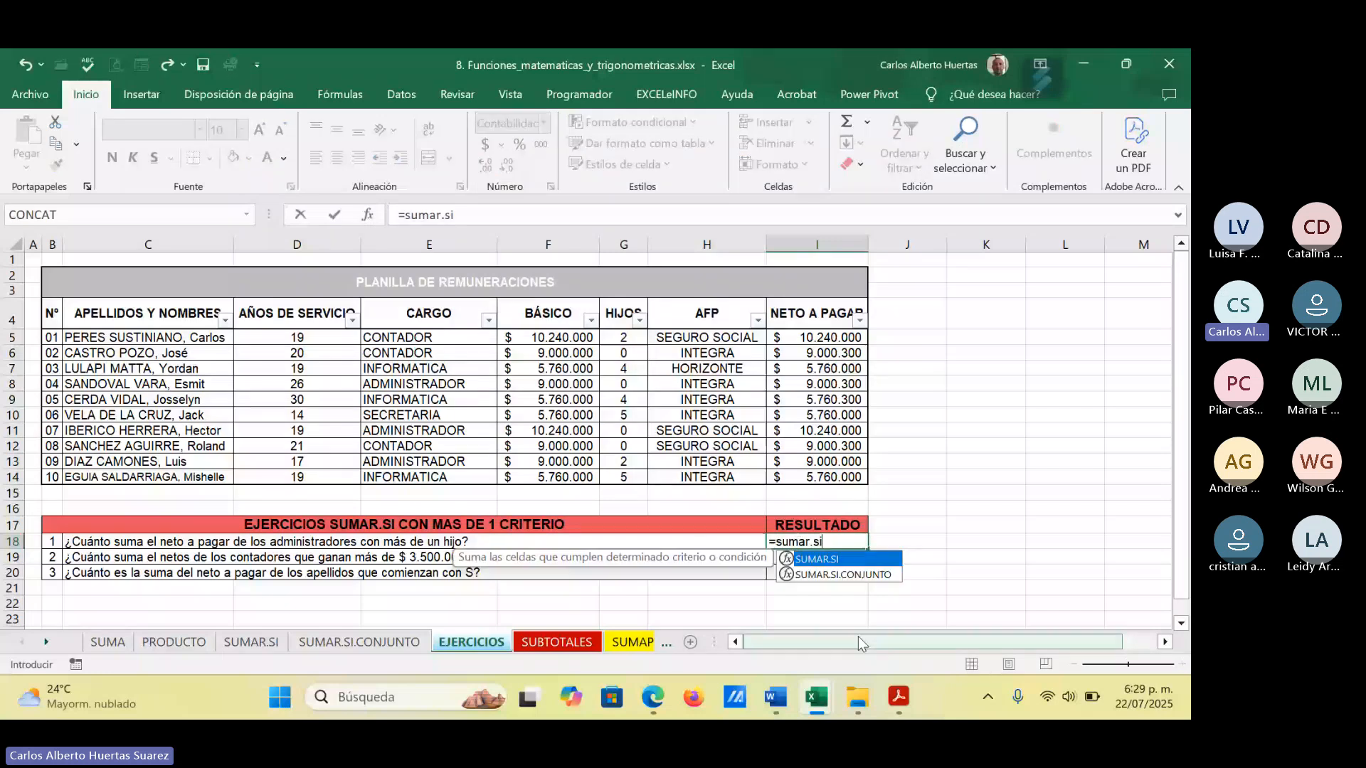
{"action": "double_click", "coordinate": [851, 573]}
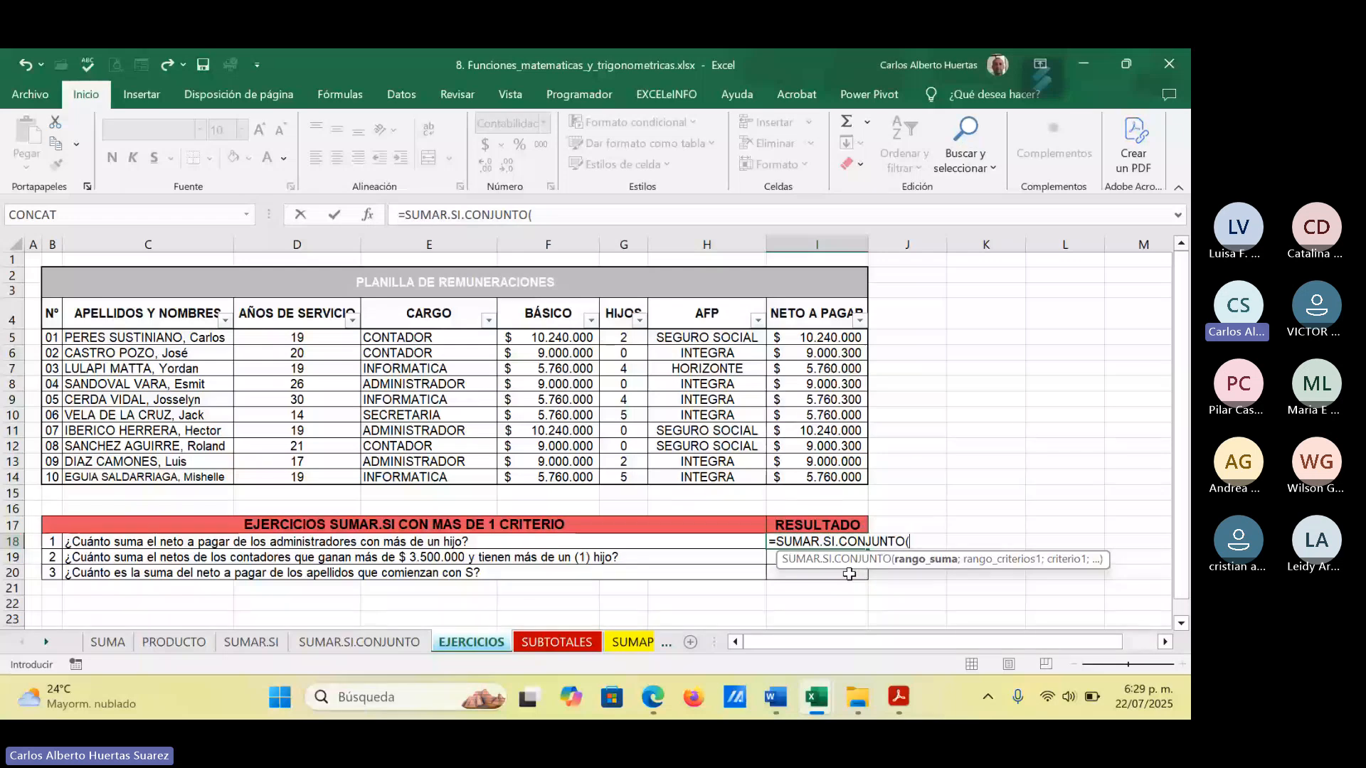
{"action": "left_click", "coordinate": [368, 216]}
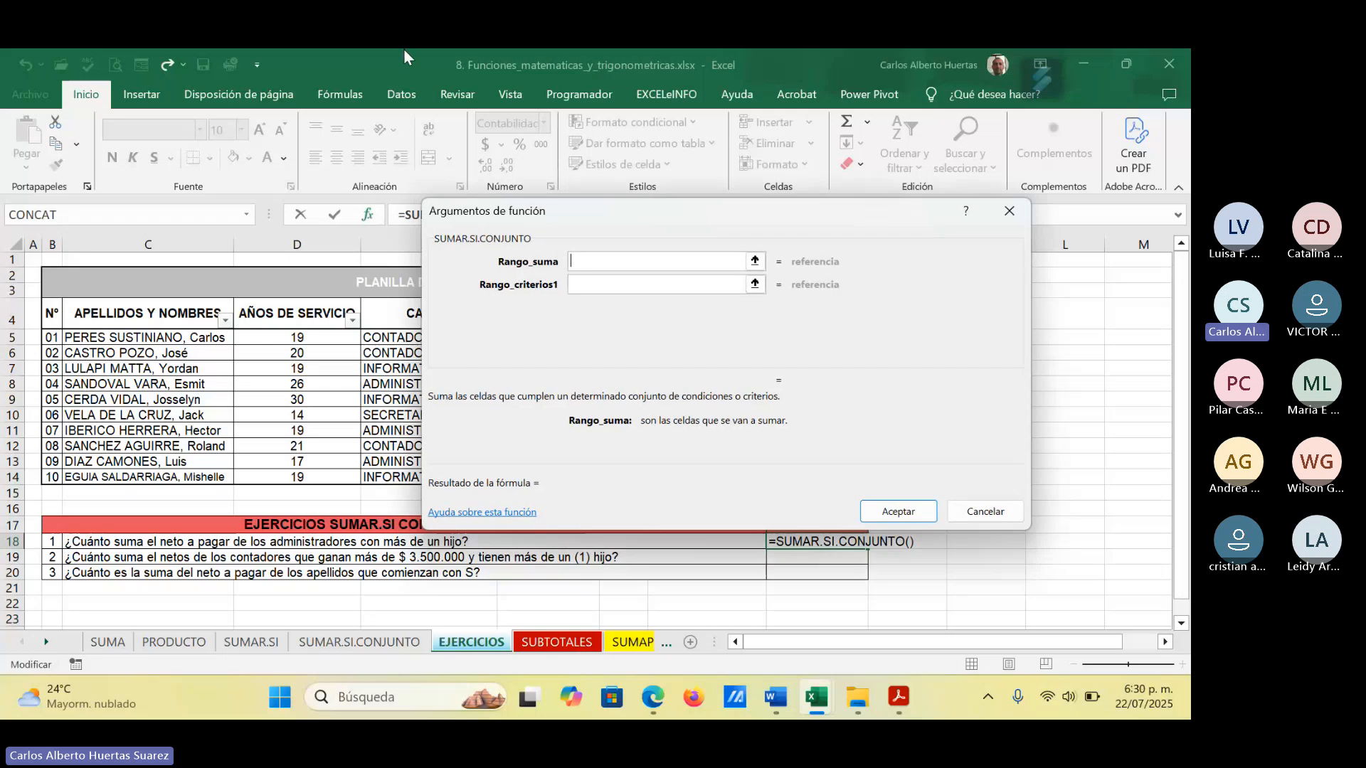
{"action": "left_click_drag", "start_coordinate": [716, 223], "coordinate": [362, 156]}
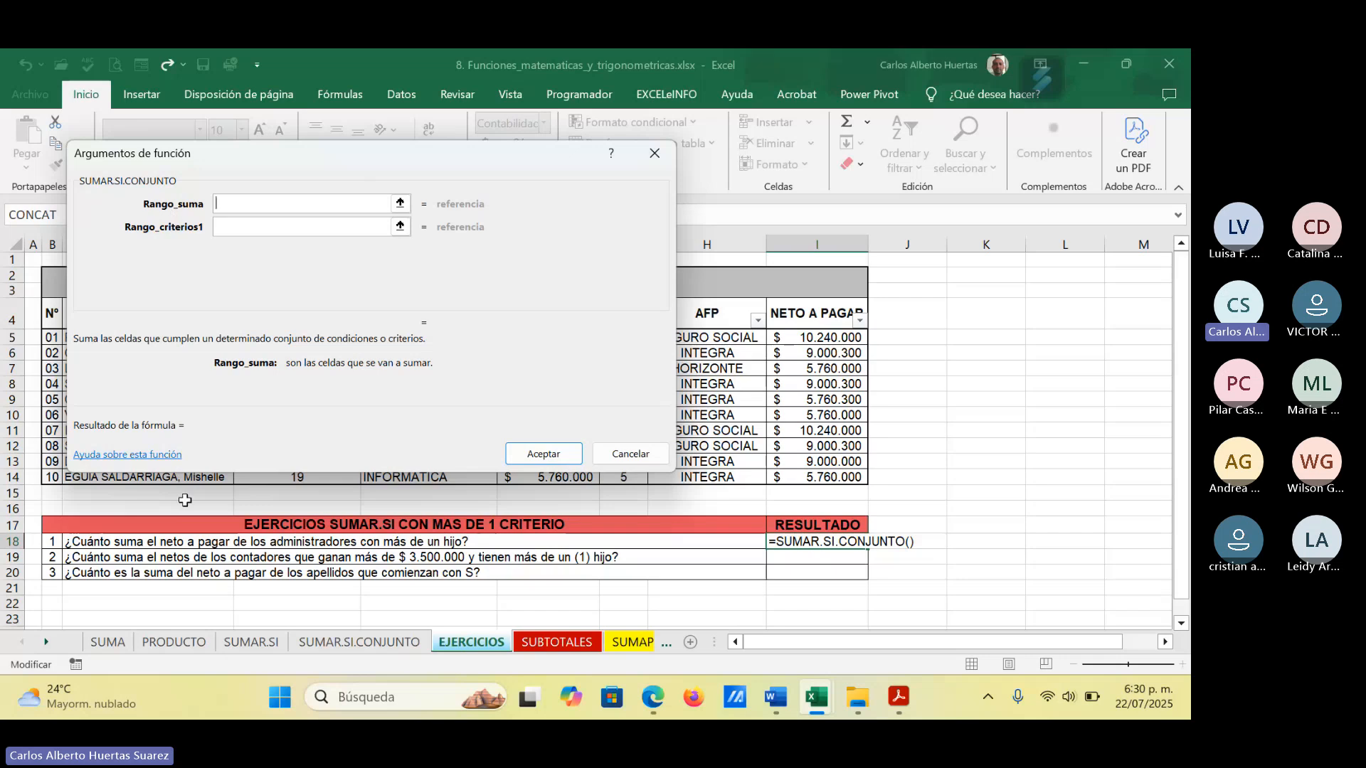
{"action": "left_click", "coordinate": [833, 338]}
{"action": "left_click_drag", "start_coordinate": [832, 338], "coordinate": [830, 476]}
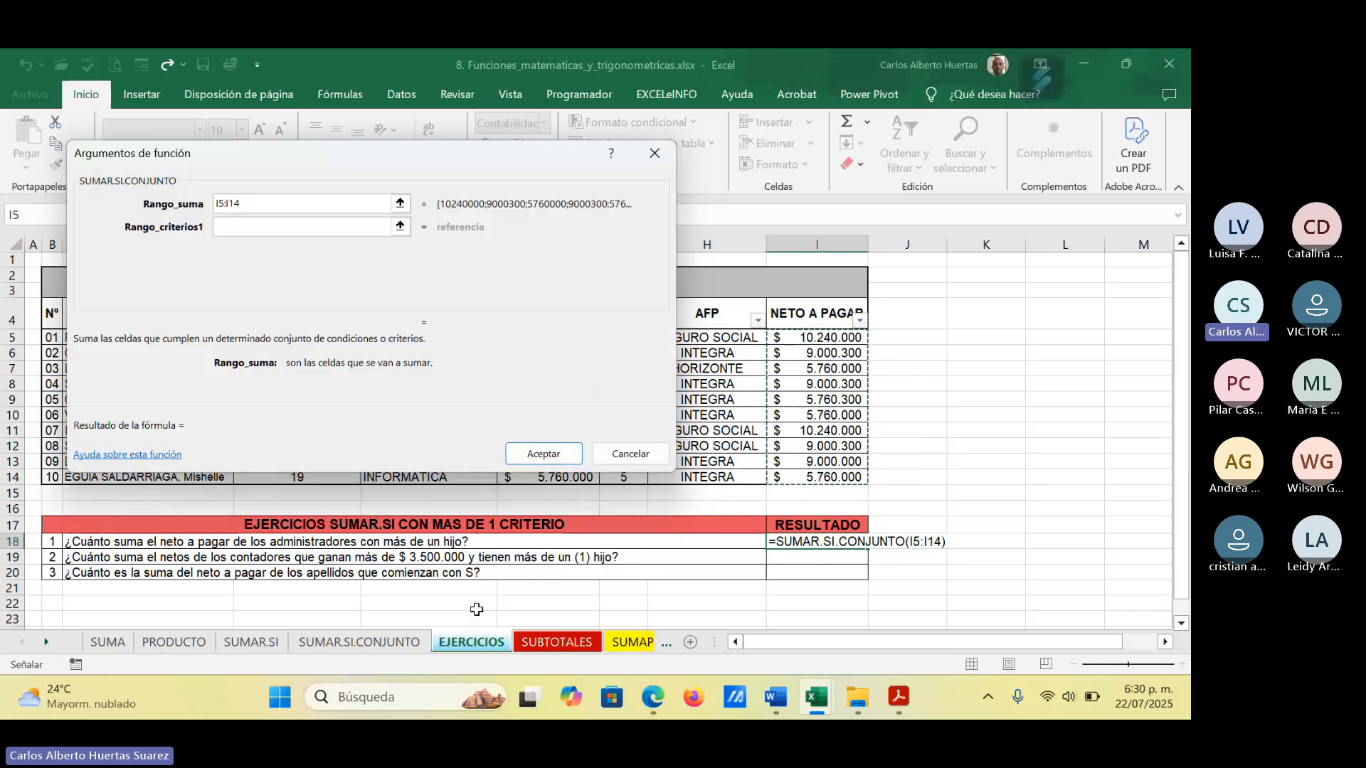
Step: Set Rango_criterios1 to the CARGO range E5:E14 and Criterio1 to the ADMINISTRADOR cell E8
{"action": "left_click", "coordinate": [225, 227]}
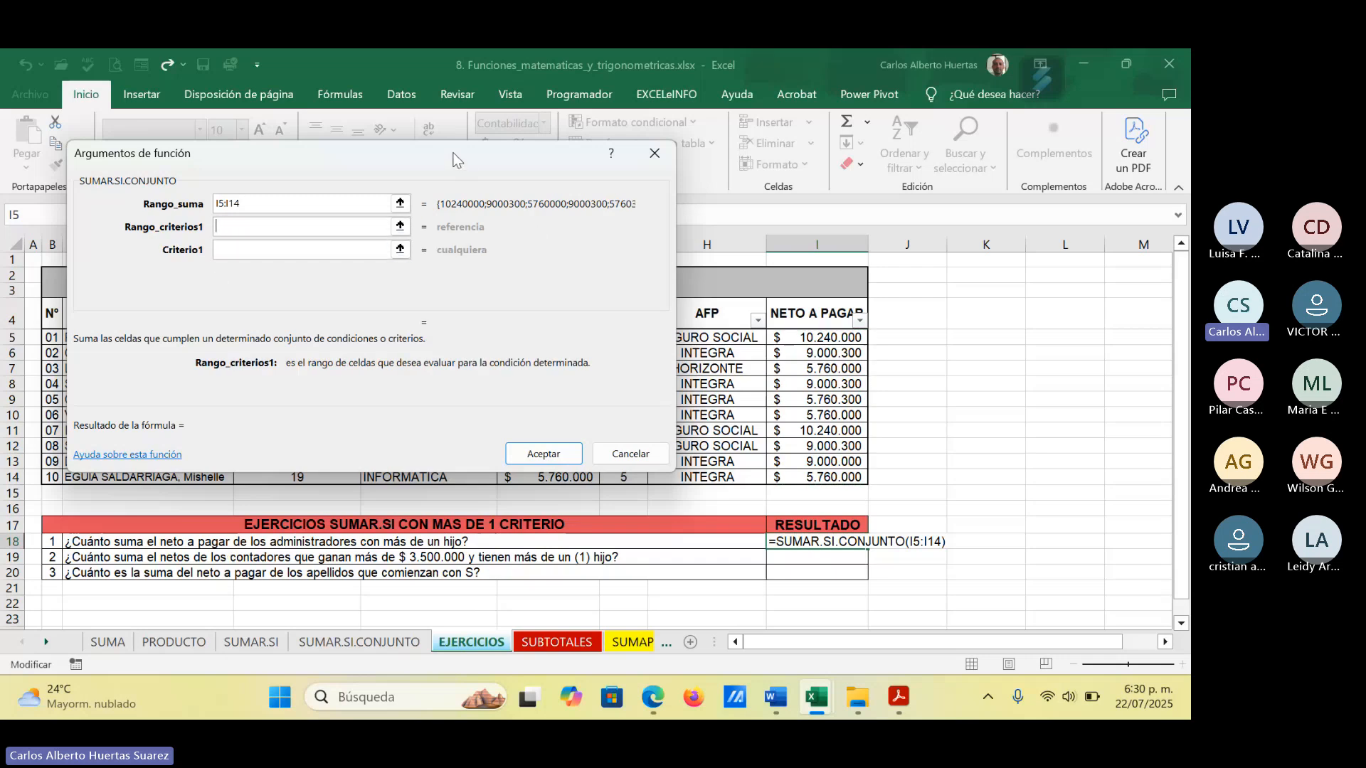
{"action": "left_click_drag", "start_coordinate": [455, 158], "coordinate": [929, 134]}
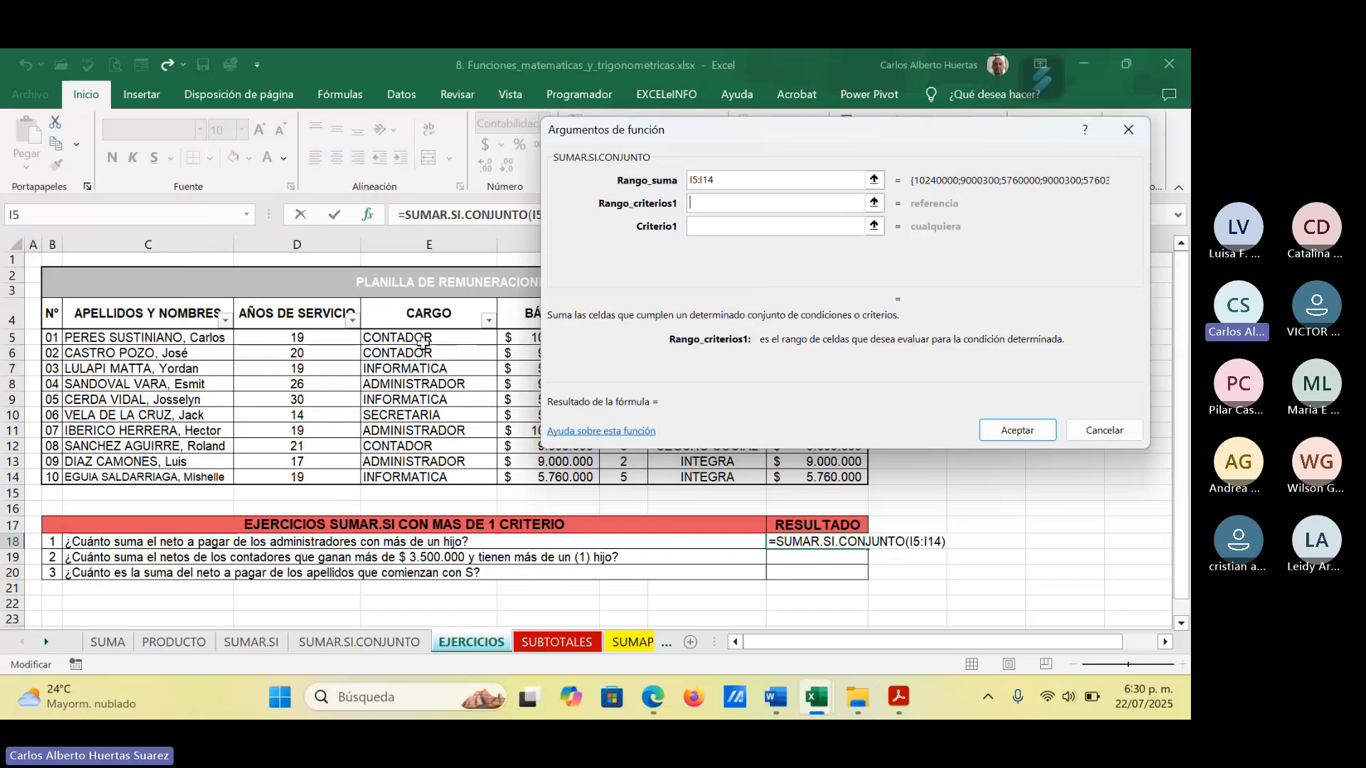
{"action": "left_click_drag", "start_coordinate": [419, 334], "coordinate": [420, 473]}
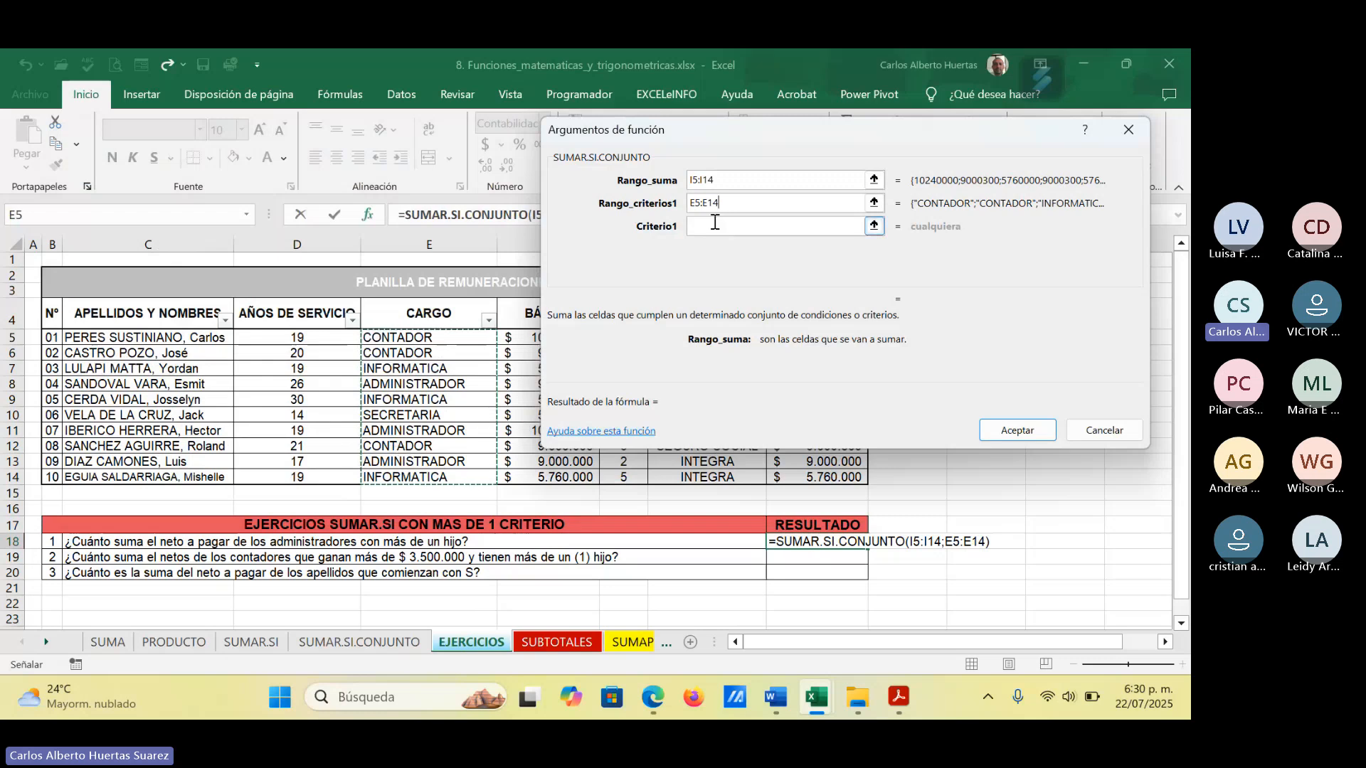
{"action": "left_click", "coordinate": [714, 224]}
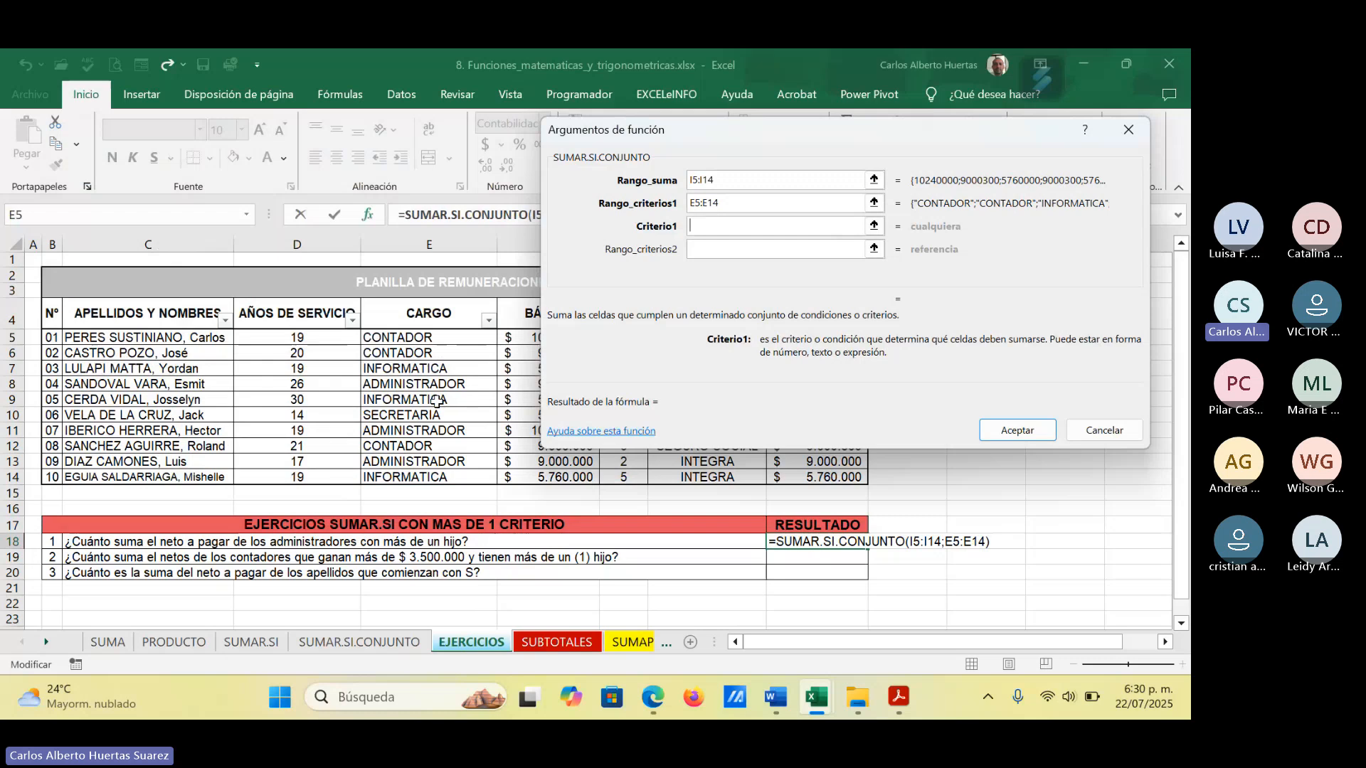
{"action": "left_click", "coordinate": [432, 385]}
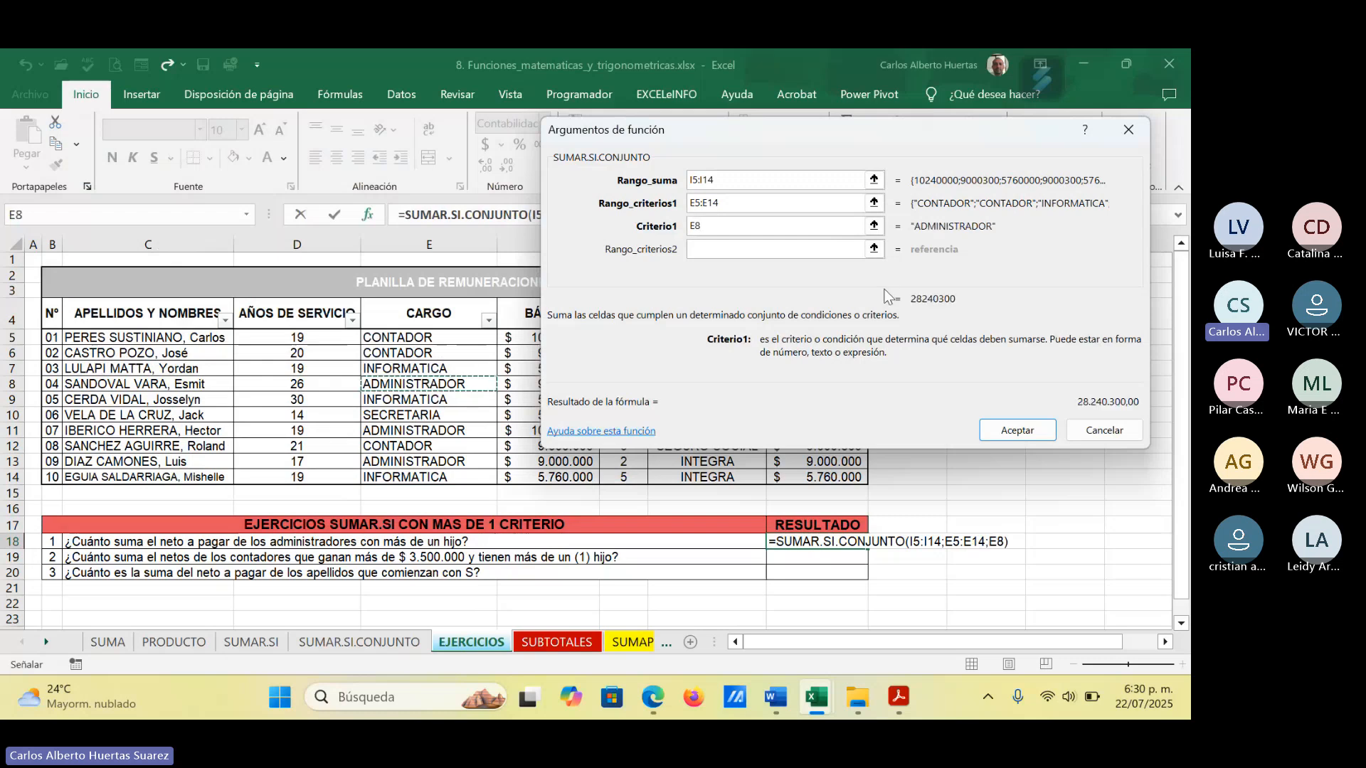
Step: Set Rango_criterios2 to the HIJOS range G5:G14 with Criterio2 ">1", and accept the formula for I18
{"action": "left_click", "coordinate": [722, 251]}
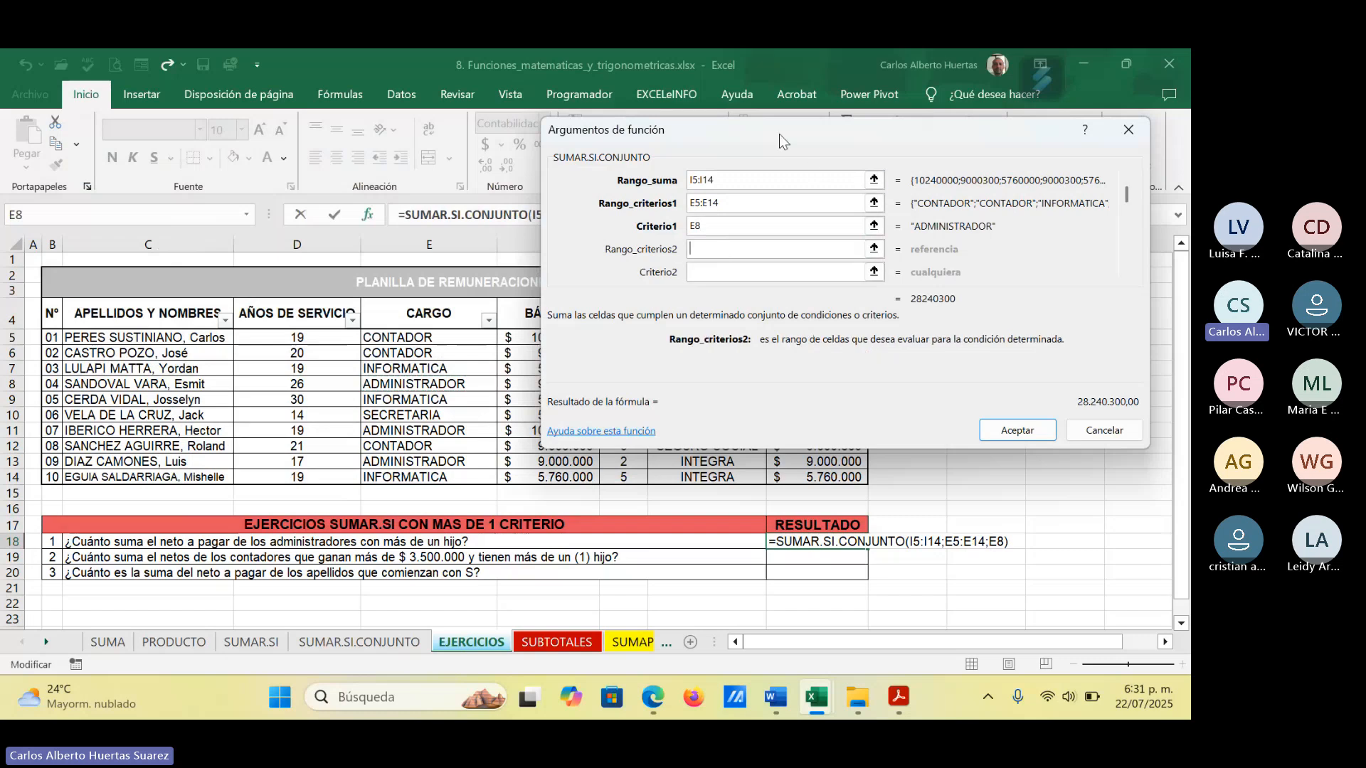
{"action": "left_click_drag", "start_coordinate": [779, 134], "coordinate": [906, 139]}
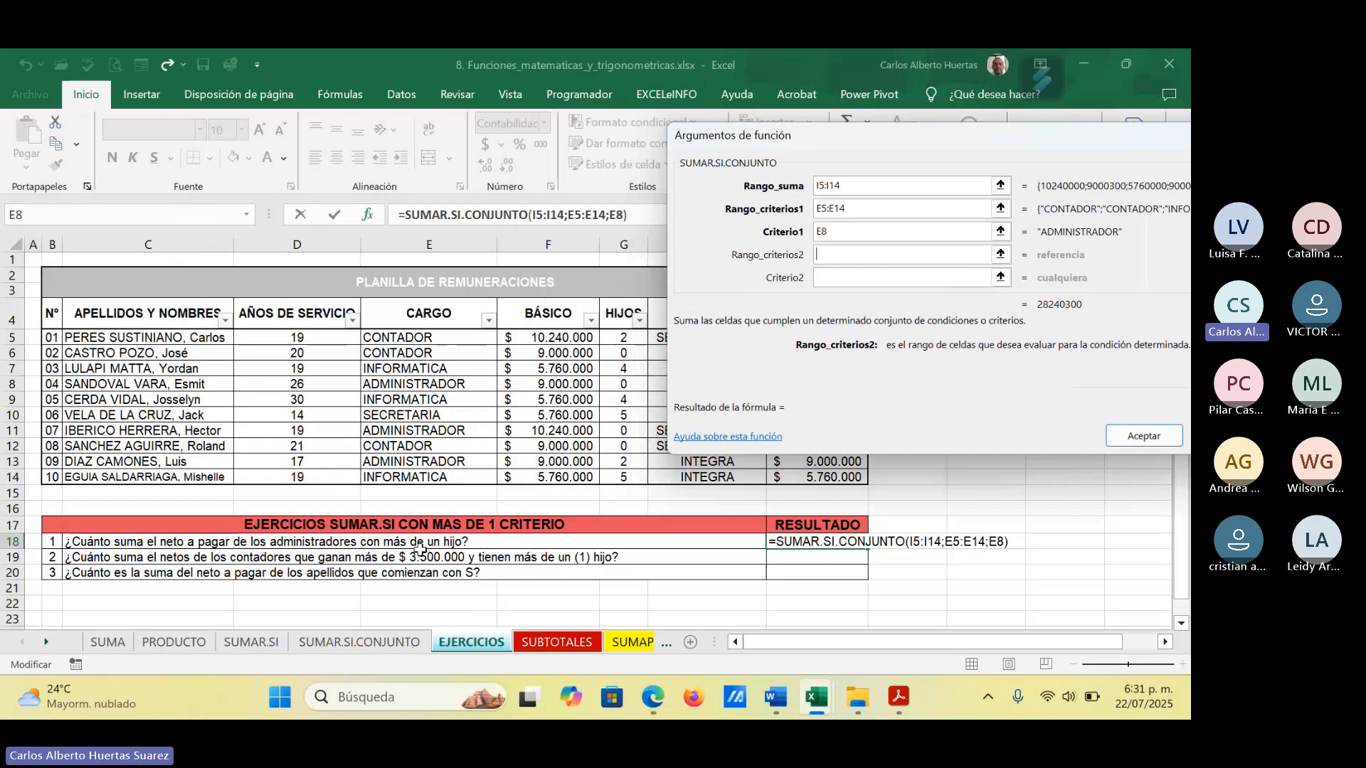
{"action": "left_click", "coordinate": [623, 338]}
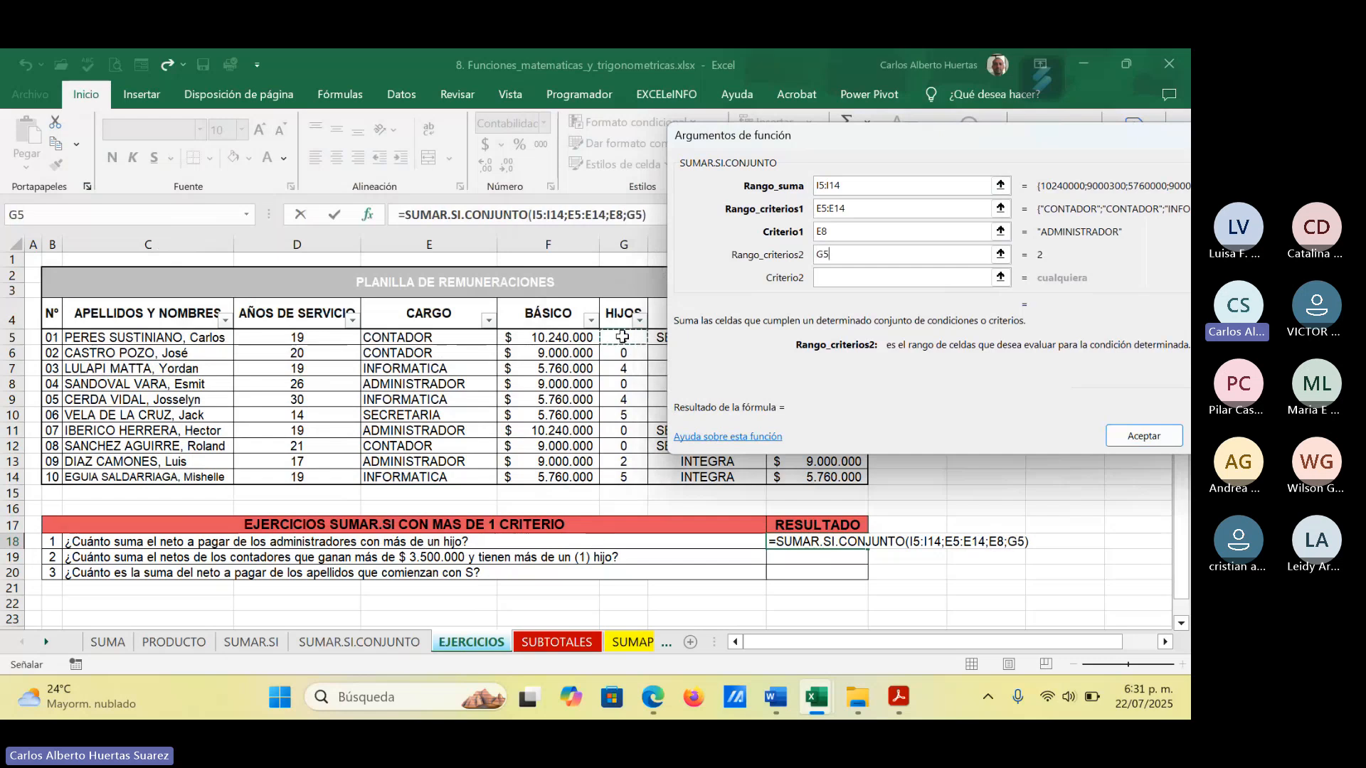
{"action": "left_click_drag", "start_coordinate": [623, 336], "coordinate": [613, 477]}
{"action": "left_click", "coordinate": [832, 279]}
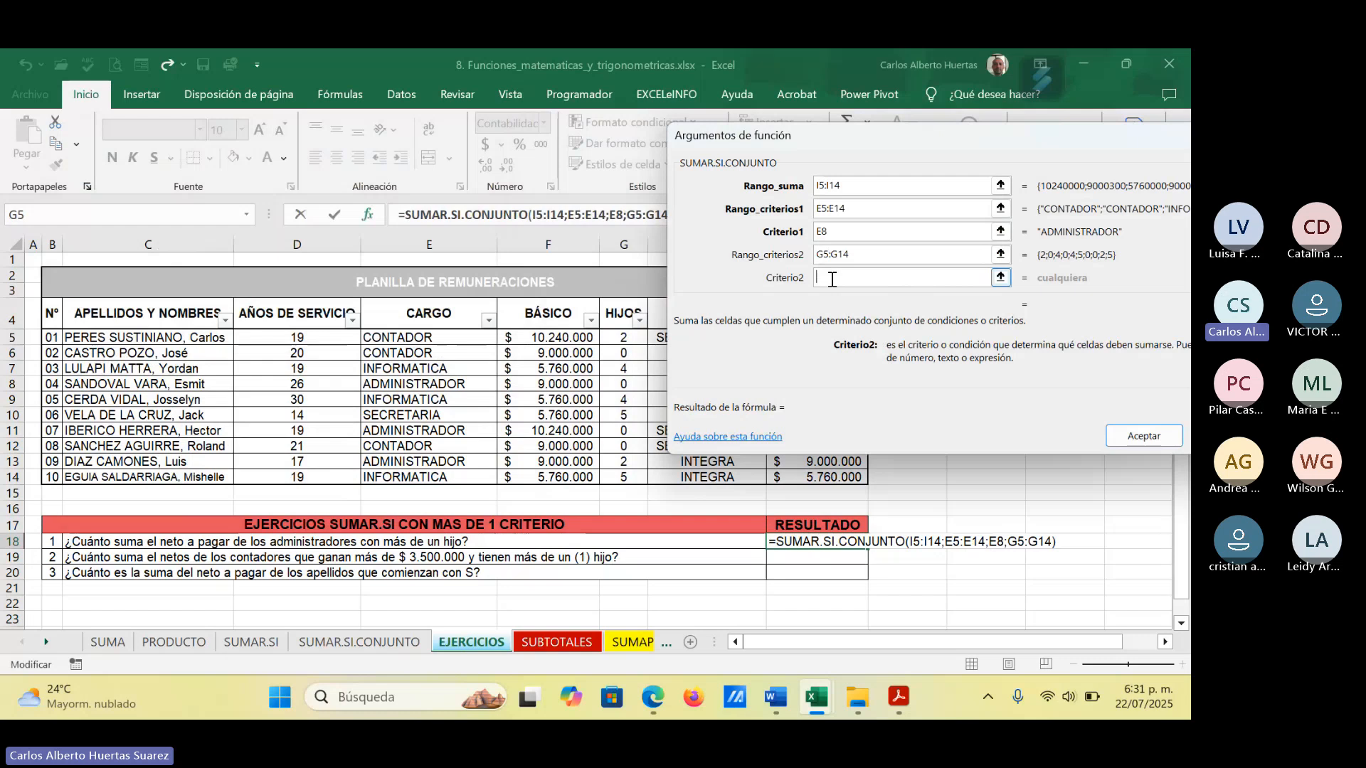
{"action": "type", "text": ">1"}
{"action": "left_click_drag", "start_coordinate": [933, 131], "coordinate": [661, 142]}
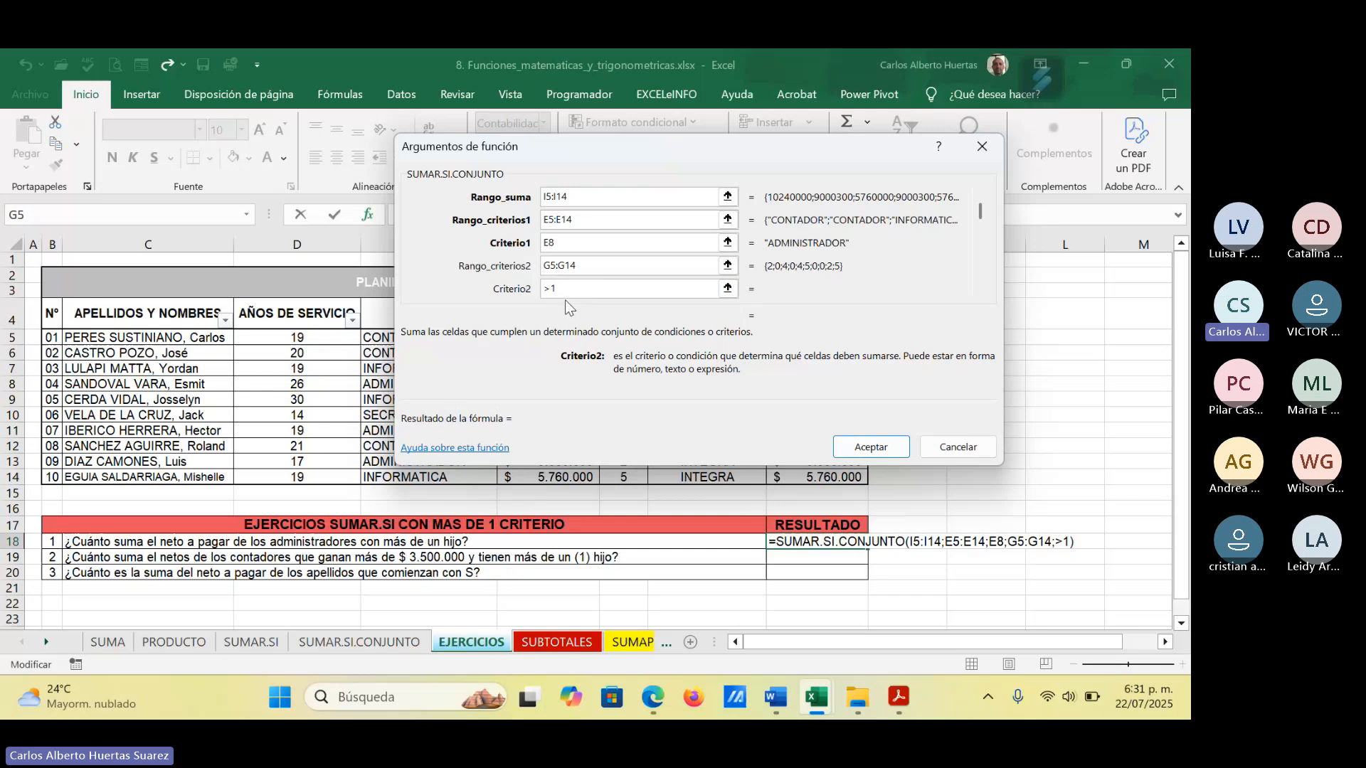
{"action": "left_click", "coordinate": [594, 264]}
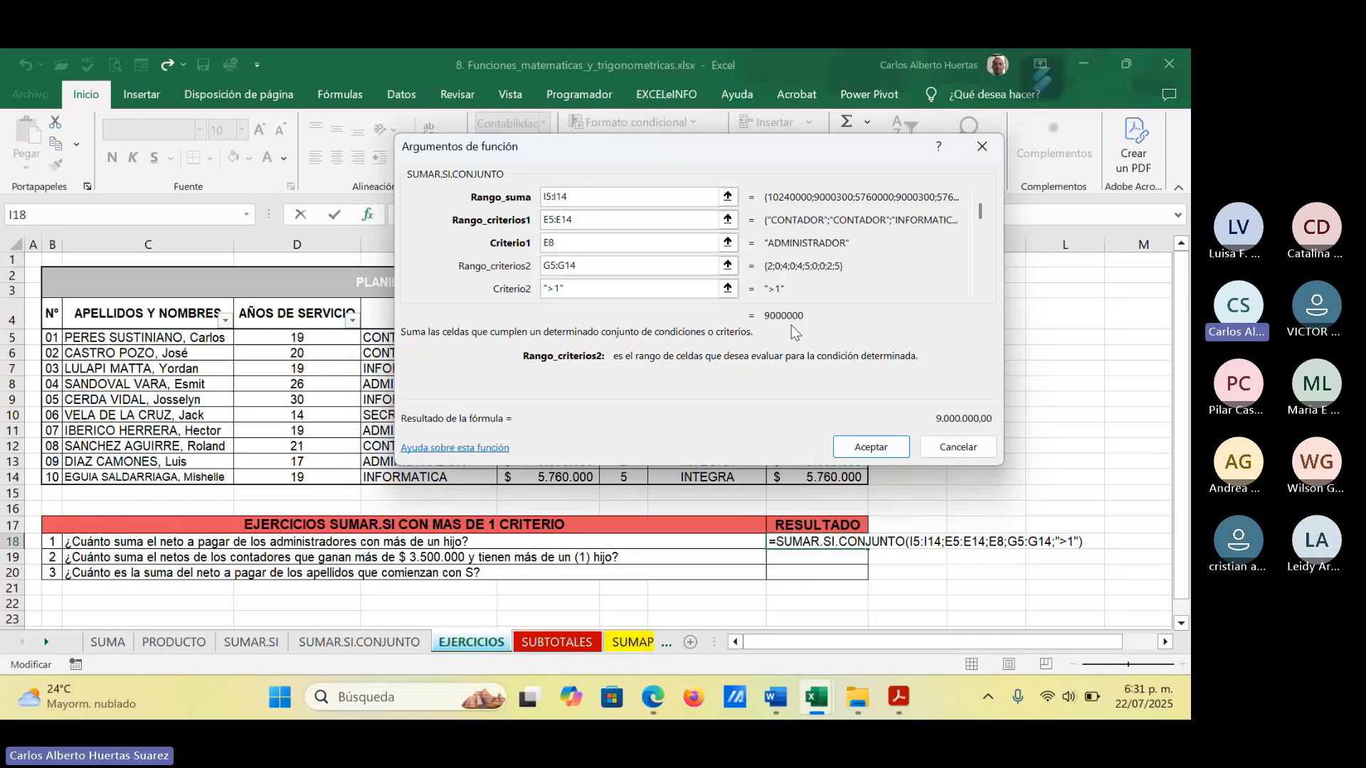
{"action": "left_click", "coordinate": [871, 448]}
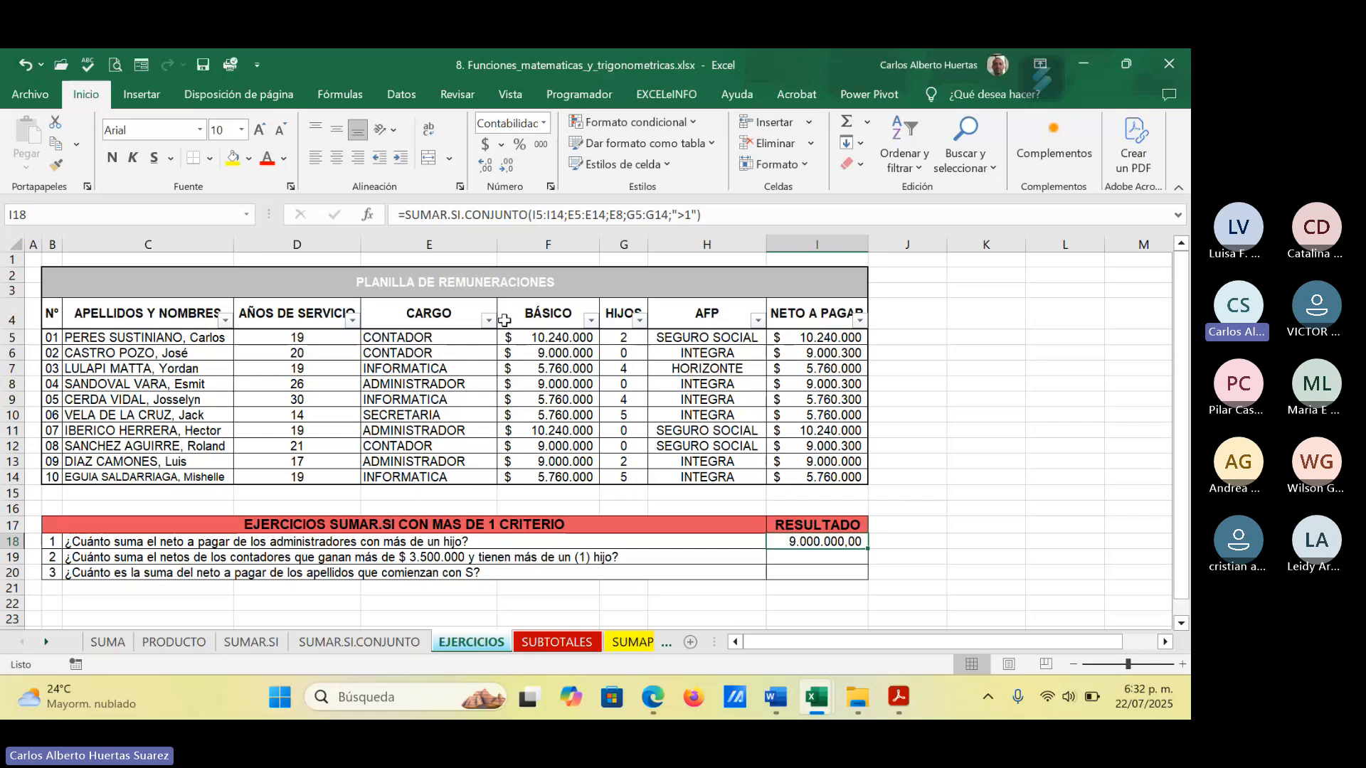
Step: Filter the CARGO column to ADMINISTRADOR only and compare the HIJOS value in G13 with the result in I18
{"action": "left_click", "coordinate": [489, 321]}
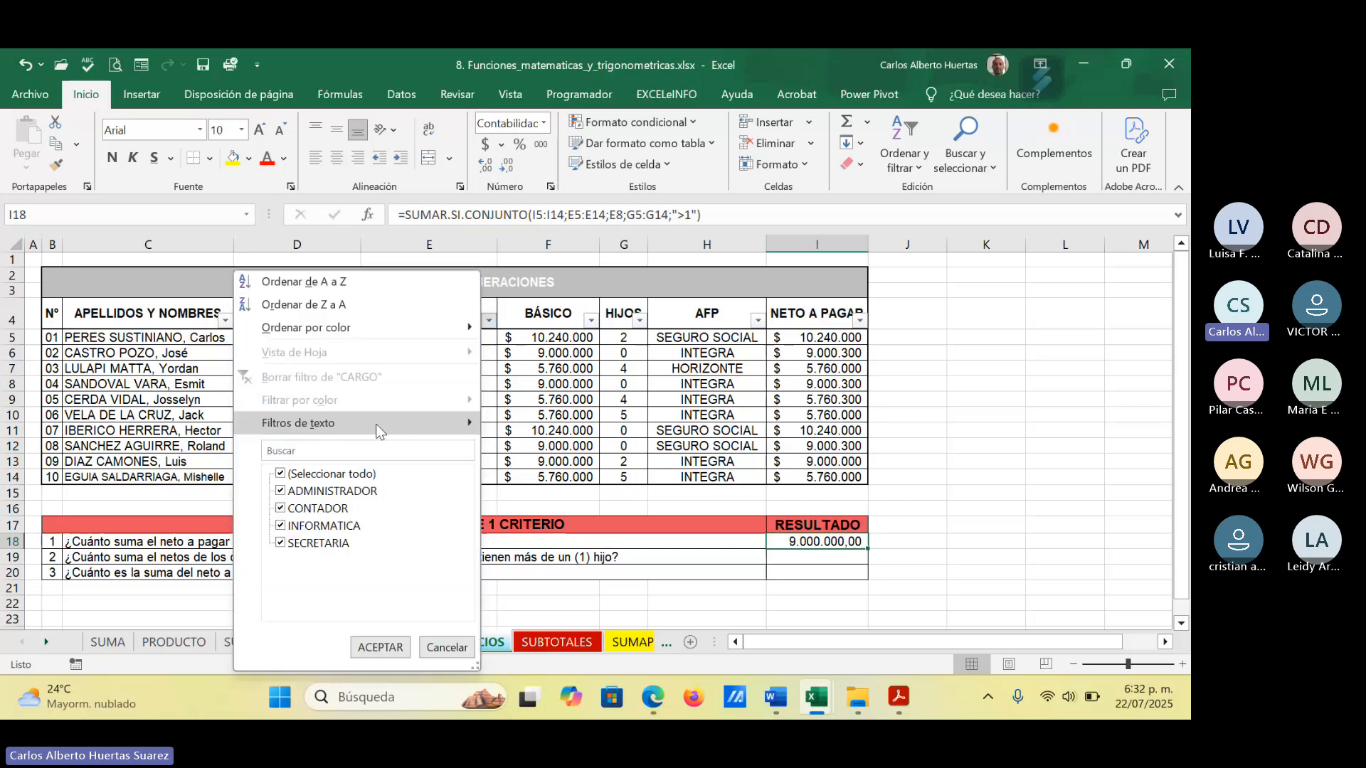
{"action": "left_click", "coordinate": [319, 475]}
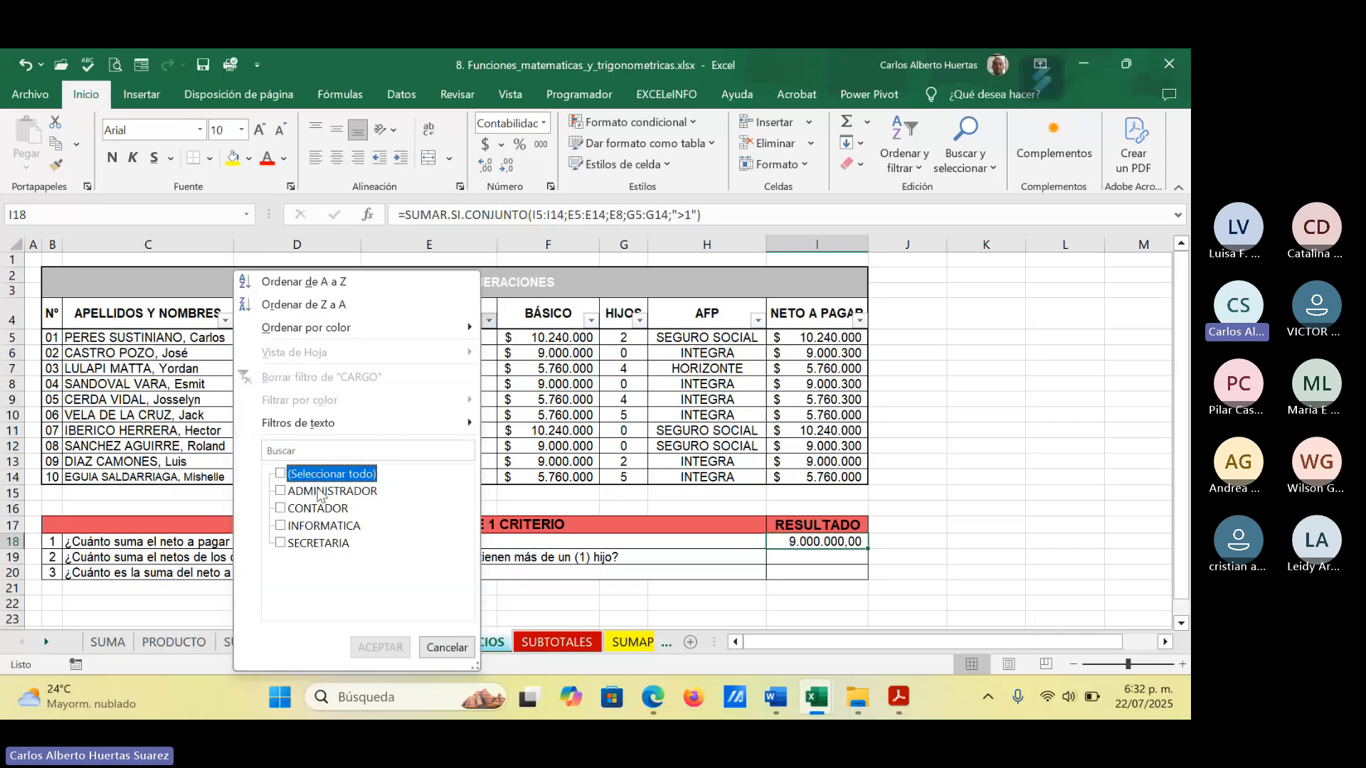
{"action": "left_click", "coordinate": [321, 491]}
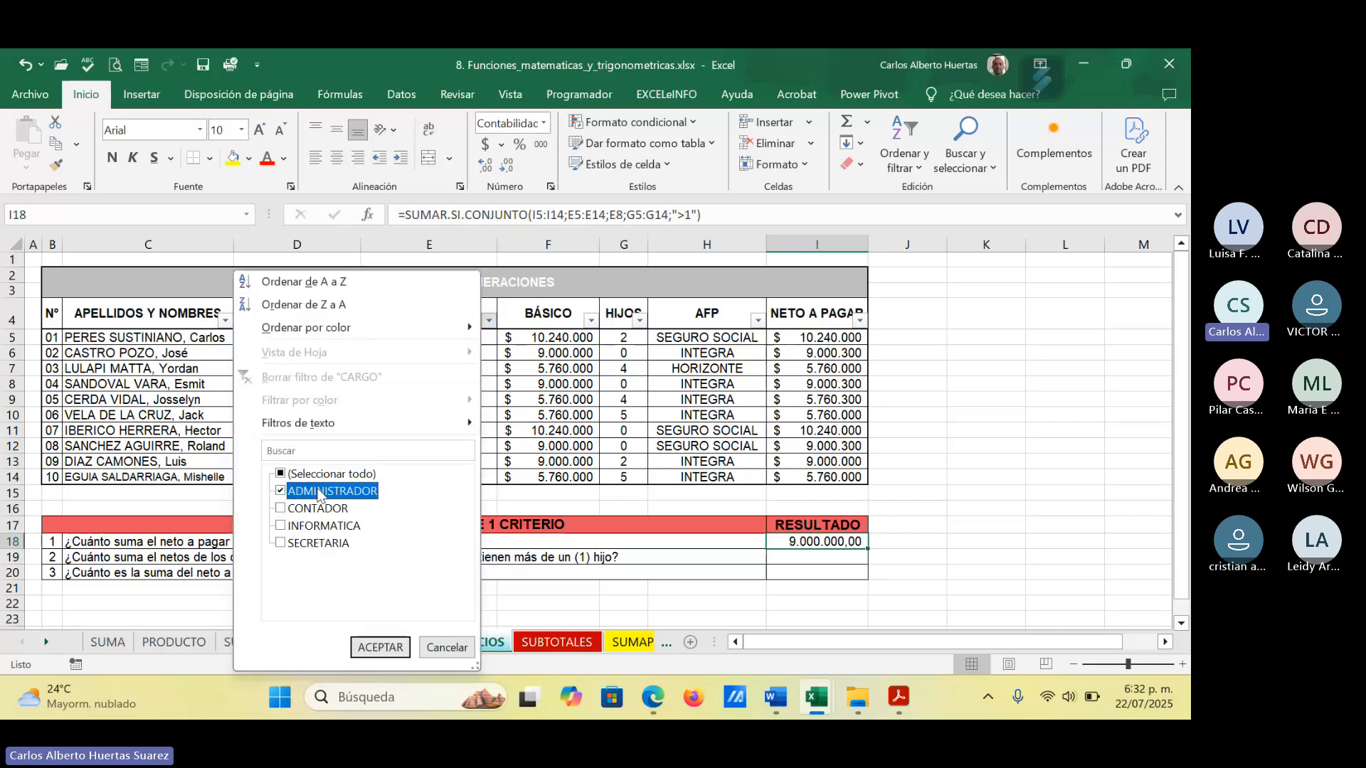
{"action": "left_click", "coordinate": [398, 648]}
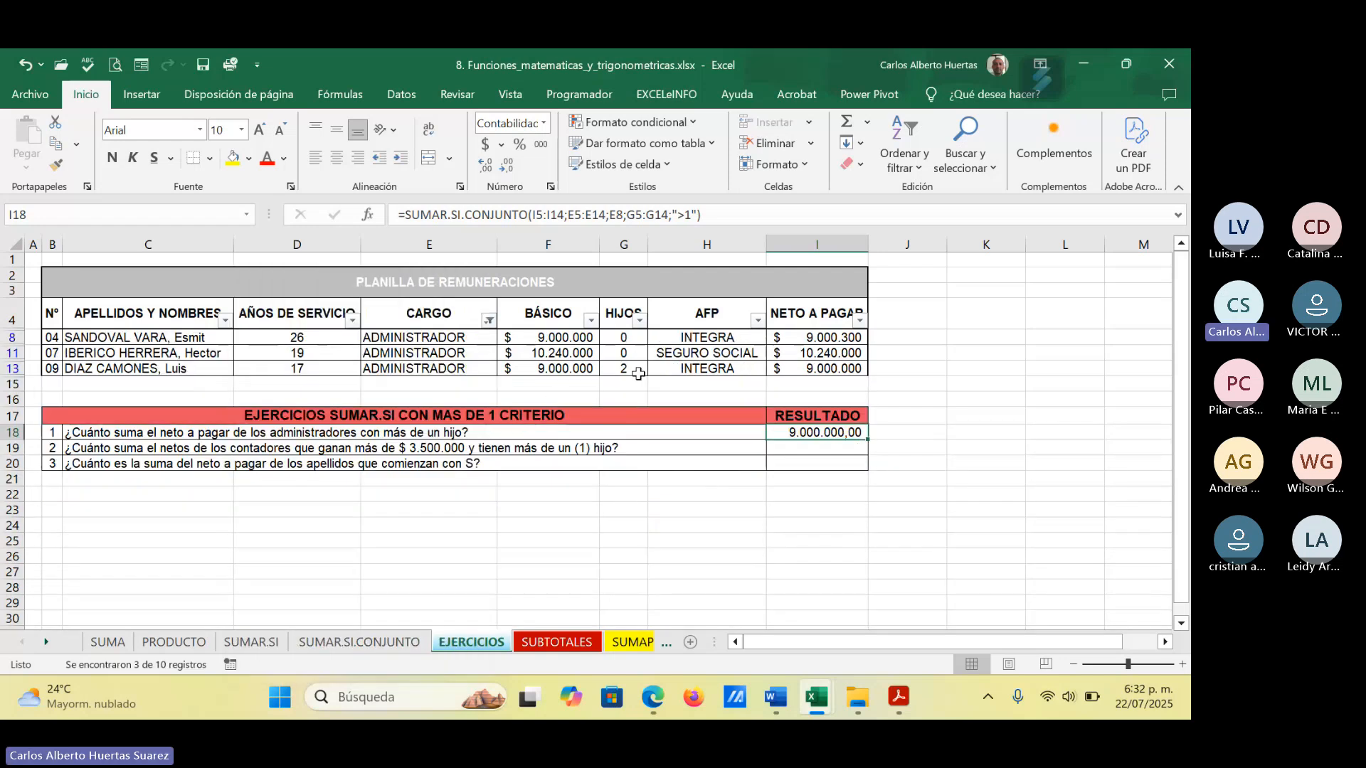
{"action": "left_click", "coordinate": [634, 368]}
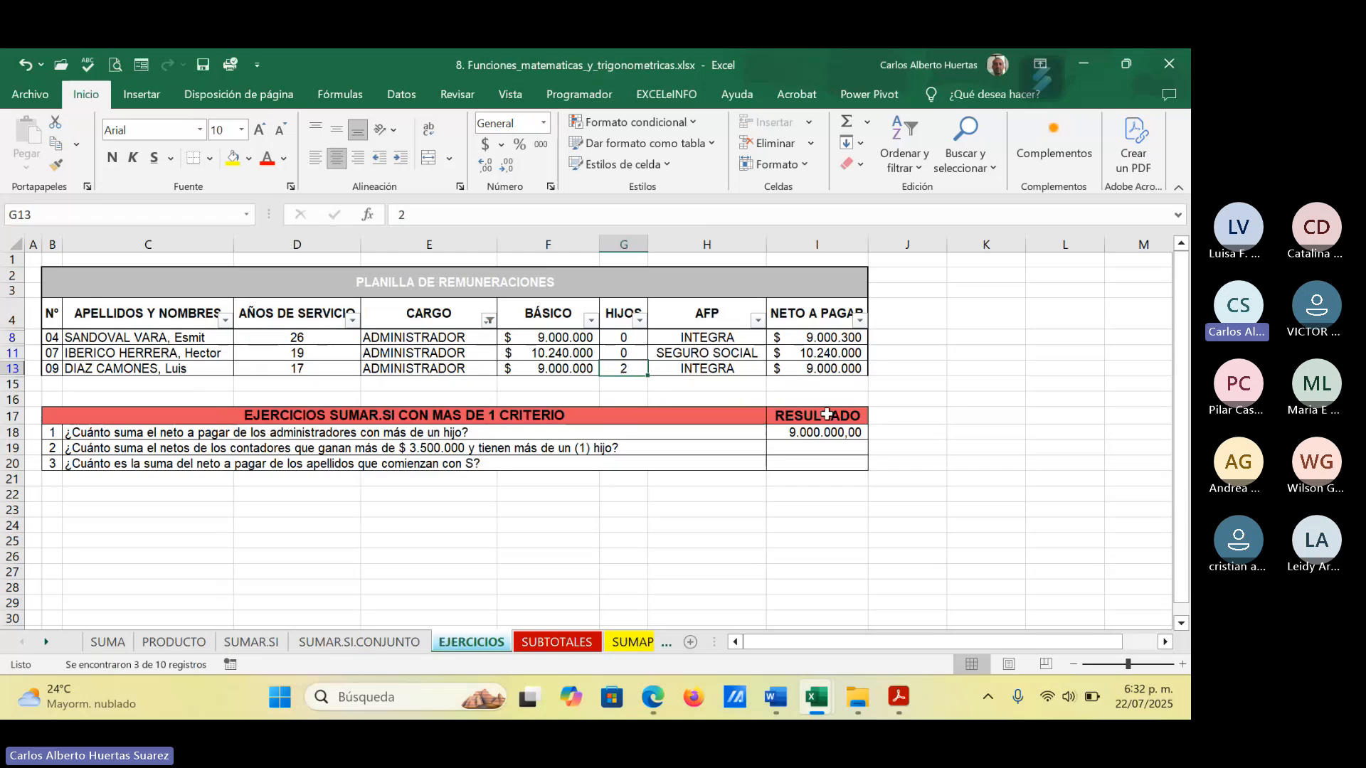
{"action": "left_click", "coordinate": [832, 432]}
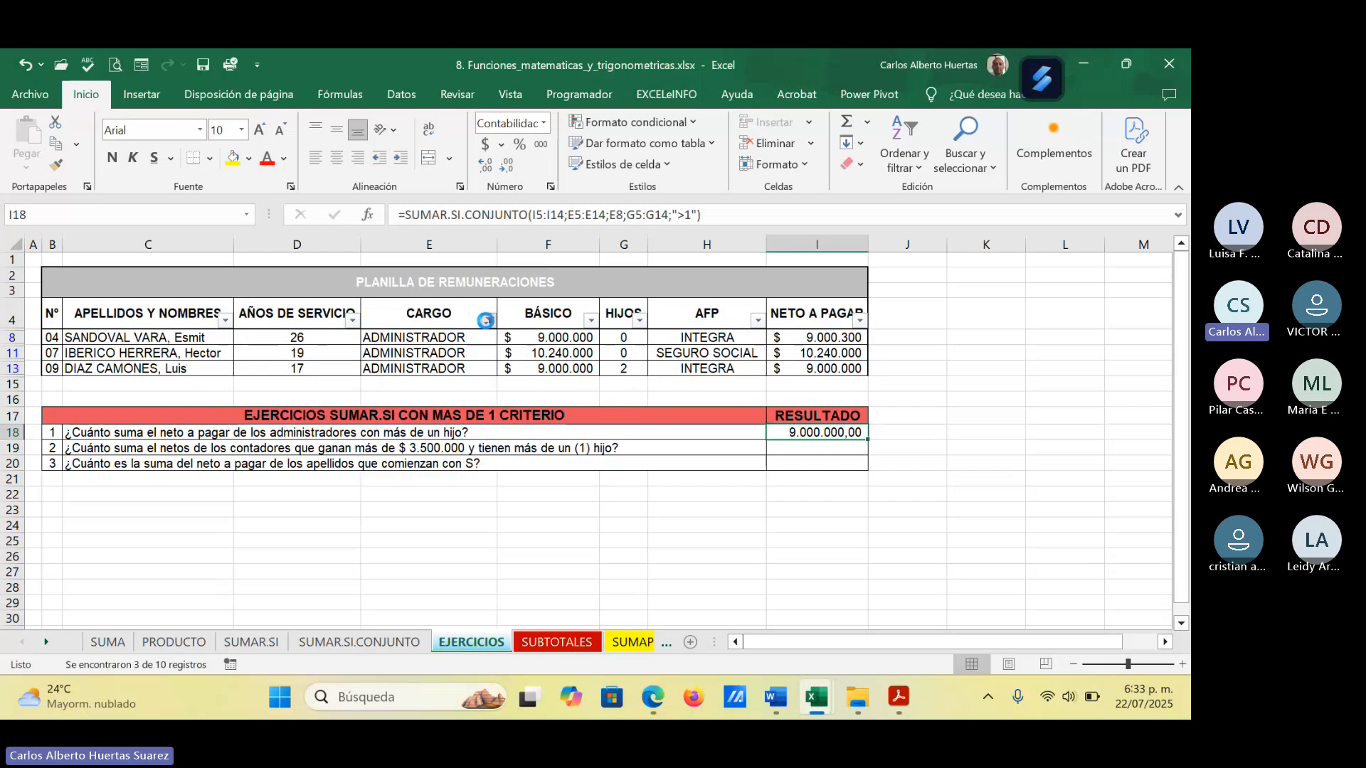
Step: Reselect all positions in the CARGO filter to show every payroll row again
{"action": "left_click", "coordinate": [489, 321]}
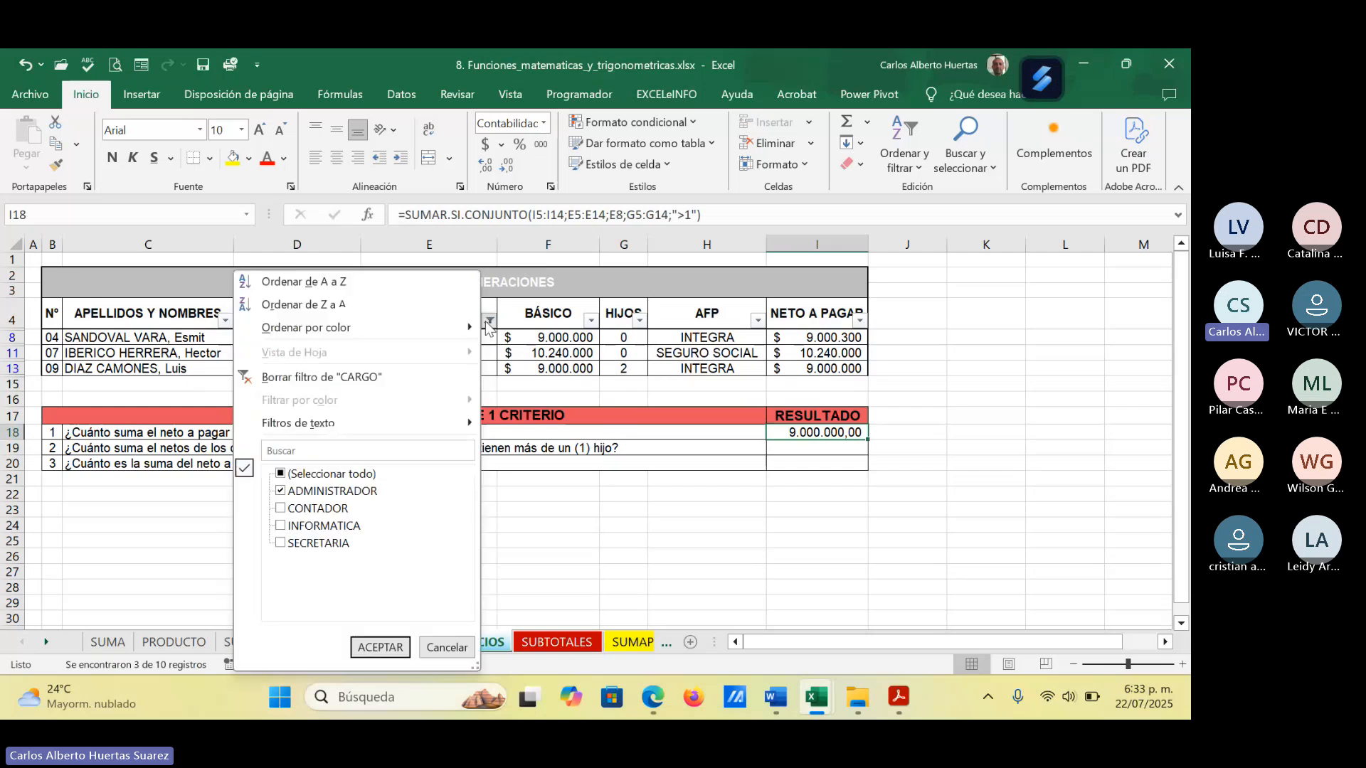
{"action": "left_click", "coordinate": [356, 475]}
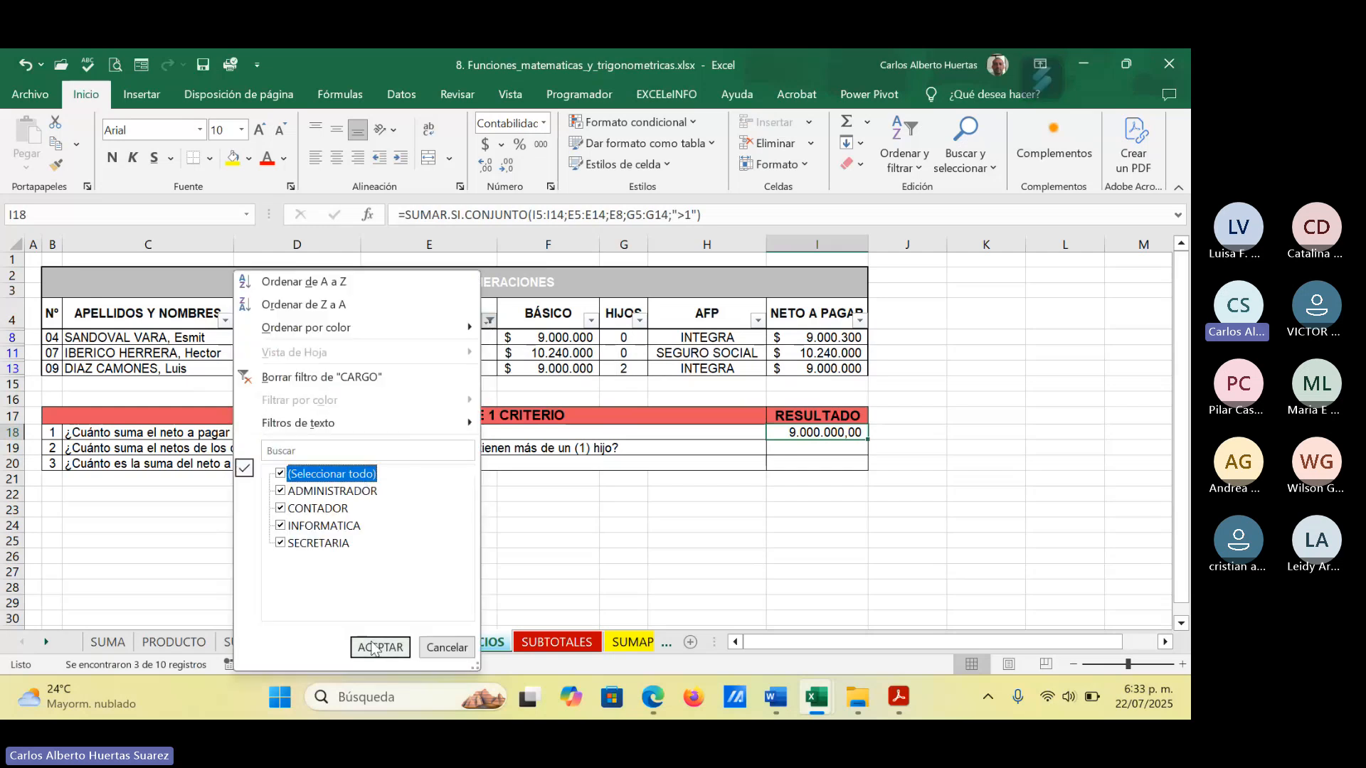
{"action": "left_click", "coordinate": [375, 648]}
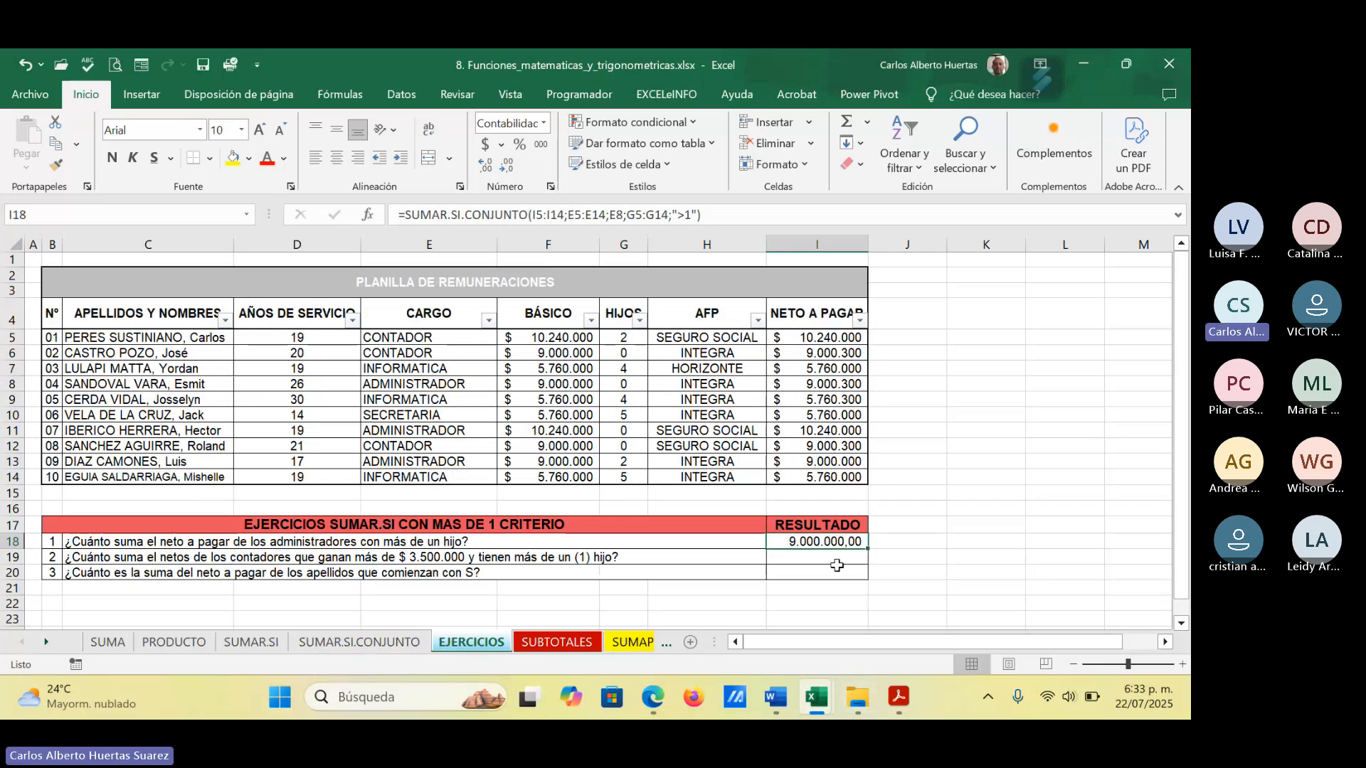
Step: Start a SUMAR.SI.CONJUNTO formula in I19 for the second question using the arguments dialog, with Rango_suma set to I5:I14
{"action": "left_click", "coordinate": [816, 560]}
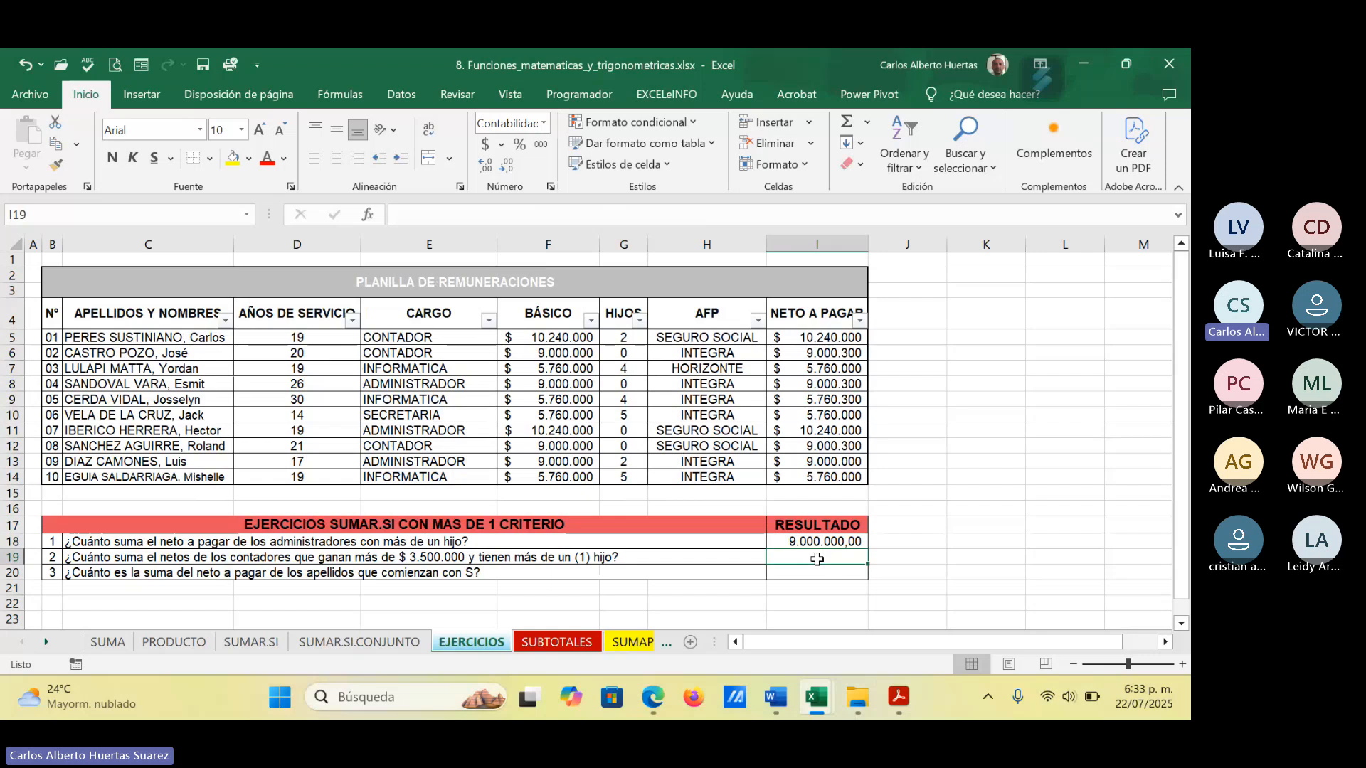
{"action": "double_click", "coordinate": [816, 560]}
{"action": "type", "text": "=sumar"}
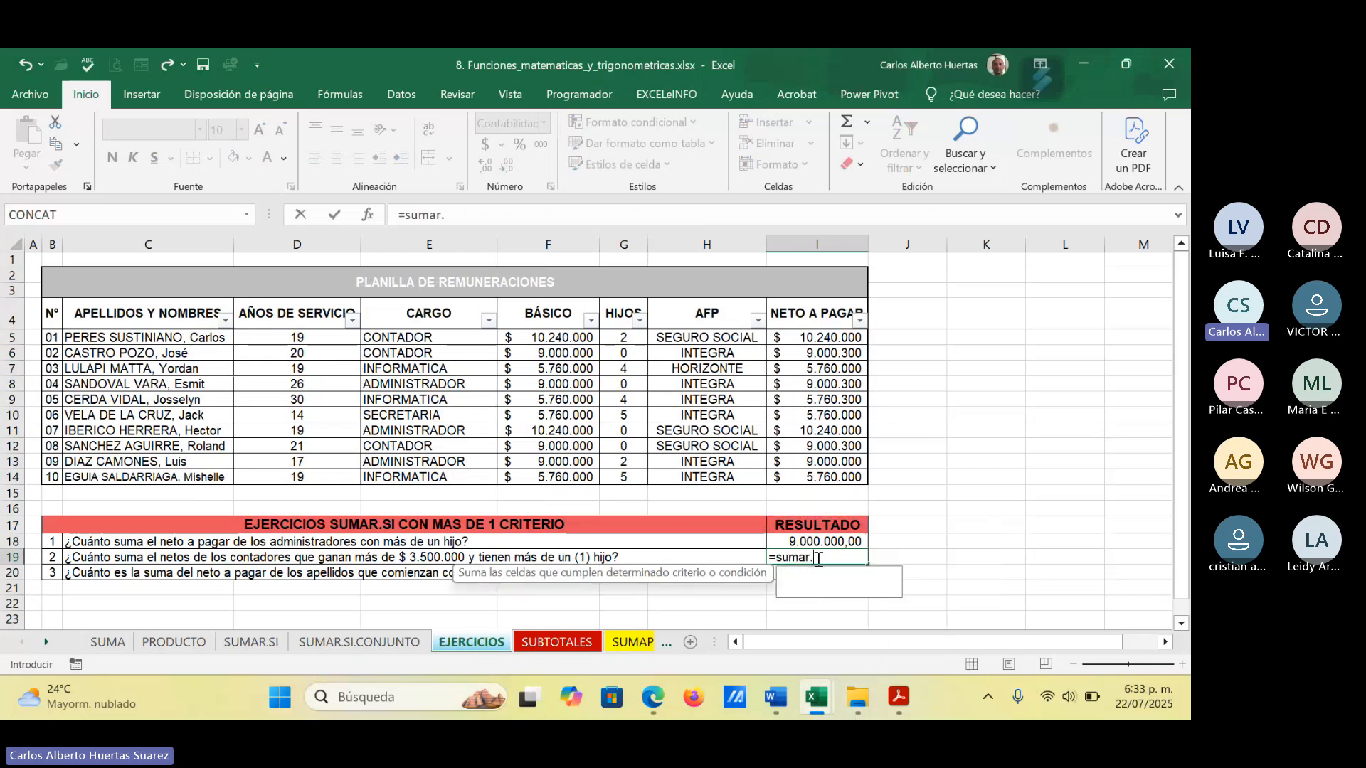
{"action": "type", "text": ".si.co"}
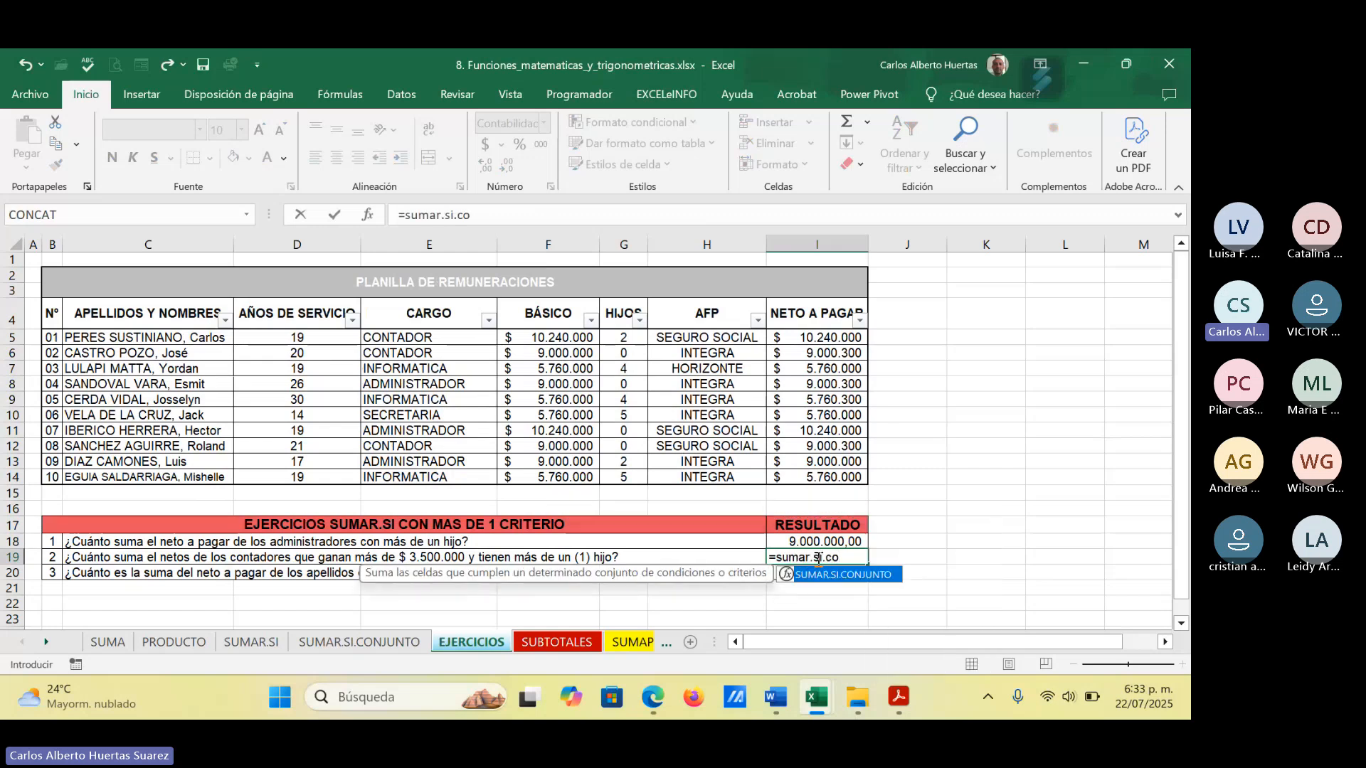
{"action": "double_click", "coordinate": [844, 578]}
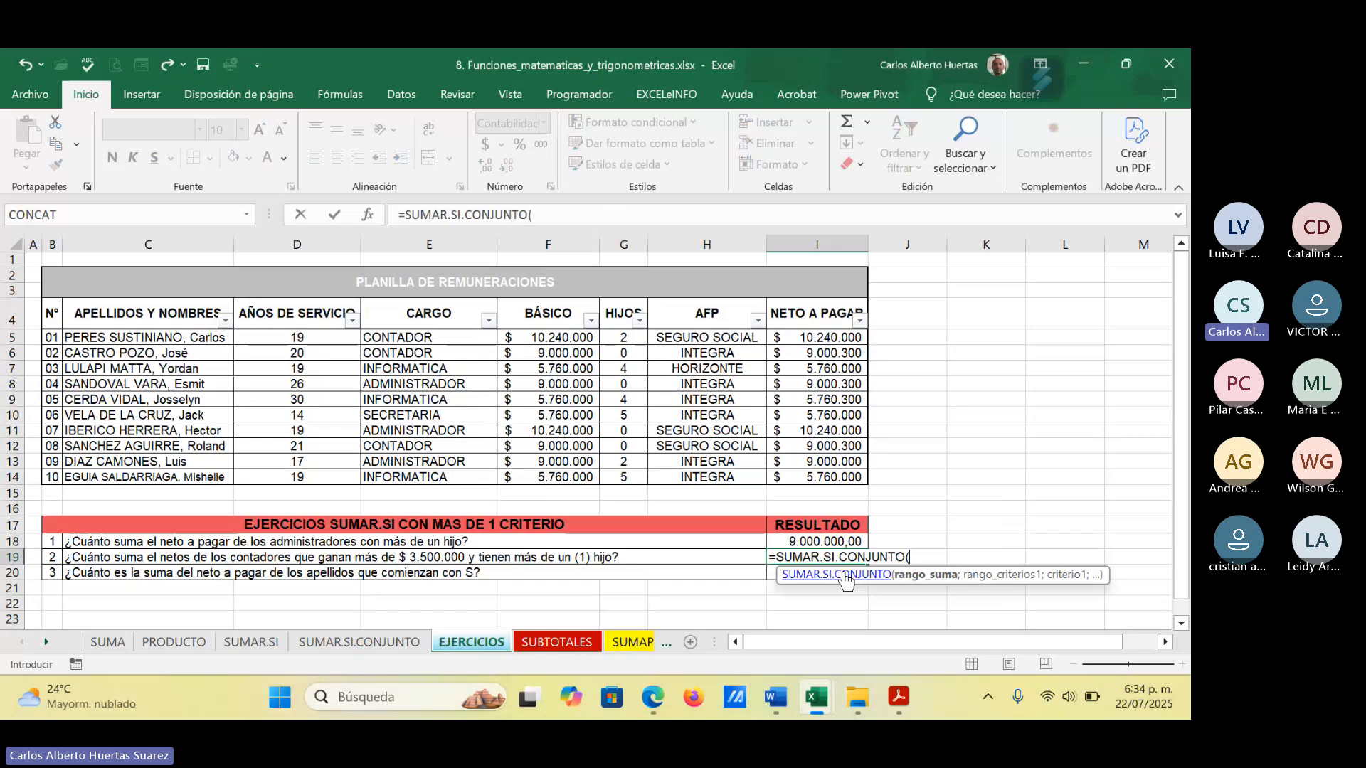
{"action": "left_click", "coordinate": [370, 216]}
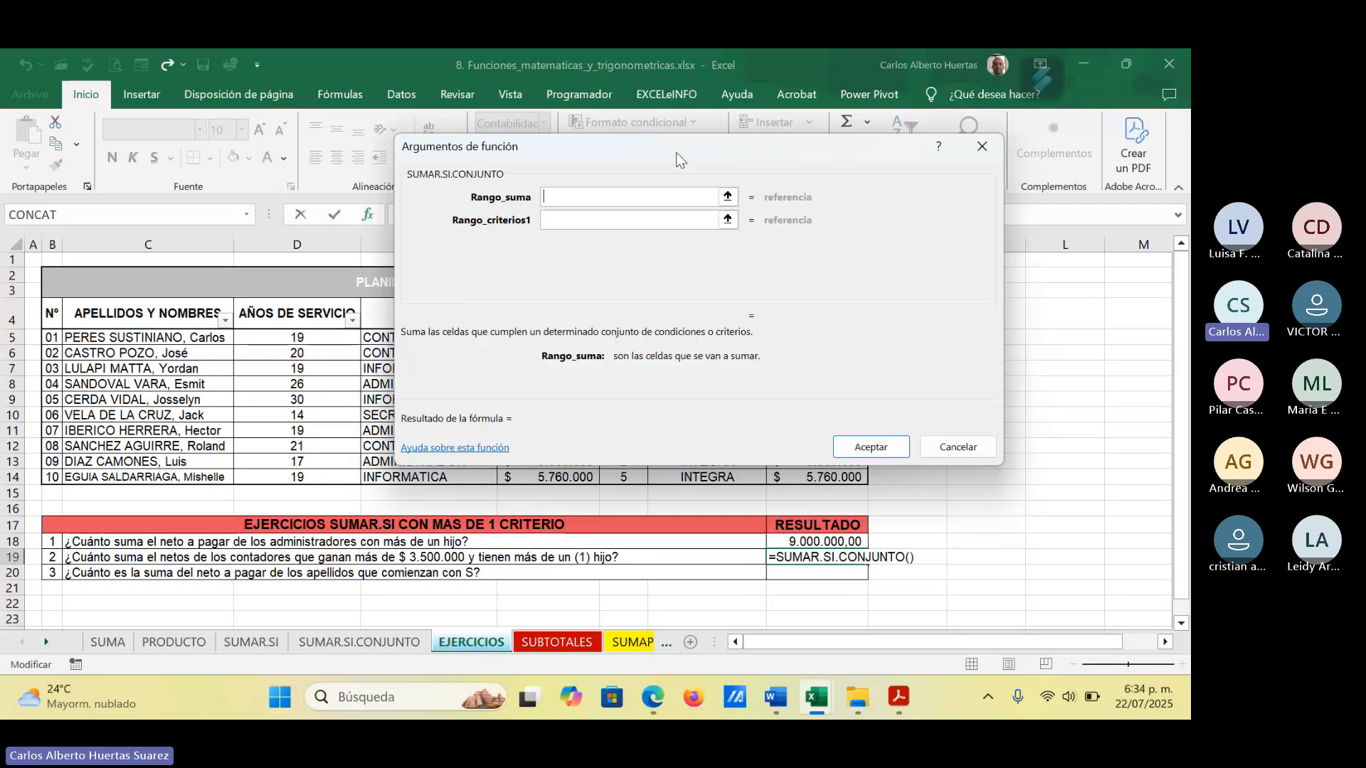
{"action": "left_click_drag", "start_coordinate": [676, 160], "coordinate": [327, 109]}
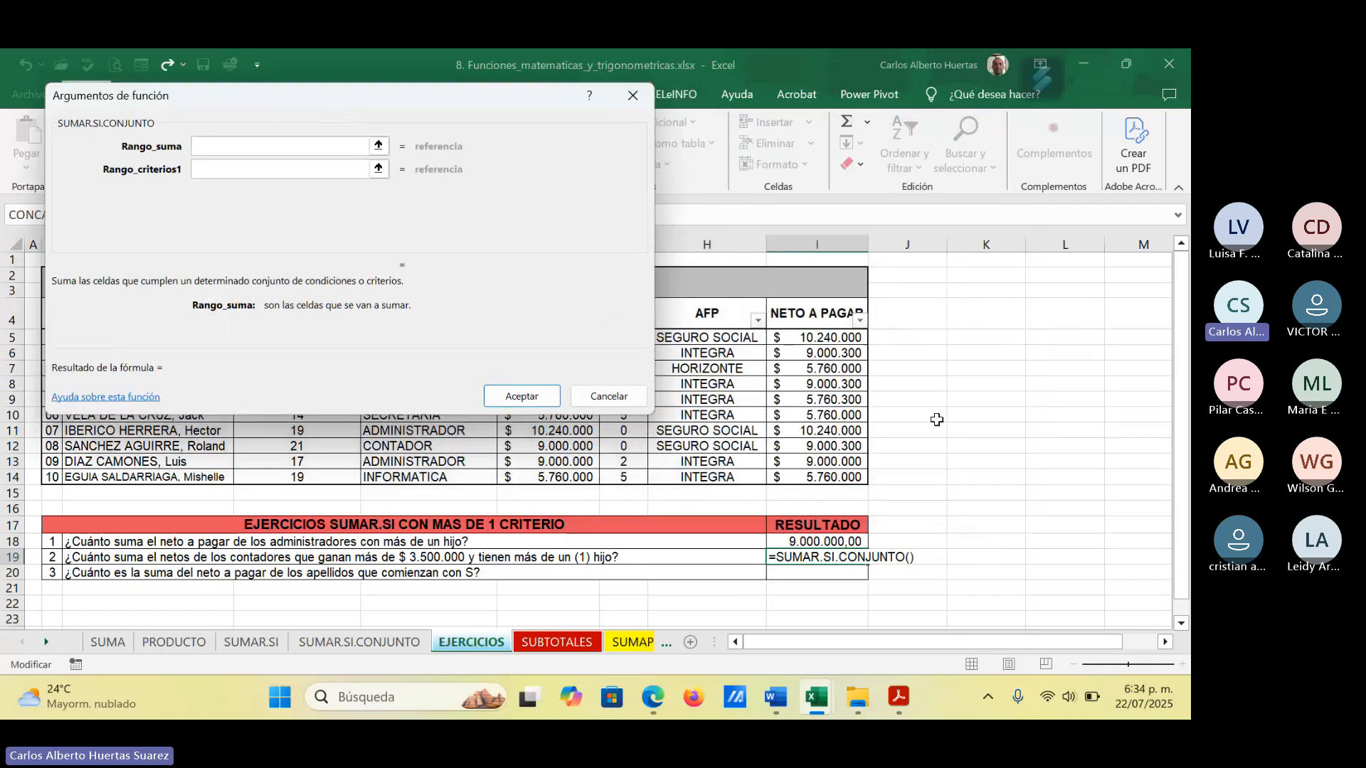
{"action": "left_click", "coordinate": [811, 337]}
{"action": "left_click_drag", "start_coordinate": [811, 337], "coordinate": [819, 477]}
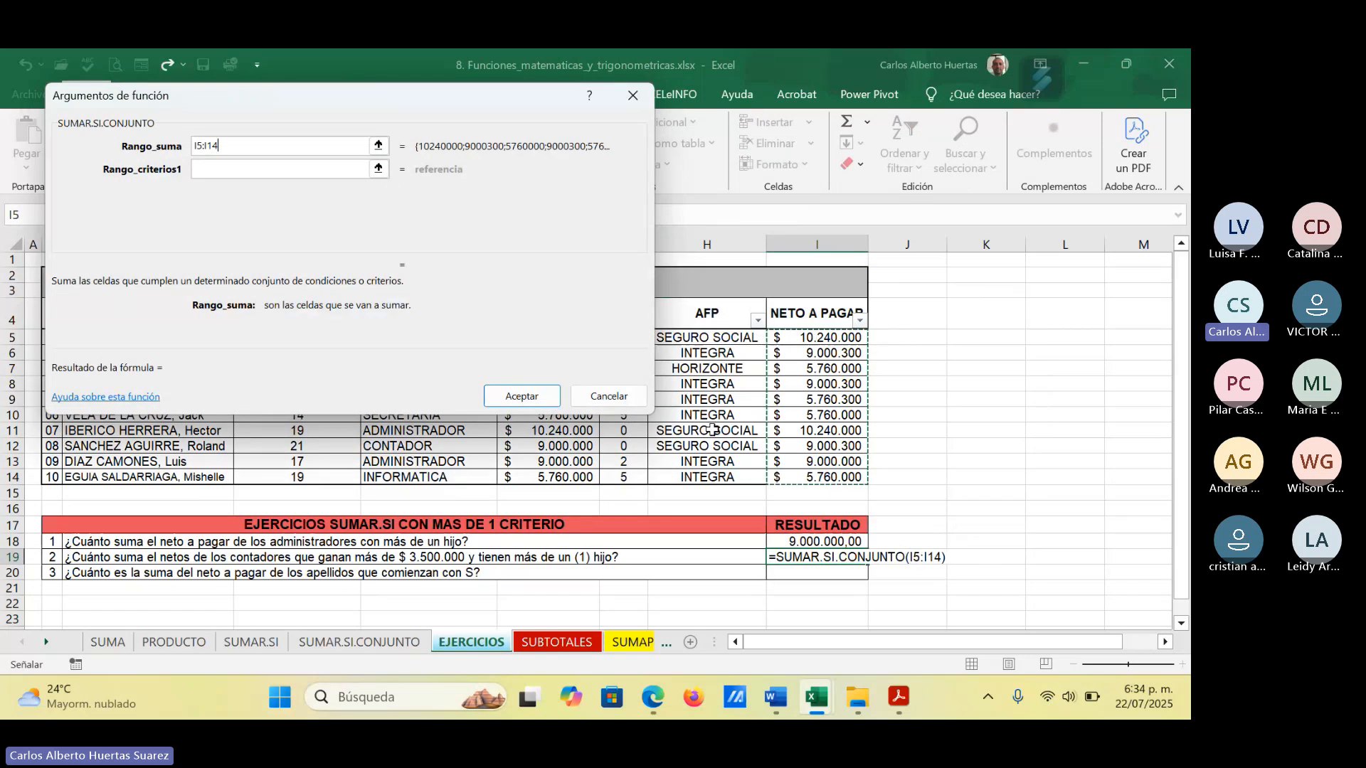
Step: Set Rango_criterios1 to the CARGO range E5:E14 and Criterio1 to cell E5 for the formula in I19
{"action": "key", "text": "Tab"}
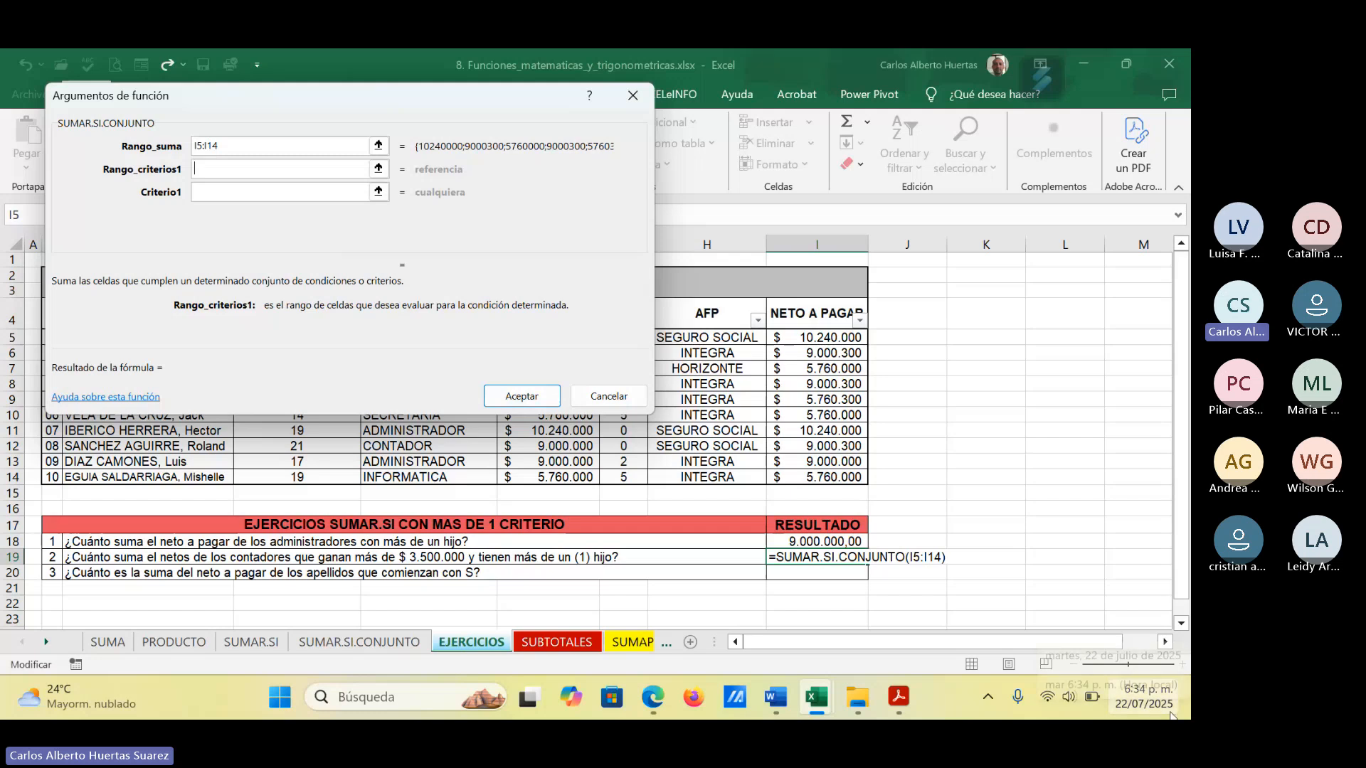
{"action": "mouse_move", "coordinate": [816, 697]}
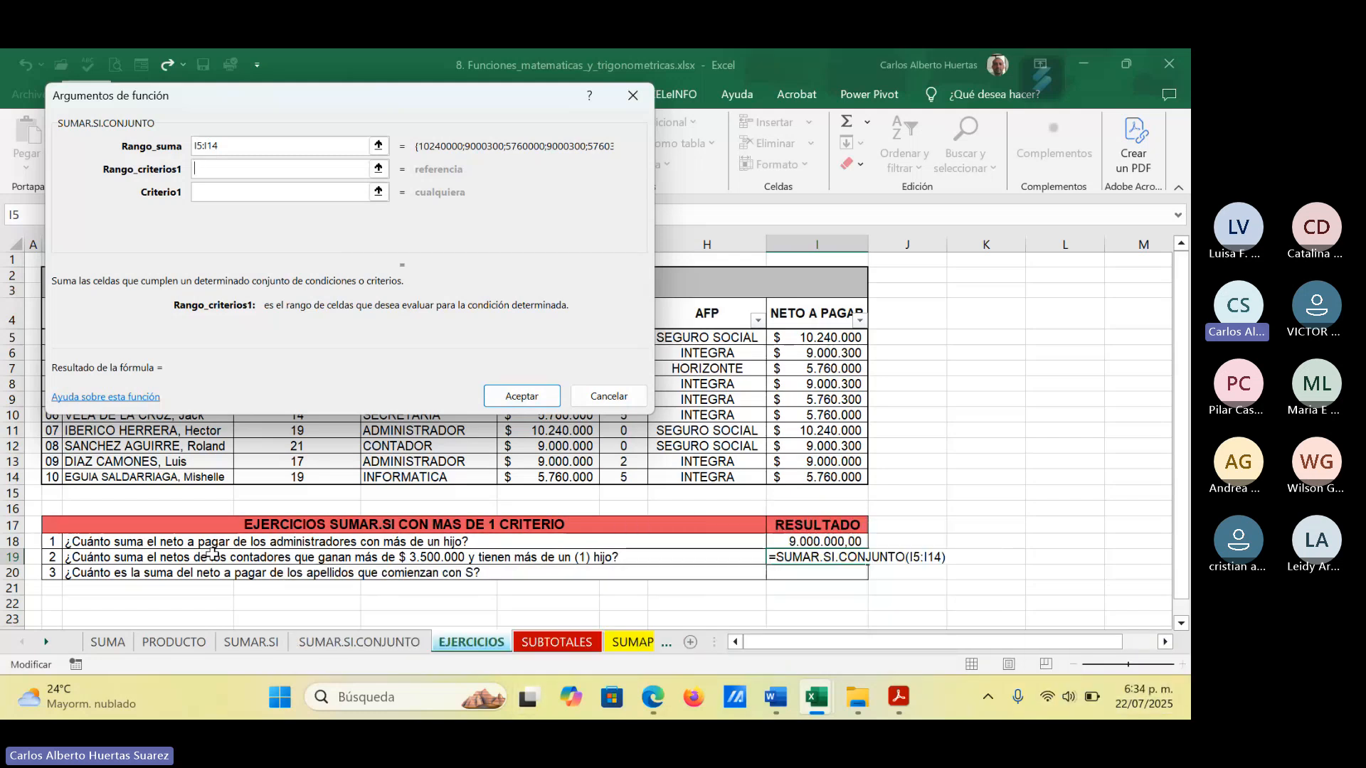
{"action": "left_click_drag", "start_coordinate": [397, 101], "coordinate": [888, 156]}
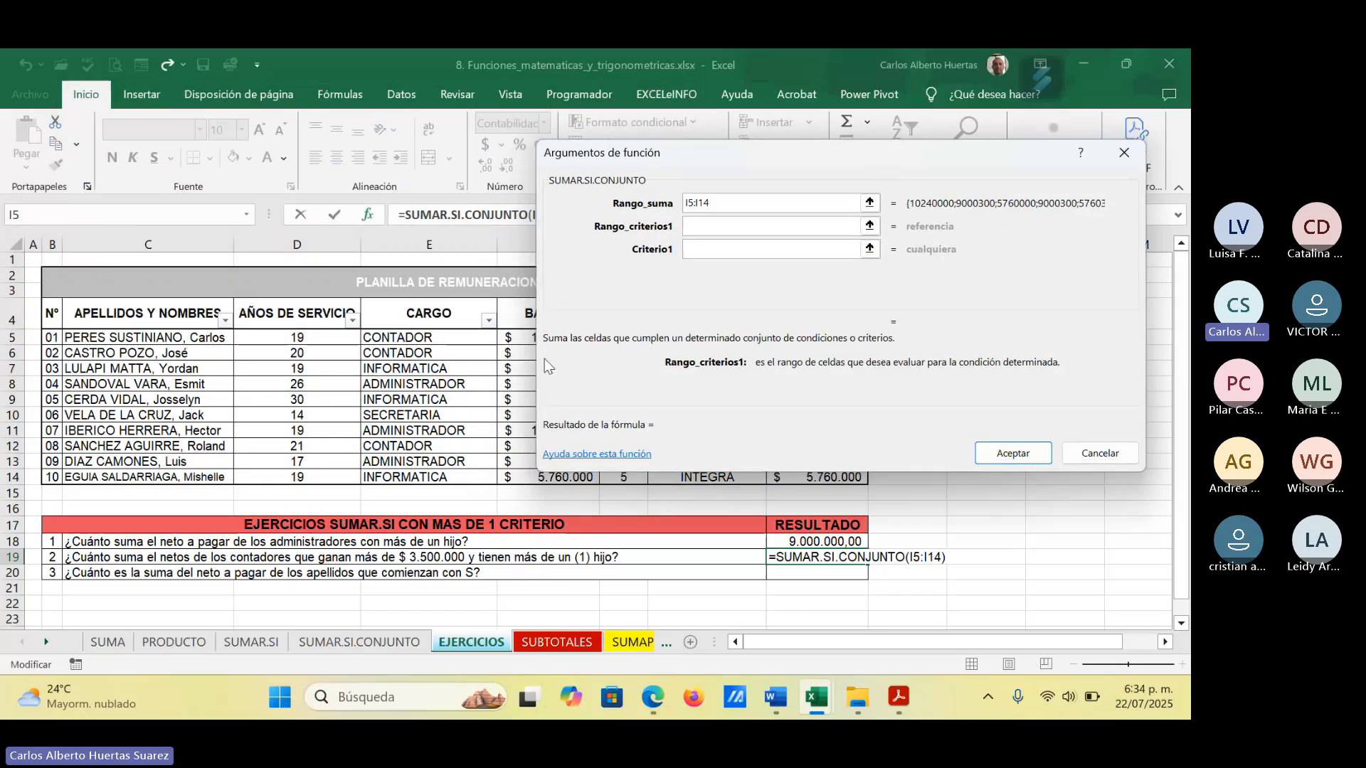
{"action": "left_click_drag", "start_coordinate": [427, 338], "coordinate": [430, 466]}
{"action": "left_click_drag", "start_coordinate": [431, 466], "coordinate": [429, 477]}
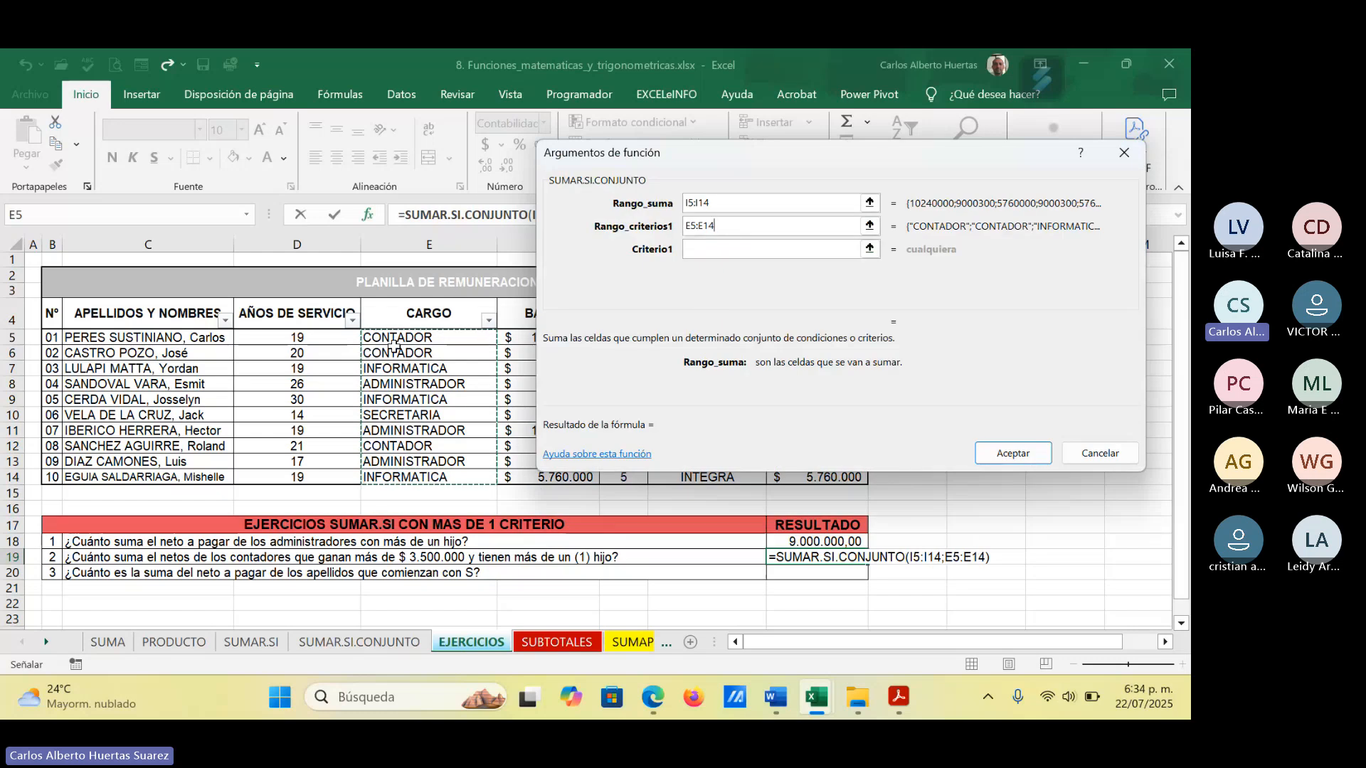
{"action": "key", "text": "Tab"}
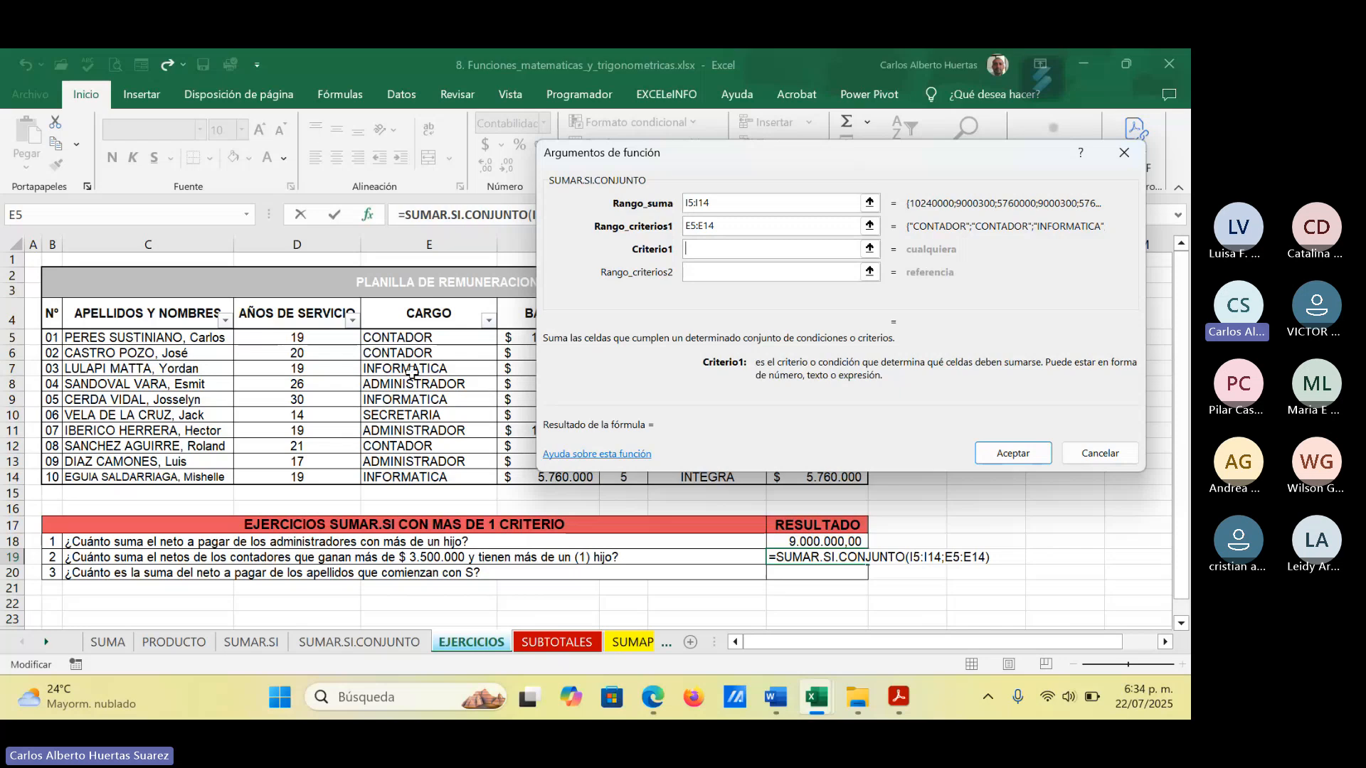
{"action": "left_click", "coordinate": [415, 338]}
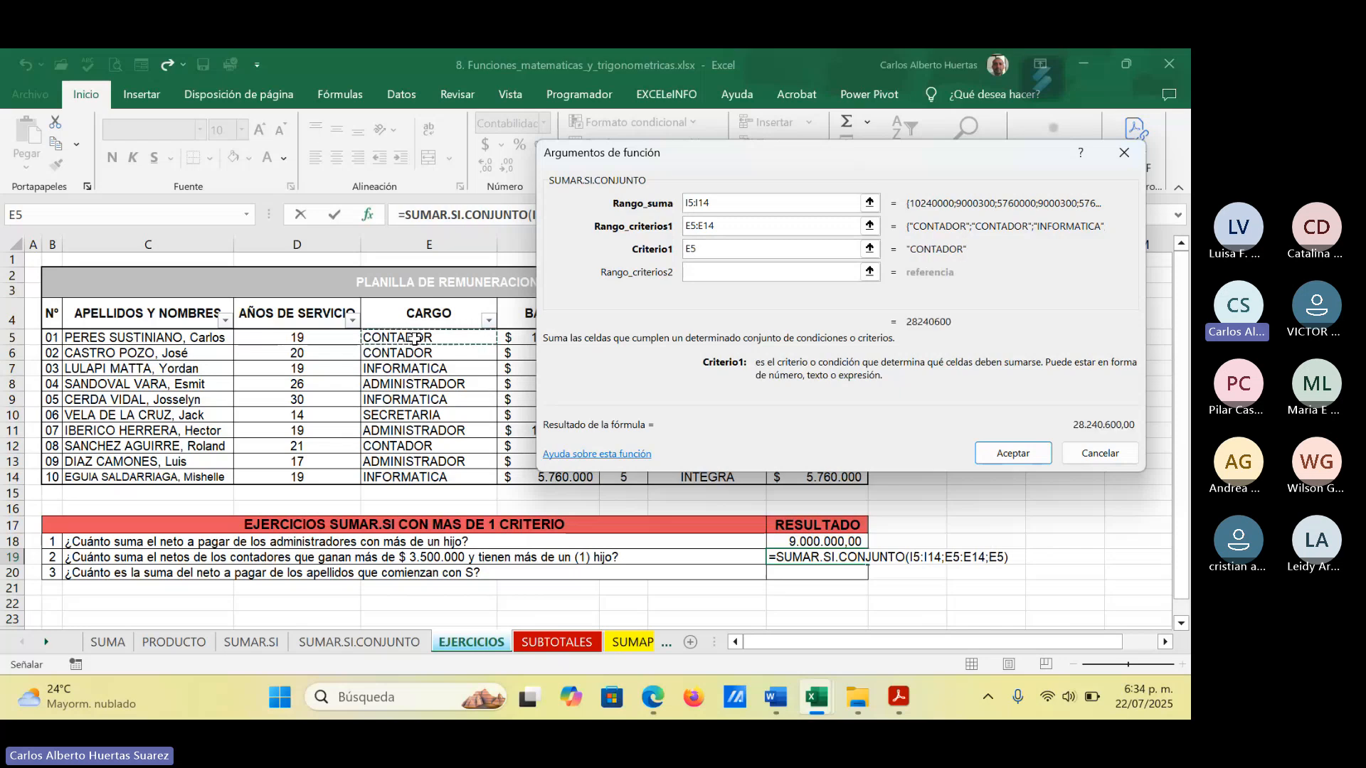
Step: Set Rango_criterios2 to the BÁSICO range F5:F14 with Criterio2 ">3500000"
{"action": "left_click", "coordinate": [713, 273]}
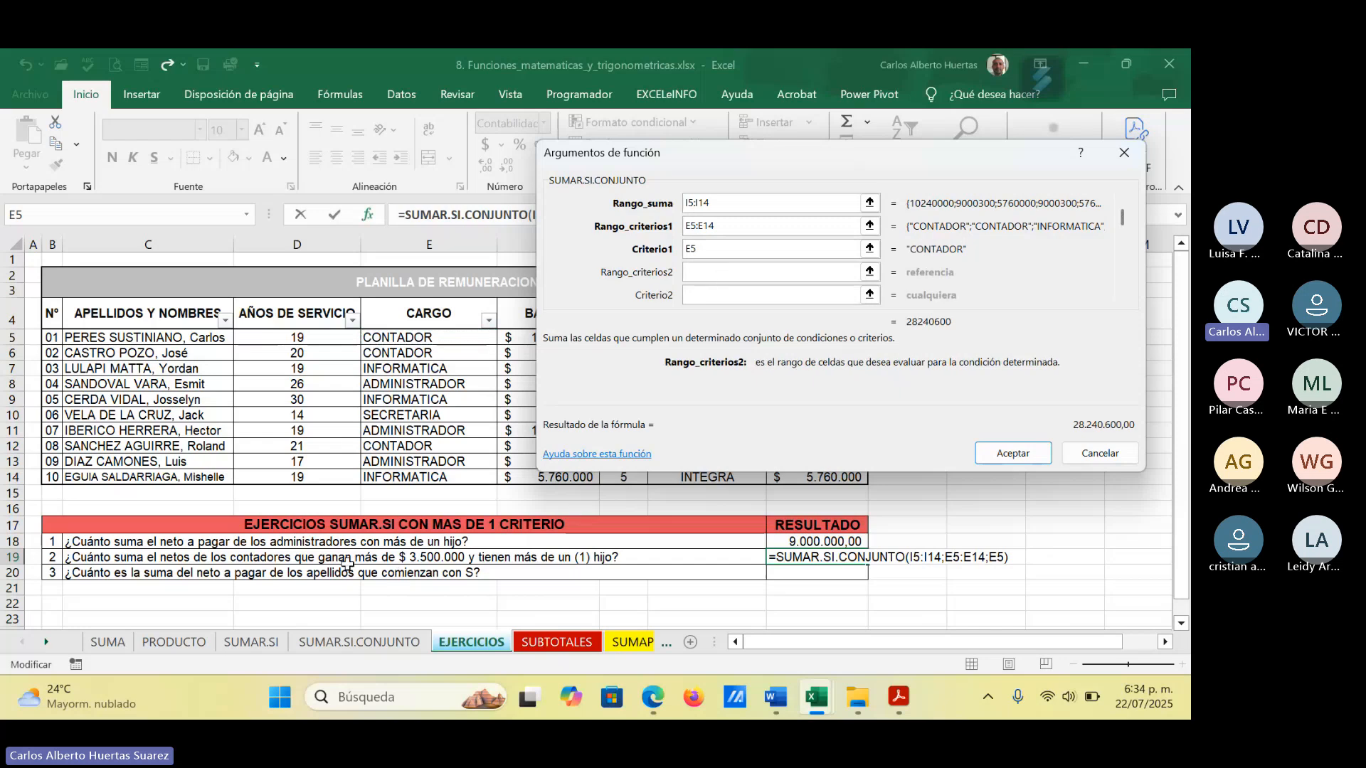
{"action": "left_click_drag", "start_coordinate": [865, 164], "coordinate": [966, 164]}
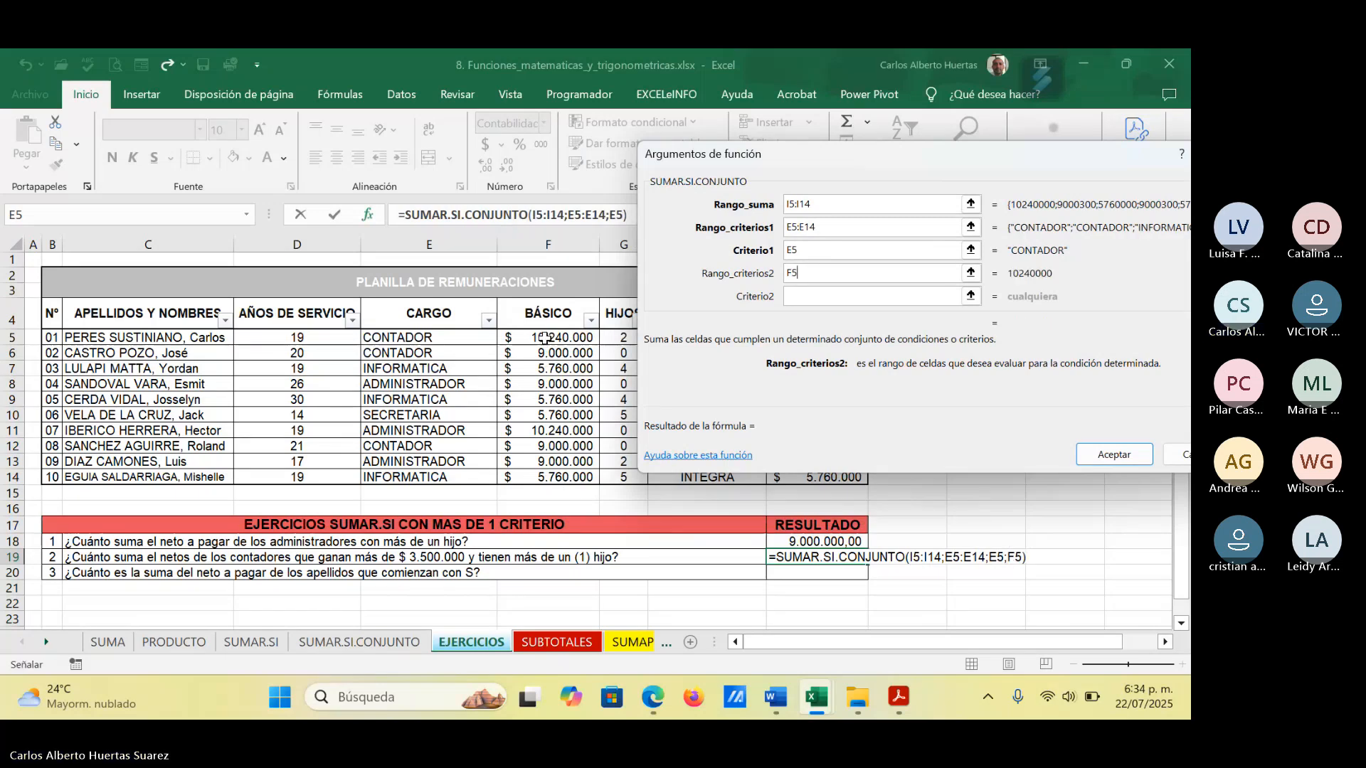
{"action": "left_click_drag", "start_coordinate": [545, 341], "coordinate": [541, 475]}
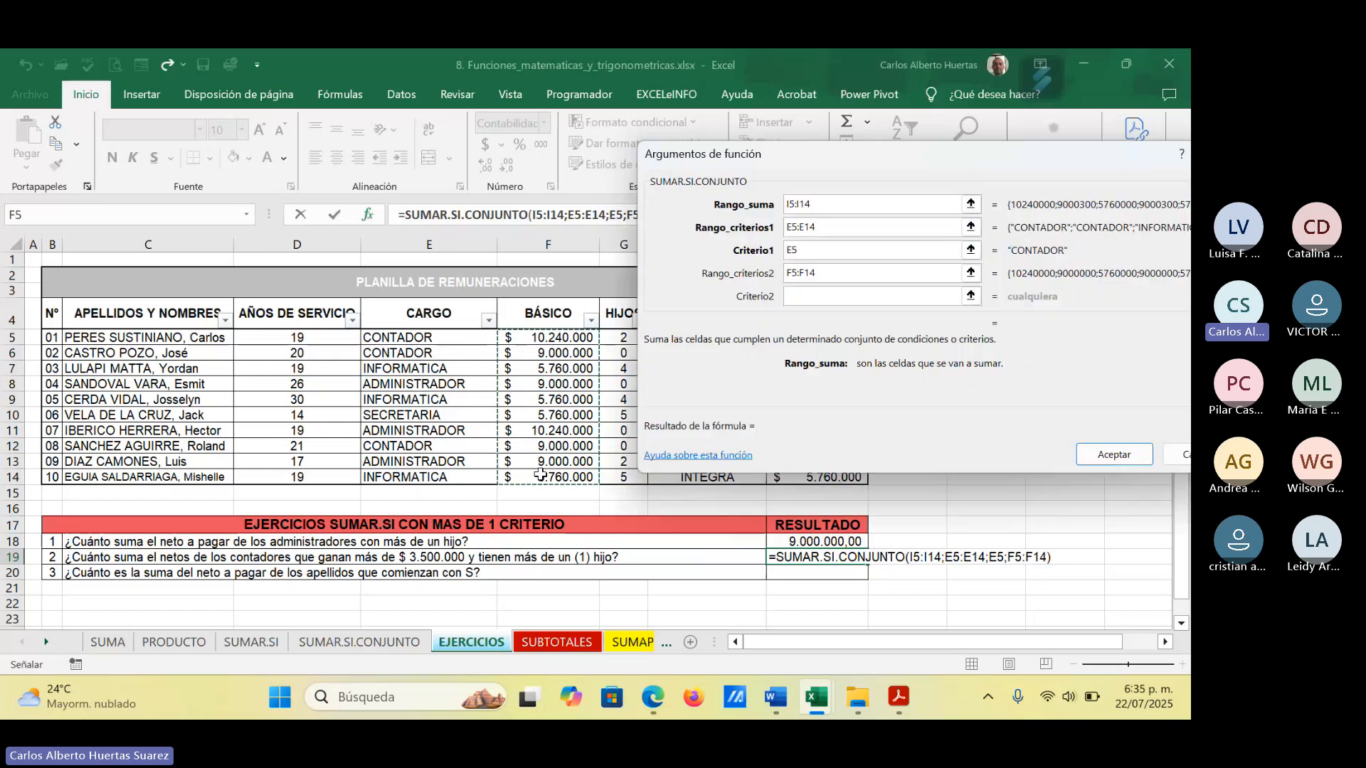
{"action": "left_click", "coordinate": [799, 296]}
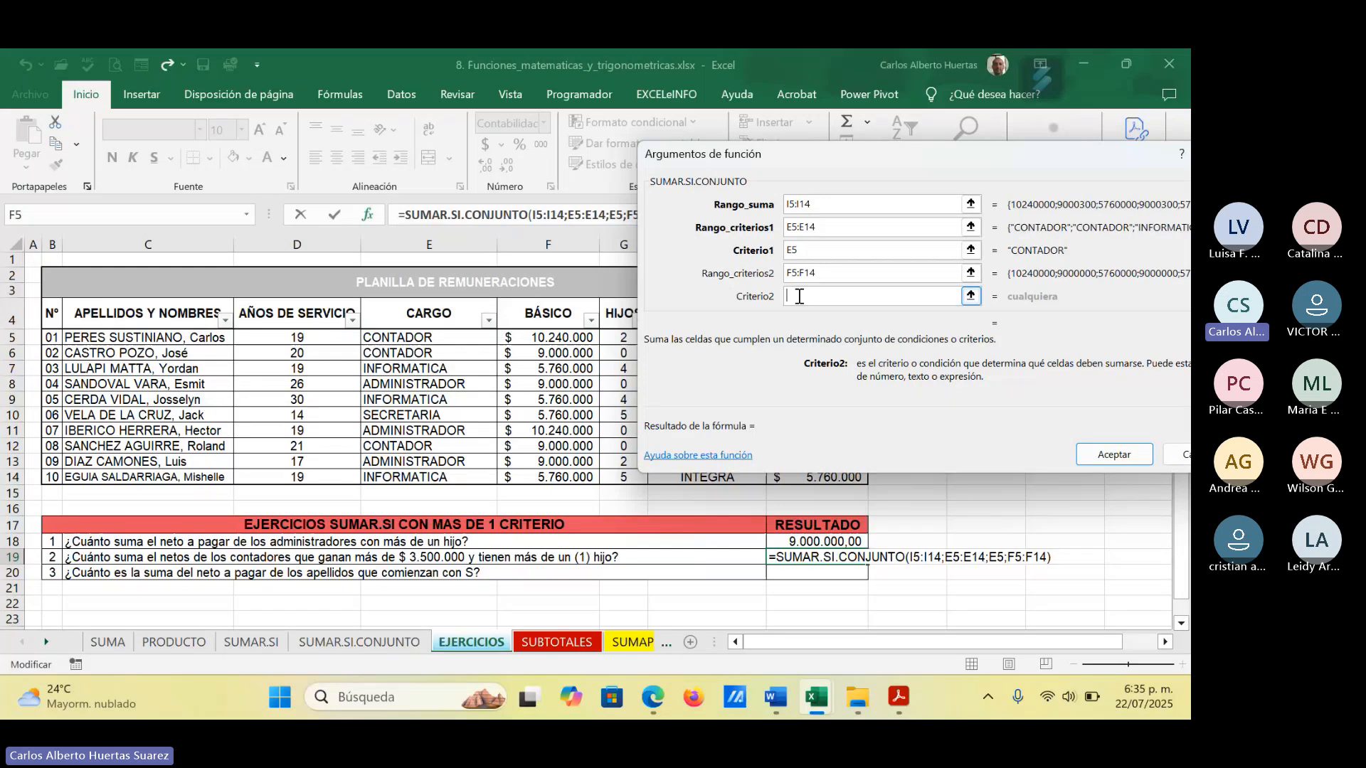
{"action": "type", "text": ">"}
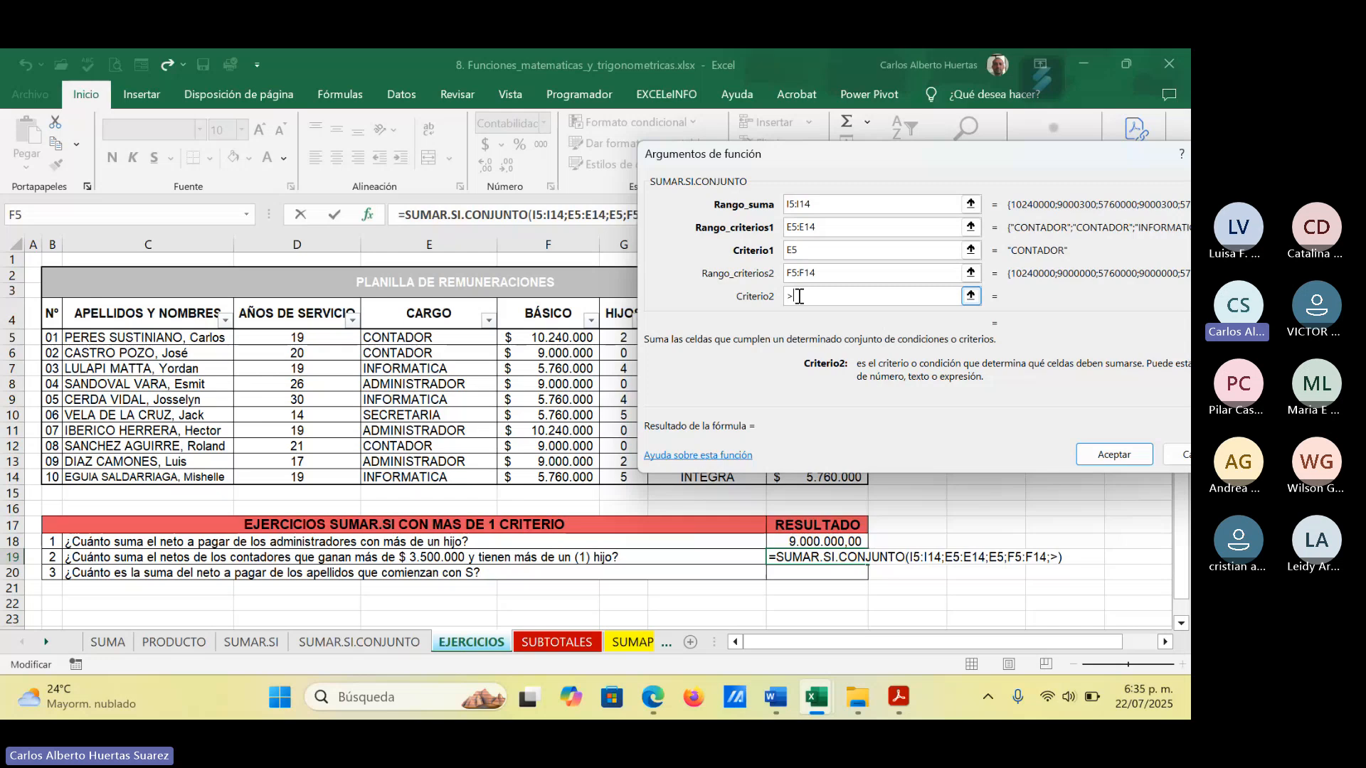
{"action": "type", "text": "3500000"}
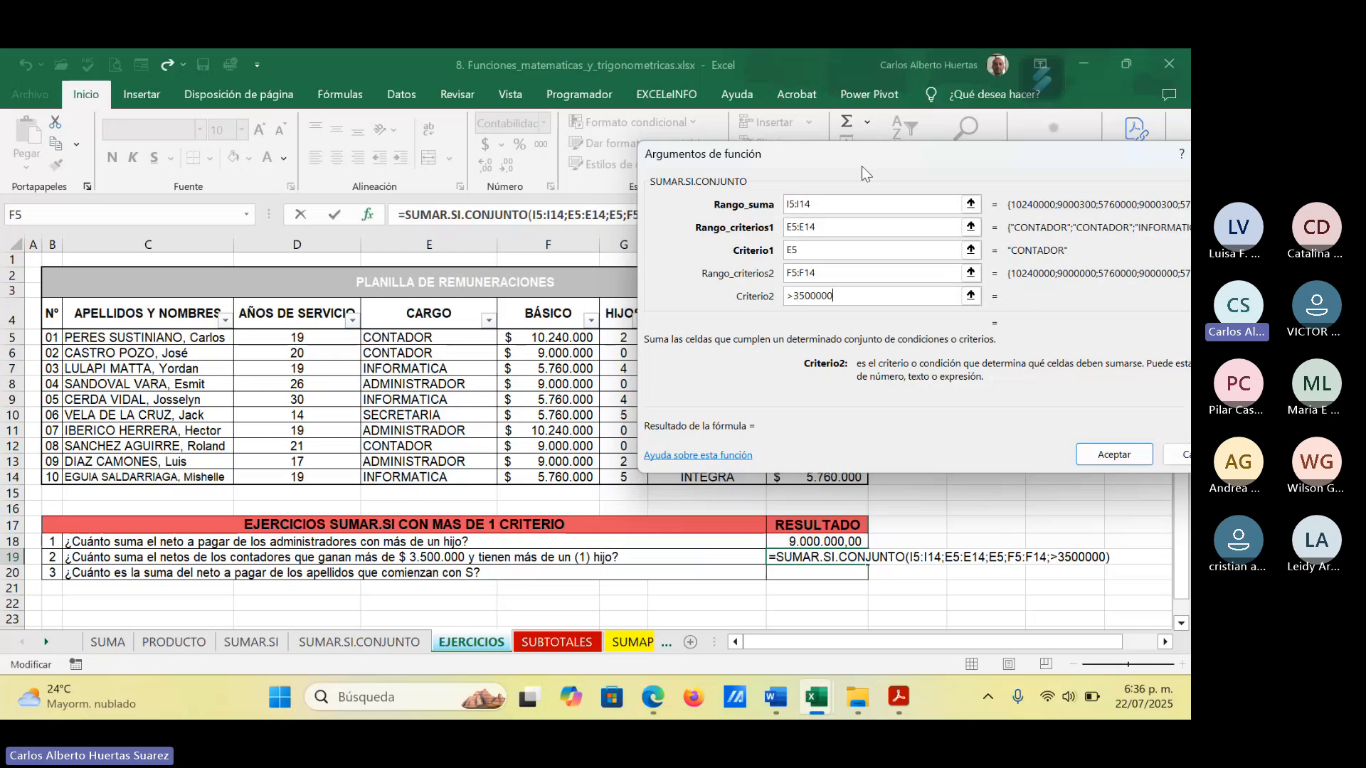
Step: Set Rango_criterios3 to the HIJOS range G5:G14 with Criterio3 ">1", and accept the formula for I19
{"action": "left_click_drag", "start_coordinate": [847, 148], "coordinate": [826, 140]}
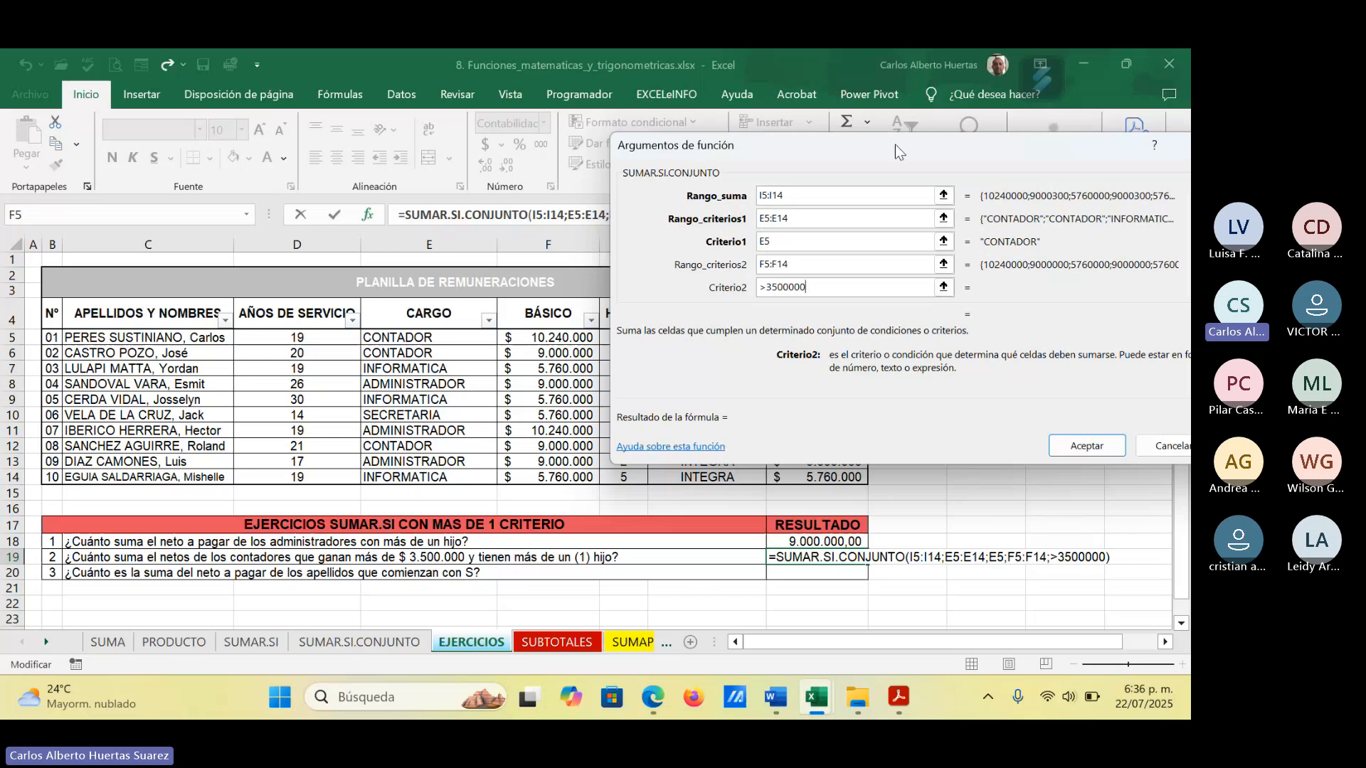
{"action": "left_click_drag", "start_coordinate": [895, 144], "coordinate": [703, 130]}
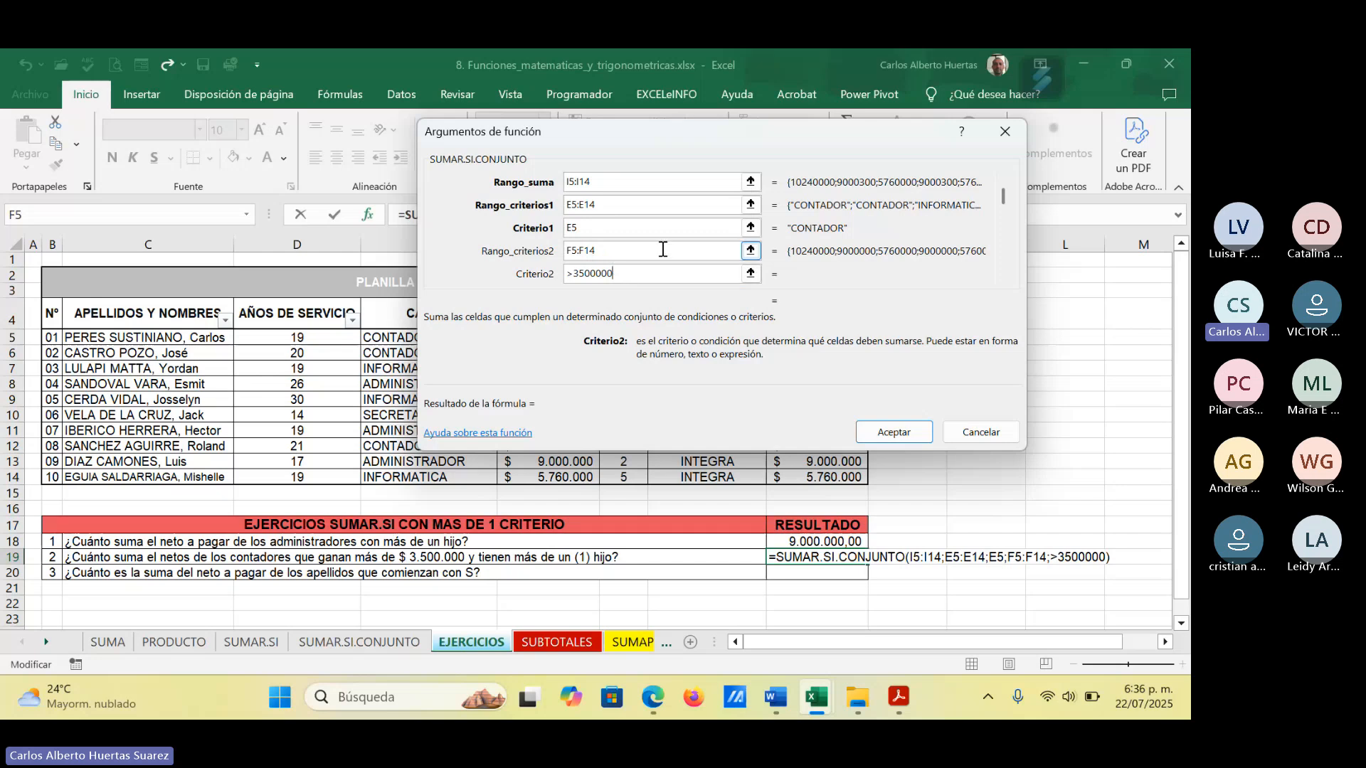
{"action": "left_click", "coordinate": [999, 278]}
{"action": "left_click", "coordinate": [569, 276]}
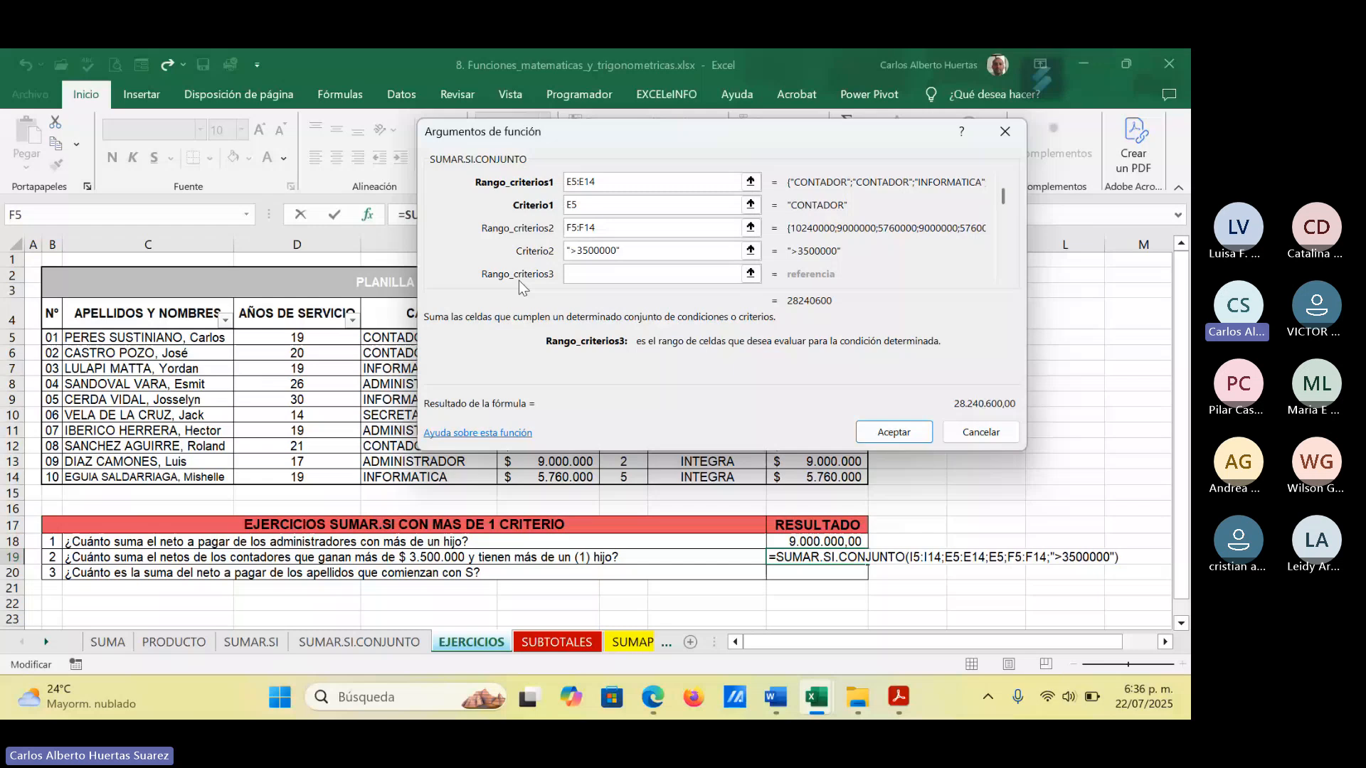
{"action": "left_click", "coordinate": [595, 276]}
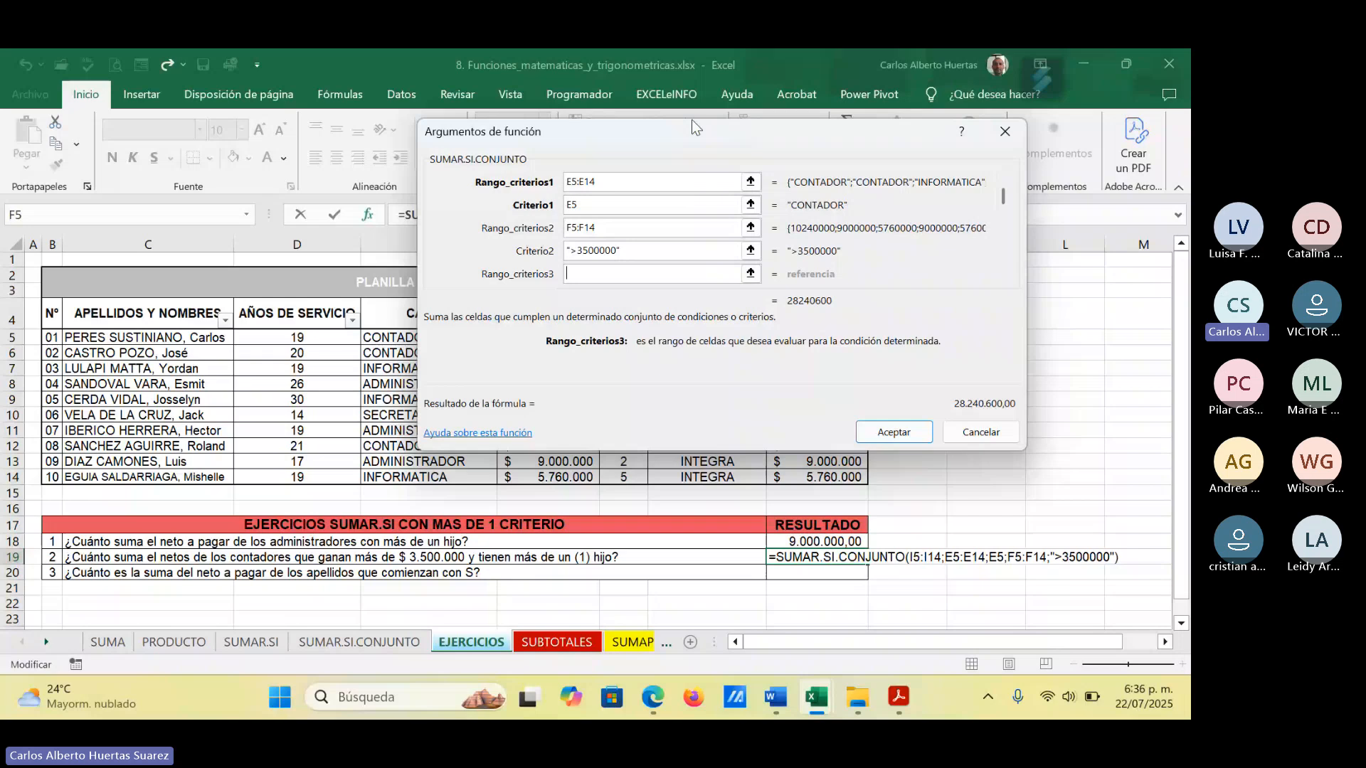
{"action": "left_click_drag", "start_coordinate": [686, 130], "coordinate": [1004, 182]}
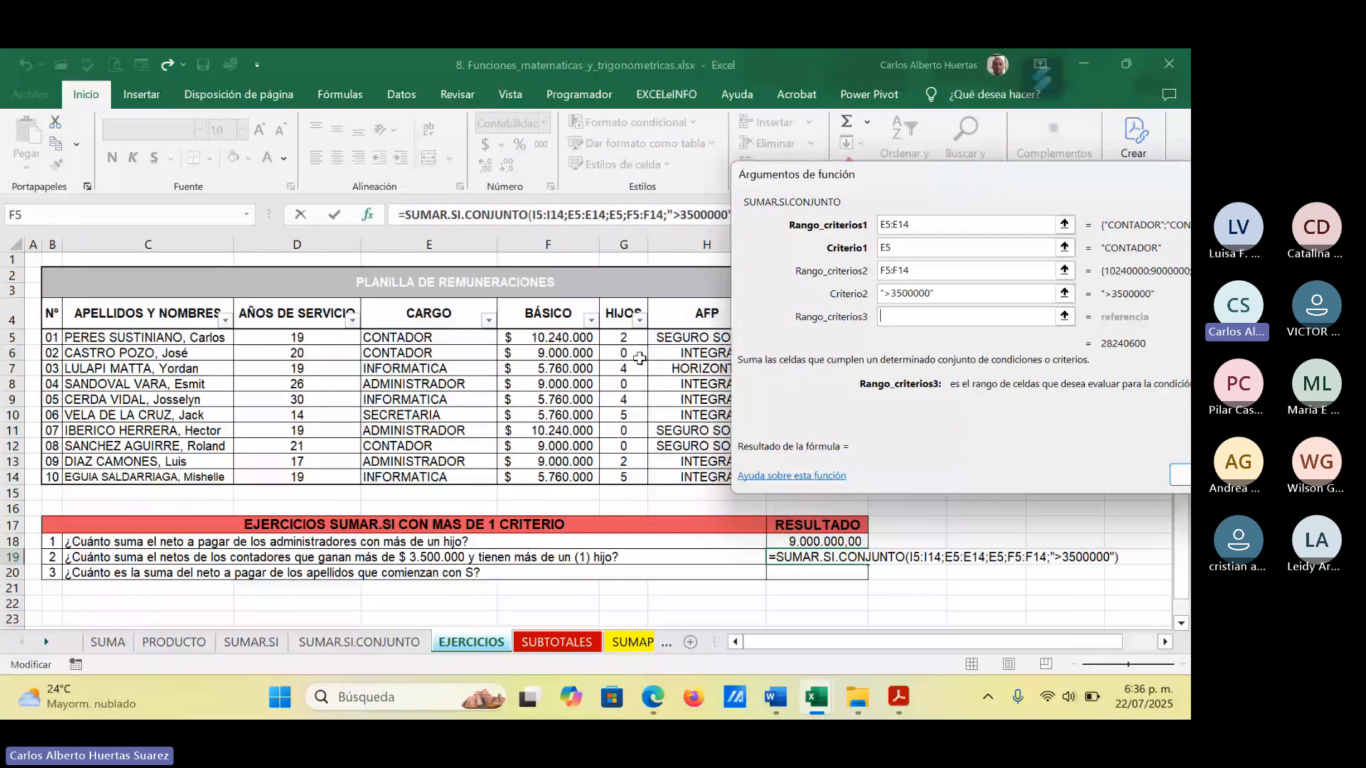
{"action": "left_click_drag", "start_coordinate": [626, 338], "coordinate": [628, 474]}
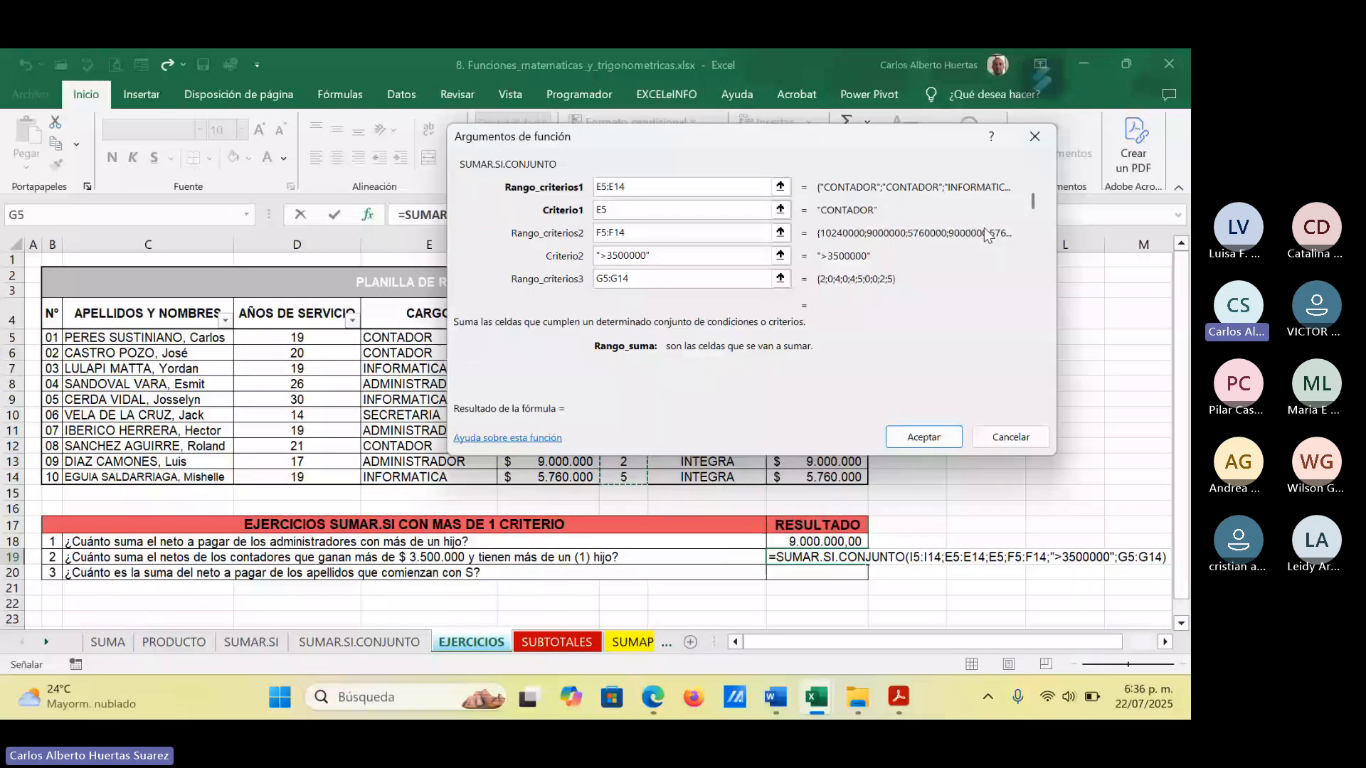
{"action": "key", "text": "Tab"}
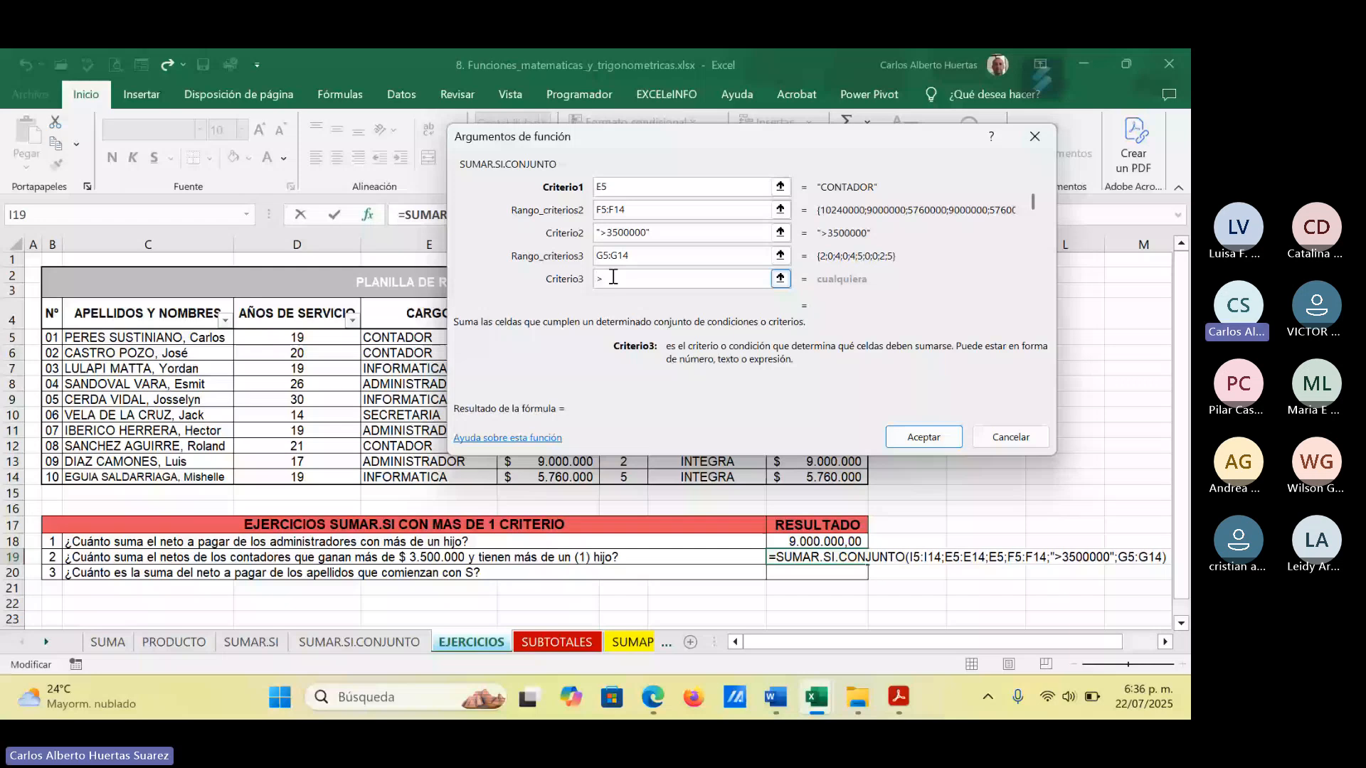
{"action": "type", "text": "1"}
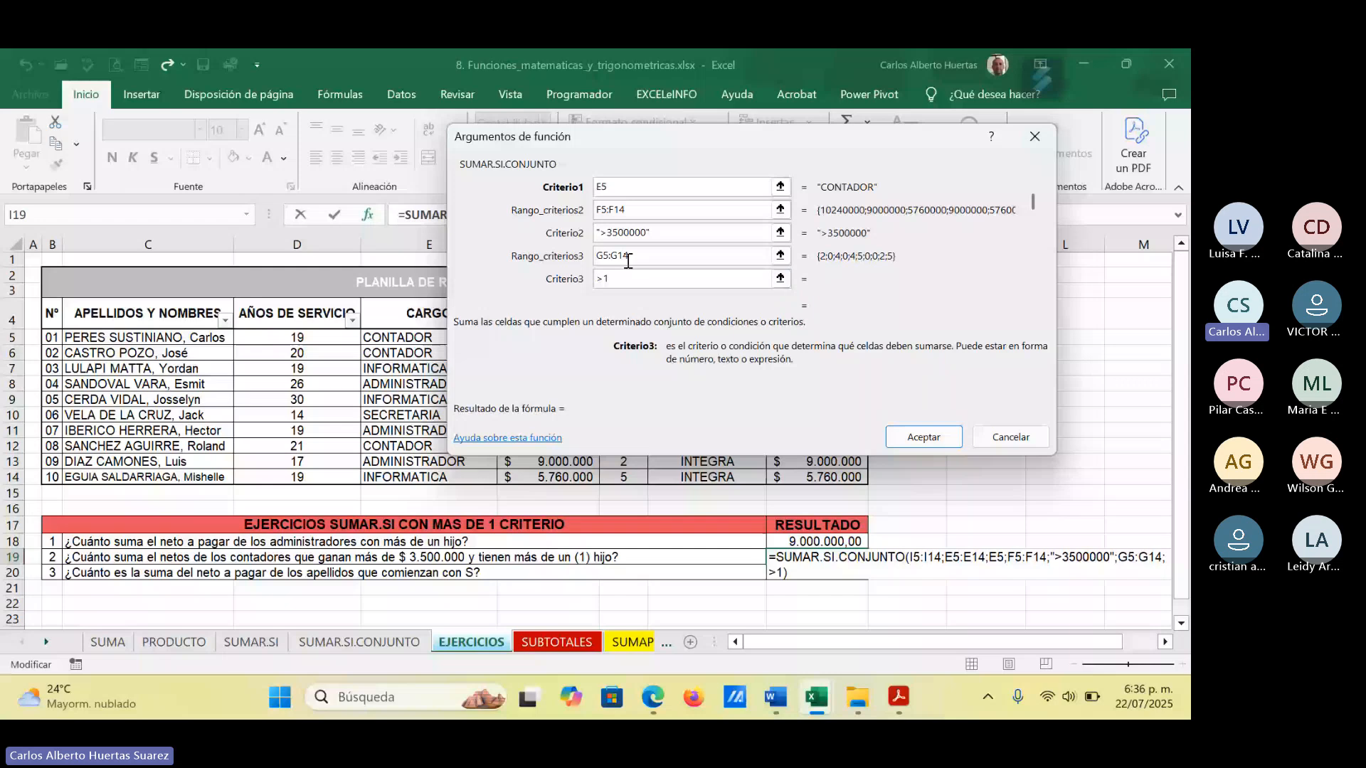
{"action": "left_click", "coordinate": [671, 256]}
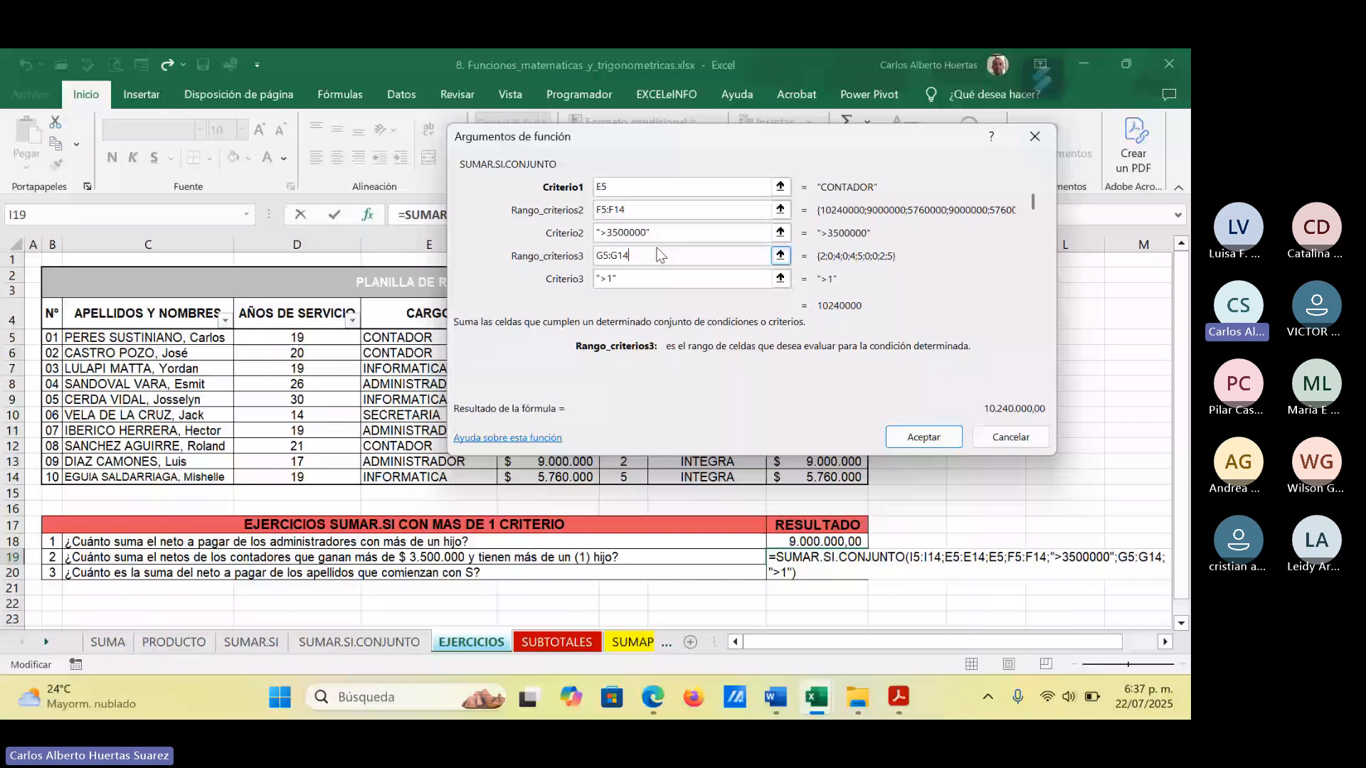
{"action": "left_click", "coordinate": [622, 280]}
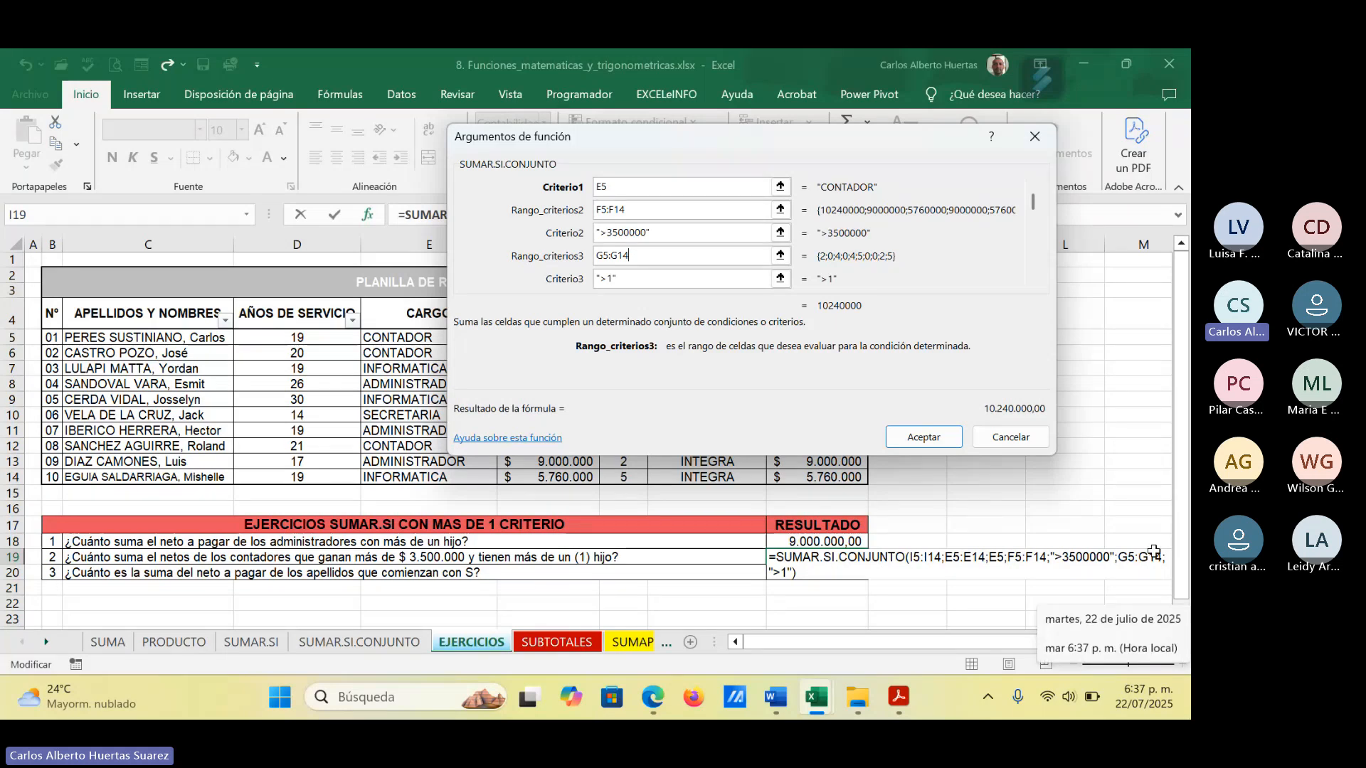
{"action": "left_click", "coordinate": [924, 438]}
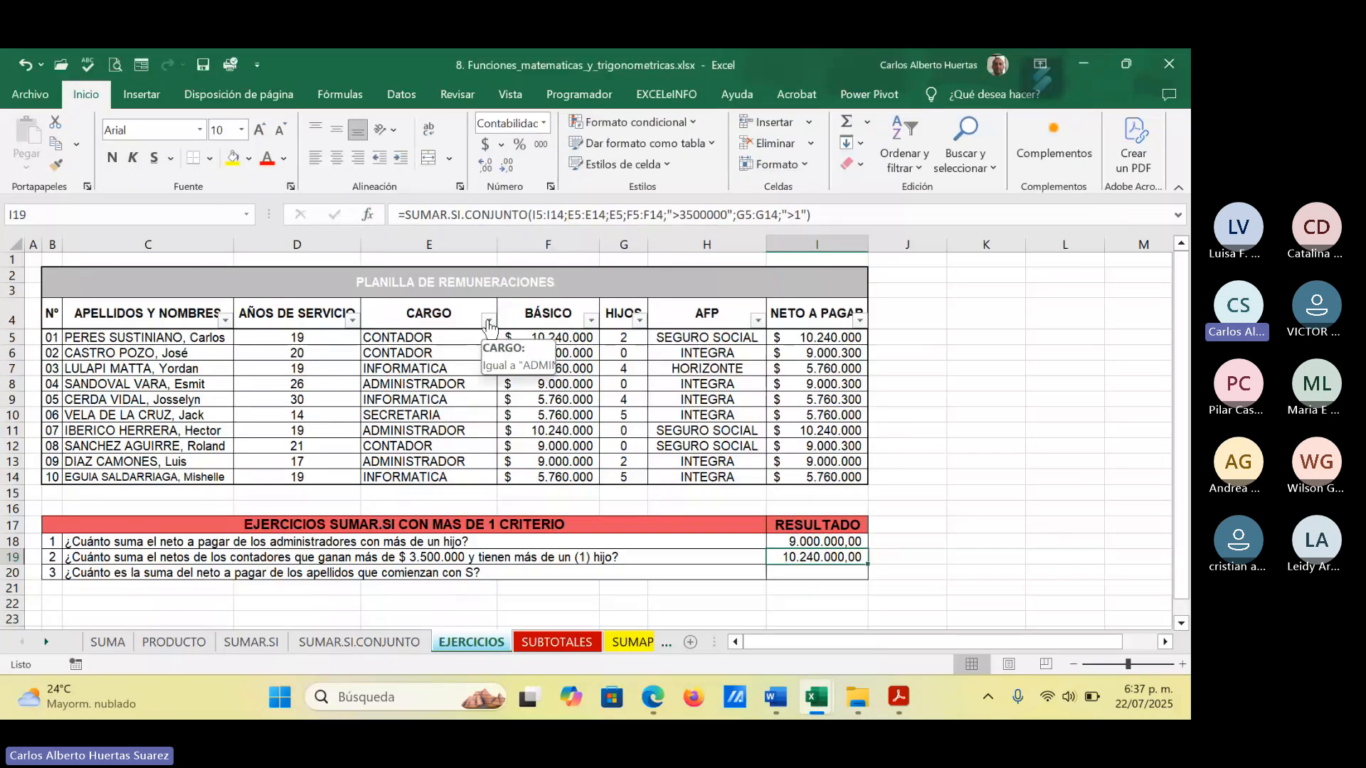
Step: Filter the CARGO column to CONTADOR only and compare the NETO A PAGAR value in I5 with the result in I19
{"action": "left_click", "coordinate": [487, 321]}
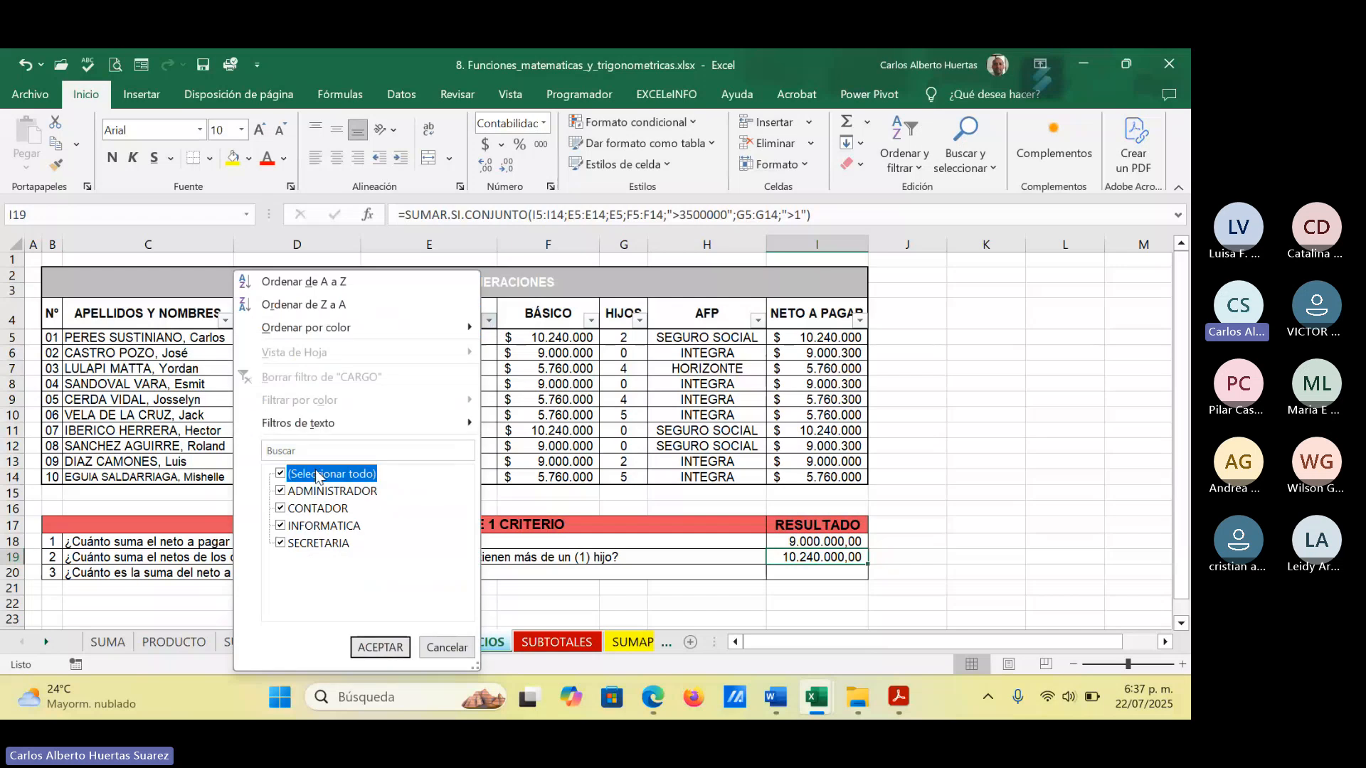
{"action": "left_click", "coordinate": [331, 474]}
{"action": "left_click", "coordinate": [318, 508]}
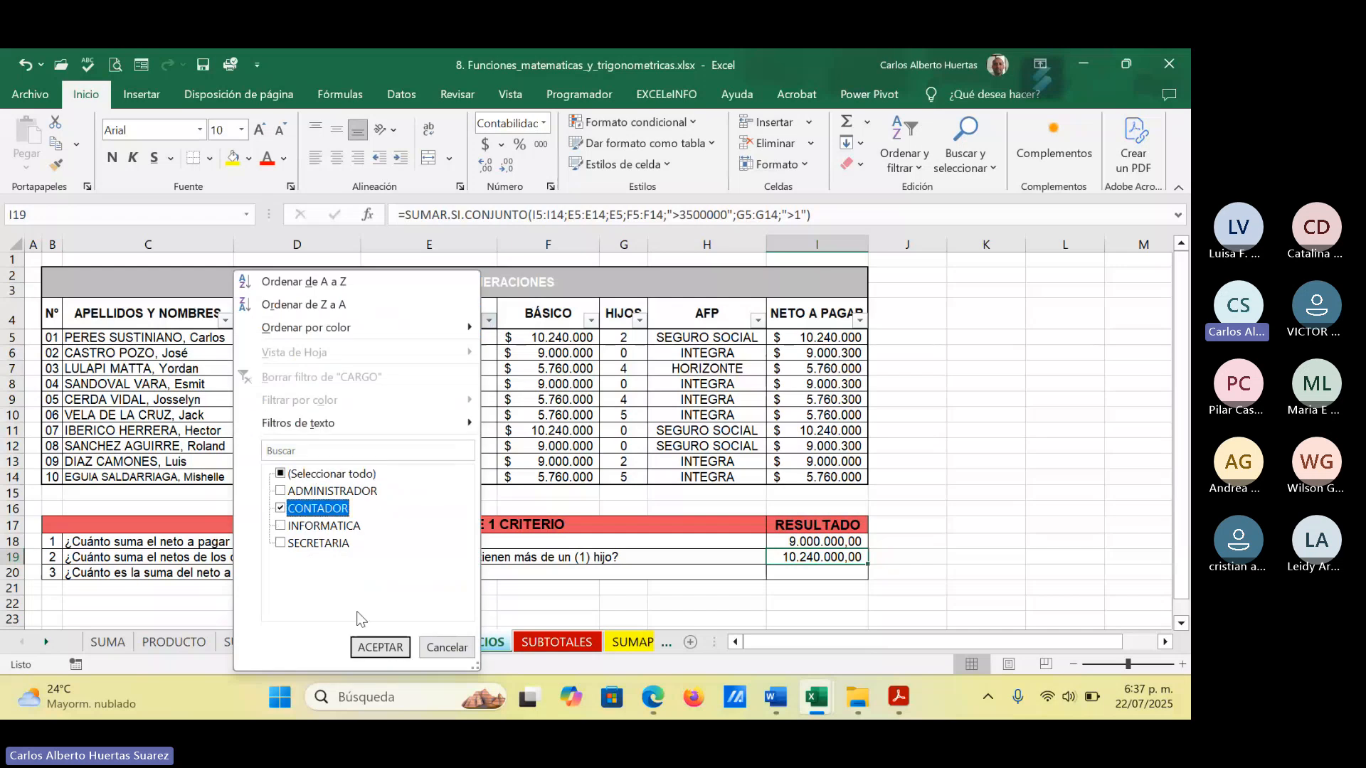
{"action": "left_click", "coordinate": [381, 648]}
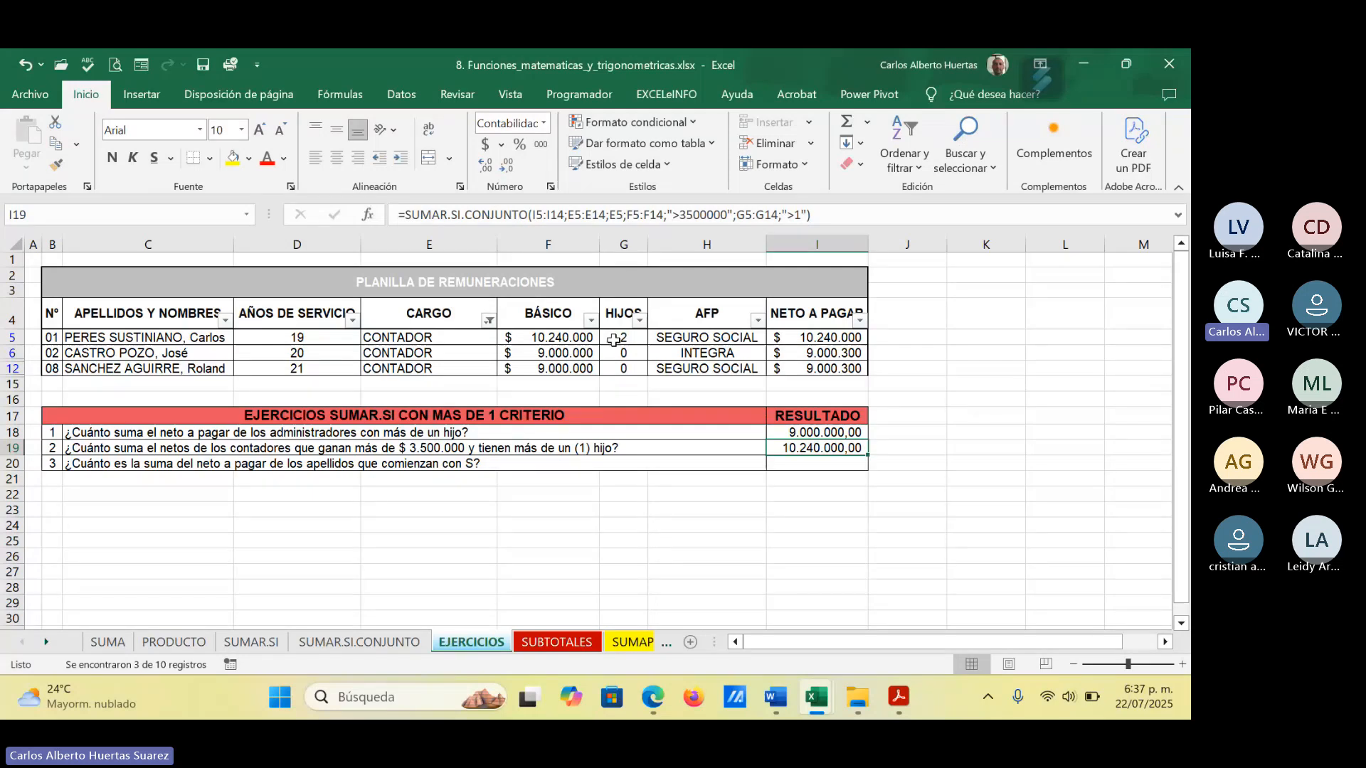
{"action": "left_click", "coordinate": [837, 334]}
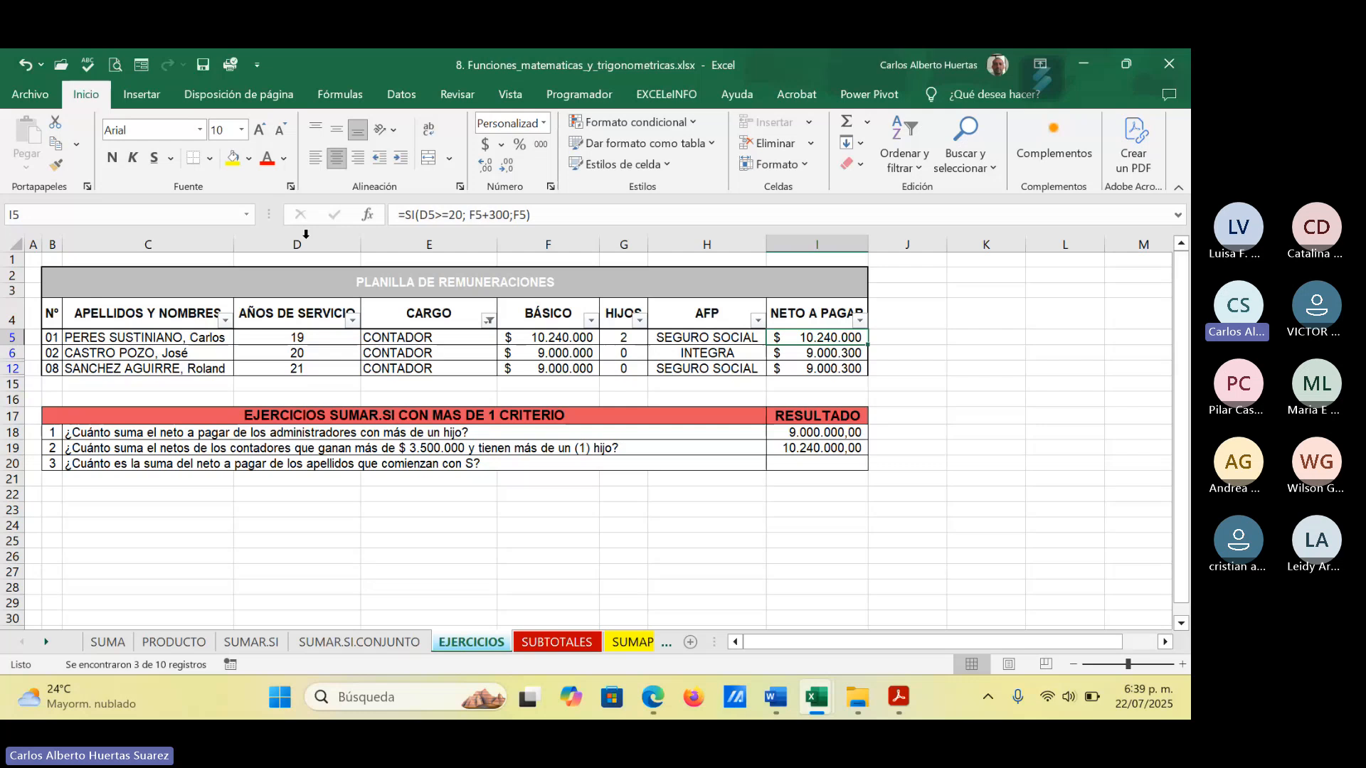
Step: Reselect all positions in the CARGO filter to bring back the complete payroll list
{"action": "left_click", "coordinate": [488, 321]}
{"action": "left_click", "coordinate": [331, 475]}
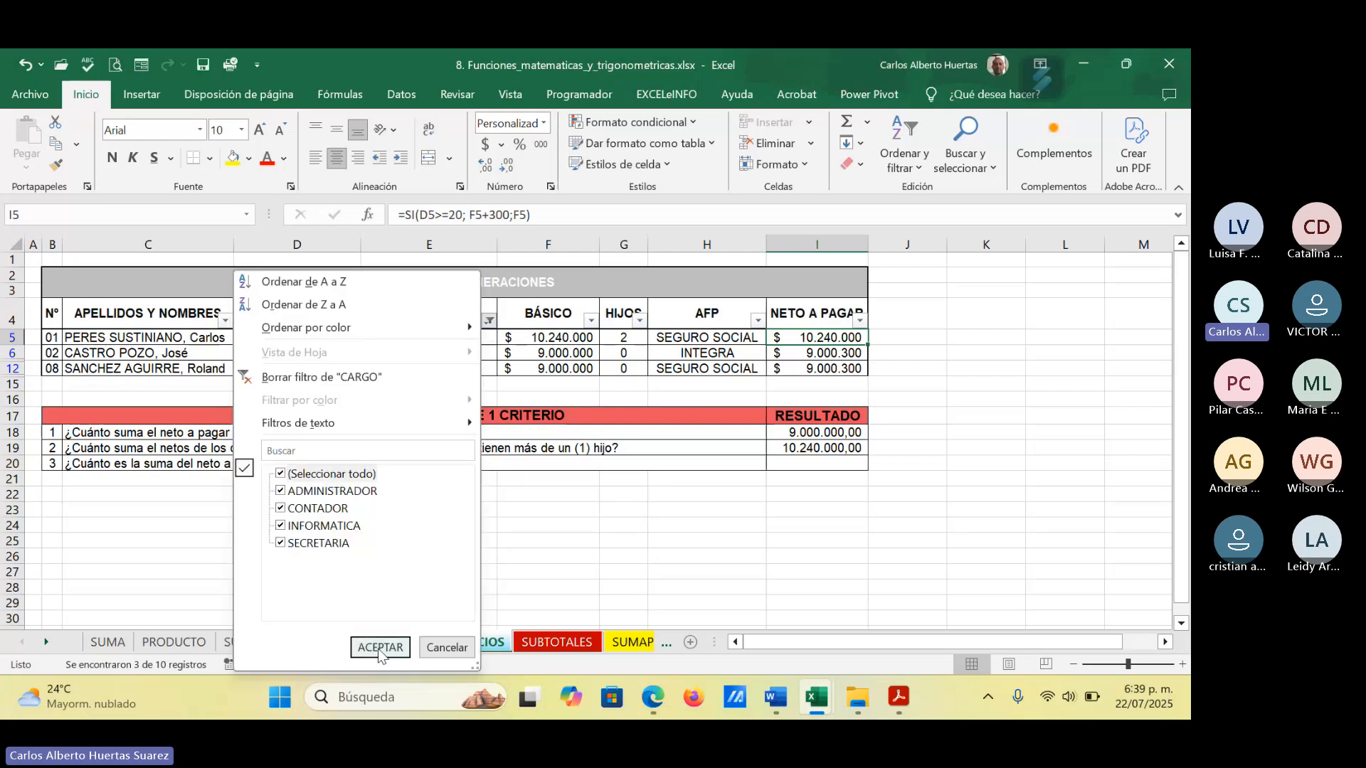
{"action": "left_click", "coordinate": [380, 648]}
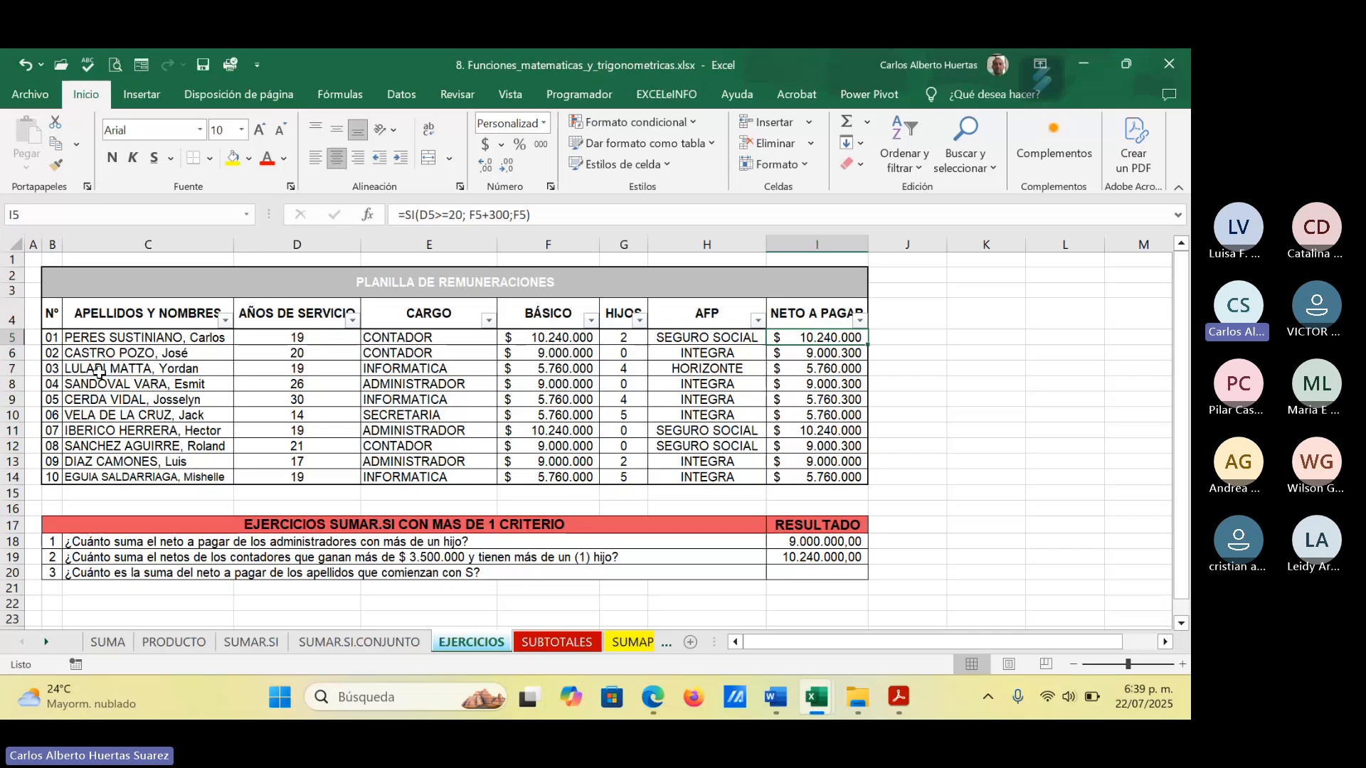
Step: Fill rows 8 and 12, the employees whose surnames start with S, in yellow and inspect their NETO A PAGAR cells
{"action": "left_click", "coordinate": [78, 384]}
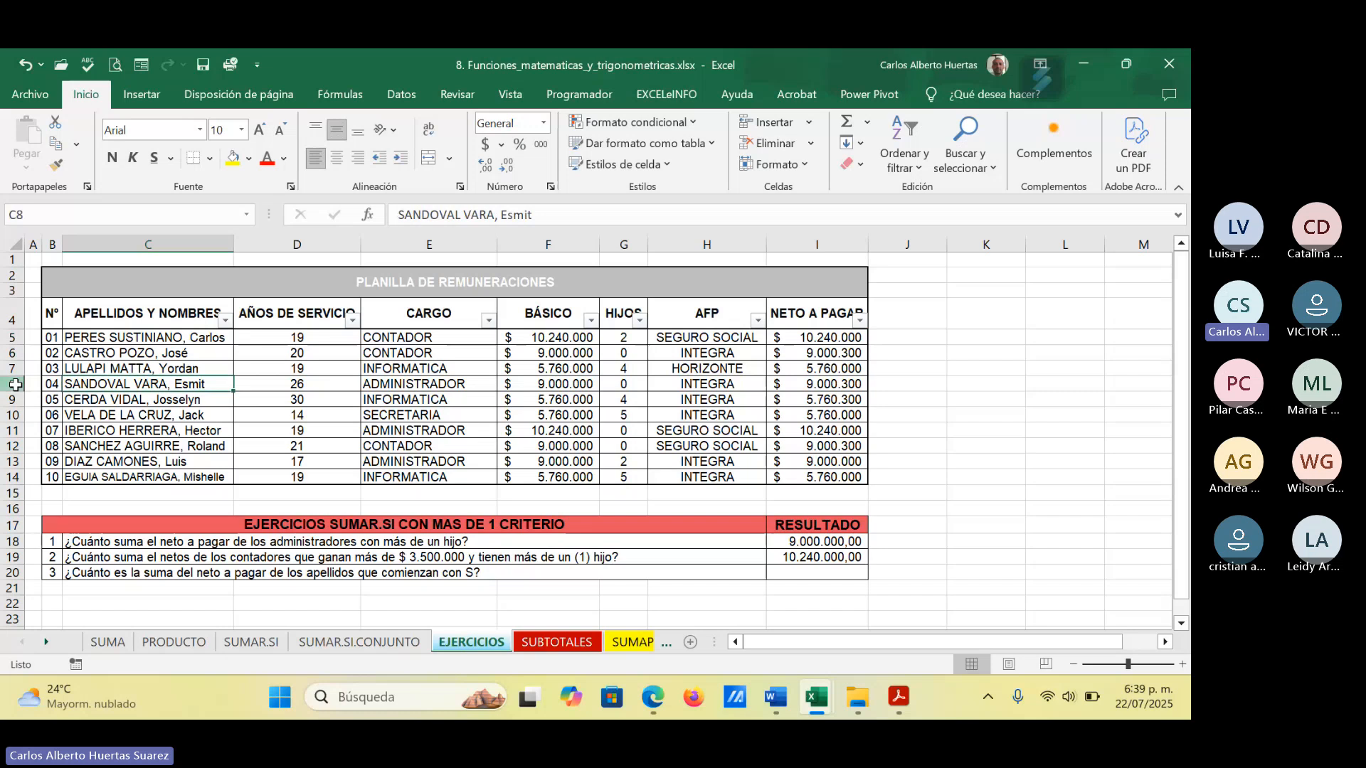
{"action": "left_click", "coordinate": [15, 385]}
{"action": "key", "text": "F4"}
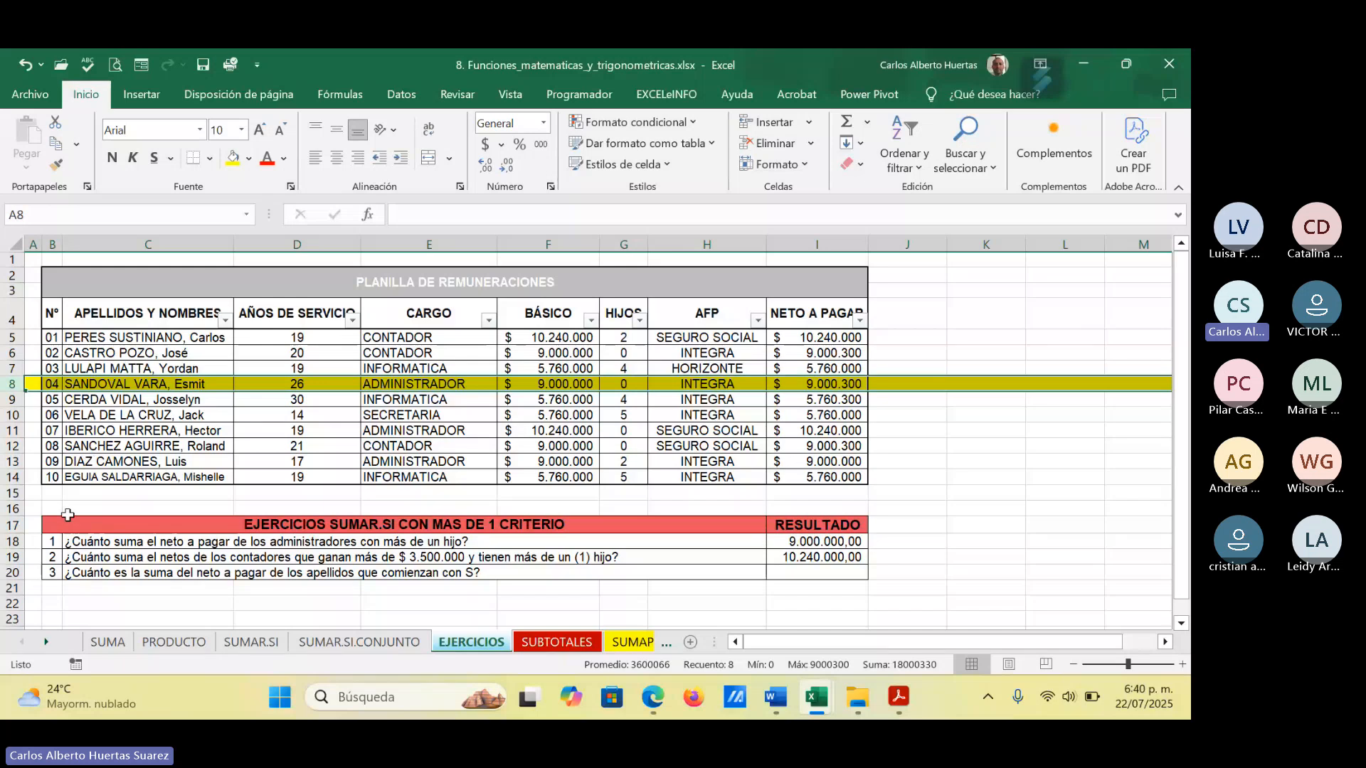
{"action": "left_click", "coordinate": [10, 446]}
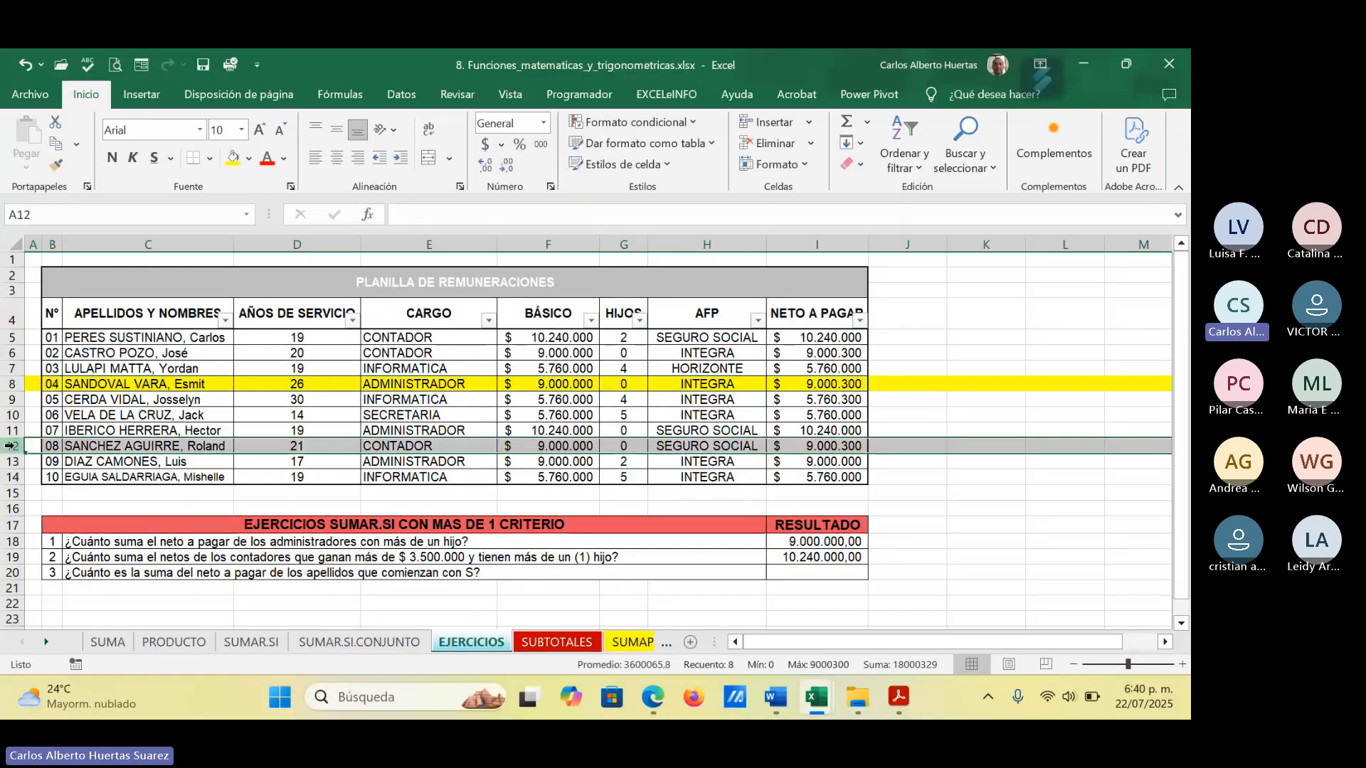
{"action": "left_click", "coordinate": [227, 160]}
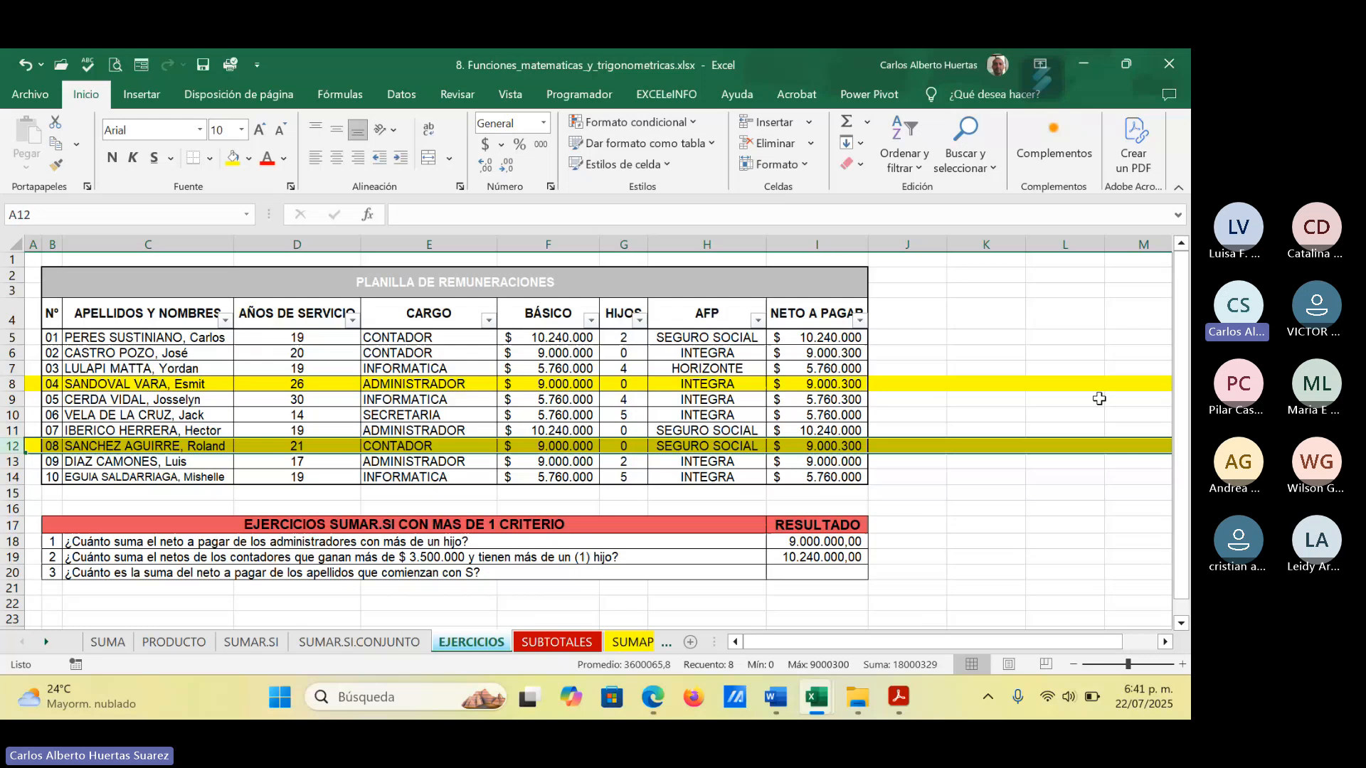
{"action": "left_click", "coordinate": [826, 384]}
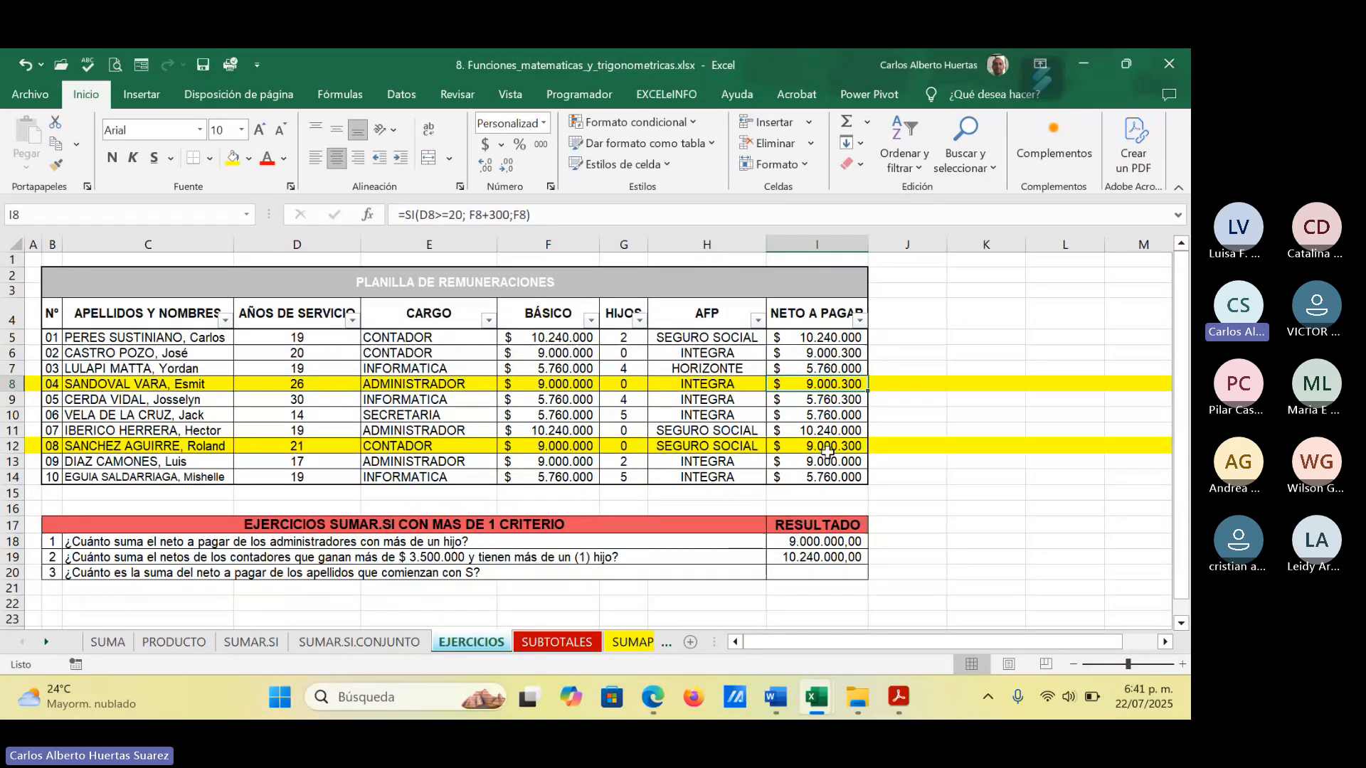
{"action": "left_click", "coordinate": [826, 447]}
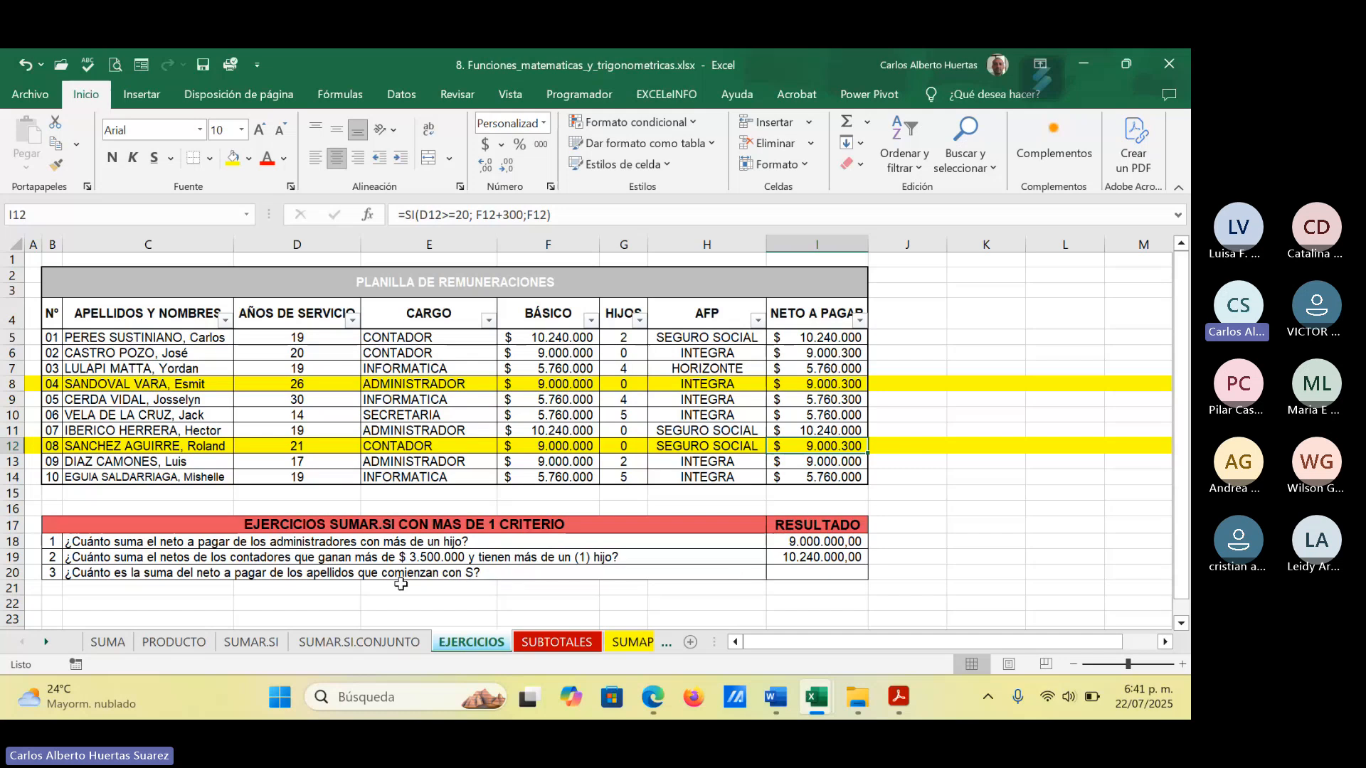
Step: Switch to the Word notes document and add the line "INFORMATICA (COMODINES)" below the SUMAR.SI.CONJUNTO syntax
{"action": "mouse_move", "coordinate": [851, 687]}
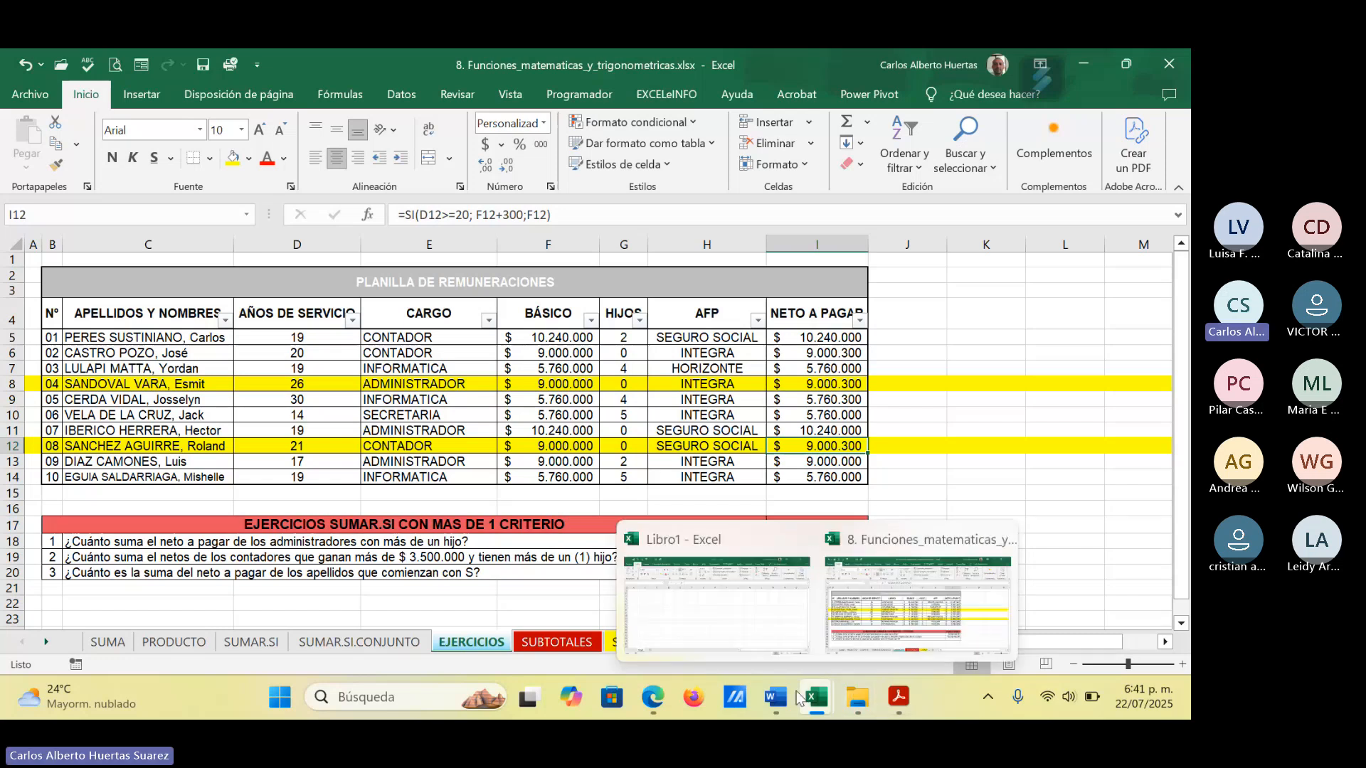
{"action": "left_click", "coordinate": [775, 697]}
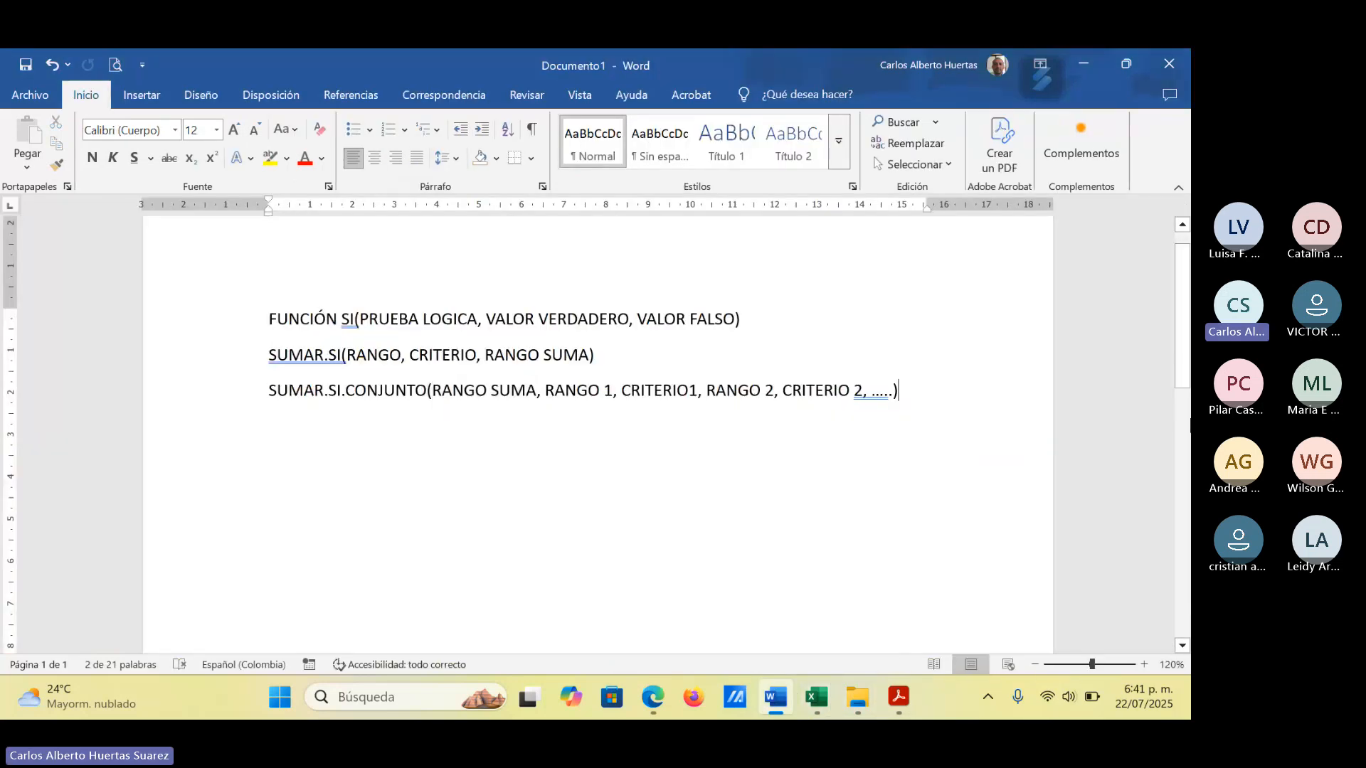
{"action": "left_click", "coordinate": [390, 419]}
{"action": "key", "text": "Return"}
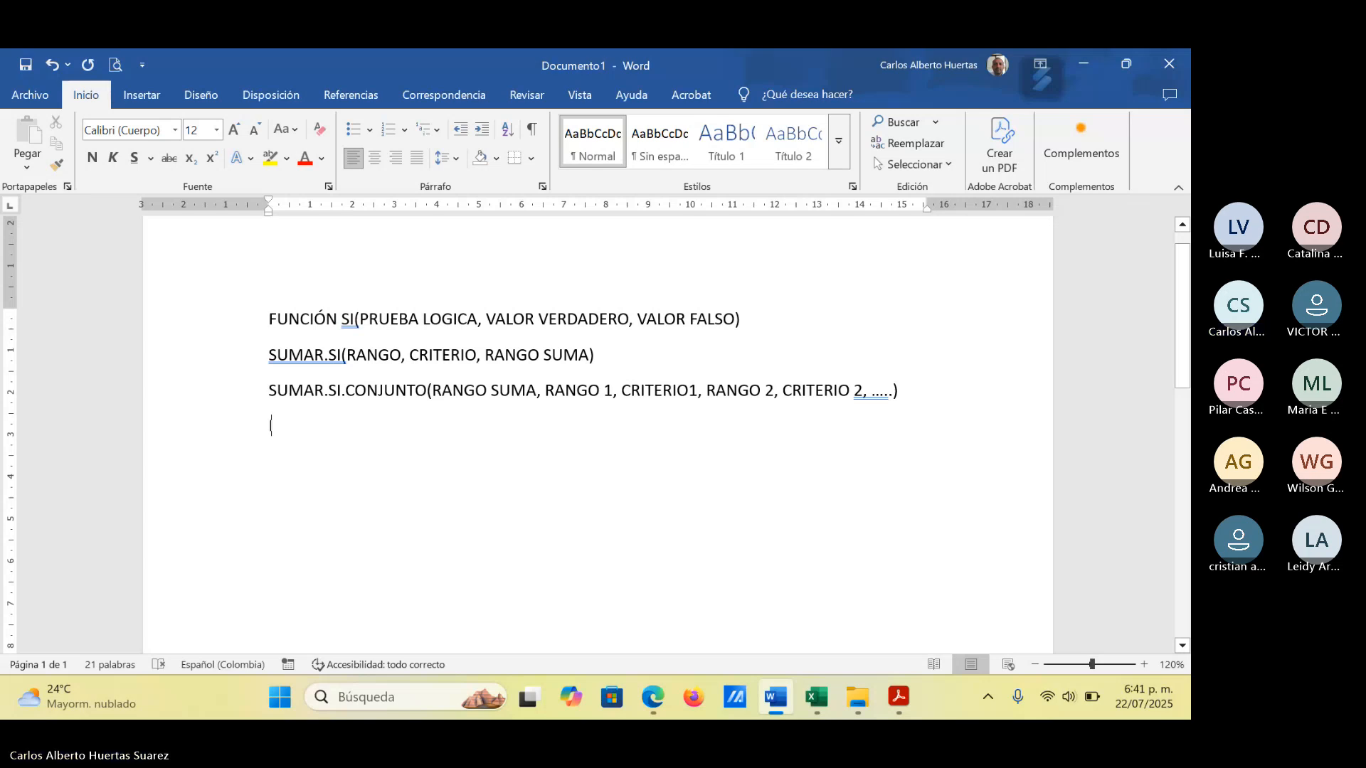
{"action": "type", "text": "INFORMATICA"}
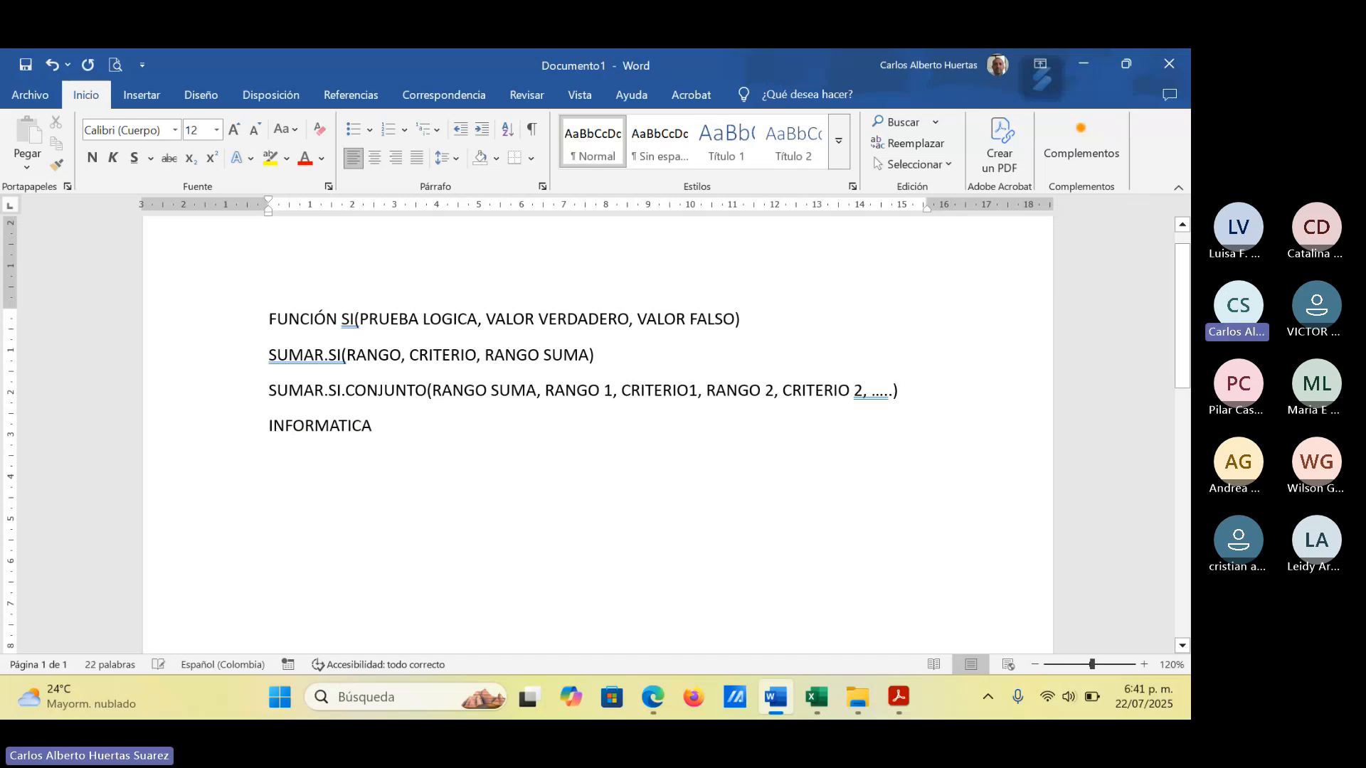
{"action": "type", "text": " ("}
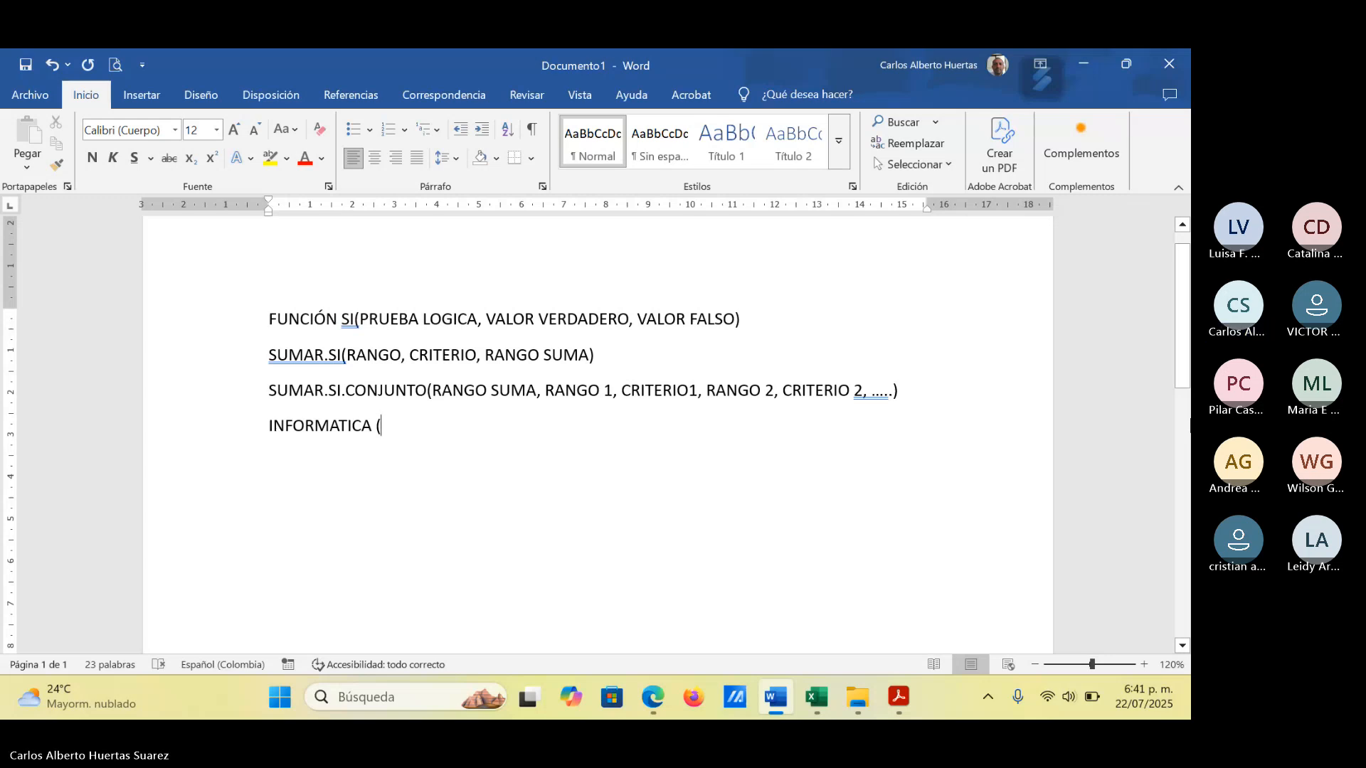
{"action": "type", "text": "COM"}
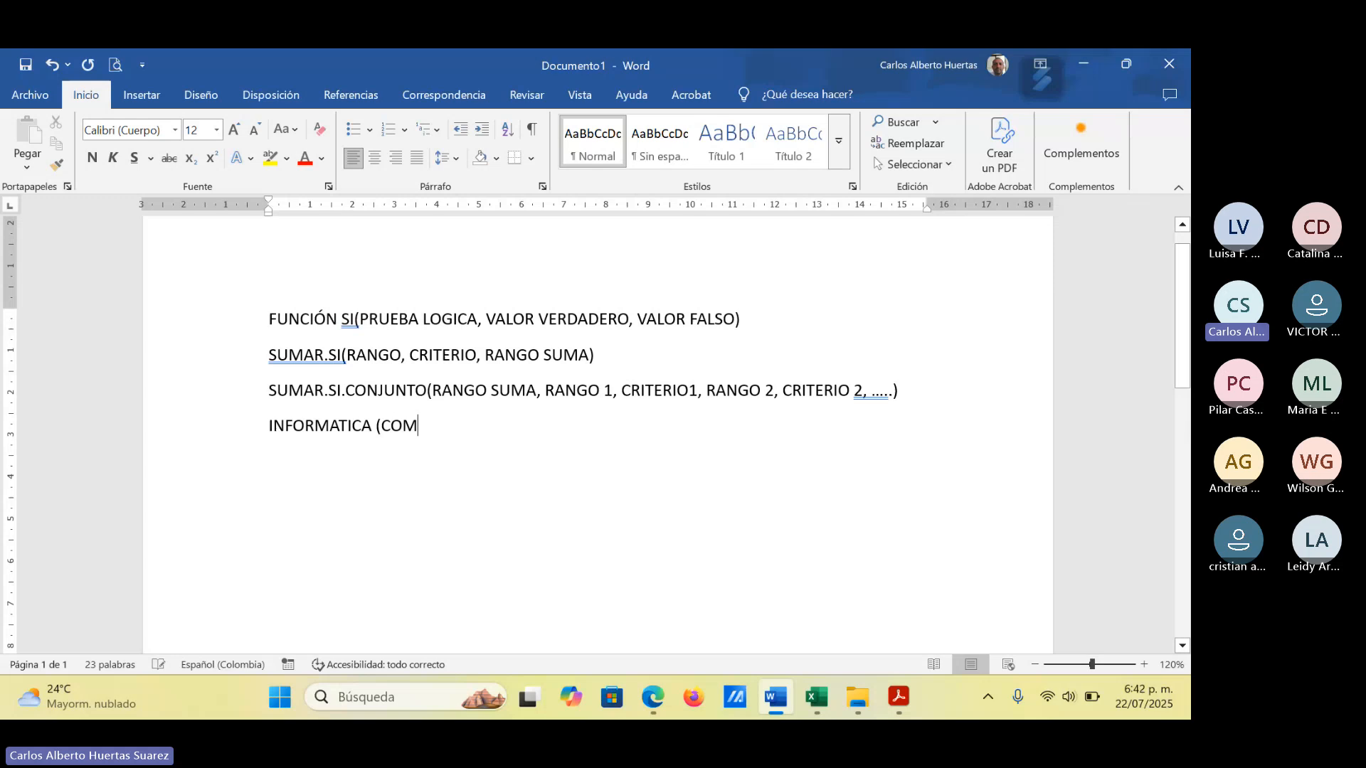
{"action": "type", "text": "ODINES"}
{"action": "type", "text": ")"}
{"action": "type", "text": "*"}
{"action": "type", "text": " R"}
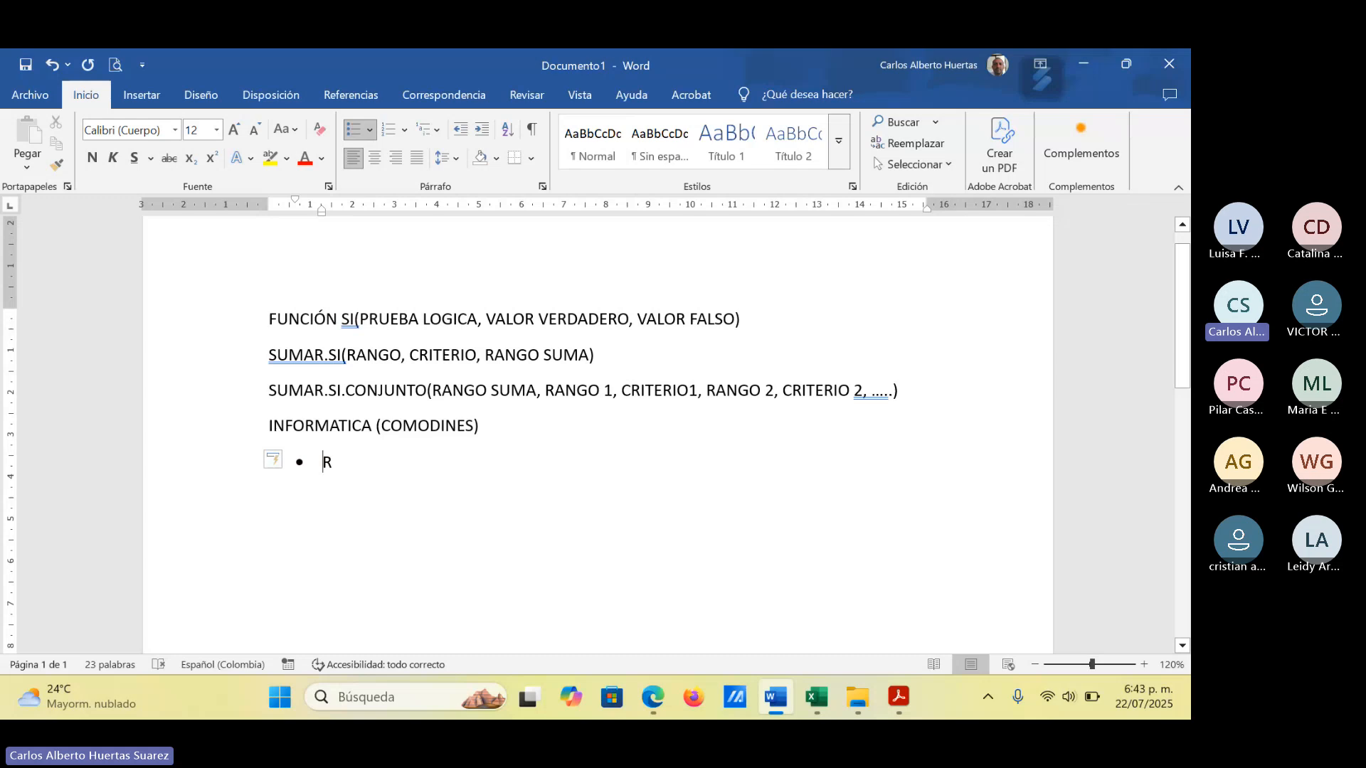
{"action": "key", "text": "BackSpace"}
{"action": "key", "text": "BackSpace"}
{"action": "key", "text": "BackSpace"}
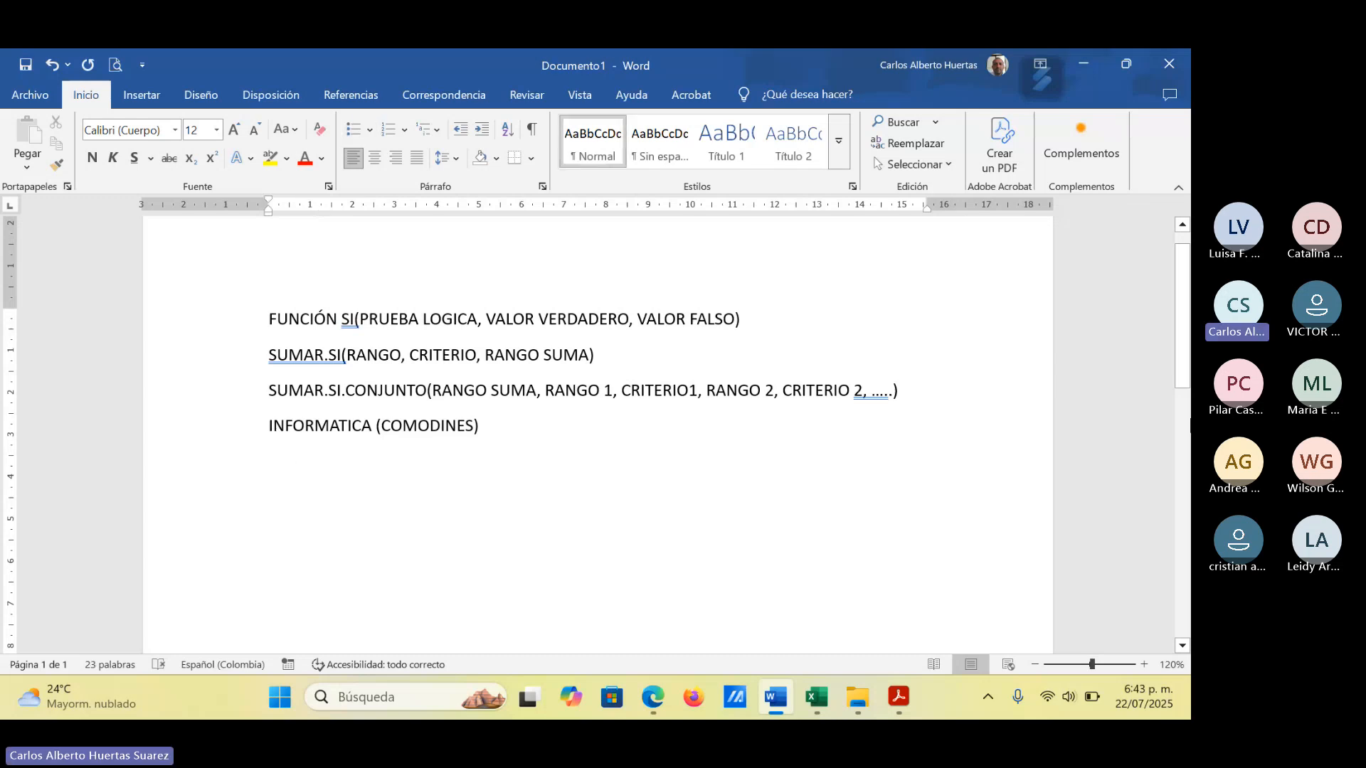
Step: Write the asterisk wildcard note "*REEMPLZAR PARTE DEL NOMBRE (C*.PDF)" below the COMODINES line and start a new paragraph
{"action": "type", "text": "*REEMPLZAR"}
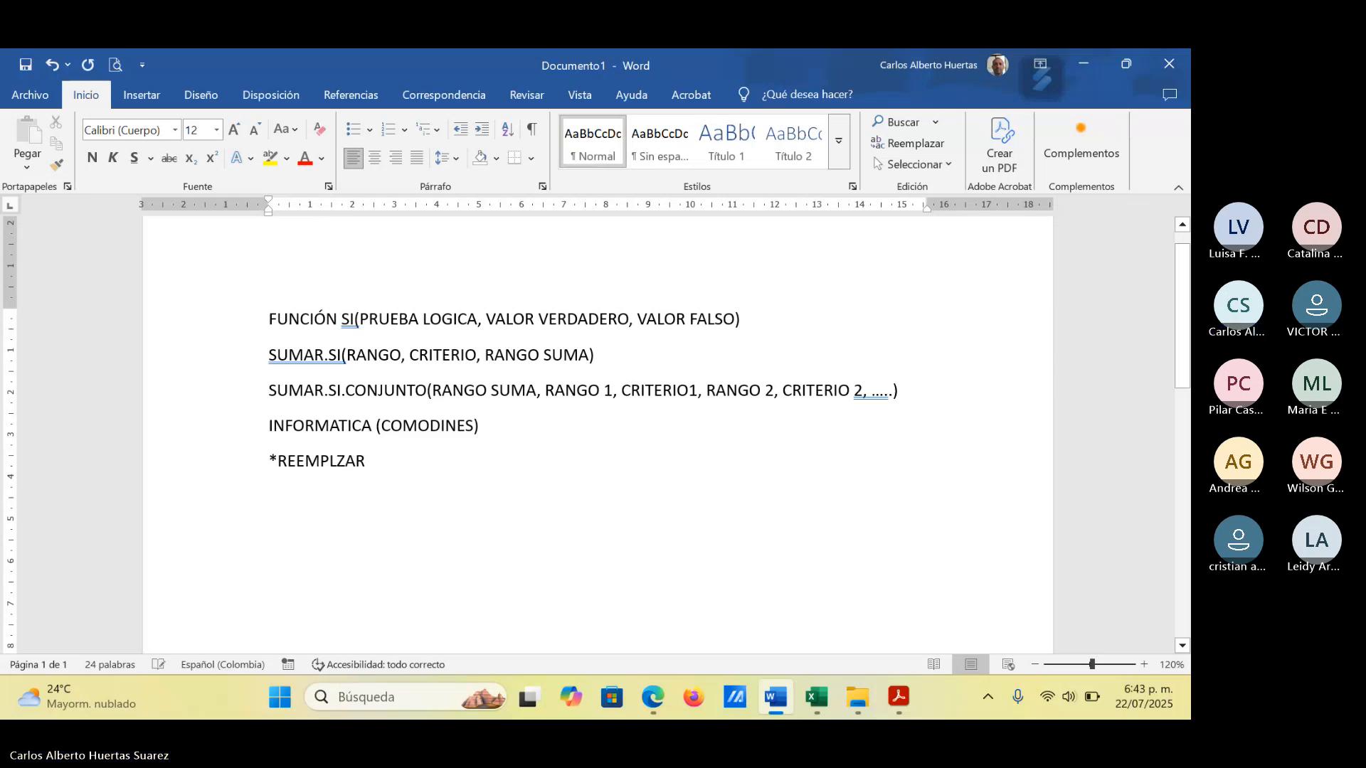
{"action": "type", "text": " PARTE DE"}
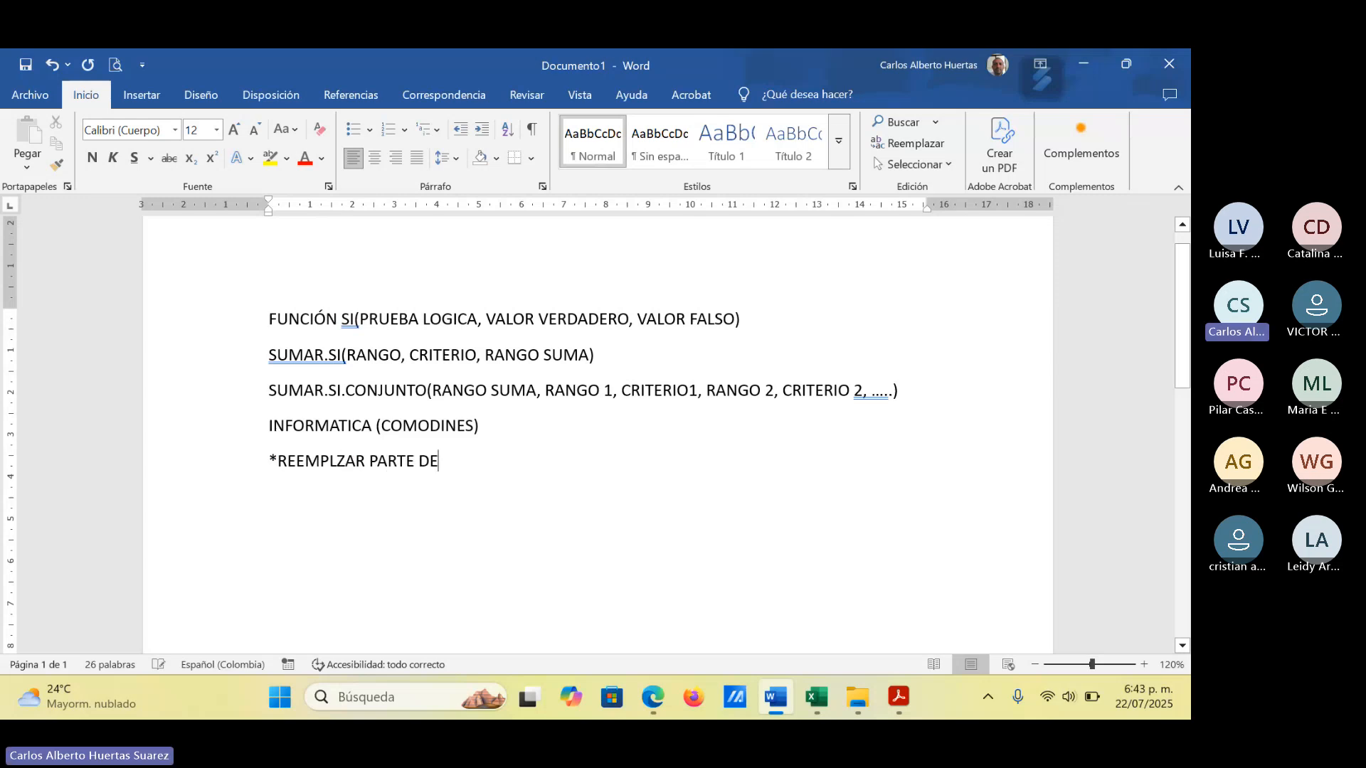
{"action": "type", "text": "L NOMBRE ("}
{"action": "type", "text": "C*"}
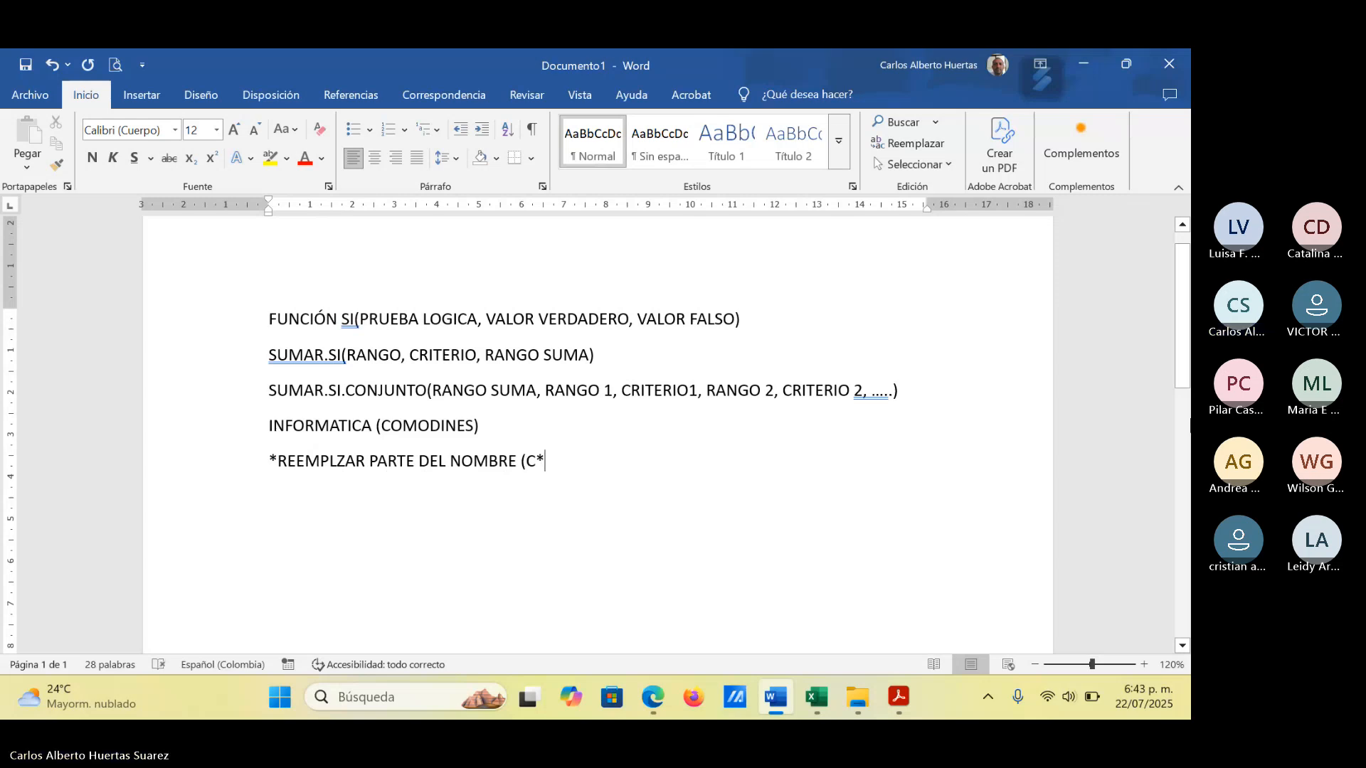
{"action": "type", "text": ".PDF"}
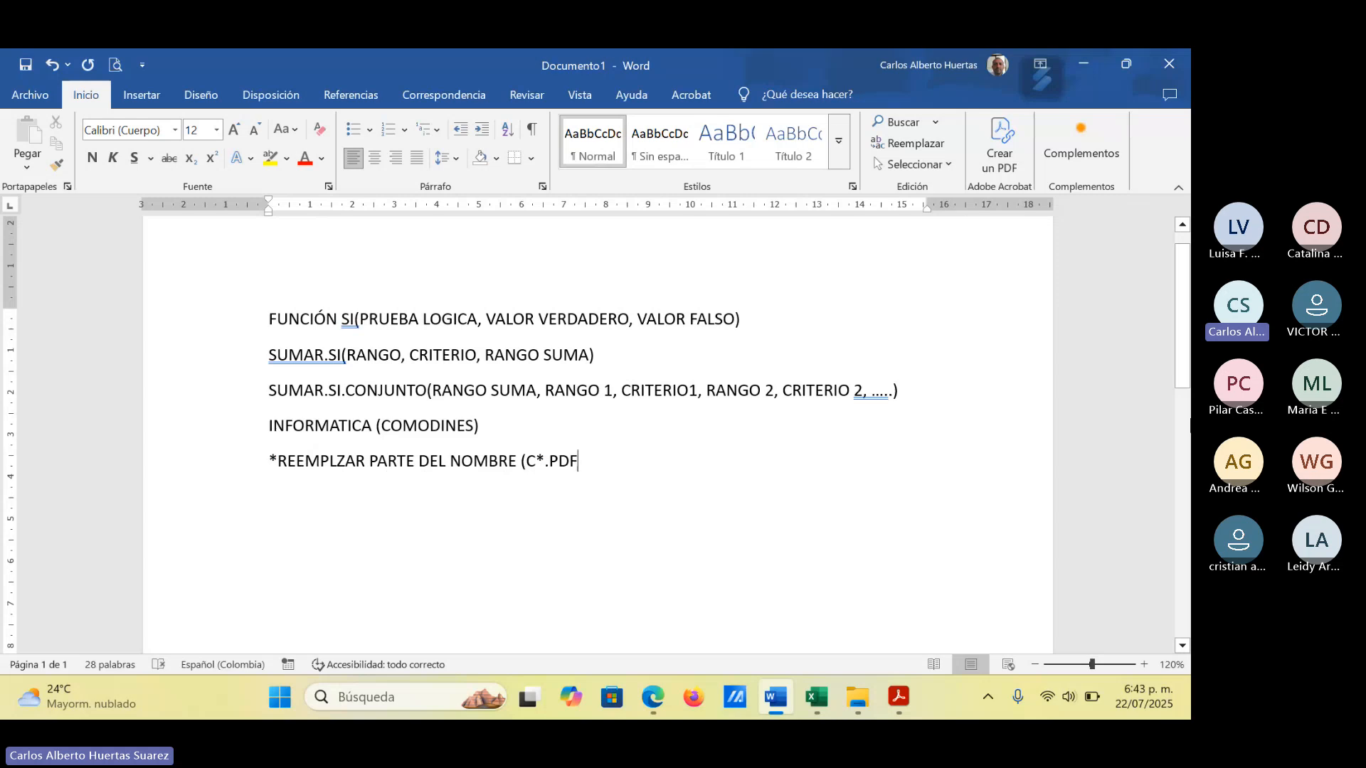
{"action": "type", "text": ")"}
{"action": "key", "text": "Return"}
{"action": "type", "text": "¿"}
{"action": "key", "text": "BackSpace"}
{"action": "type", "text": "\\"}
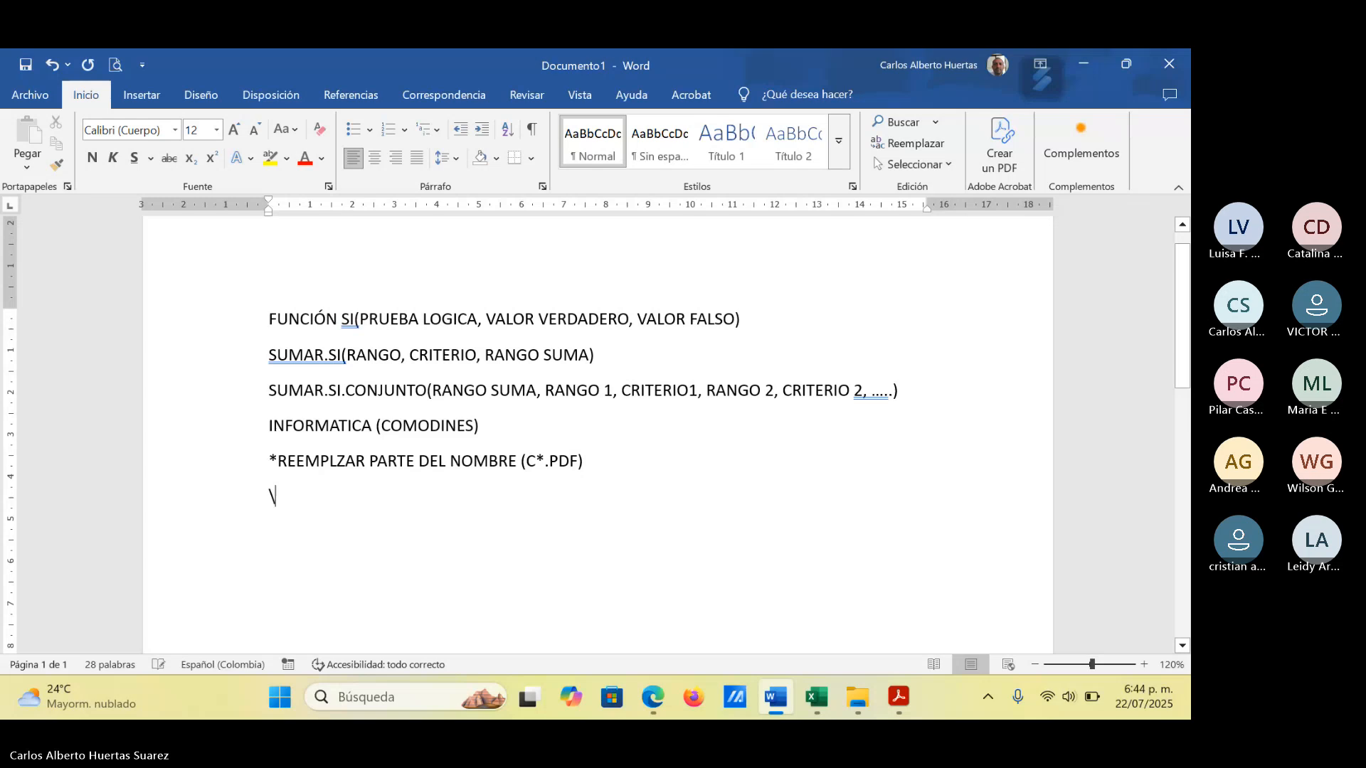
{"action": "key", "text": "BackSpace"}
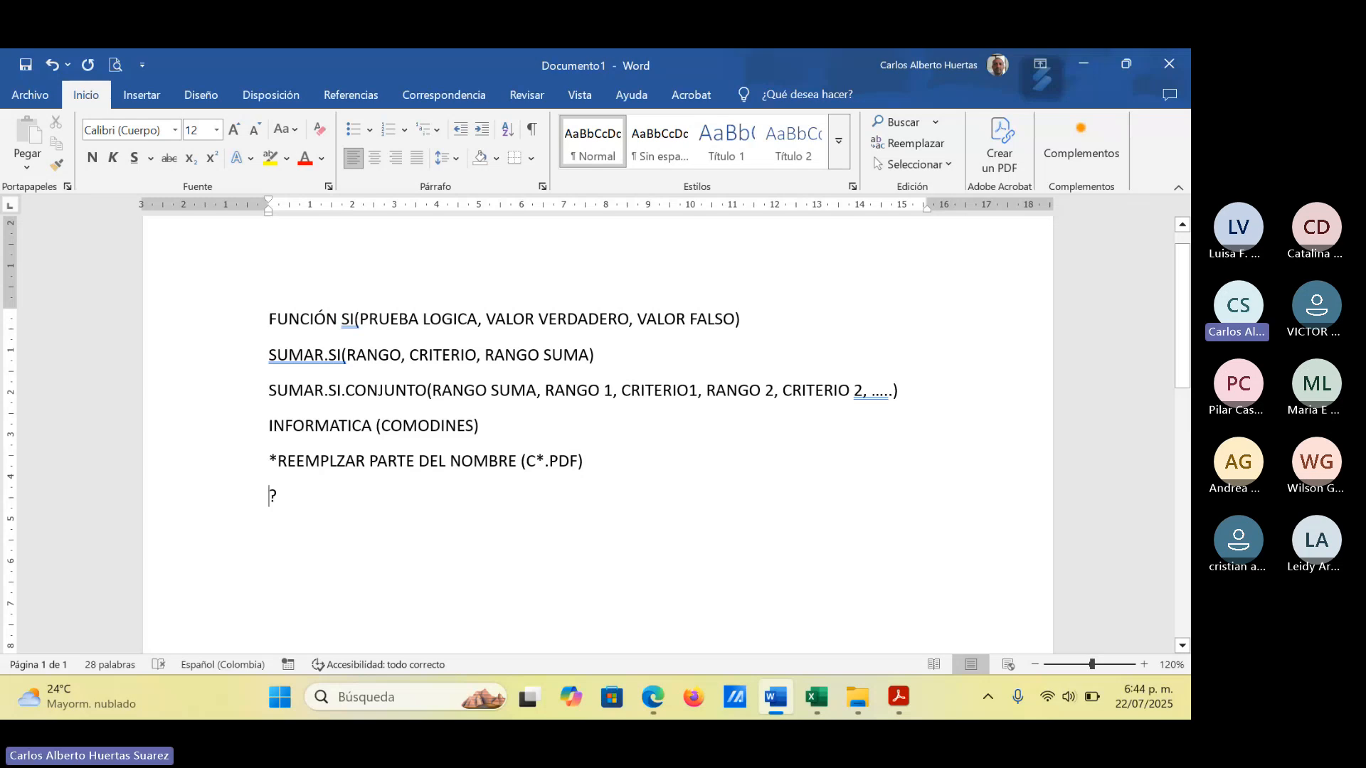
{"action": "type", "text": "¿¿"}
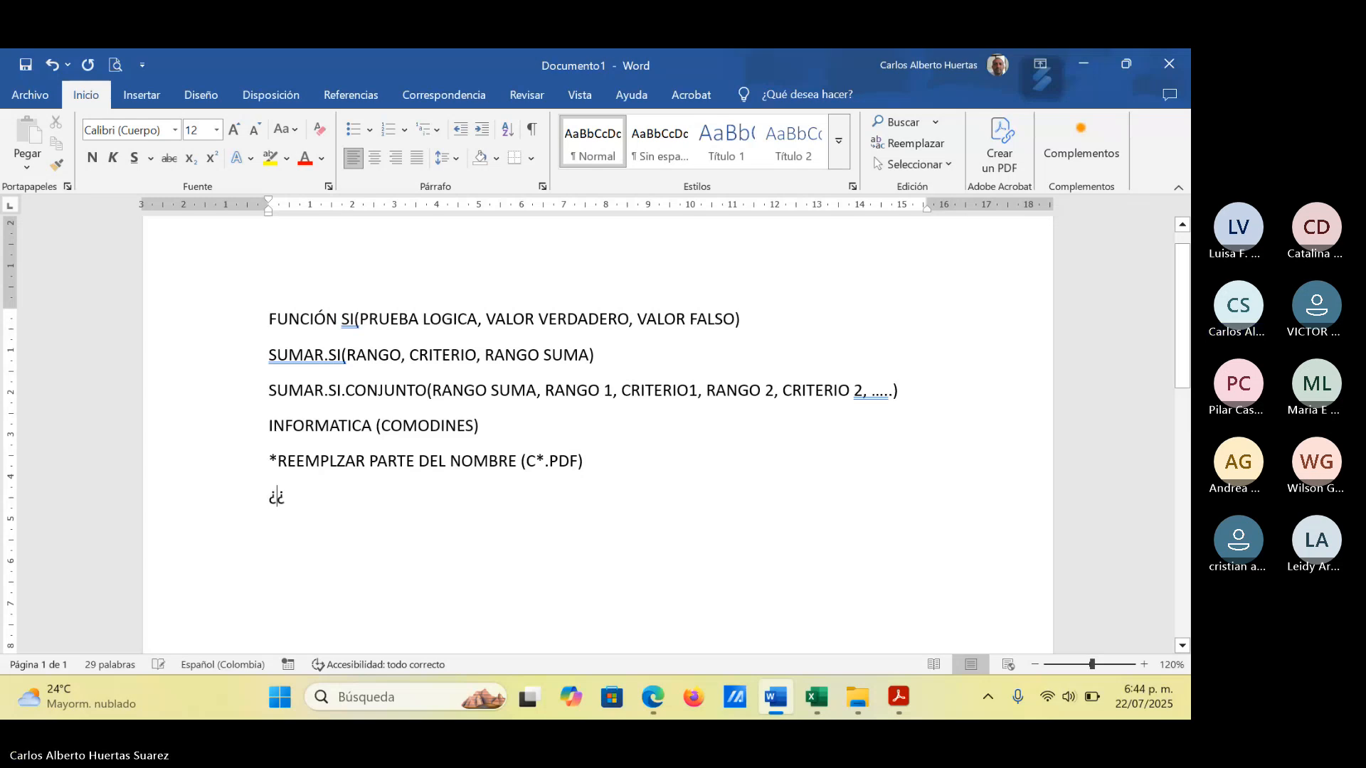
{"action": "key", "text": "BackSpace"}
{"action": "type", "text": "i"}
{"action": "key", "text": "BackSpace"}
{"action": "type", "text": "'"}
{"action": "key", "text": "BackSpace"}
{"action": "key", "text": "BackSpace"}
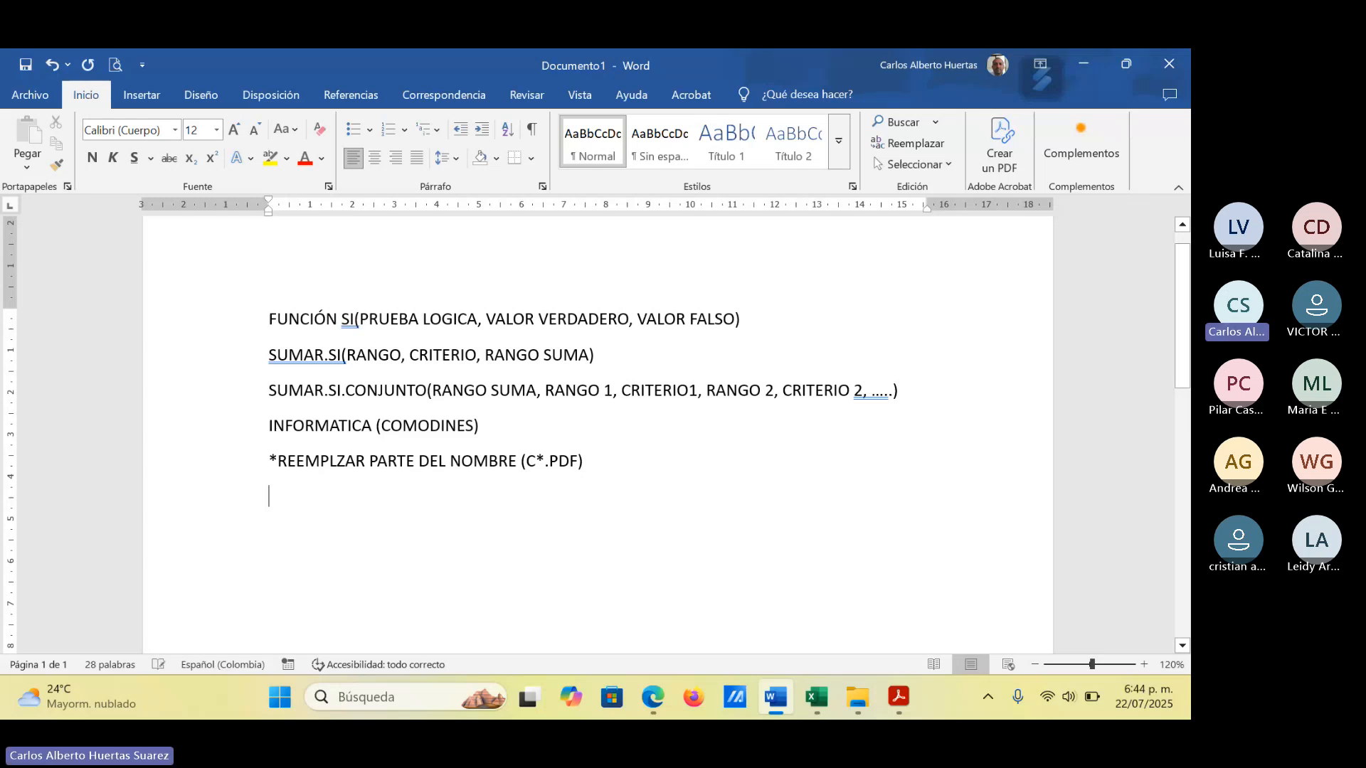
Step: Write the question mark wildcard note "? REEMPLAZA UNA SOLA LETRA (CAF?)" on the empty line below the asterisk note
{"action": "type", "text": "¿"}
{"action": "key", "text": "BackSpace"}
{"action": "type", "text": "'"}
{"action": "type", "text": "?"}
{"action": "key", "text": "Left"}
{"action": "key", "text": "BackSpace"}
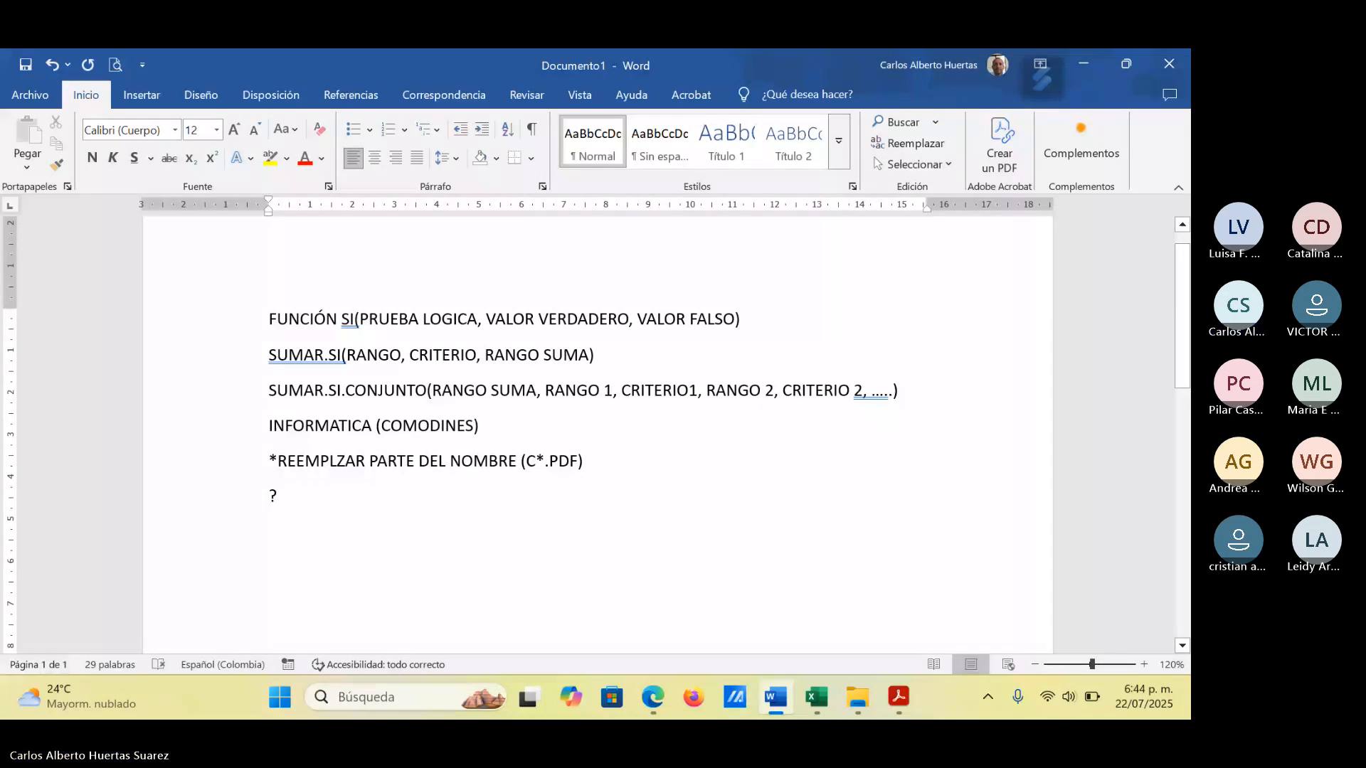
{"action": "type", "text": "REEMPL"}
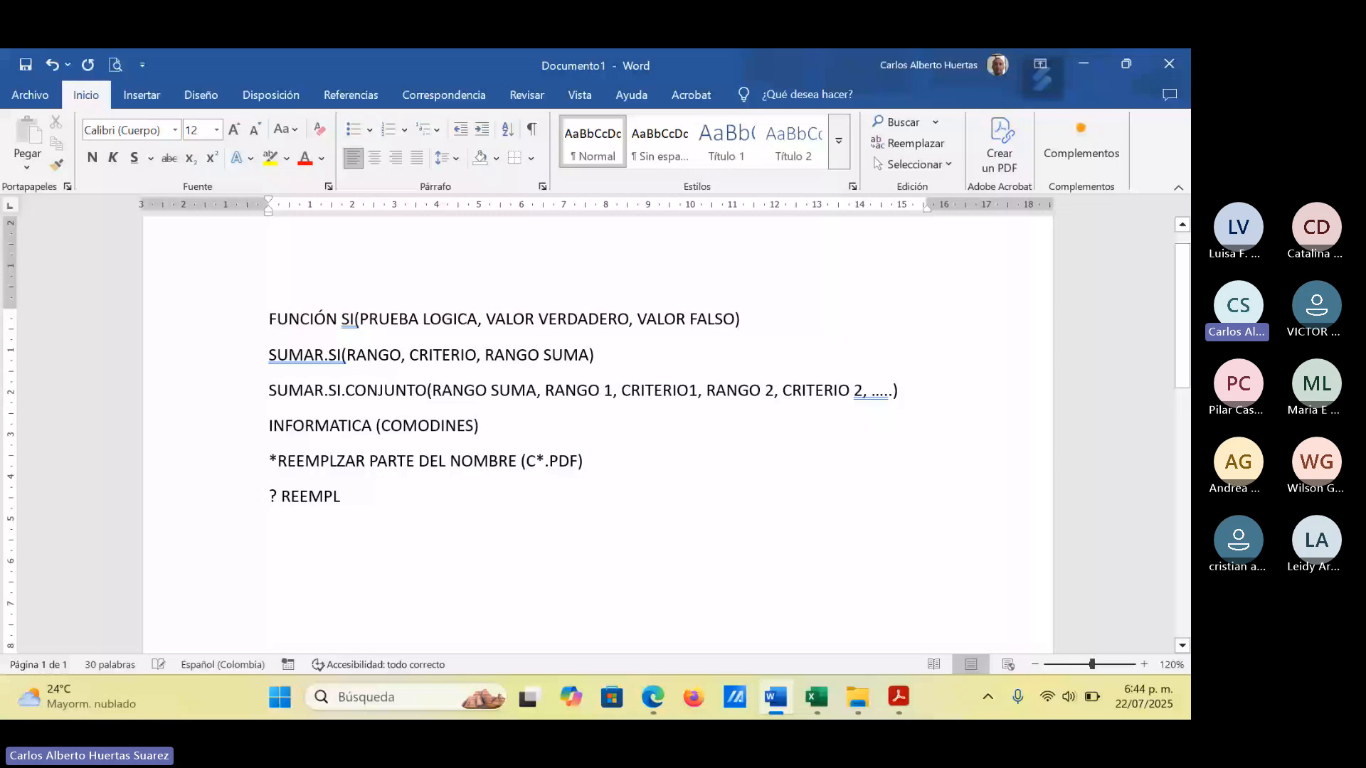
{"action": "type", "text": "AZA UNA SOLA LETR"}
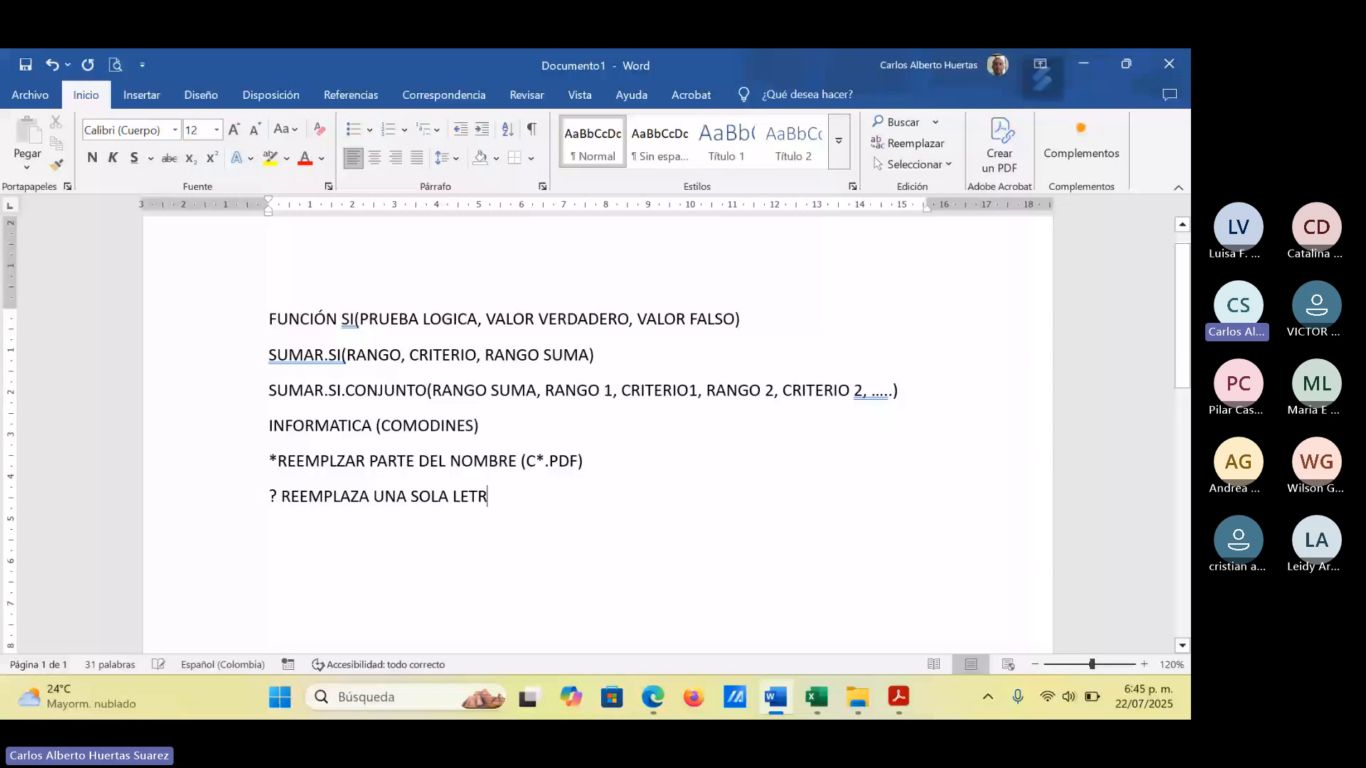
{"action": "type", "text": "A ("}
{"action": "type", "text": "CAF?"}
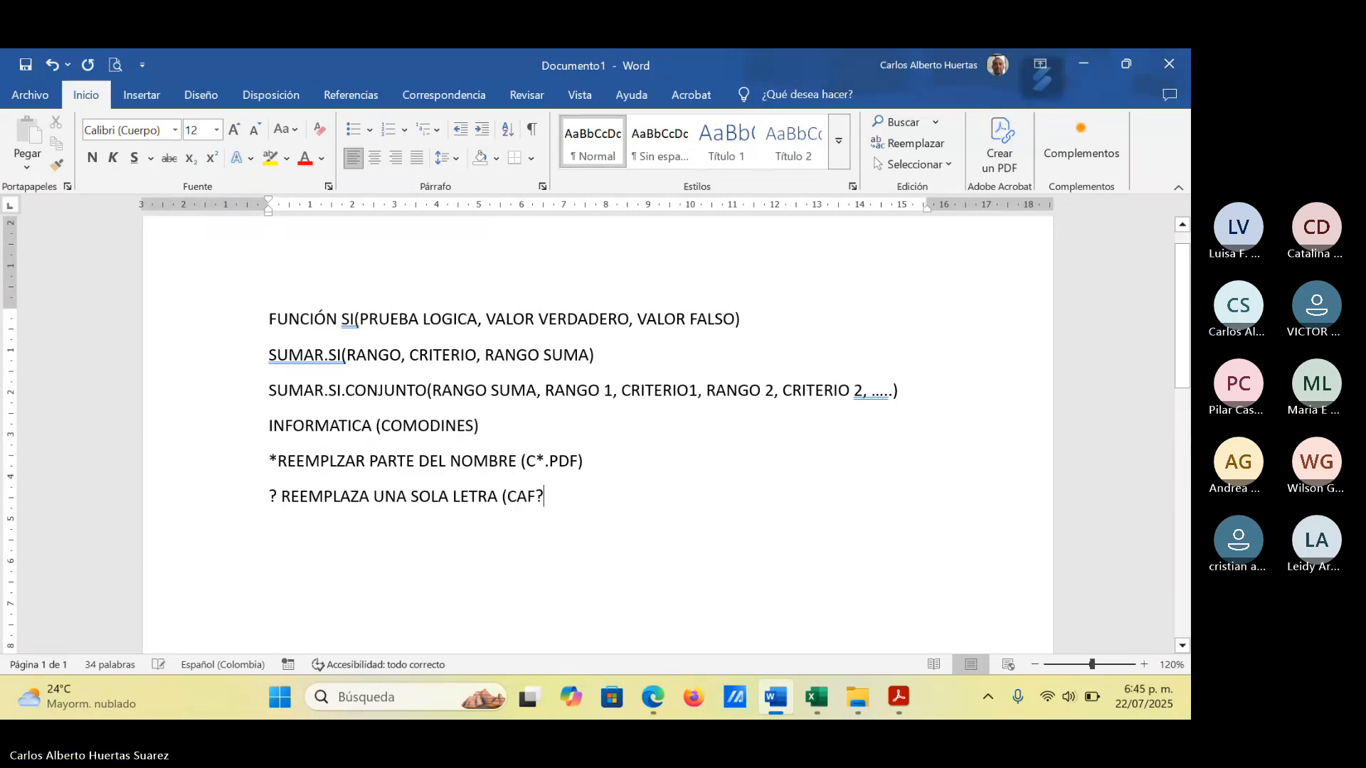
{"action": "type", "text": ")"}
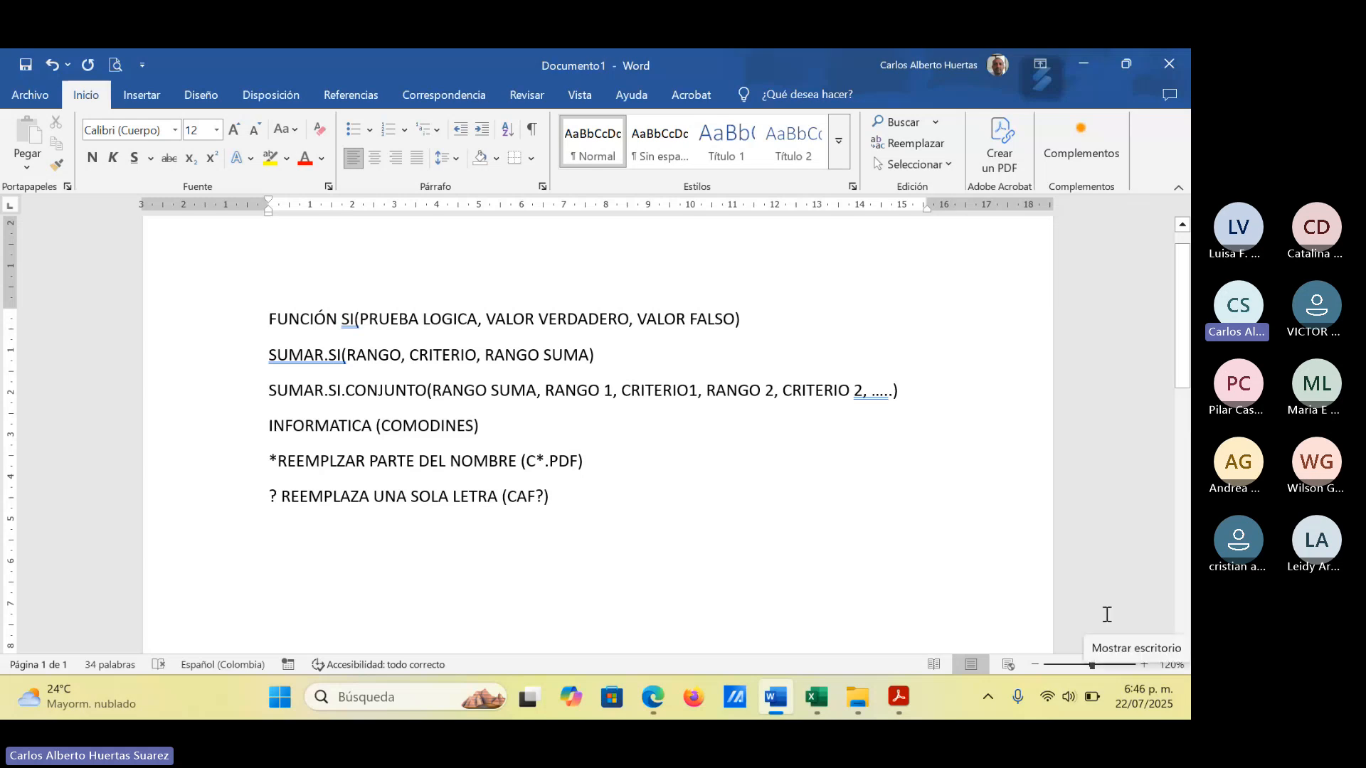
Step: Switch back to the payroll workbook in Excel, start a SUMAR.SI formula in I20 and open its function arguments clear of the names column
{"action": "mouse_move", "coordinate": [818, 700]}
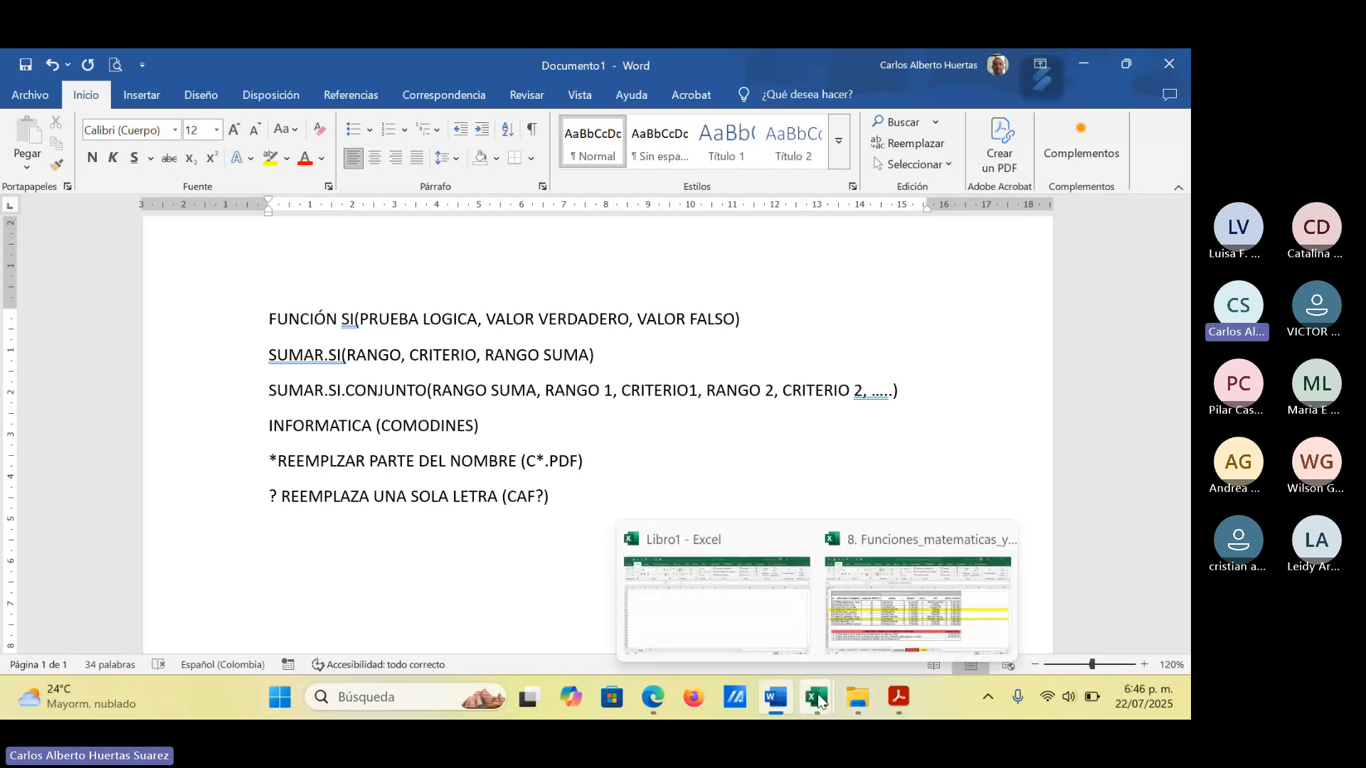
{"action": "left_click", "coordinate": [859, 637]}
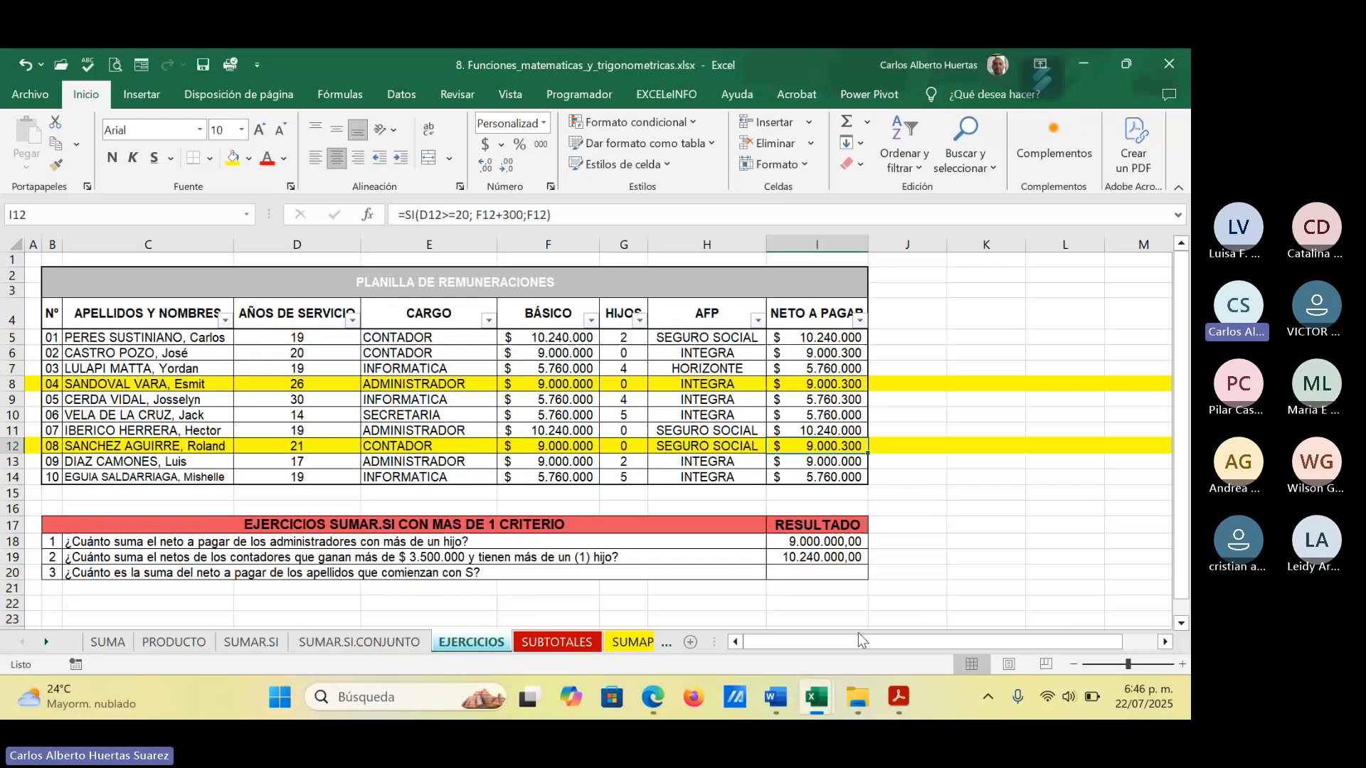
{"action": "left_click", "coordinate": [806, 572]}
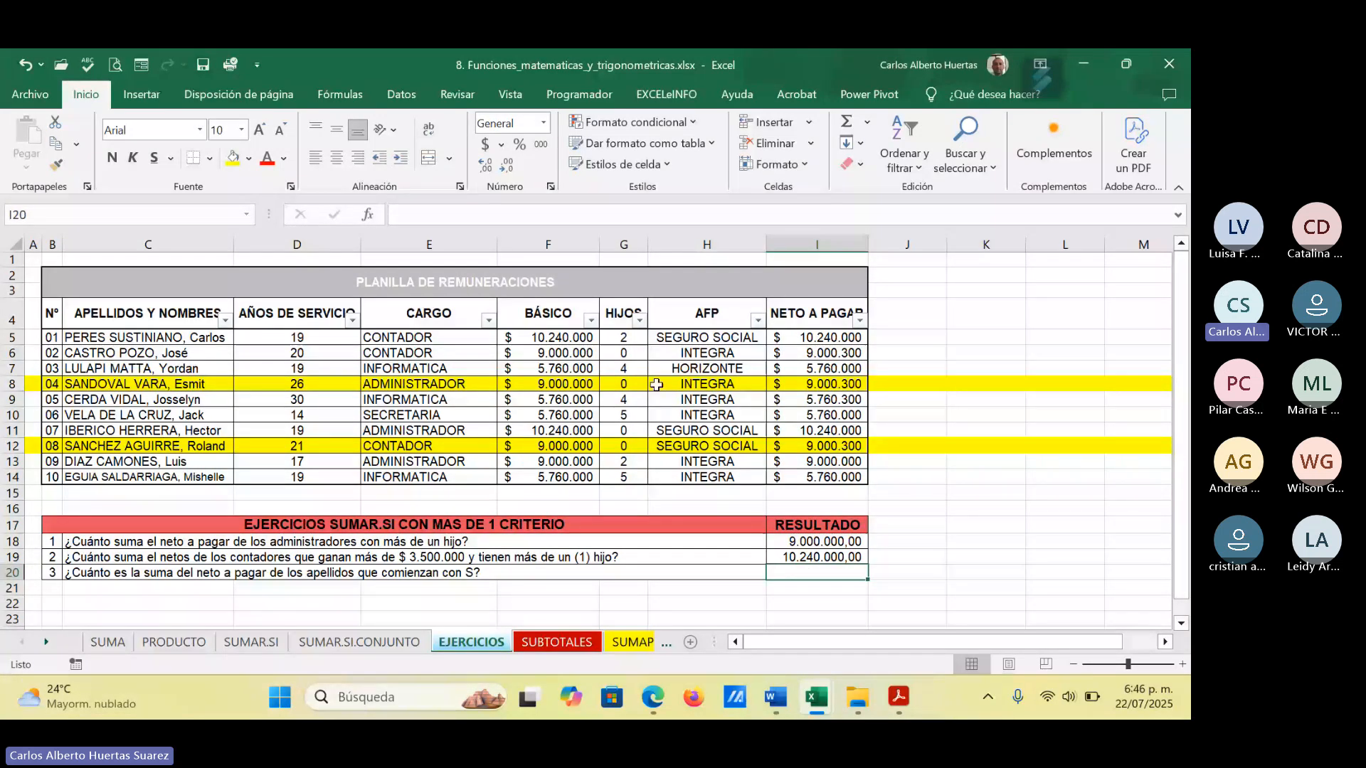
{"action": "double_click", "coordinate": [816, 572]}
{"action": "type", "text": "=SUMA"}
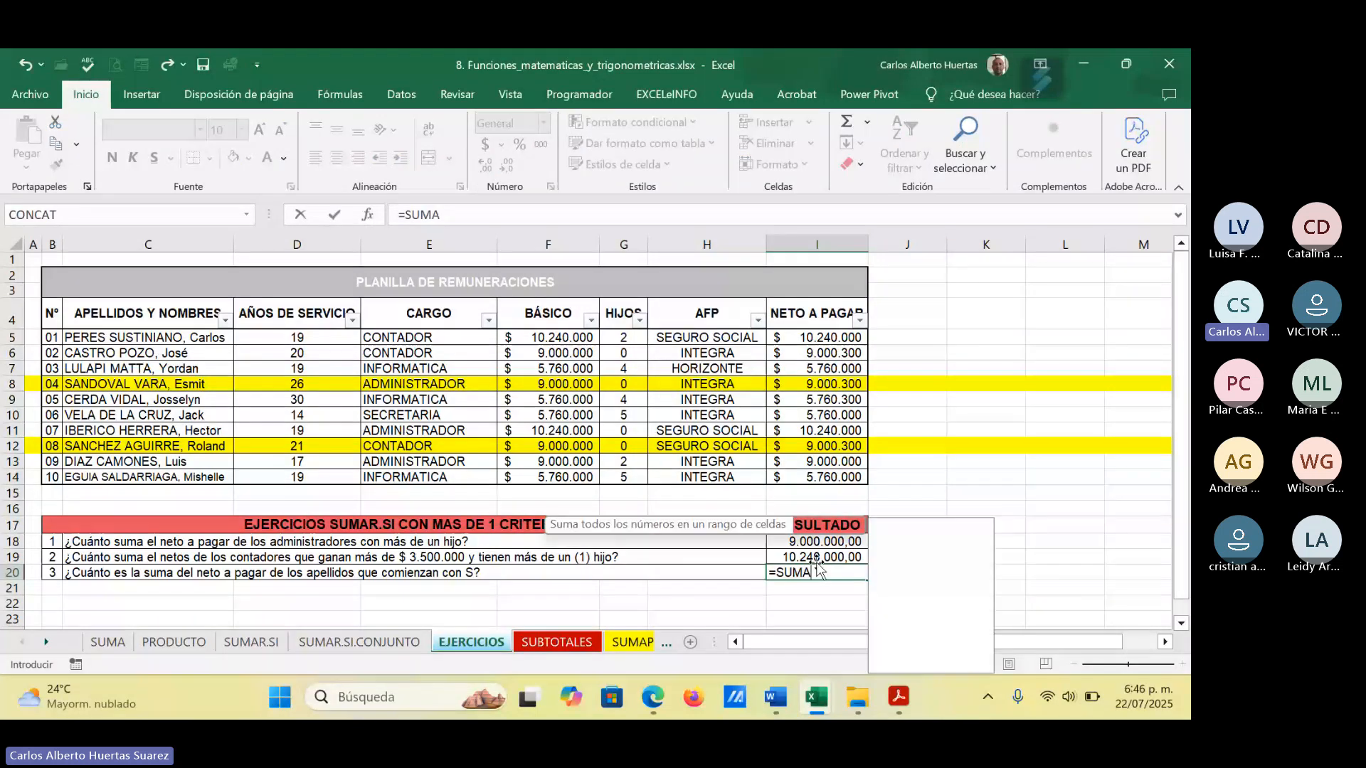
{"action": "type", "text": "R"}
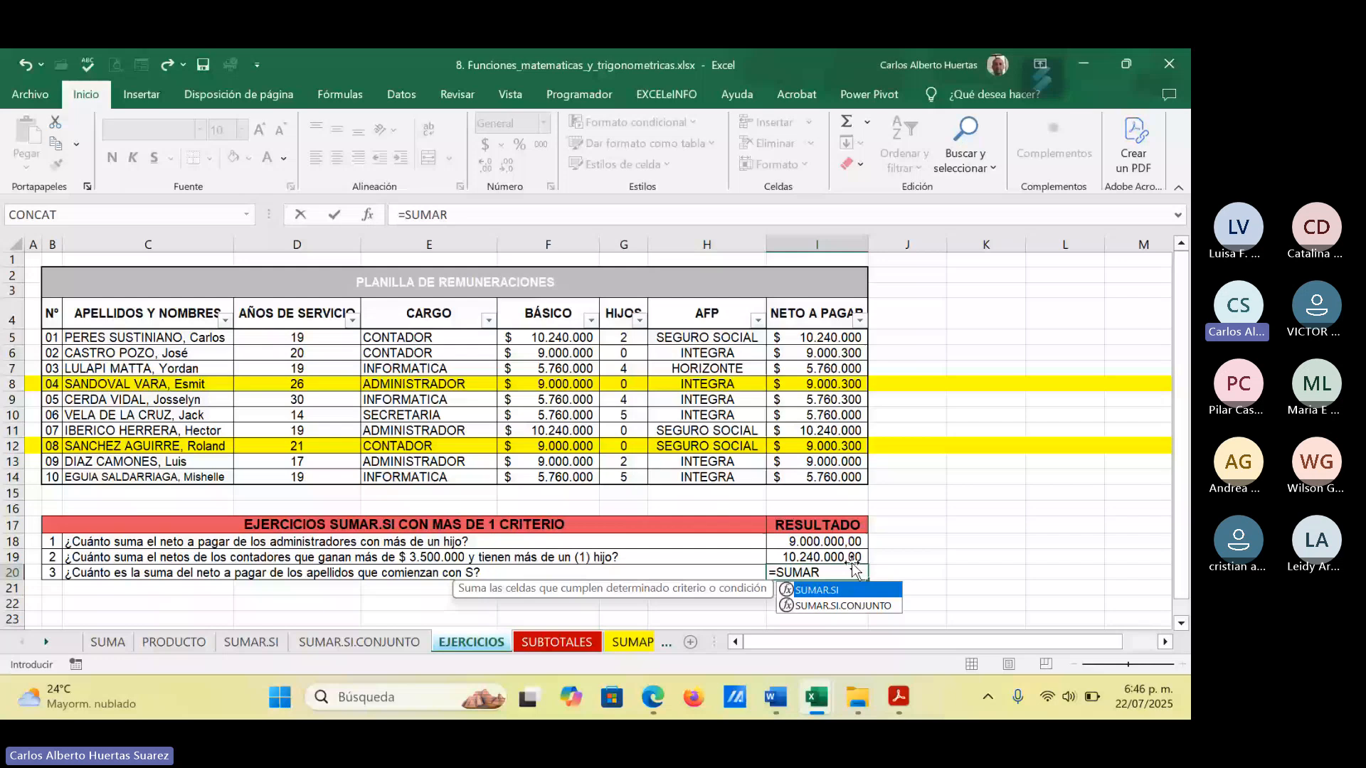
{"action": "double_click", "coordinate": [819, 589]}
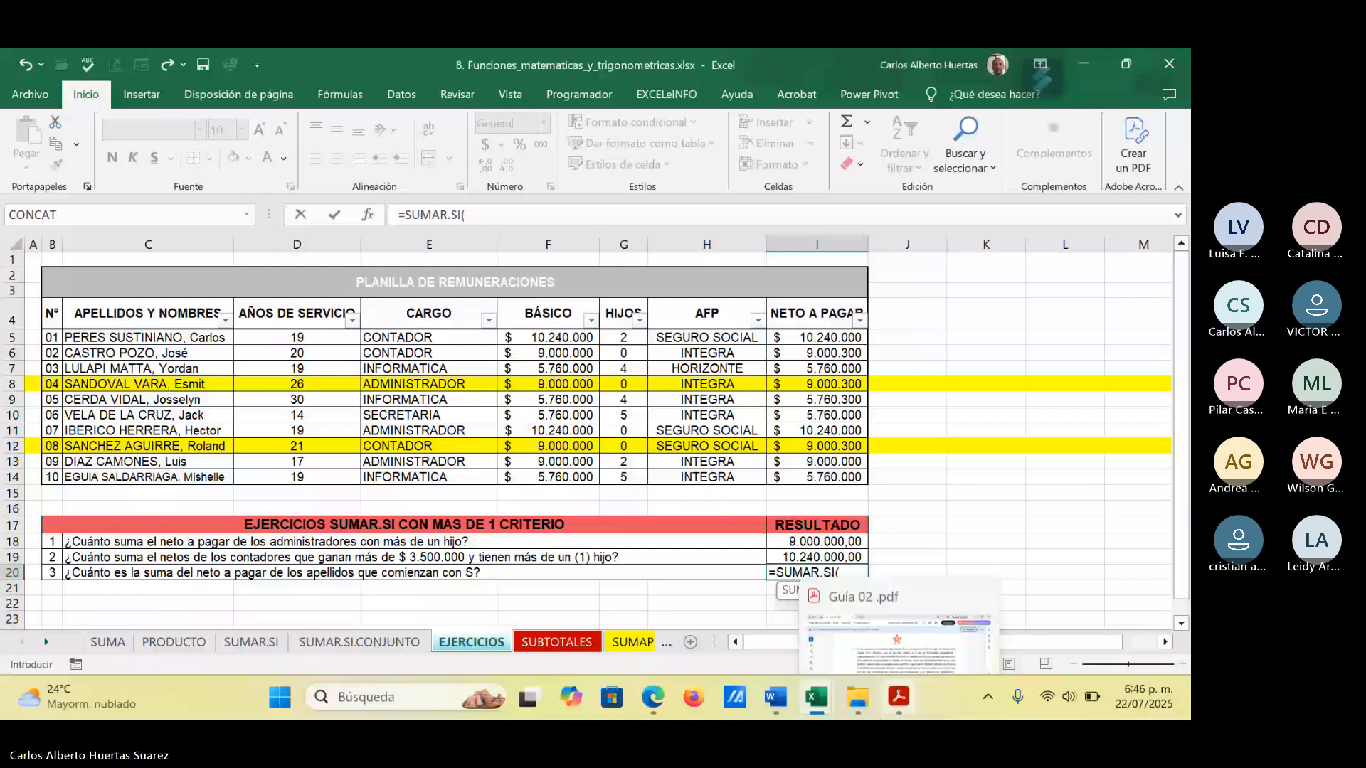
{"action": "left_click", "coordinate": [367, 215]}
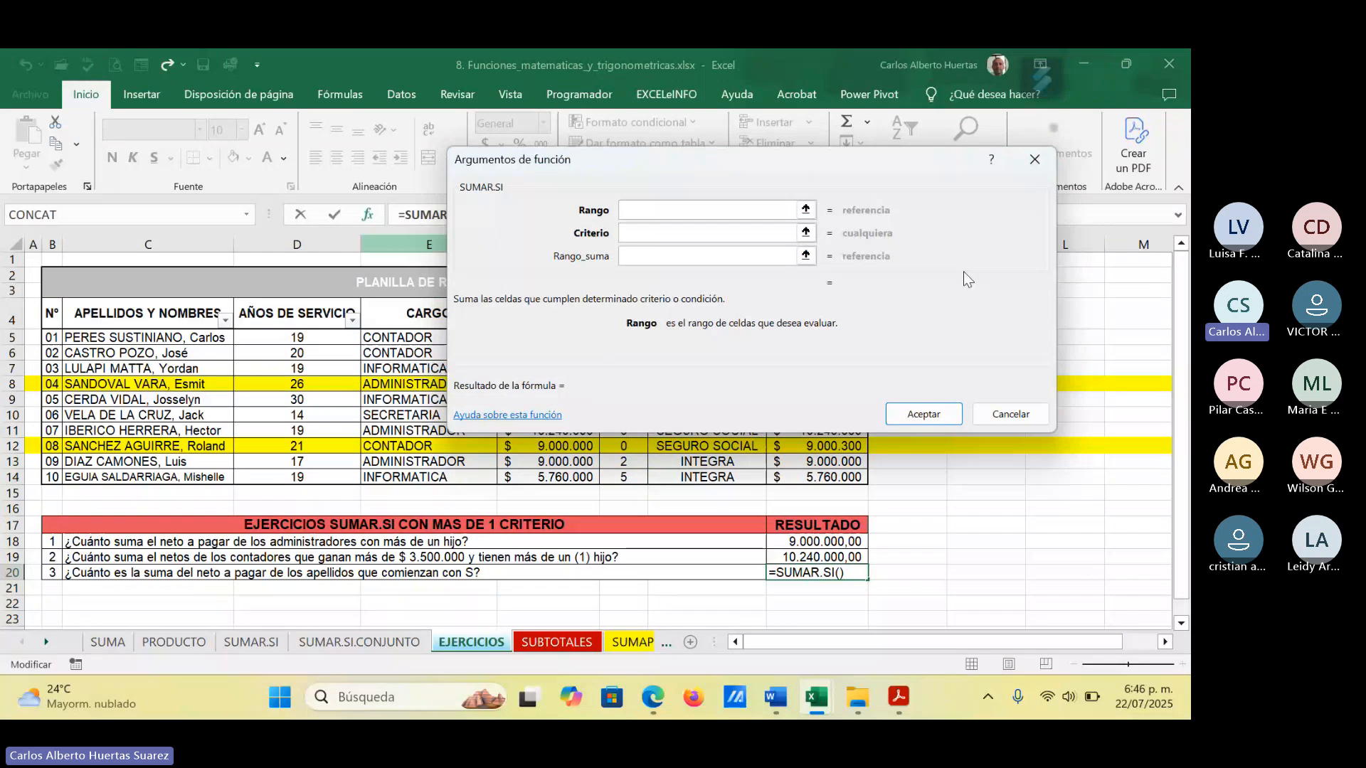
{"action": "left_click_drag", "start_coordinate": [837, 159], "coordinate": [438, 157]}
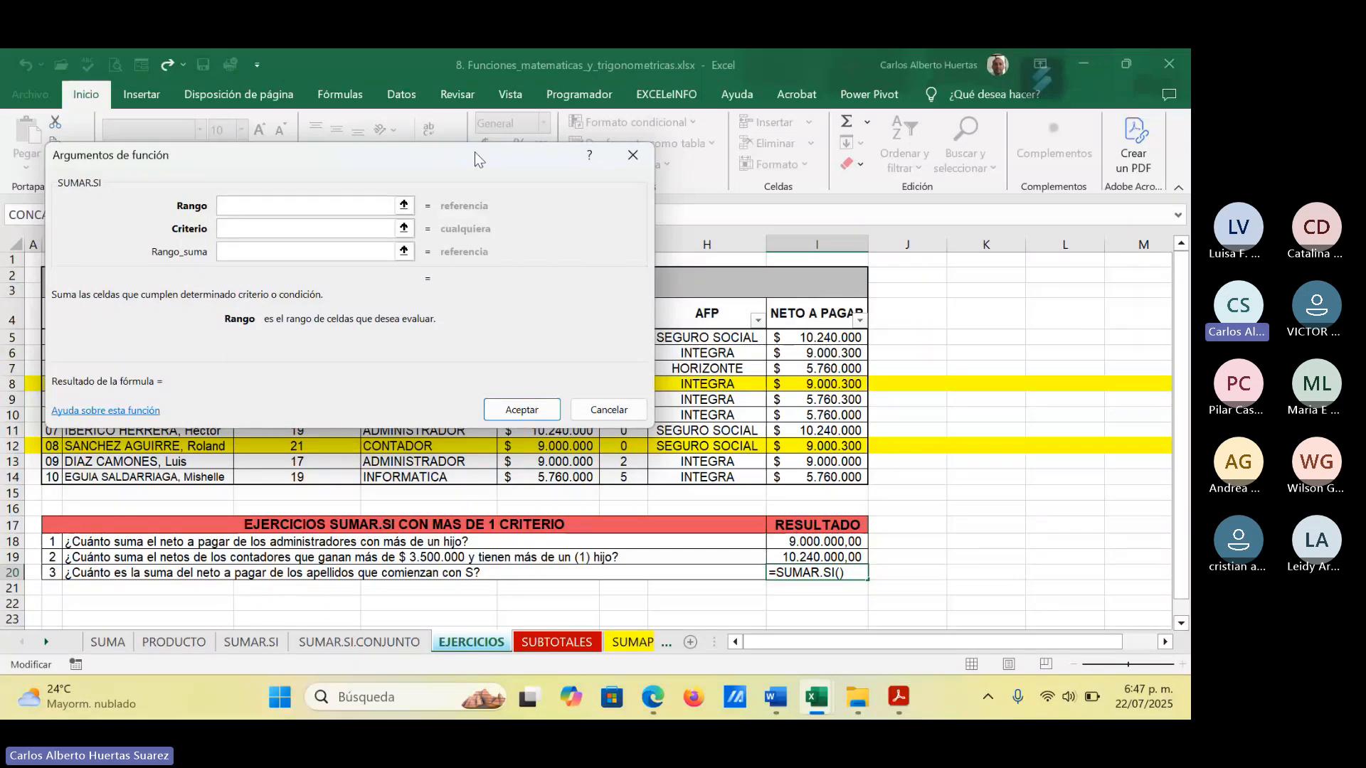
{"action": "left_click_drag", "start_coordinate": [475, 152], "coordinate": [932, 110]}
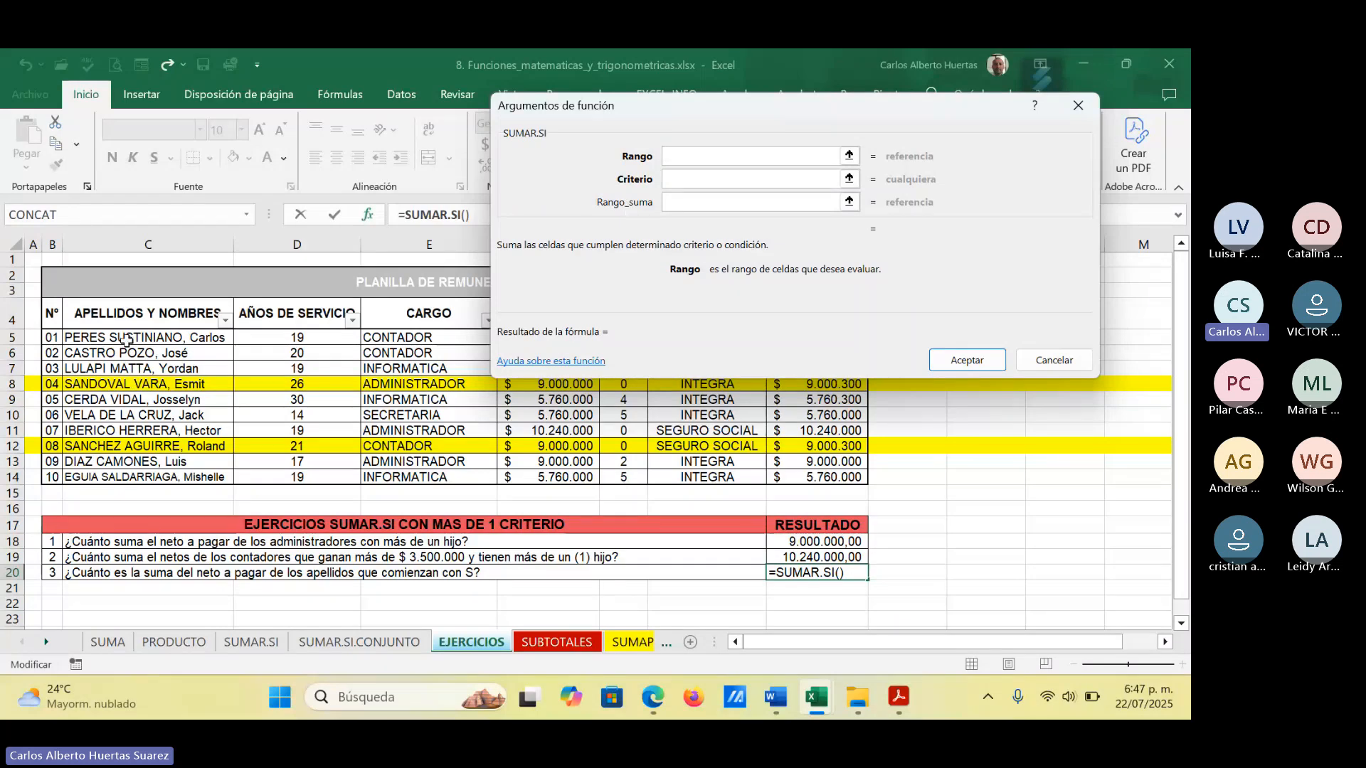
Step: Set Rango to the APELLIDOS Y NOMBRES cells C5:C14 and enter s* as the Criterio
{"action": "left_click", "coordinate": [124, 338]}
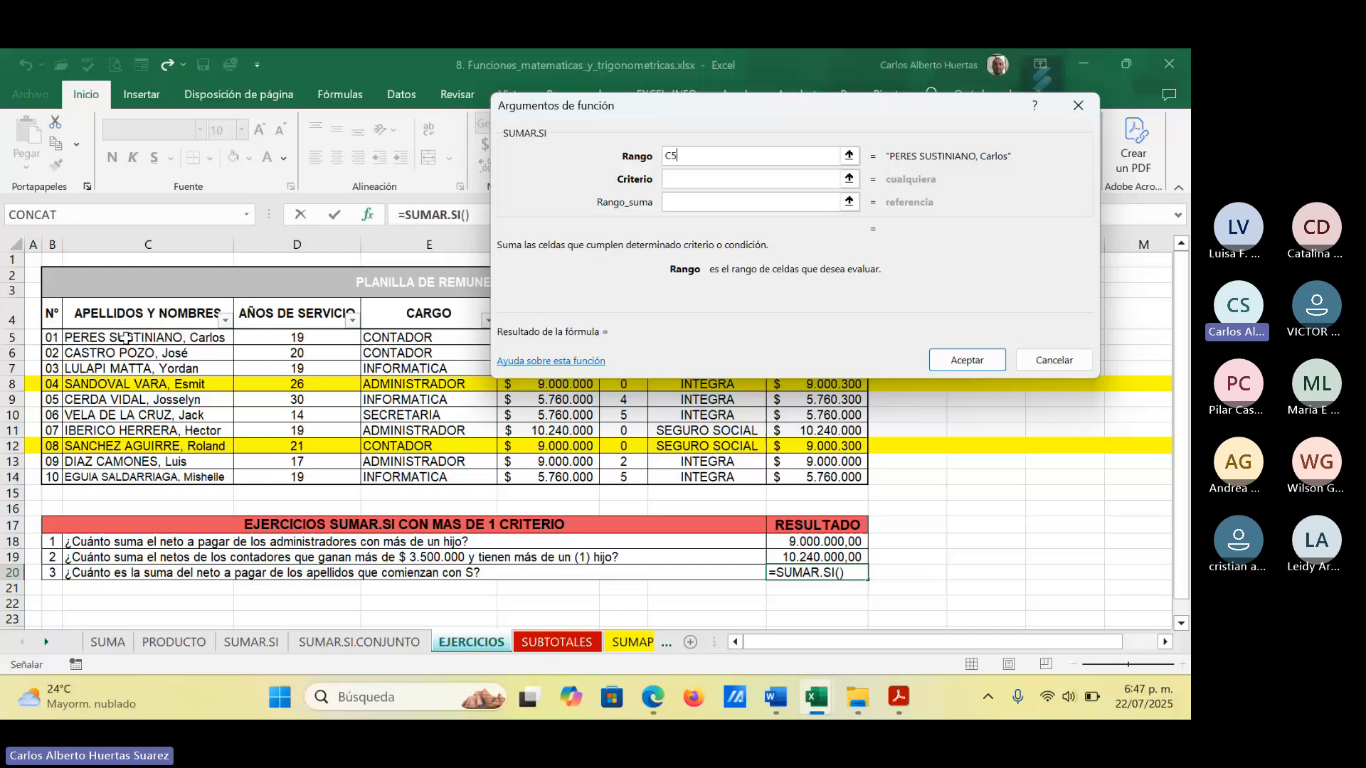
{"action": "left_click_drag", "start_coordinate": [125, 337], "coordinate": [125, 476]}
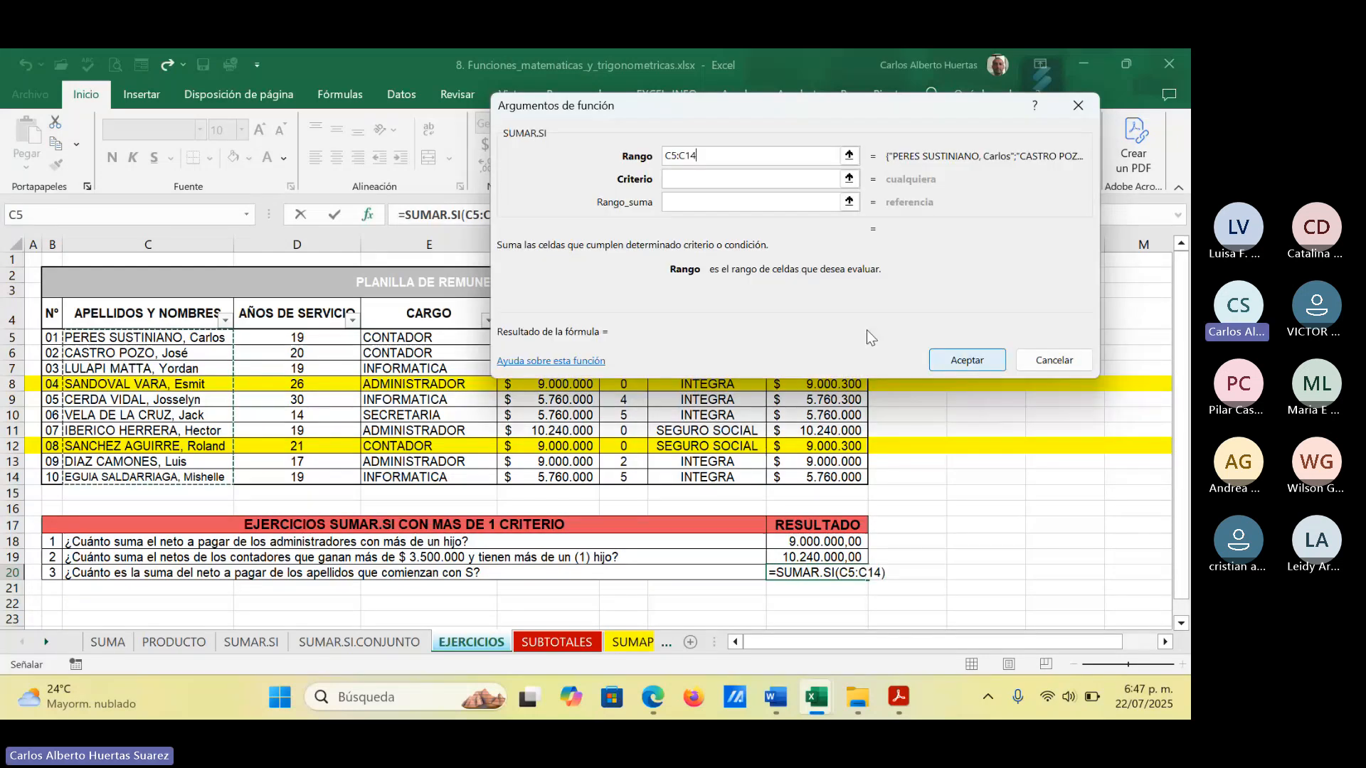
{"action": "left_click", "coordinate": [682, 180]}
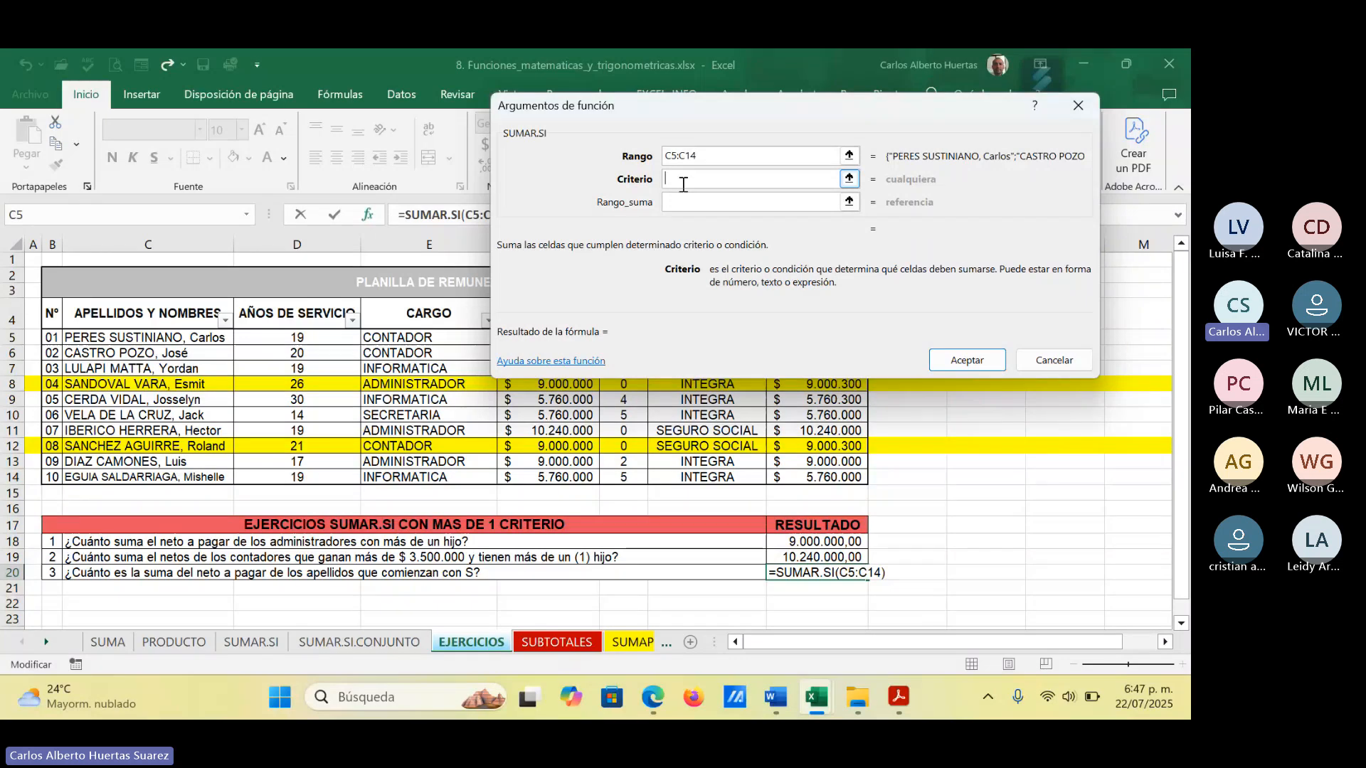
{"action": "type", "text": "s"}
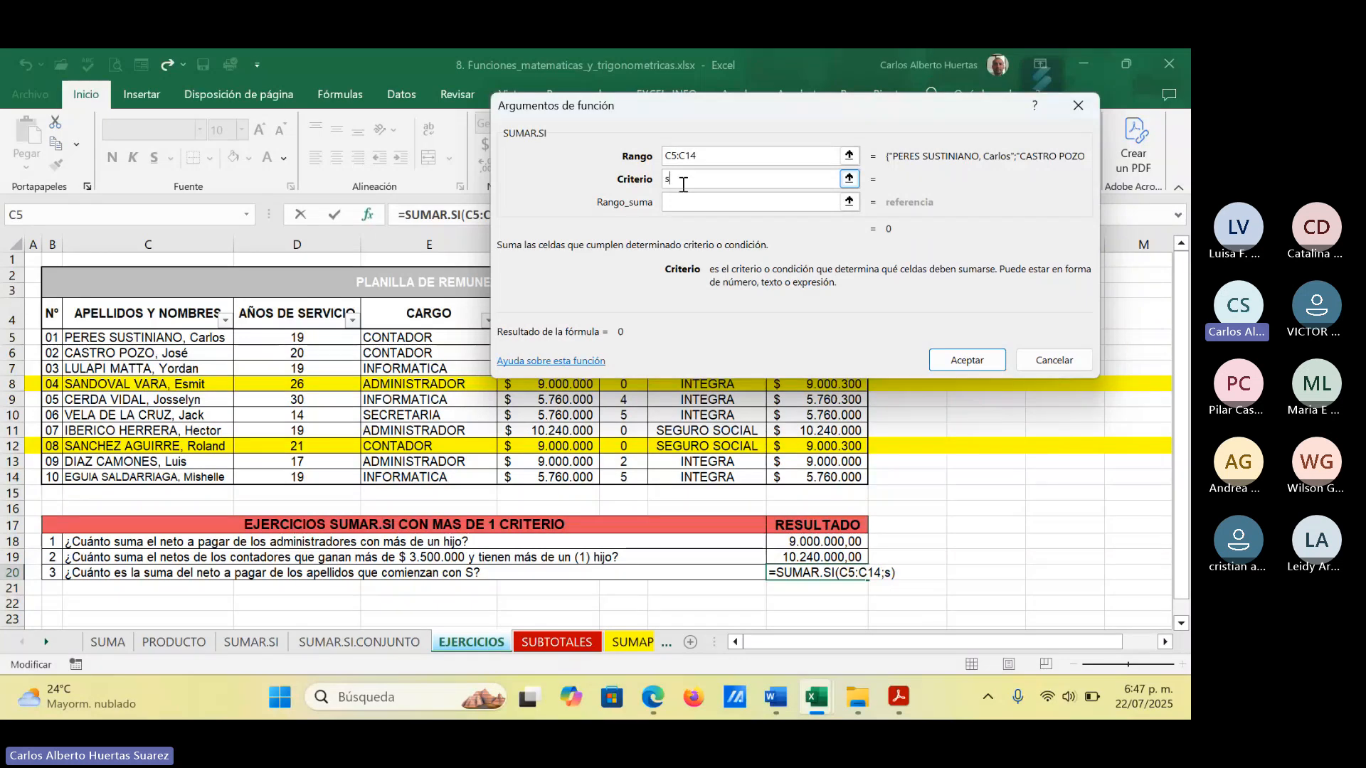
{"action": "type", "text": "*"}
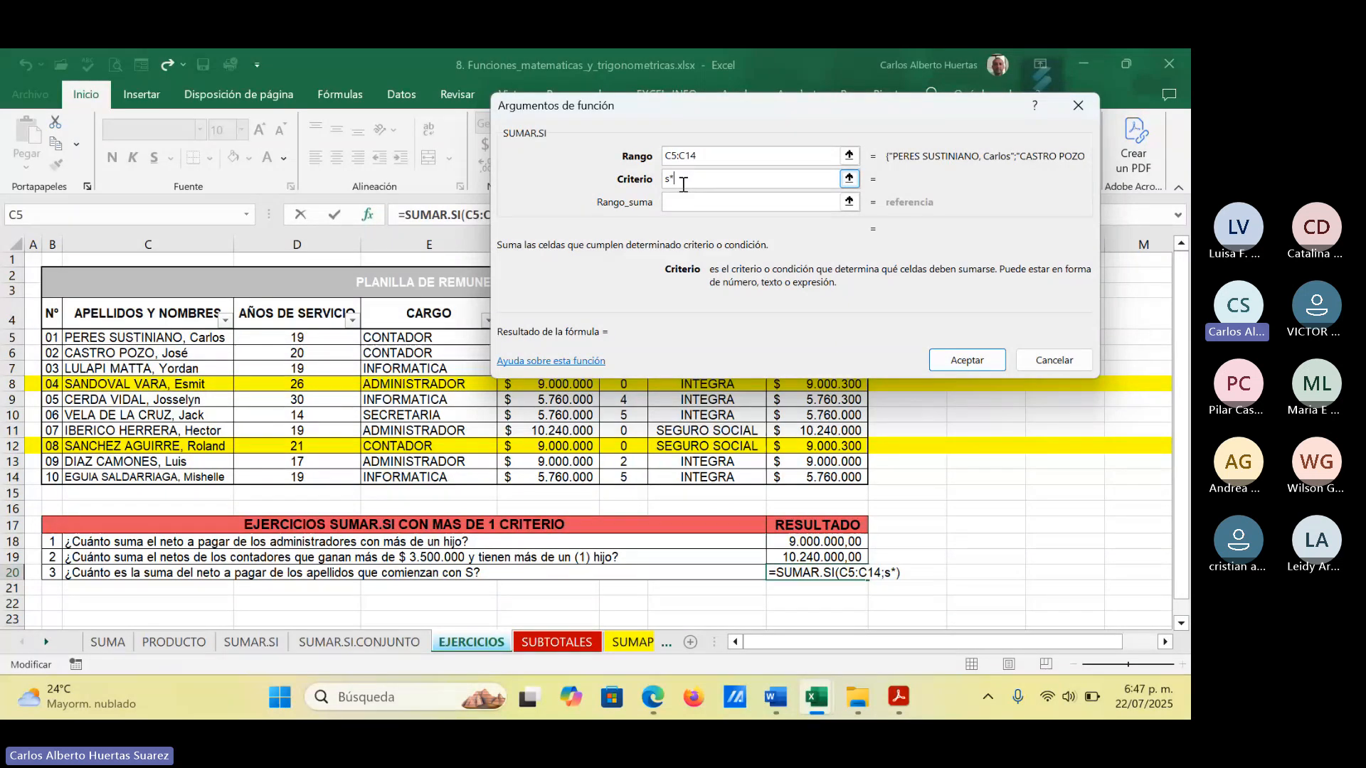
Step: Complete the SUMAR.SI formula in I20 with the NETO A PAGAR cells I5:I14 as Rango_suma and apply the thousands-separator format to the cell
{"action": "left_click", "coordinate": [689, 203]}
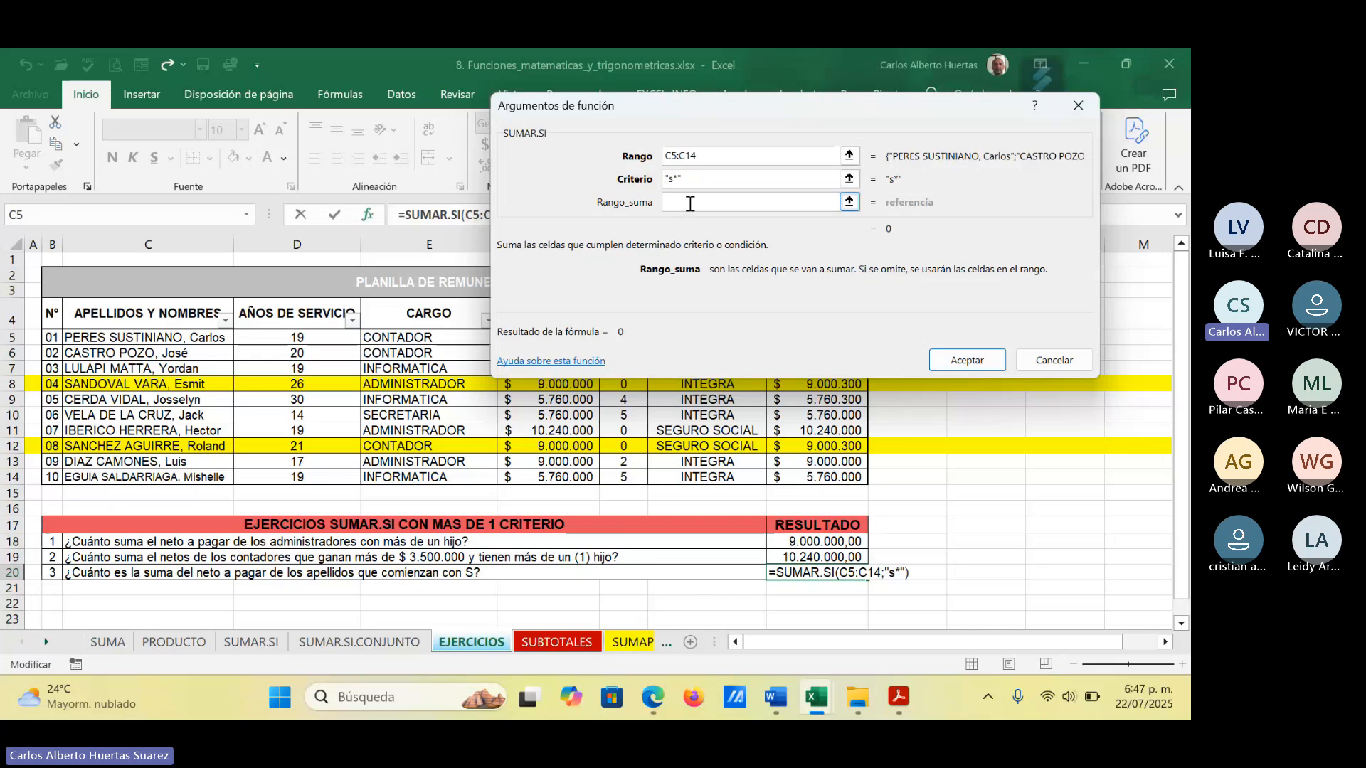
{"action": "left_click_drag", "start_coordinate": [663, 123], "coordinate": [334, 110]}
{"action": "left_click", "coordinate": [818, 335]}
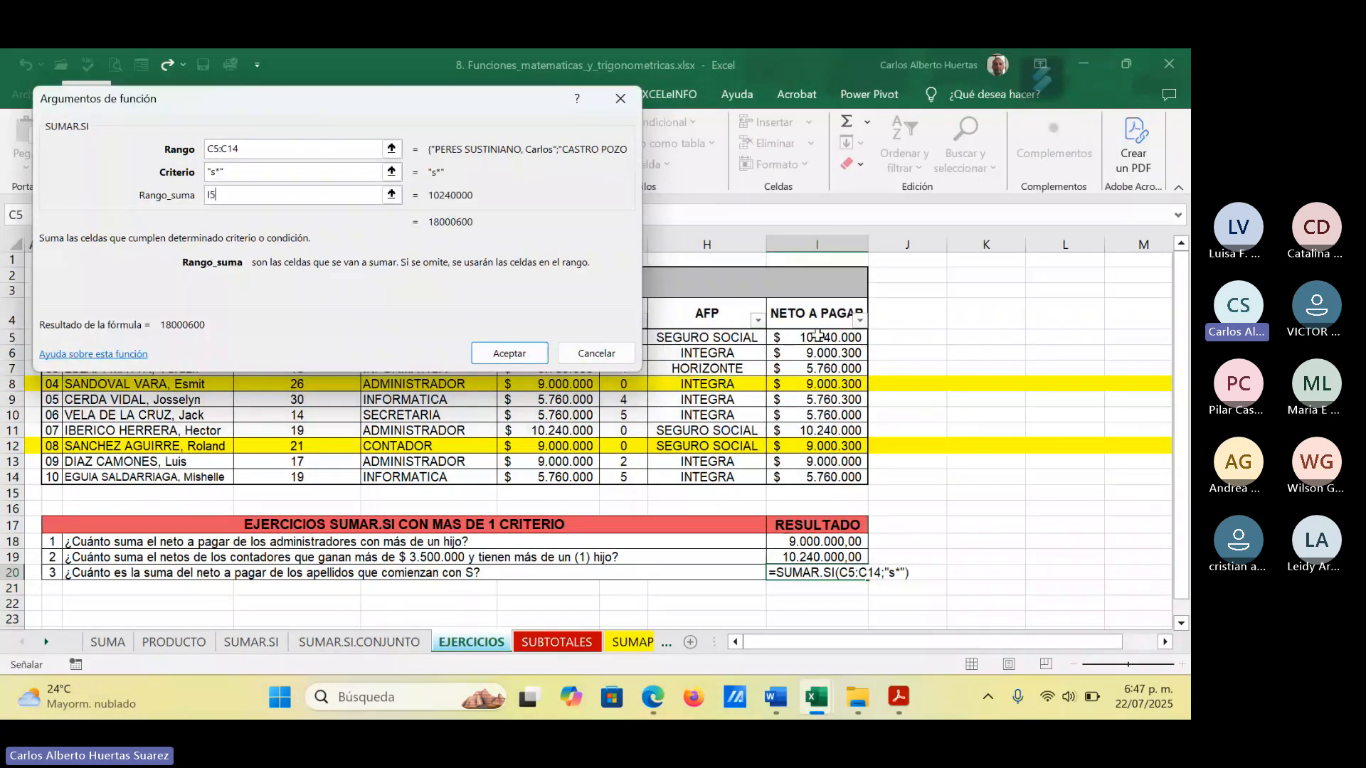
{"action": "left_click_drag", "start_coordinate": [818, 335], "coordinate": [818, 477]}
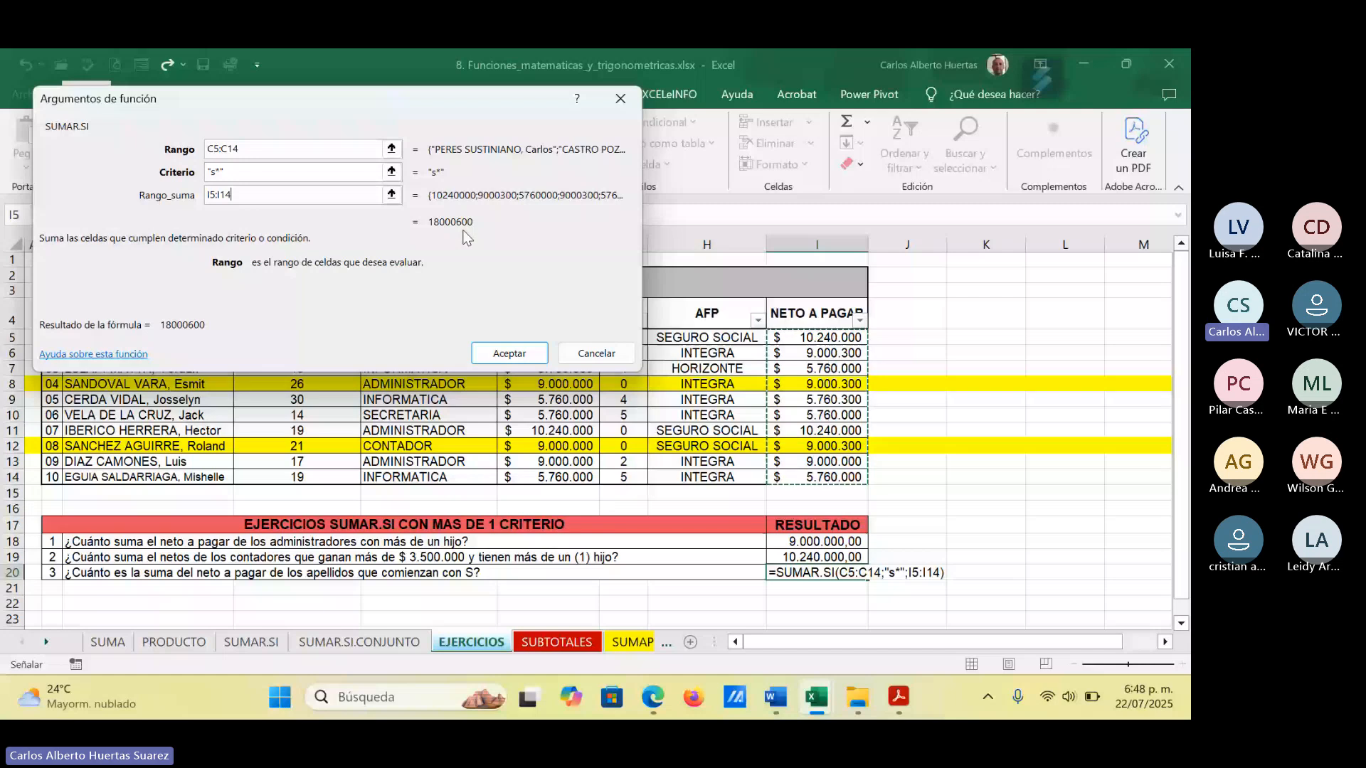
{"action": "left_click", "coordinate": [531, 353]}
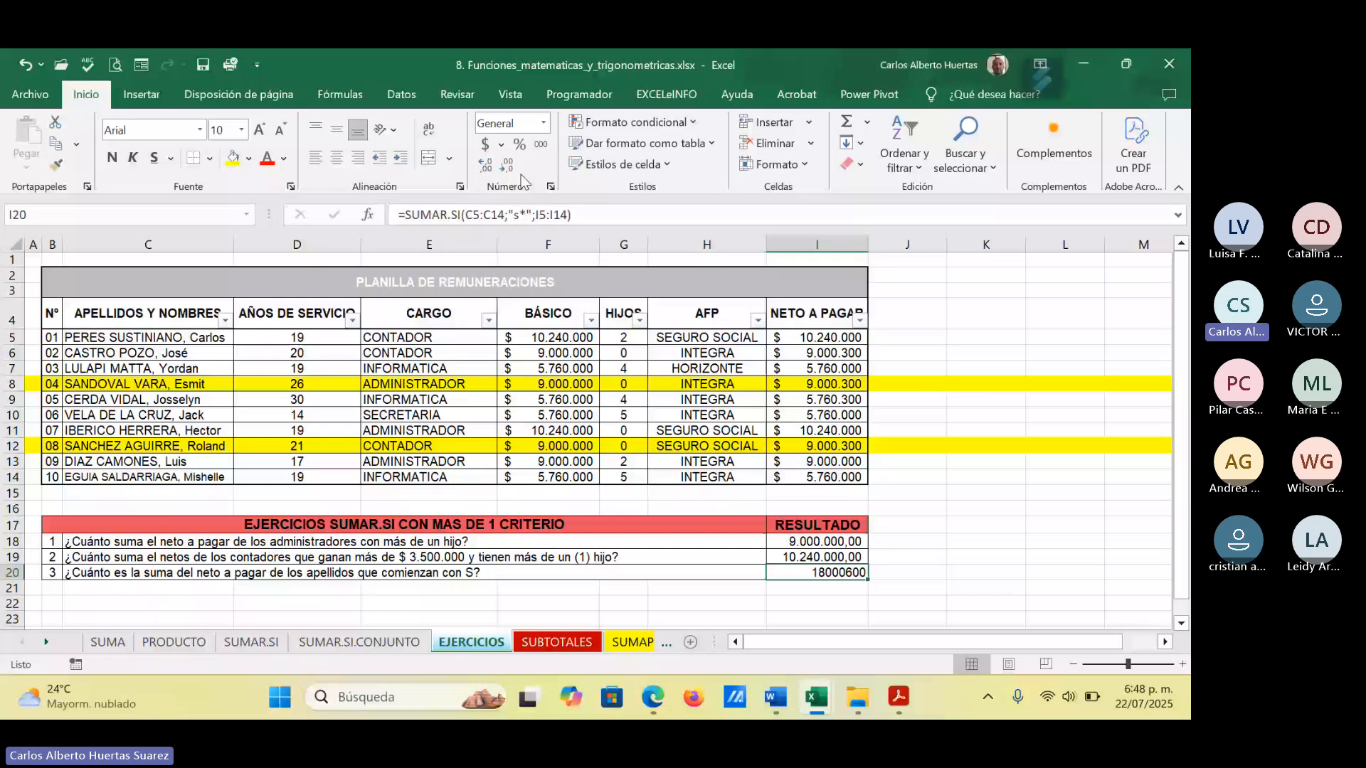
{"action": "left_click", "coordinate": [541, 144]}
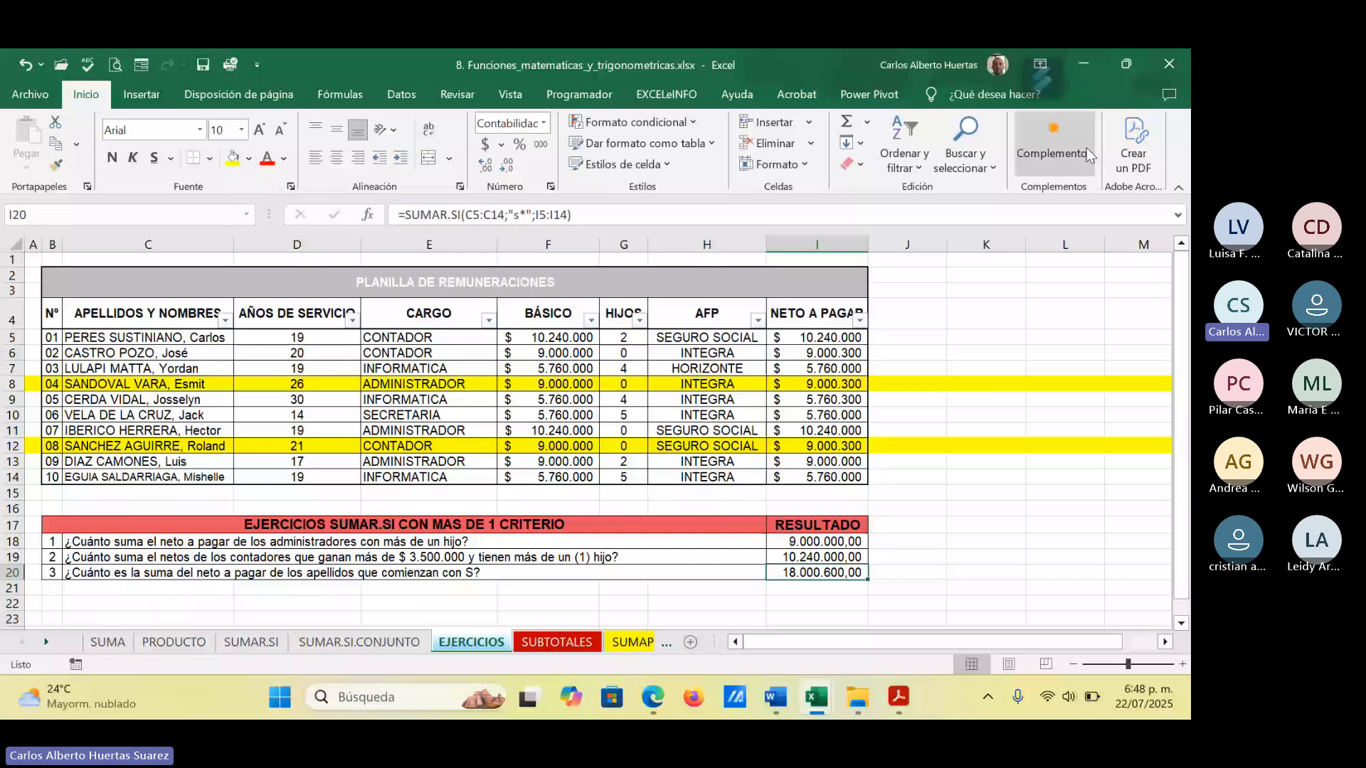
Step: Switch to the Word notes and add a line below the question mark note with a pair of quotation marks separated by spaces
{"action": "key", "text": "alt+Tab"}
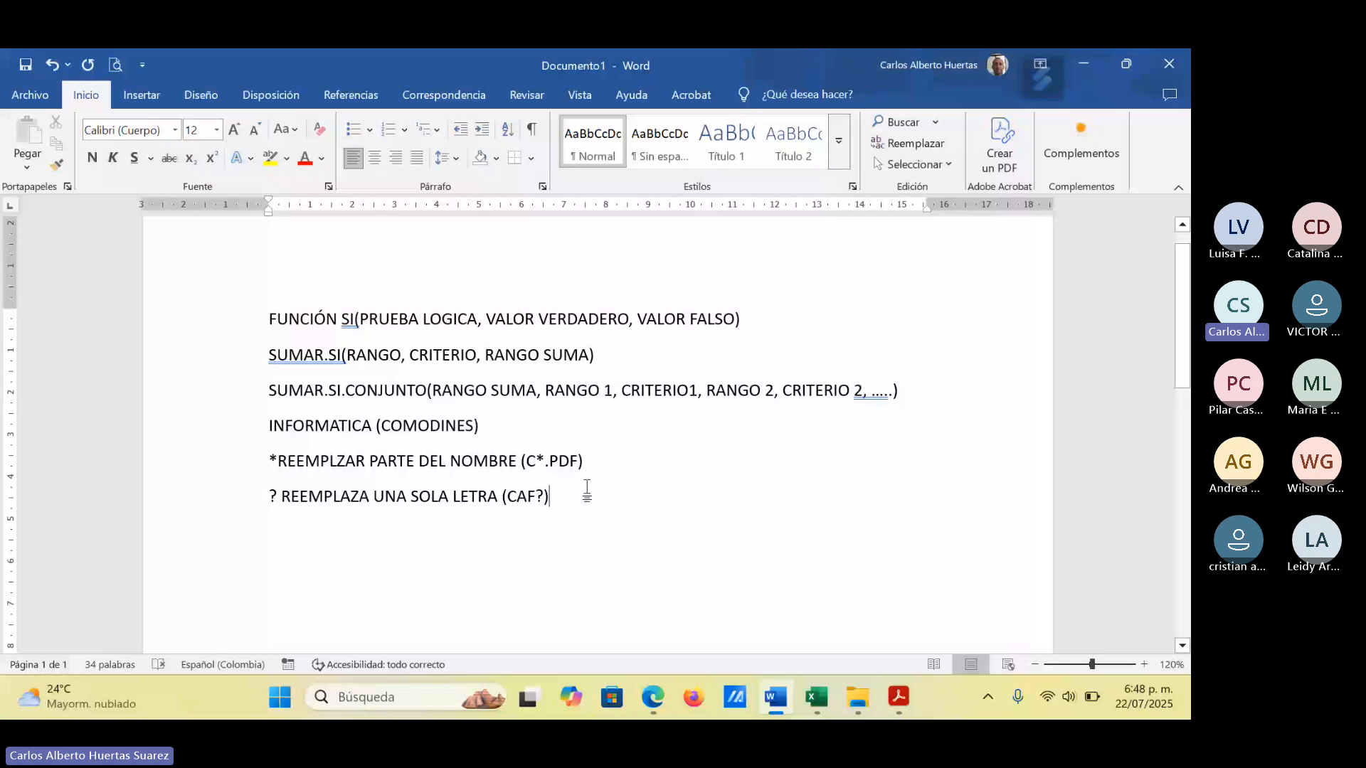
{"action": "key", "text": "Return"}
{"action": "type", "text": "\""}
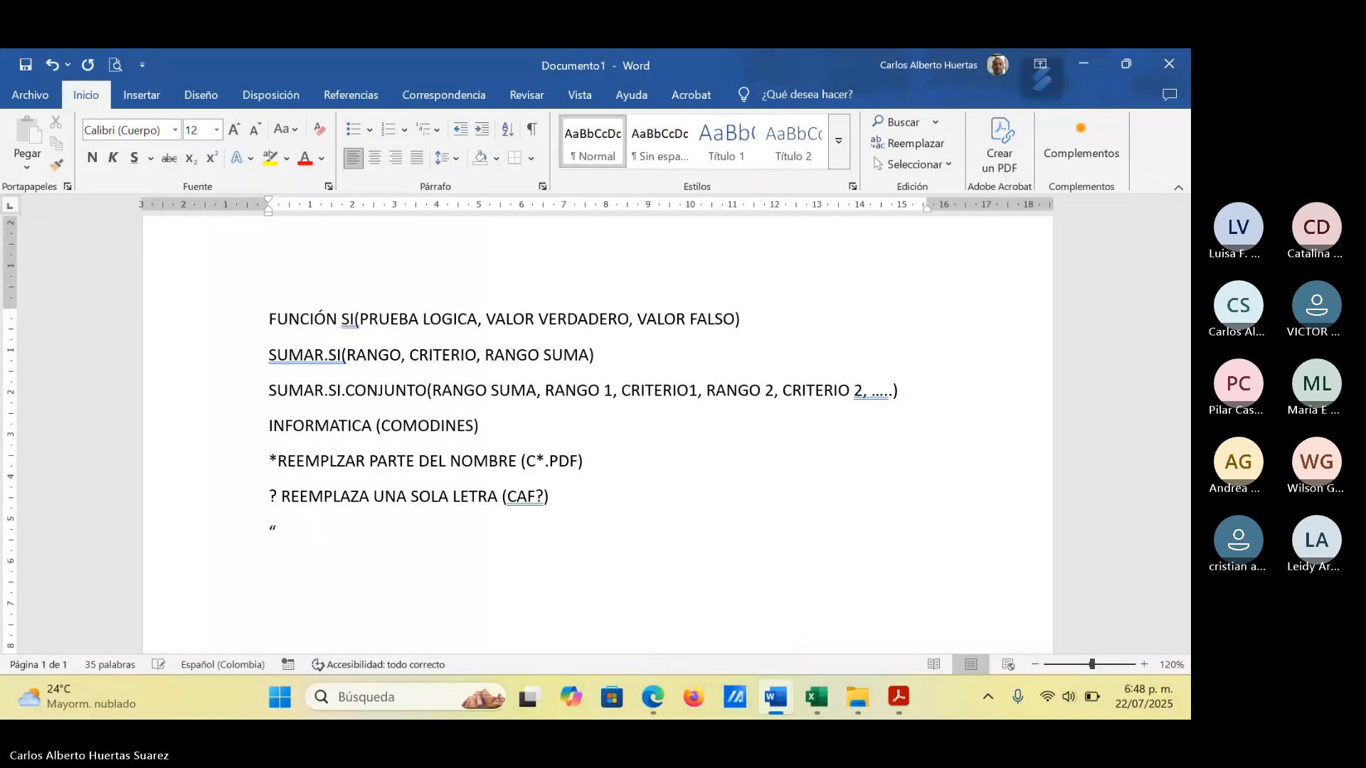
{"action": "type", "text": "        \""}
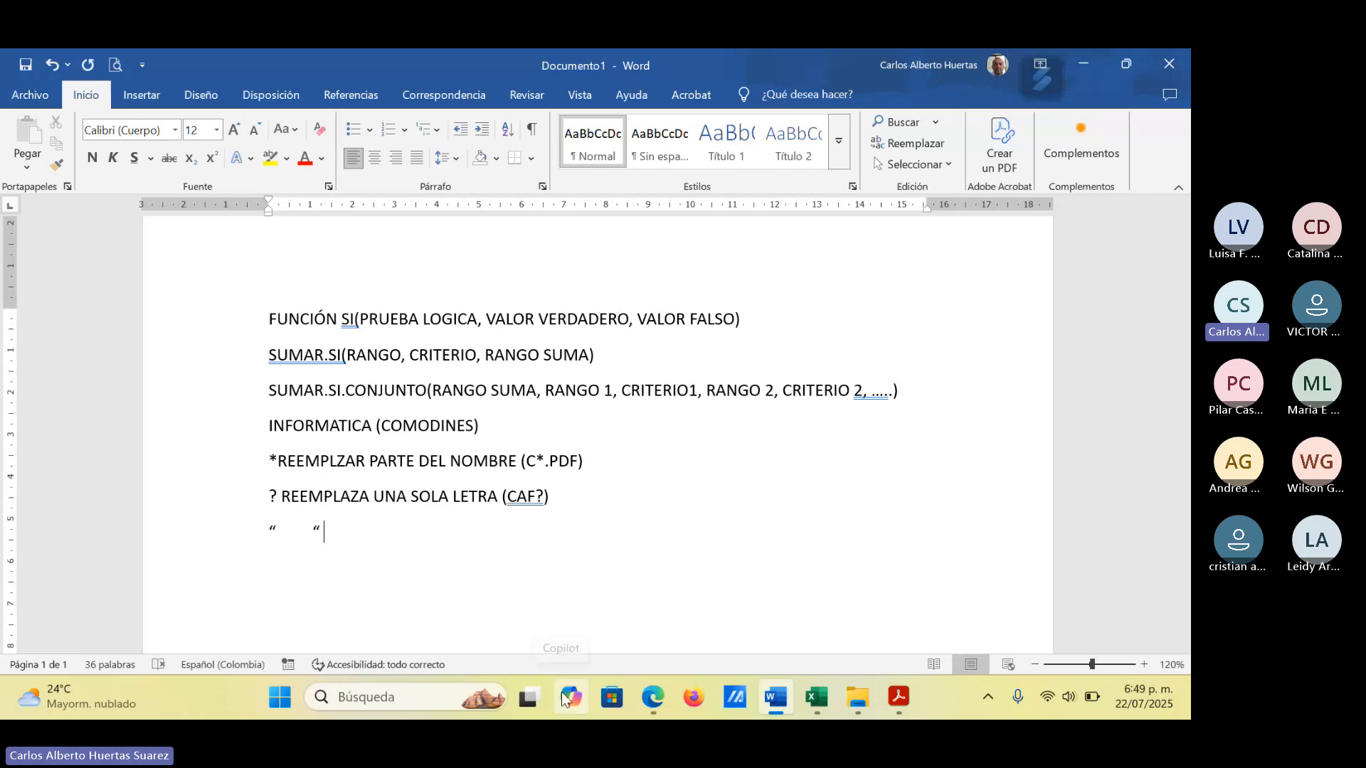
{"action": "mouse_move", "coordinate": [653, 703]}
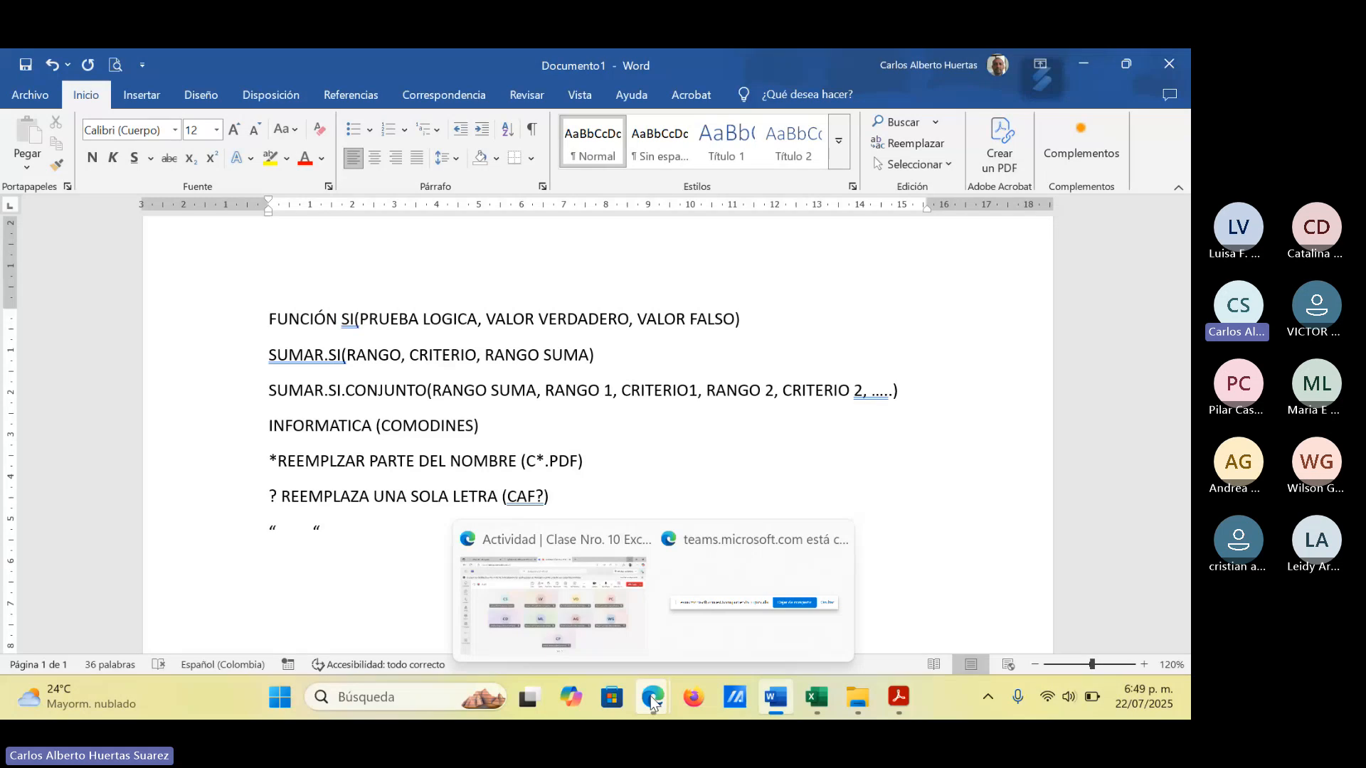
{"action": "left_click", "coordinate": [555, 605]}
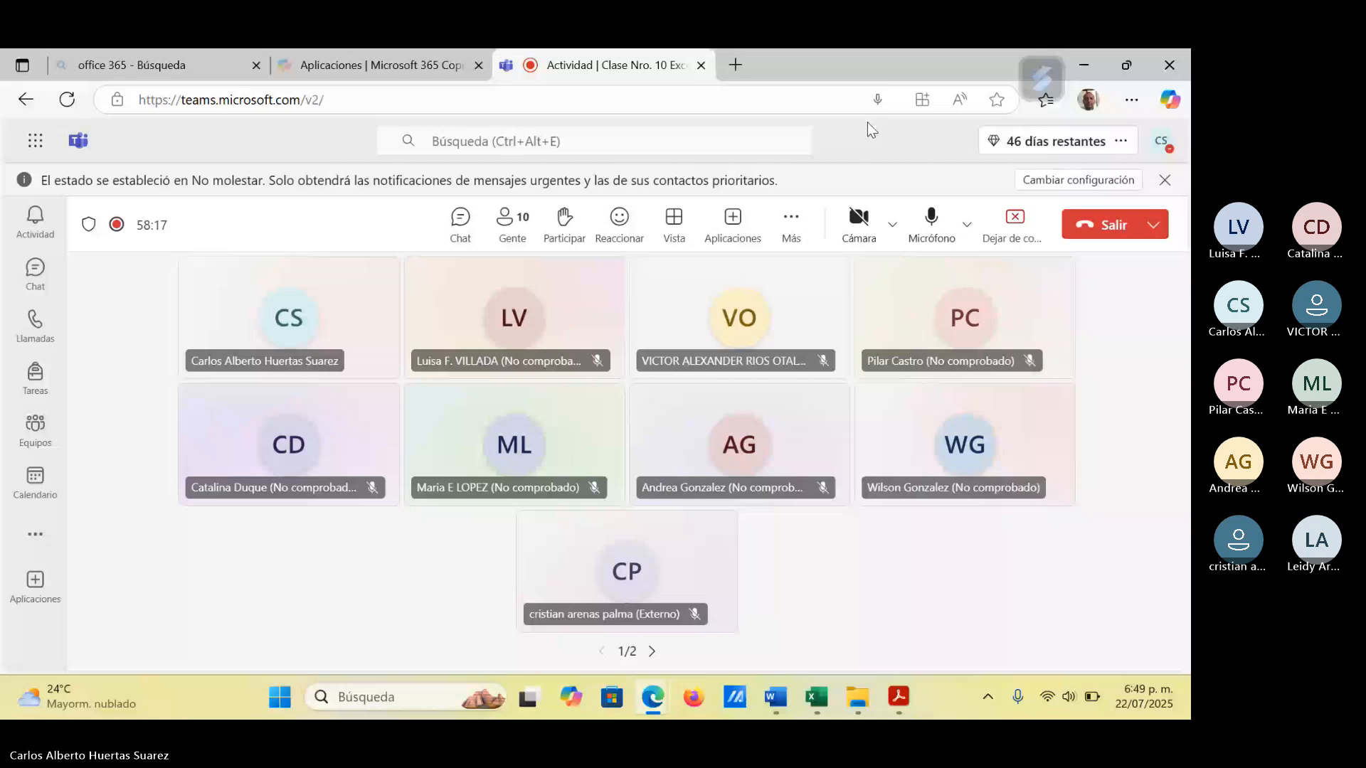
{"action": "key", "text": "ctrl+t"}
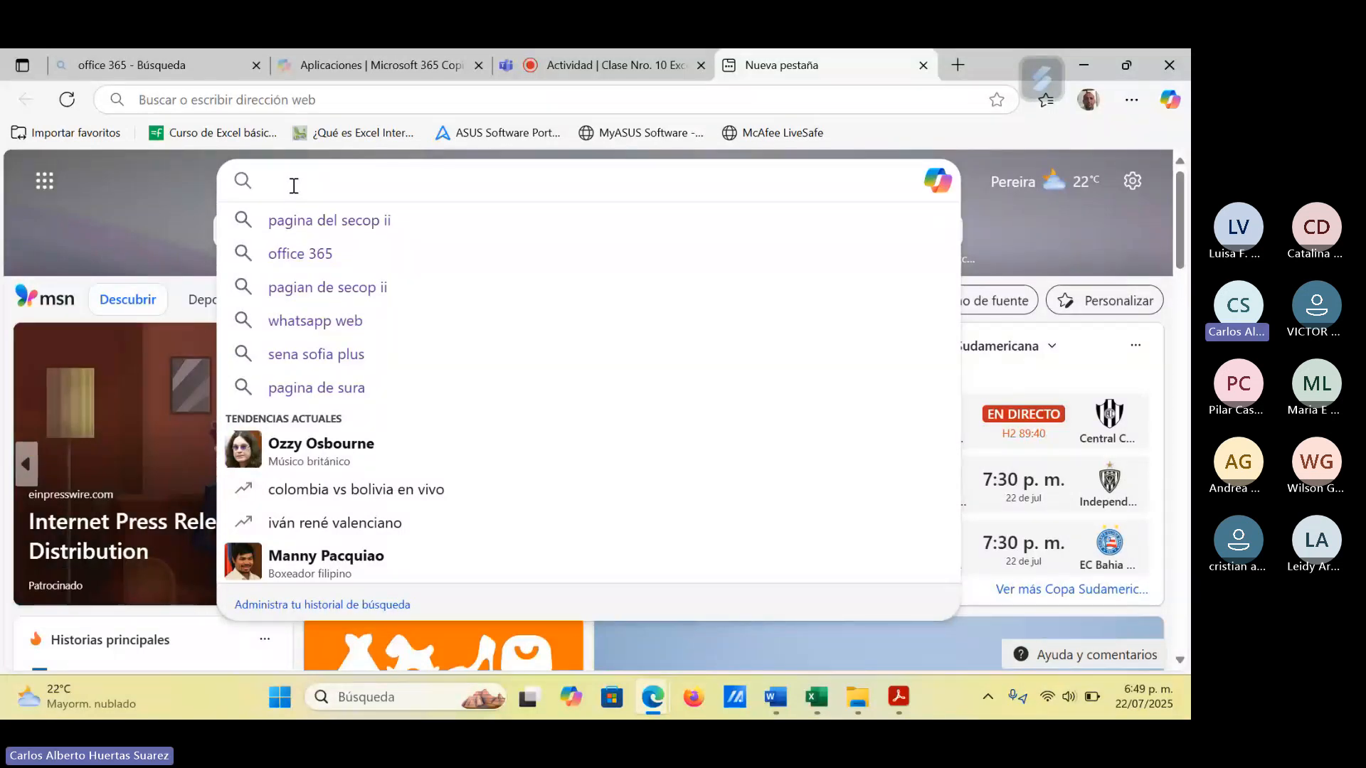
{"action": "left_click", "coordinate": [924, 65]}
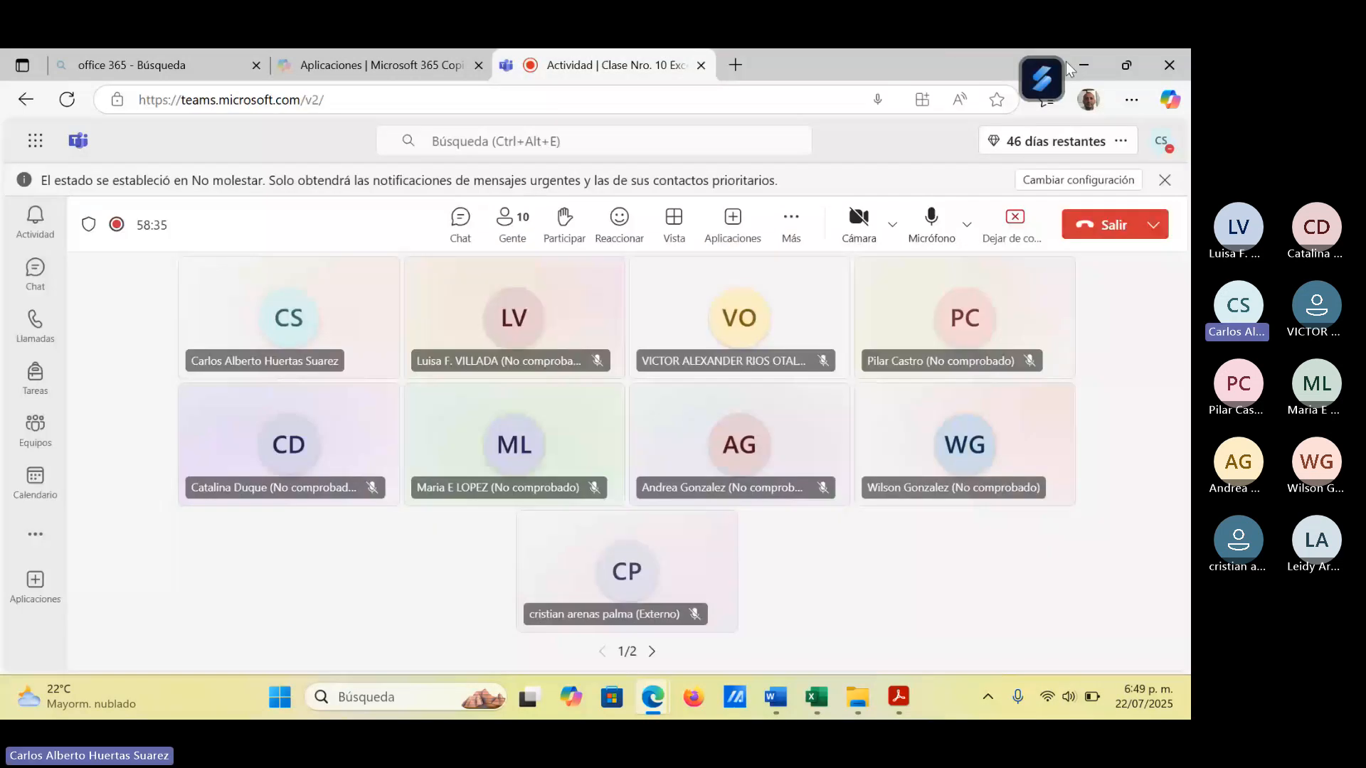
{"action": "left_click", "coordinate": [1073, 64]}
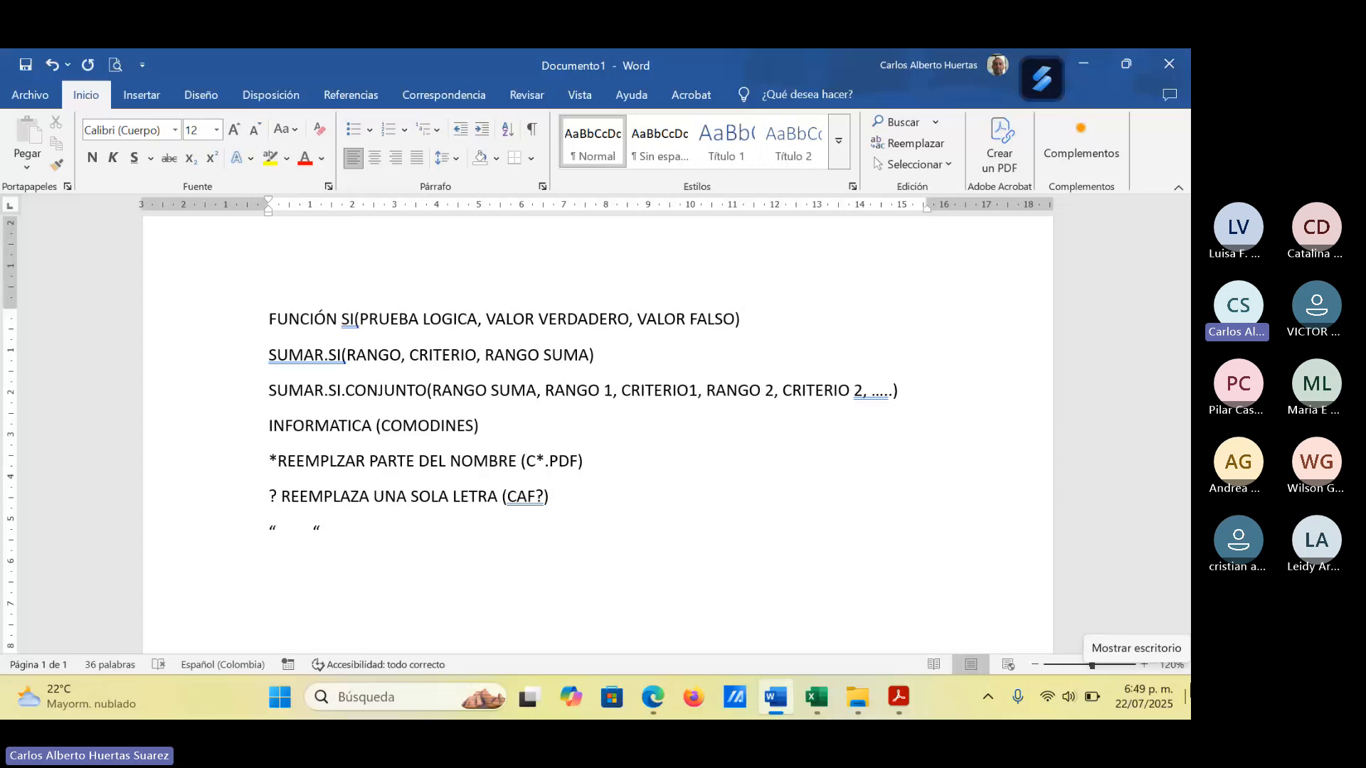
Step: Write "como se prepara una paella" between the quotation marks and remove the surplus spaces before the closing mark
{"action": "type", "text": "como"}
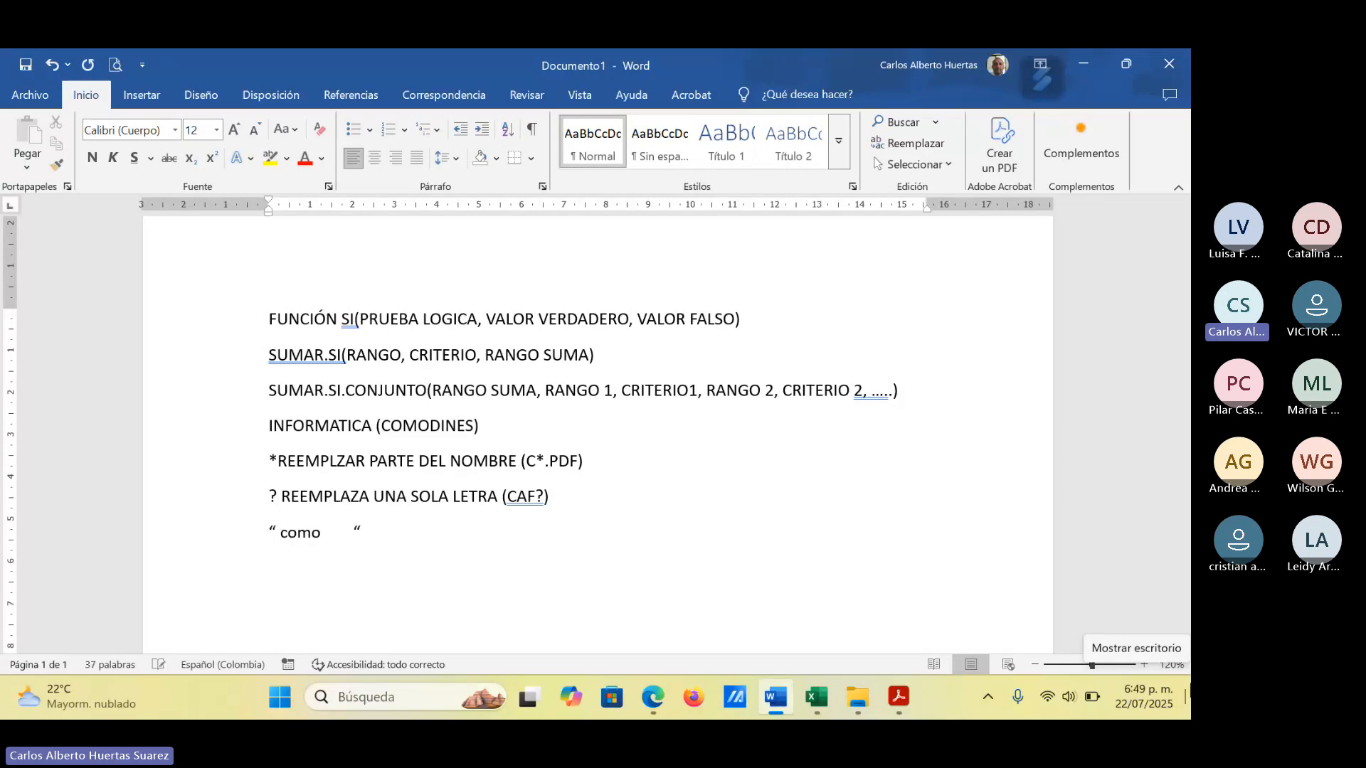
{"action": "type", "text": " se prepara una ap "}
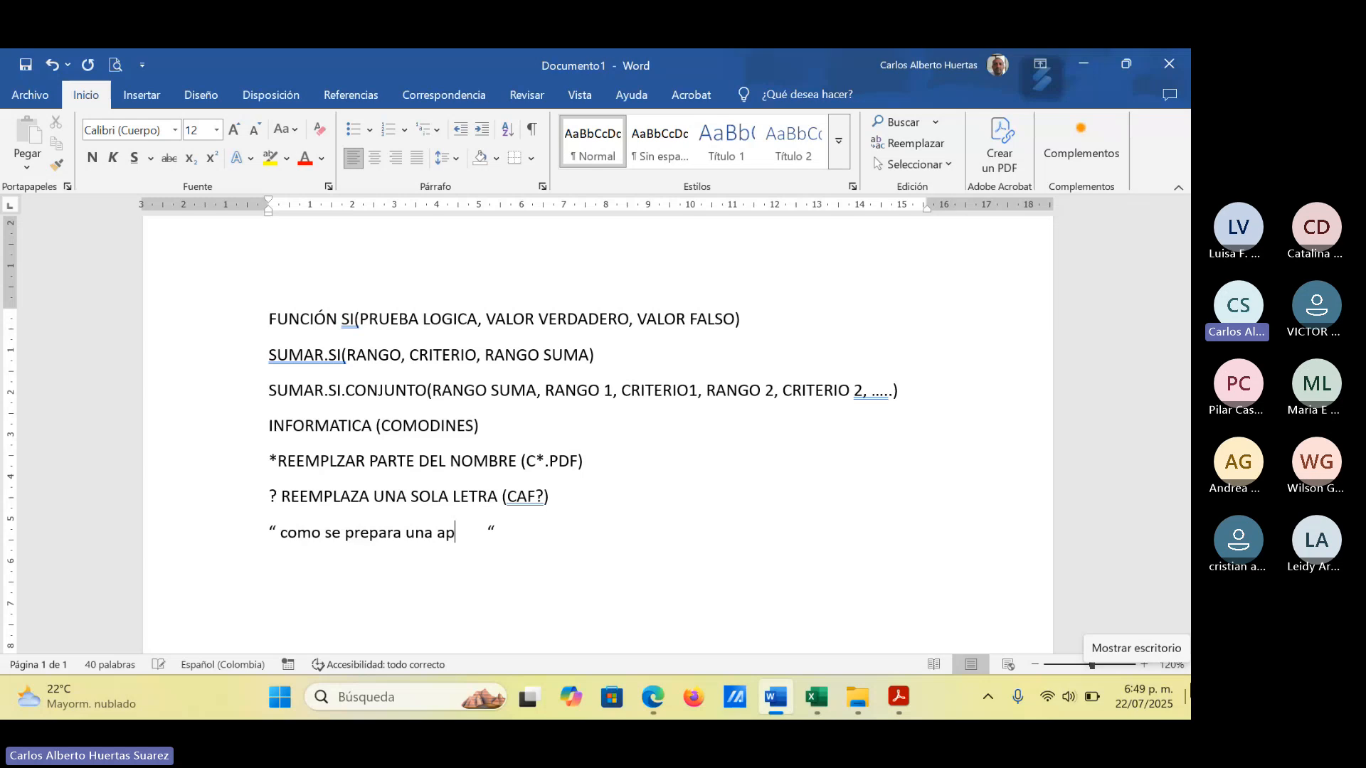
{"action": "type", "text": "ell"}
{"action": "key", "text": "BackSpace"}
{"action": "key", "text": "BackSpace"}
{"action": "key", "text": "BackSpace"}
{"action": "key", "text": "BackSpace"}
{"action": "key", "text": "BackSpace"}
{"action": "type", "text": "p"}
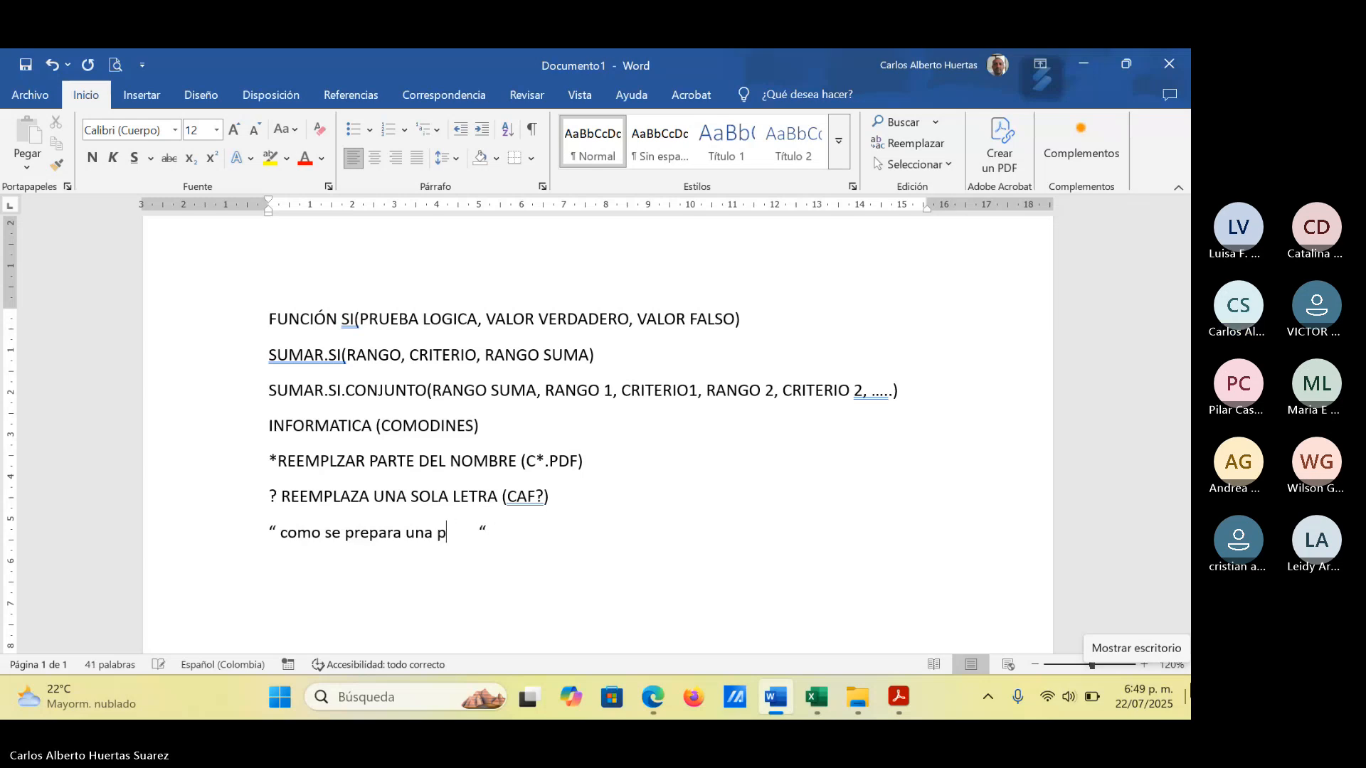
{"action": "type", "text": "aella"}
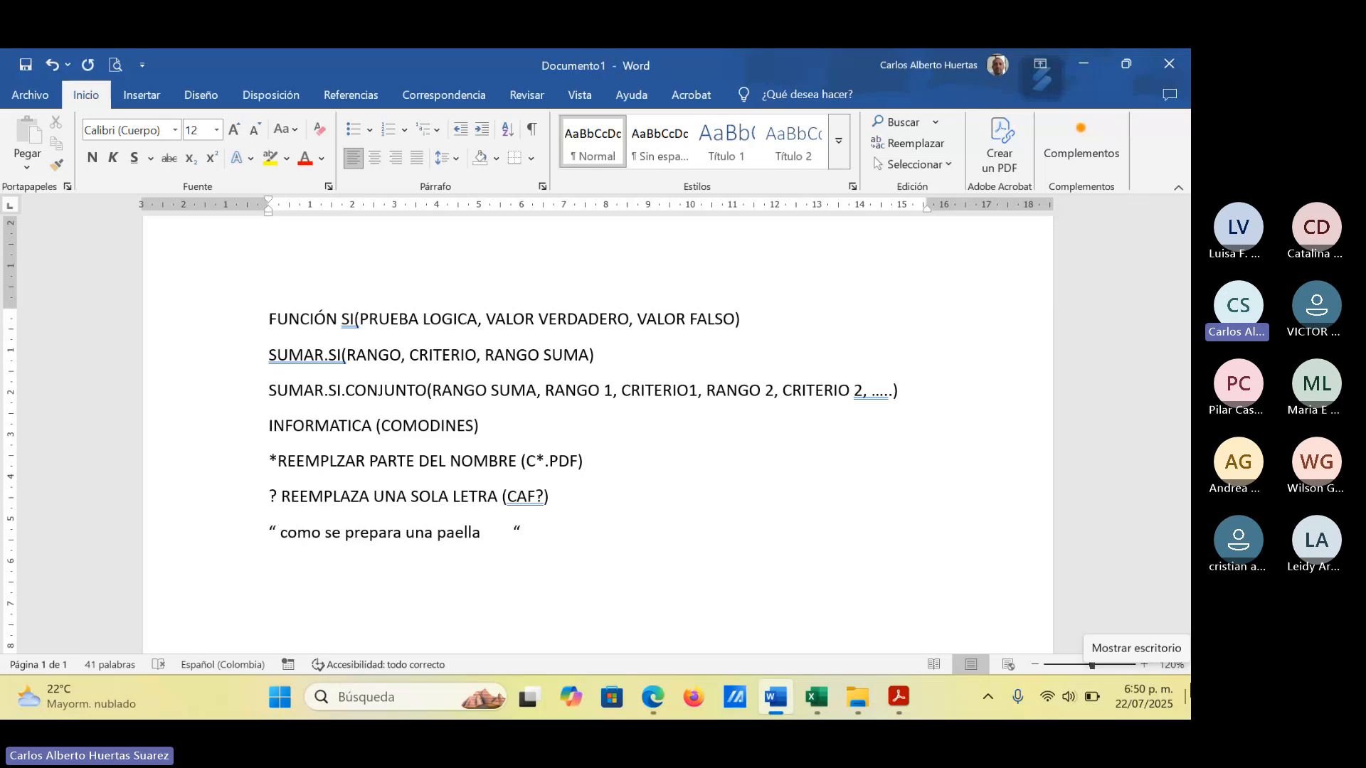
{"action": "key", "text": "Delete"}
{"action": "key", "text": "Delete"}
{"action": "key", "text": "Delete"}
{"action": "key", "text": "Delete"}
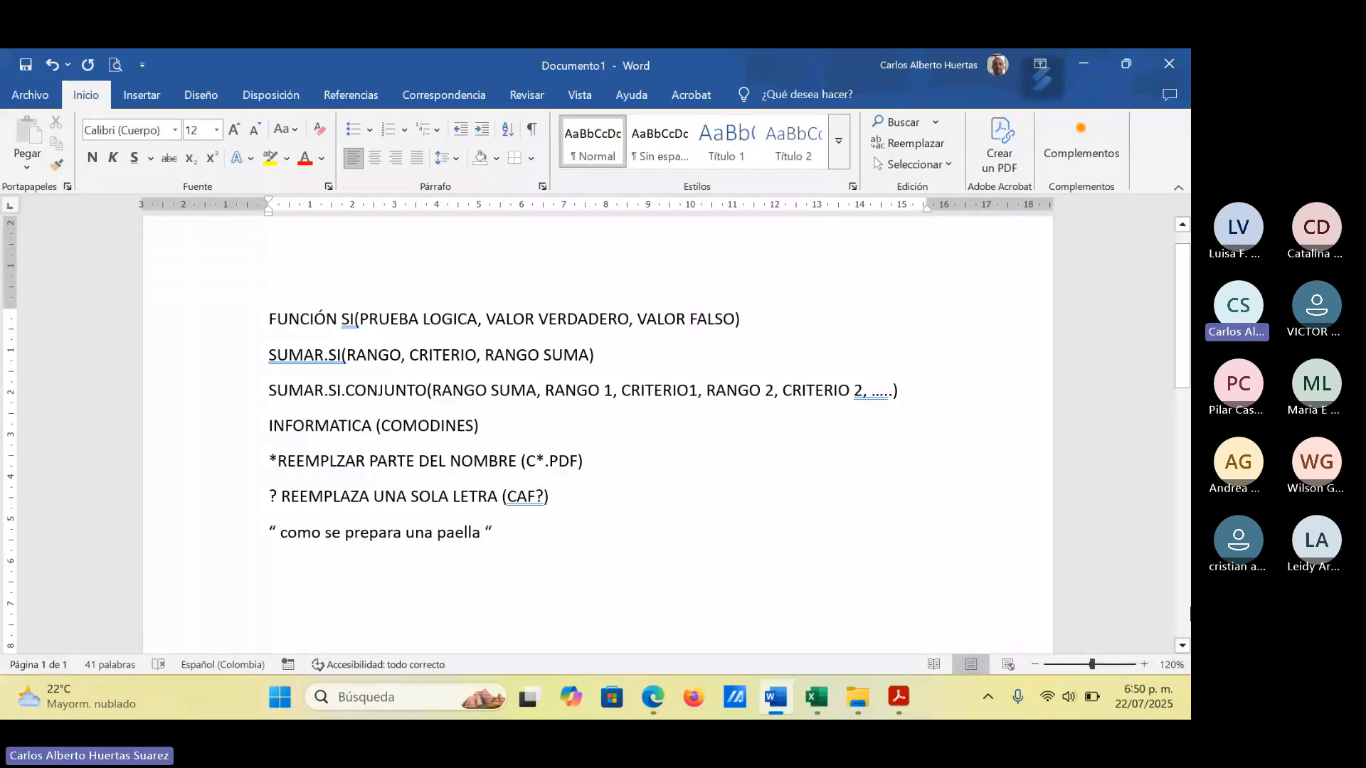
Step: Insert plus signs between the words of the quoted phrase so it reads "como+ se+ prepara +una+ paella"
{"action": "type", "text": "+"}
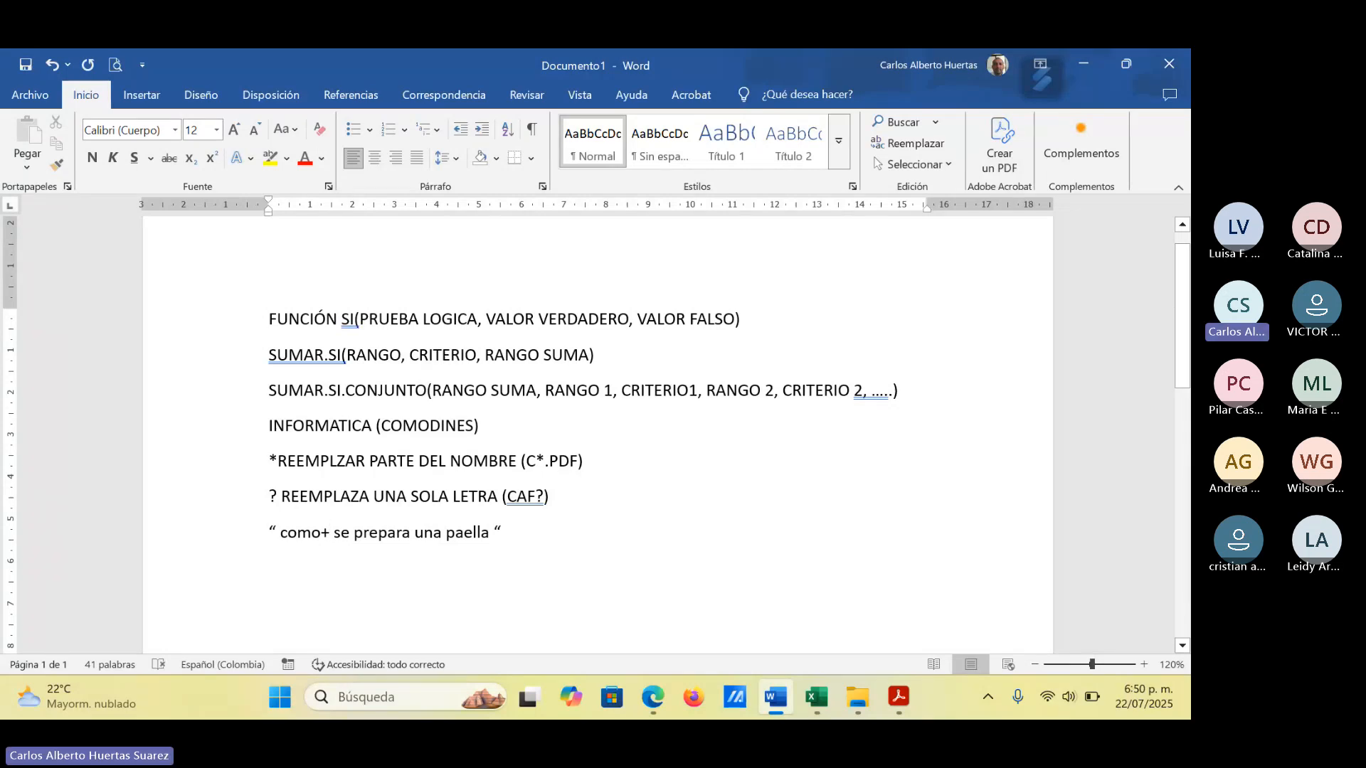
{"action": "type", "text": "+"}
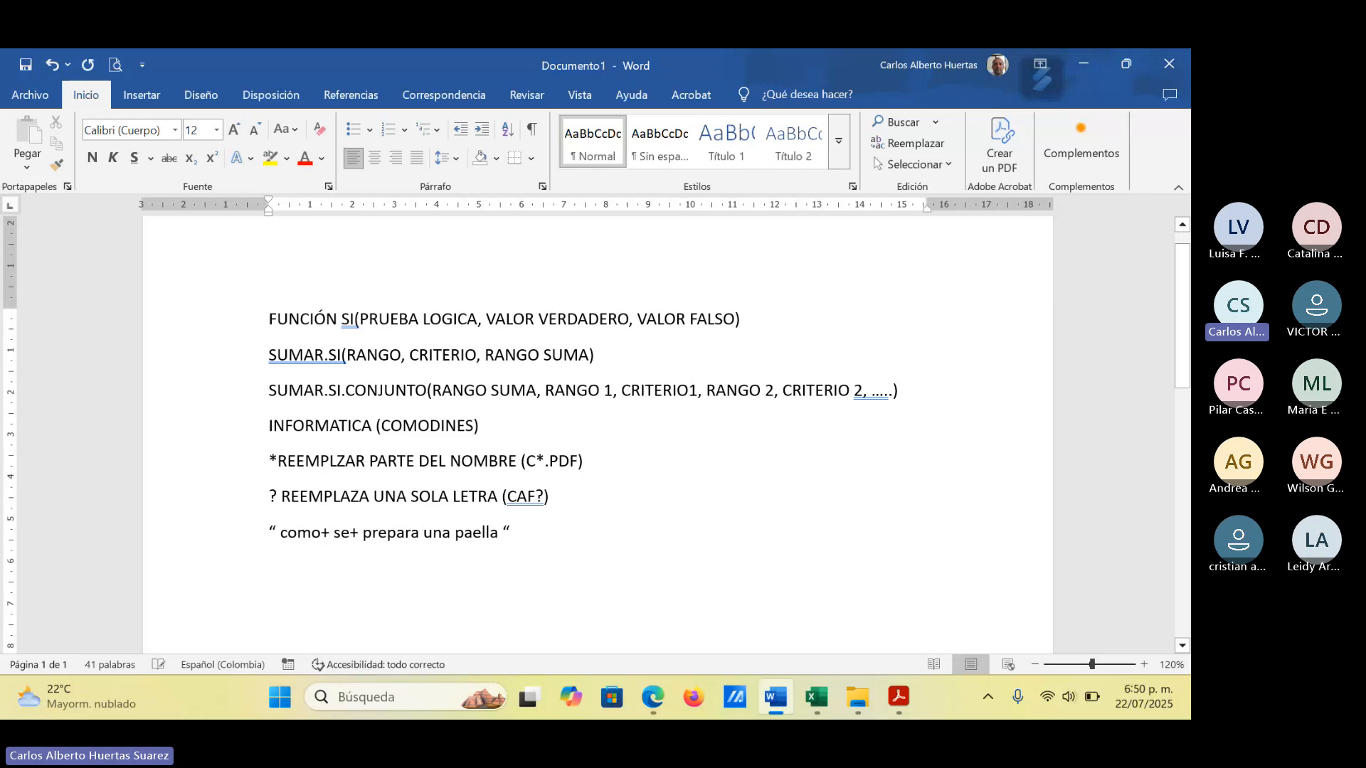
{"action": "type", "text": "+"}
{"action": "type", "text": "+"}
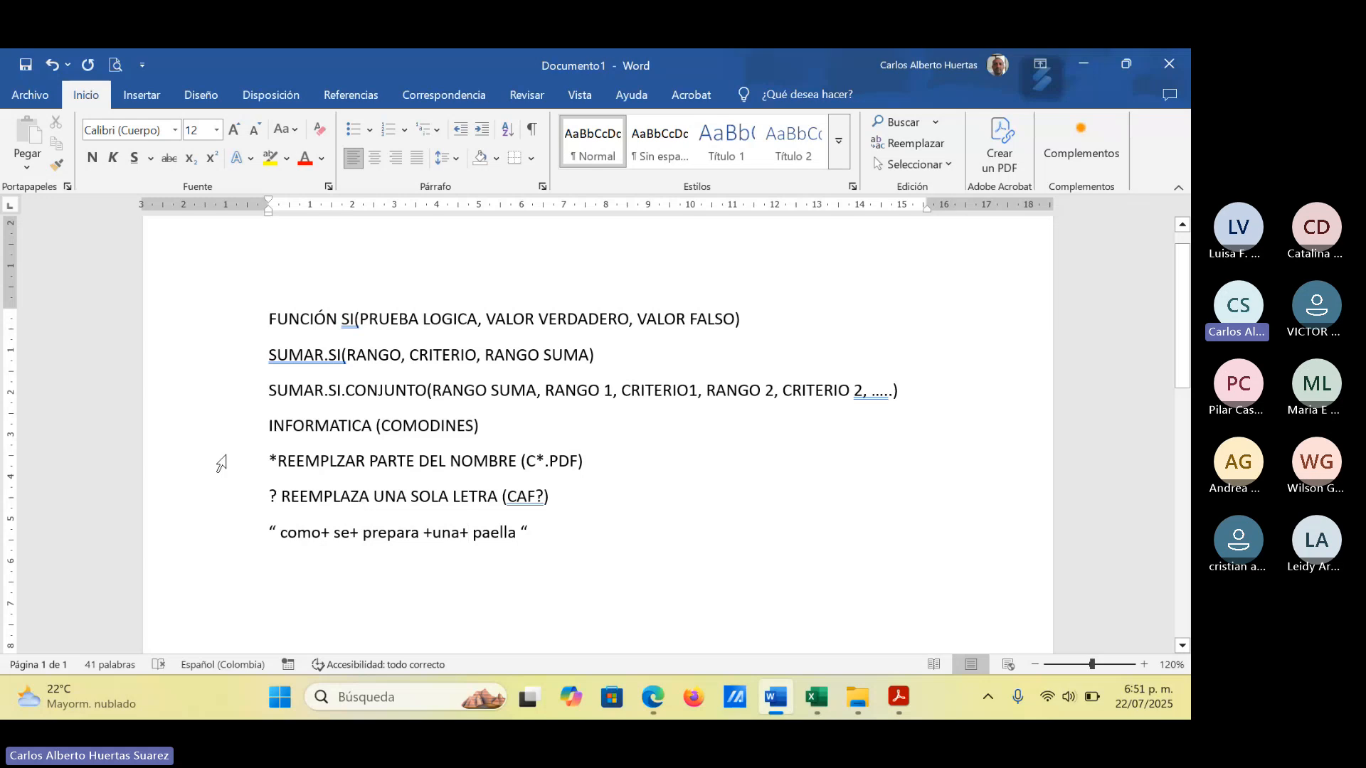
Step: Highlight the asterisk note and the question mark note in turn, and switch back to the payroll workbook in Excel
{"action": "left_click", "coordinate": [241, 464]}
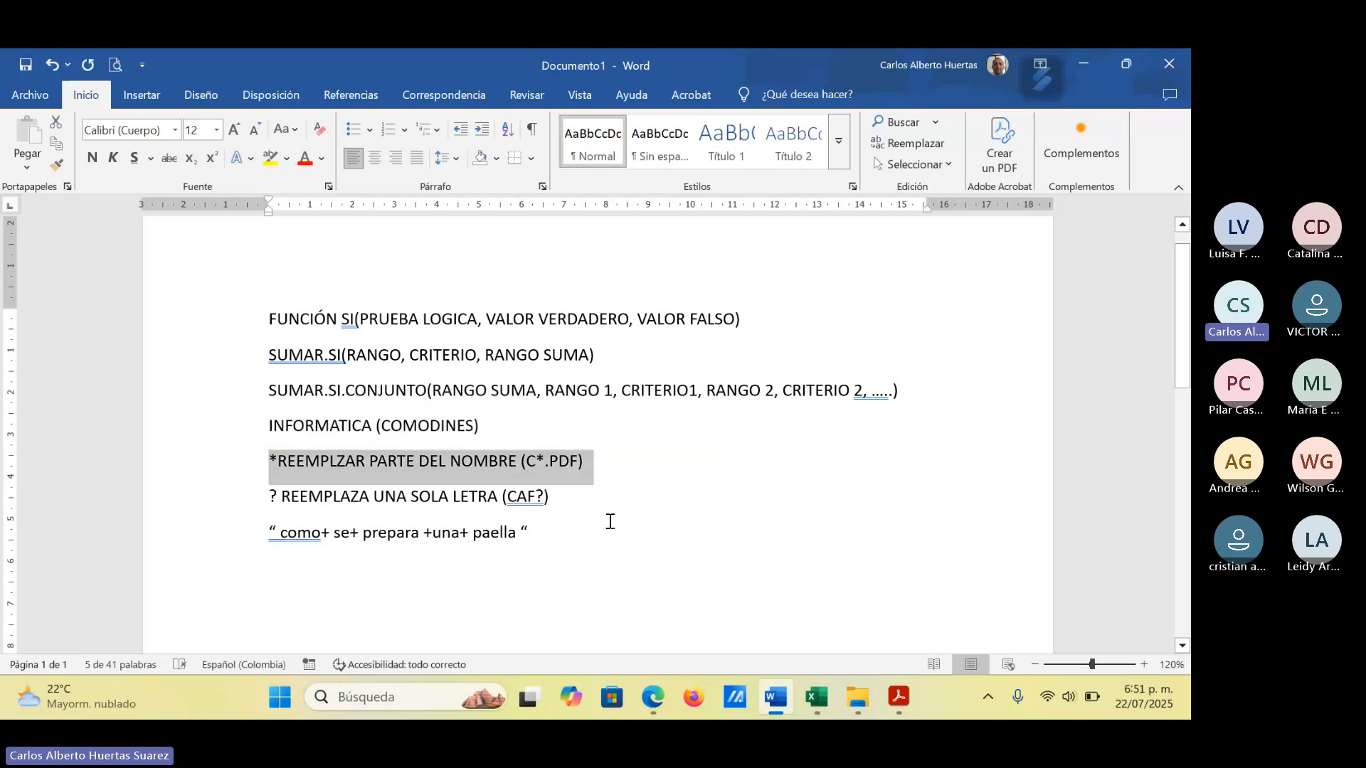
{"action": "left_click", "coordinate": [226, 499]}
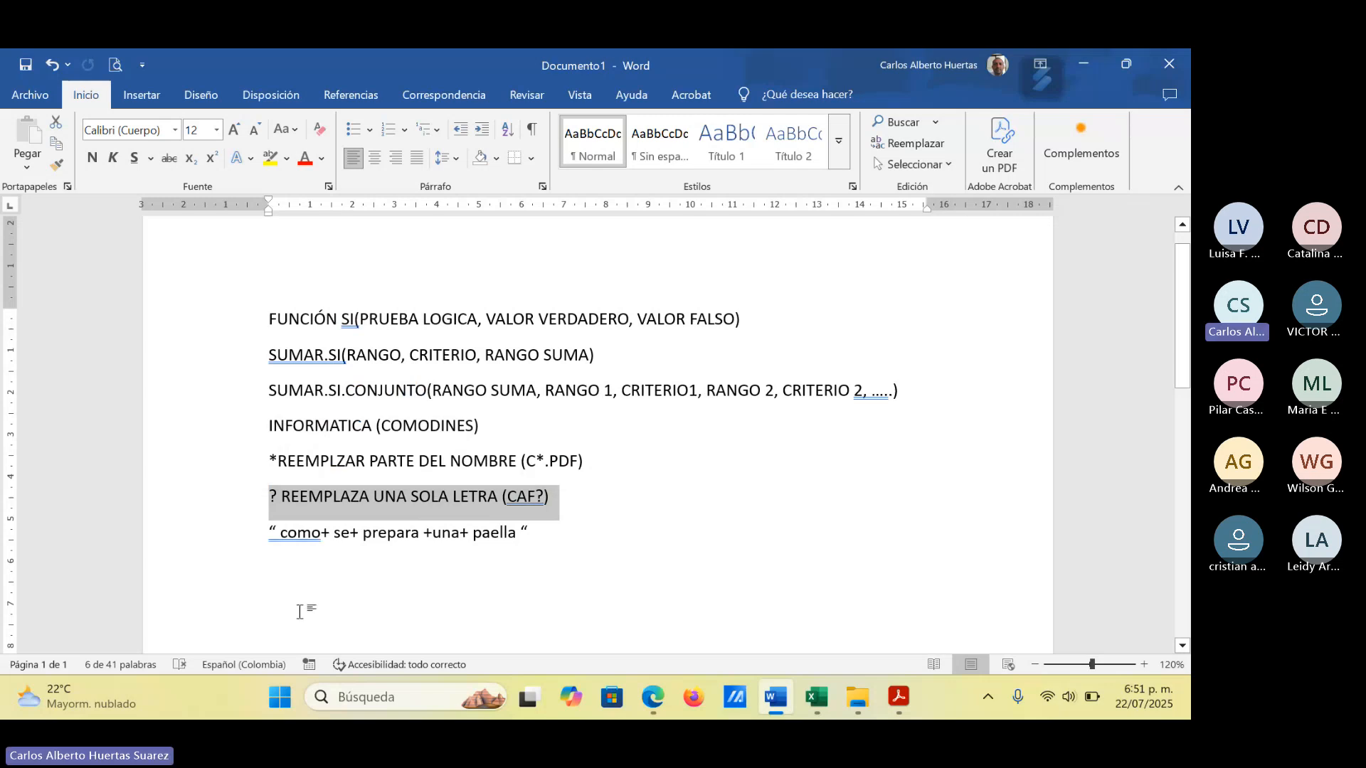
{"action": "left_click", "coordinate": [1079, 63]}
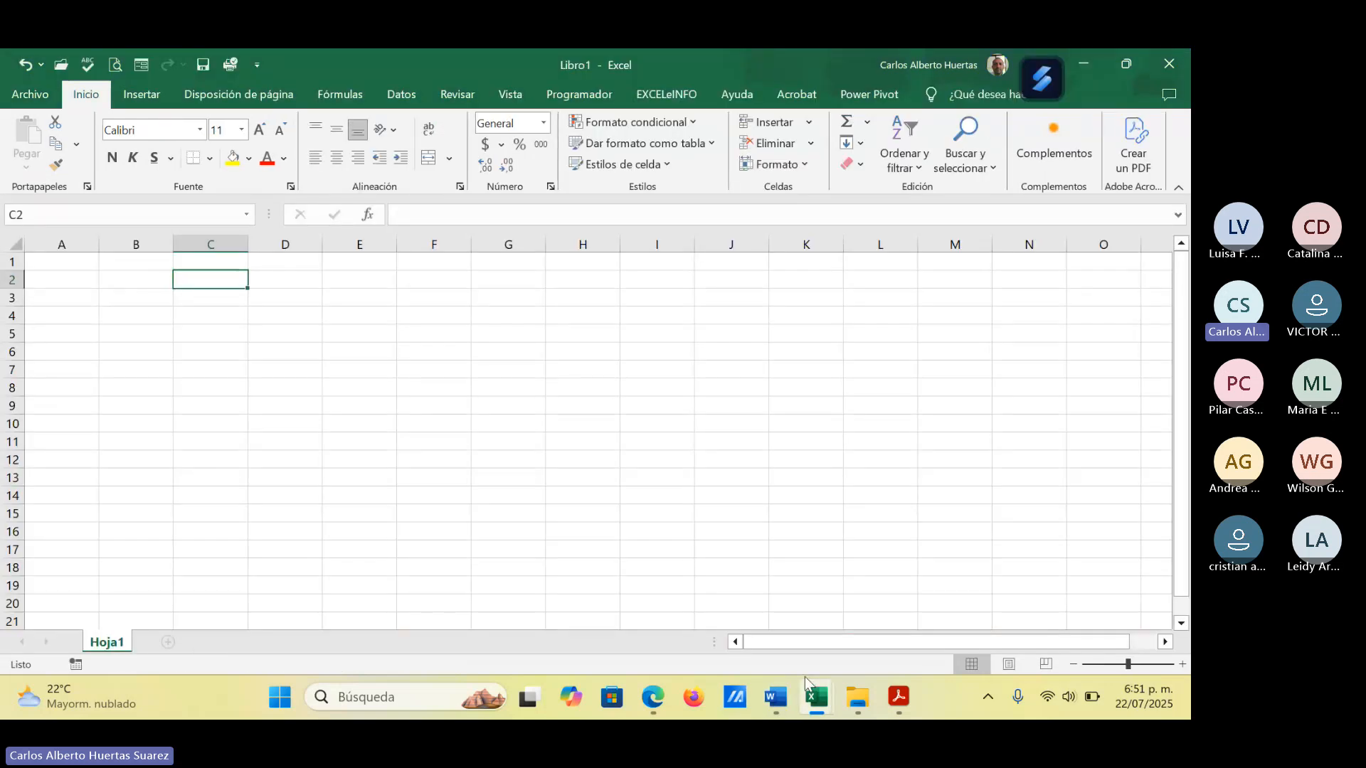
{"action": "mouse_move", "coordinate": [811, 686]}
{"action": "left_click", "coordinate": [911, 638]}
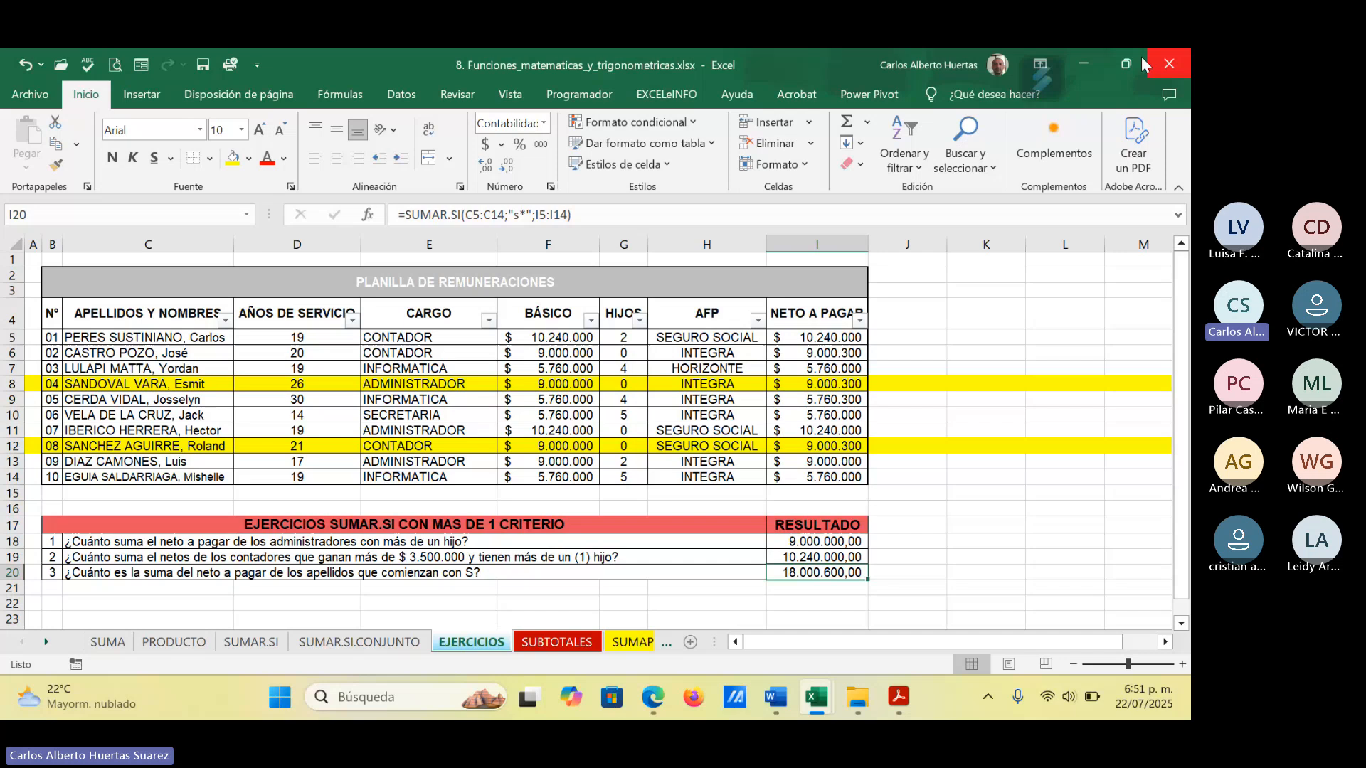
Step: Switch to the Teams meeting in the browser and look through its full participants list
{"action": "left_click", "coordinate": [1083, 64]}
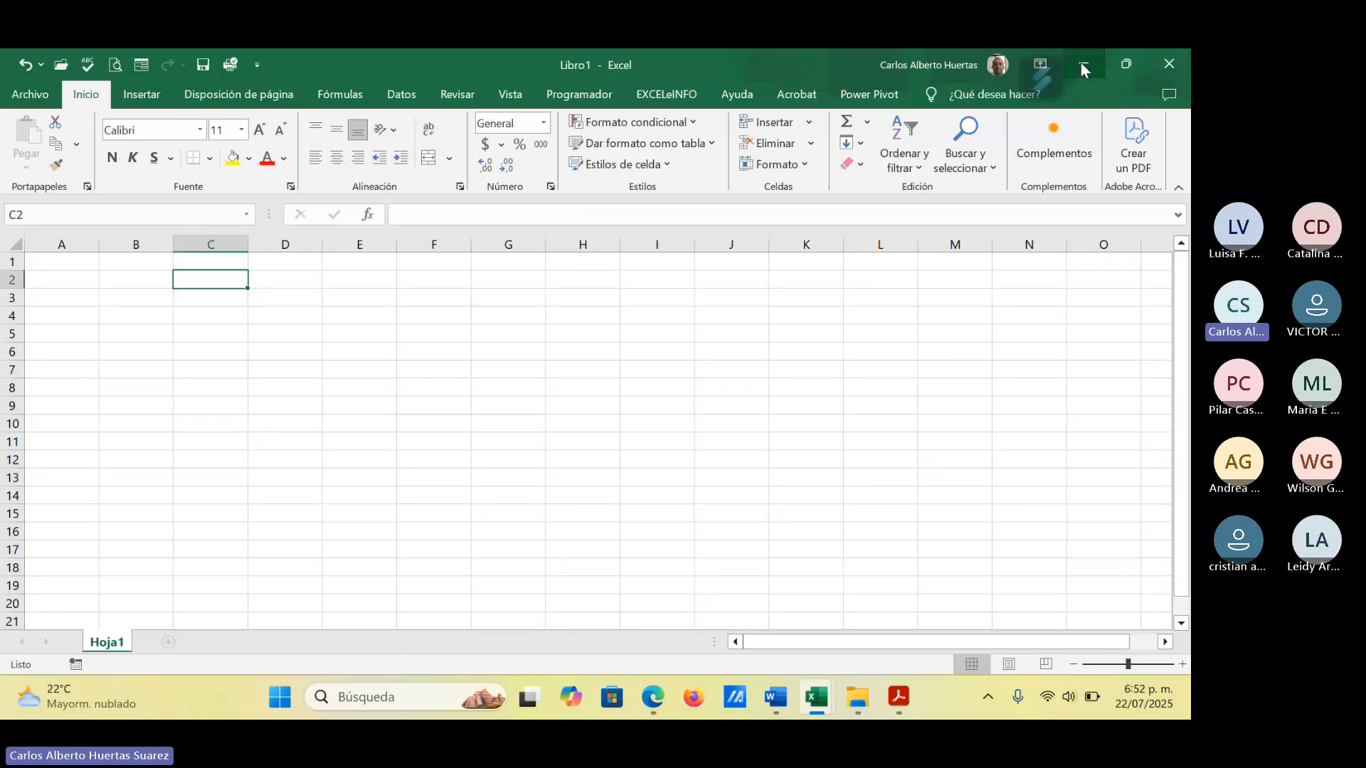
{"action": "left_click", "coordinate": [1082, 65]}
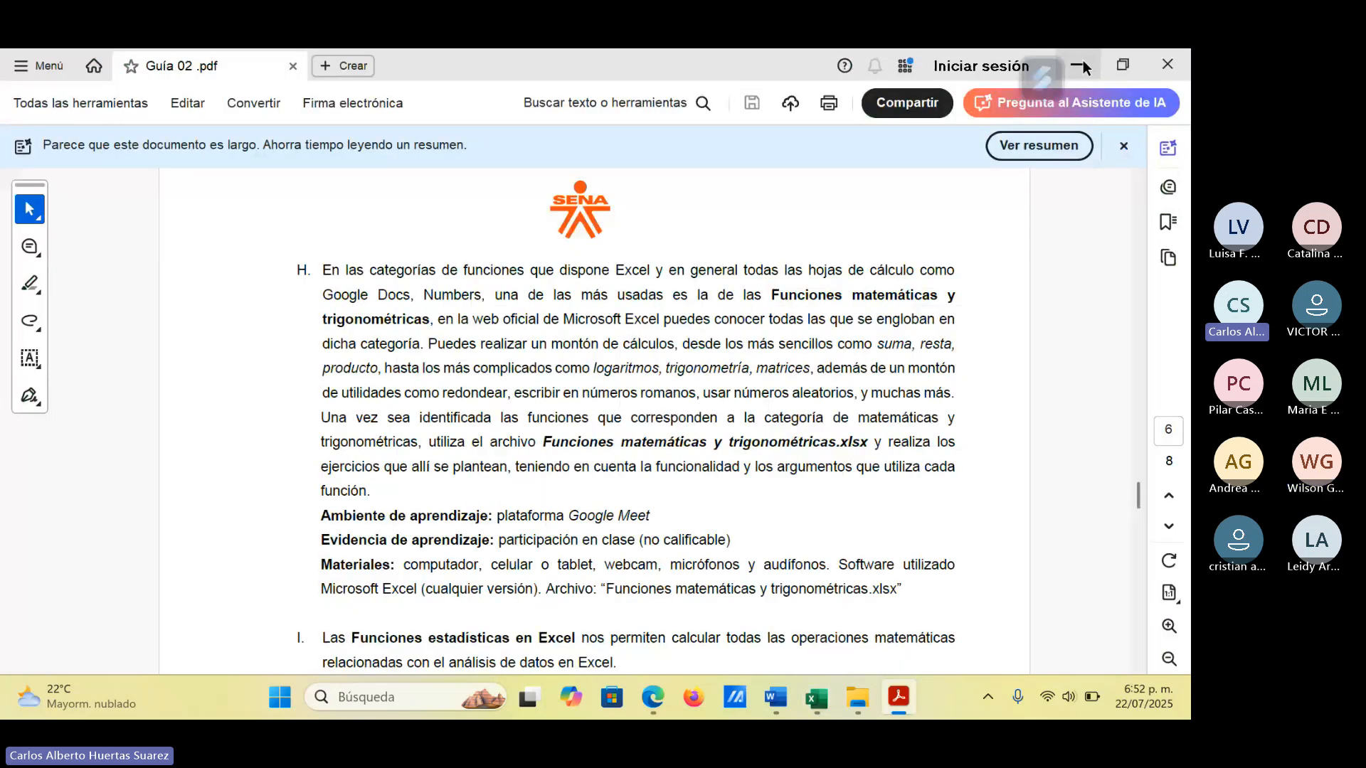
{"action": "left_click", "coordinate": [1081, 64]}
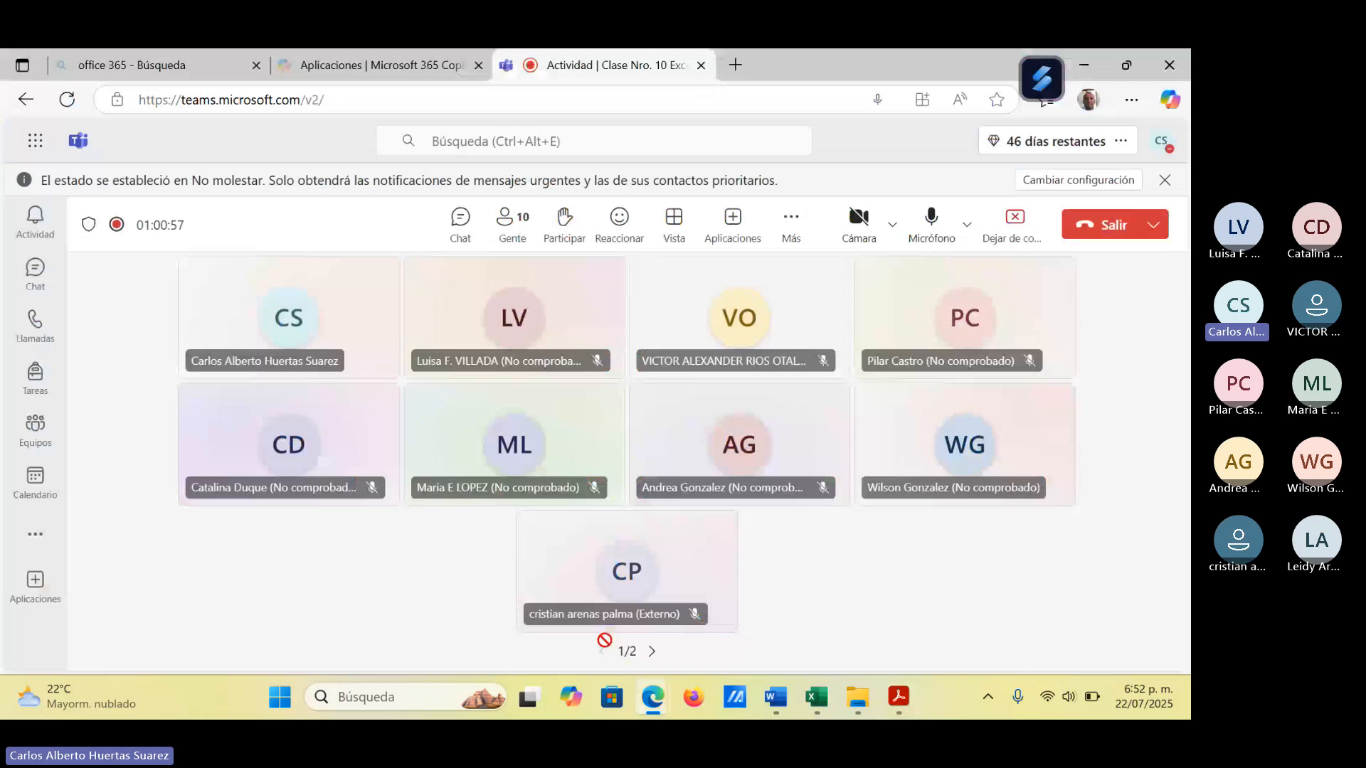
{"action": "left_click", "coordinate": [515, 218]}
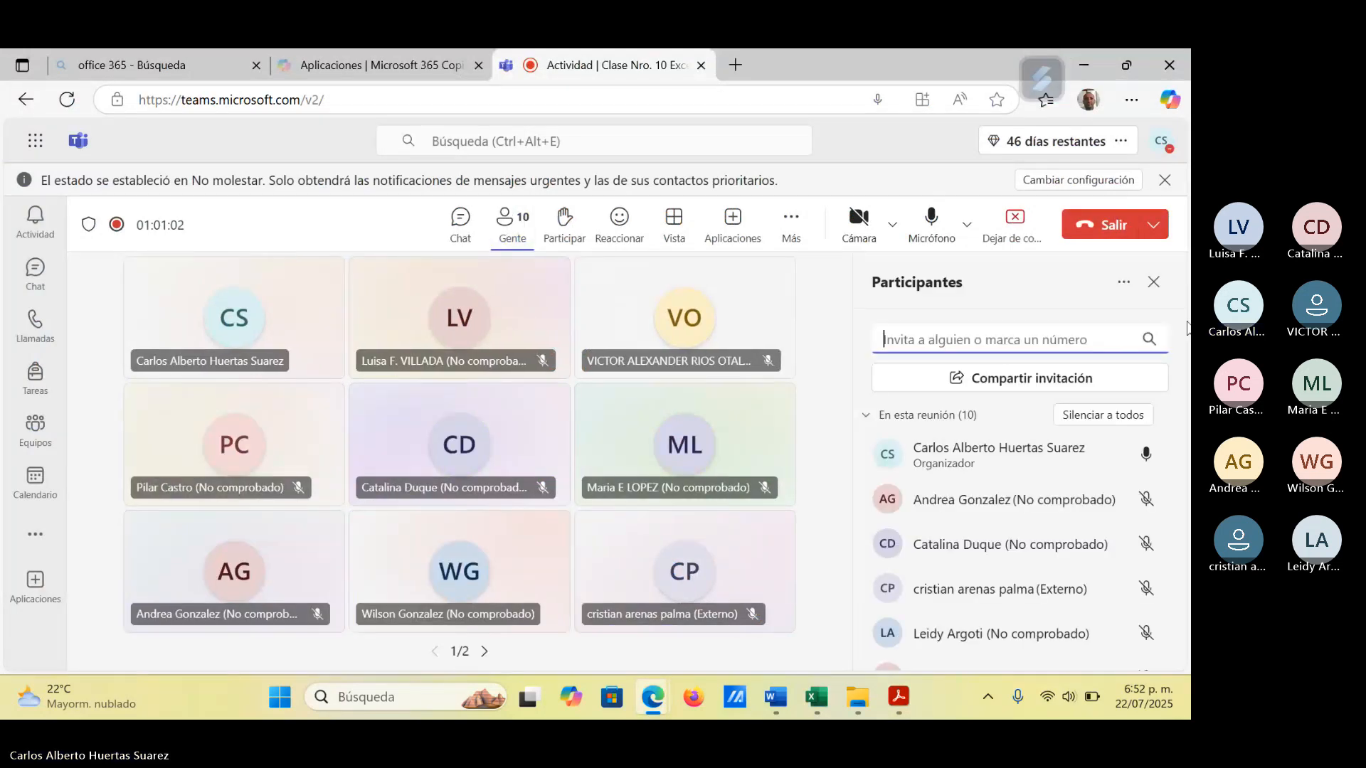
{"action": "scroll", "coordinate": [1184, 635], "scroll_direction": "down", "scroll_amount": 3}
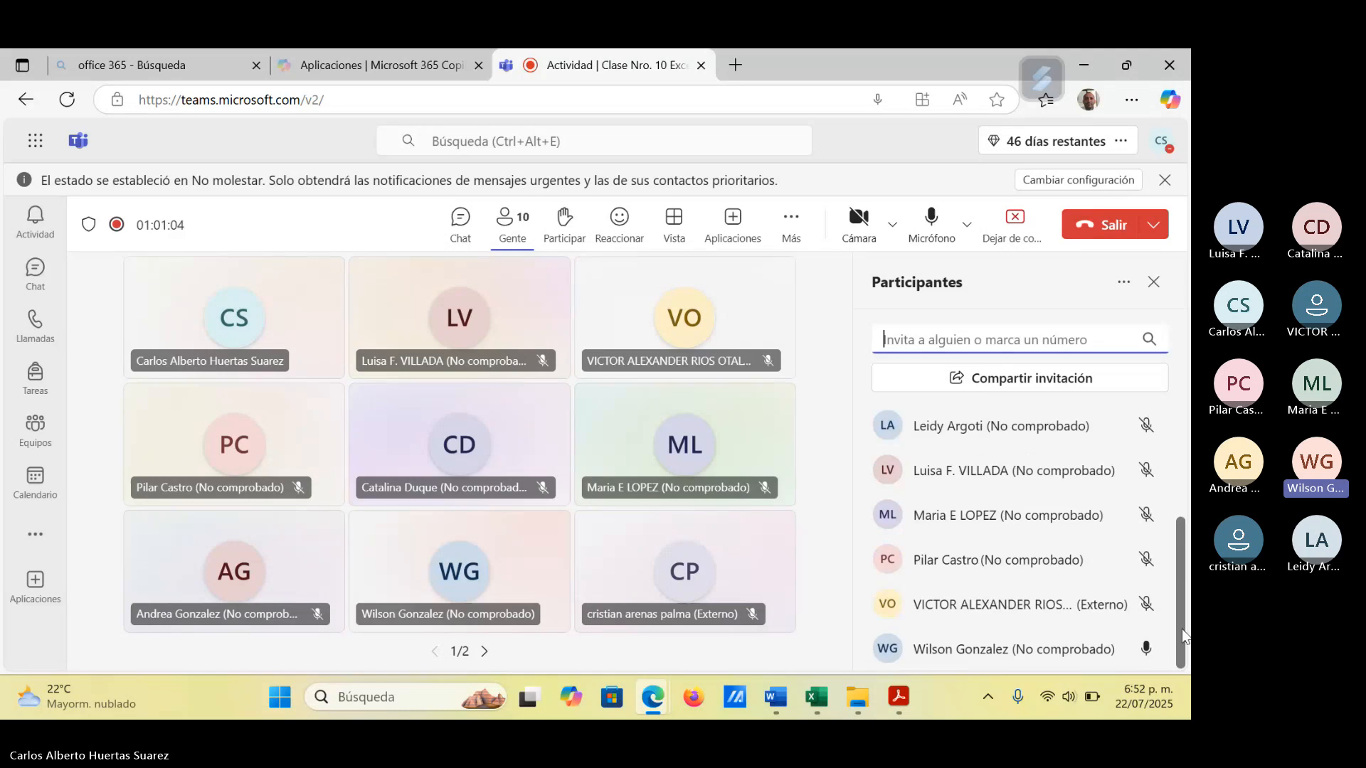
{"action": "left_click_drag", "start_coordinate": [1184, 635], "coordinate": [1189, 418]}
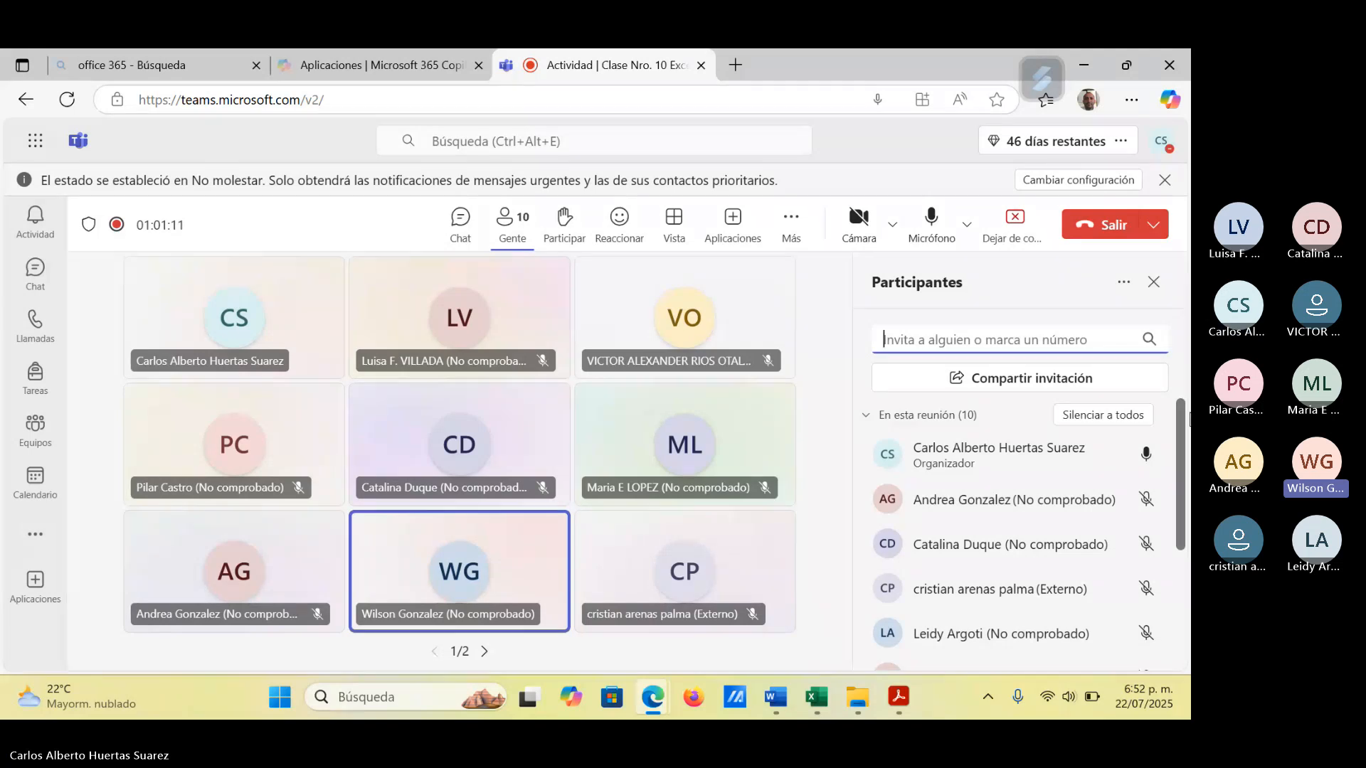
Step: Return to the payroll workbook in Excel and reopen the SUMAR.SI function arguments of I20, placed clear of the names column
{"action": "mouse_move", "coordinate": [816, 711]}
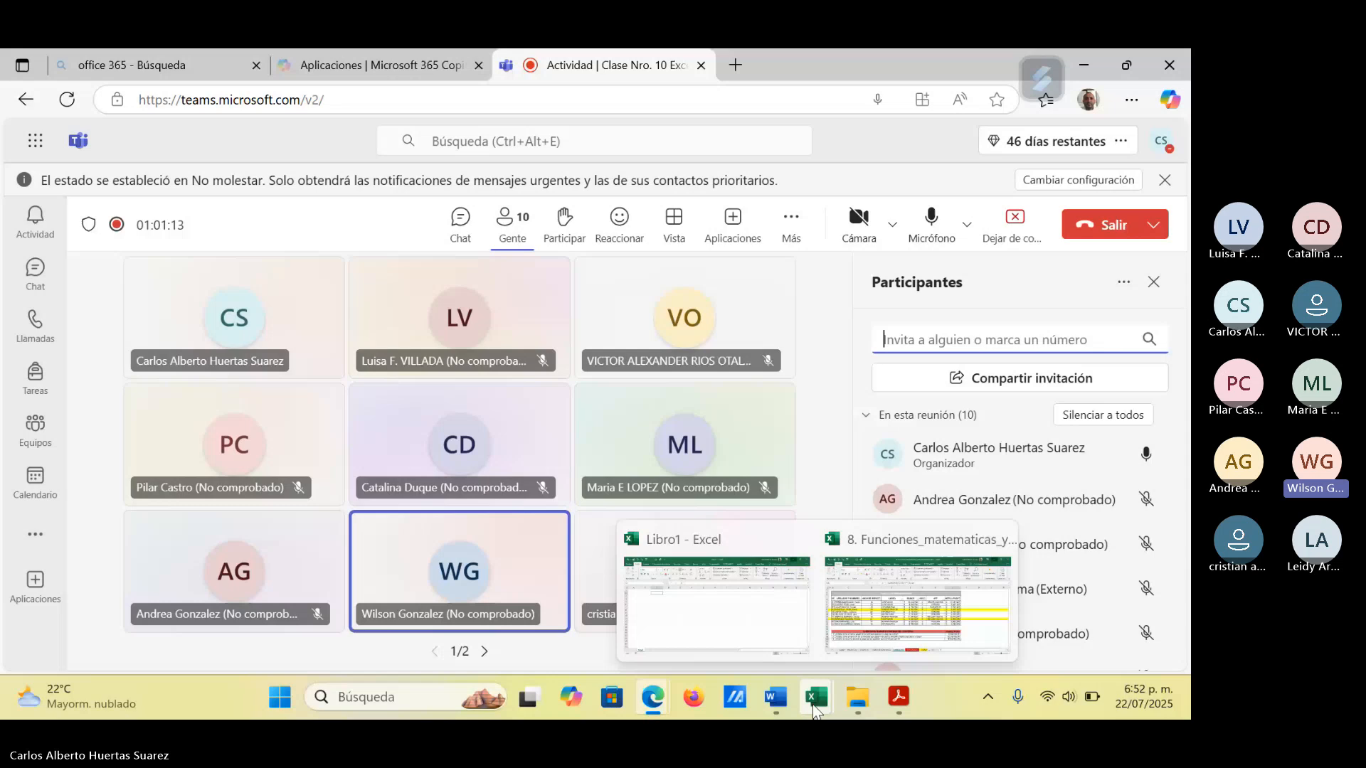
{"action": "left_click", "coordinate": [918, 605]}
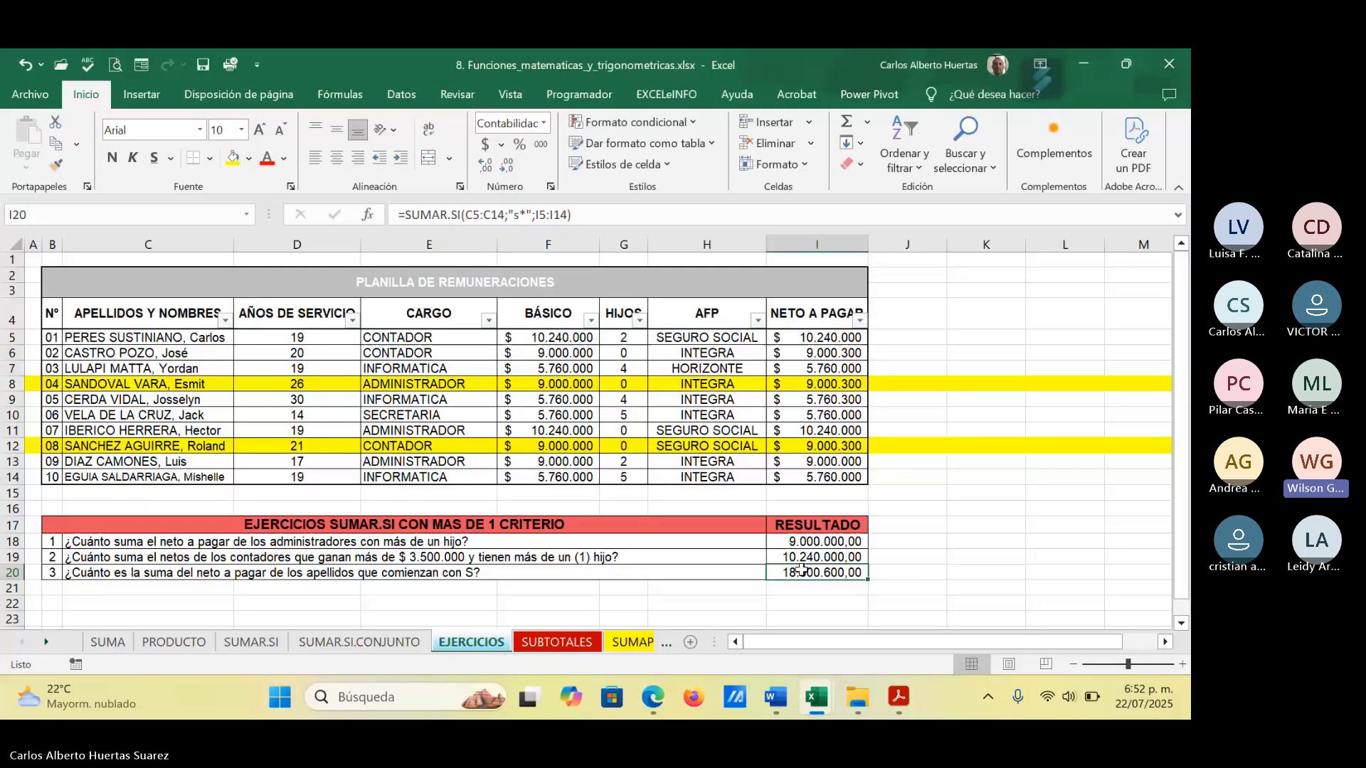
{"action": "double_click", "coordinate": [802, 570]}
{"action": "left_click", "coordinate": [368, 216]}
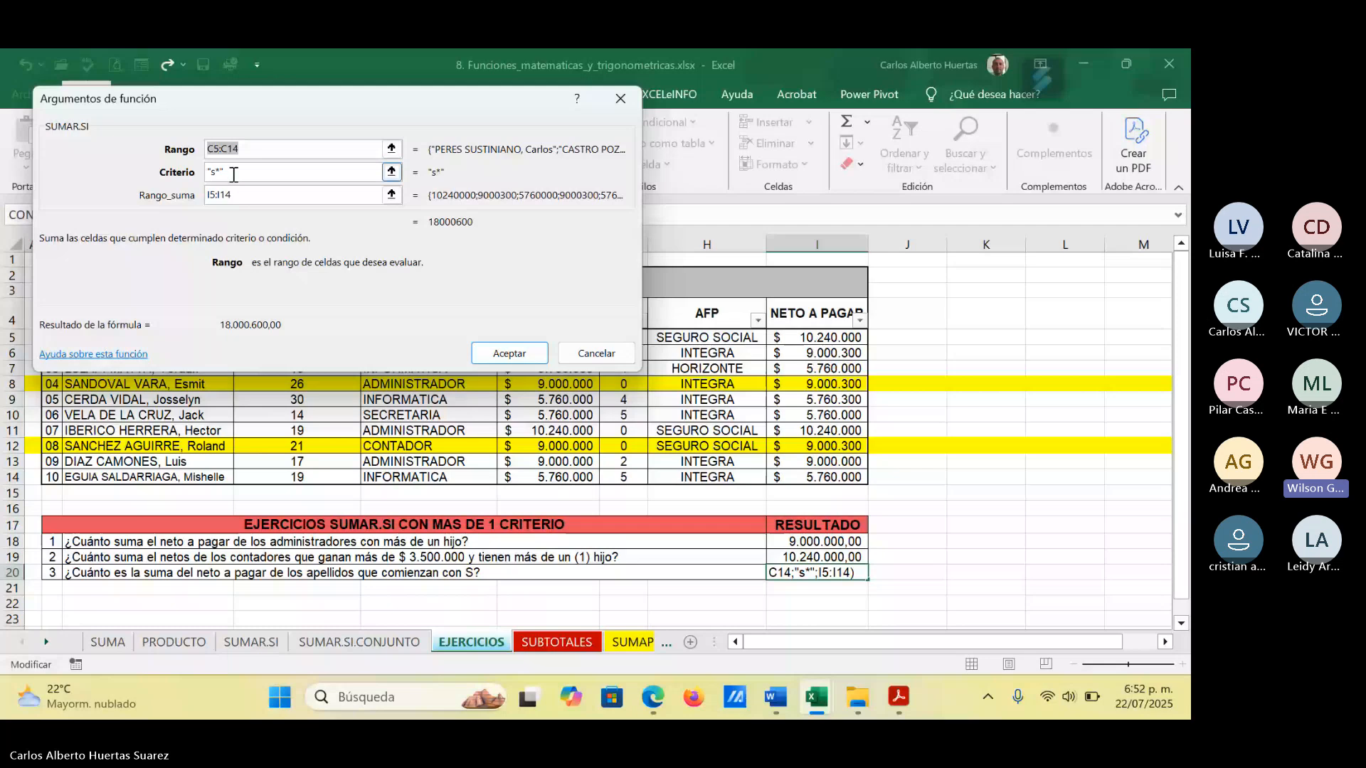
{"action": "left_click_drag", "start_coordinate": [366, 103], "coordinate": [784, 109]}
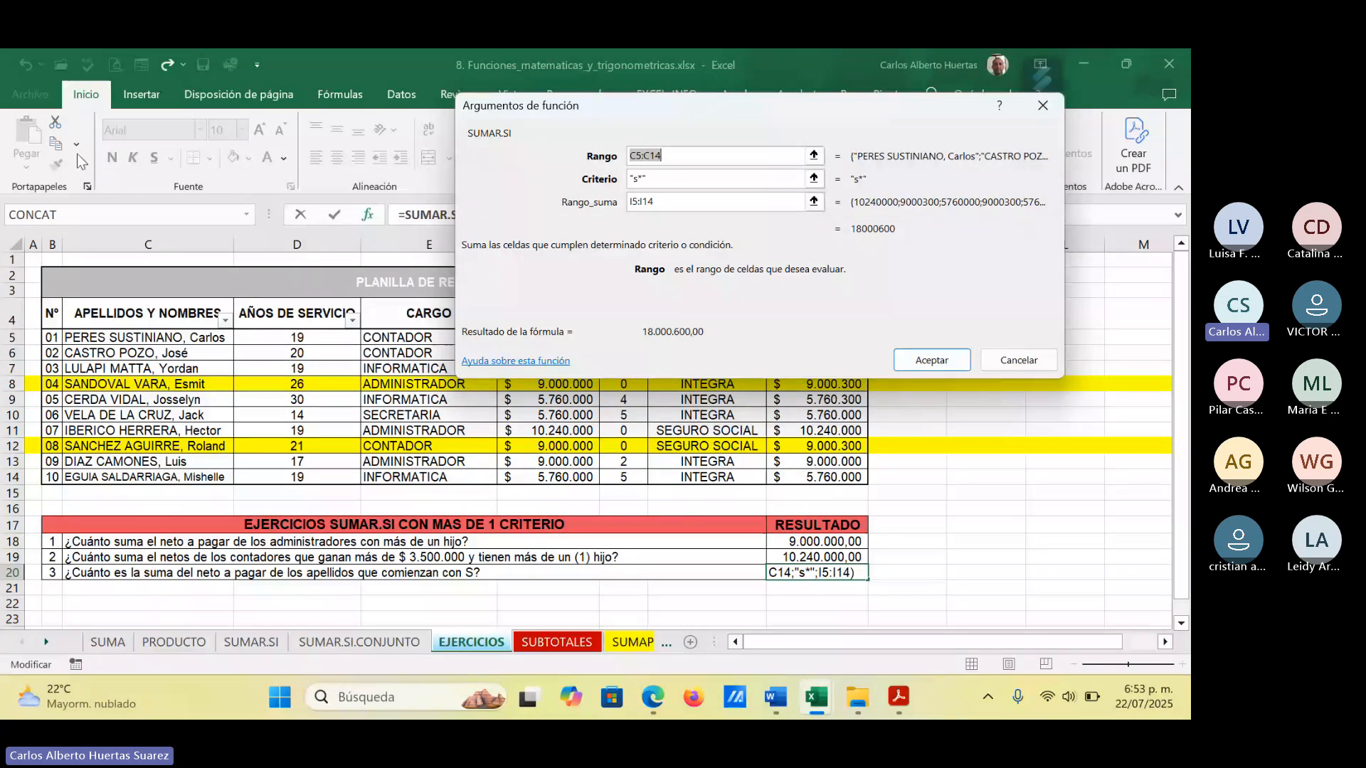
Step: Try to edit the SUMAR.SI criterion of I20 in place so it matches surnames starting with C
{"action": "left_click", "coordinate": [653, 180]}
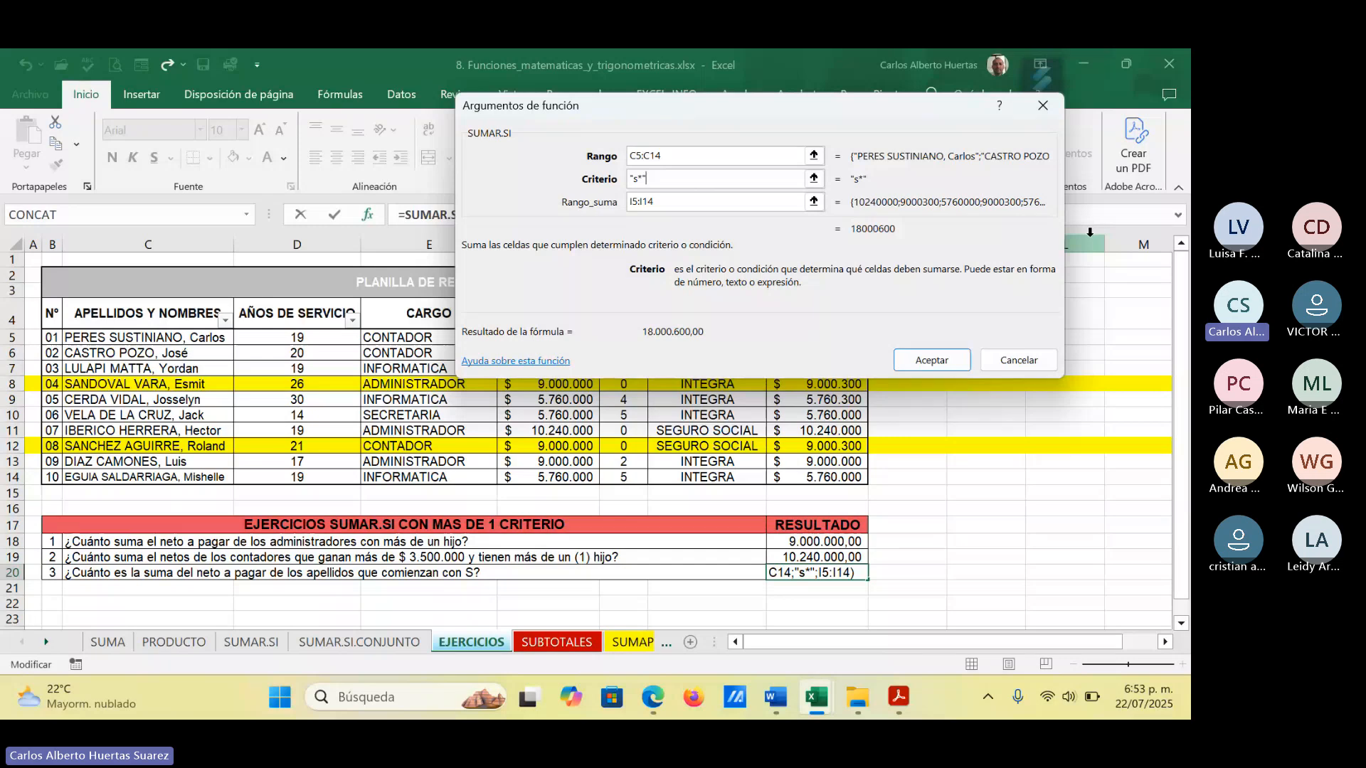
{"action": "key", "text": "BackSpace"}
{"action": "key", "text": "BackSpace"}
{"action": "key", "text": "BackSpace"}
{"action": "type", "text": "c"}
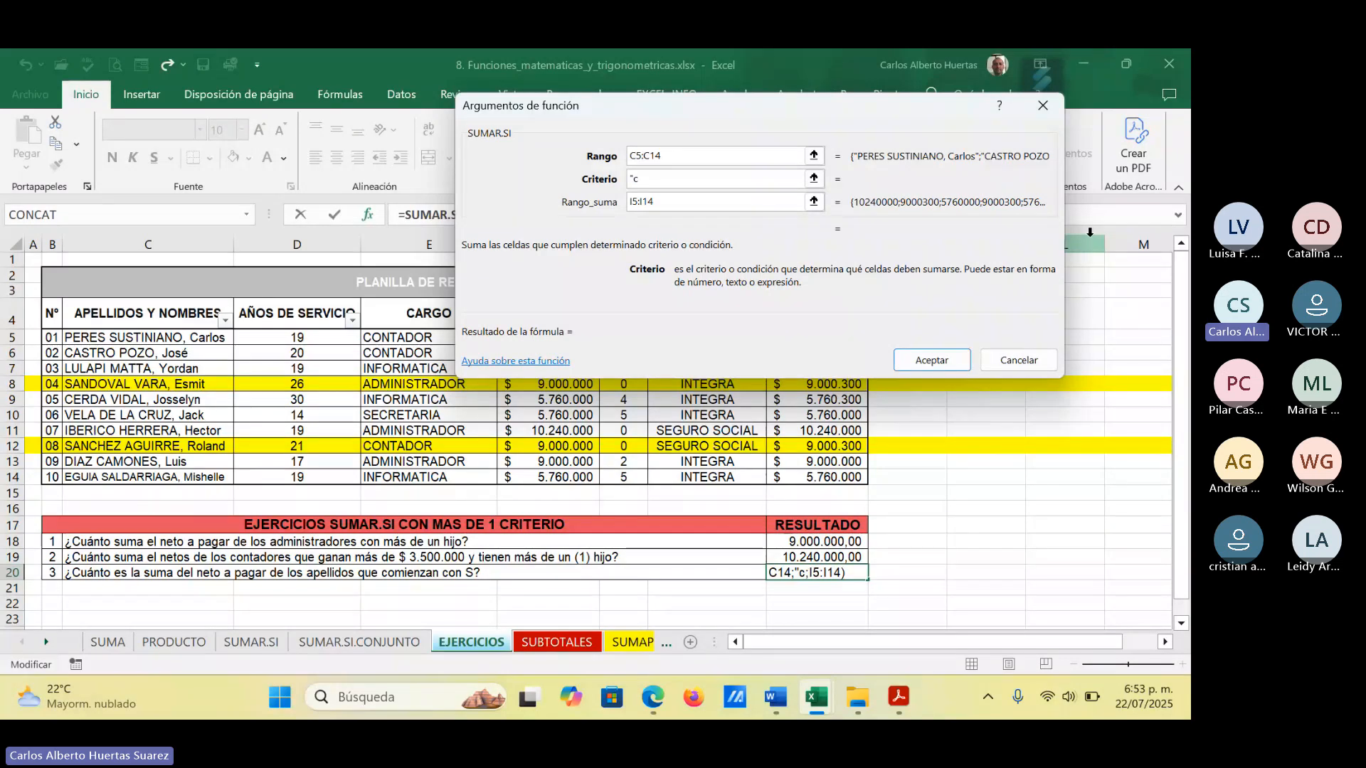
{"action": "type", "text": "*"}
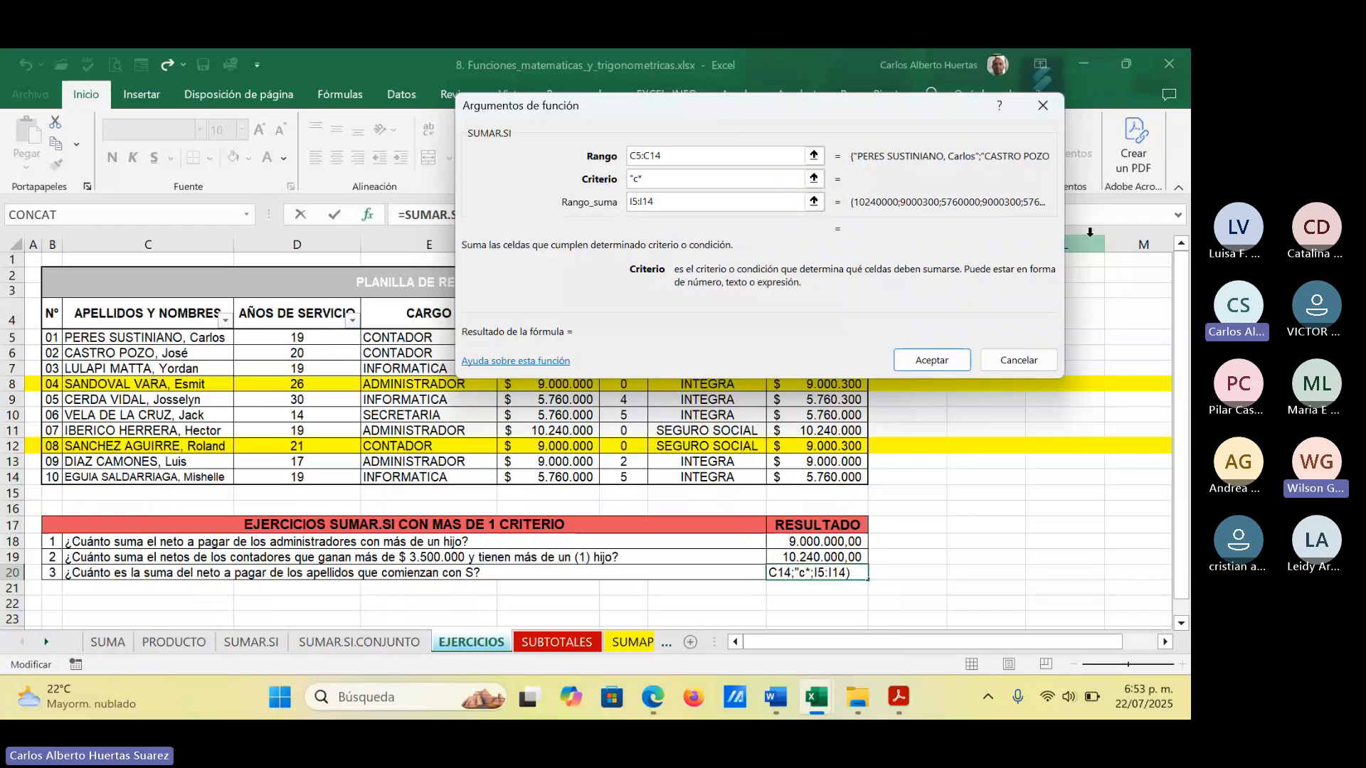
{"action": "key", "text": "Tab"}
{"action": "left_click", "coordinate": [667, 177]}
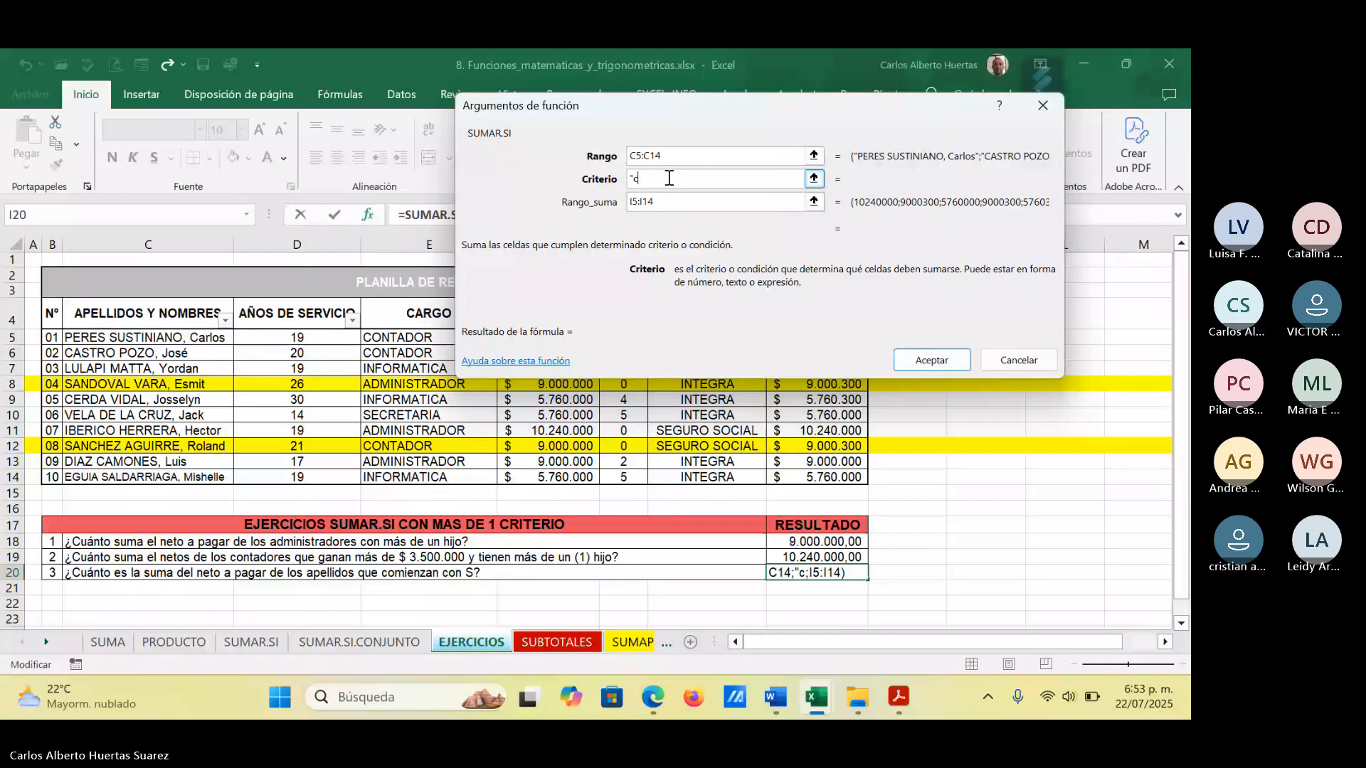
{"action": "key", "text": "BackSpace"}
{"action": "type", "text": "*"}
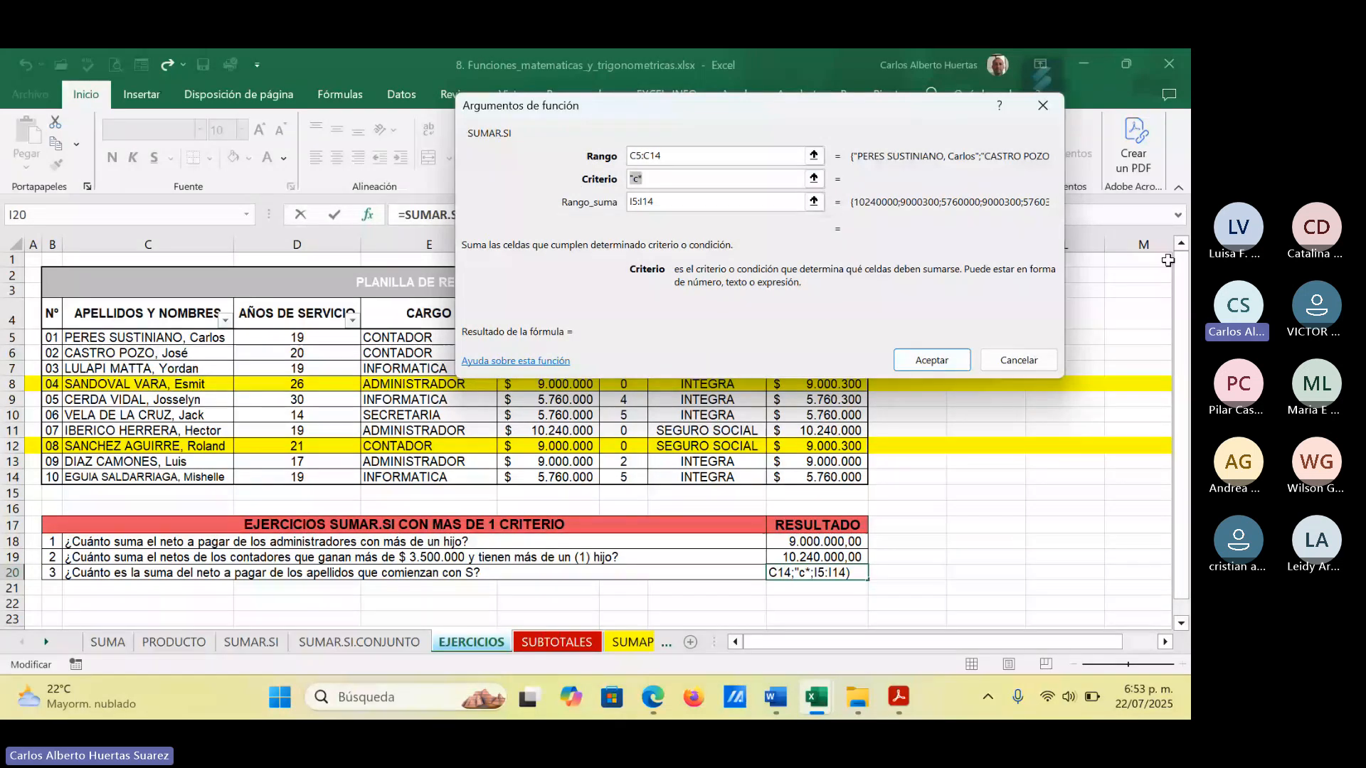
{"action": "left_click", "coordinate": [687, 180]}
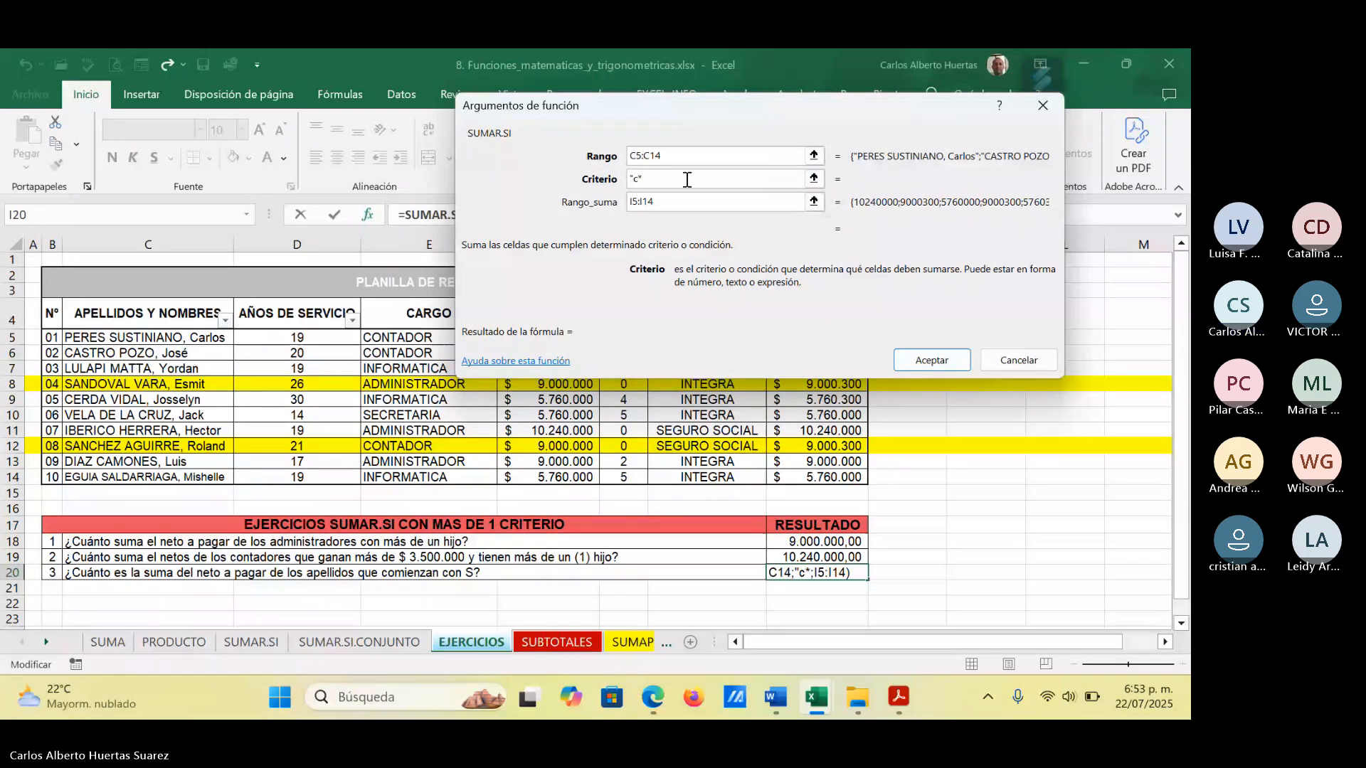
{"action": "key", "text": "BackSpace"}
{"action": "type", "text": "*"}
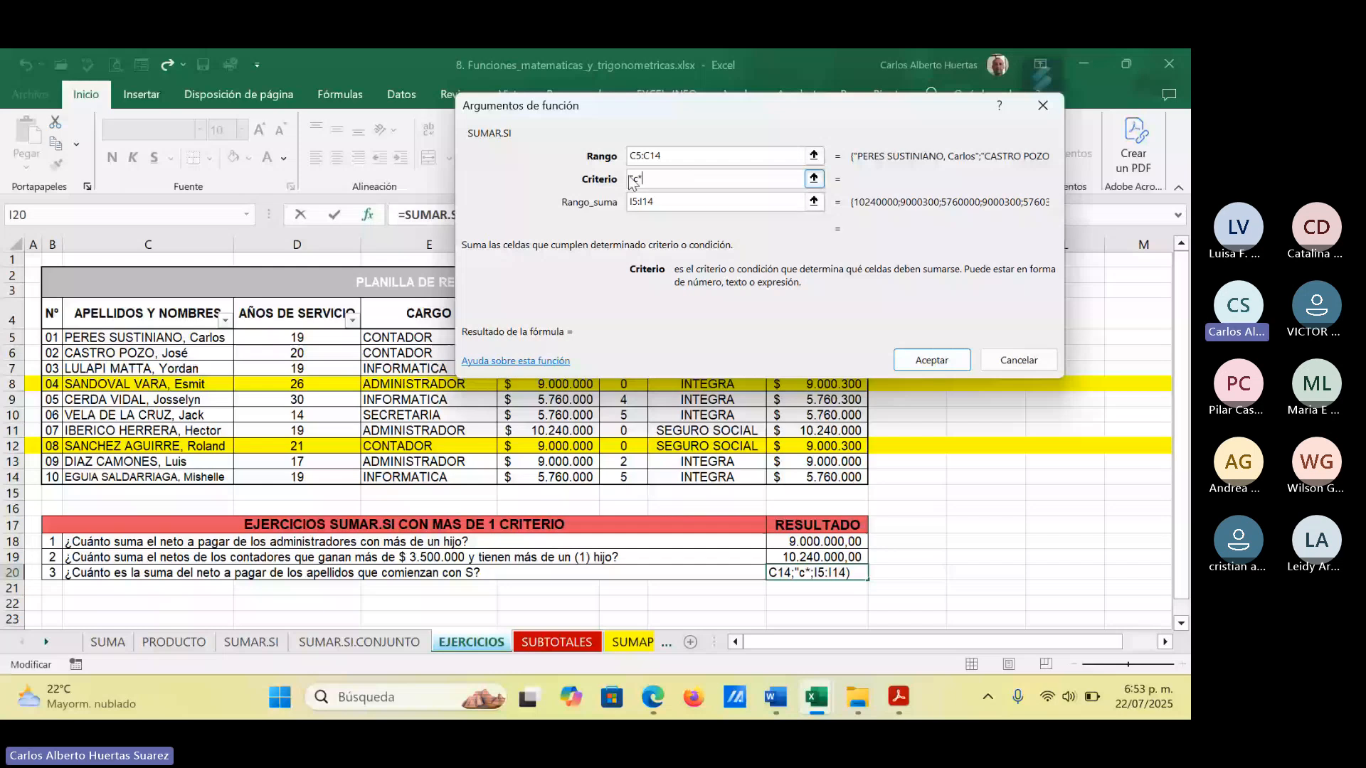
Step: Replace the whole SUMAR.SI criterion of I20 with c* and apply the formula
{"action": "type", "text": "c"}
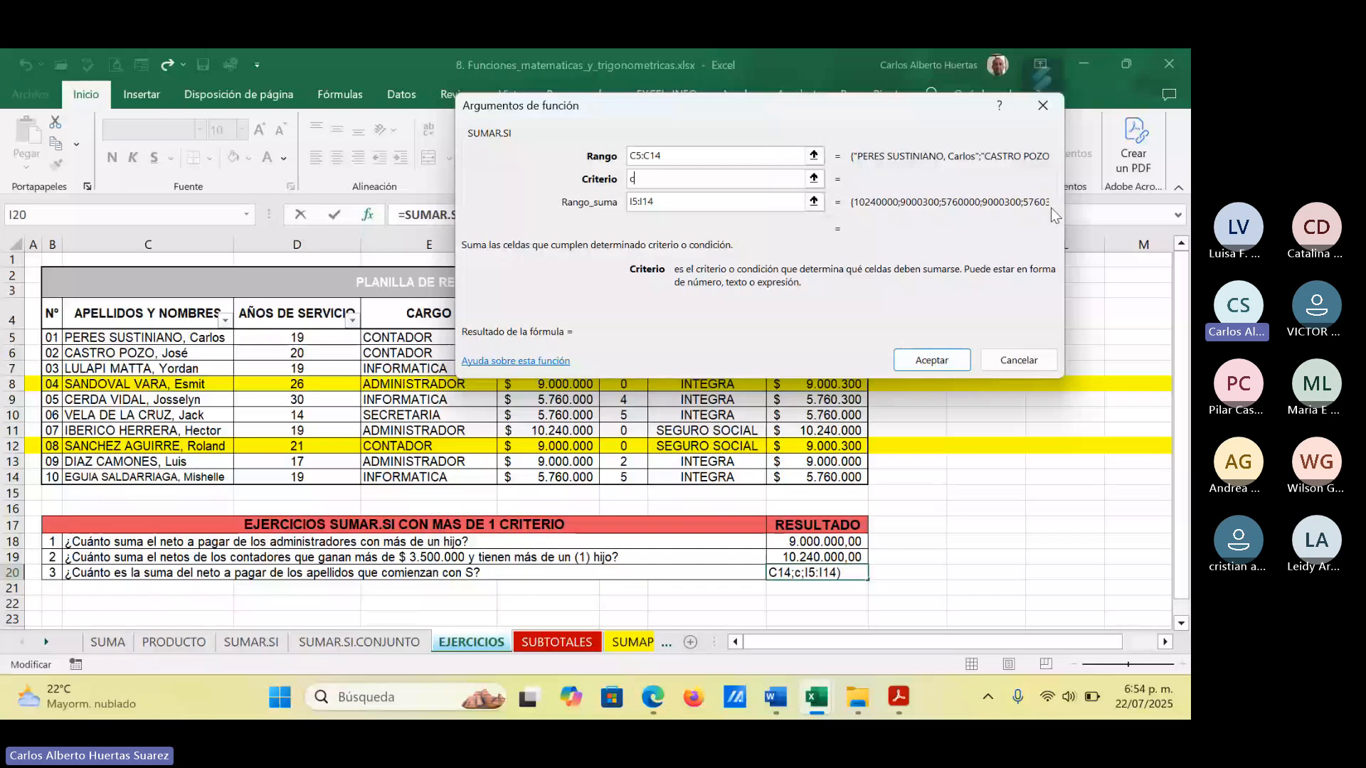
{"action": "type", "text": "*"}
{"action": "left_click", "coordinate": [730, 205]}
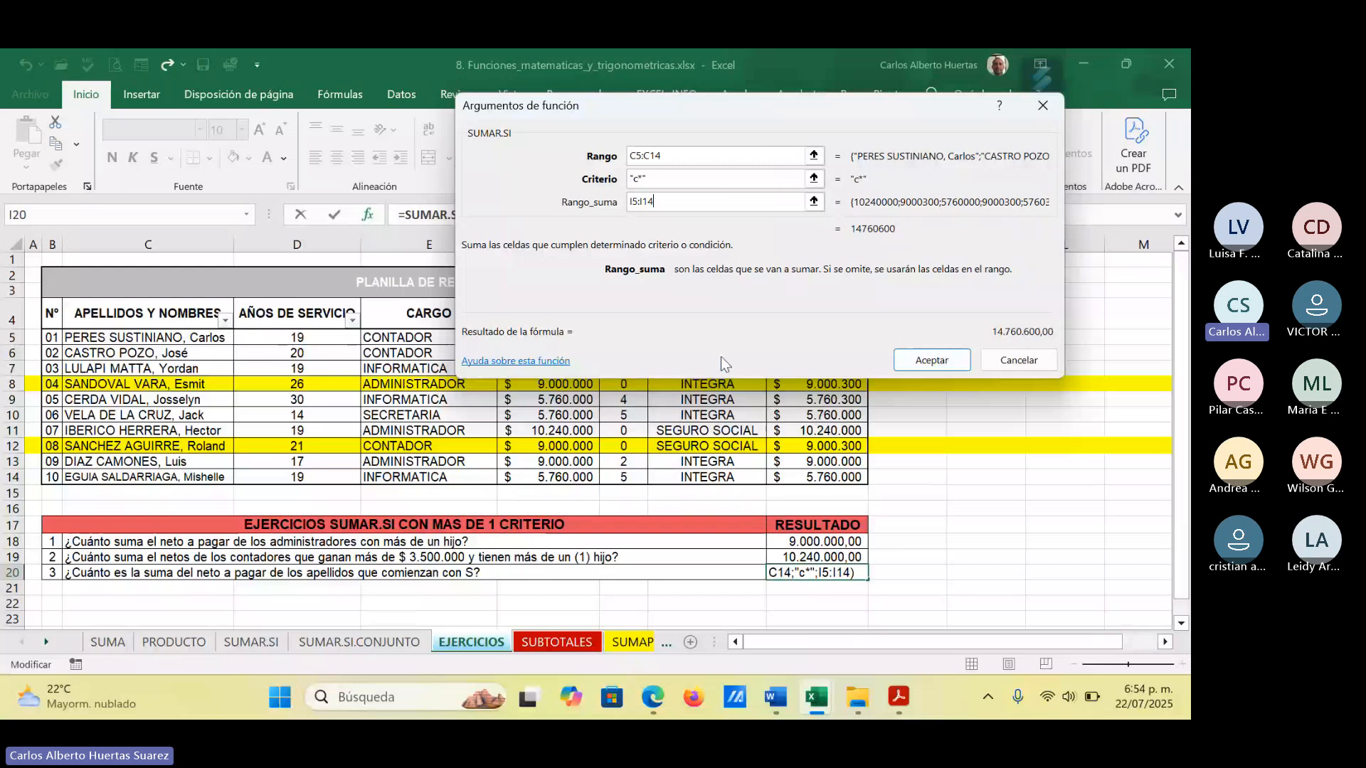
{"action": "left_click", "coordinate": [905, 362]}
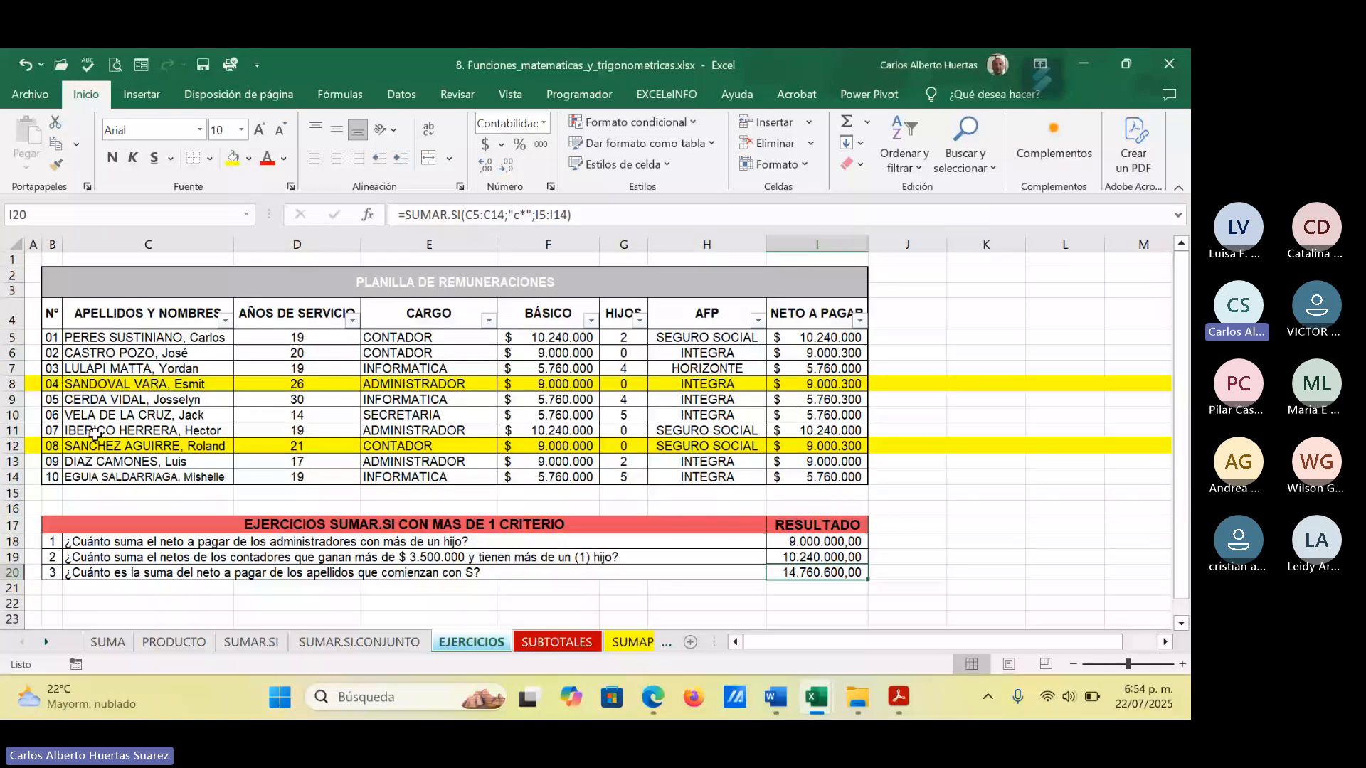
Step: Filter the APELLIDOS Y NOMBRES column with a custom text filter for entries equal to c*
{"action": "left_click", "coordinate": [225, 321]}
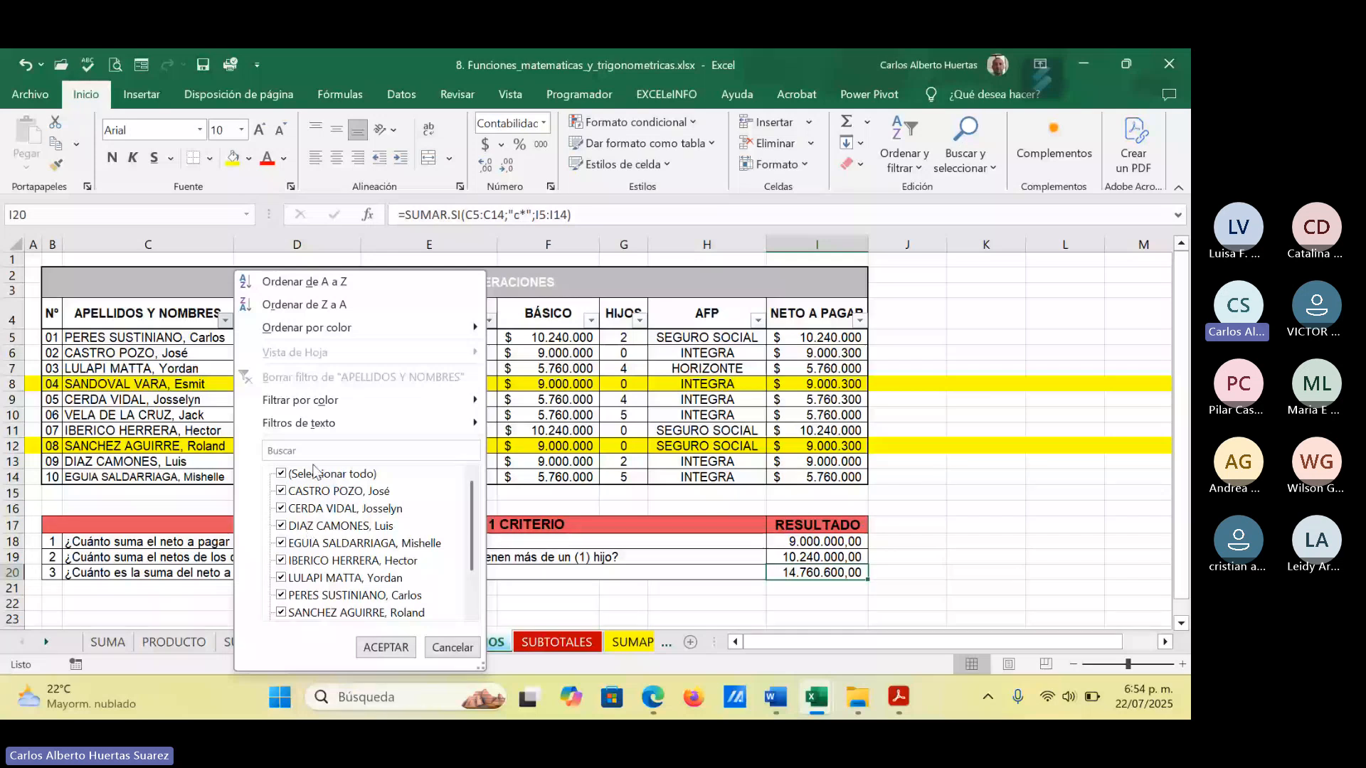
{"action": "mouse_move", "coordinate": [327, 428]}
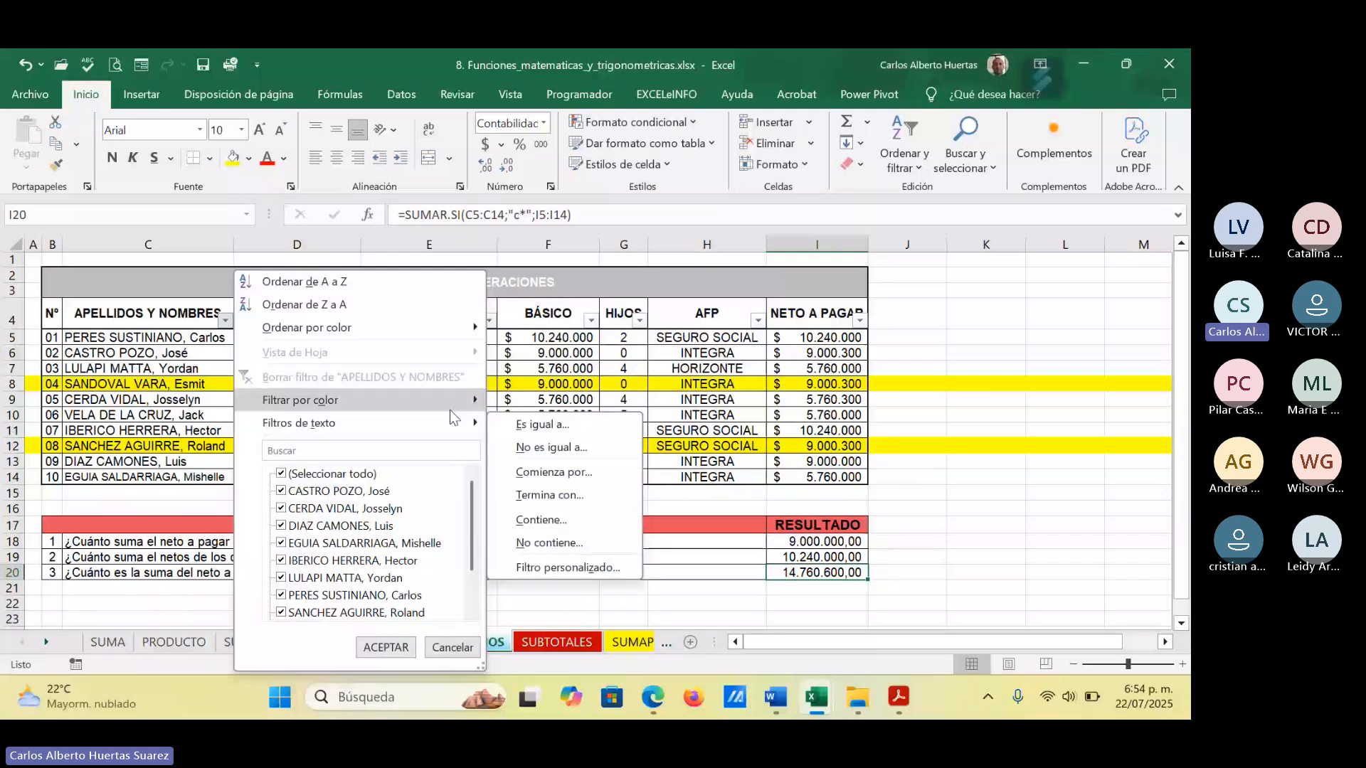
{"action": "left_click", "coordinate": [538, 426]}
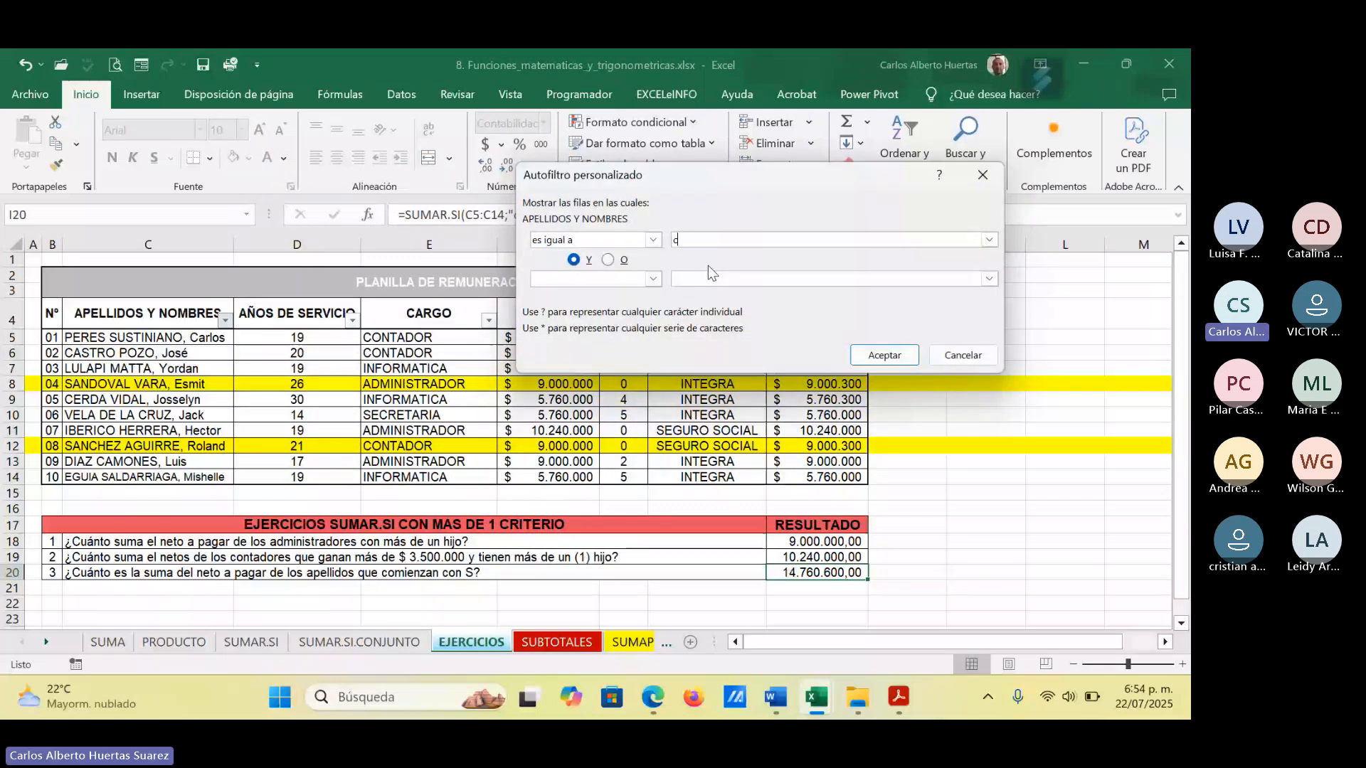
{"action": "type", "text": "c*"}
{"action": "left_click", "coordinate": [885, 354]}
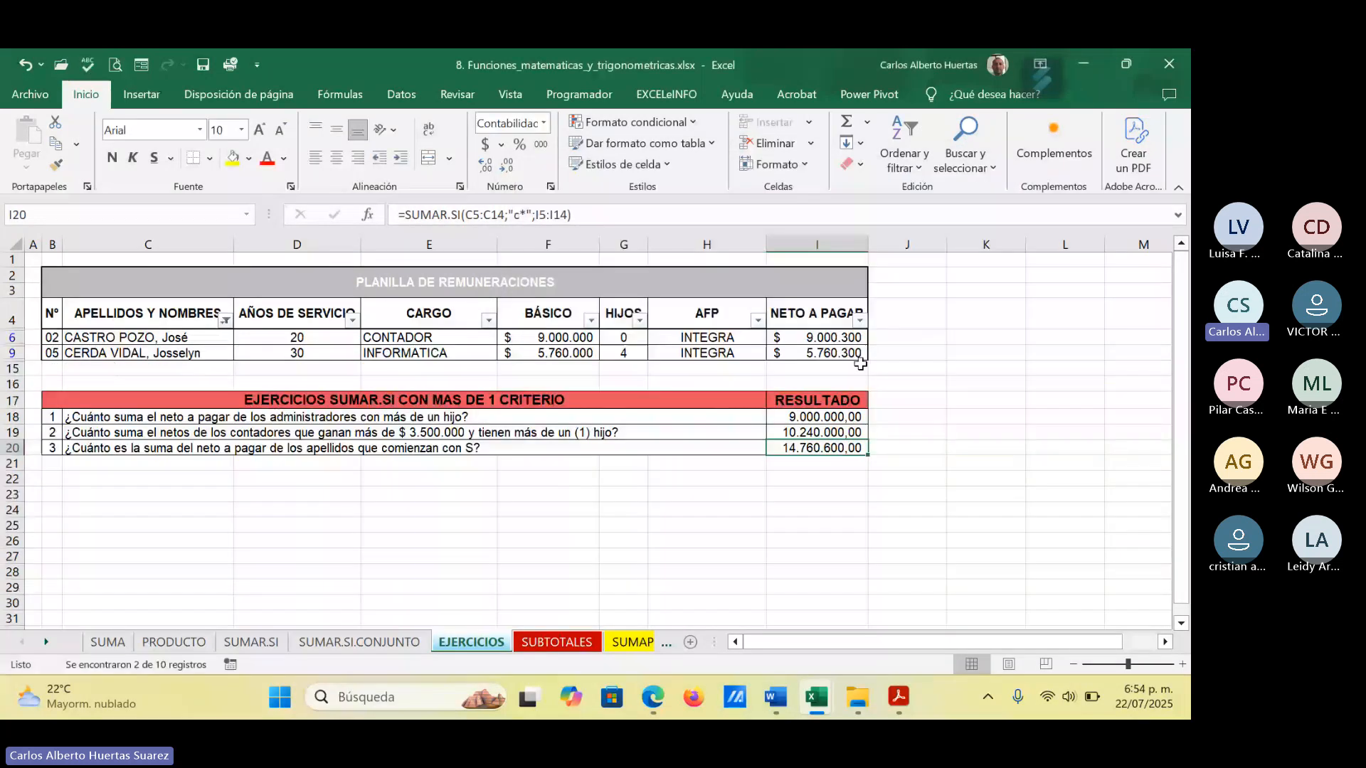
Step: Select the NETO A PAGAR cells of the filtered rows to check their sum, and show all names again
{"action": "left_click", "coordinate": [830, 339]}
{"action": "left_click_drag", "start_coordinate": [830, 338], "coordinate": [830, 353]}
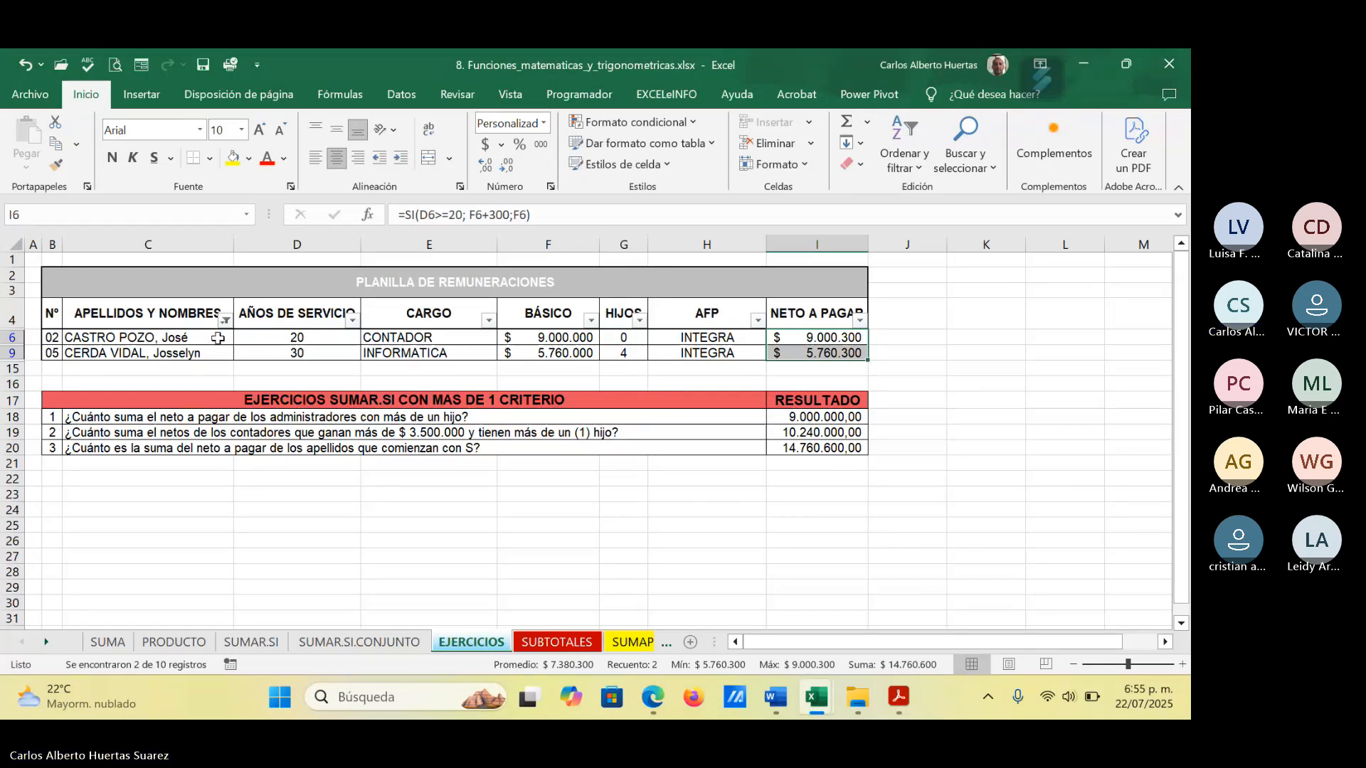
{"action": "left_click", "coordinate": [225, 320]}
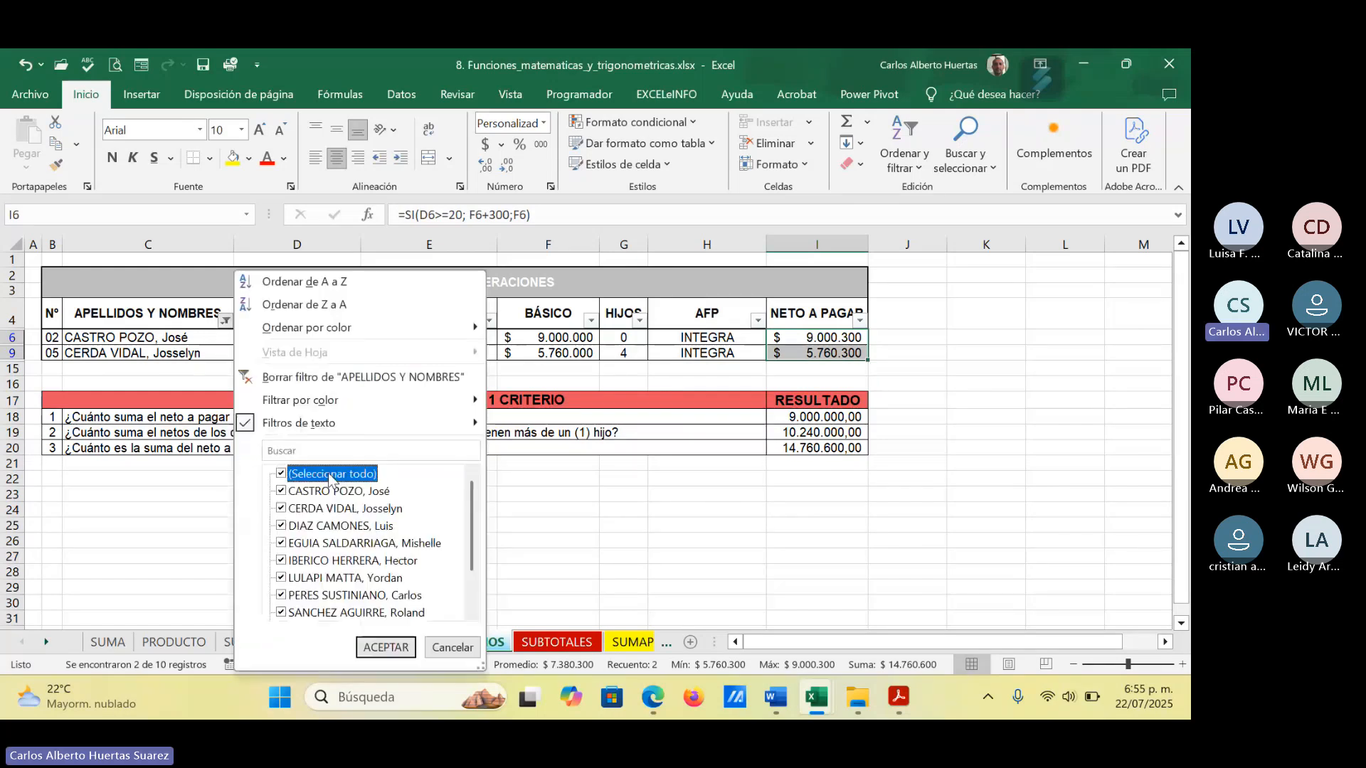
{"action": "left_click", "coordinate": [387, 648]}
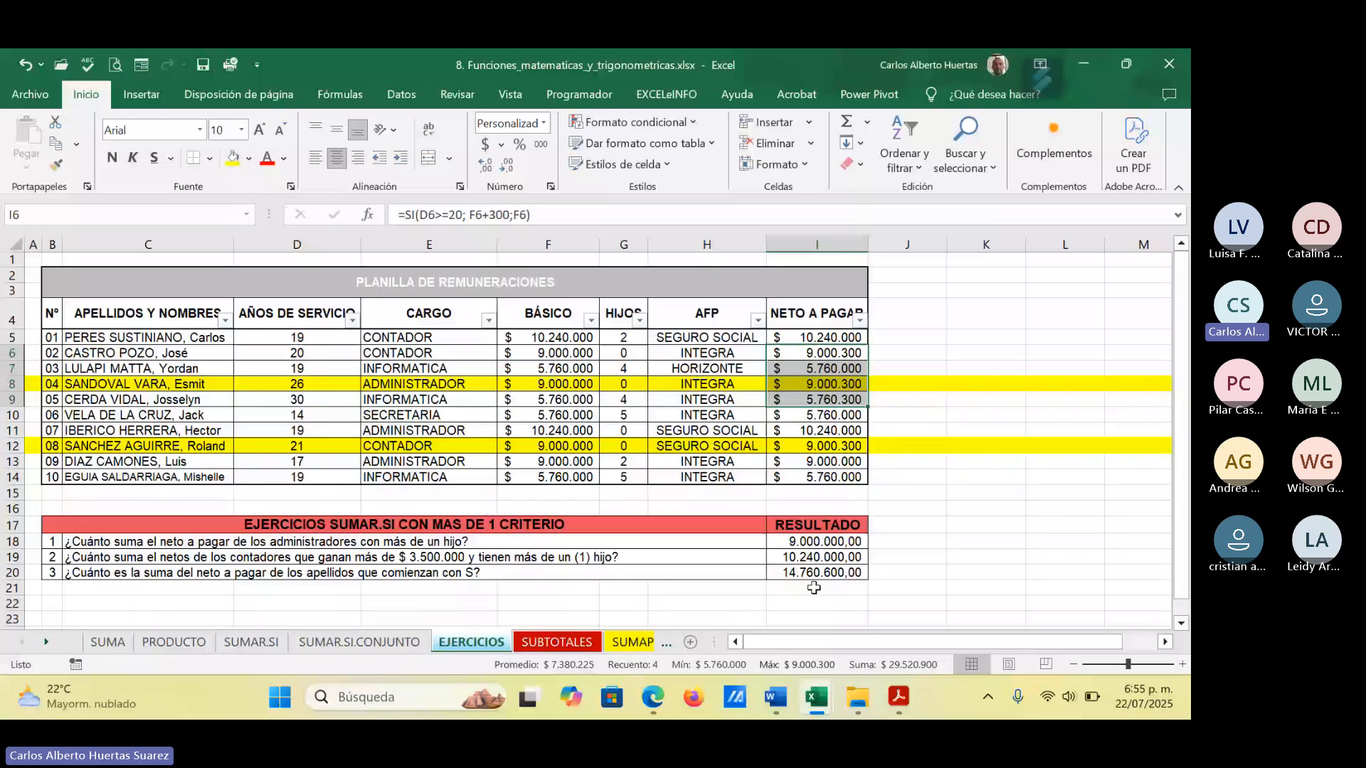
Step: Review the SUMAR.SI arguments of I20, checking the Teams meeting in between, and close them without changes
{"action": "left_click", "coordinate": [814, 578]}
{"action": "key", "text": "F2"}
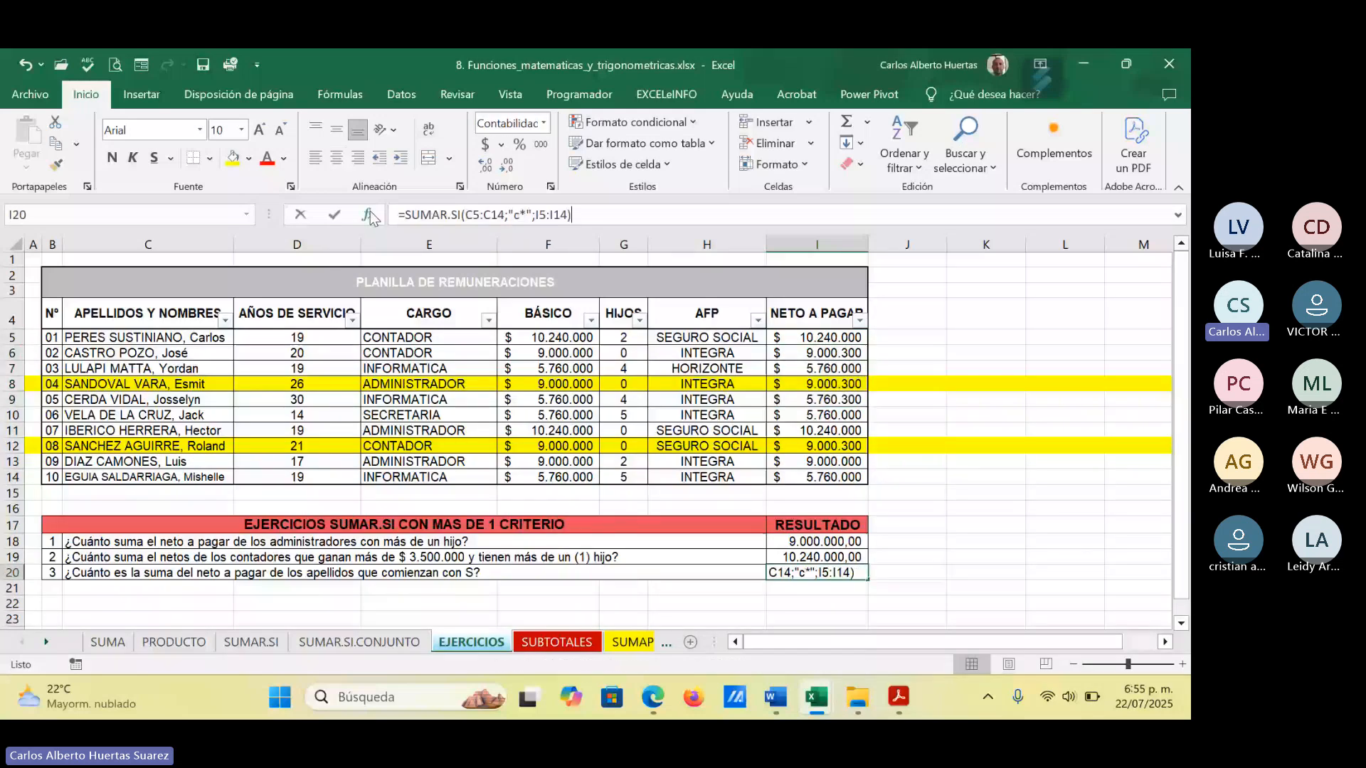
{"action": "left_click", "coordinate": [370, 215]}
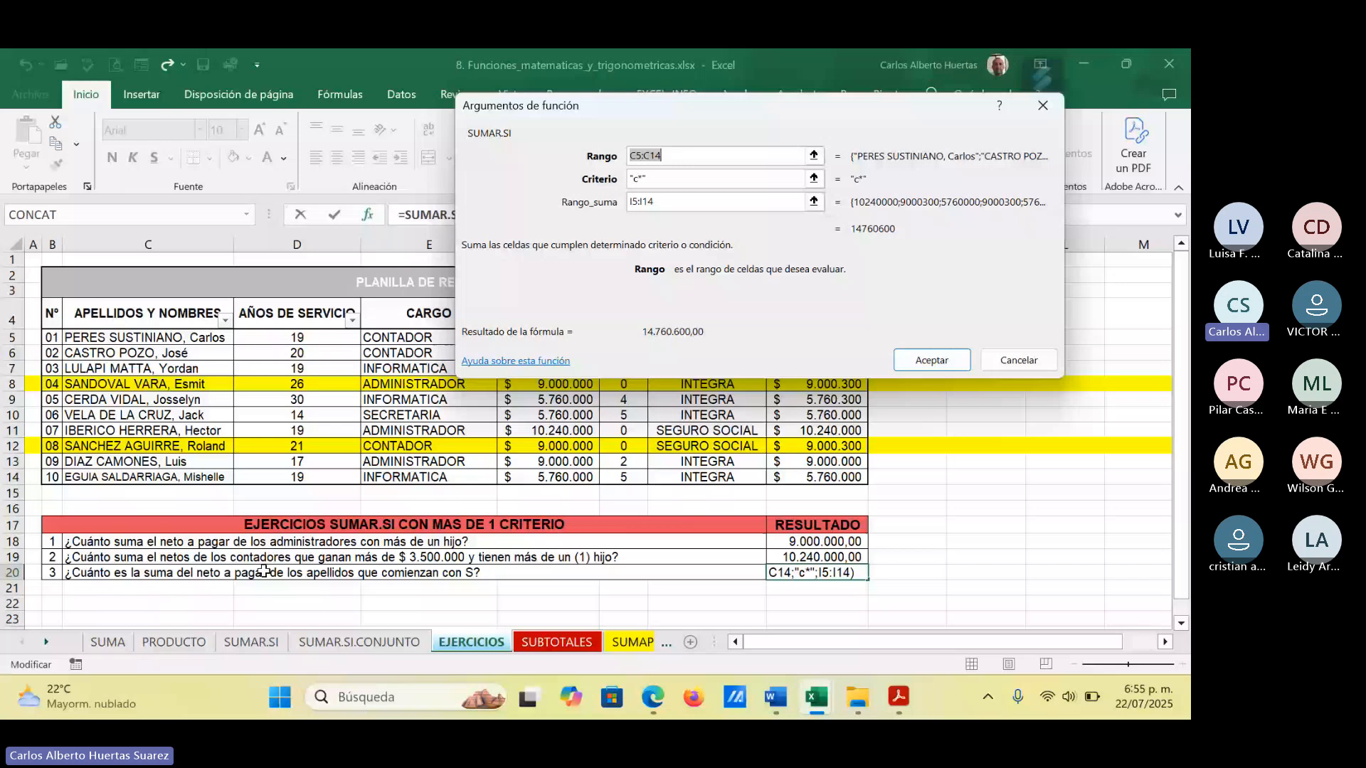
{"action": "left_click", "coordinate": [658, 694]}
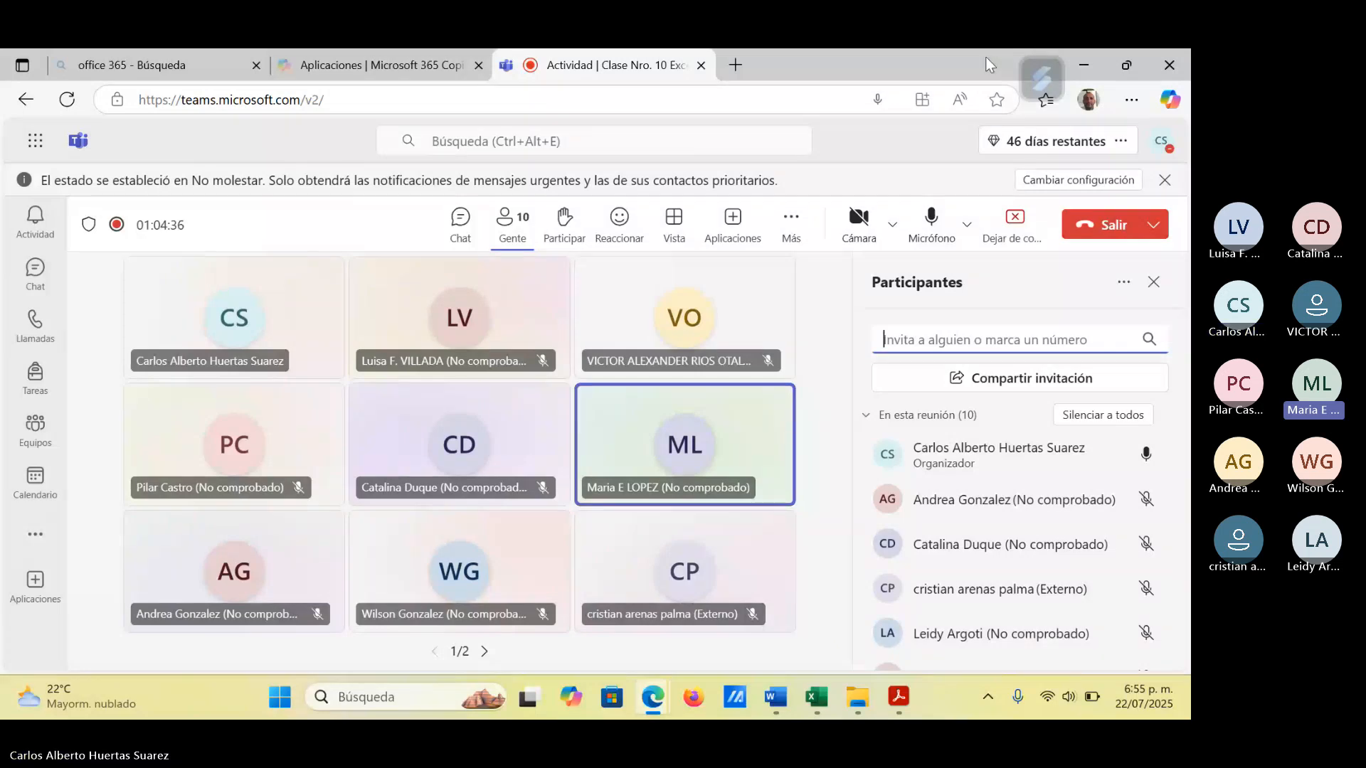
{"action": "left_click", "coordinate": [1087, 63]}
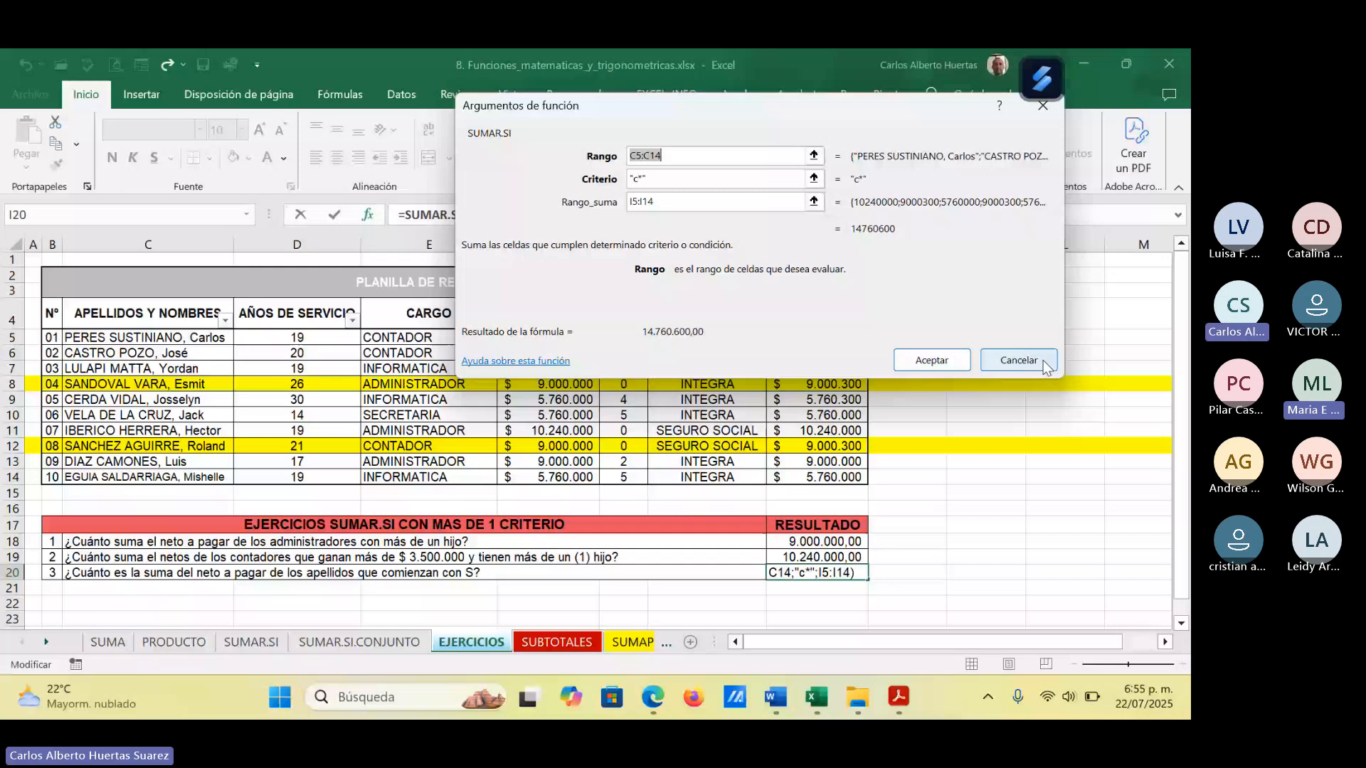
{"action": "left_click", "coordinate": [1044, 364]}
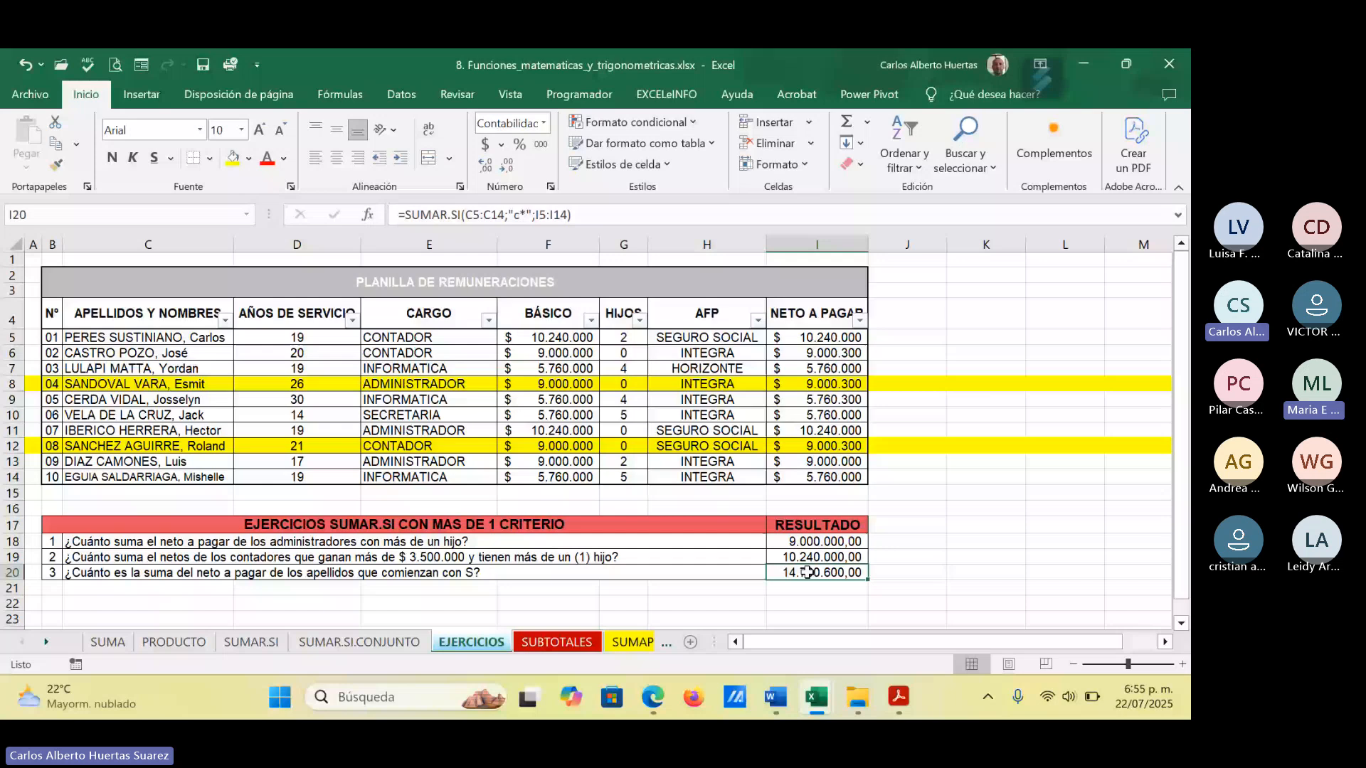
Step: Review all SUMAR.SI.CONJUNTO arguments of I19, down to the third criterion, and close them without changes
{"action": "key", "text": "Up"}
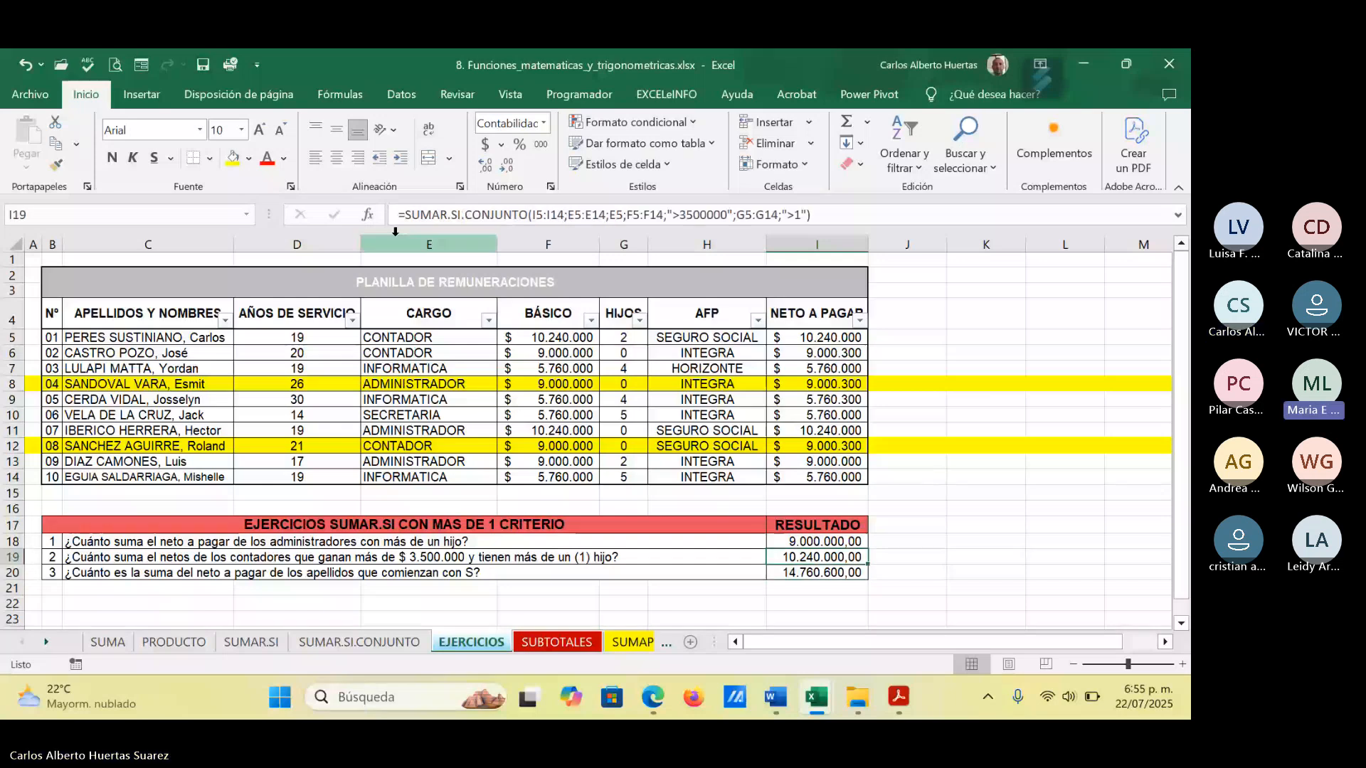
{"action": "left_click", "coordinate": [368, 215]}
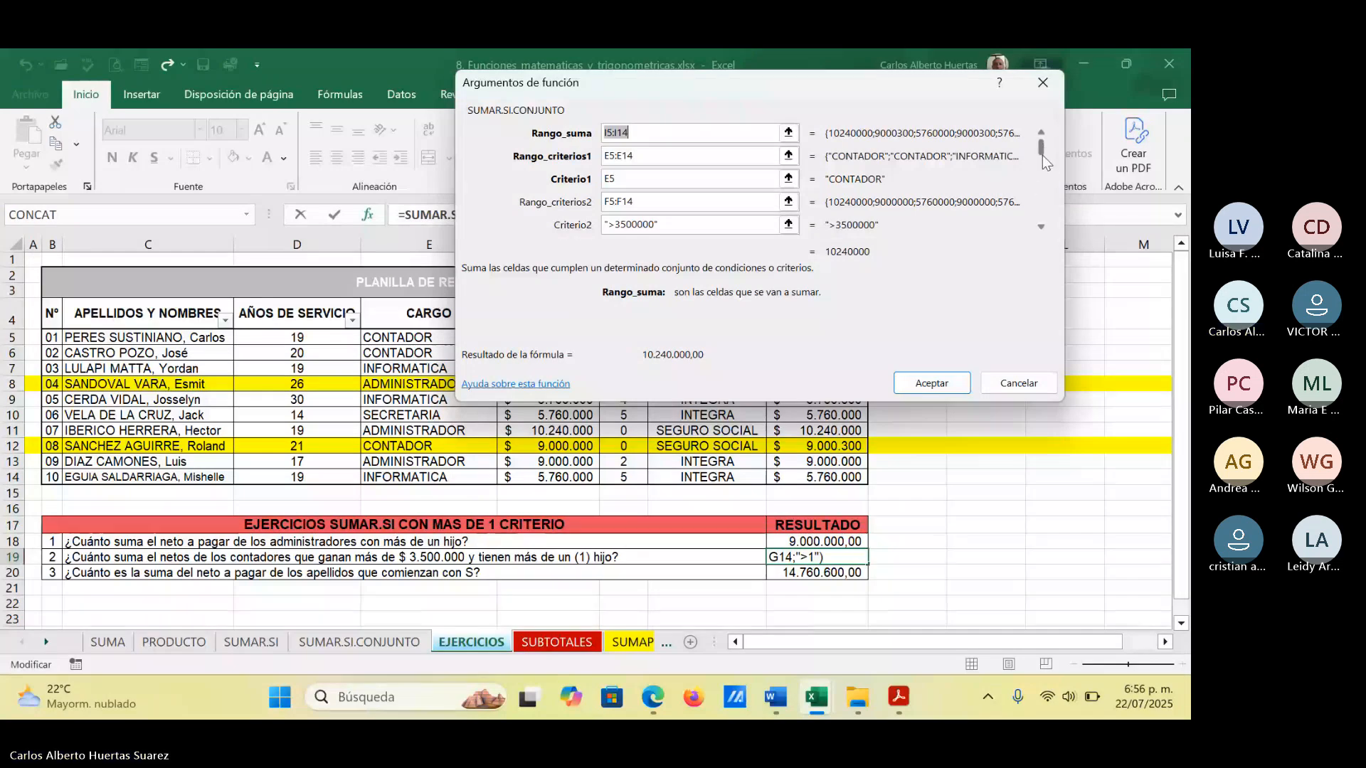
{"action": "left_click", "coordinate": [1041, 228]}
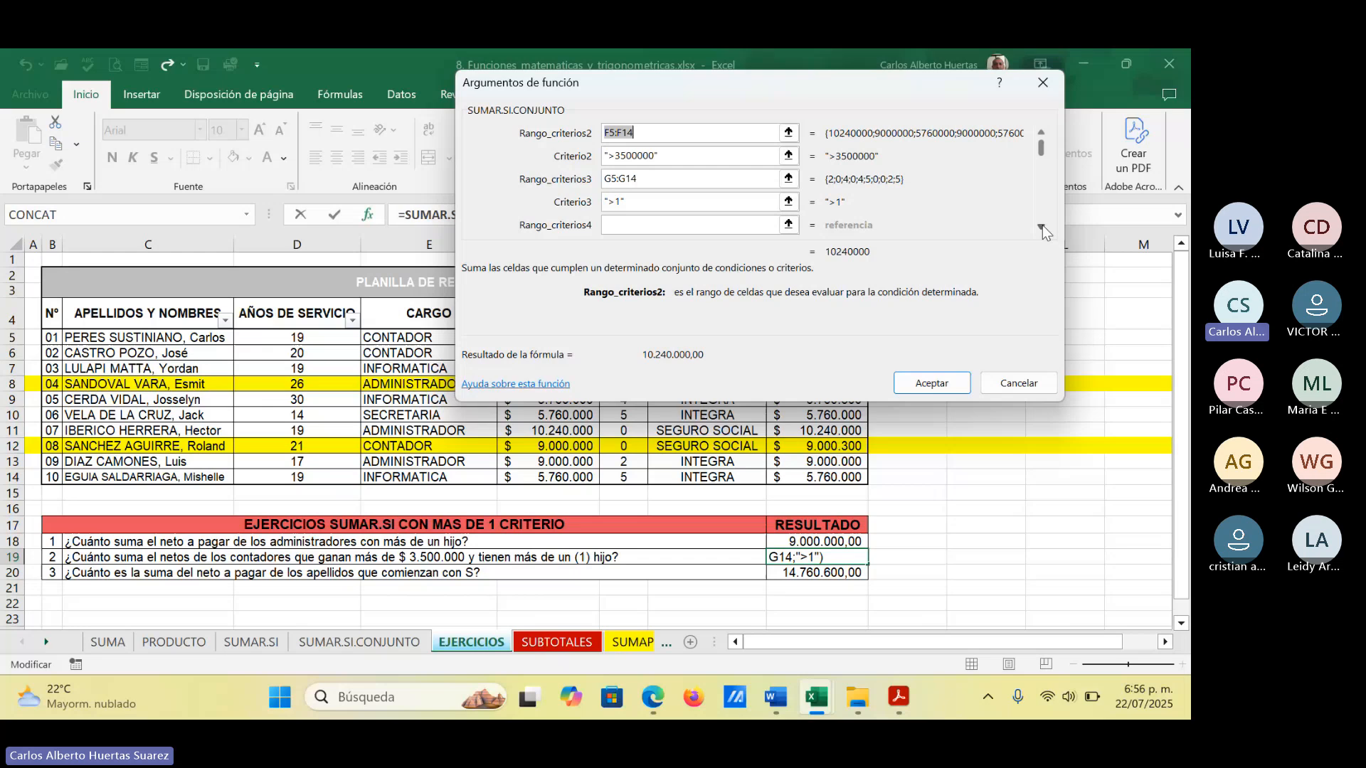
{"action": "left_click", "coordinate": [1009, 382]}
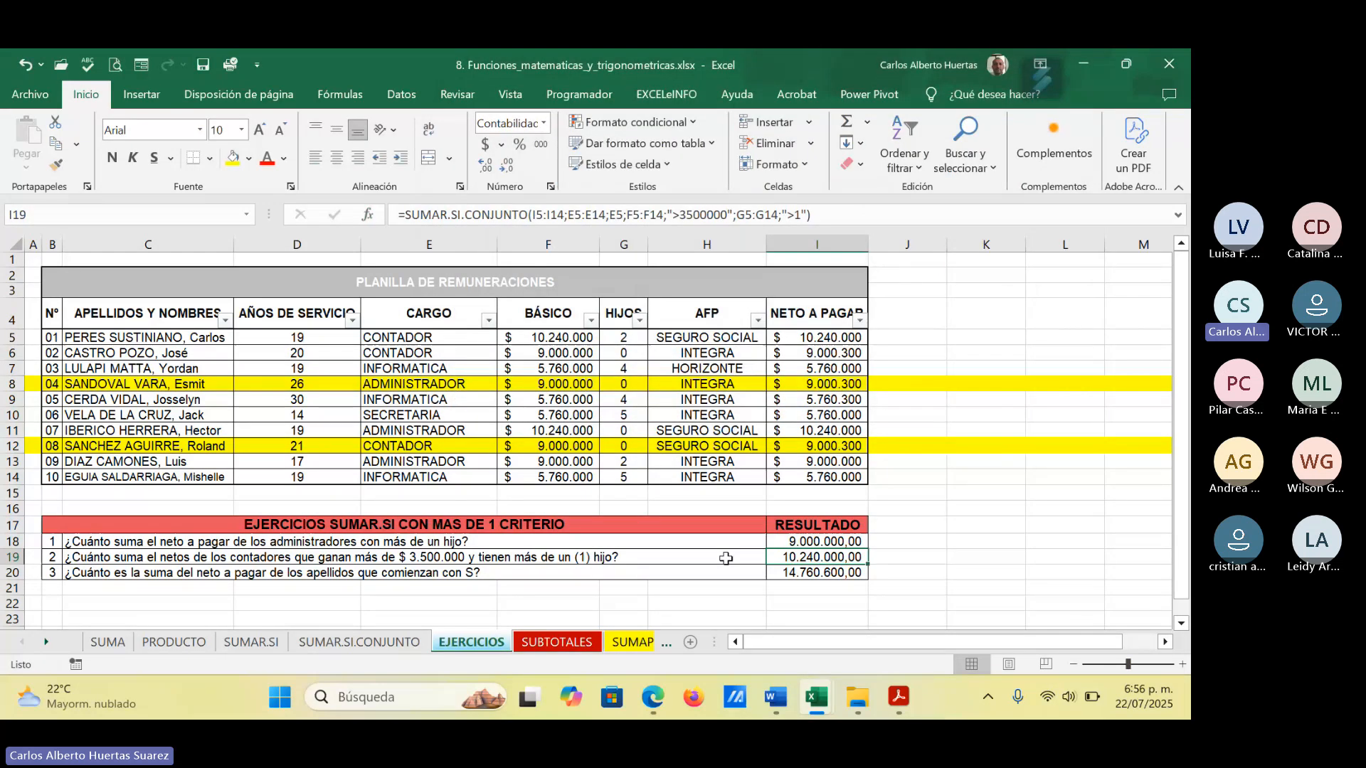
Step: Check the participants list of the Teams meeting in the browser and return to the payroll workbook in Excel
{"action": "mouse_move", "coordinate": [653, 696]}
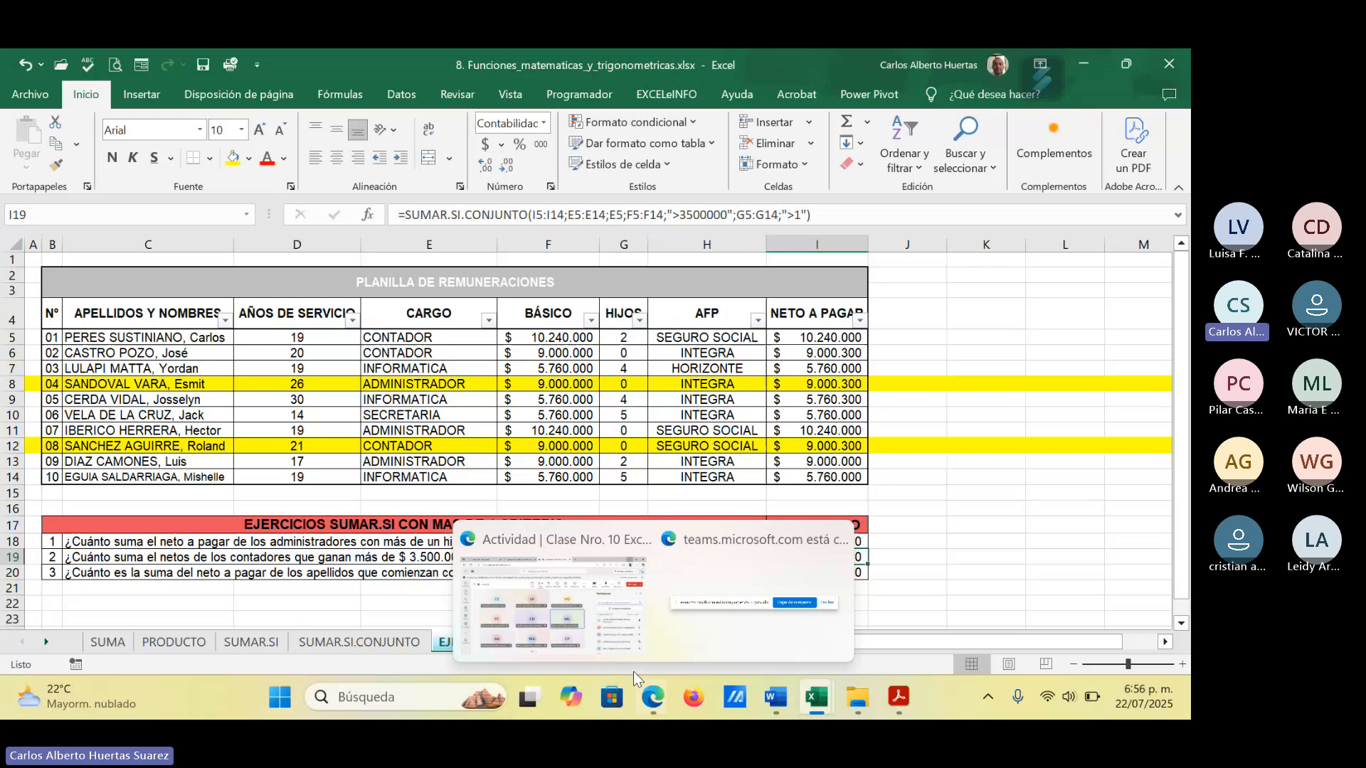
{"action": "left_click", "coordinate": [612, 640]}
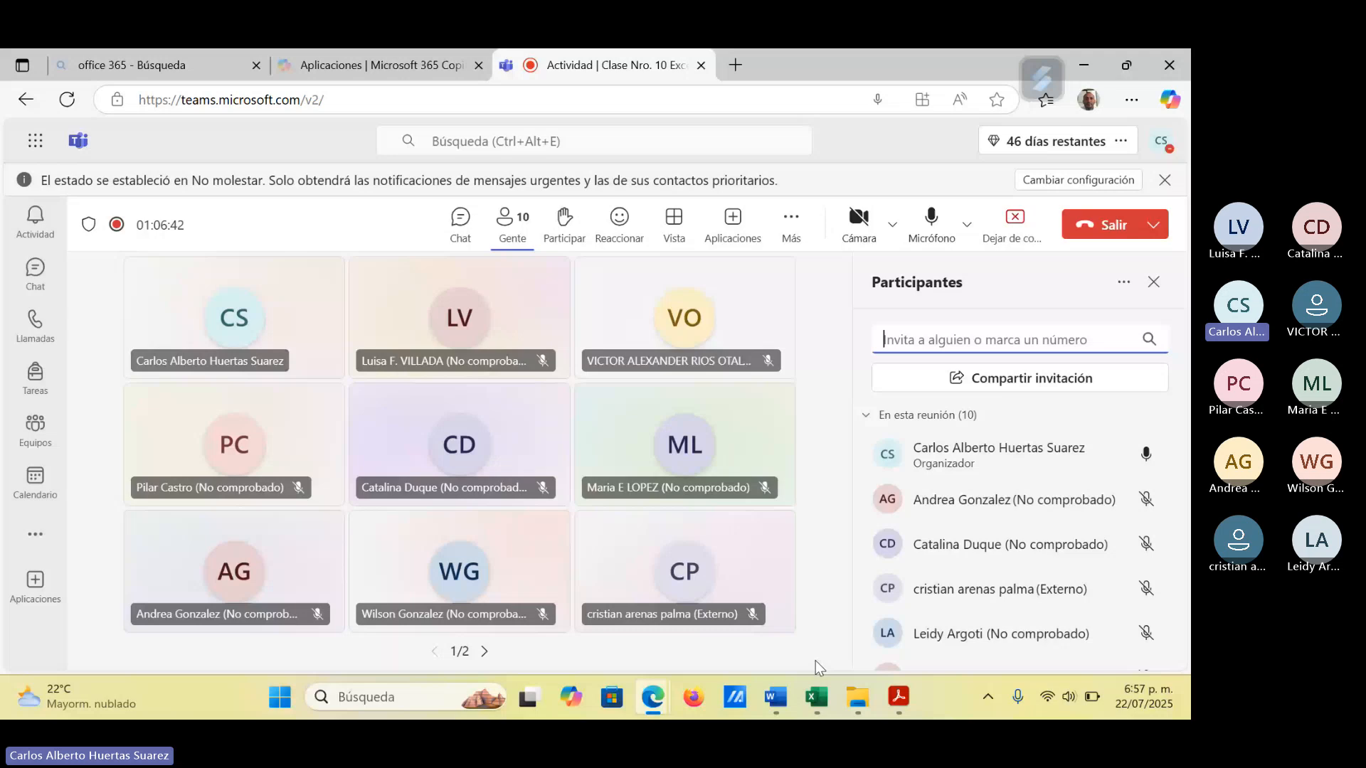
{"action": "scroll", "coordinate": [1017, 534], "scroll_direction": "down", "scroll_amount": 3}
{"action": "scroll", "coordinate": [1018, 533], "scroll_direction": "up", "scroll_amount": 3}
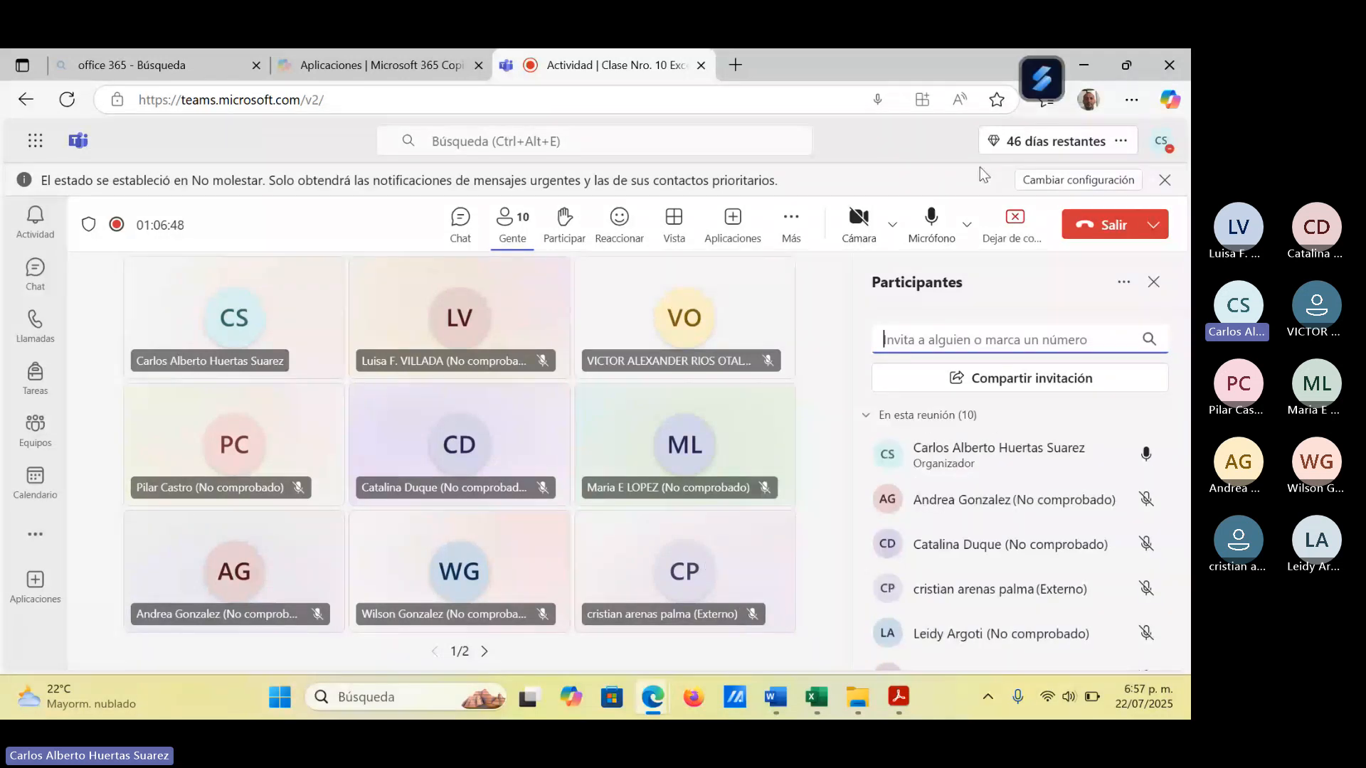
{"action": "mouse_move", "coordinate": [817, 699]}
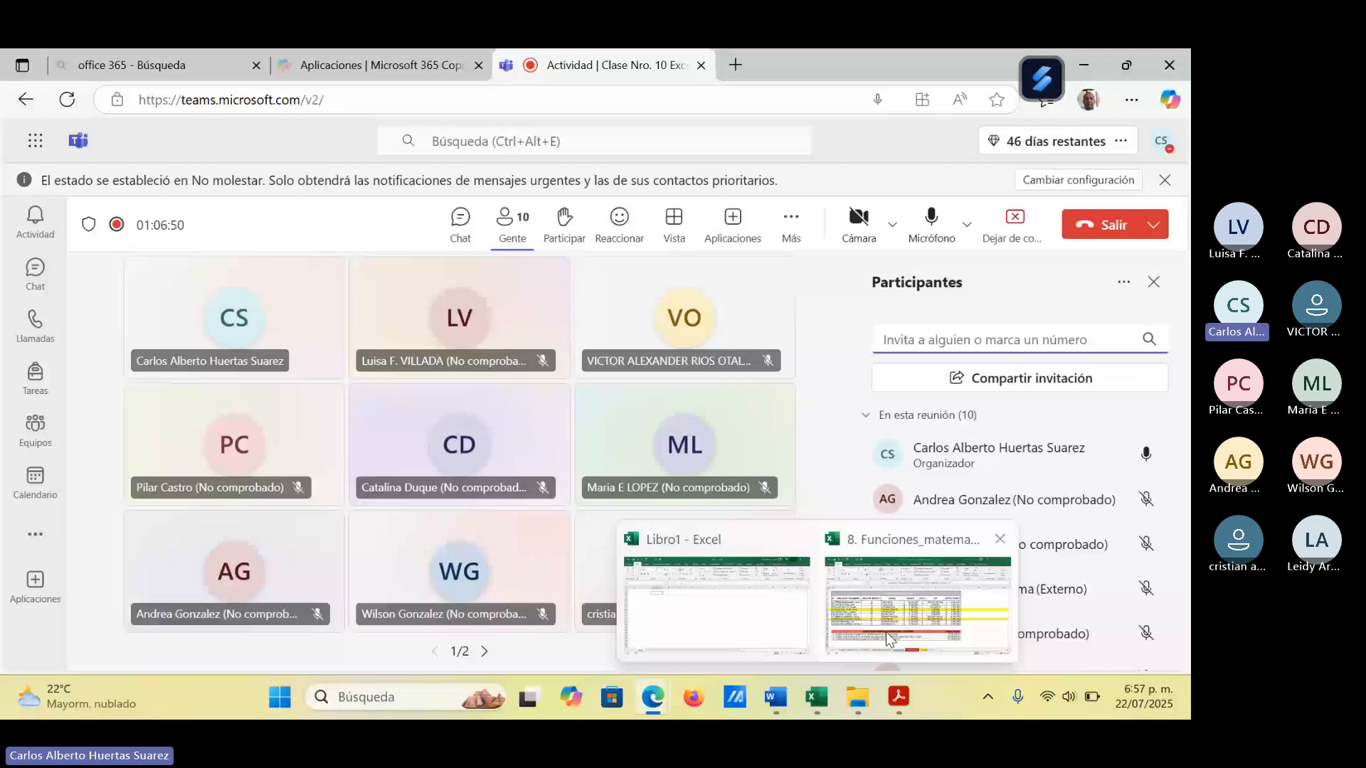
{"action": "left_click", "coordinate": [887, 638]}
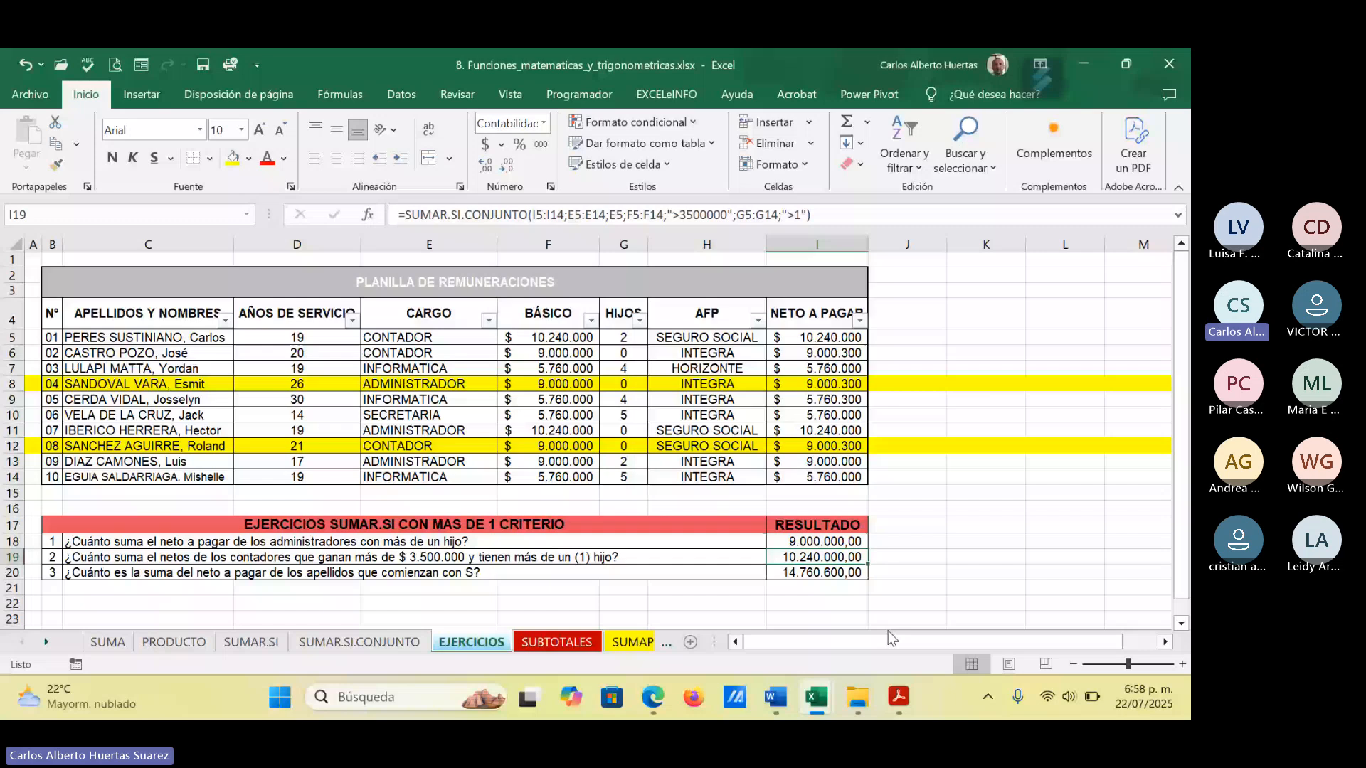
Step: Open the SUBTOTALES sheet and fit the width of the Apellido column to its contents
{"action": "left_click", "coordinate": [541, 644]}
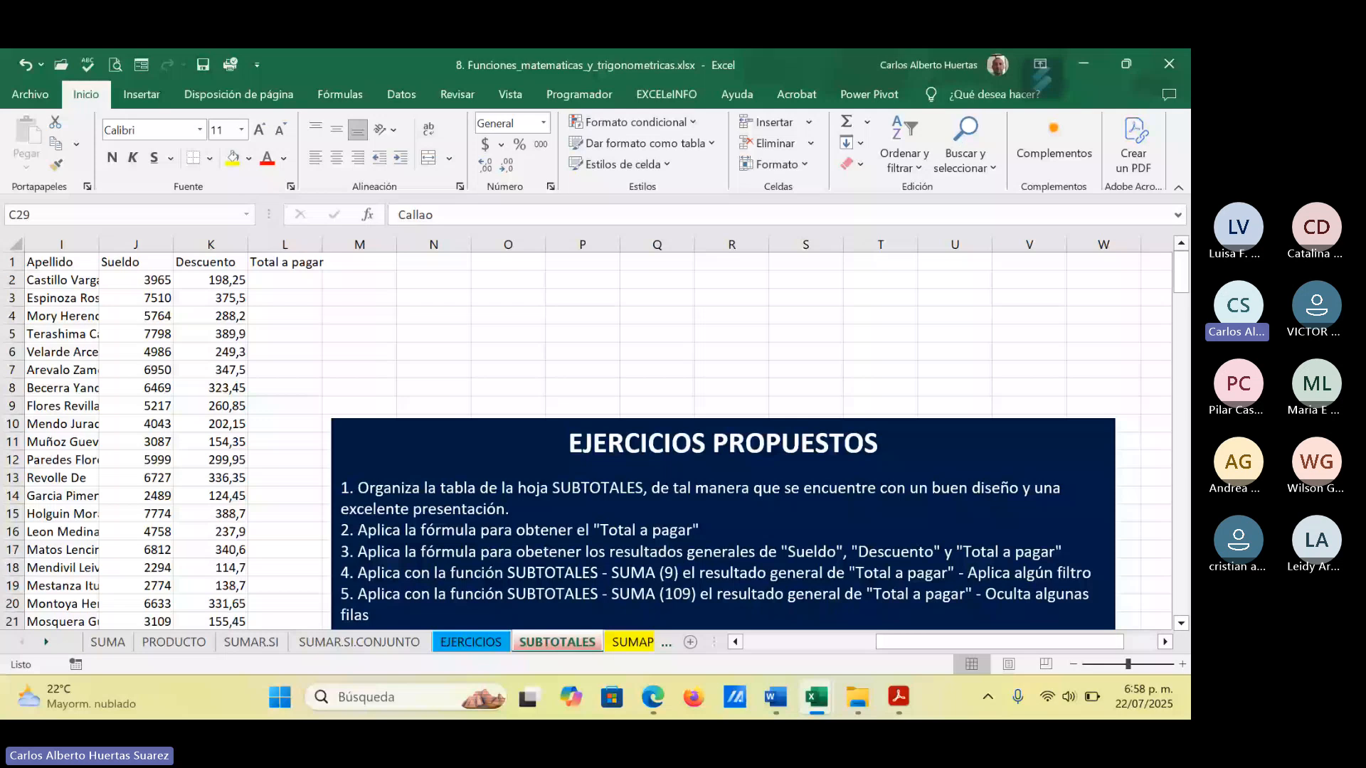
{"action": "double_click", "coordinate": [99, 244]}
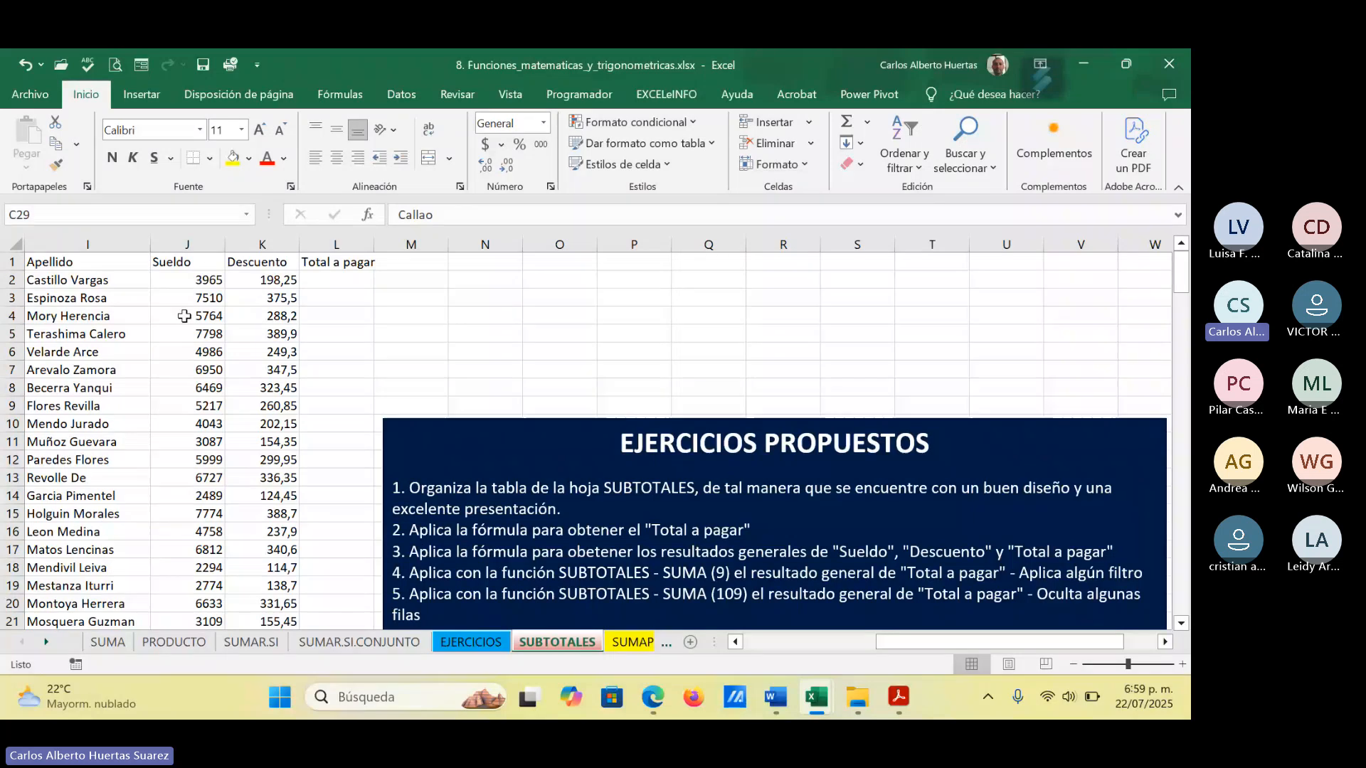
Step: Format the header row 1 in bold with a 14-point font size
{"action": "left_click", "coordinate": [9, 261]}
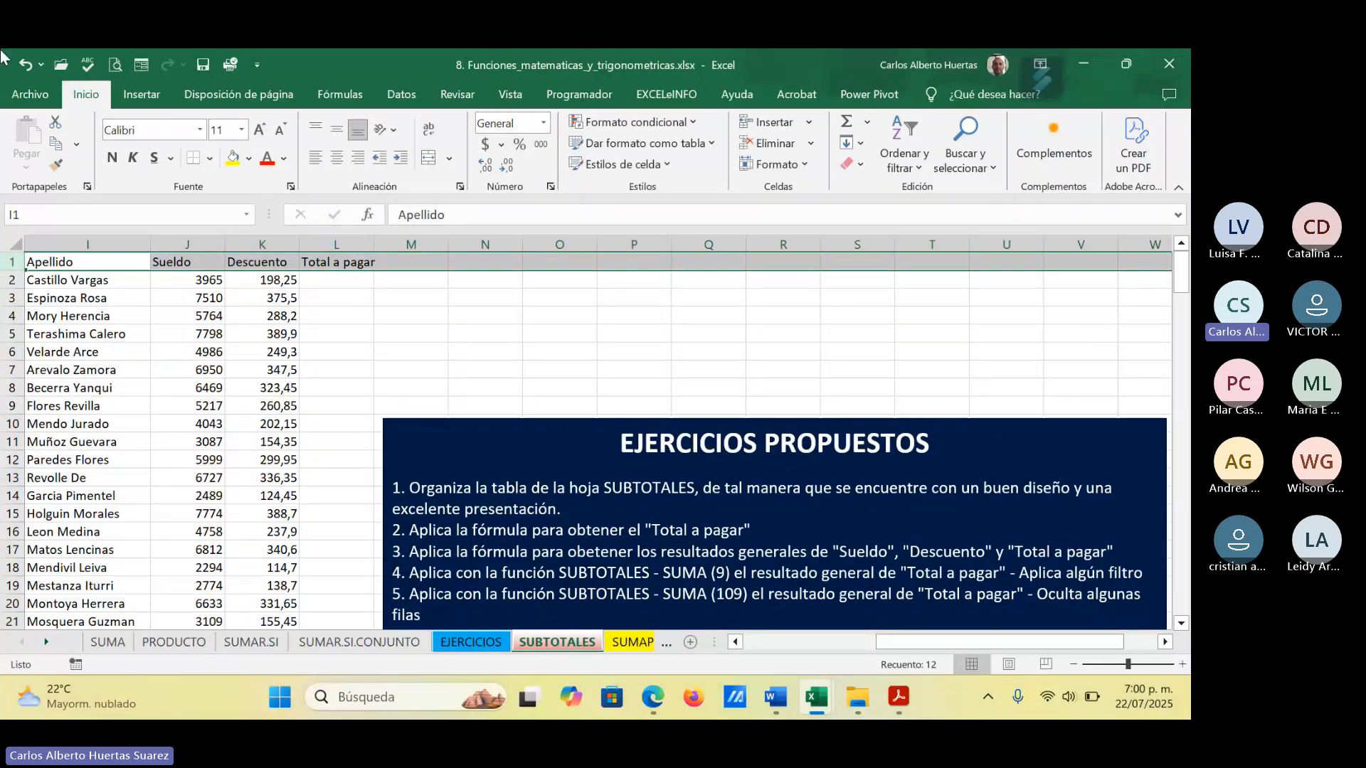
{"action": "left_click", "coordinate": [259, 130]}
{"action": "left_click", "coordinate": [260, 130]}
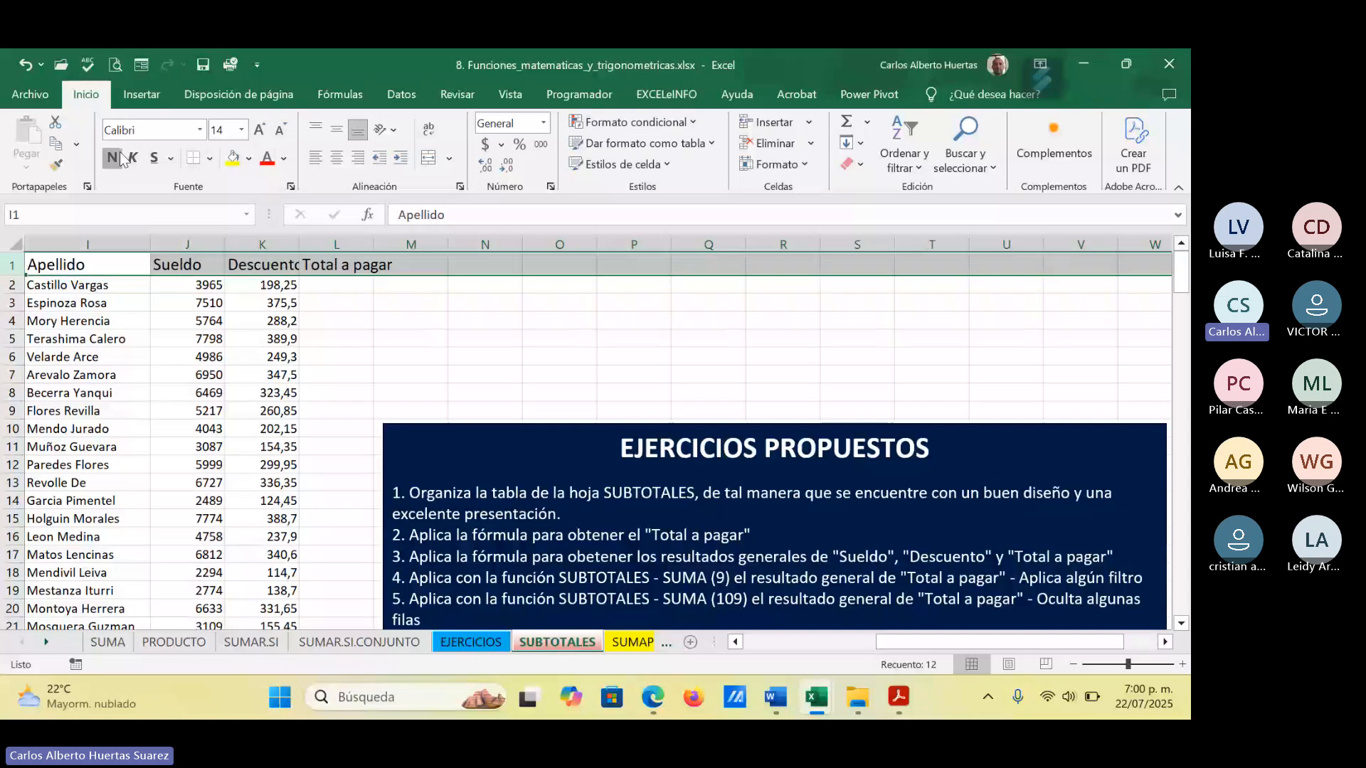
{"action": "left_click", "coordinate": [112, 157]}
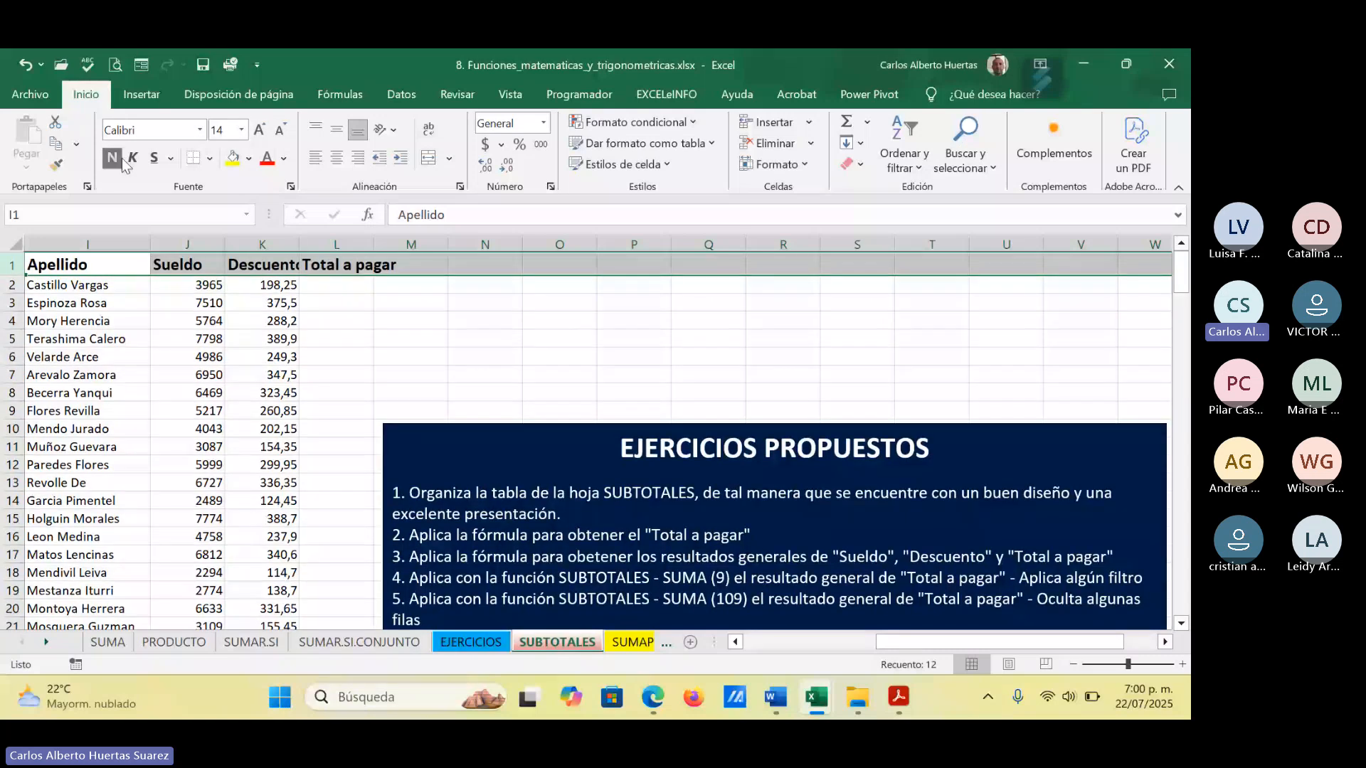
Step: Fit the widths of the Apellido, Sueldo, Descuento and Total a pagar columns to their contents
{"action": "left_click", "coordinate": [186, 317]}
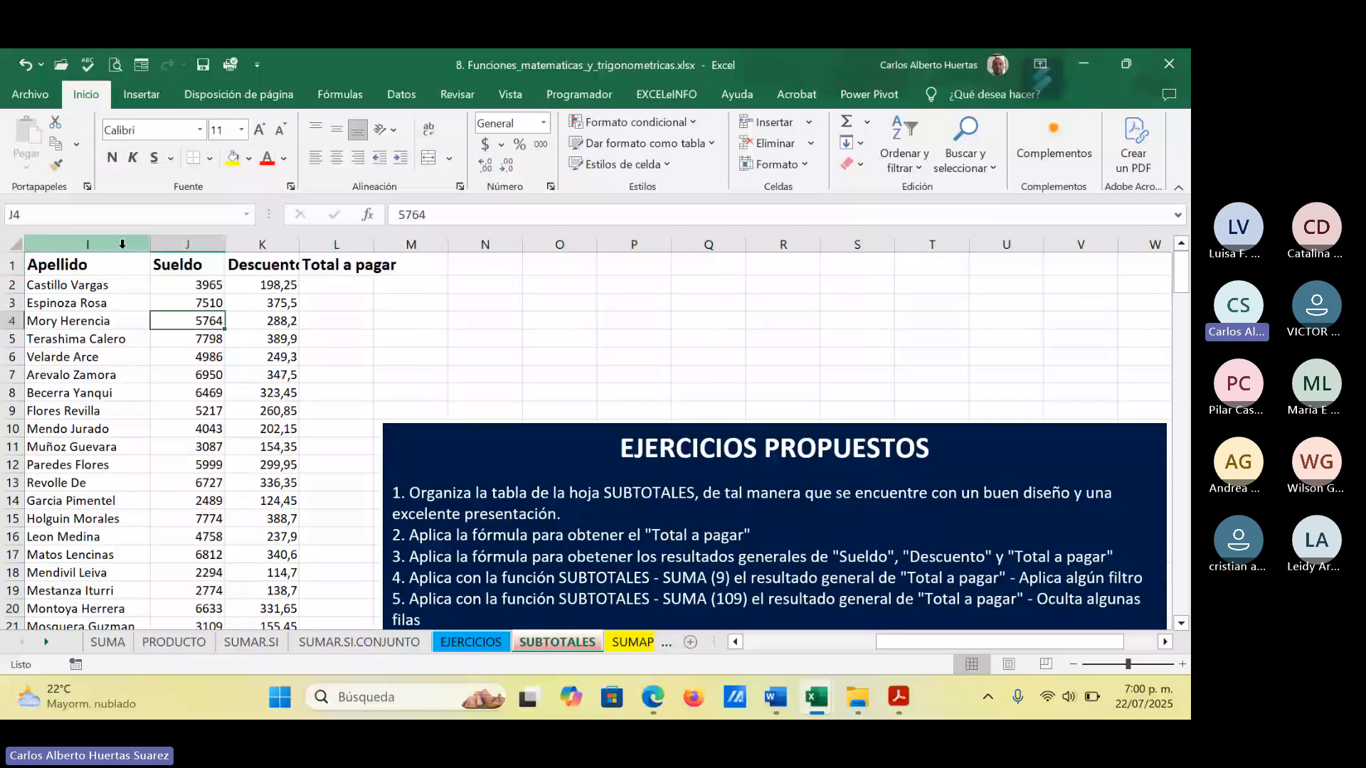
{"action": "left_click_drag", "start_coordinate": [122, 244], "coordinate": [337, 244]}
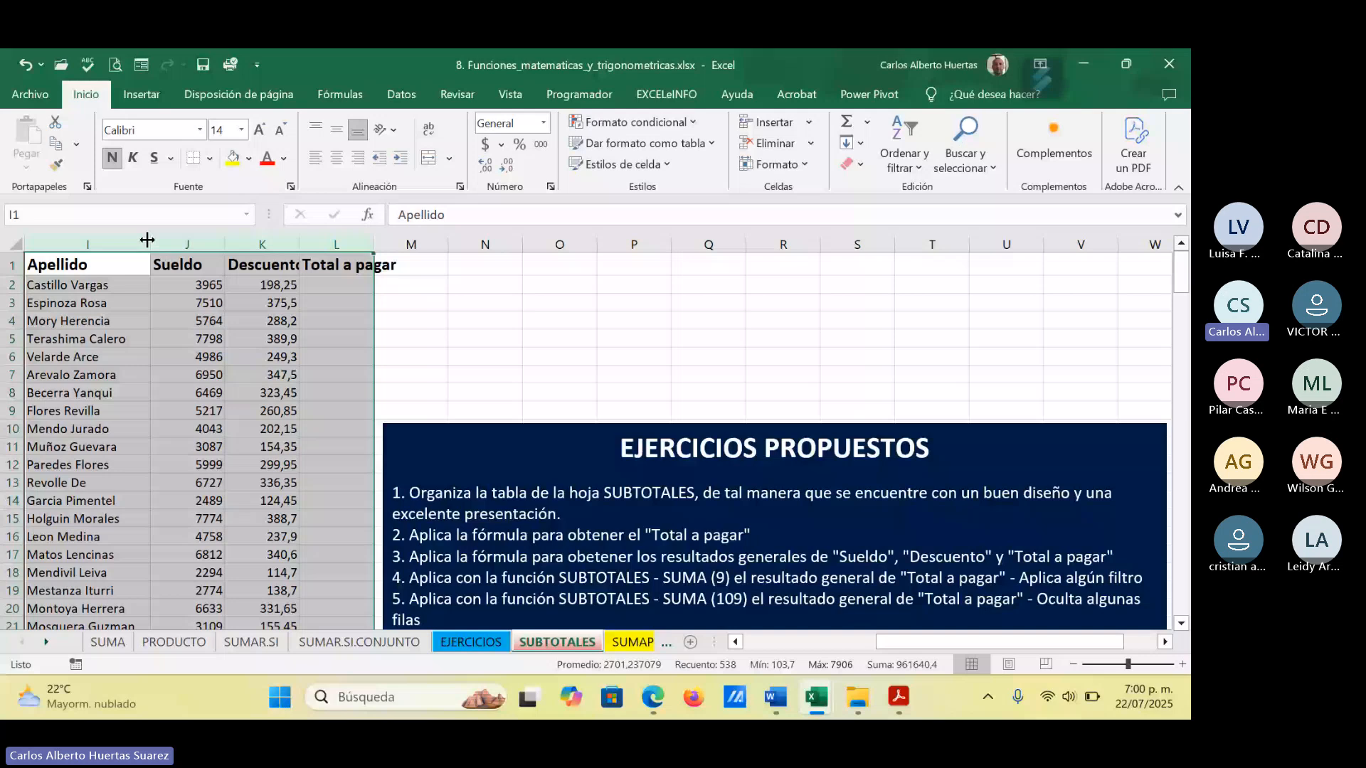
{"action": "double_click", "coordinate": [147, 240]}
{"action": "left_click", "coordinate": [332, 357]}
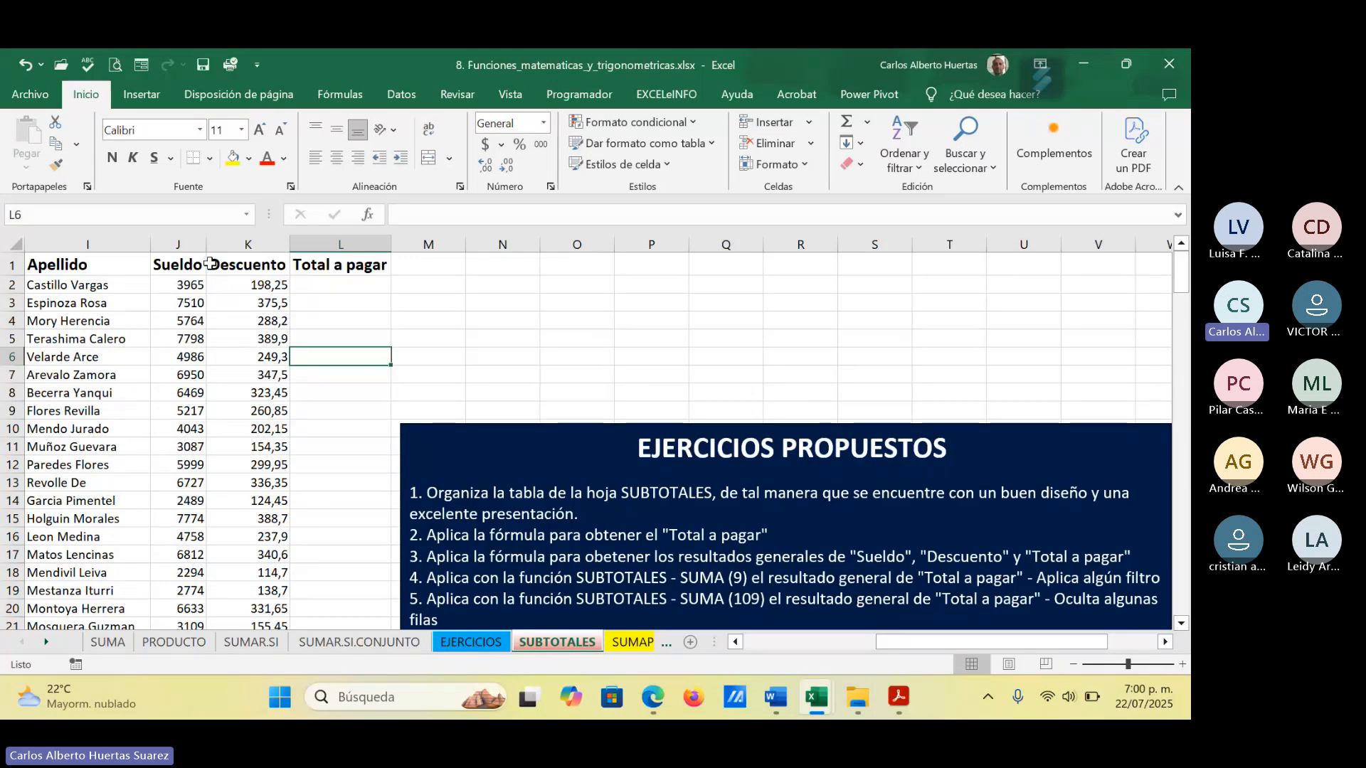
Step: Format the Sueldo and Descuento columns with thousands separators and no decimals, and widen the Descuento column to show its full header
{"action": "left_click_drag", "start_coordinate": [189, 244], "coordinate": [247, 244]}
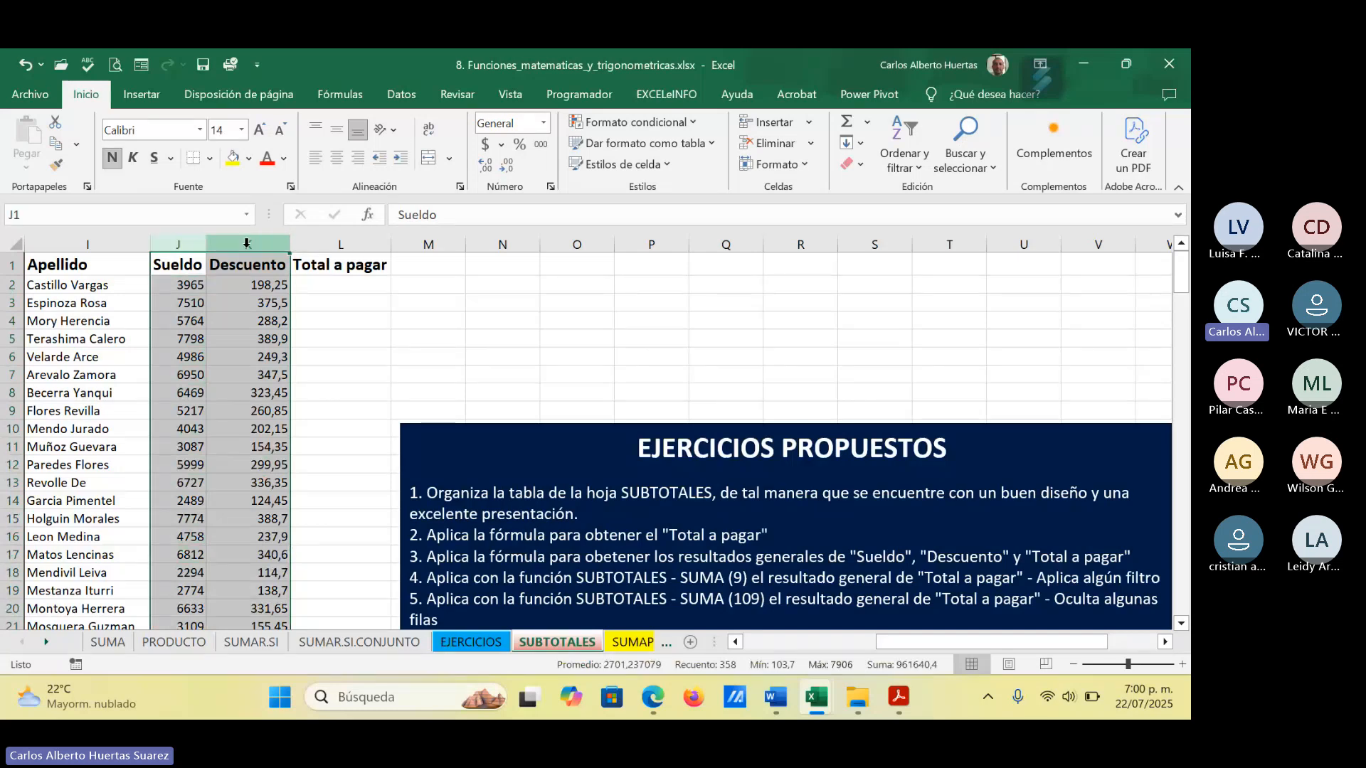
{"action": "left_click", "coordinate": [541, 144]}
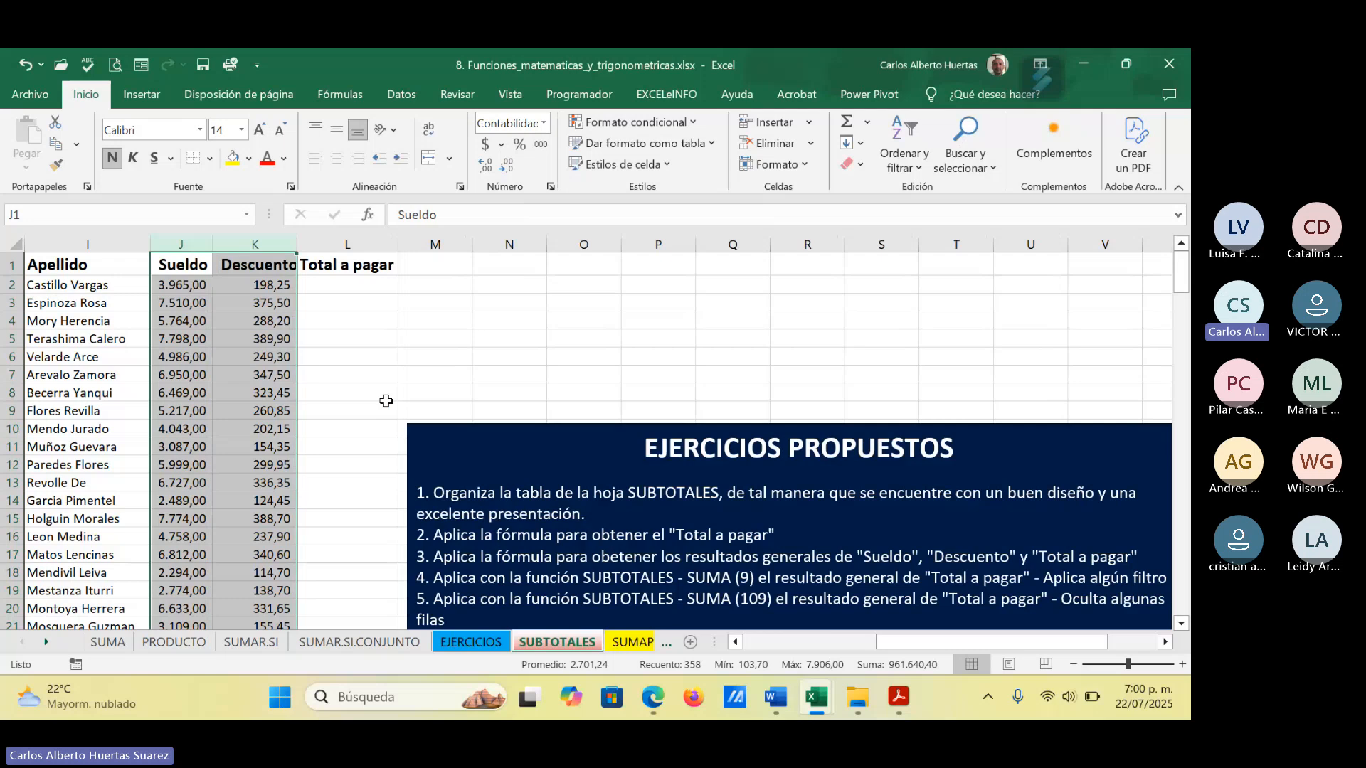
{"action": "double_click", "coordinate": [509, 169]}
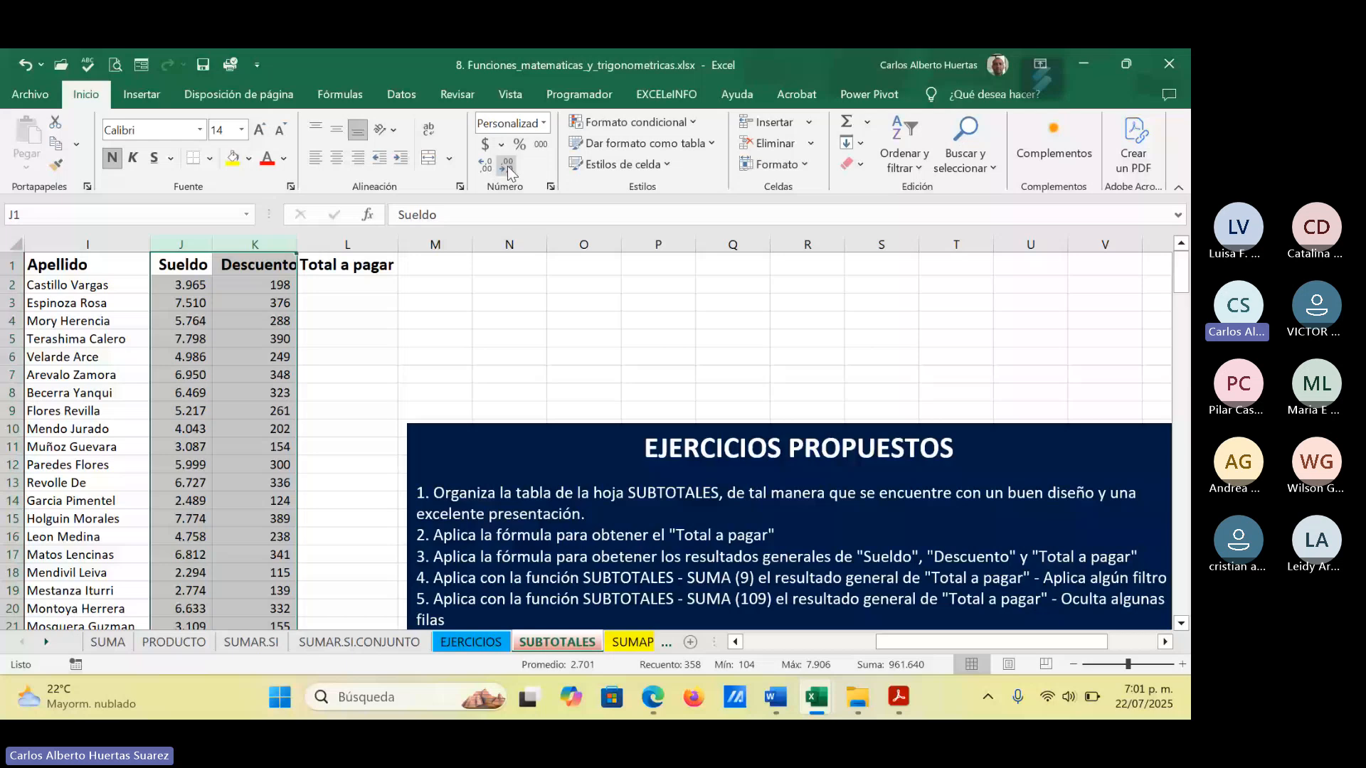
{"action": "left_click", "coordinate": [371, 319]}
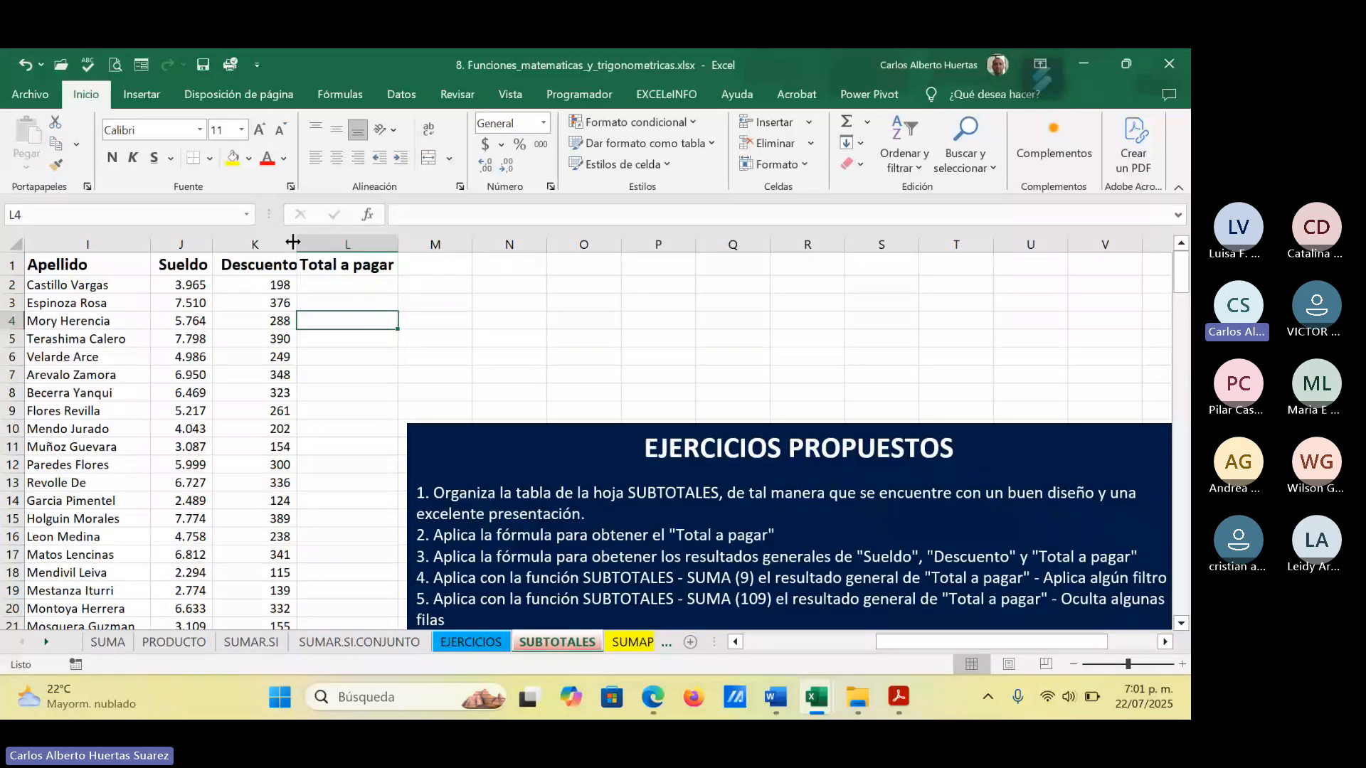
{"action": "left_click_drag", "start_coordinate": [292, 242], "coordinate": [306, 242]}
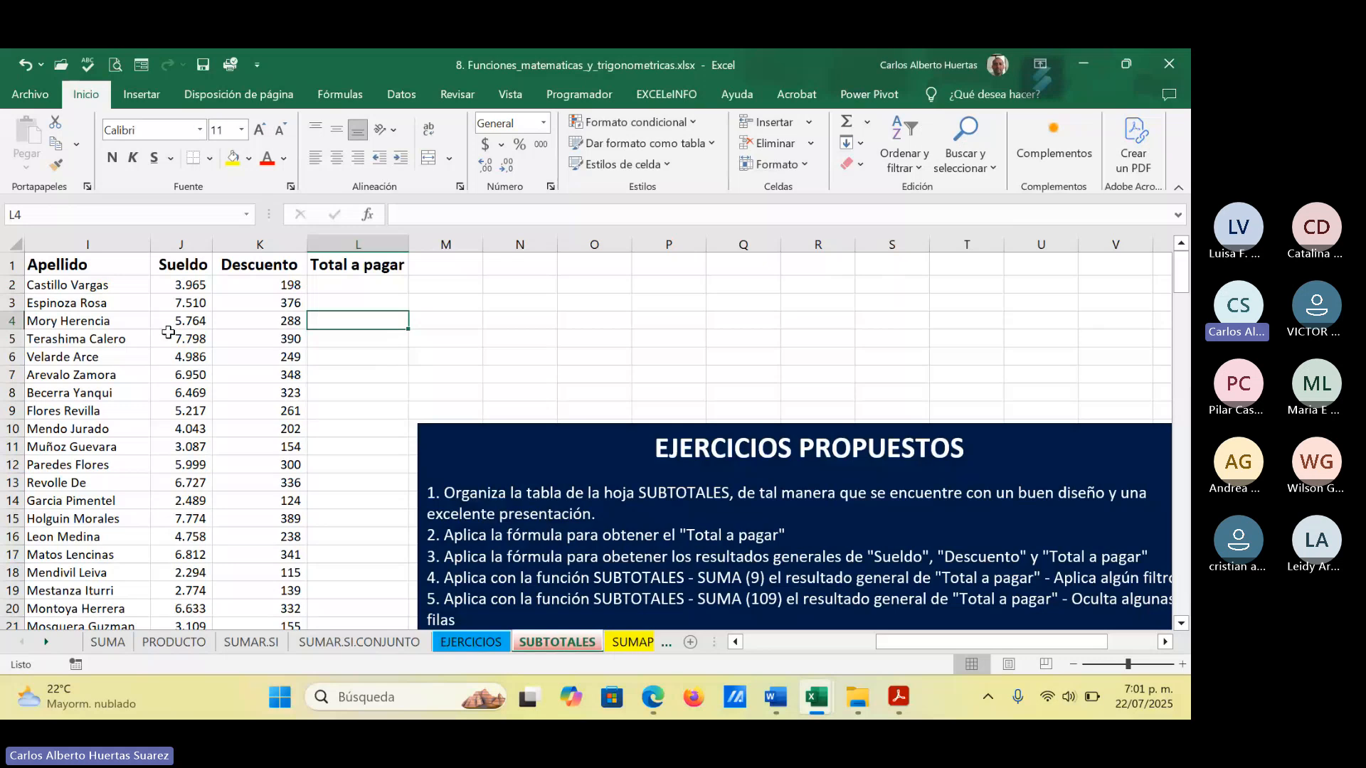
Step: Centre the headers from Apellido to Total a pagar and set their font colour to red
{"action": "left_click", "coordinate": [96, 263]}
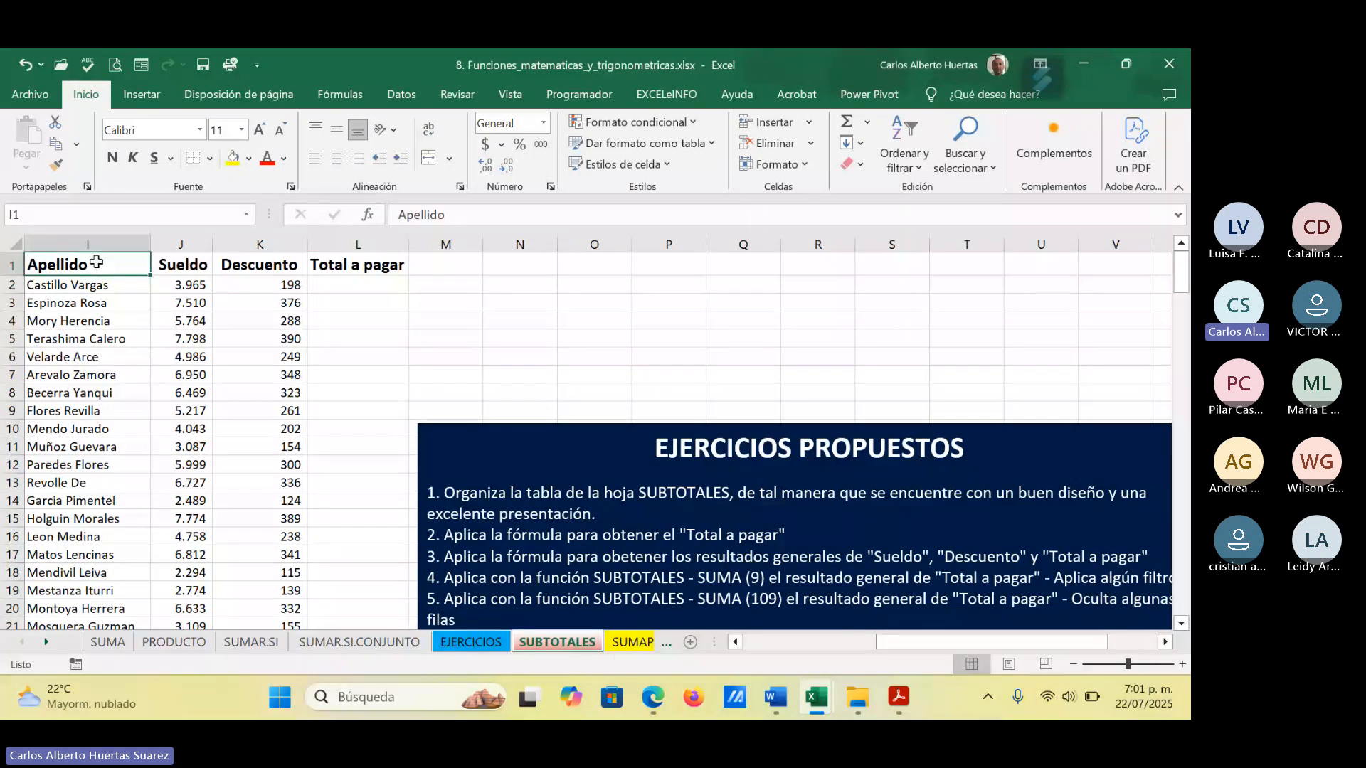
{"action": "left_click_drag", "start_coordinate": [96, 263], "coordinate": [354, 256]}
{"action": "left_click", "coordinate": [336, 158]}
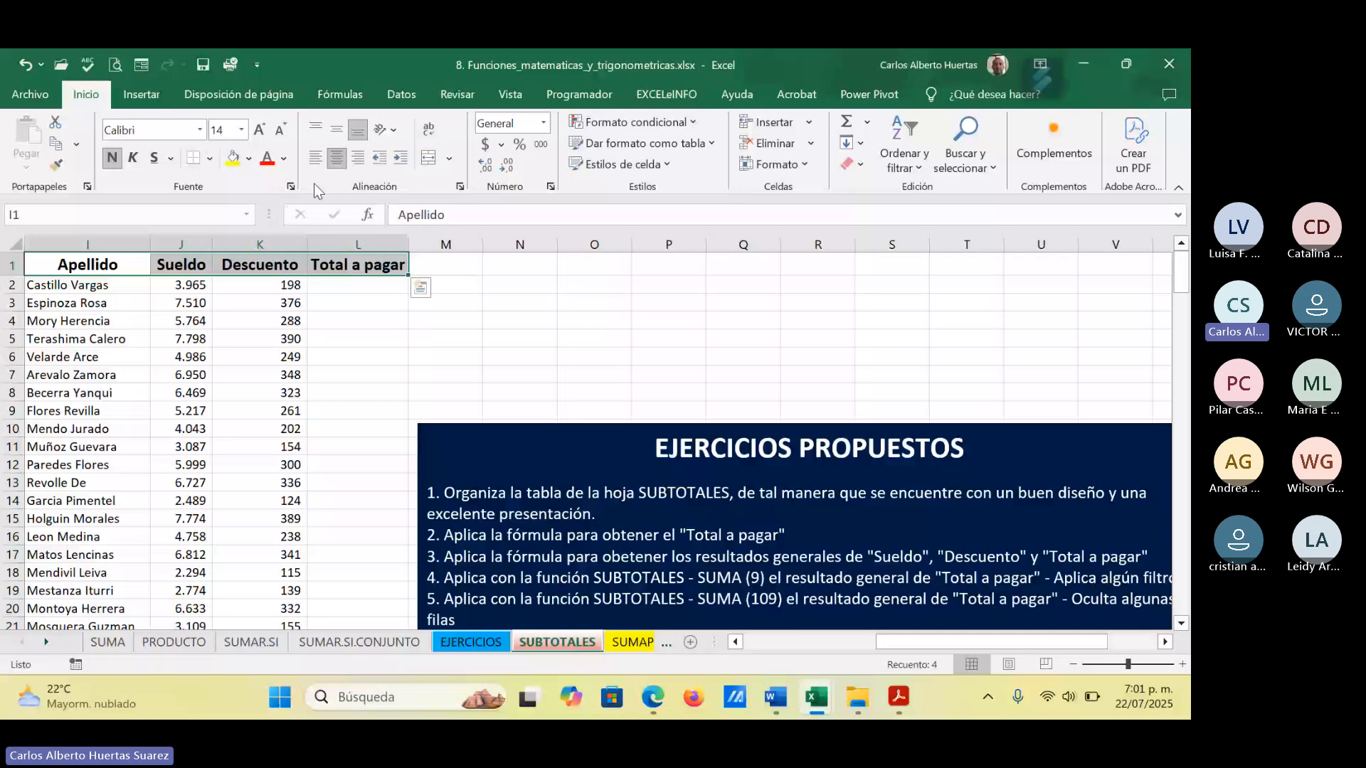
{"action": "left_click", "coordinate": [268, 158]}
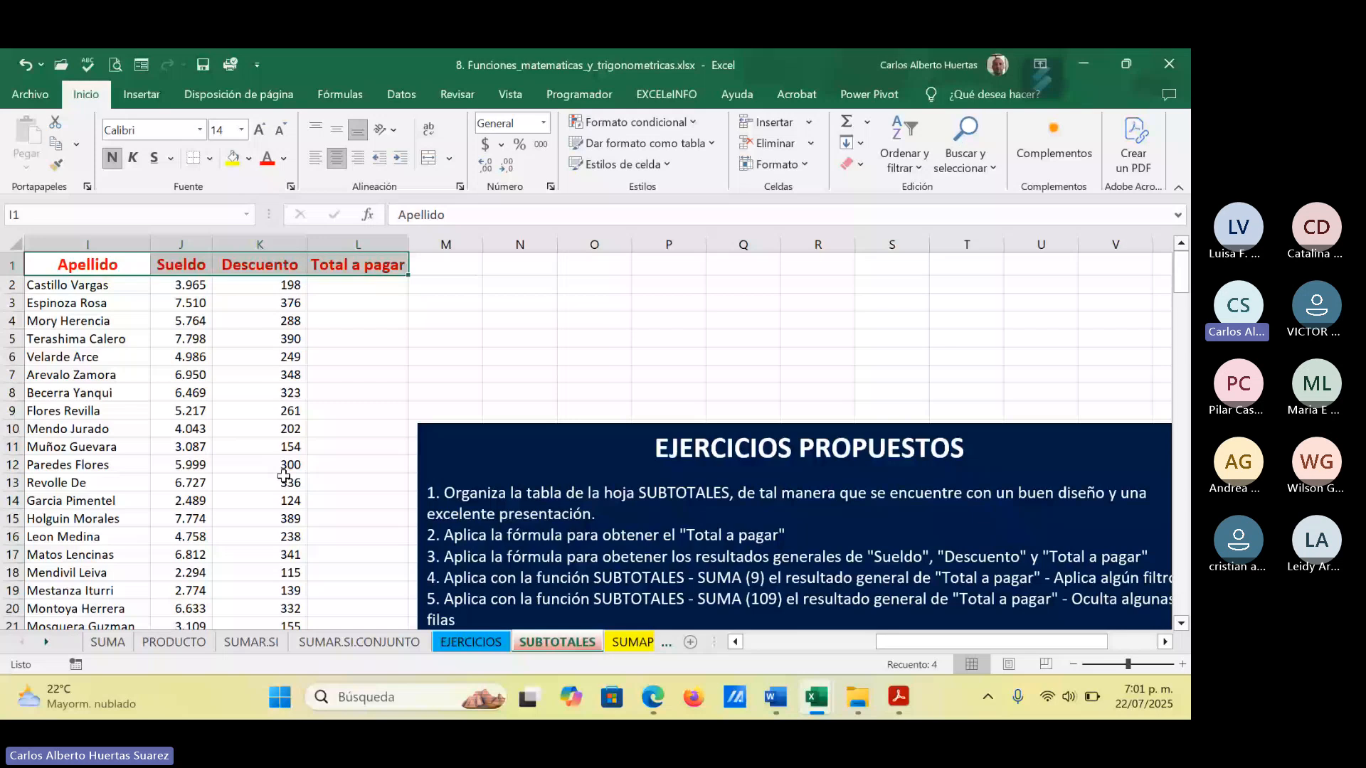
{"action": "left_click", "coordinate": [259, 356]}
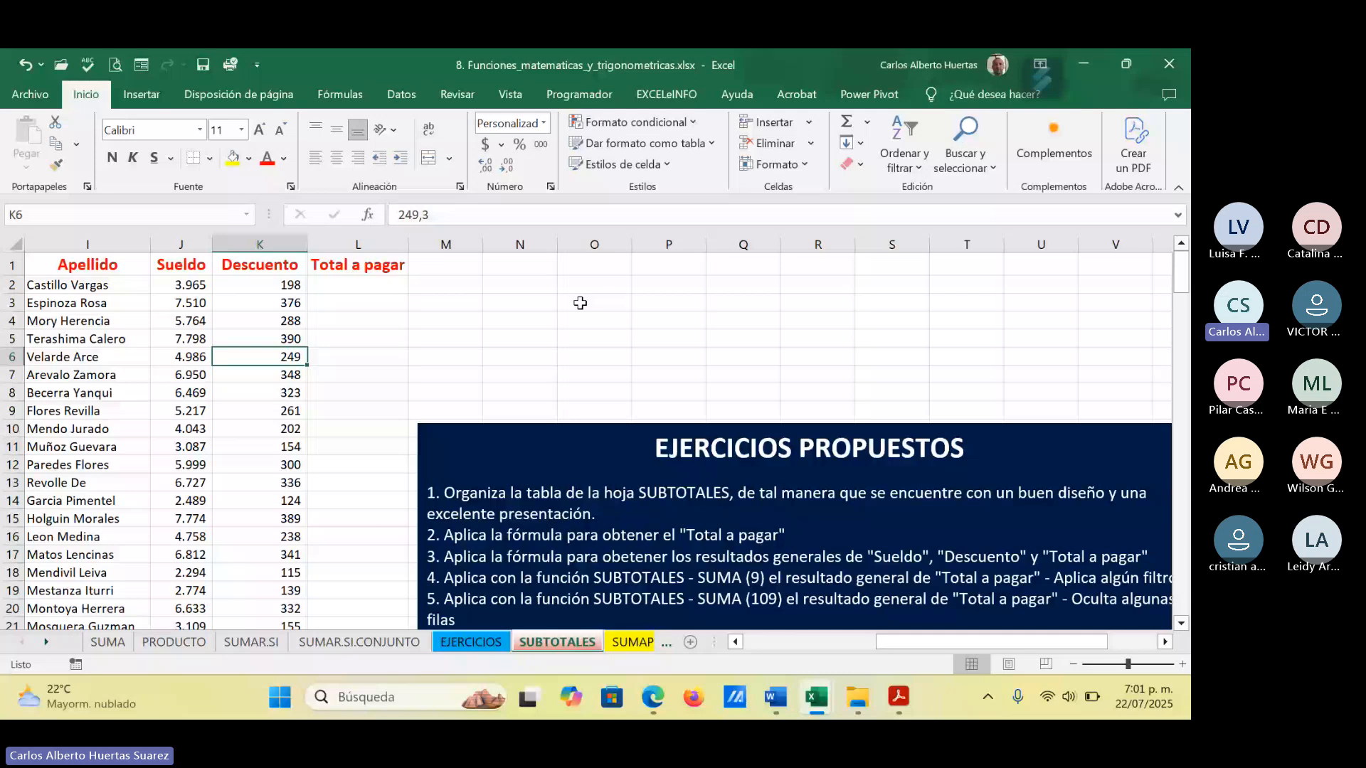
Step: Try out all borders on the empty range O2:Q6
{"action": "left_click_drag", "start_coordinate": [591, 285], "coordinate": [744, 356]}
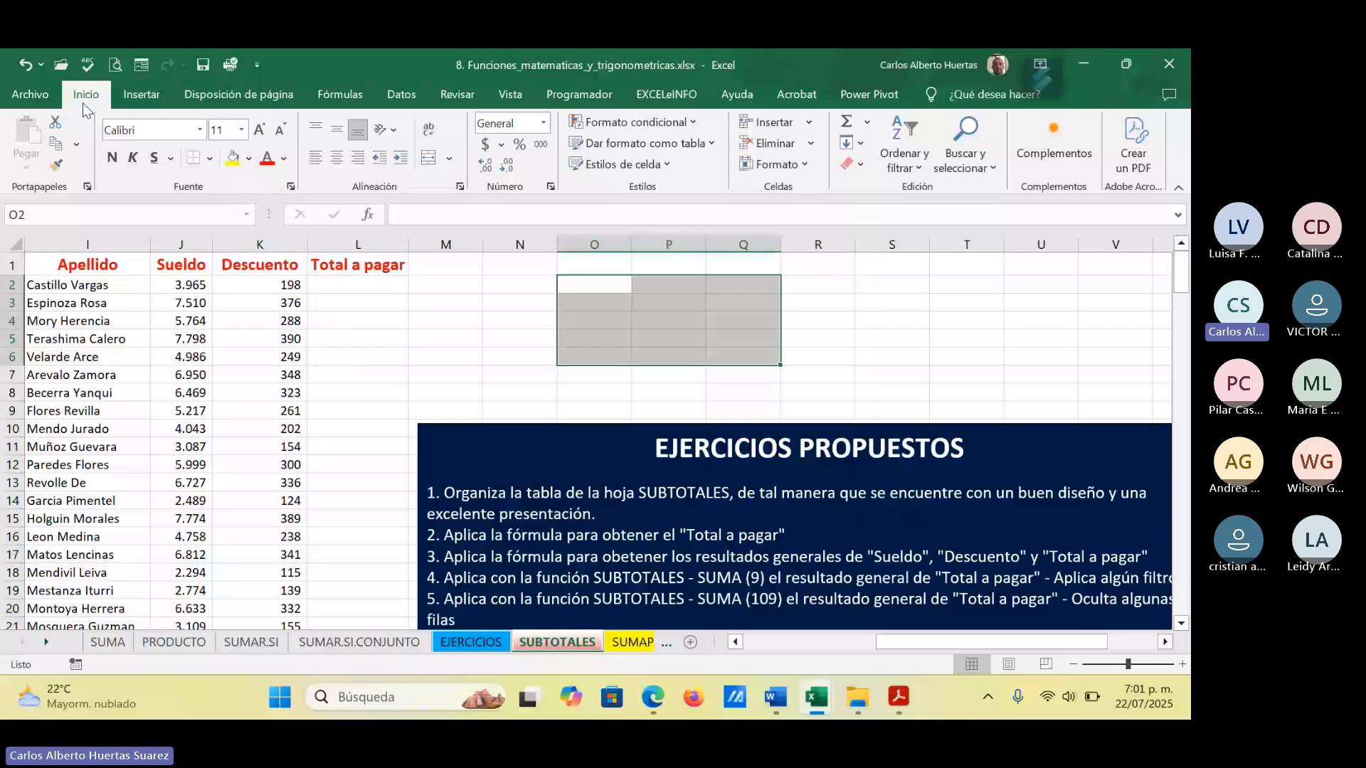
{"action": "left_click", "coordinate": [210, 160]}
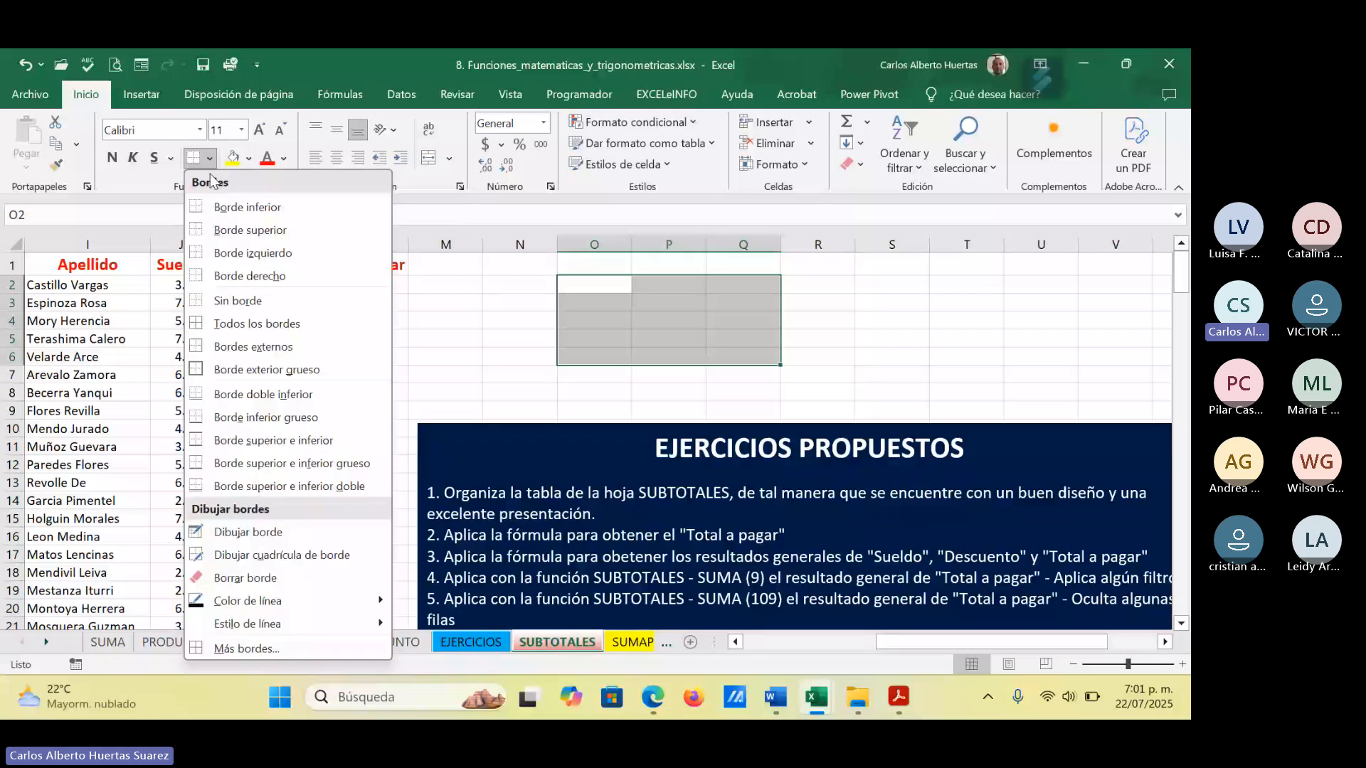
{"action": "left_click", "coordinate": [242, 325]}
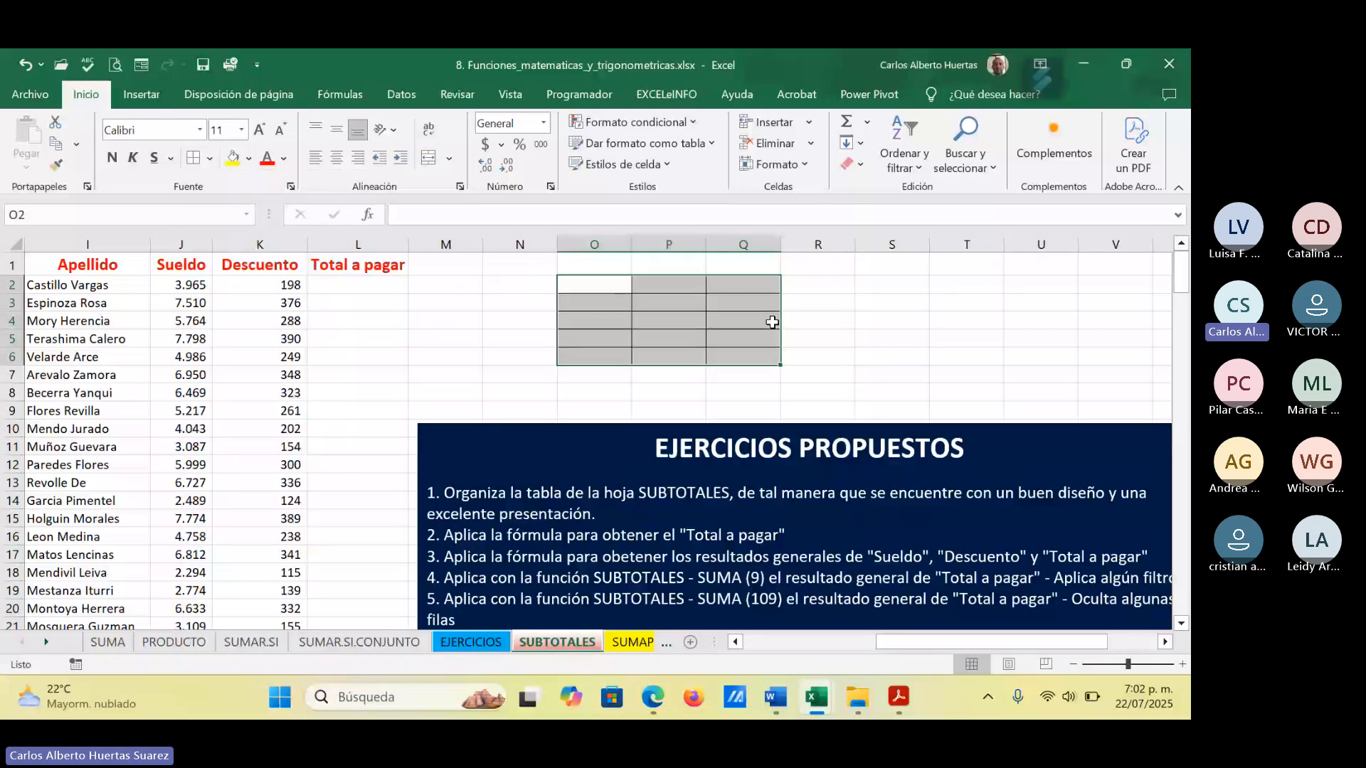
{"action": "left_click", "coordinate": [789, 320]}
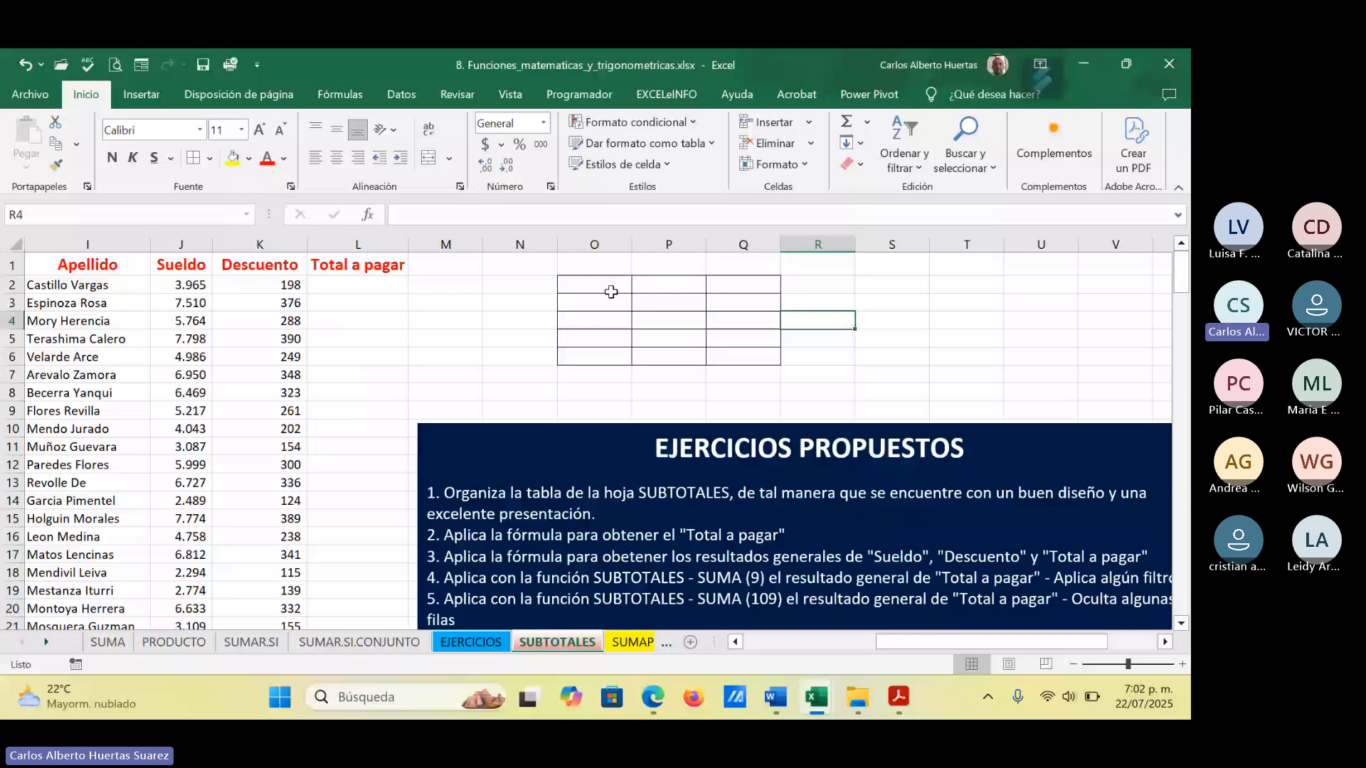
Step: Remove the borders from O2:Q6 by copying the format of the blank range S2:U6 onto it
{"action": "left_click", "coordinate": [584, 282]}
{"action": "left_click", "coordinate": [873, 284]}
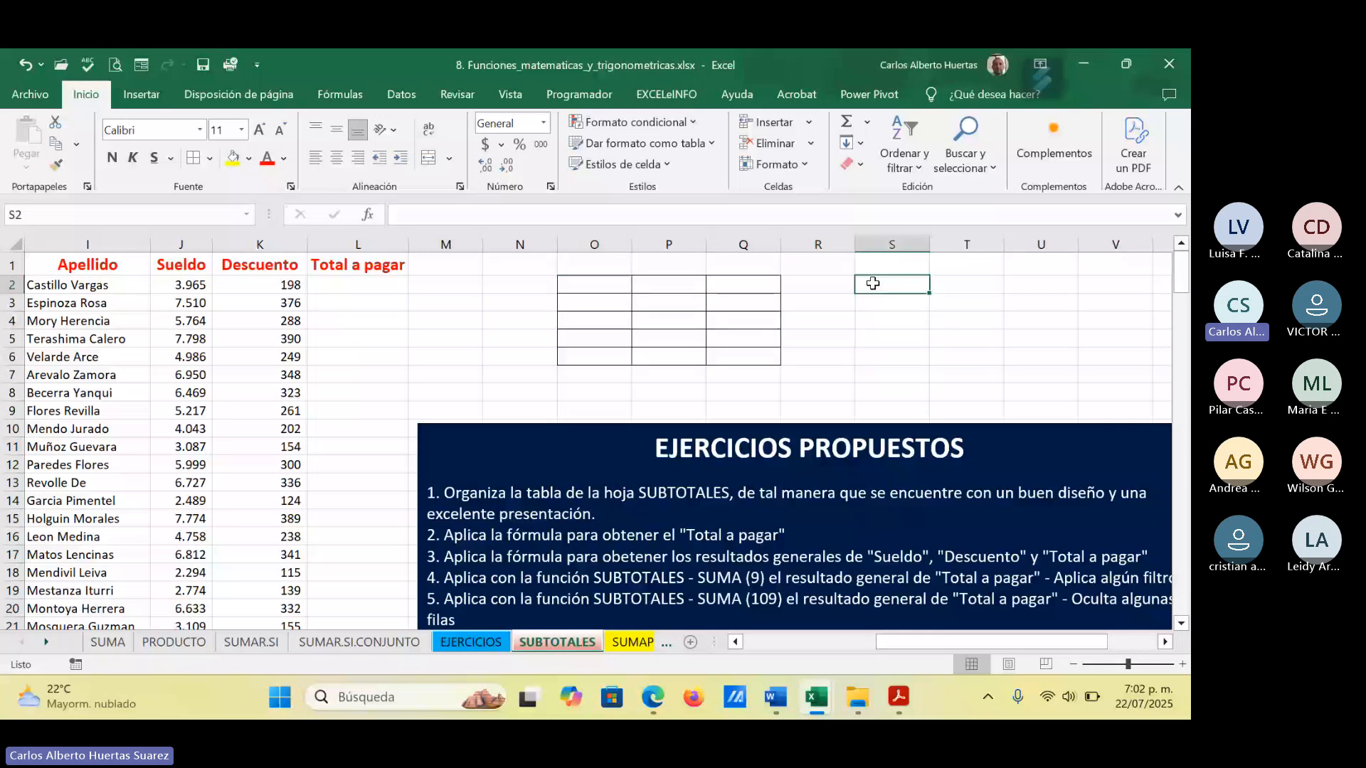
{"action": "left_click_drag", "start_coordinate": [873, 283], "coordinate": [1052, 357]}
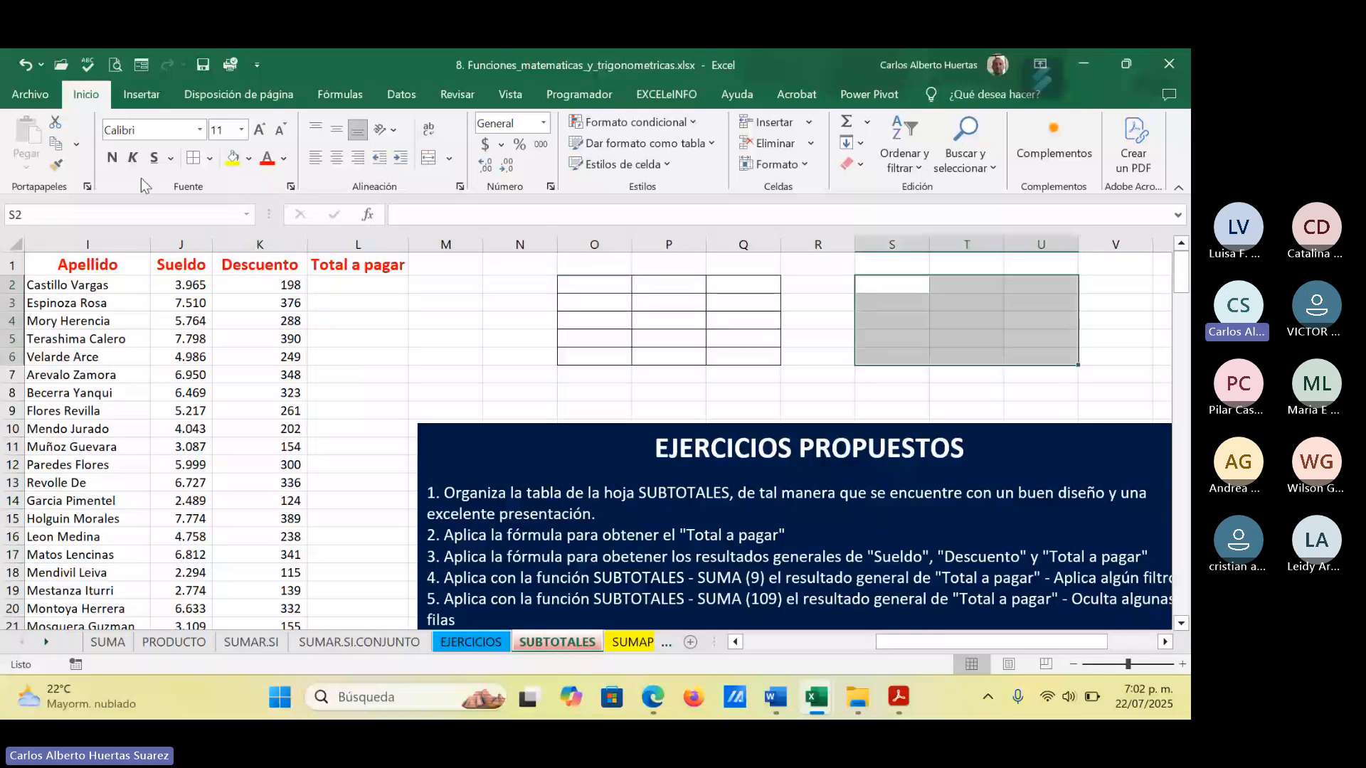
{"action": "left_click", "coordinate": [57, 165]}
{"action": "mouse_move", "coordinate": [594, 284]}
{"action": "left_mouse_down"}
{"action": "mouse_move", "coordinate": [716, 280]}
{"action": "mouse_move", "coordinate": [744, 356]}
{"action": "left_mouse_up"}
{"action": "left_click", "coordinate": [669, 320]}
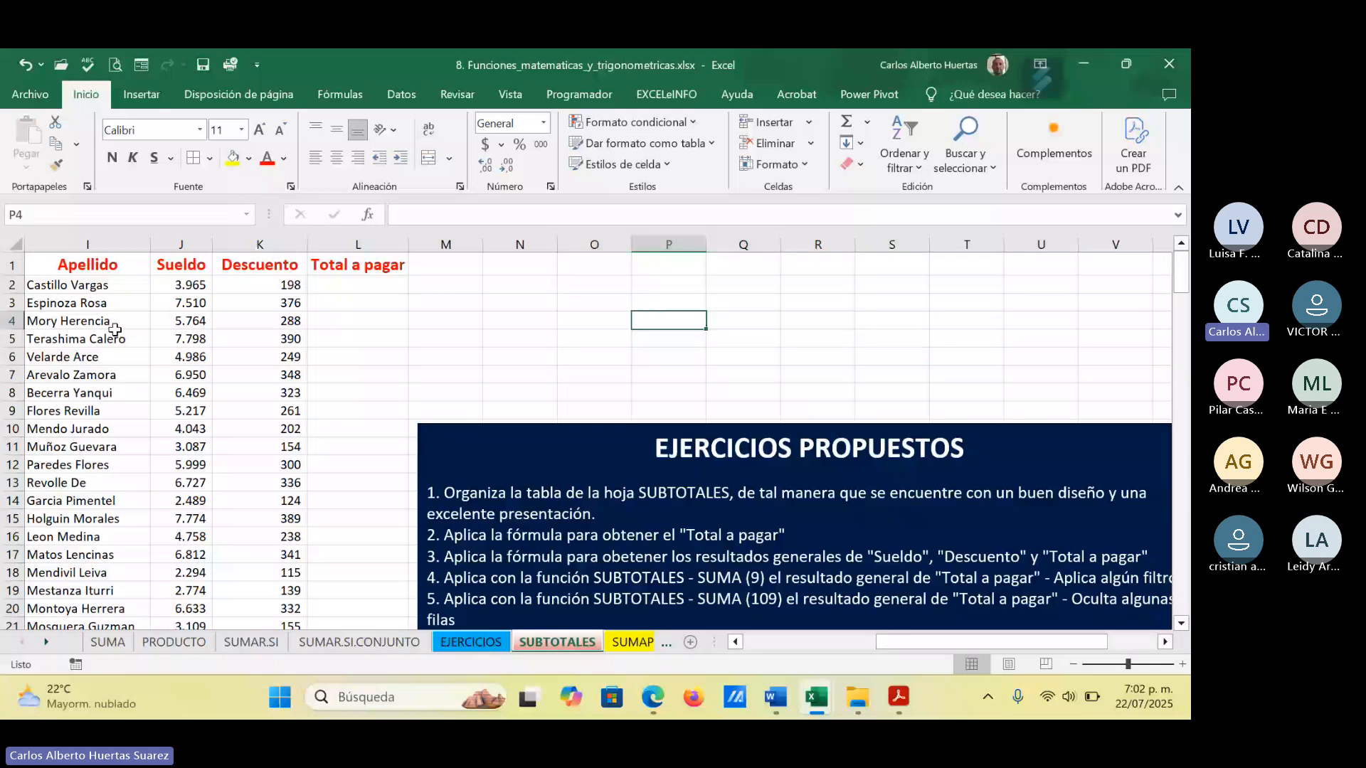
Step: Check how far down the table extends, including a trial selection of the Apellido column down to row 179, and return to the header row
{"action": "left_click", "coordinate": [61, 267]}
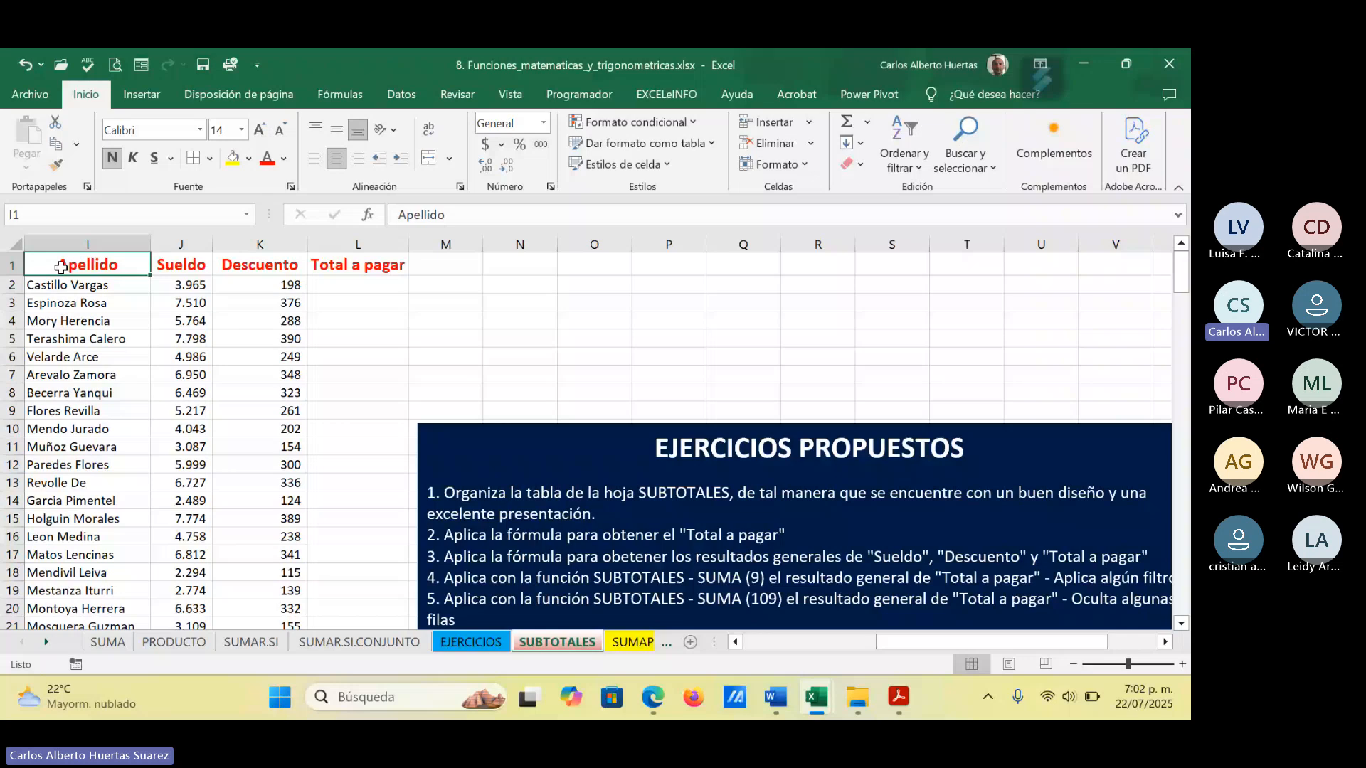
{"action": "scroll", "coordinate": [583, 427], "scroll_direction": "down", "scroll_amount": 1}
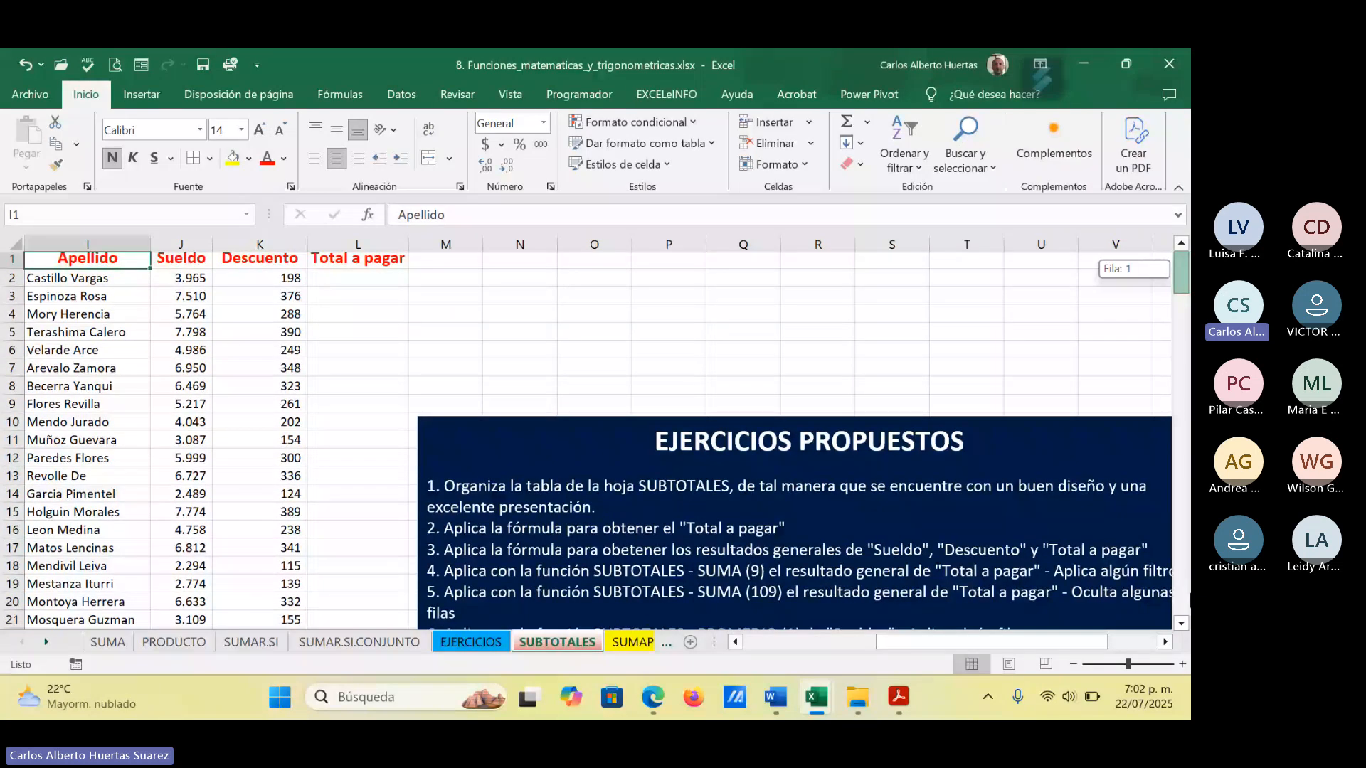
{"action": "scroll", "coordinate": [59, 530], "scroll_direction": "down", "scroll_amount": 20}
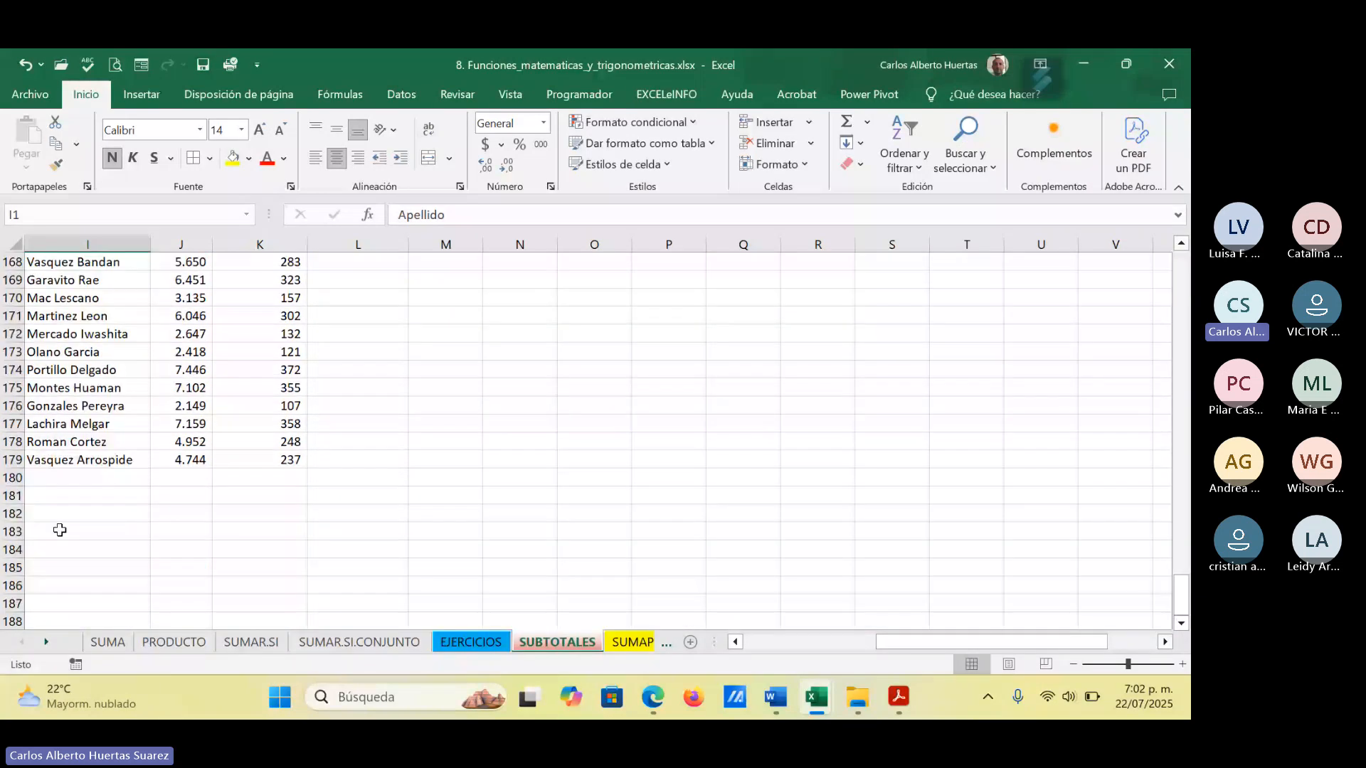
{"action": "scroll", "coordinate": [1187, 422], "scroll_direction": "up", "scroll_amount": 1}
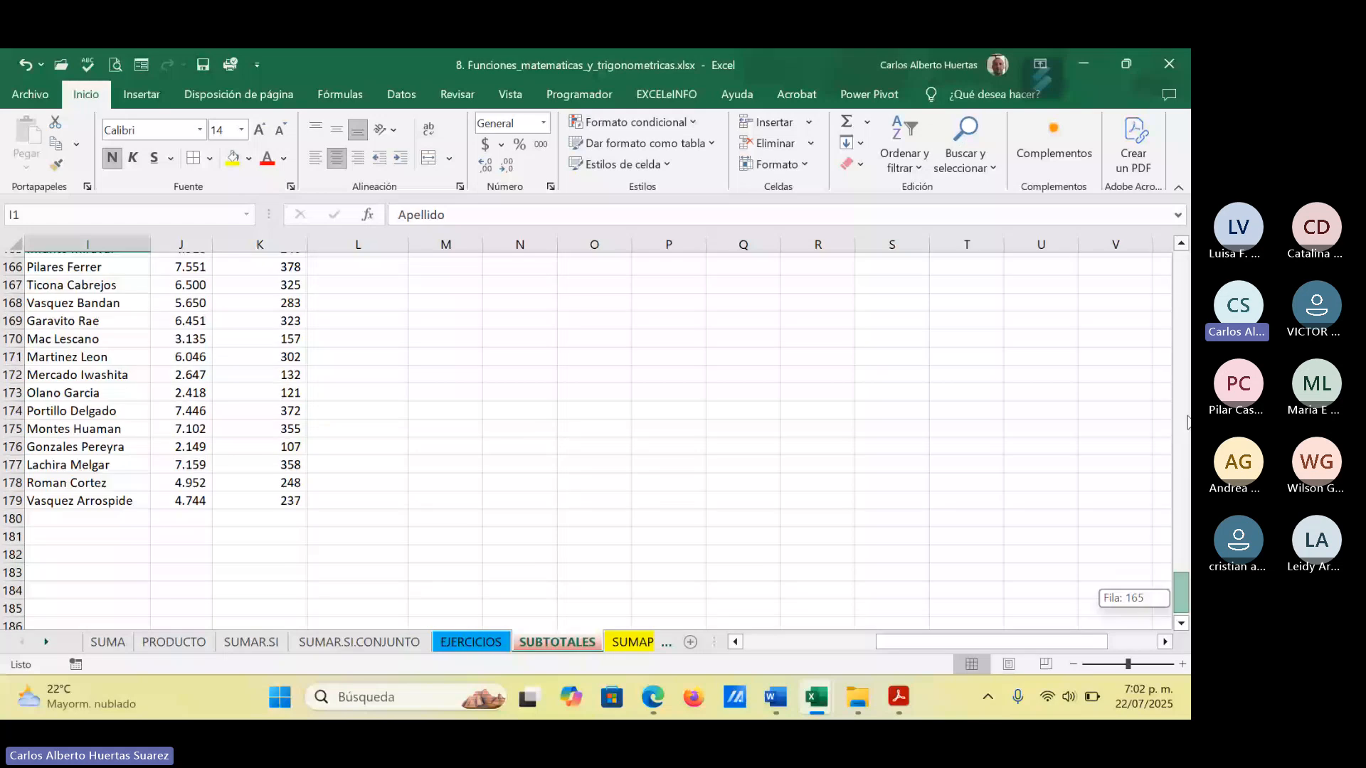
{"action": "scroll", "coordinate": [1187, 421], "scroll_direction": "up", "scroll_amount": 20}
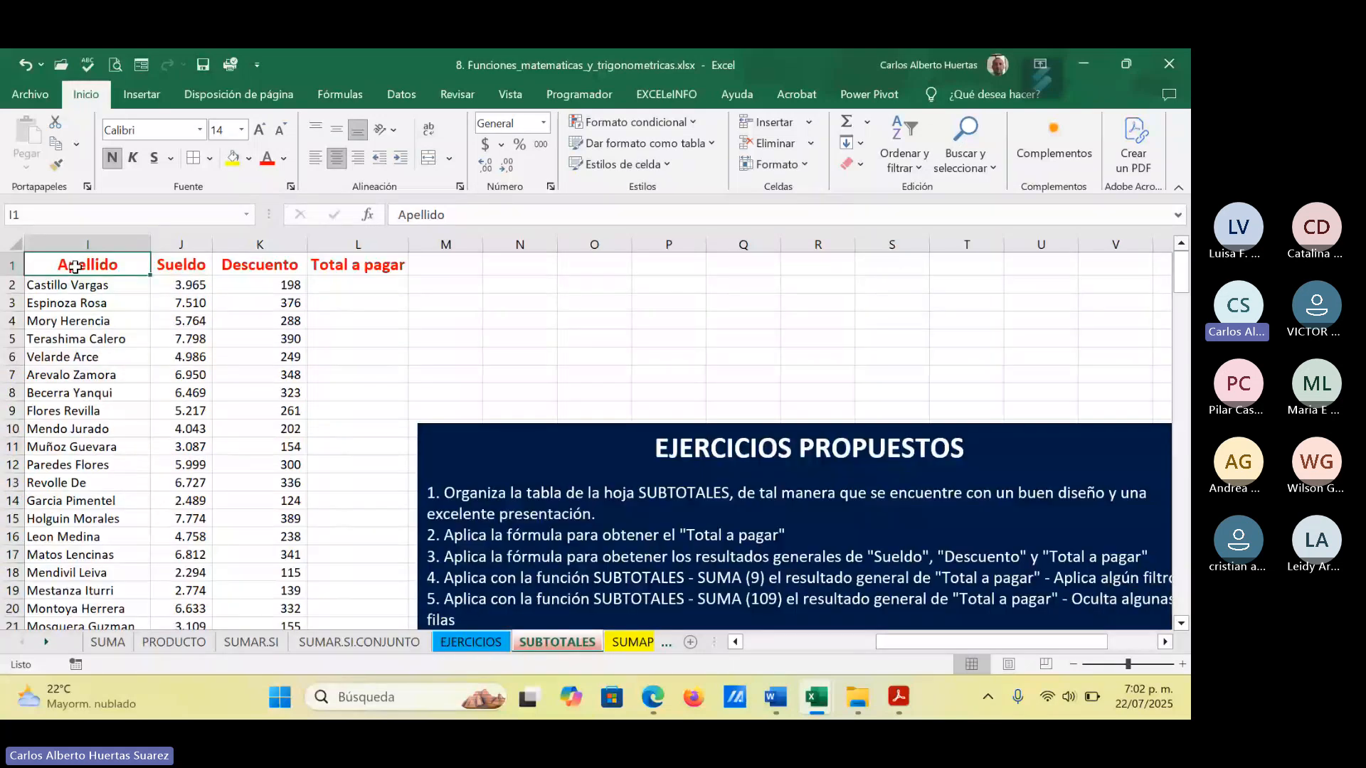
{"action": "left_click_drag", "start_coordinate": [75, 267], "coordinate": [91, 667]}
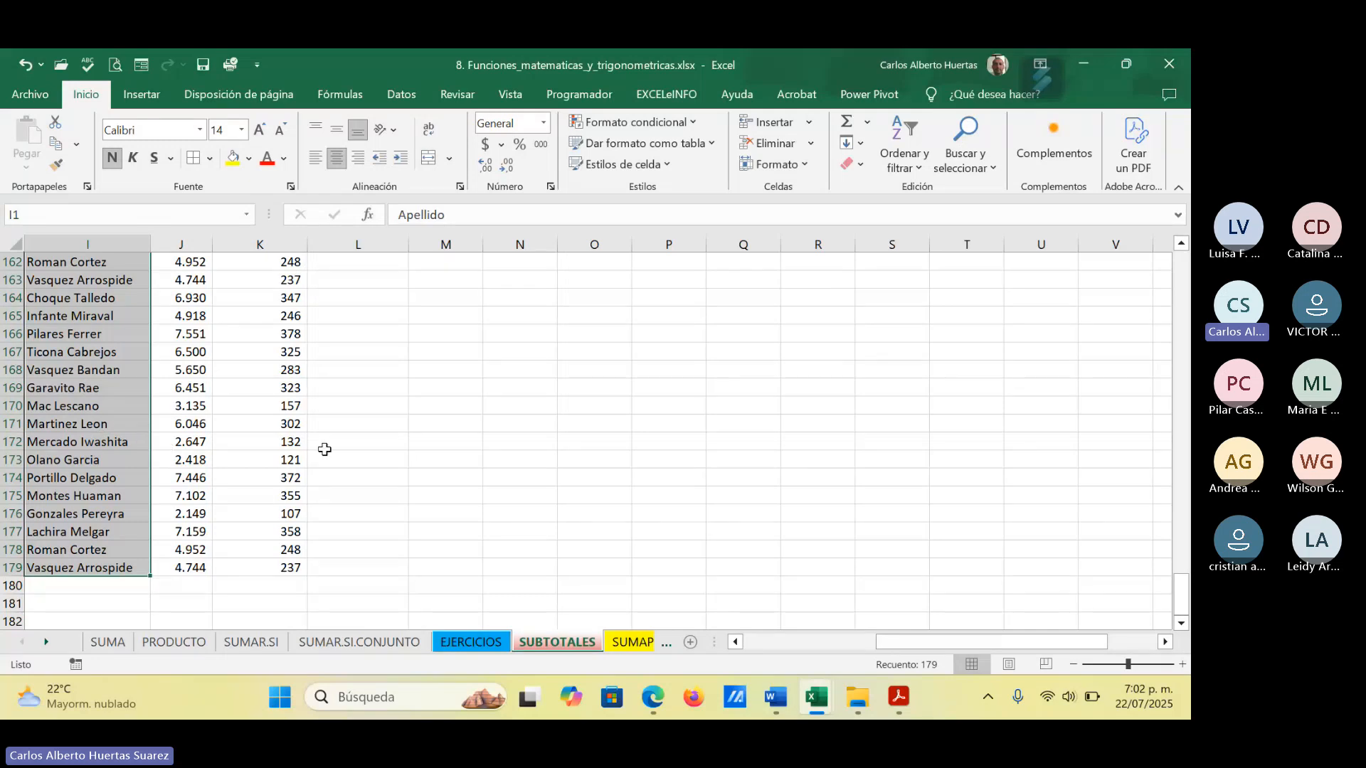
{"action": "left_click", "coordinate": [139, 573]}
{"action": "left_click_drag", "start_coordinate": [1181, 597], "coordinate": [1175, 387]}
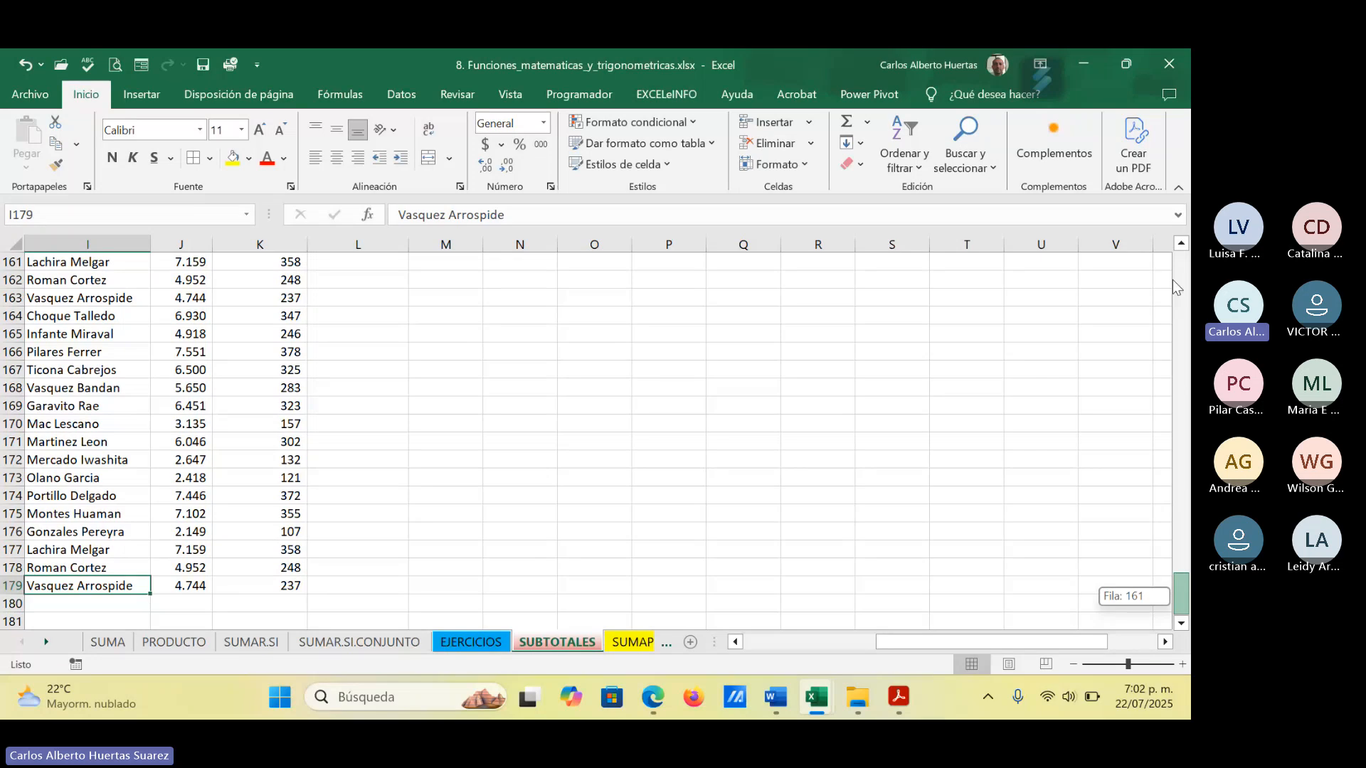
{"action": "left_click_drag", "start_coordinate": [1174, 286], "coordinate": [1174, 283]}
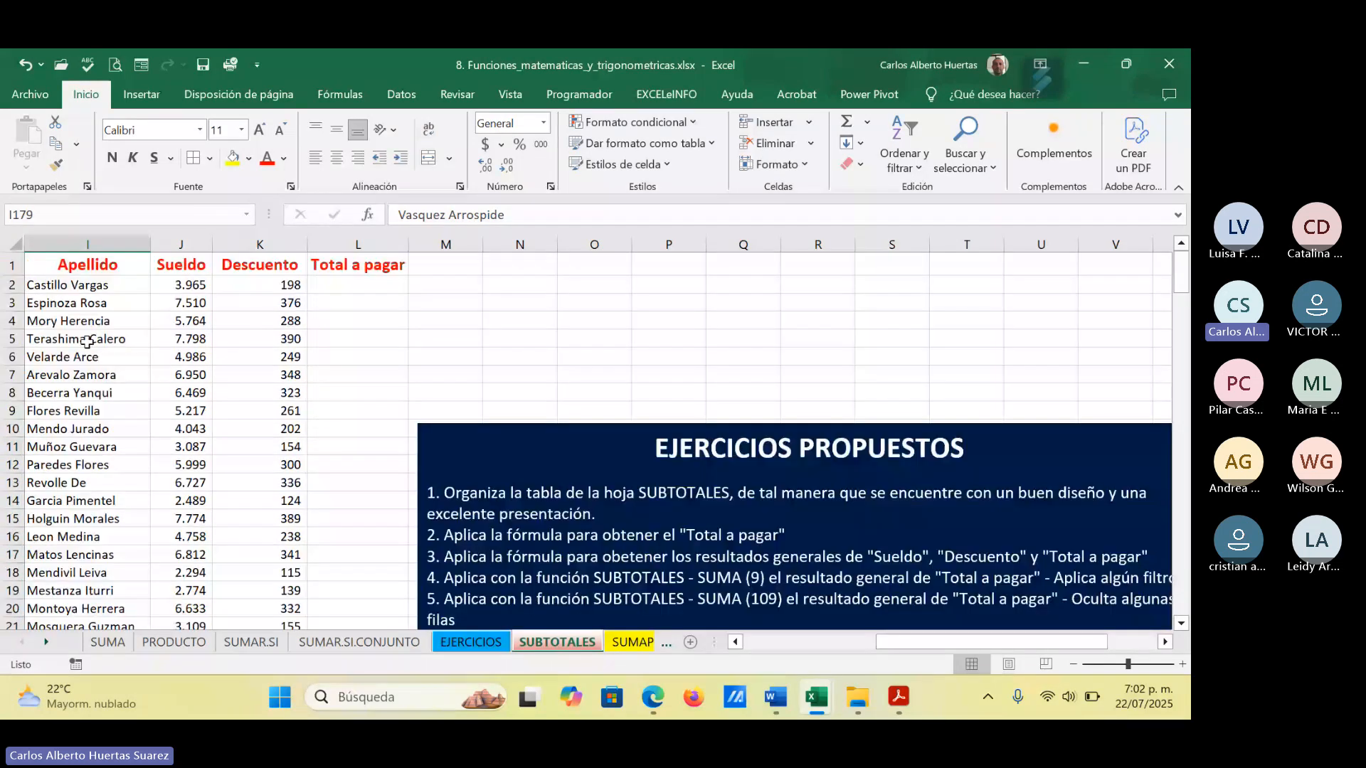
Step: Apply all borders to the whole table, from the header row down to row 179
{"action": "left_click", "coordinate": [69, 265]}
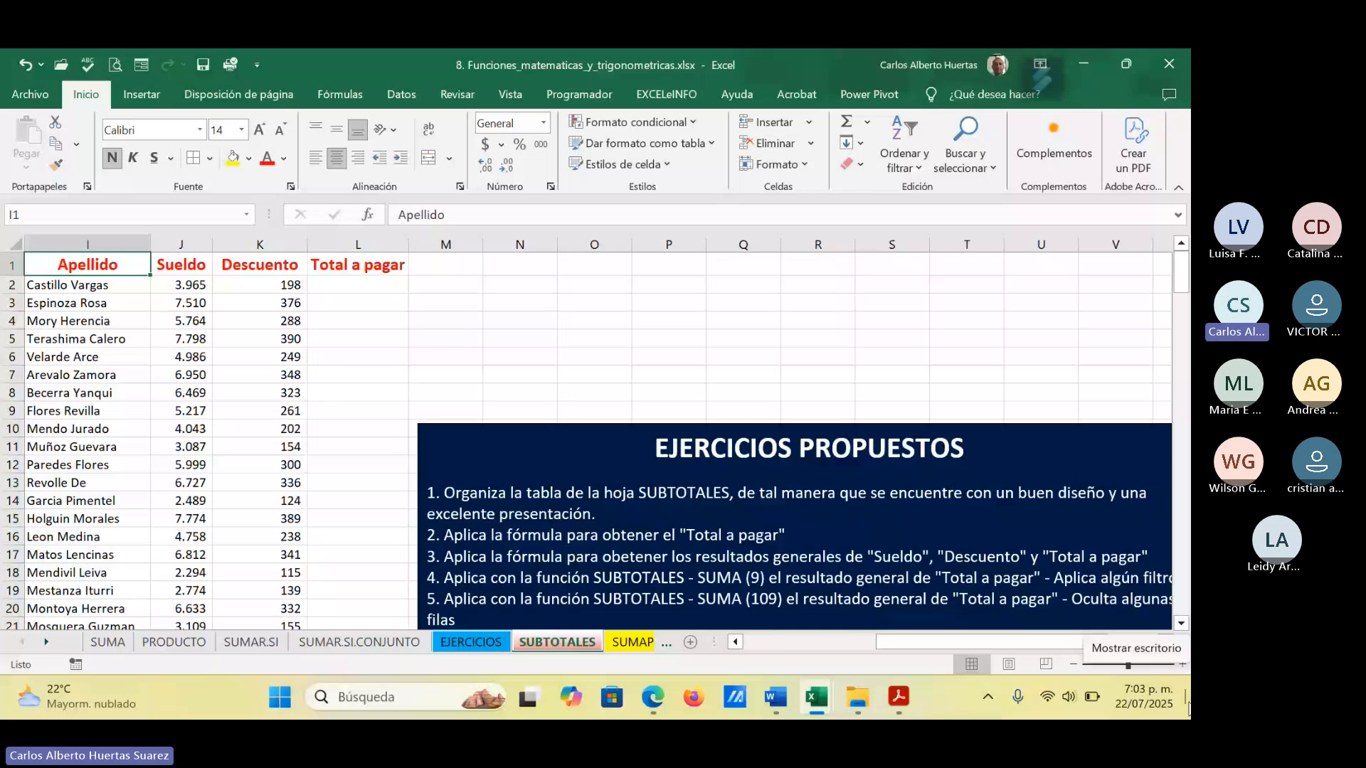
{"action": "key", "text": "ctrl+shift+End"}
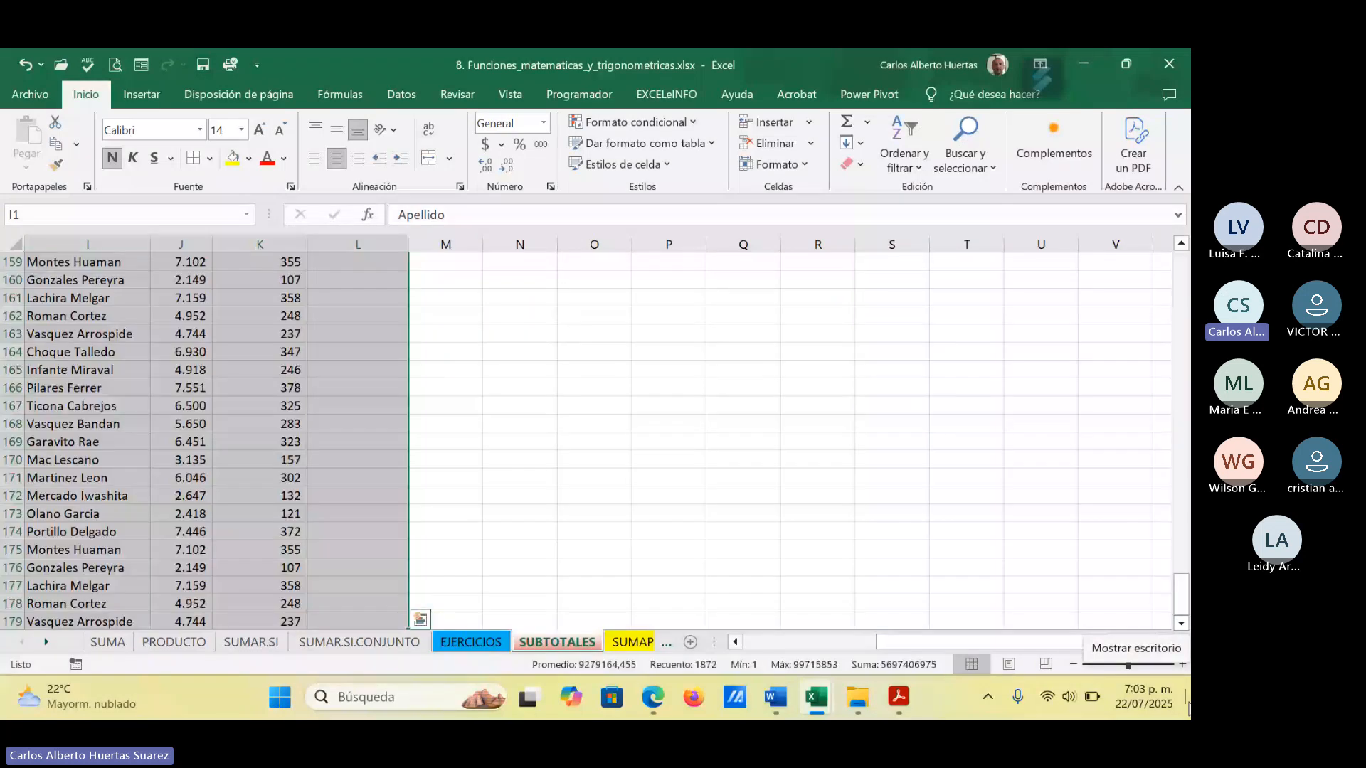
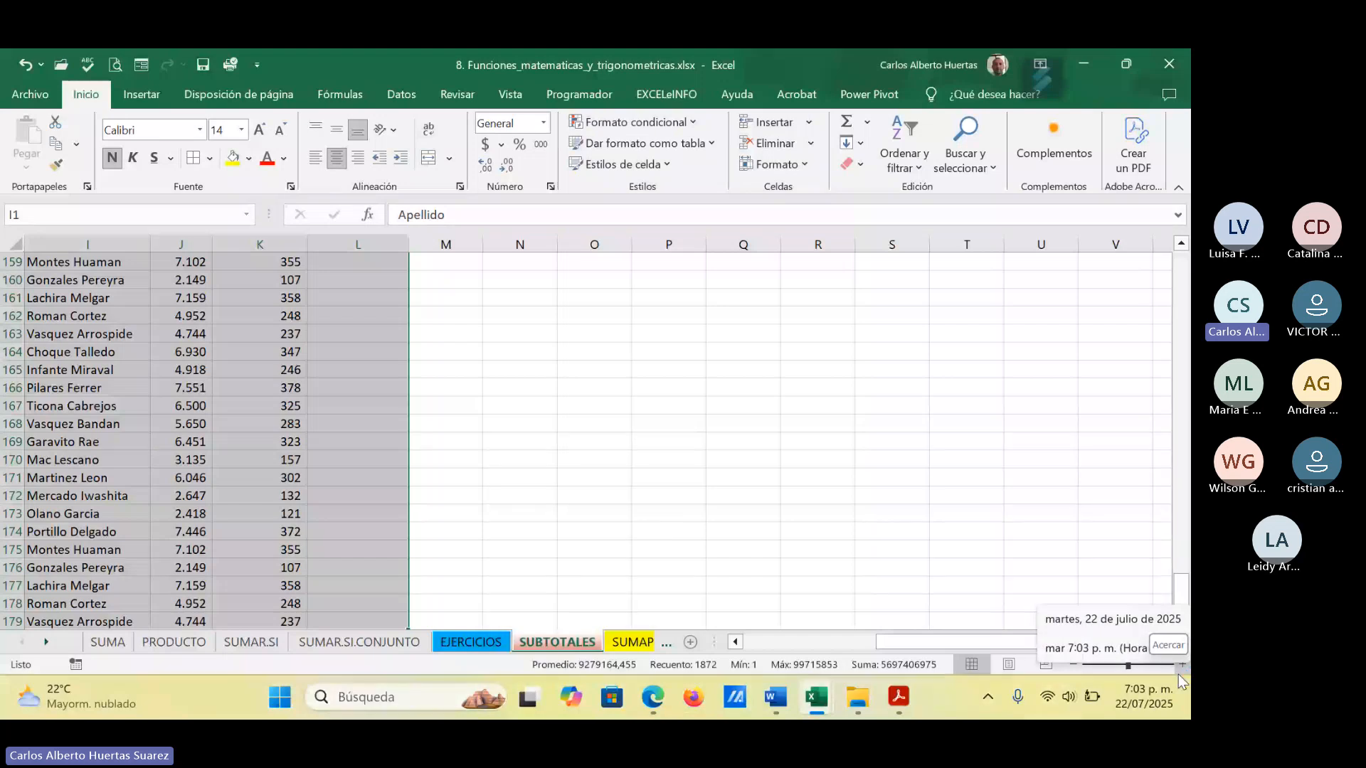
{"action": "left_click", "coordinate": [209, 158]}
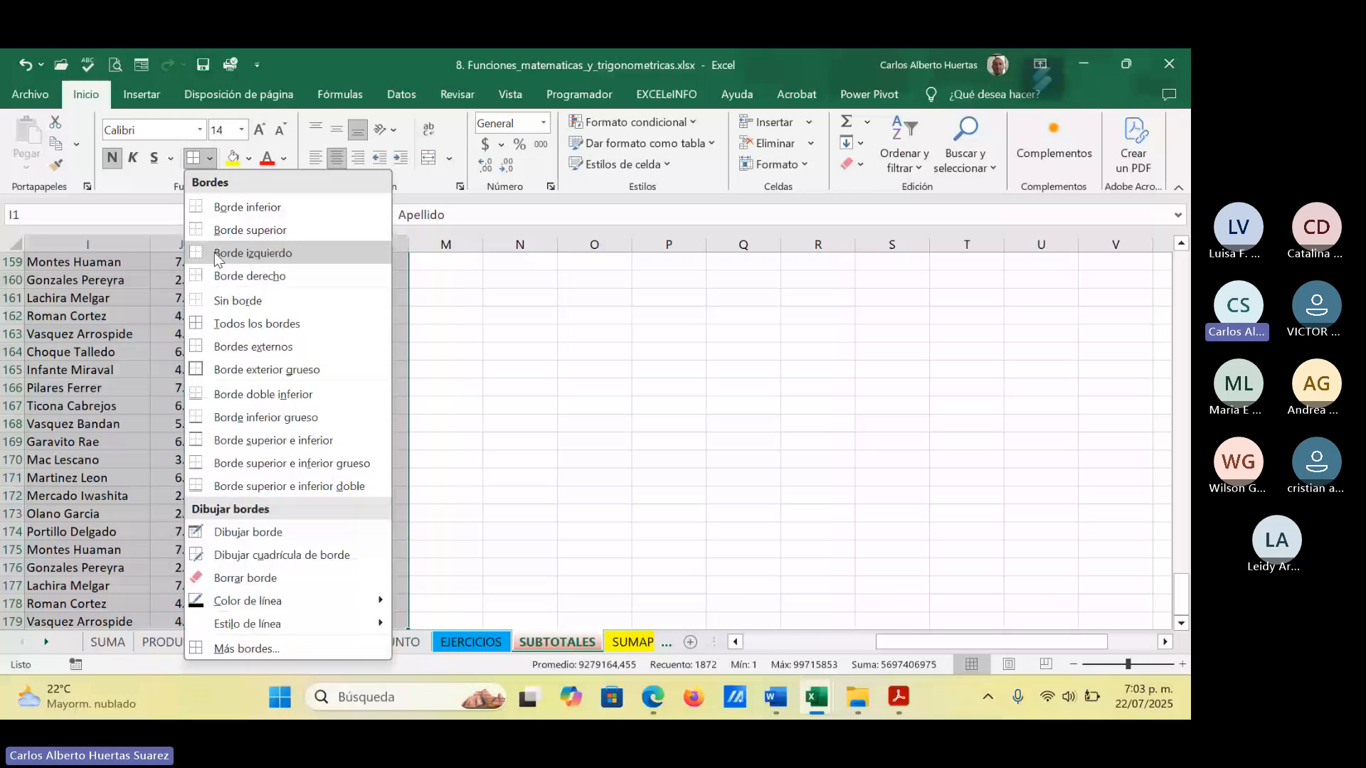
{"action": "left_click", "coordinate": [242, 326]}
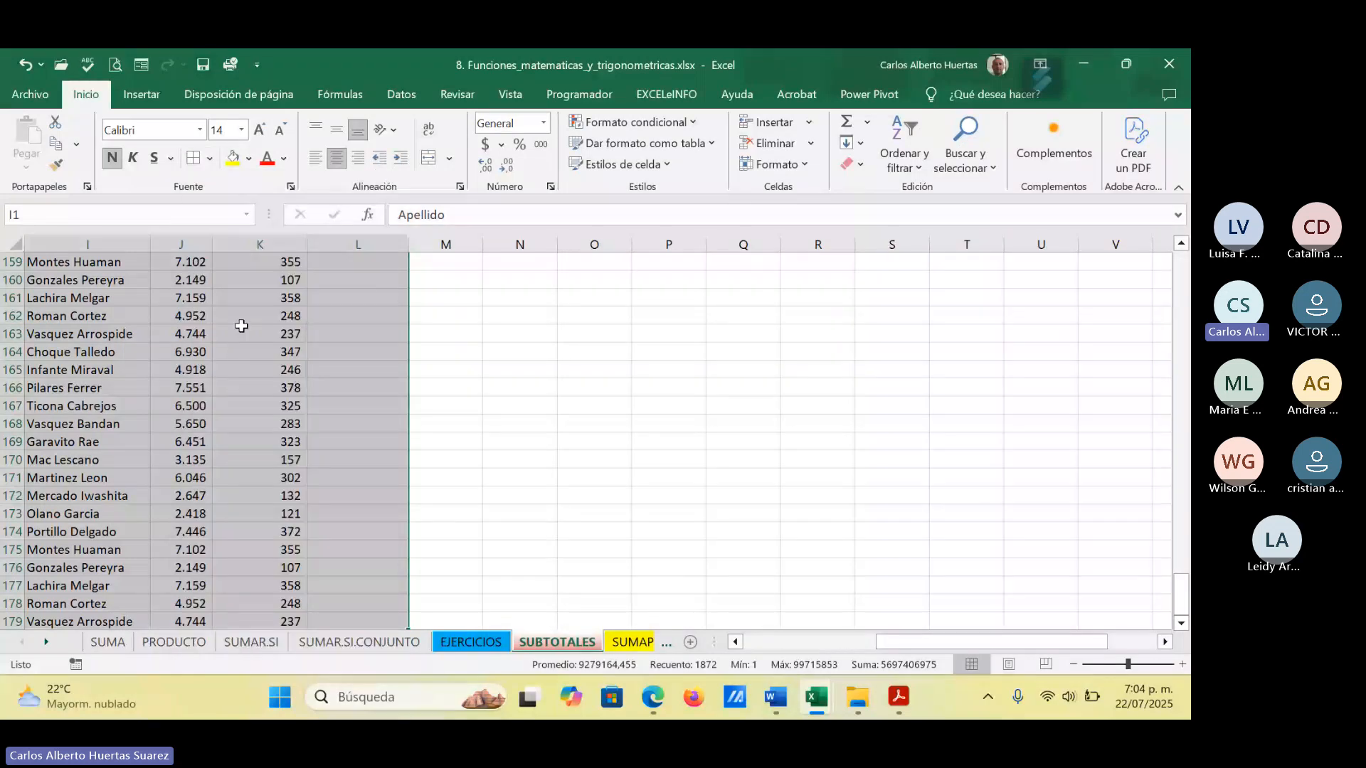
{"action": "scroll", "coordinate": [246, 324], "scroll_direction": "up", "scroll_amount": 20}
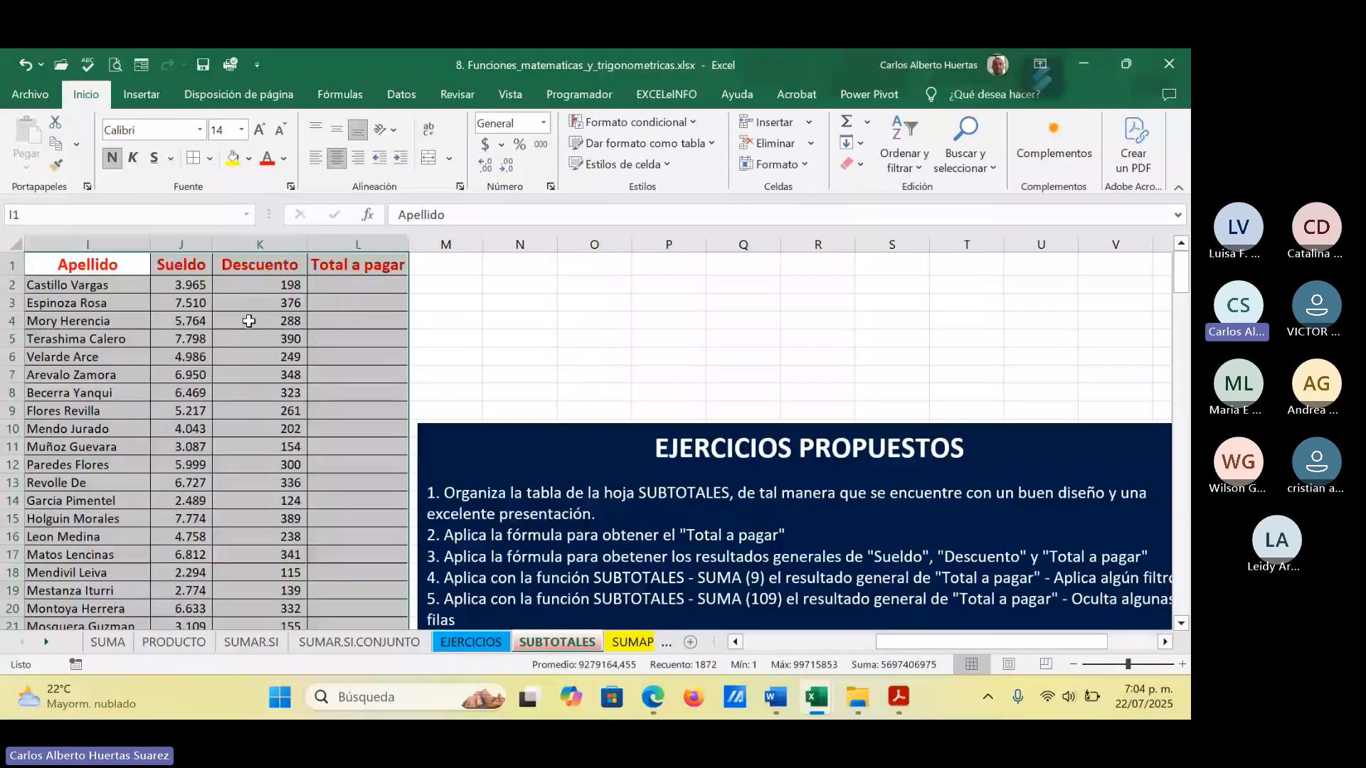
{"action": "left_click", "coordinate": [283, 394]}
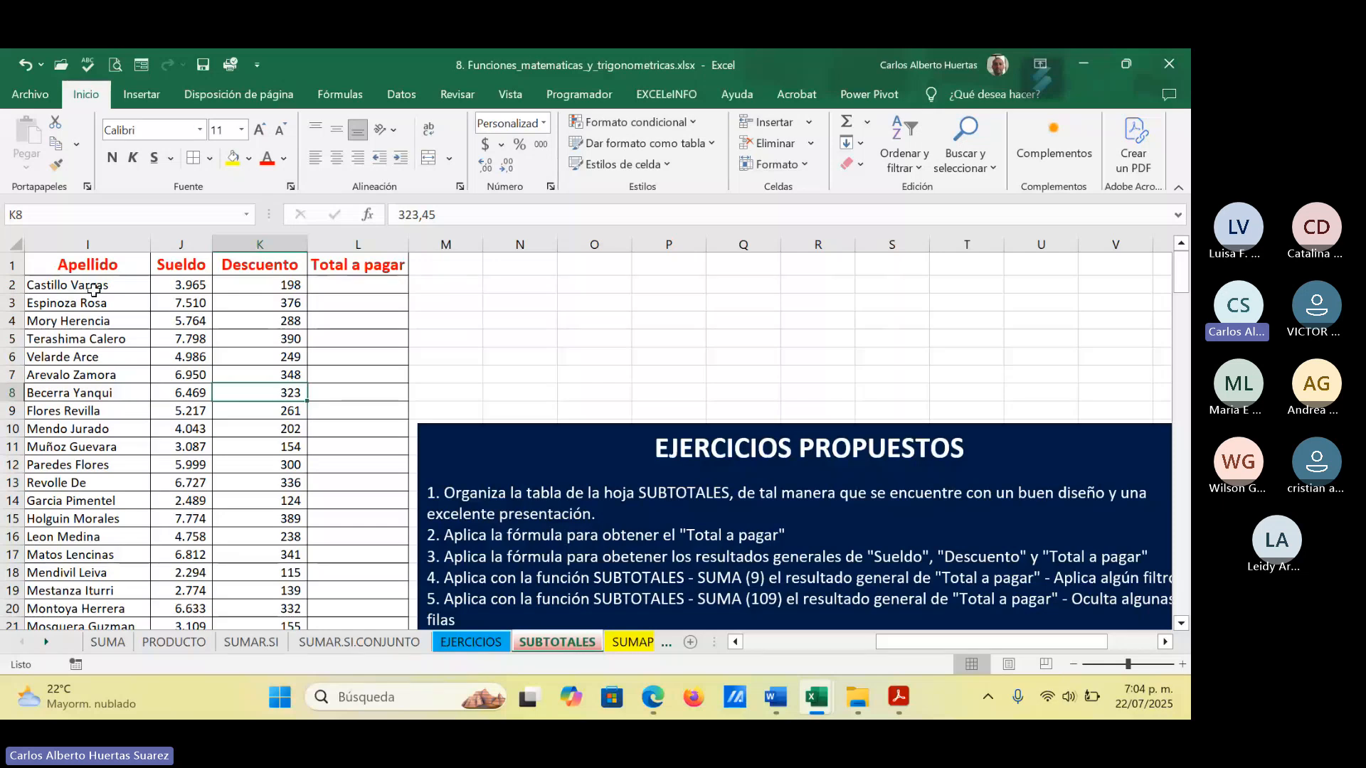
{"action": "left_click", "coordinate": [64, 264]}
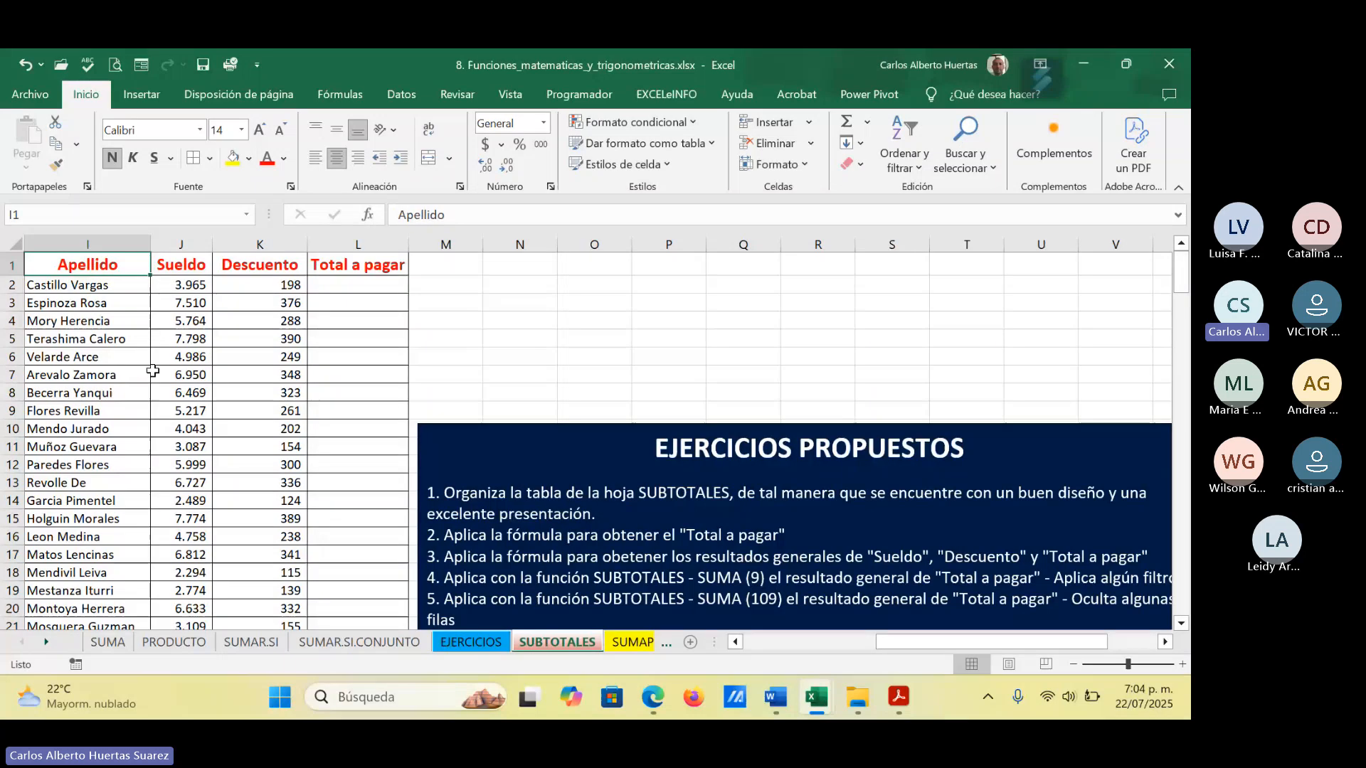
{"action": "left_click_drag", "start_coordinate": [954, 642], "coordinate": [914, 638]}
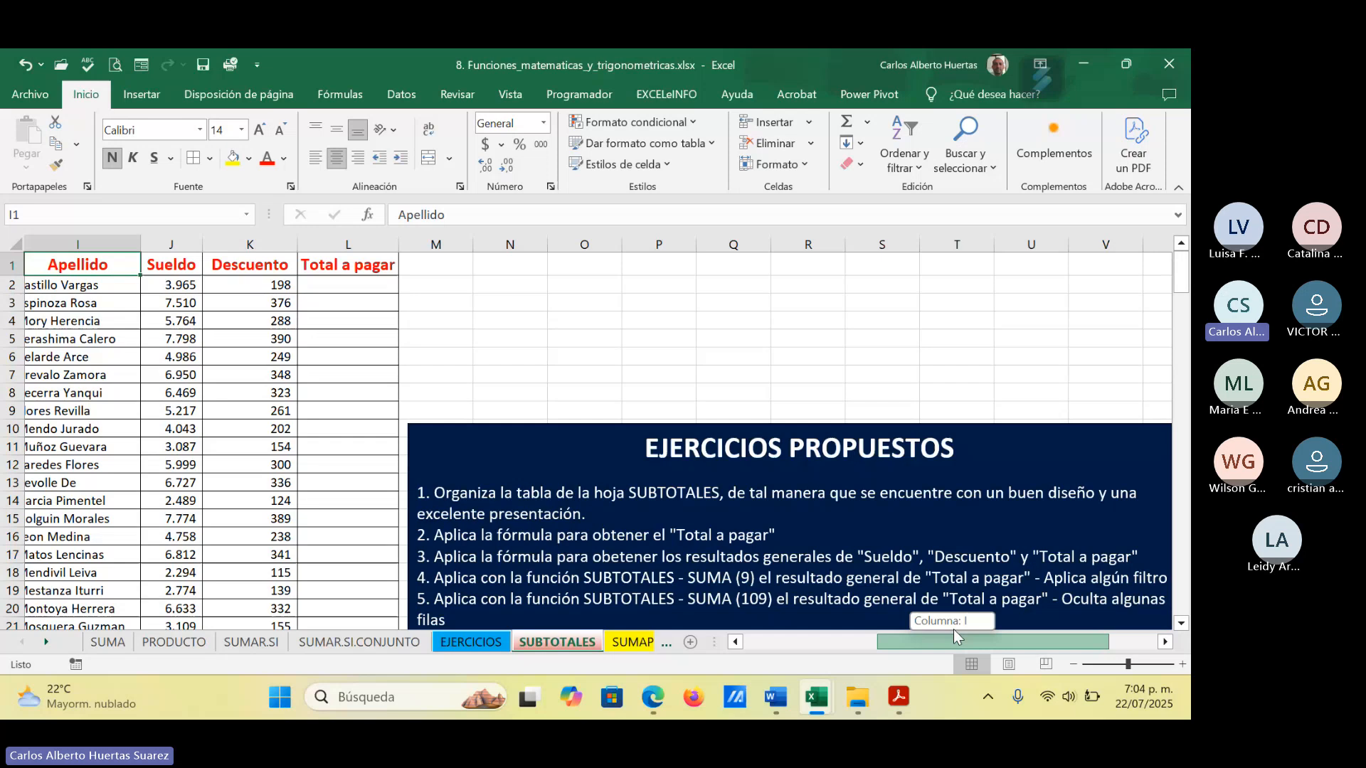
{"action": "left_click_drag", "start_coordinate": [953, 629], "coordinate": [946, 629]}
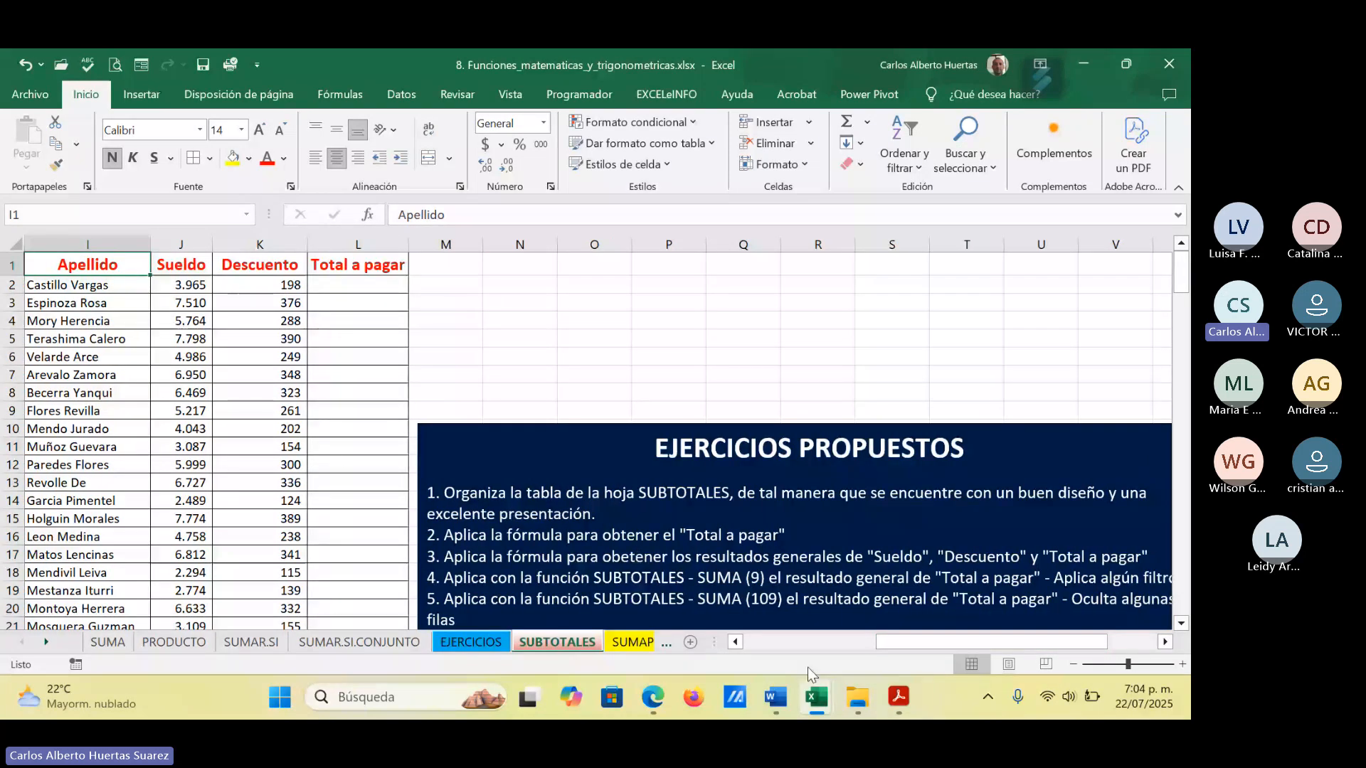
Step: Switch to the Teams meeting in the browser, admit the participant waiting in the lobby, and return to the Excel workbook
{"action": "mouse_move", "coordinate": [653, 704]}
{"action": "left_click", "coordinate": [587, 642]}
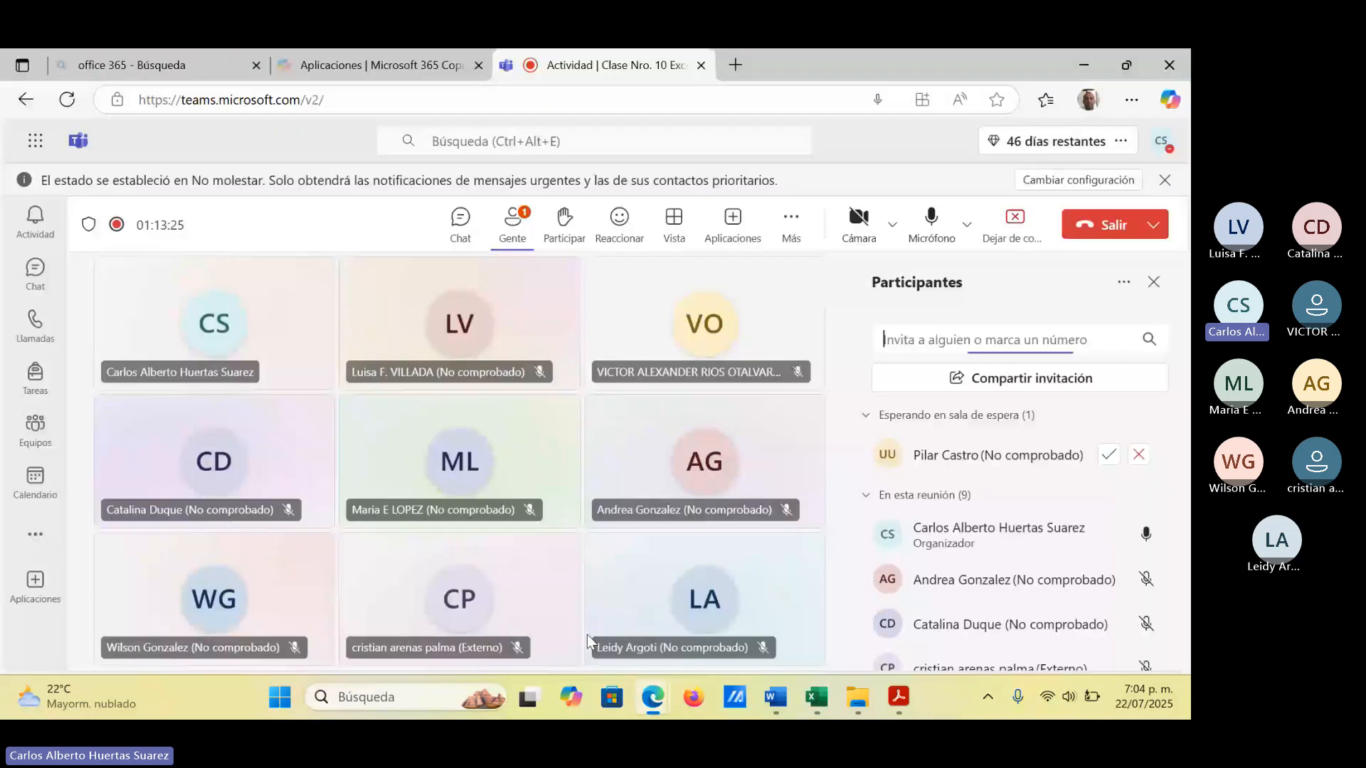
{"action": "left_click", "coordinate": [1108, 456]}
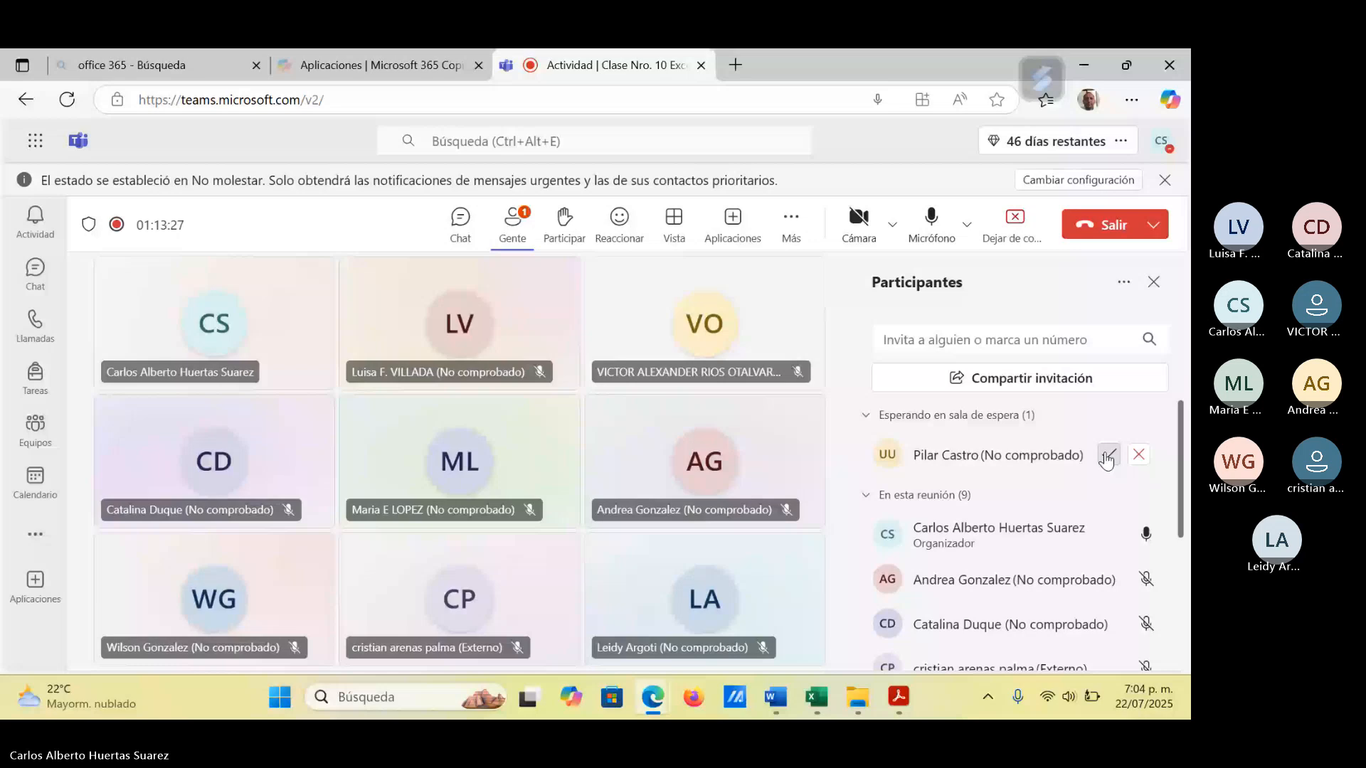
{"action": "left_click", "coordinate": [1108, 457]}
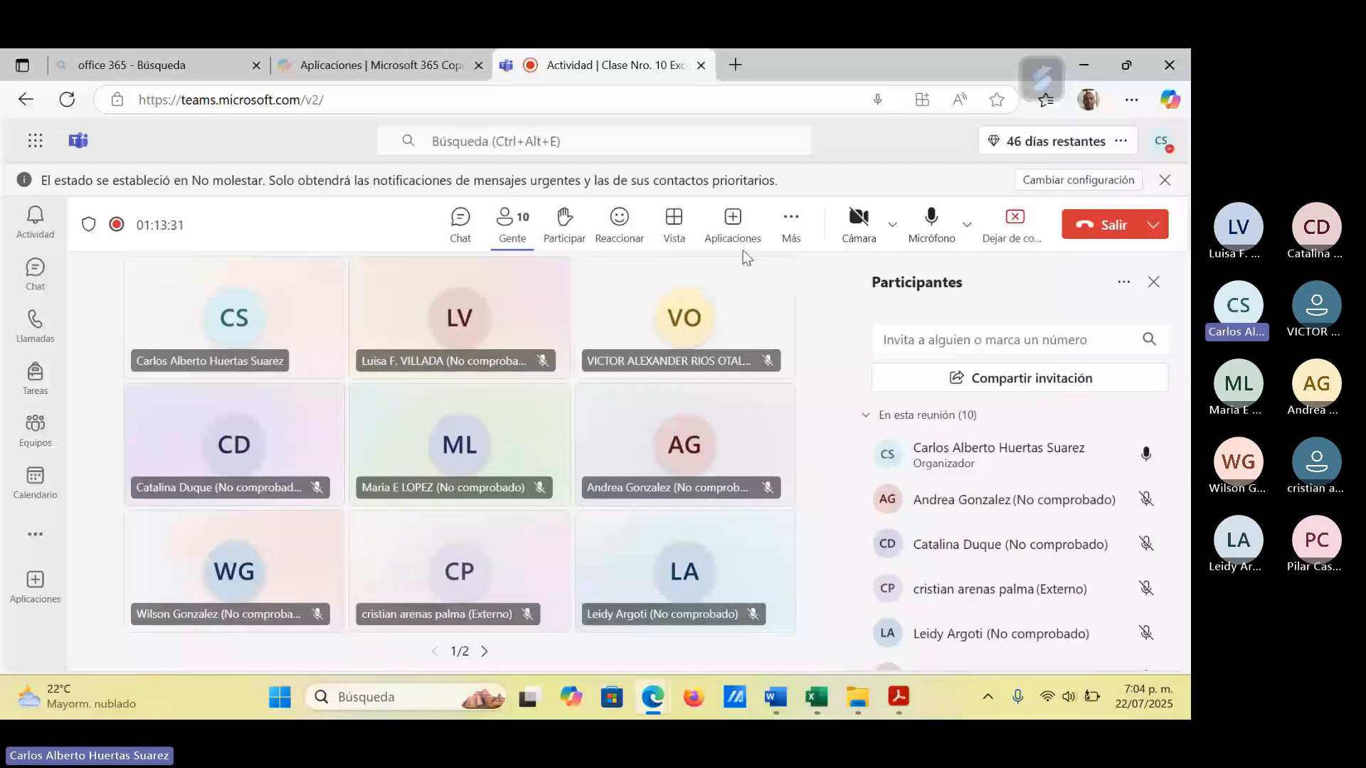
{"action": "scroll", "coordinate": [1018, 612], "scroll_direction": "down", "scroll_amount": 3}
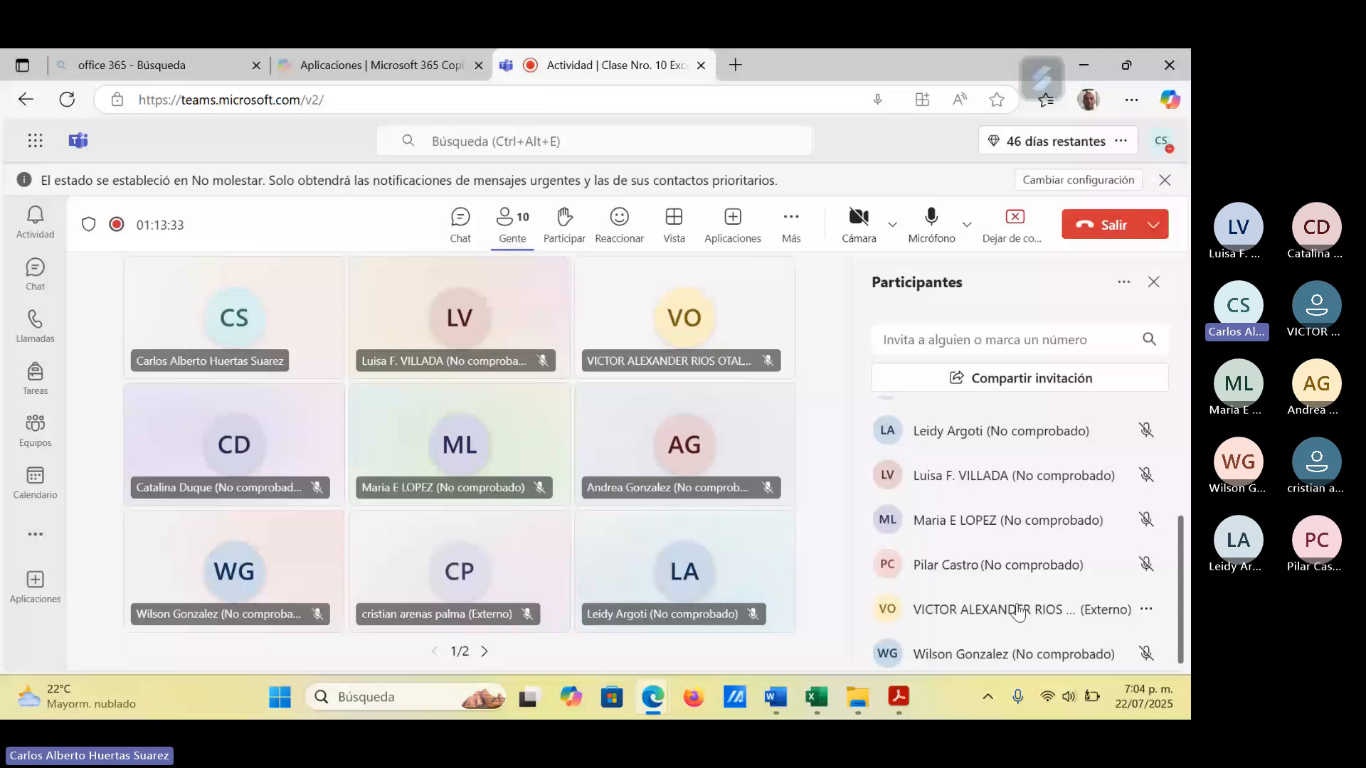
{"action": "scroll", "coordinate": [1019, 612], "scroll_direction": "up", "scroll_amount": 3}
{"action": "key", "text": "alt+Tab"}
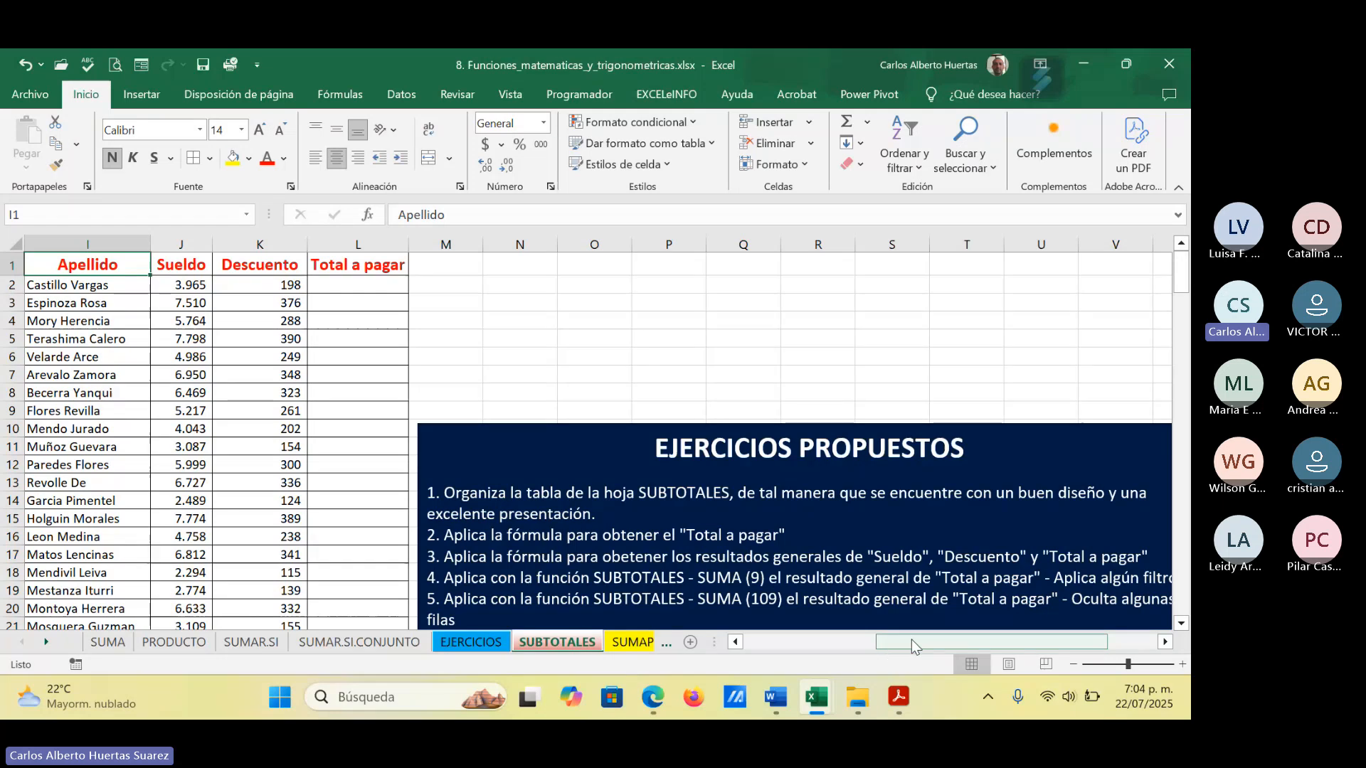
Step: Apply a red font color to the entire header row, from Sexo to Total a pagar
{"action": "left_click_drag", "start_coordinate": [911, 639], "coordinate": [743, 658]}
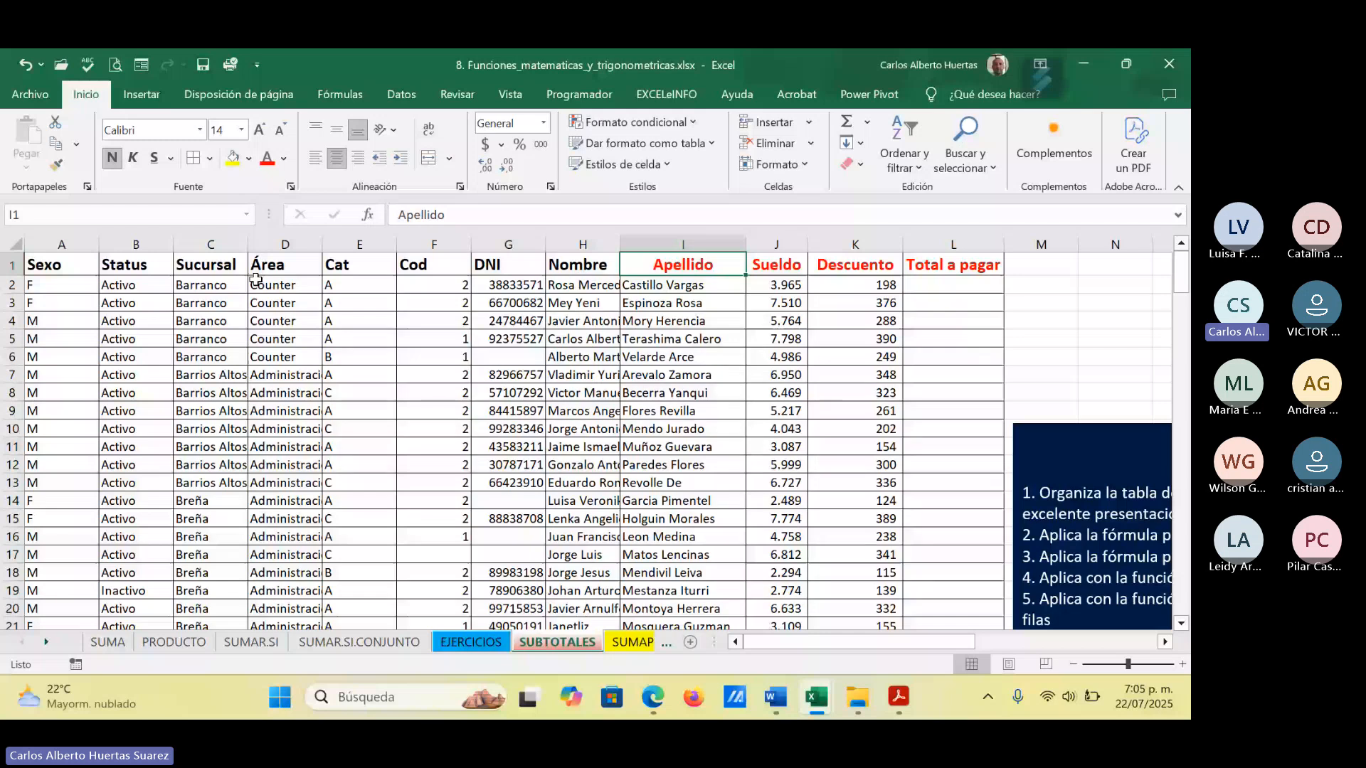
{"action": "left_click", "coordinate": [9, 264]}
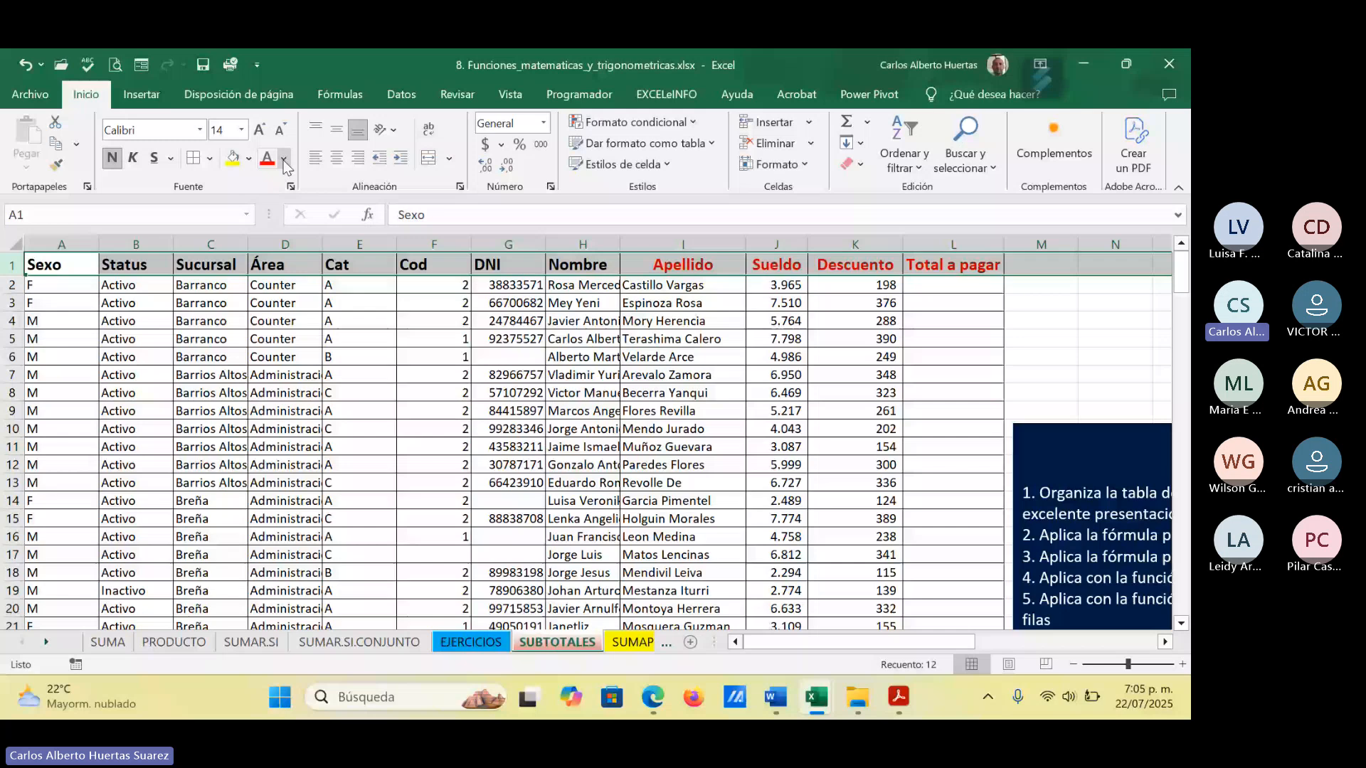
{"action": "left_click", "coordinate": [282, 160]}
{"action": "left_click", "coordinate": [524, 459]}
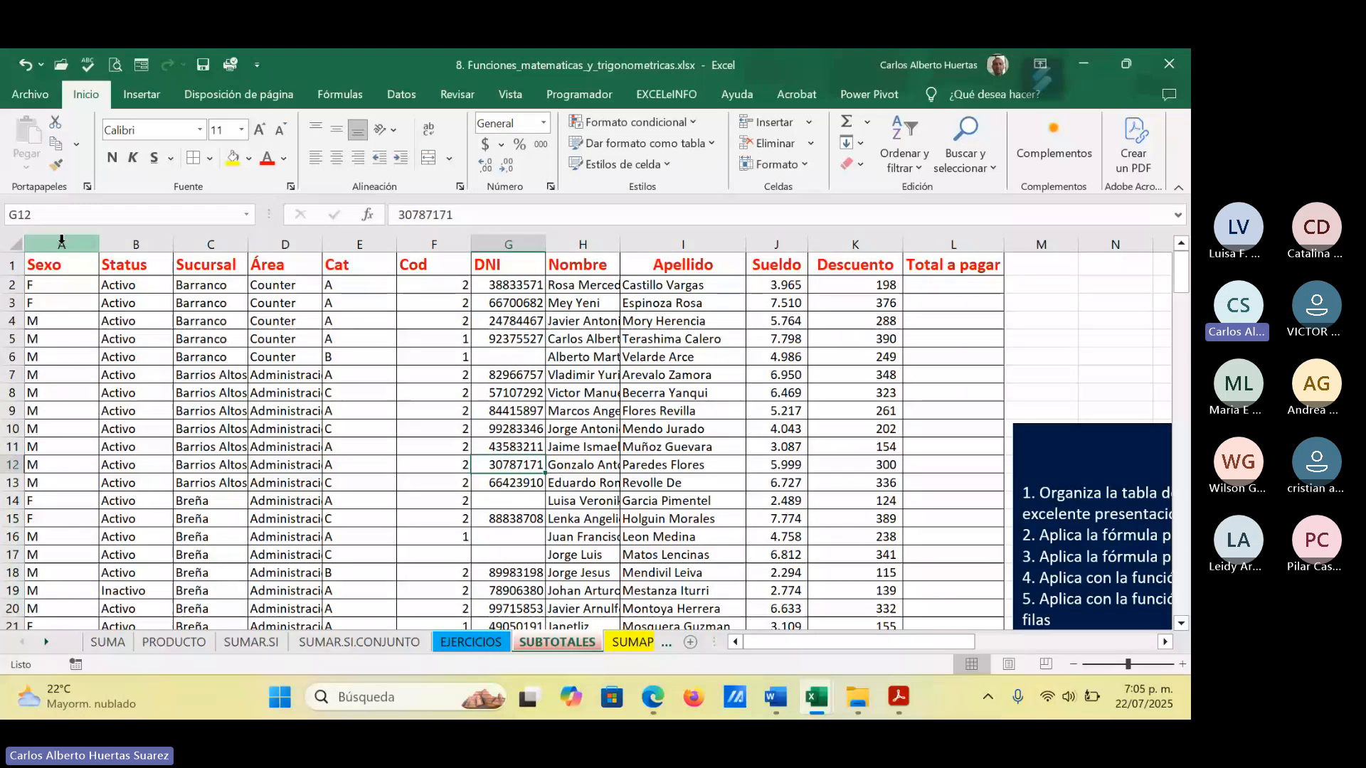
Step: AutoFit the widths of all table columns, A through L, to their contents
{"action": "key", "text": "ctrl+Home"}
{"action": "key", "text": "ctrl+a"}
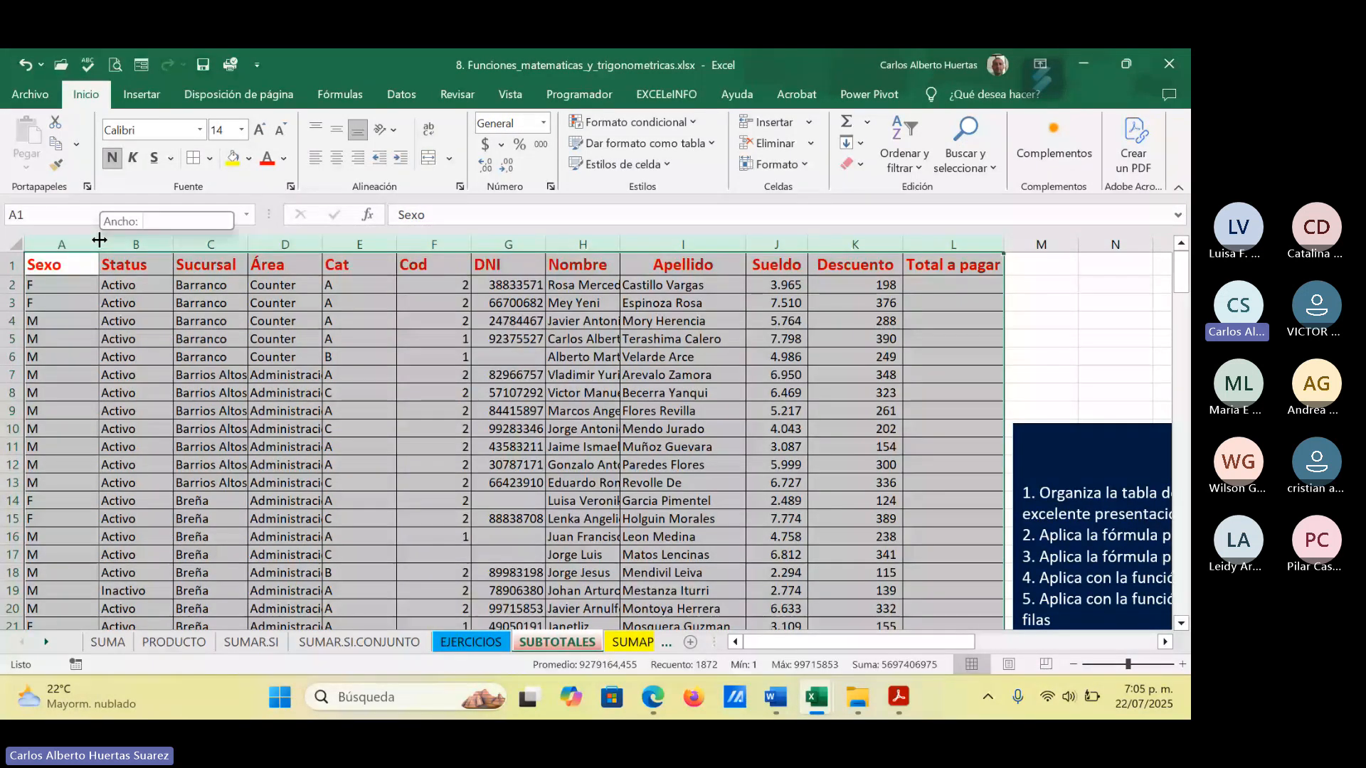
{"action": "double_click", "coordinate": [99, 244]}
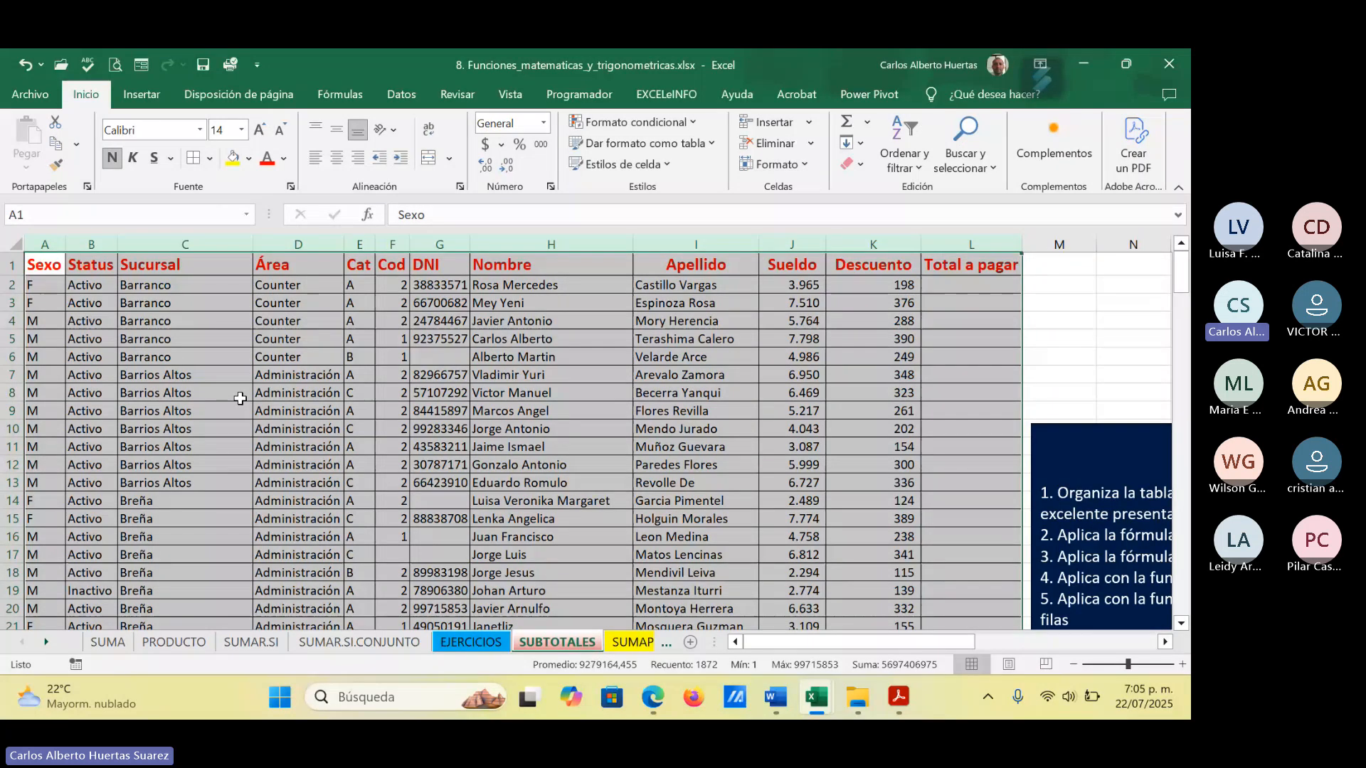
{"action": "left_click", "coordinate": [298, 410]}
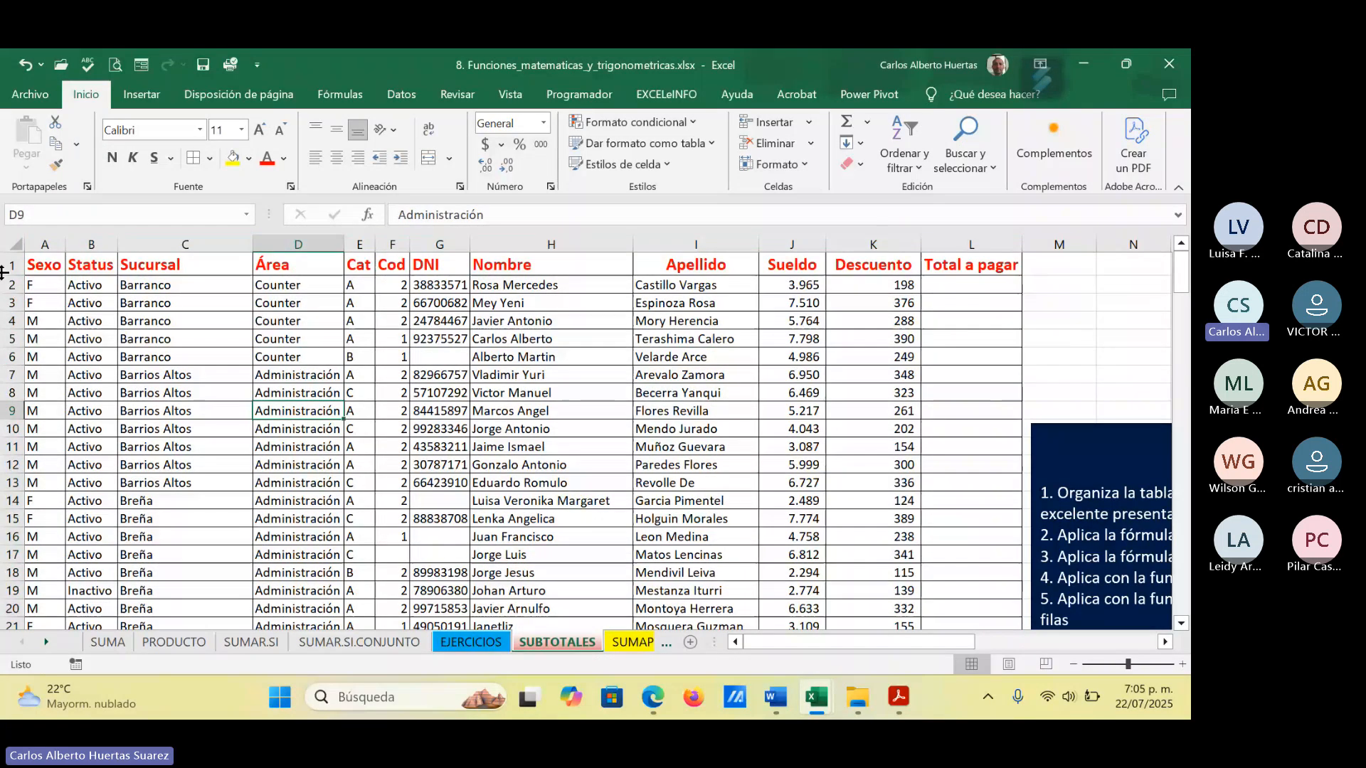
Step: Center the headings in row 1 horizontally
{"action": "left_click", "coordinate": [3, 269]}
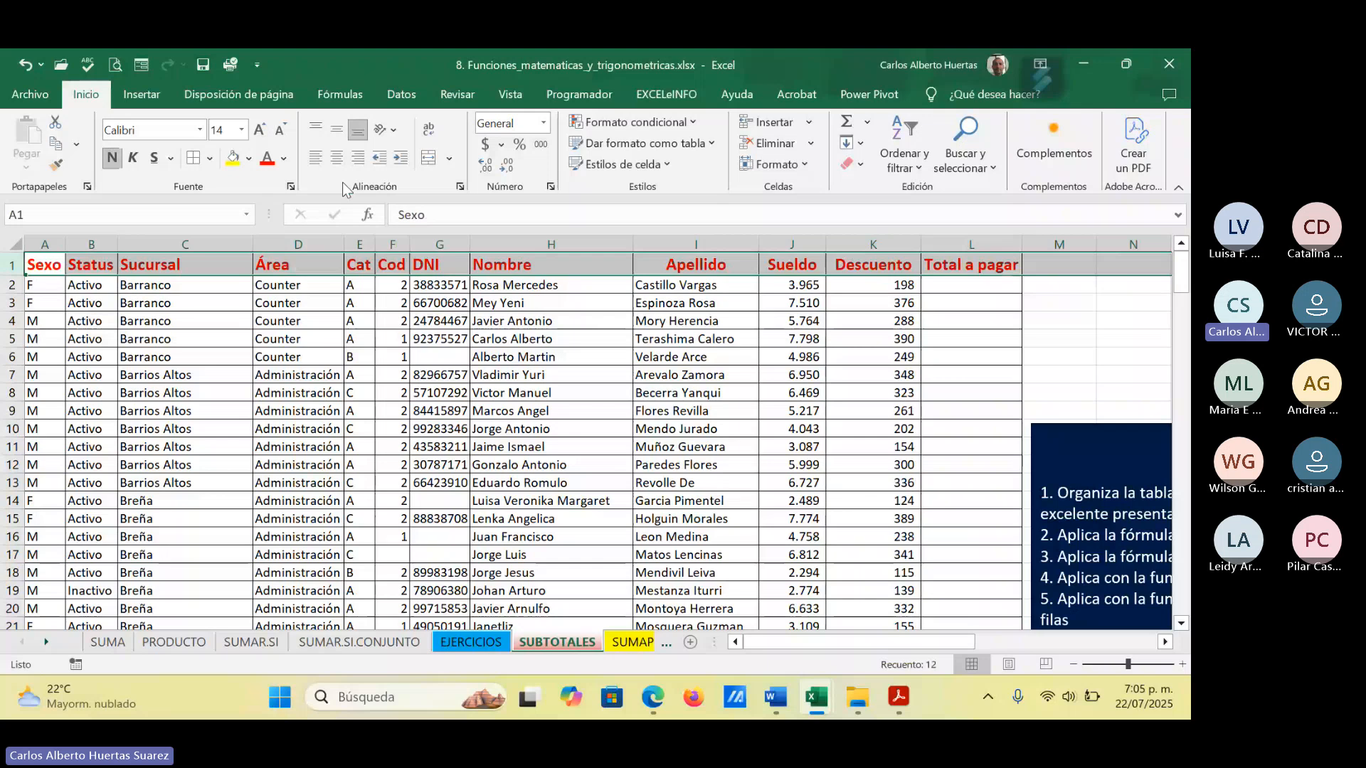
{"action": "left_click", "coordinate": [337, 157]}
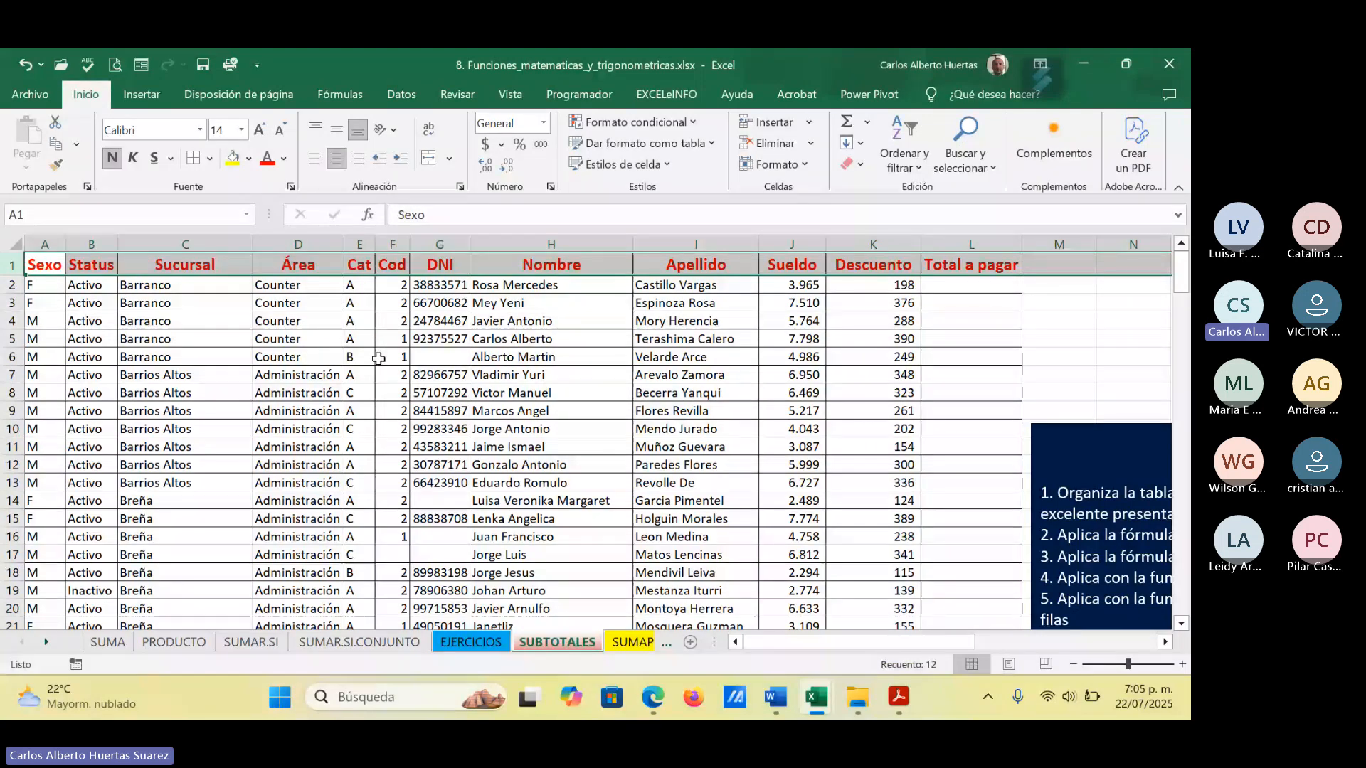
{"action": "left_click", "coordinate": [390, 373]}
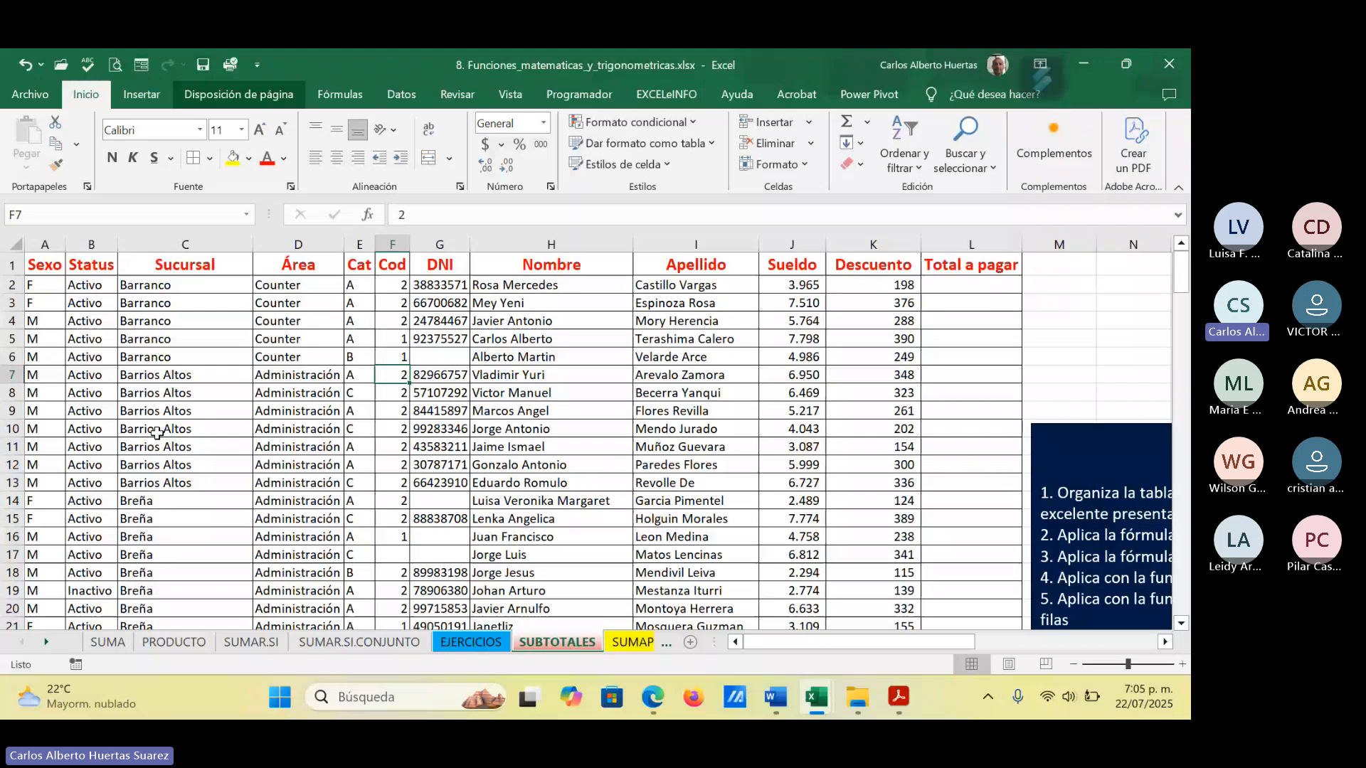
Step: Enter the formula =J2-K2 in L2 to calculate the first Total a pagar as Sueldo minus Descuento
{"action": "left_click_drag", "start_coordinate": [892, 643], "coordinate": [1039, 665]}
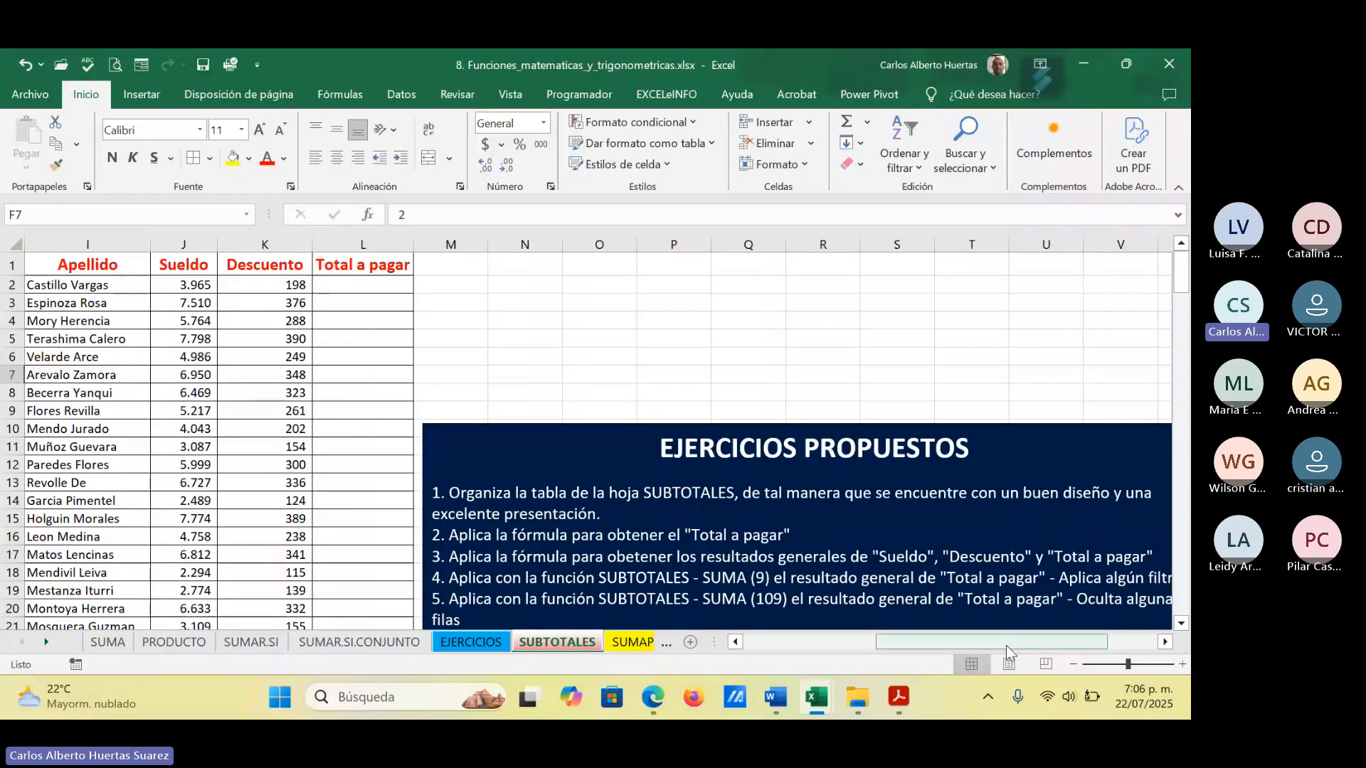
{"action": "left_click_drag", "start_coordinate": [1006, 646], "coordinate": [837, 653]}
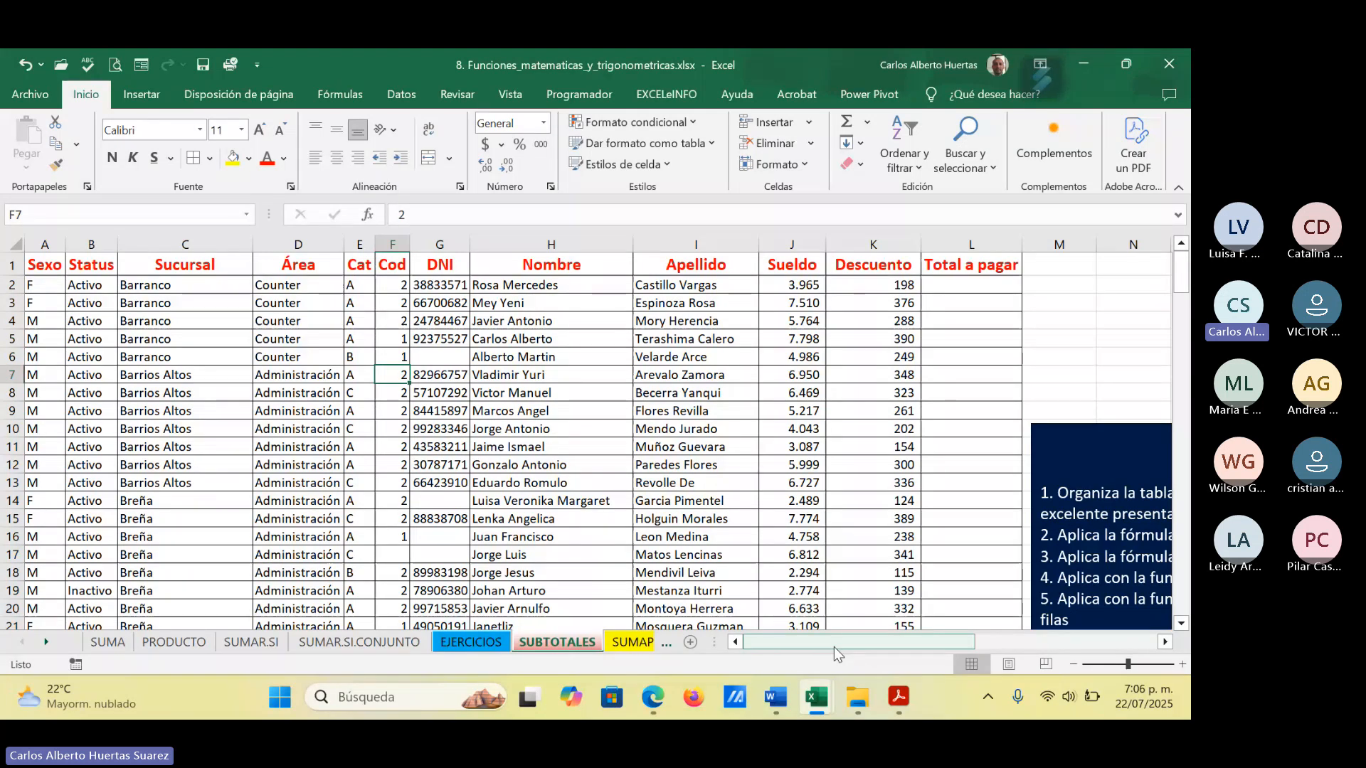
{"action": "left_click_drag", "start_coordinate": [871, 643], "coordinate": [1016, 643]}
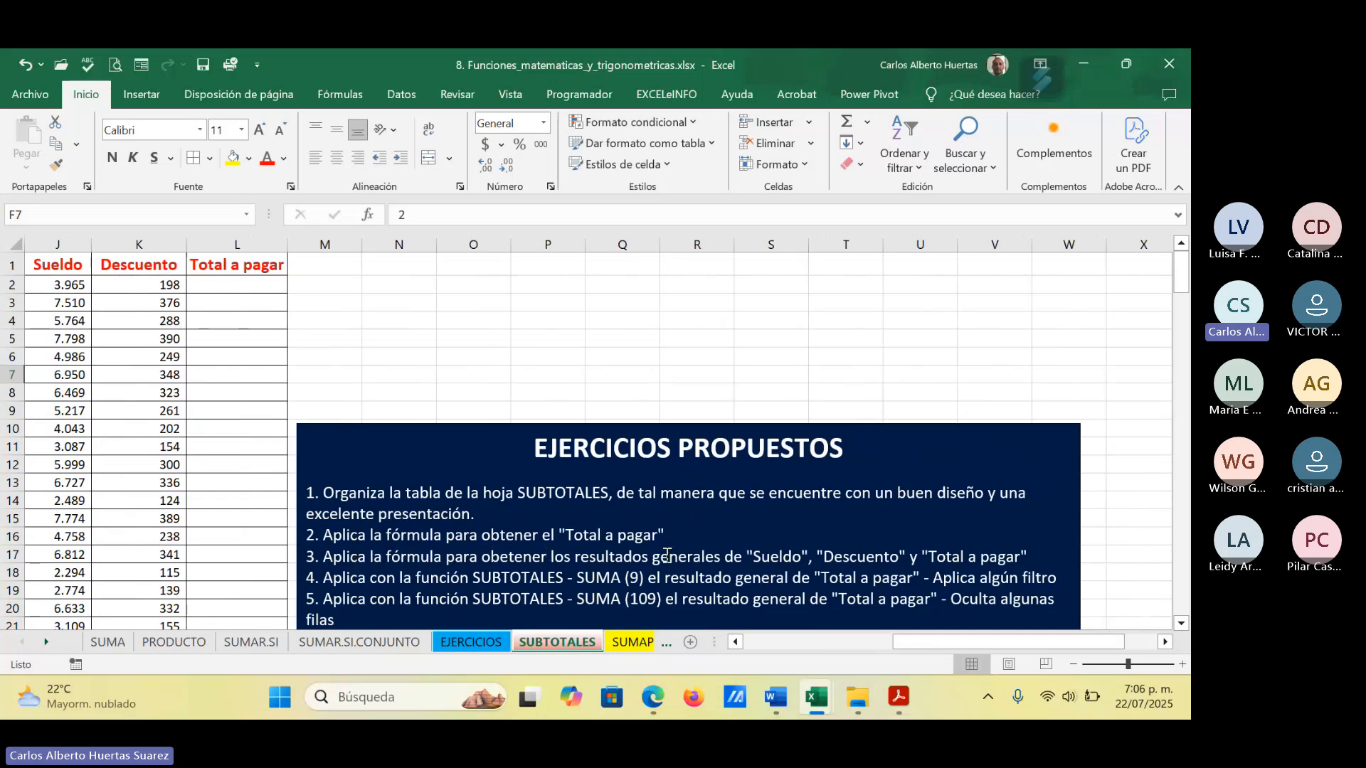
{"action": "left_click", "coordinate": [240, 286]}
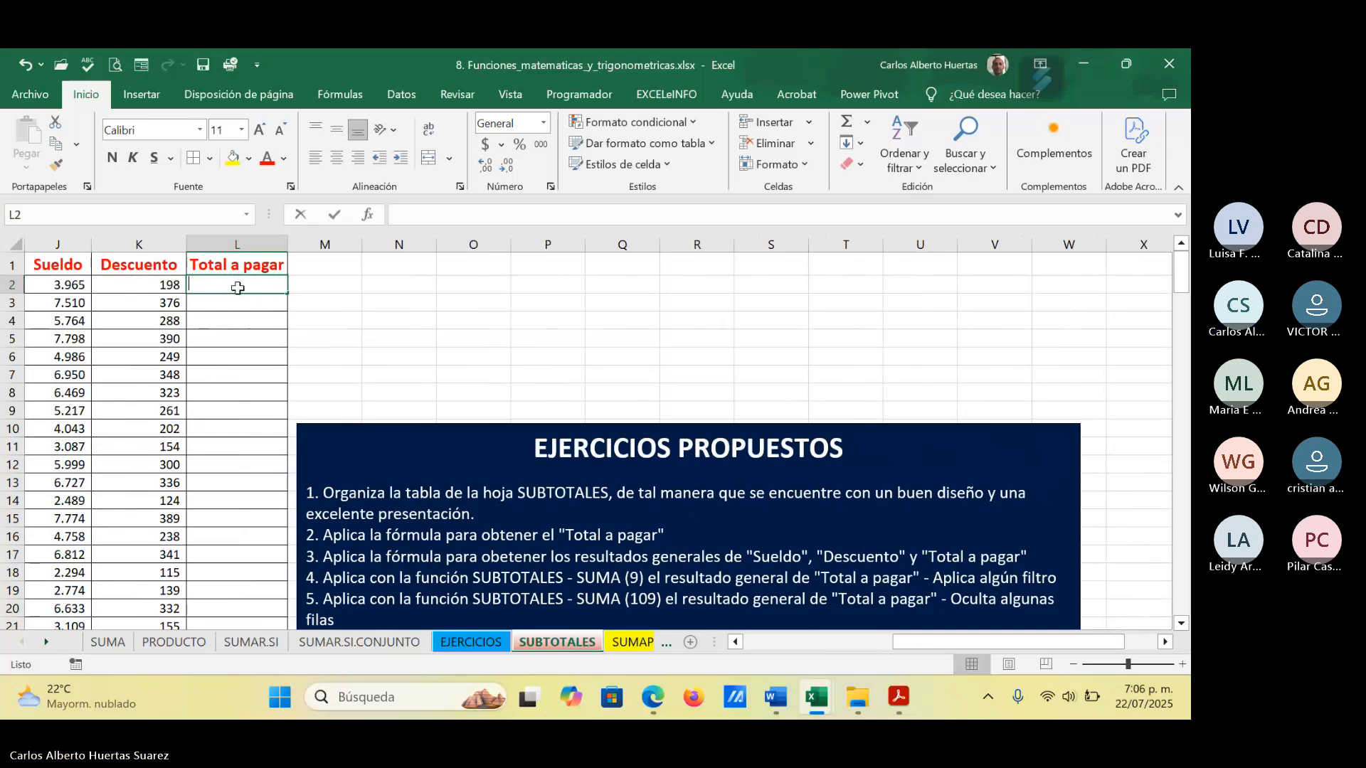
{"action": "type", "text": "="}
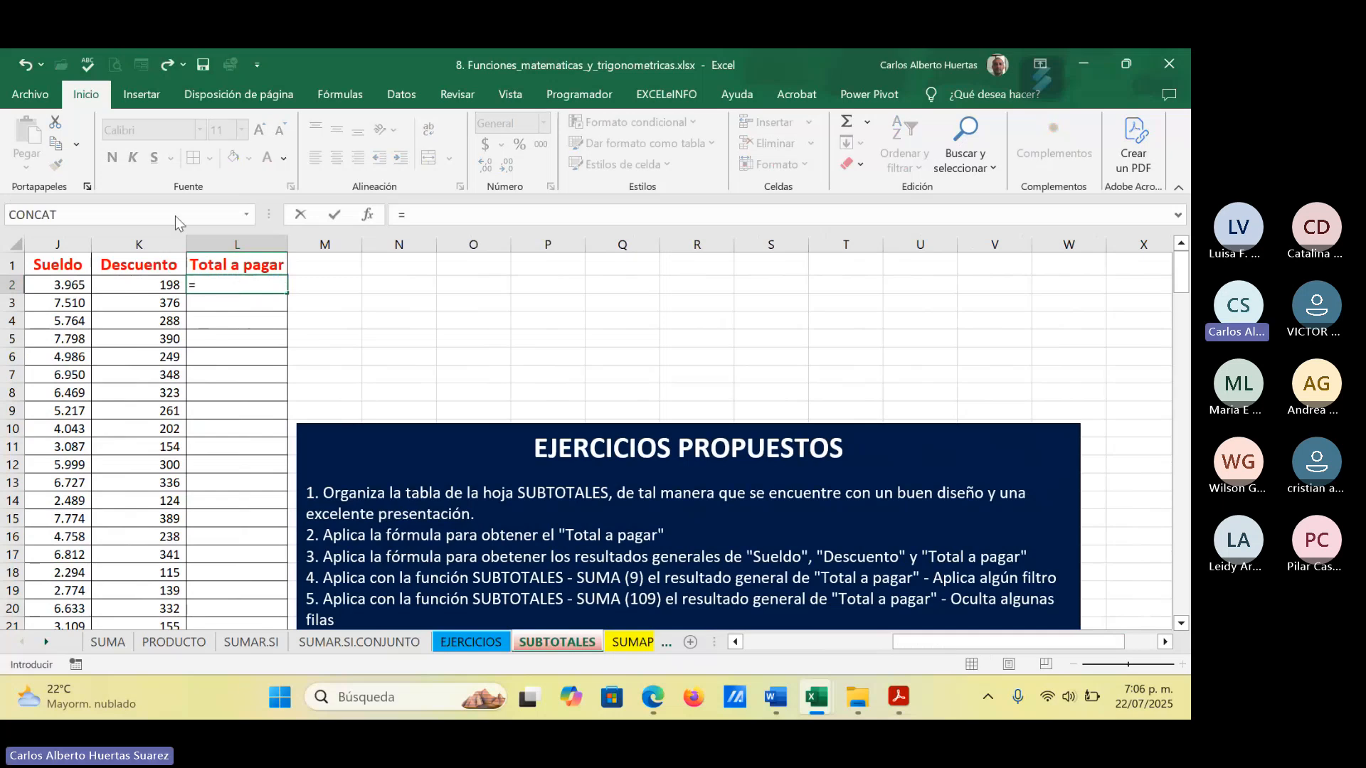
{"action": "left_click", "coordinate": [67, 286]}
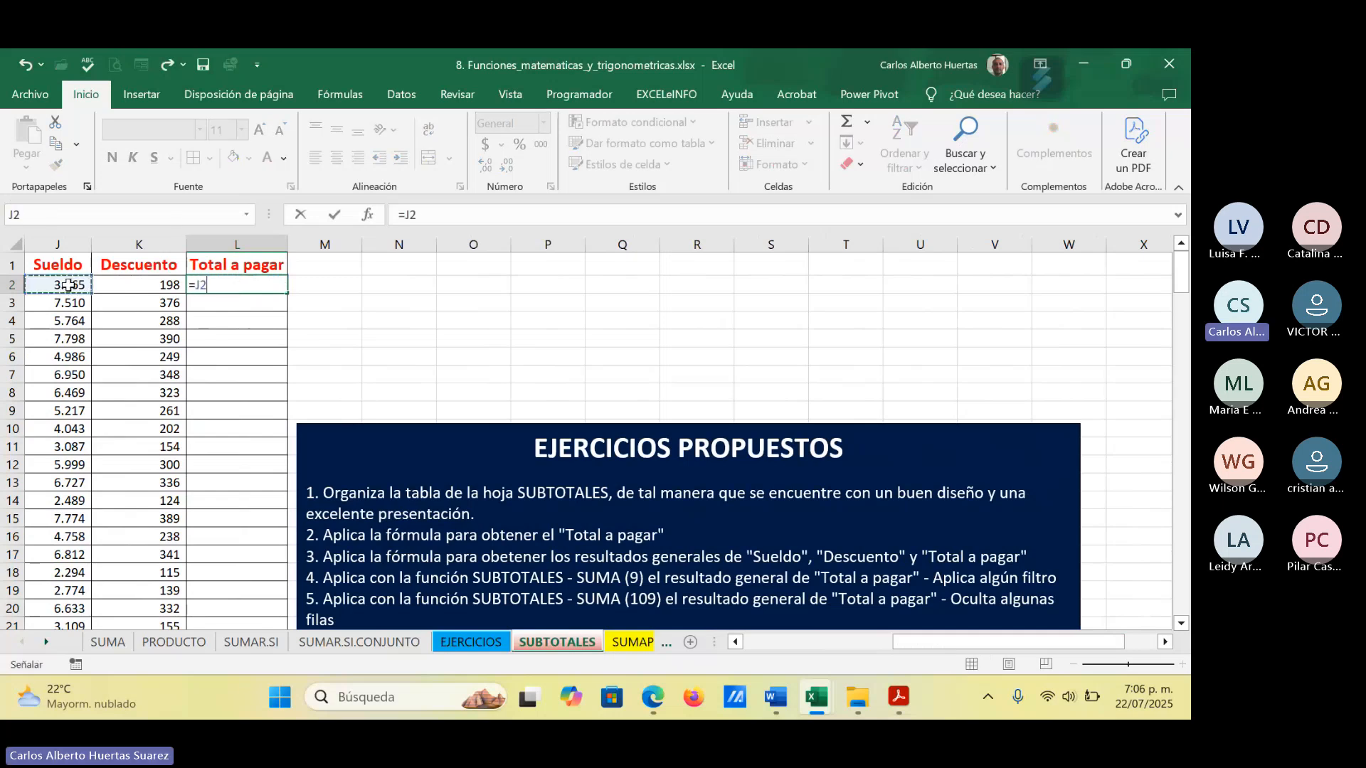
{"action": "type", "text": "-"}
{"action": "left_click", "coordinate": [158, 284]}
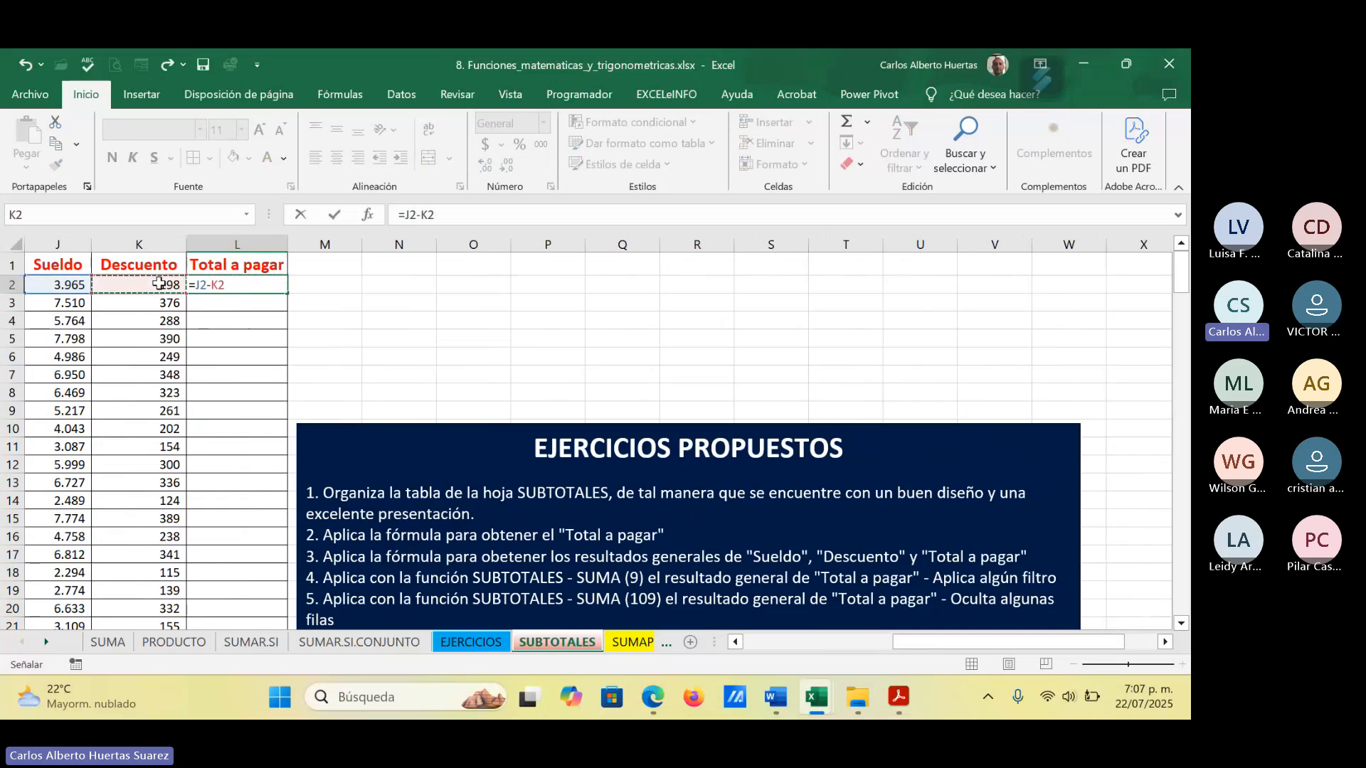
{"action": "key", "text": "Return"}
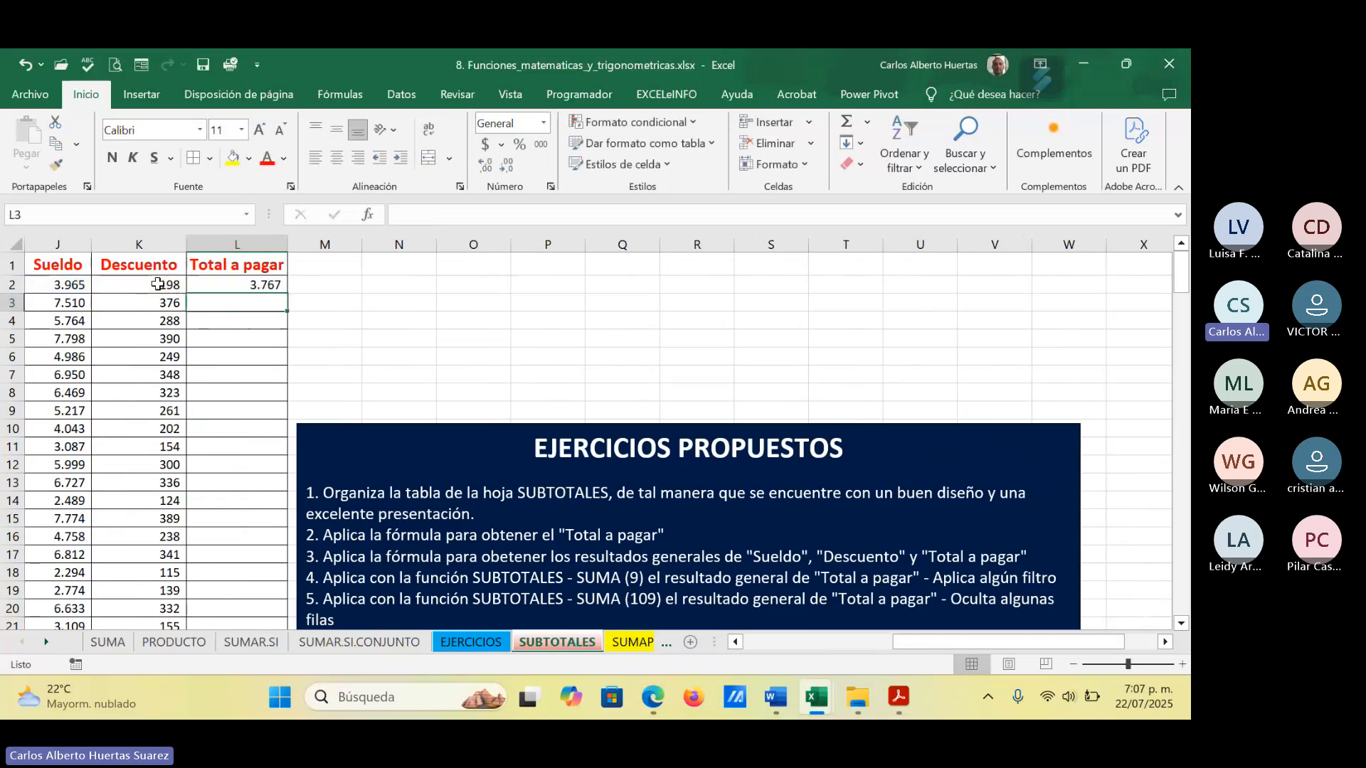
Step: Fill the L2 formula down the whole Total a pagar column to the end of the table
{"action": "left_click", "coordinate": [271, 284]}
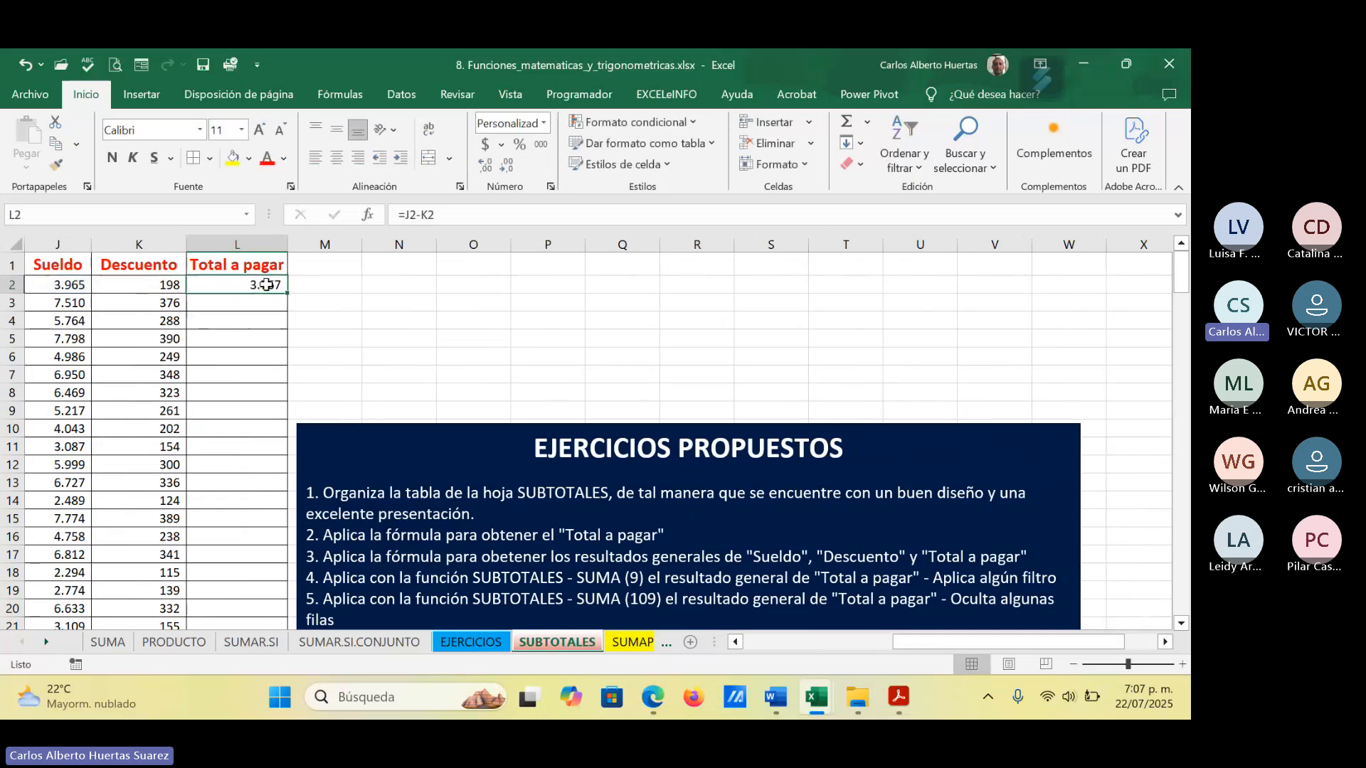
{"action": "left_click_drag", "start_coordinate": [288, 291], "coordinate": [287, 292]}
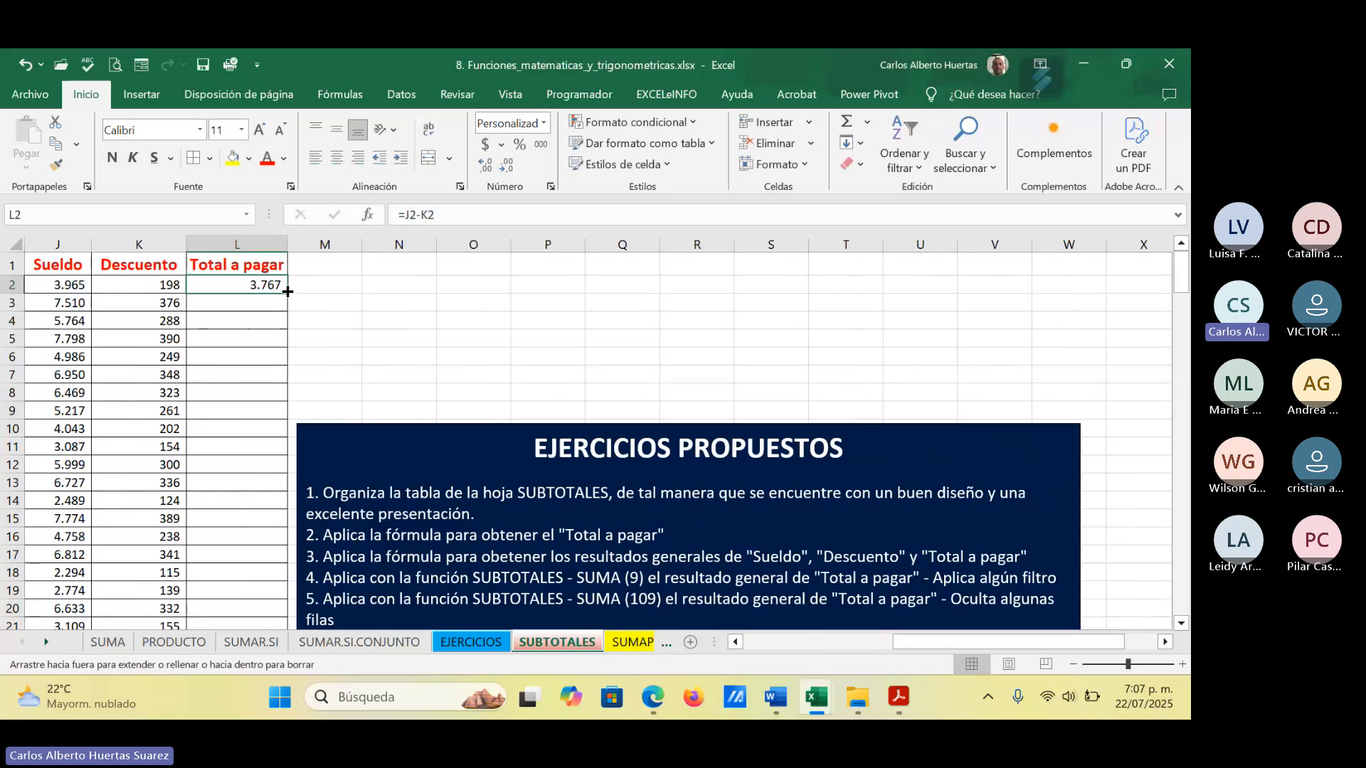
{"action": "double_click", "coordinate": [288, 292]}
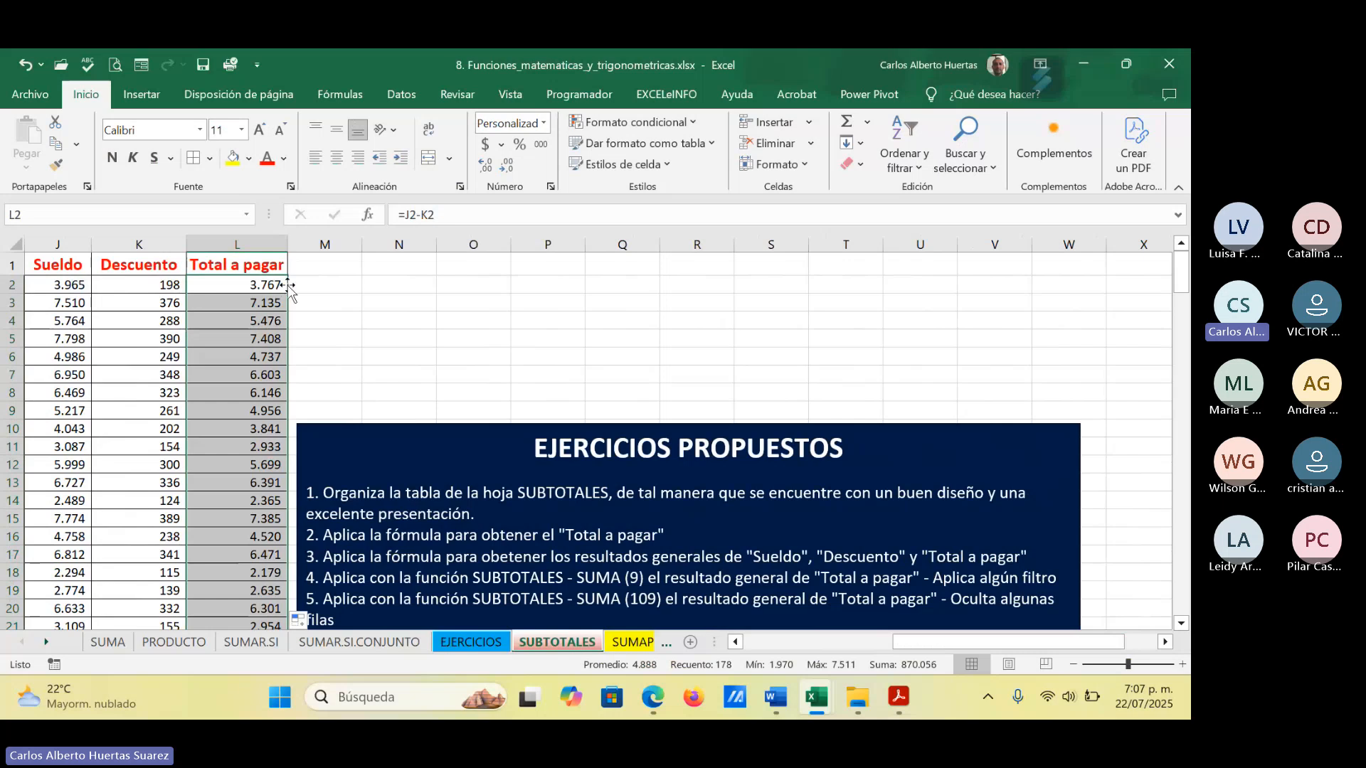
{"action": "left_click", "coordinate": [256, 267]}
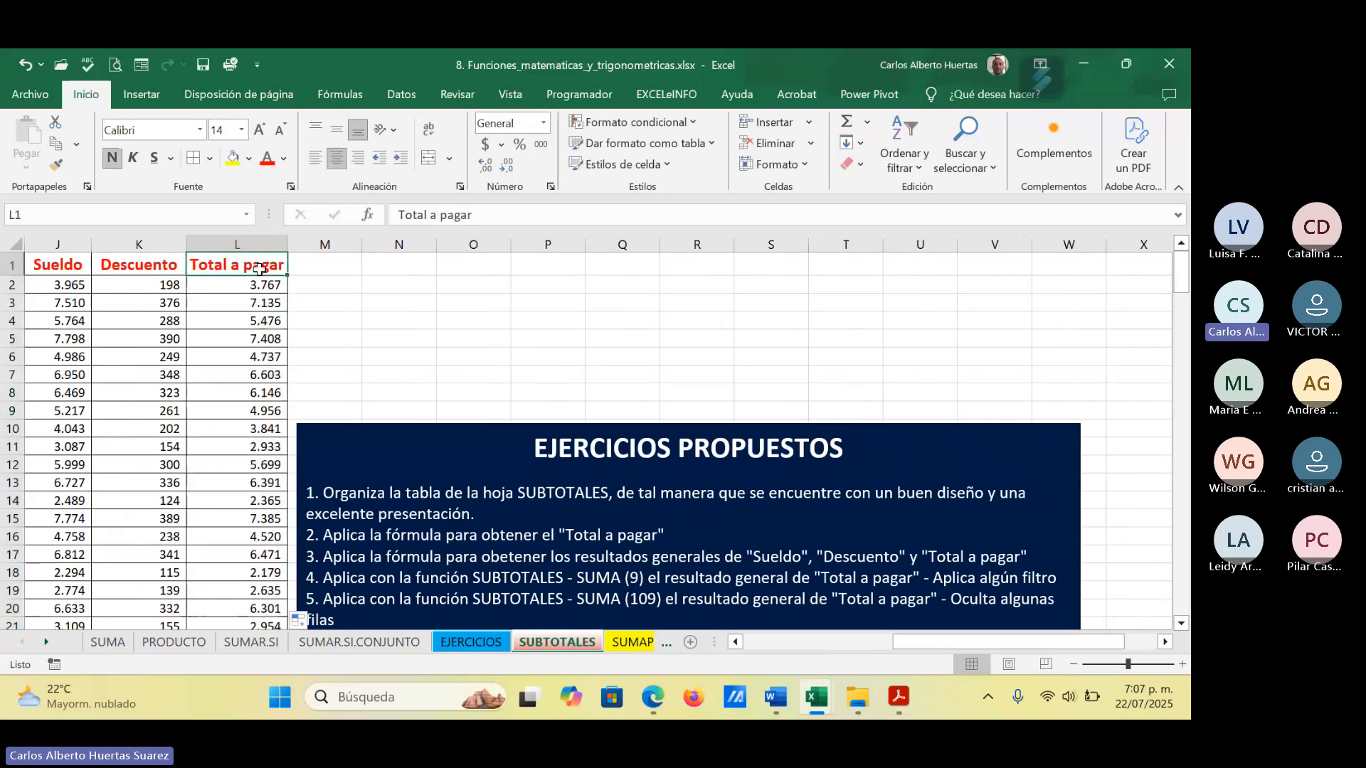
Step: Total Sueldo in J180 with =SUMA(J2:J179) and fill the formula across to K180 and L180 for Descuento and Total a pagar
{"action": "mouse_move", "coordinate": [1181, 274]}
{"action": "left_mouse_down"}
{"action": "mouse_move", "coordinate": [1185, 594]}
{"action": "mouse_move", "coordinate": [1187, 258]}
{"action": "left_mouse_up"}
{"action": "scroll", "coordinate": [387, 479], "scroll_direction": "down", "scroll_amount": 4}
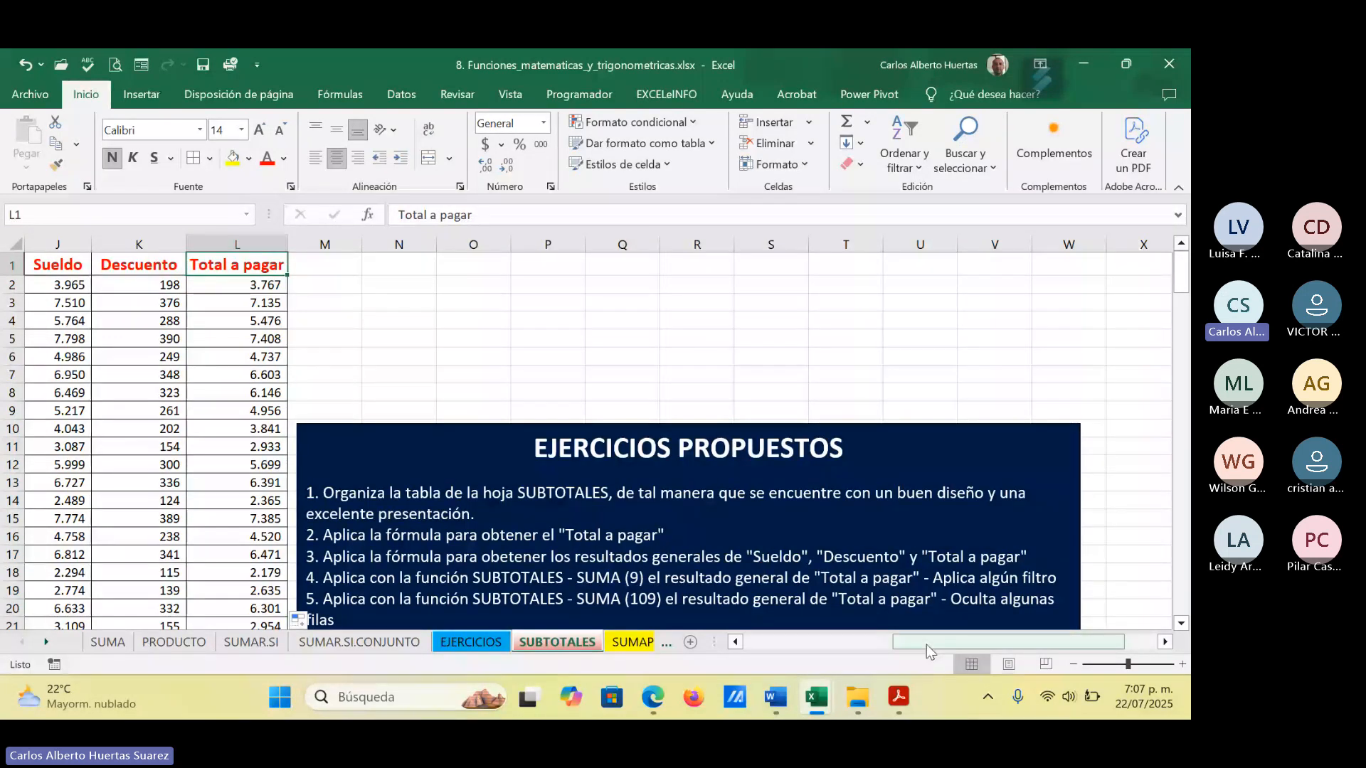
{"action": "left_click_drag", "start_coordinate": [926, 645], "coordinate": [886, 642]}
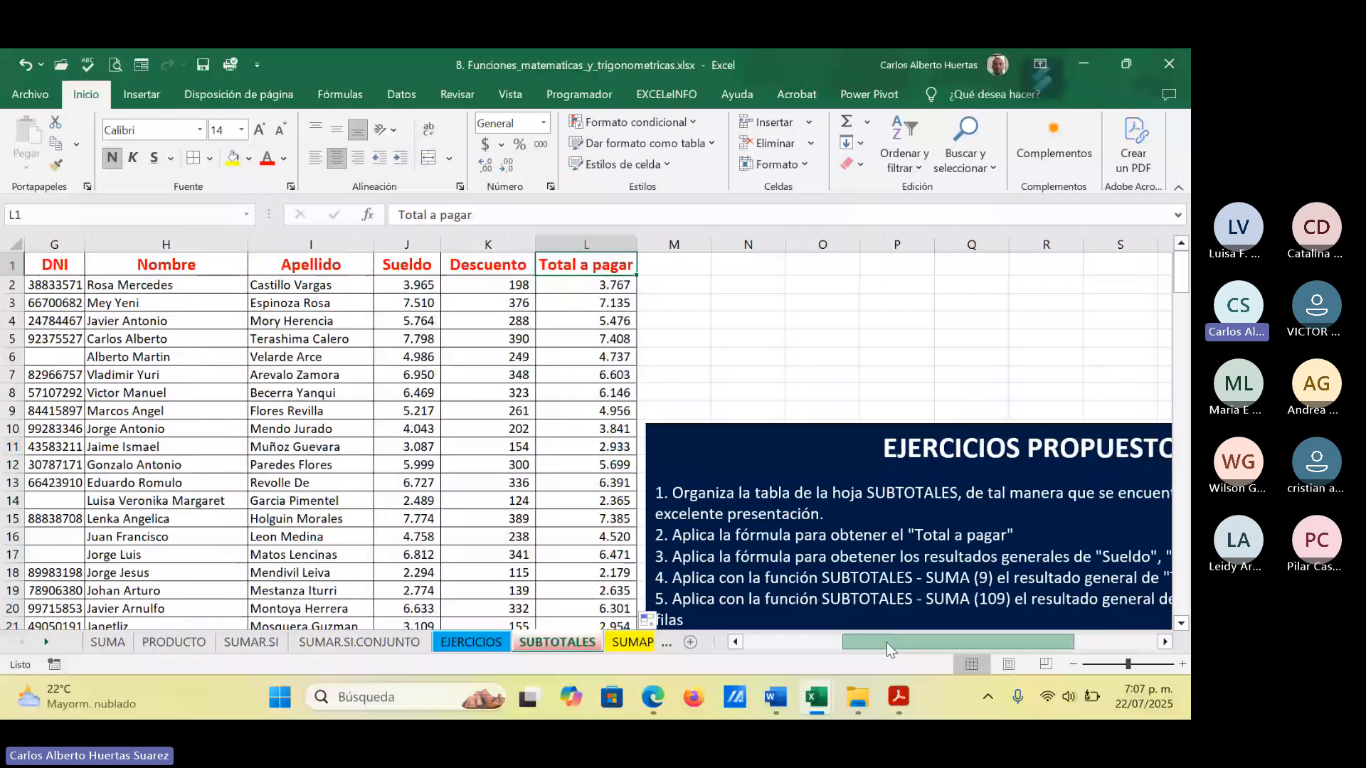
{"action": "left_click_drag", "start_coordinate": [407, 244], "coordinate": [569, 246]}
{"action": "left_click", "coordinate": [550, 385]}
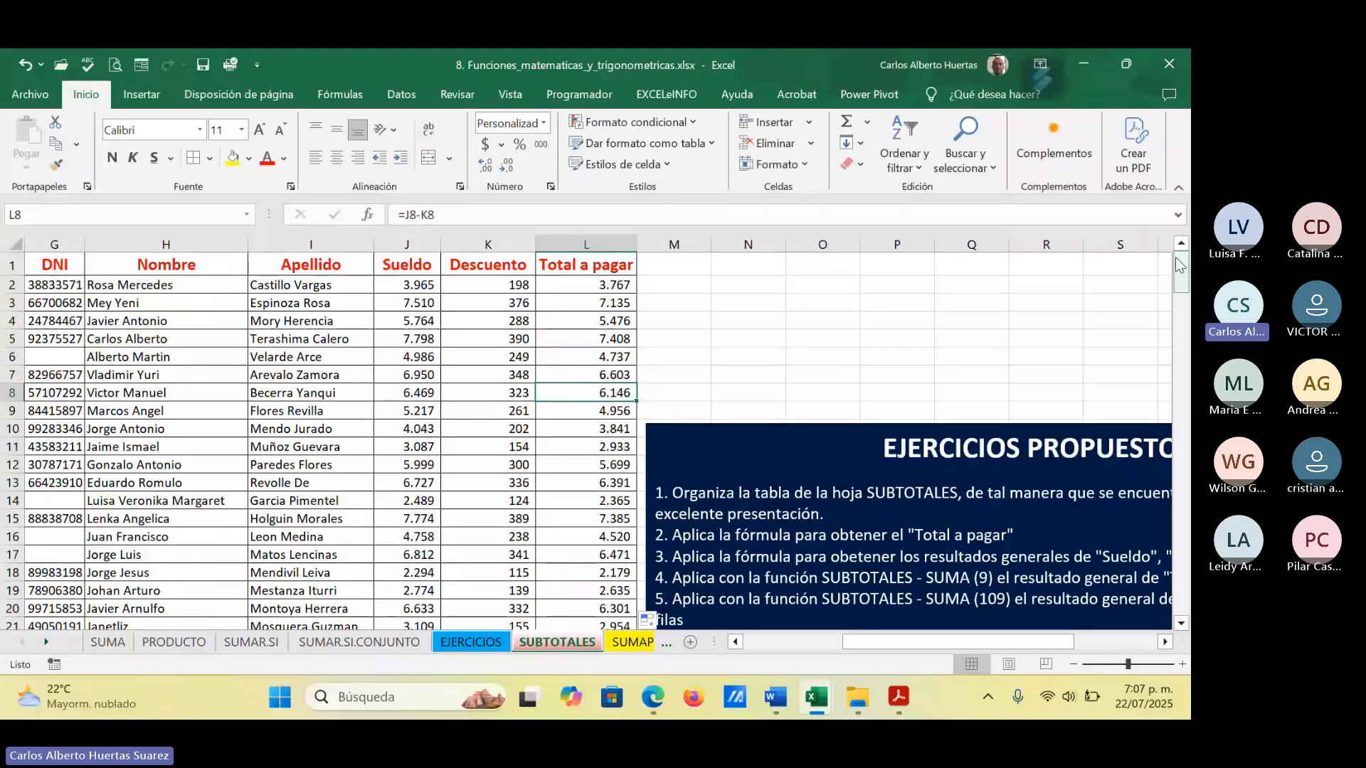
{"action": "left_click_drag", "start_coordinate": [1184, 277], "coordinate": [1184, 594]}
{"action": "scroll", "coordinate": [794, 510], "scroll_direction": "down", "scroll_amount": 3}
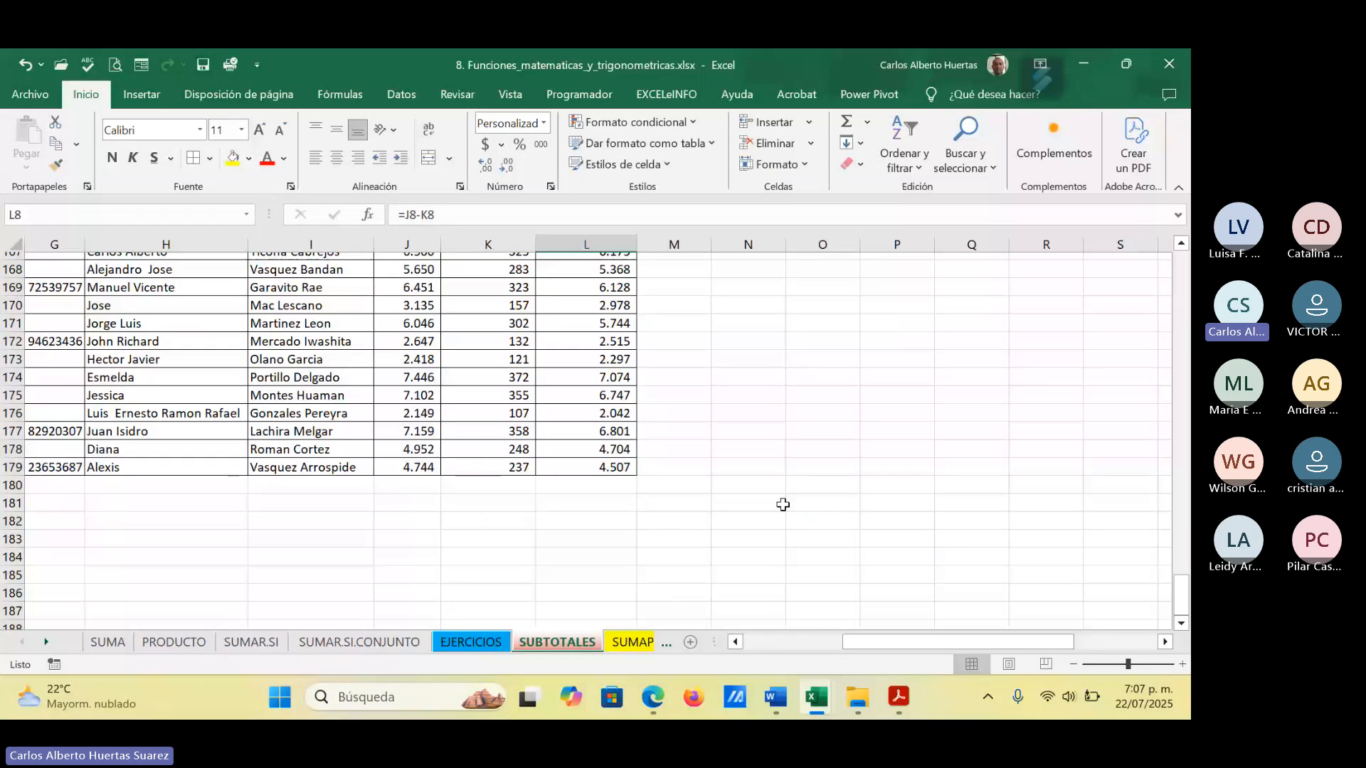
{"action": "scroll", "coordinate": [783, 505], "scroll_direction": "down", "scroll_amount": 1}
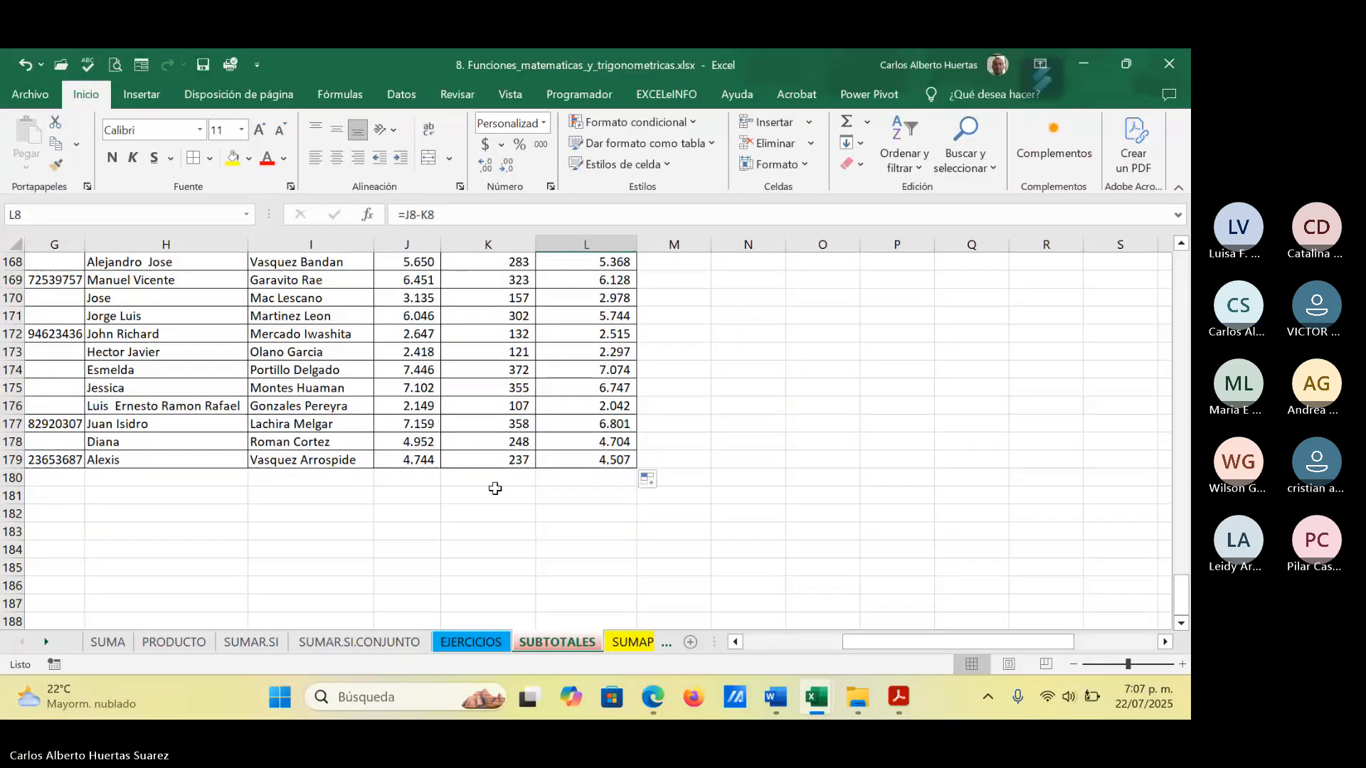
{"action": "left_click", "coordinate": [422, 481]}
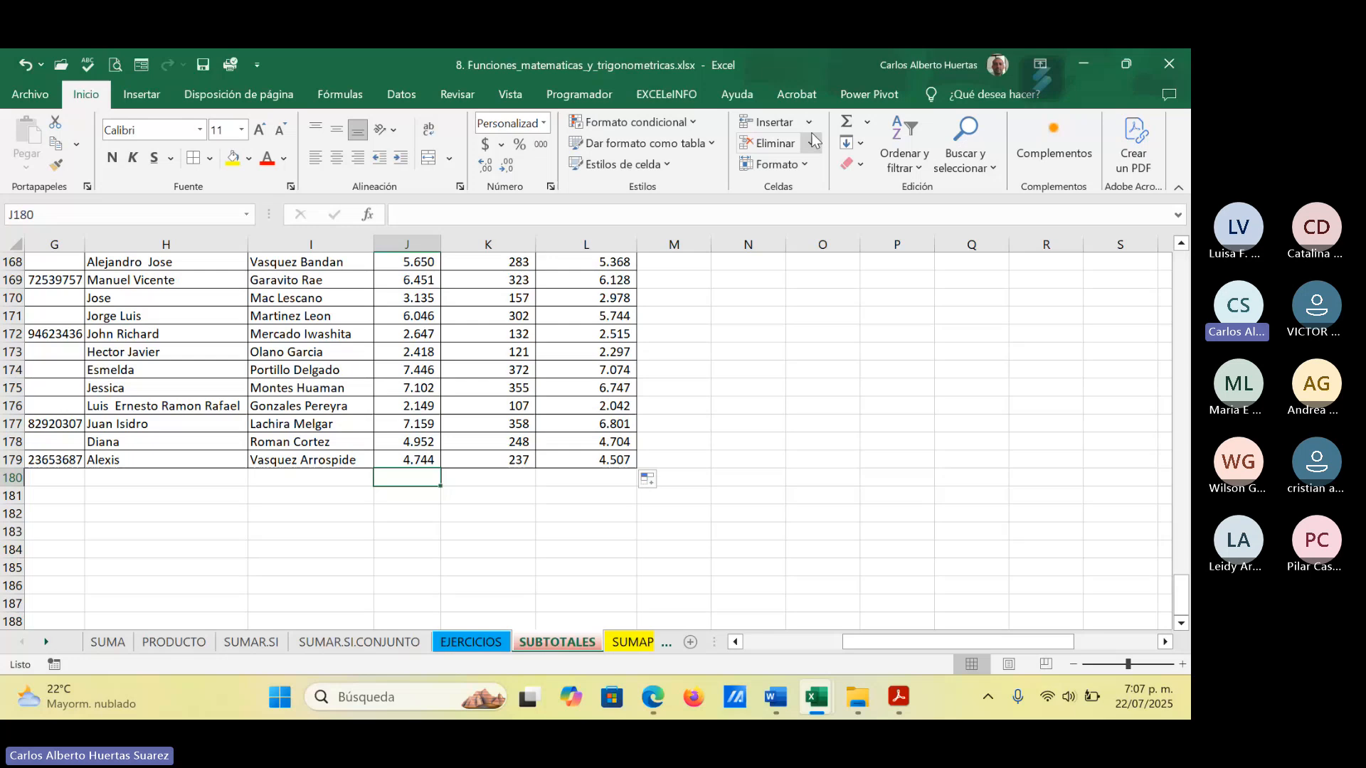
{"action": "left_click", "coordinate": [841, 128]}
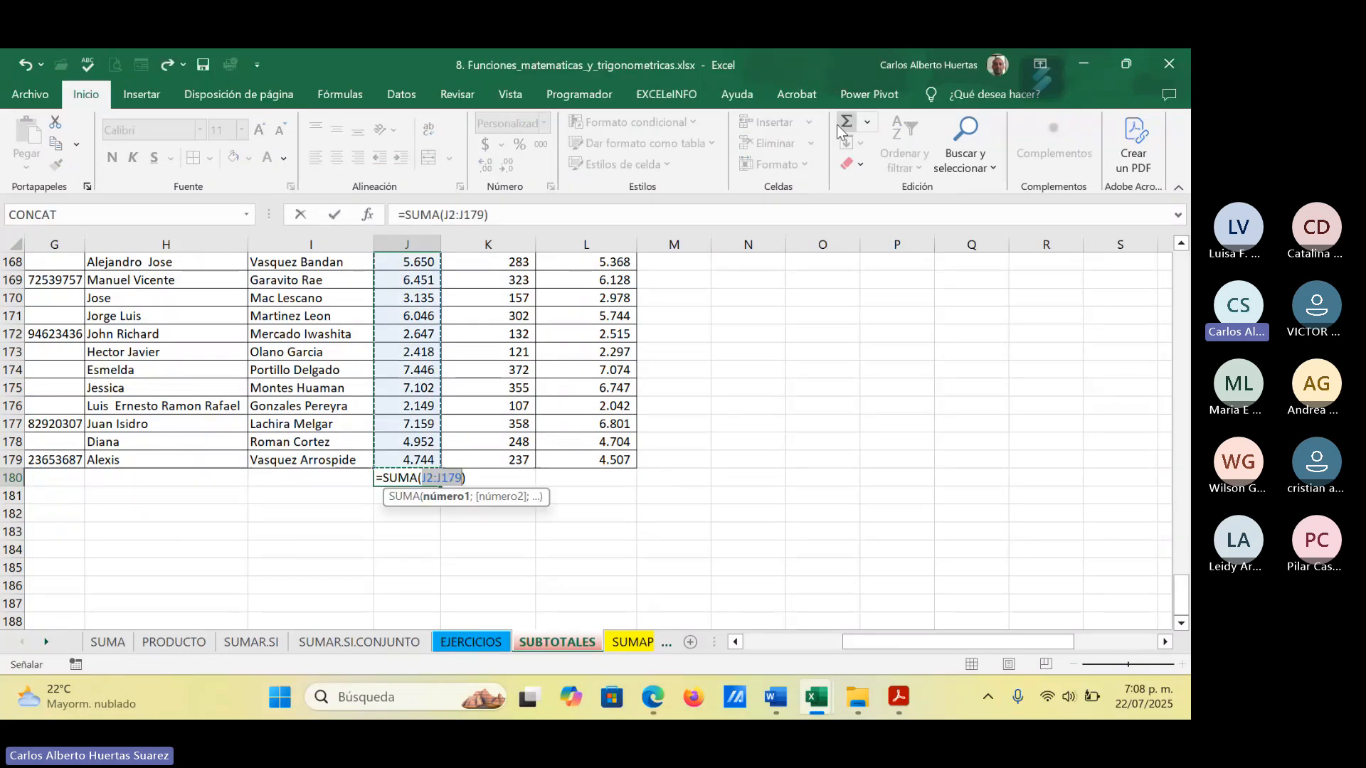
{"action": "key", "text": "Return"}
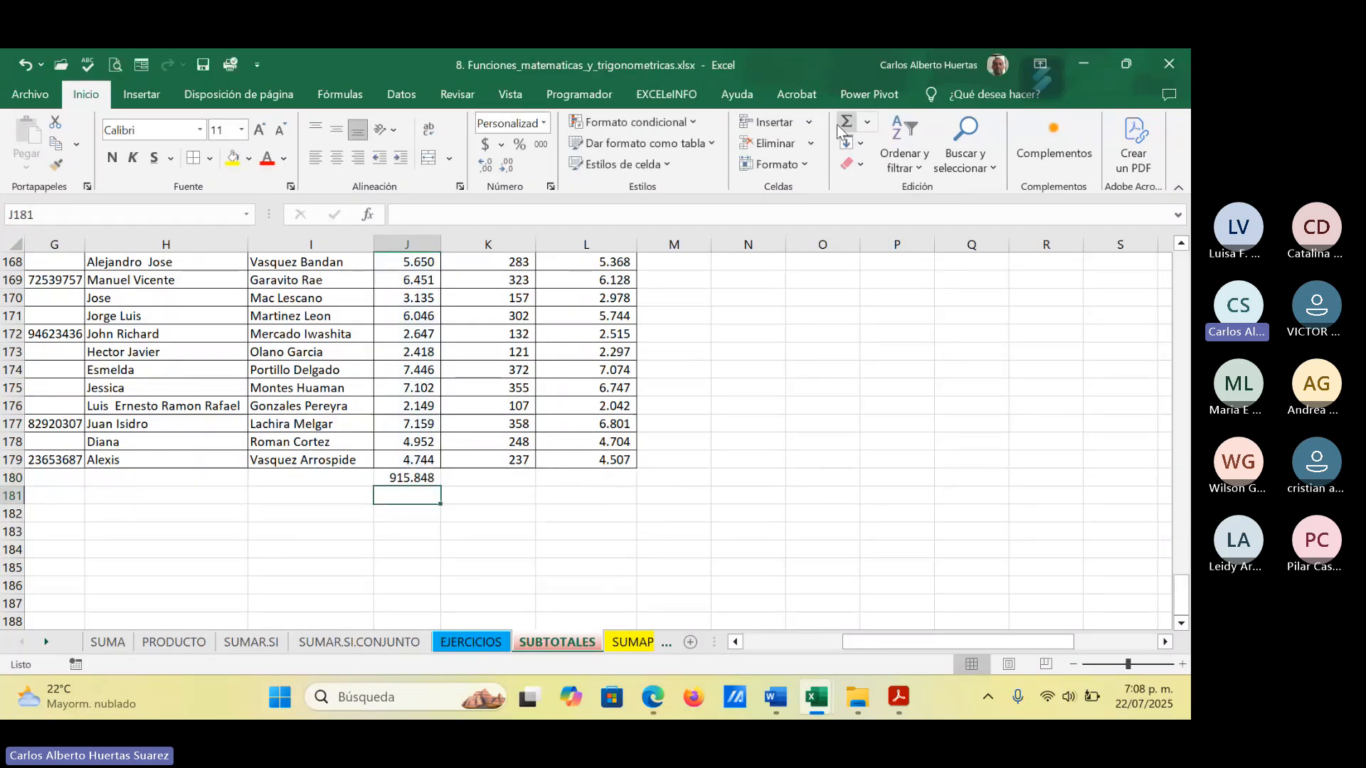
{"action": "left_click", "coordinate": [417, 478]}
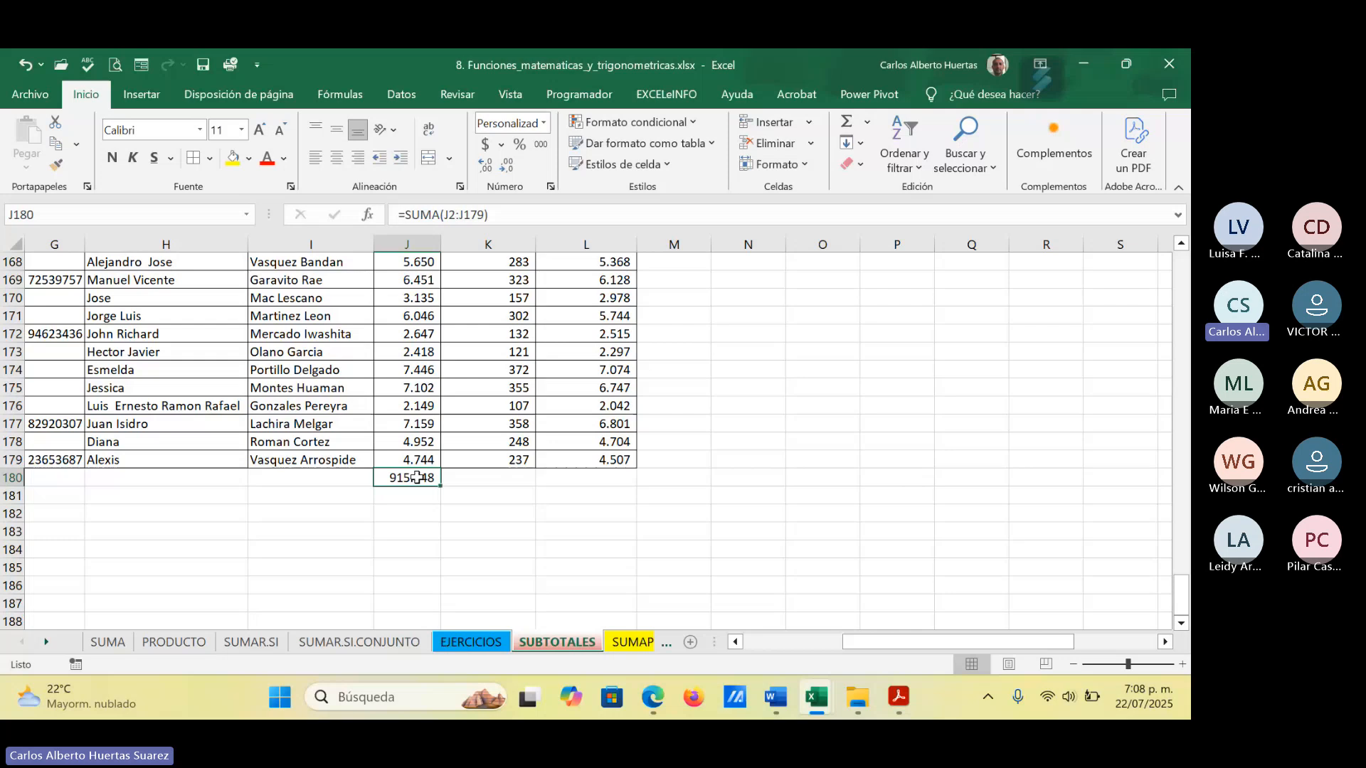
{"action": "left_click_drag", "start_coordinate": [441, 486], "coordinate": [636, 485]}
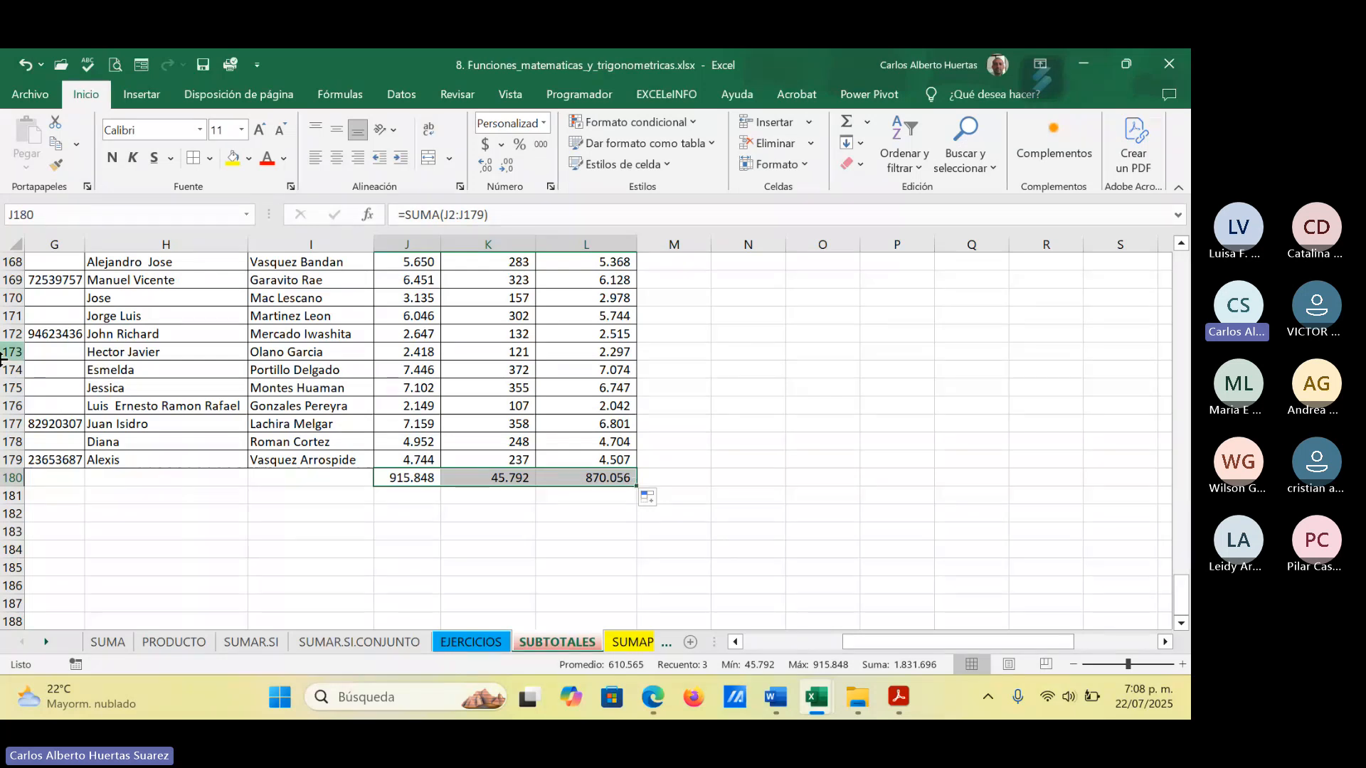
Step: Enter the label TOTALES in I180, beside the column sums, and make it bold and centered
{"action": "left_click", "coordinate": [311, 481]}
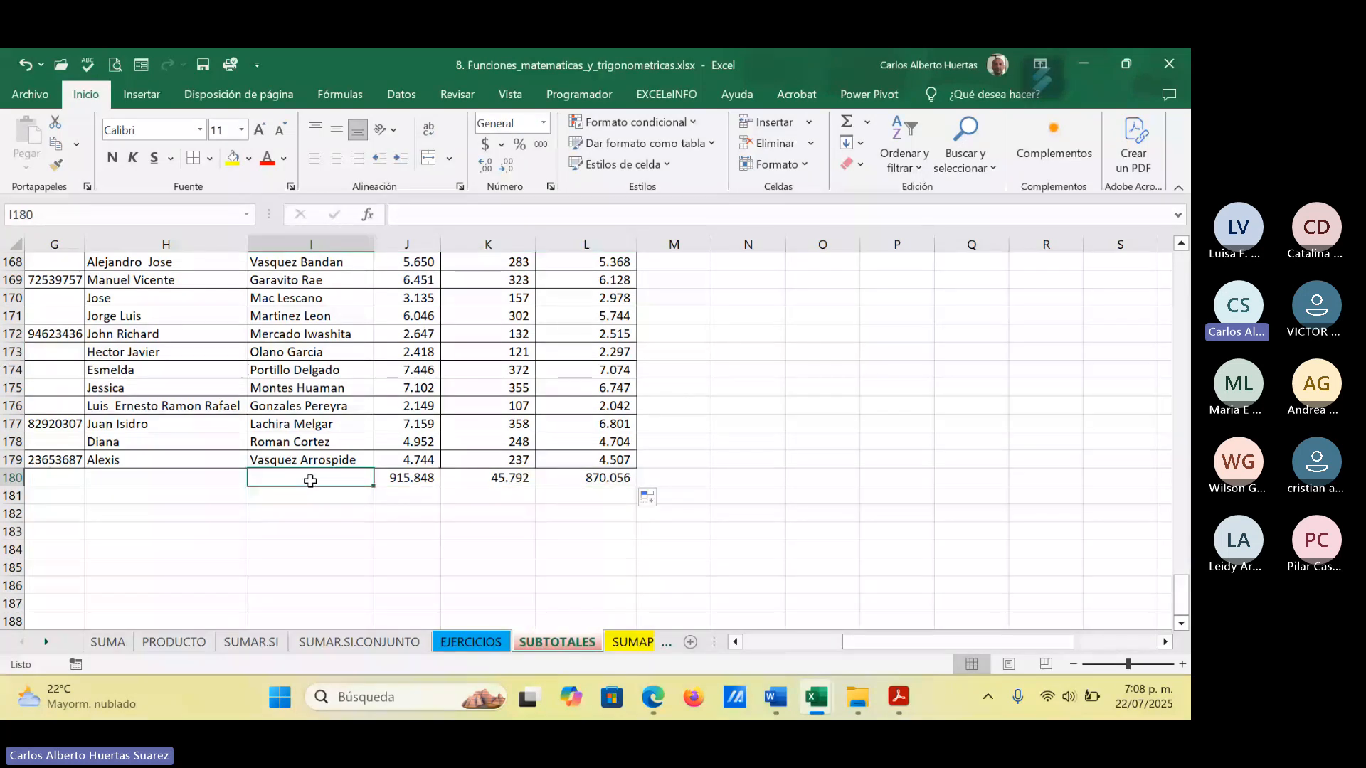
{"action": "double_click", "coordinate": [311, 481]}
{"action": "type", "text": "TO"}
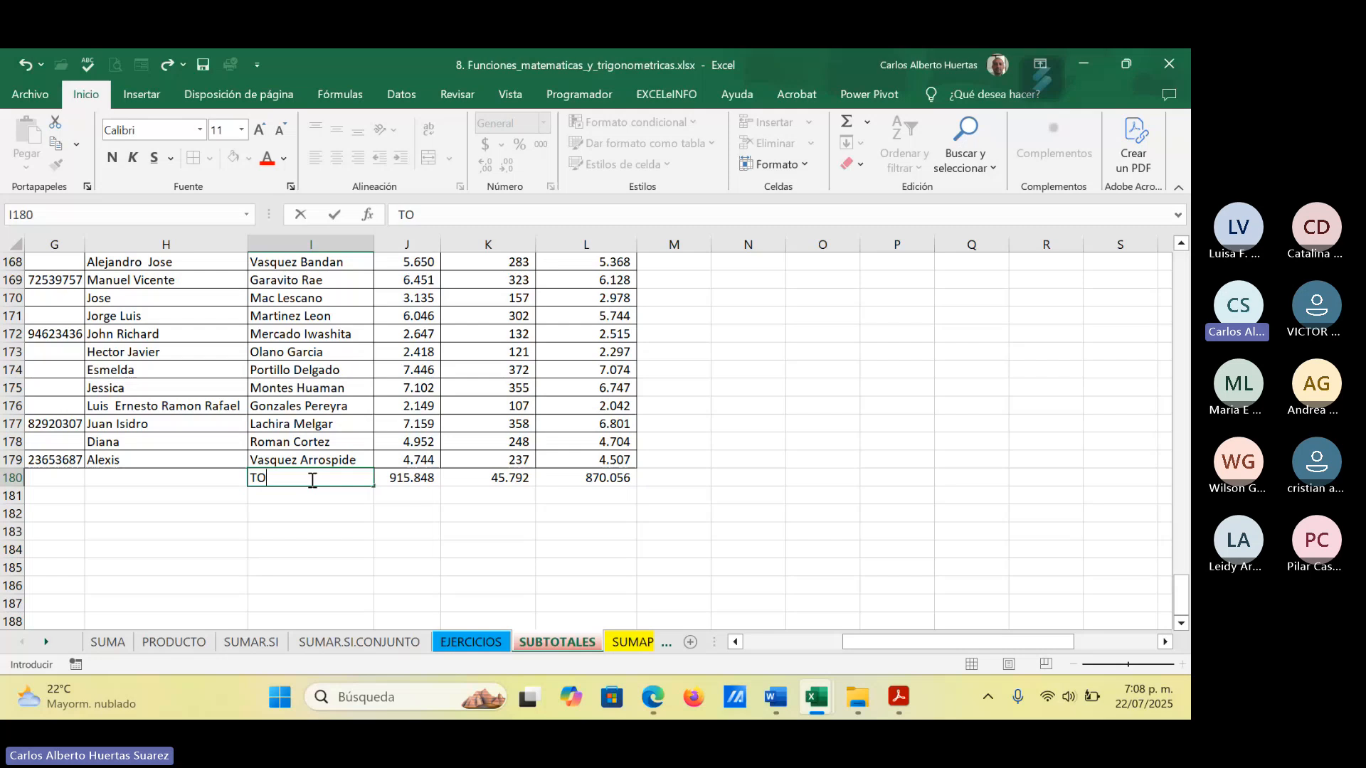
{"action": "type", "text": "TALES"}
{"action": "left_click", "coordinate": [334, 214]}
{"action": "key", "text": "ctrl+n"}
{"action": "left_click", "coordinate": [336, 158]}
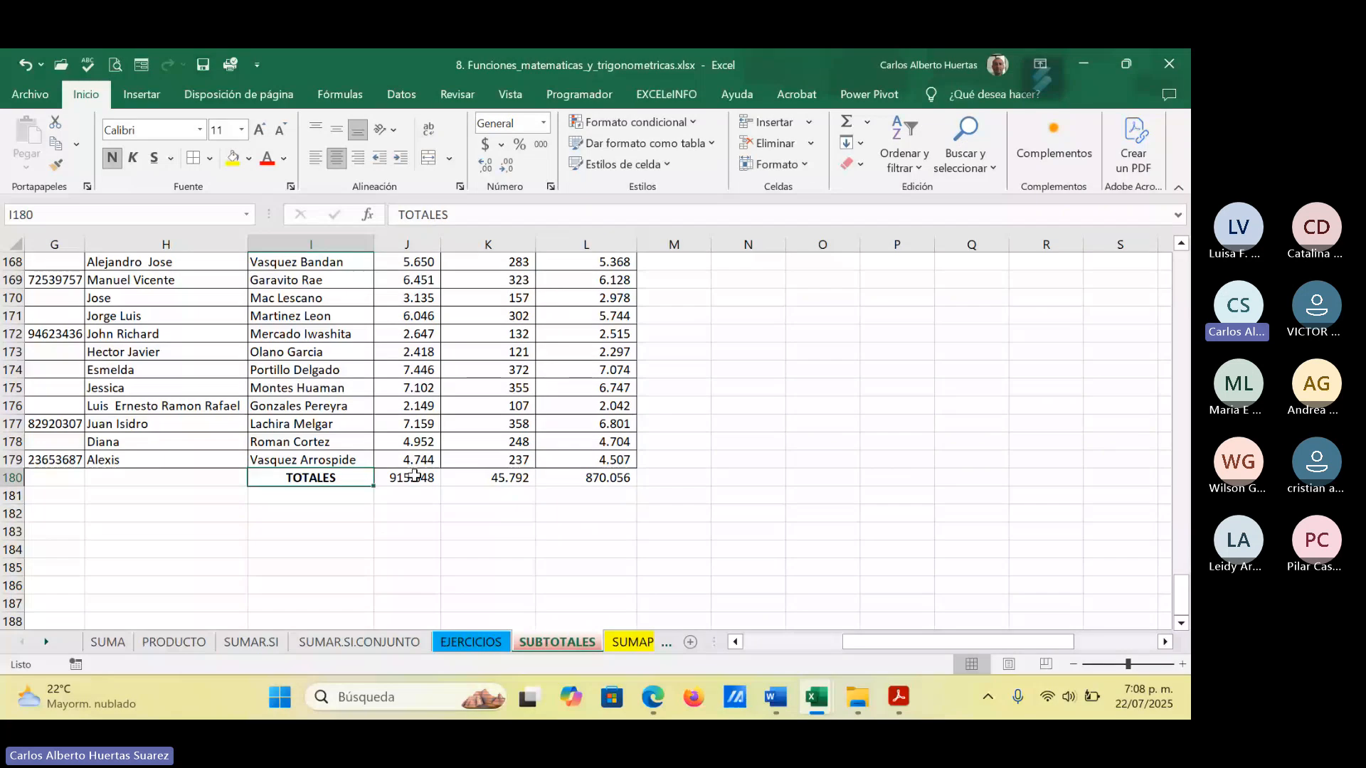
Step: Make the totals in J180:L180 bold and apply all borders to the totals row, I180:L180
{"action": "left_click_drag", "start_coordinate": [415, 476], "coordinate": [604, 477]}
{"action": "left_click", "coordinate": [113, 158]}
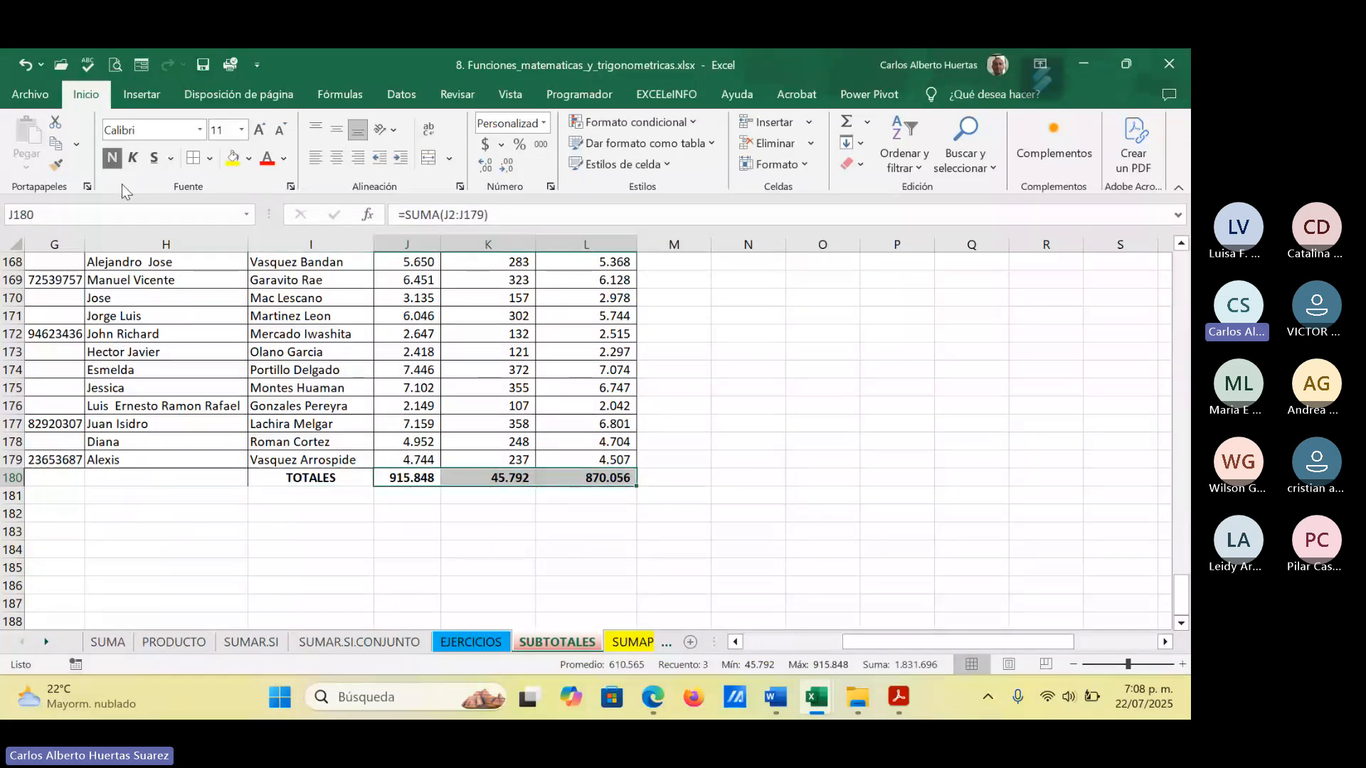
{"action": "left_click", "coordinate": [483, 526]}
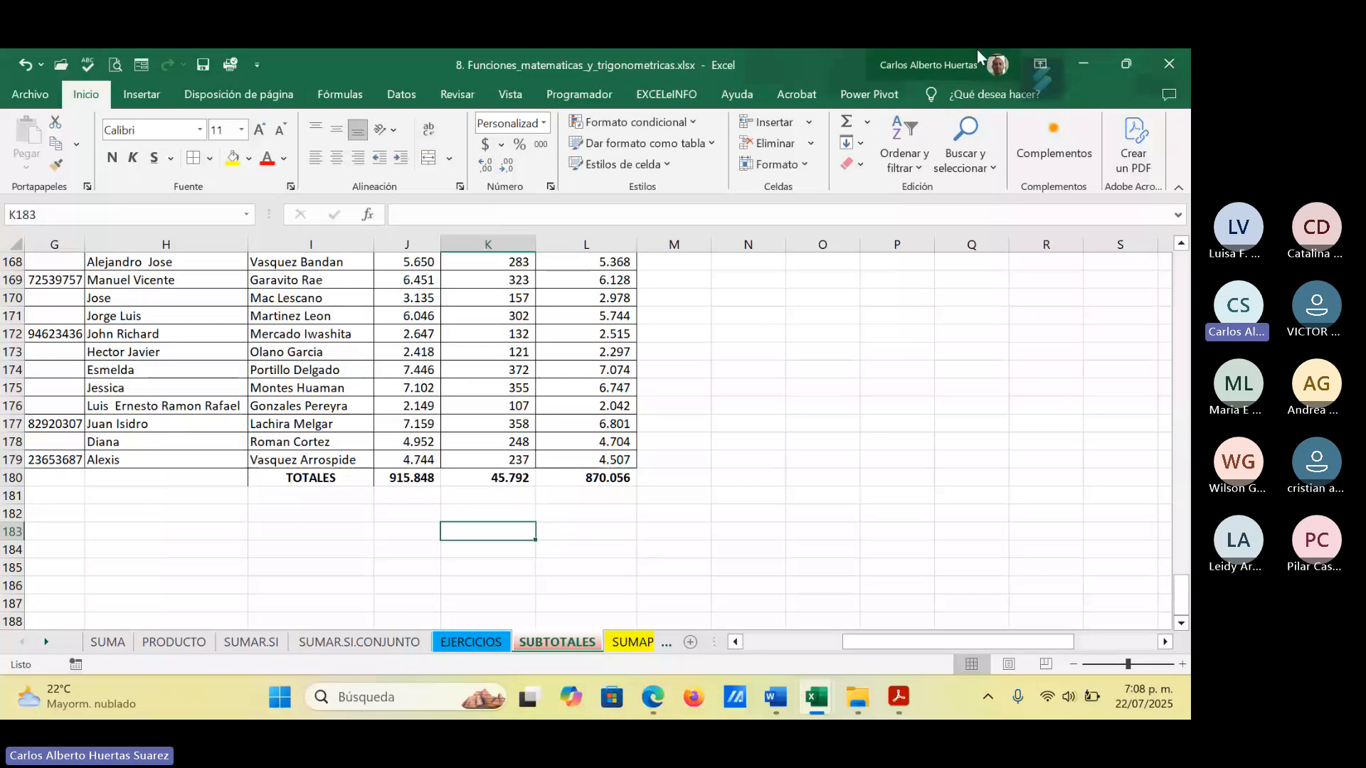
{"action": "left_click_drag", "start_coordinate": [305, 477], "coordinate": [587, 478]}
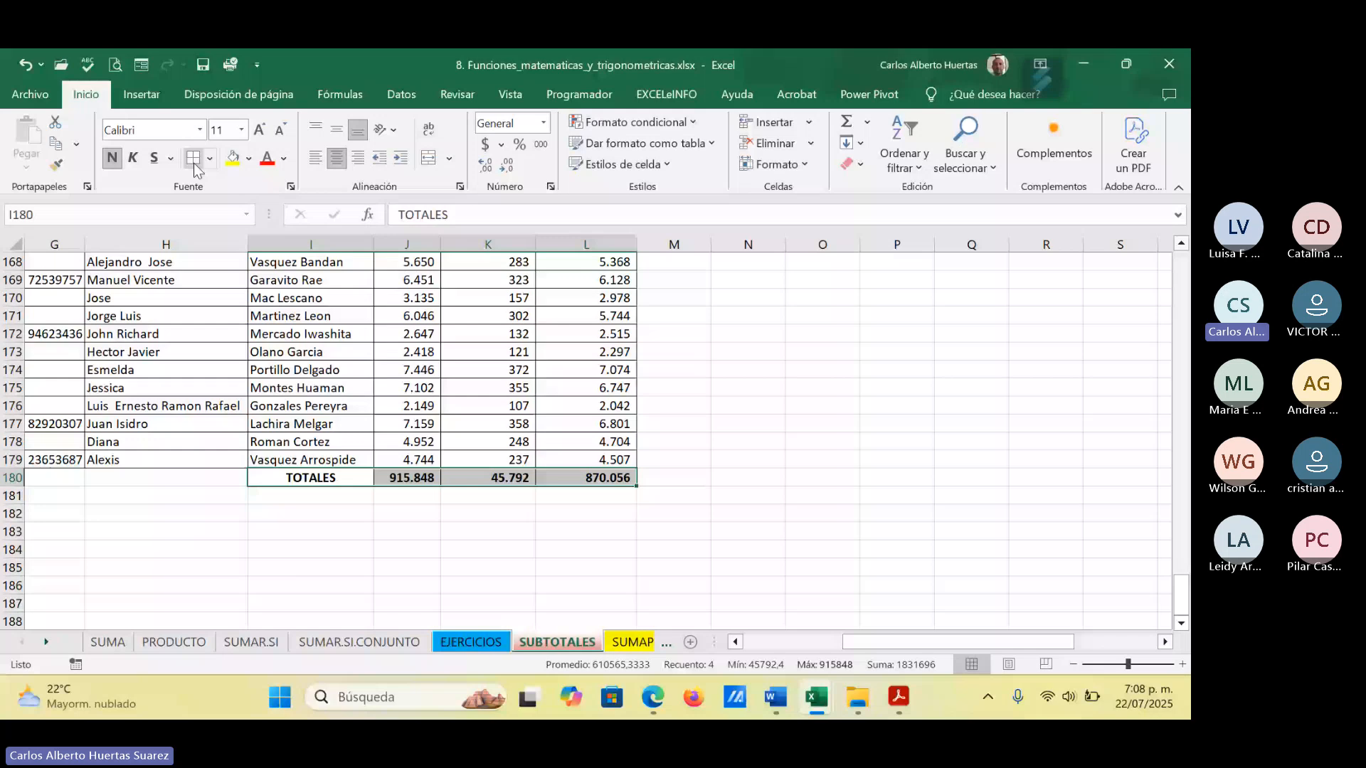
{"action": "left_click", "coordinate": [466, 539]}
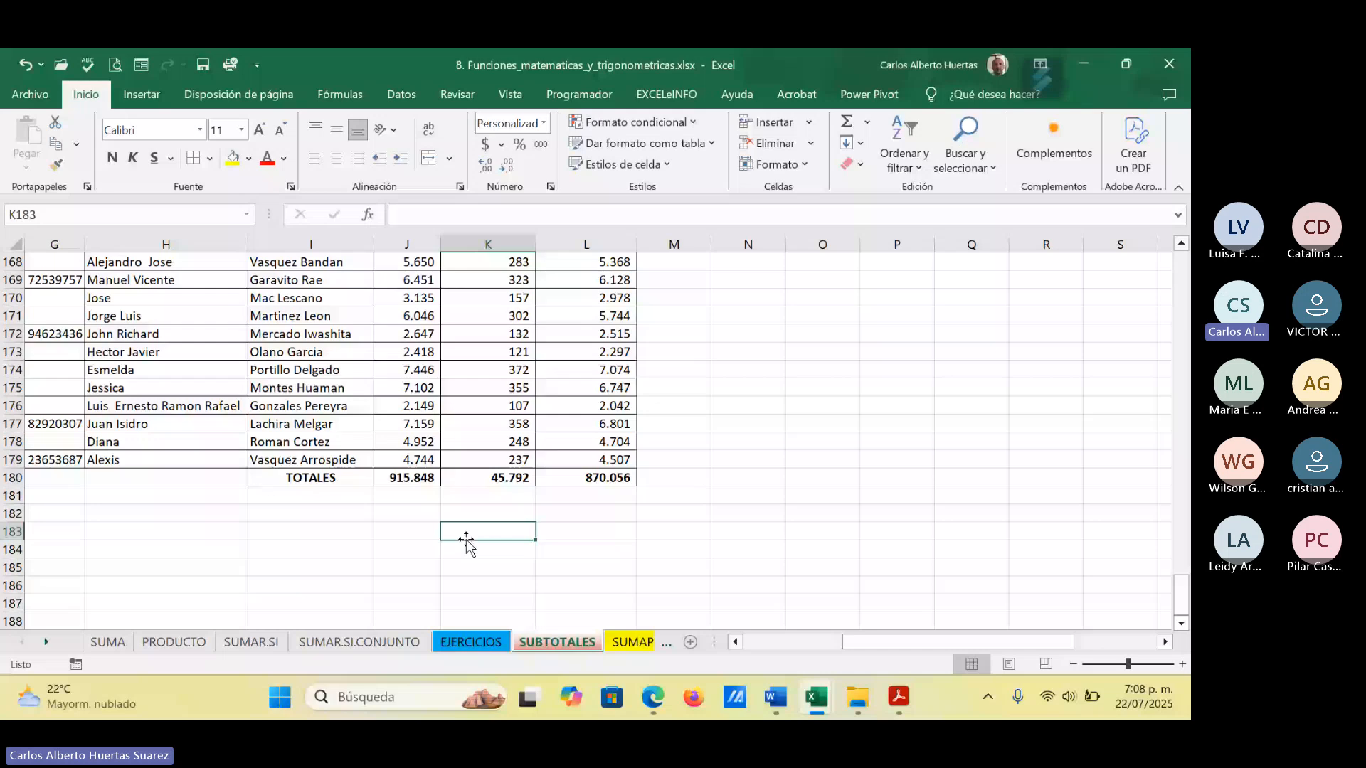
Step: Review the proposed exercises and examine the Área and Sucursal columns of the table as candidates for a filter
{"action": "left_click_drag", "start_coordinate": [1183, 598], "coordinate": [1074, 642]}
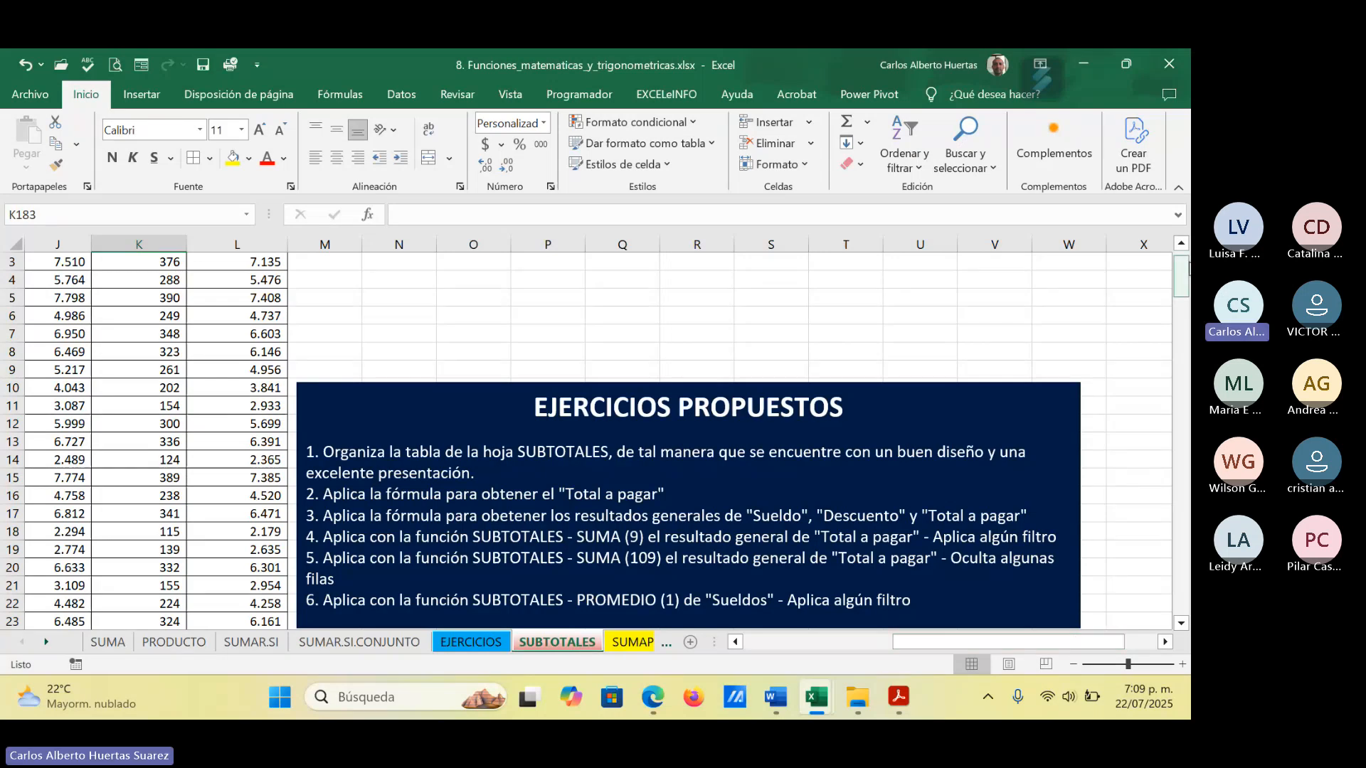
{"action": "scroll", "coordinate": [1188, 269], "scroll_direction": "up", "scroll_amount": 1}
{"action": "left_click_drag", "start_coordinate": [963, 640], "coordinate": [818, 646]}
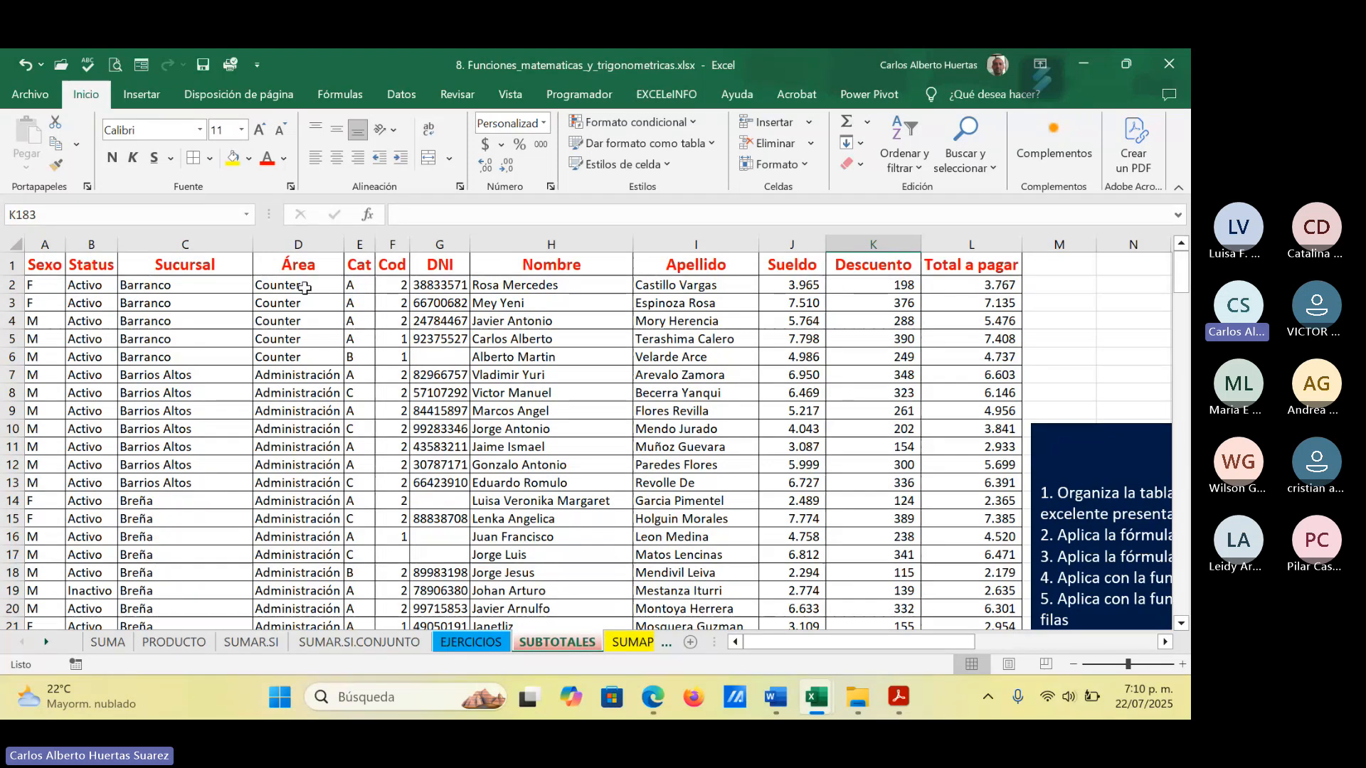
{"action": "scroll", "coordinate": [293, 353], "scroll_direction": "down", "scroll_amount": 1}
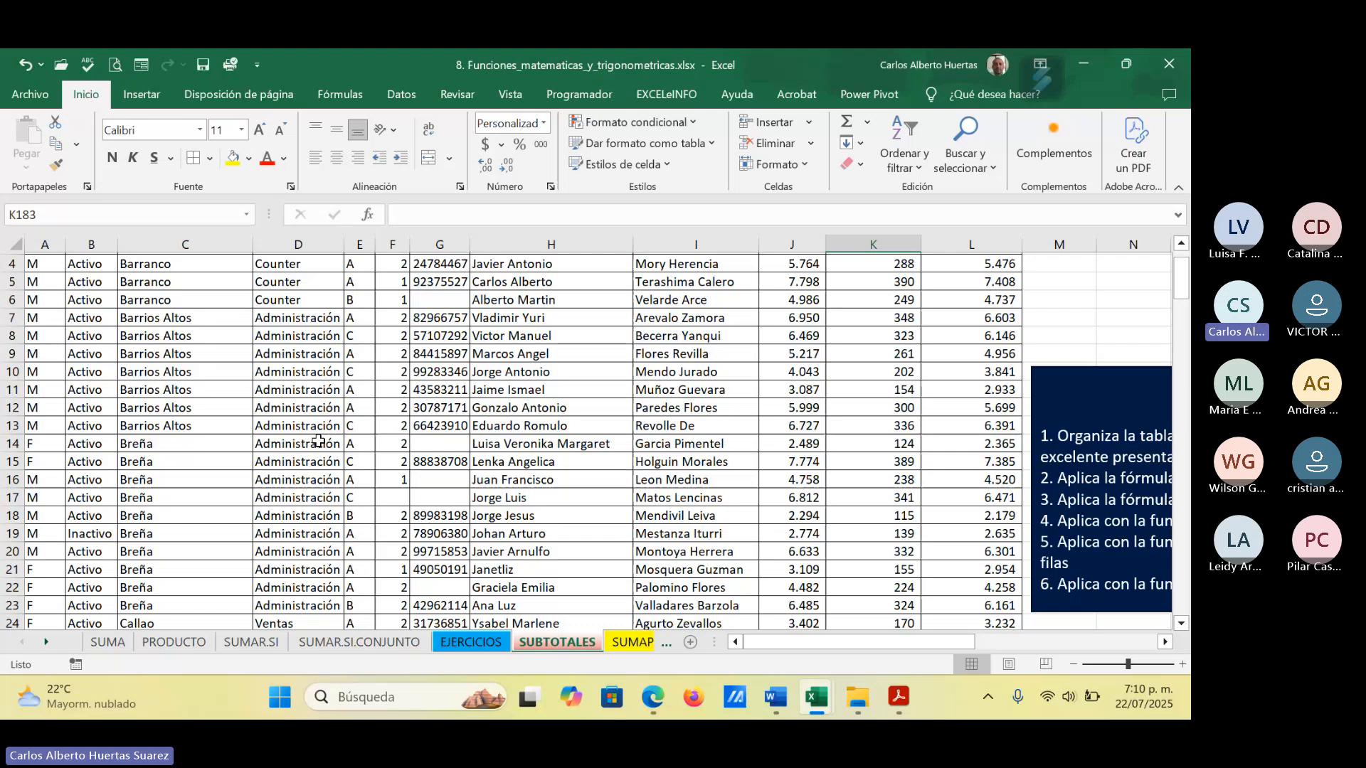
{"action": "scroll", "coordinate": [314, 436], "scroll_direction": "down", "scroll_amount": 3}
{"action": "scroll", "coordinate": [318, 441], "scroll_direction": "down", "scroll_amount": 1}
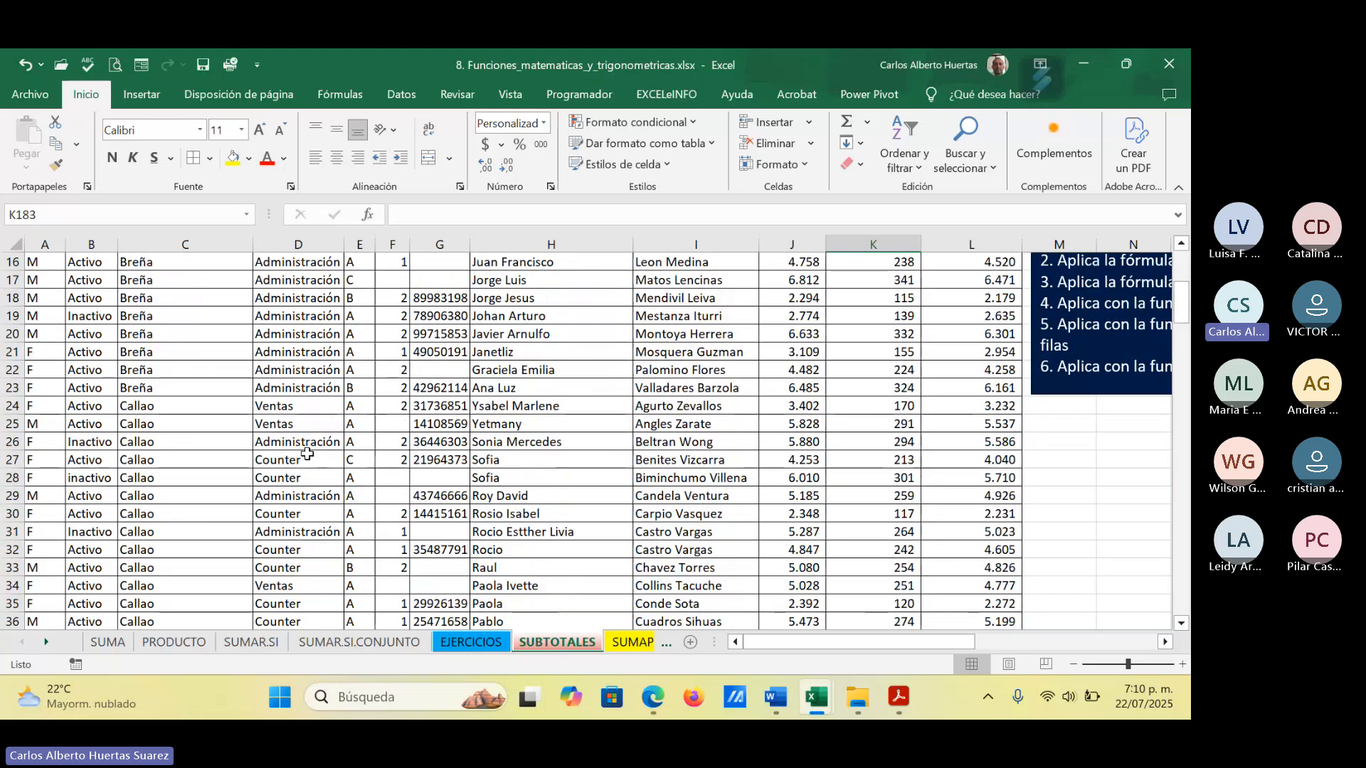
{"action": "scroll", "coordinate": [311, 552], "scroll_direction": "down", "scroll_amount": 4}
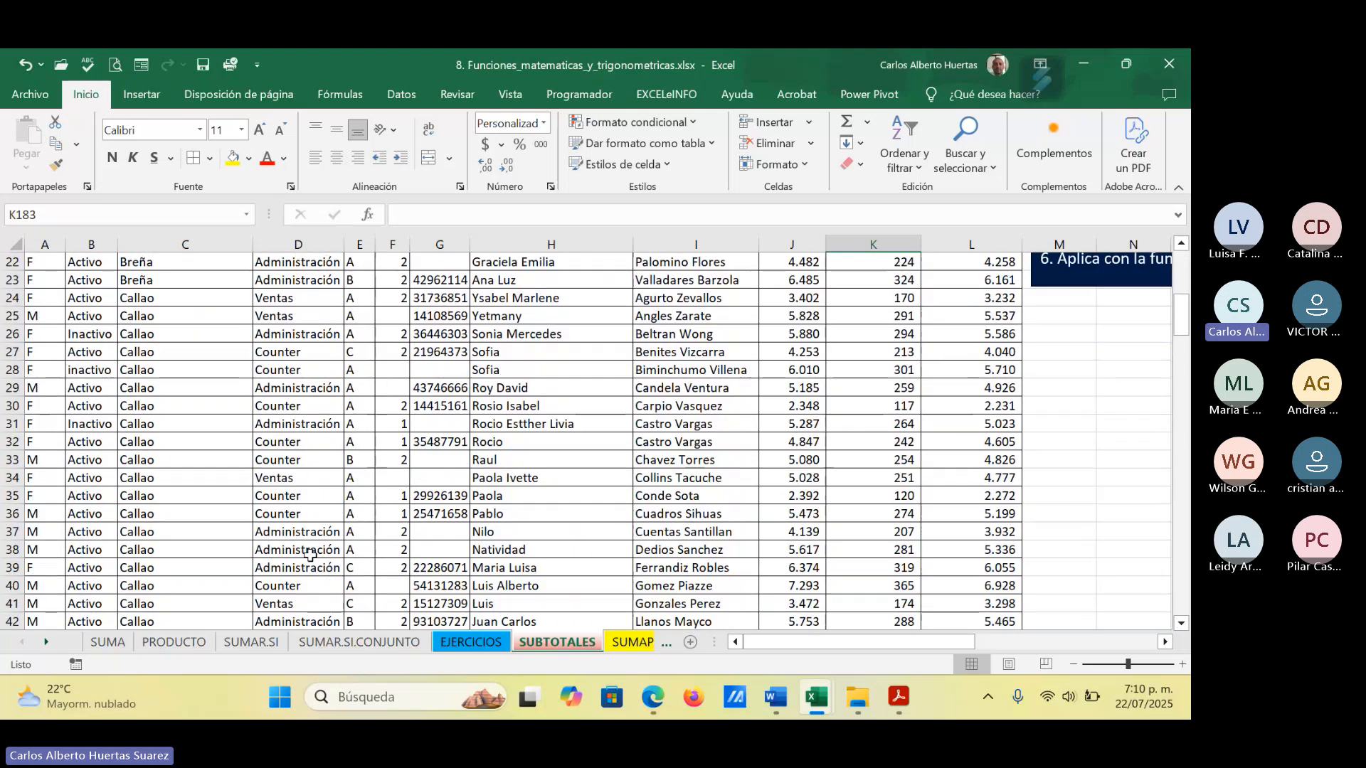
{"action": "scroll", "coordinate": [308, 555], "scroll_direction": "down", "scroll_amount": 1}
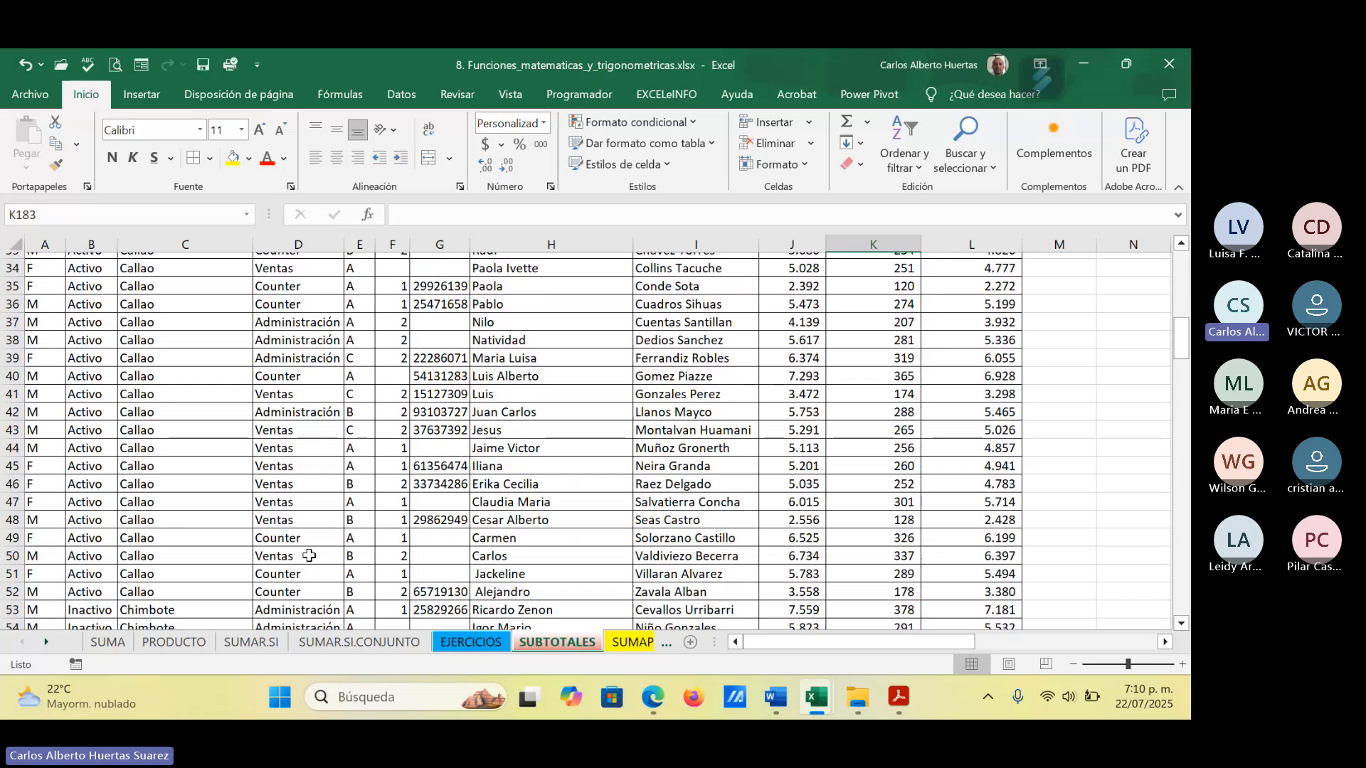
{"action": "scroll", "coordinate": [309, 555], "scroll_direction": "up", "scroll_amount": 5}
{"action": "scroll", "coordinate": [309, 555], "scroll_direction": "up", "scroll_amount": 6}
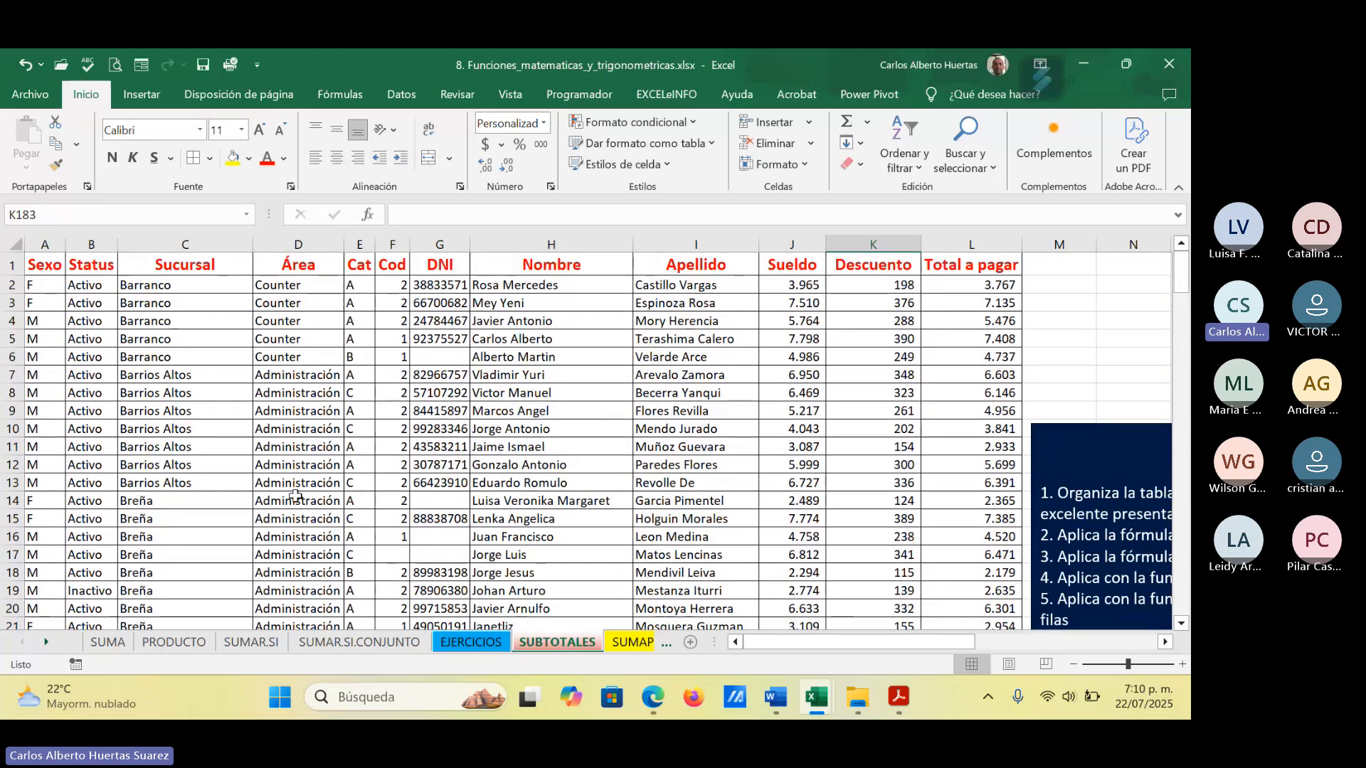
{"action": "scroll", "coordinate": [293, 483], "scroll_direction": "down", "scroll_amount": 6}
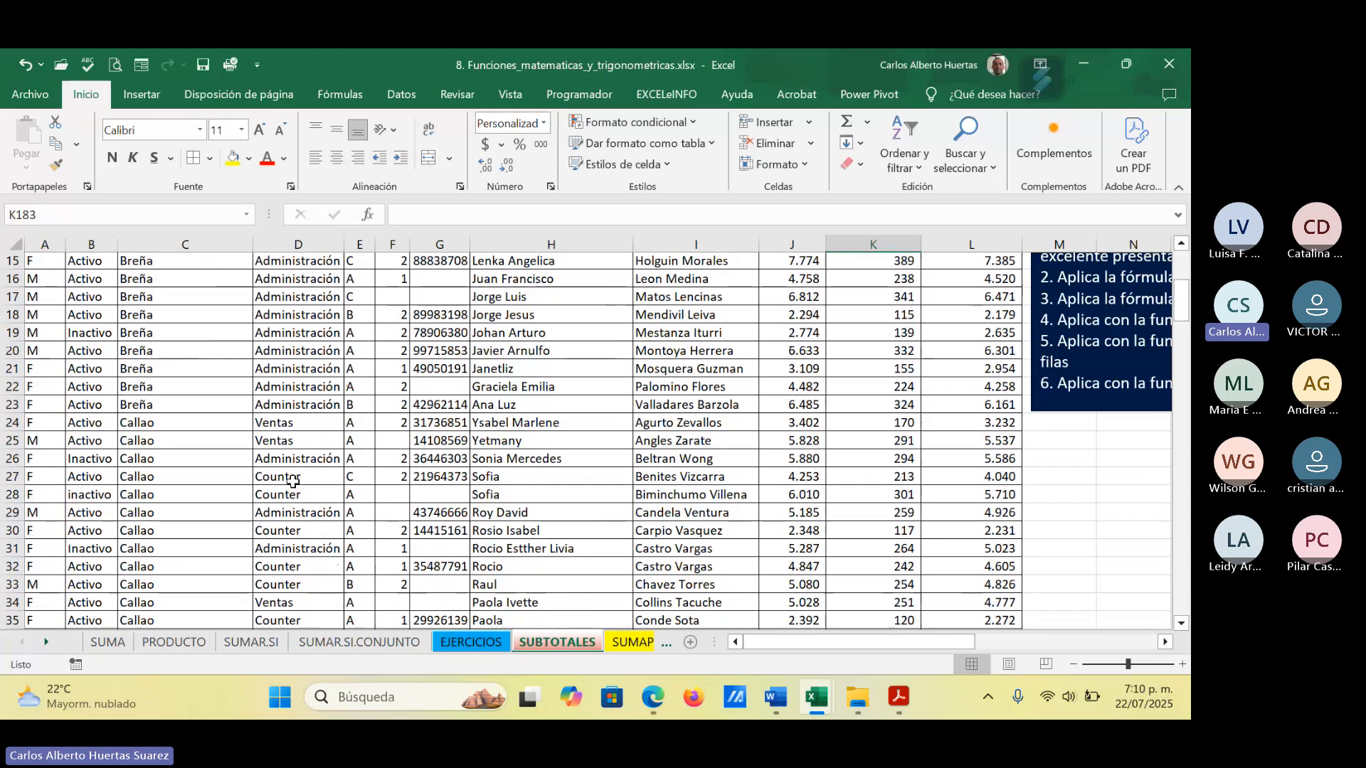
{"action": "scroll", "coordinate": [294, 502], "scroll_direction": "up", "scroll_amount": 3}
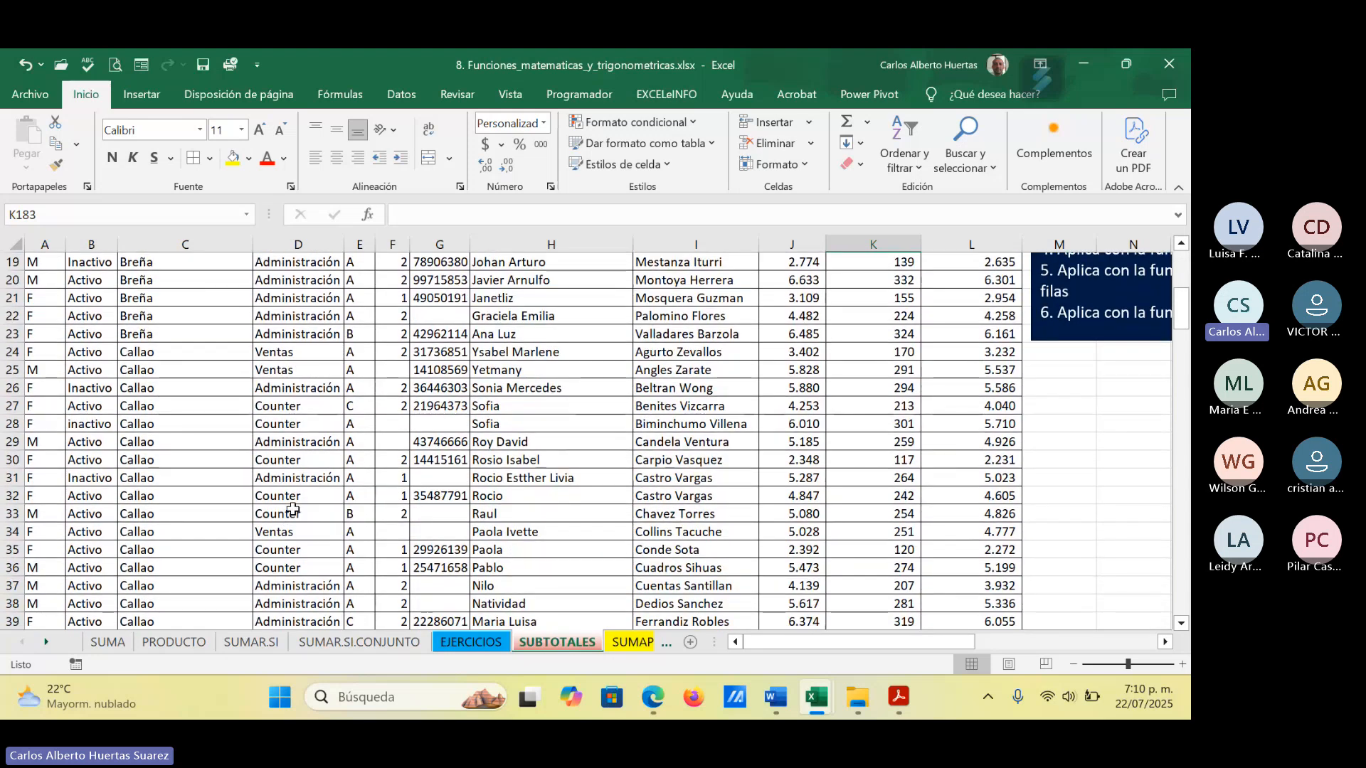
{"action": "scroll", "coordinate": [291, 513], "scroll_direction": "up", "scroll_amount": 4}
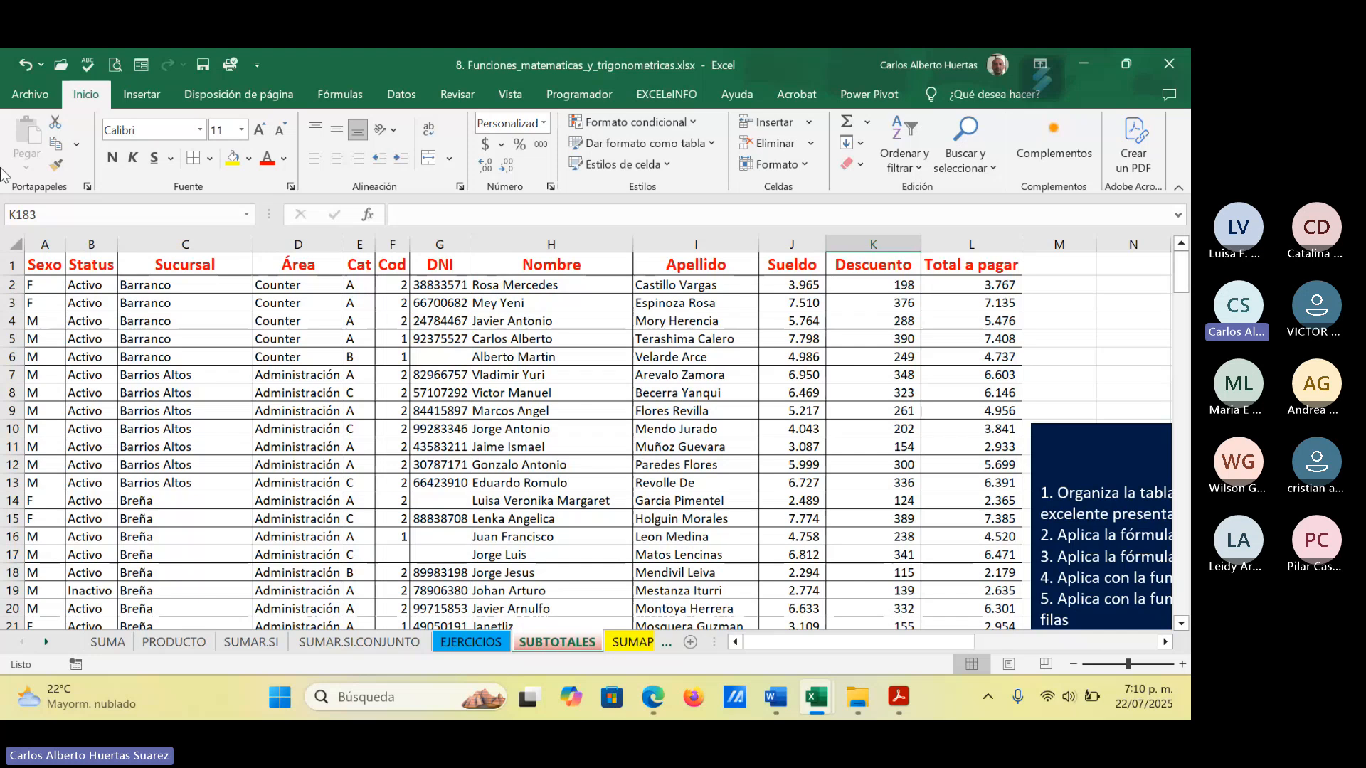
{"action": "left_click", "coordinate": [304, 265]}
{"action": "left_click", "coordinate": [190, 265]}
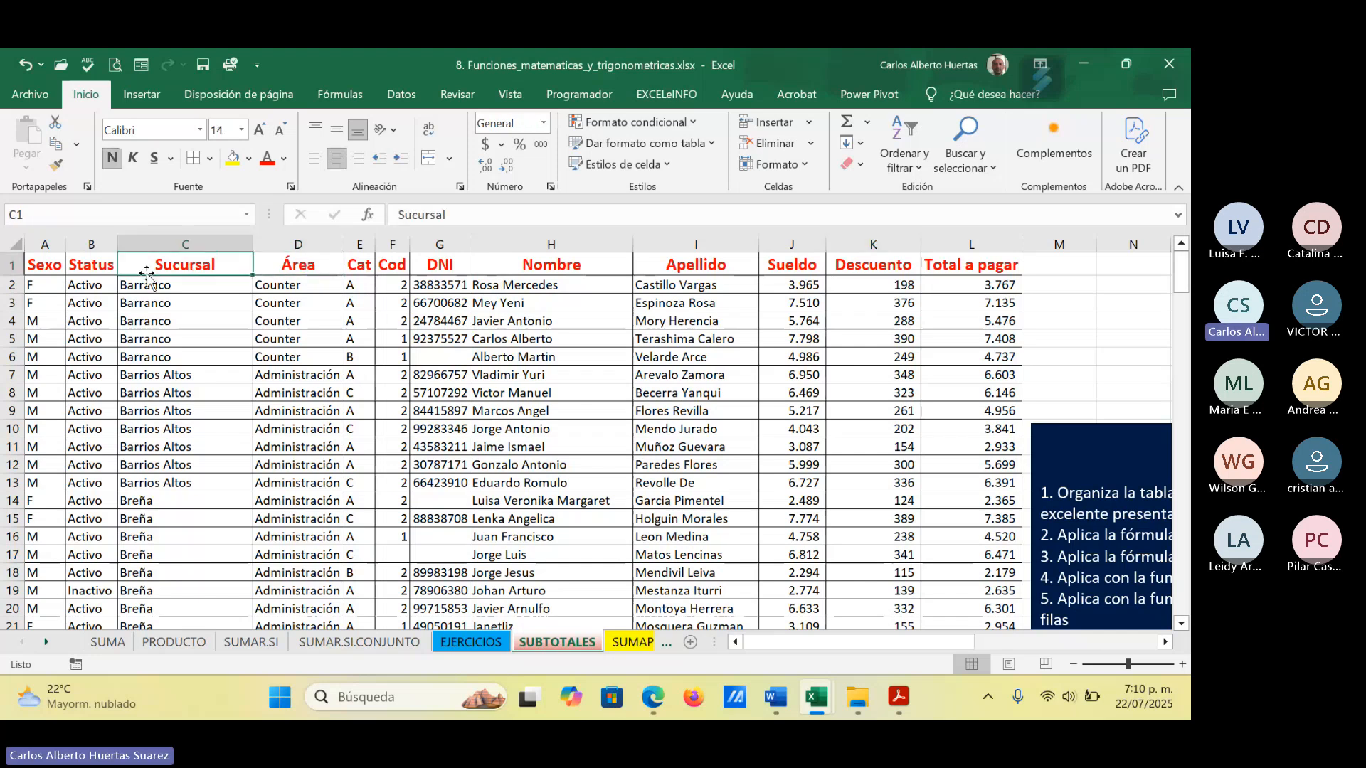
Step: Set up a subtotal on the employee table for each change in Área, using the Suma function
{"action": "left_click", "coordinate": [171, 288]}
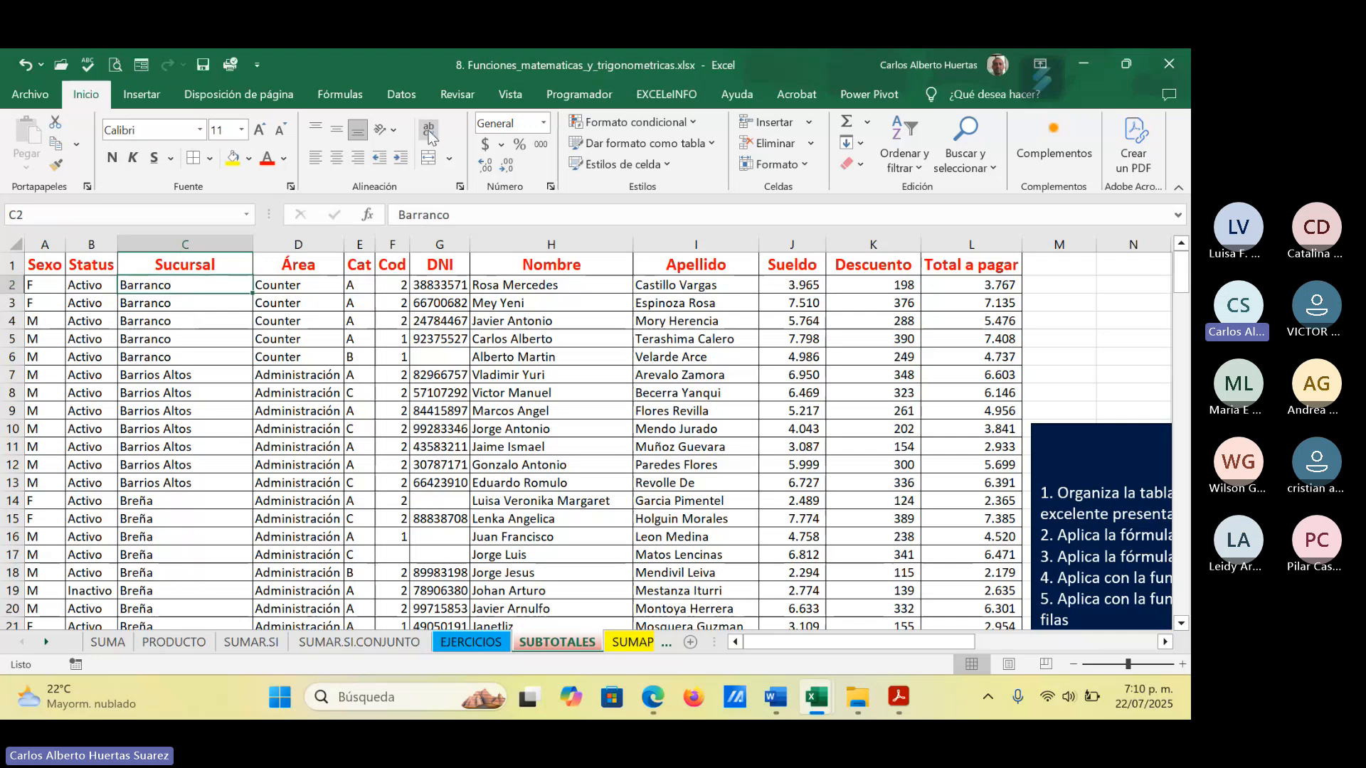
{"action": "left_click", "coordinate": [403, 97]}
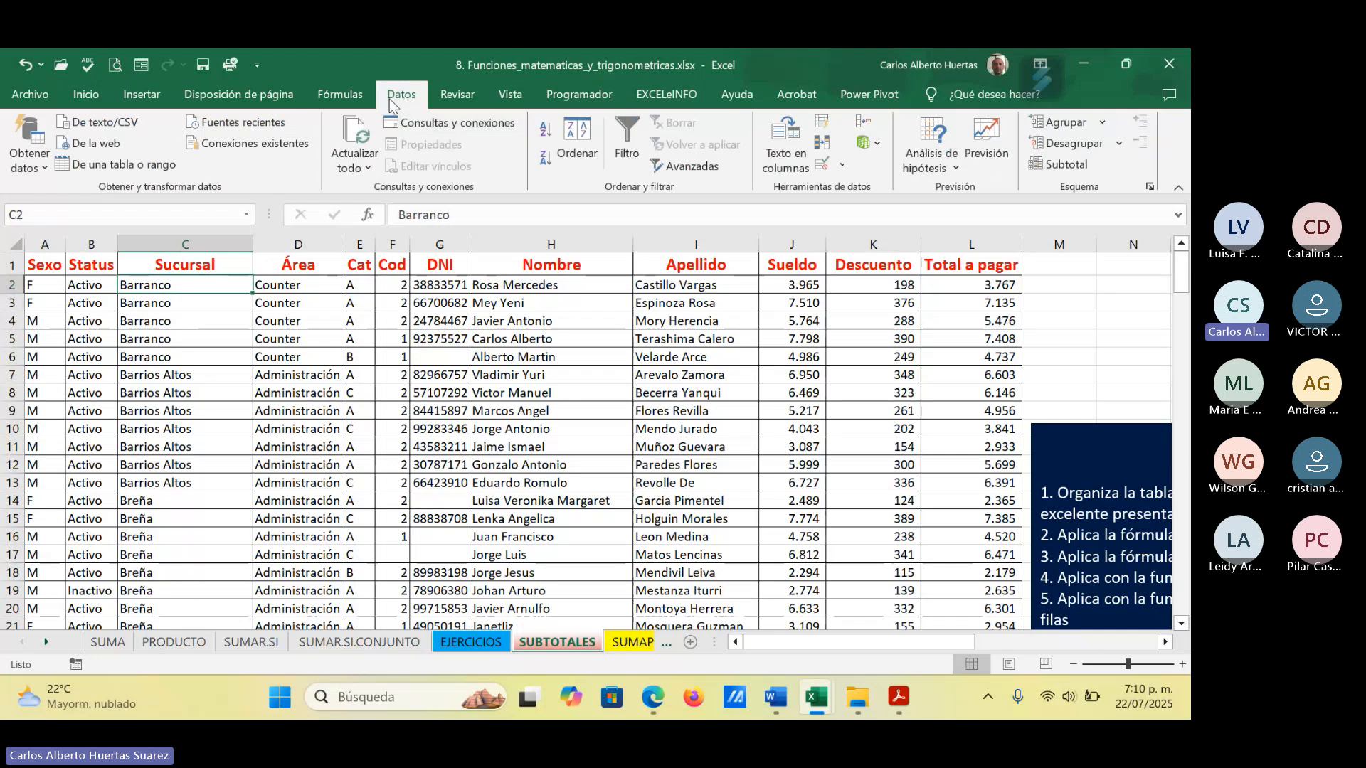
{"action": "left_click", "coordinate": [1065, 165]}
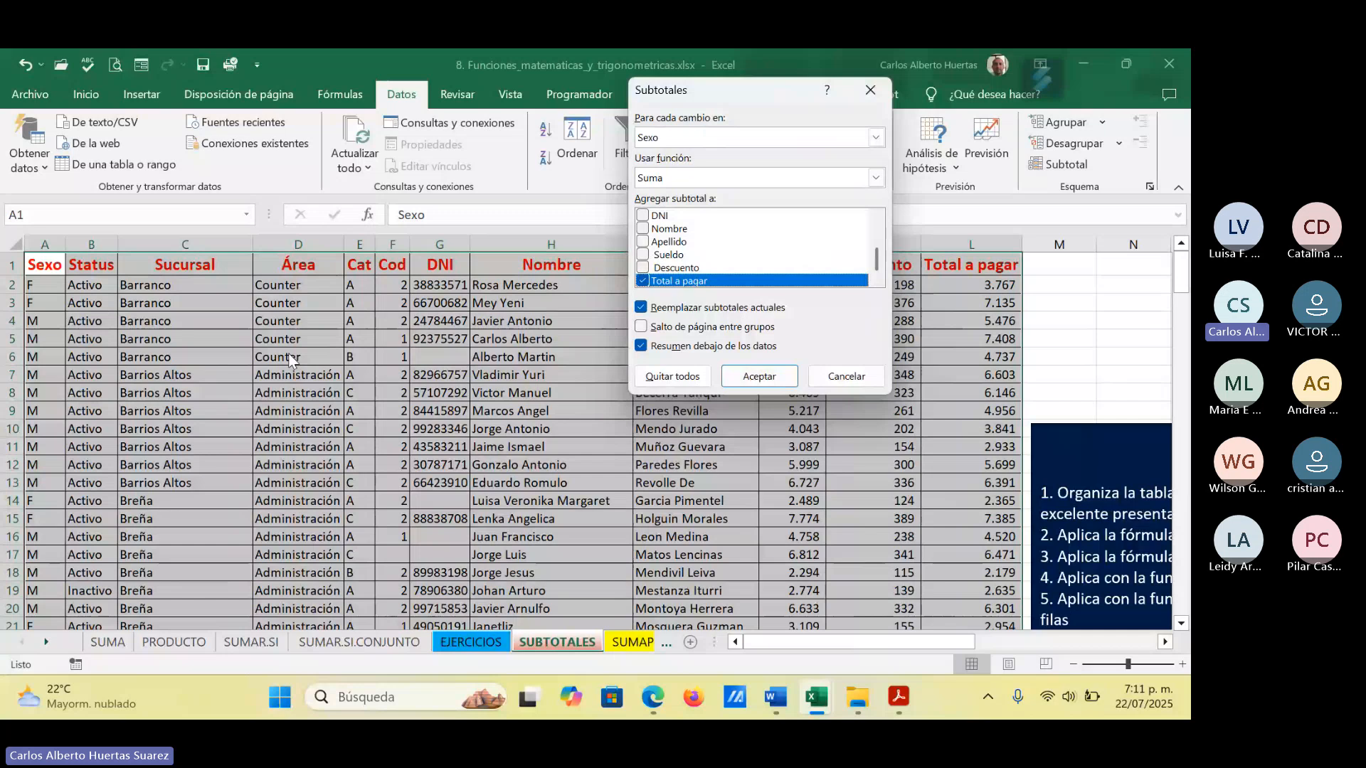
{"action": "left_click", "coordinate": [686, 131]}
{"action": "left_click", "coordinate": [669, 200]}
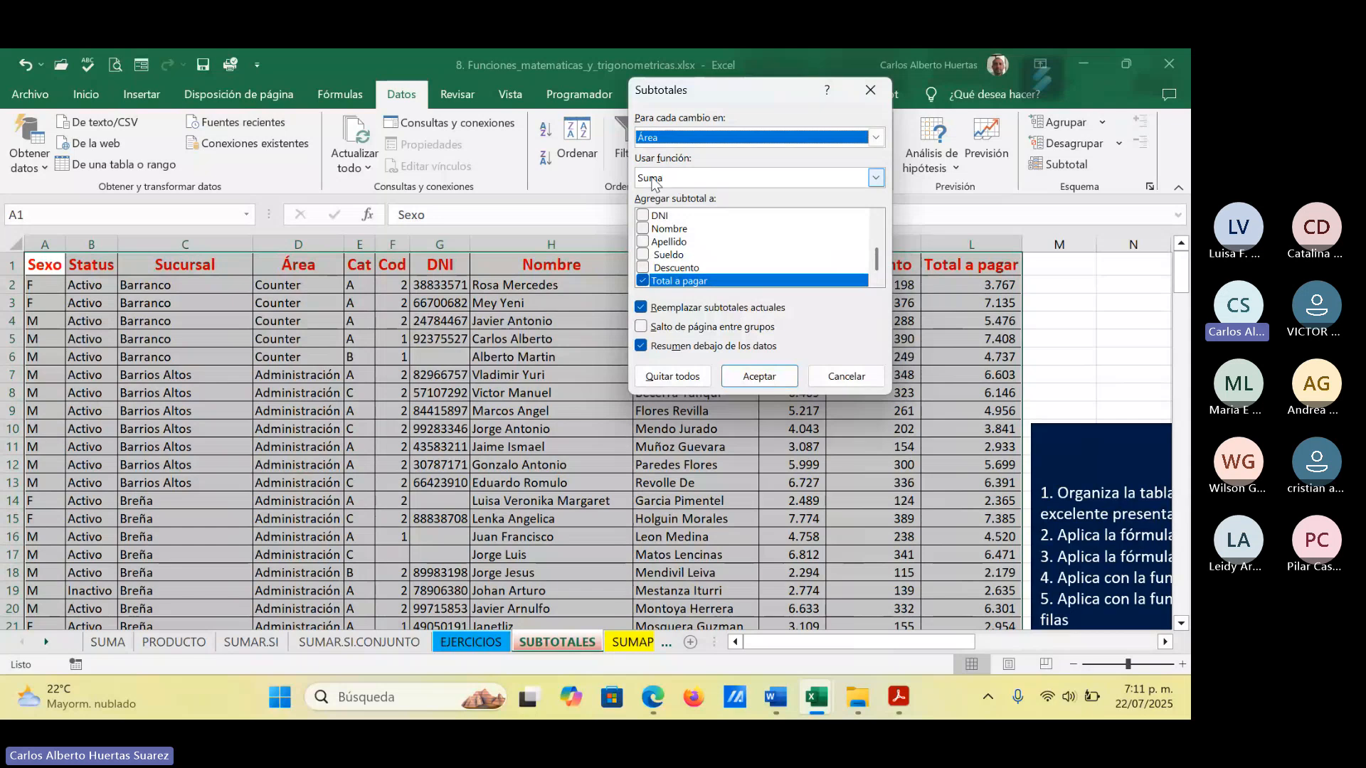
{"action": "left_click", "coordinate": [876, 179]}
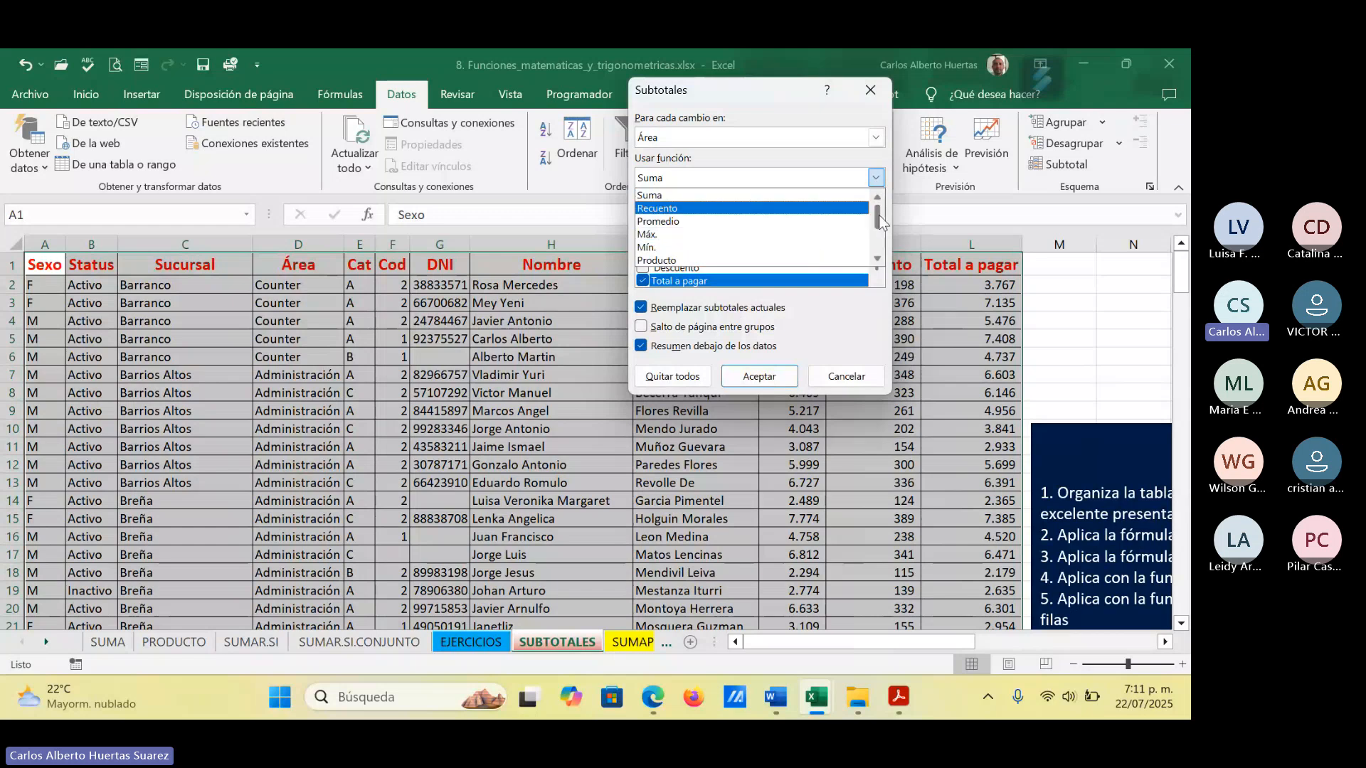
{"action": "left_click_drag", "start_coordinate": [881, 220], "coordinate": [878, 257]}
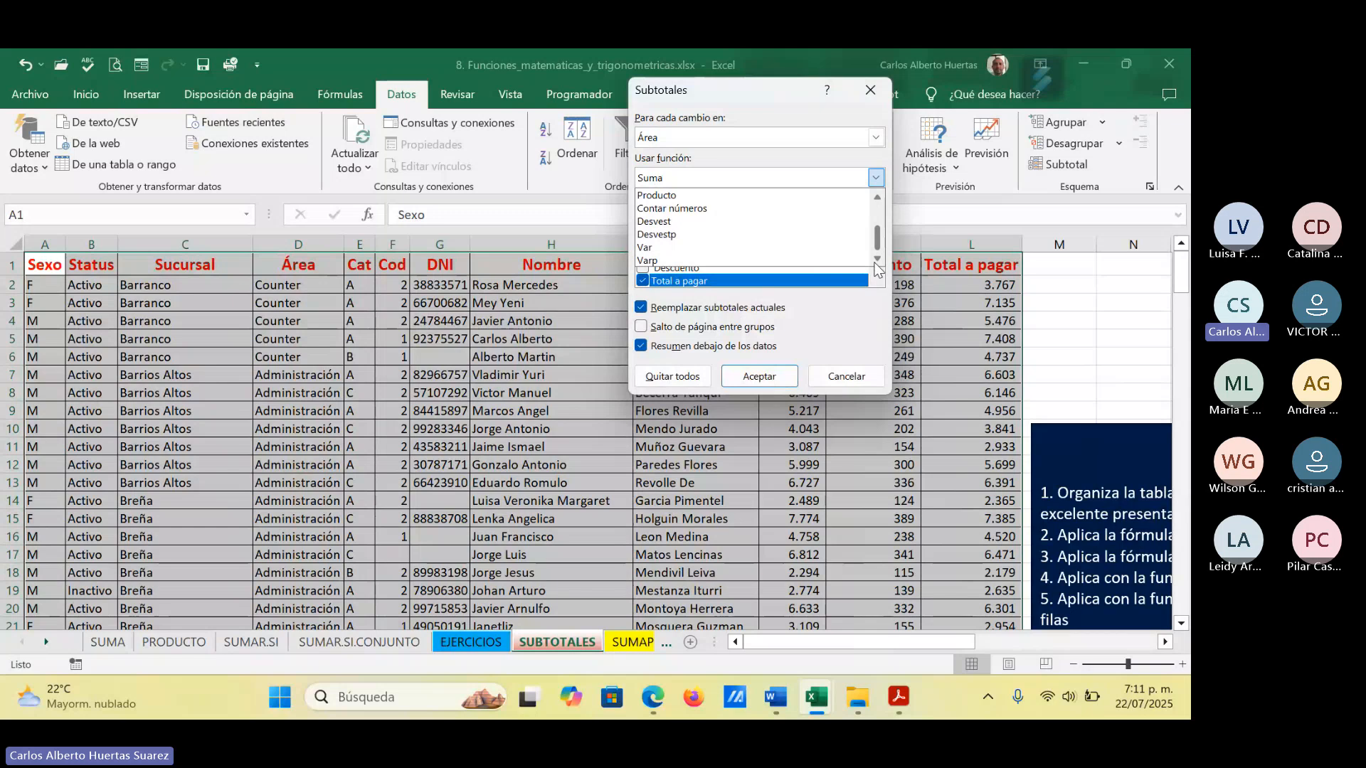
{"action": "left_click_drag", "start_coordinate": [872, 247], "coordinate": [873, 212]}
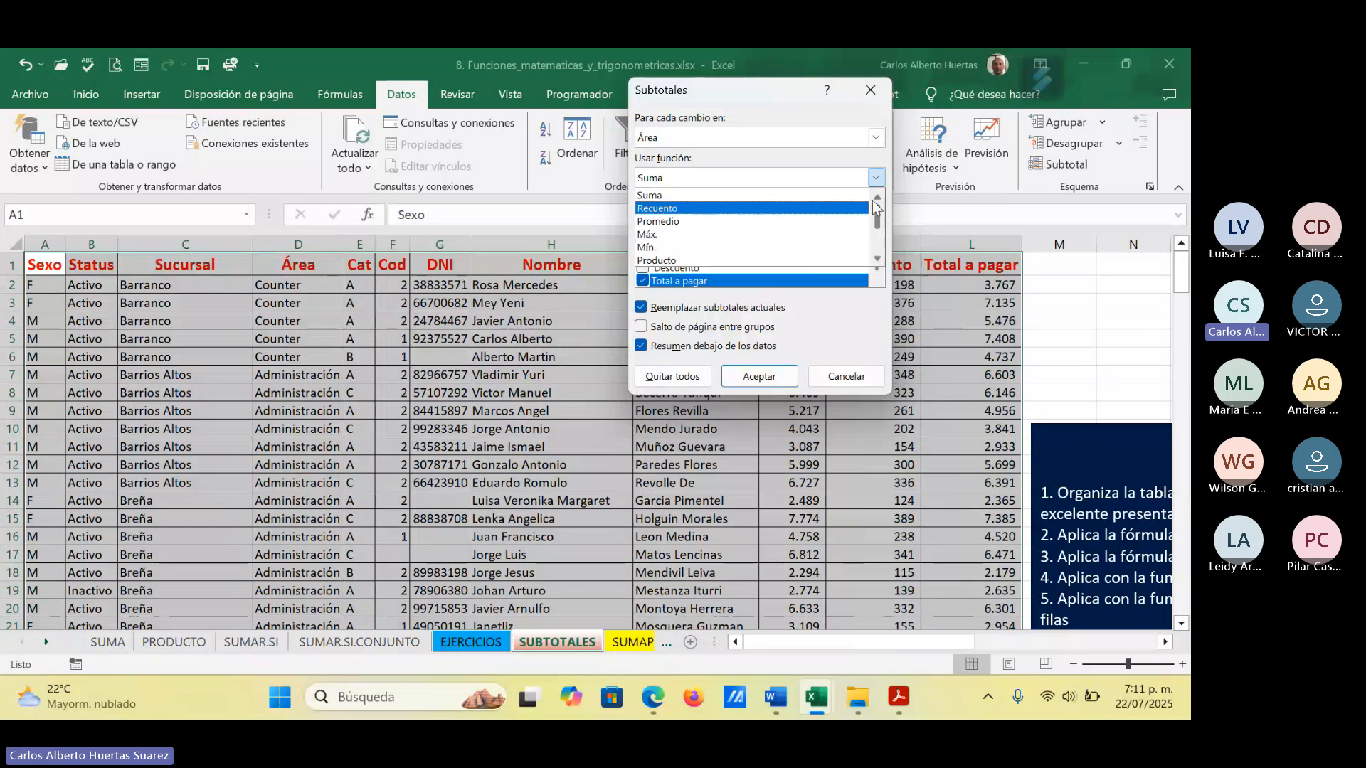
{"action": "left_click", "coordinate": [712, 195]}
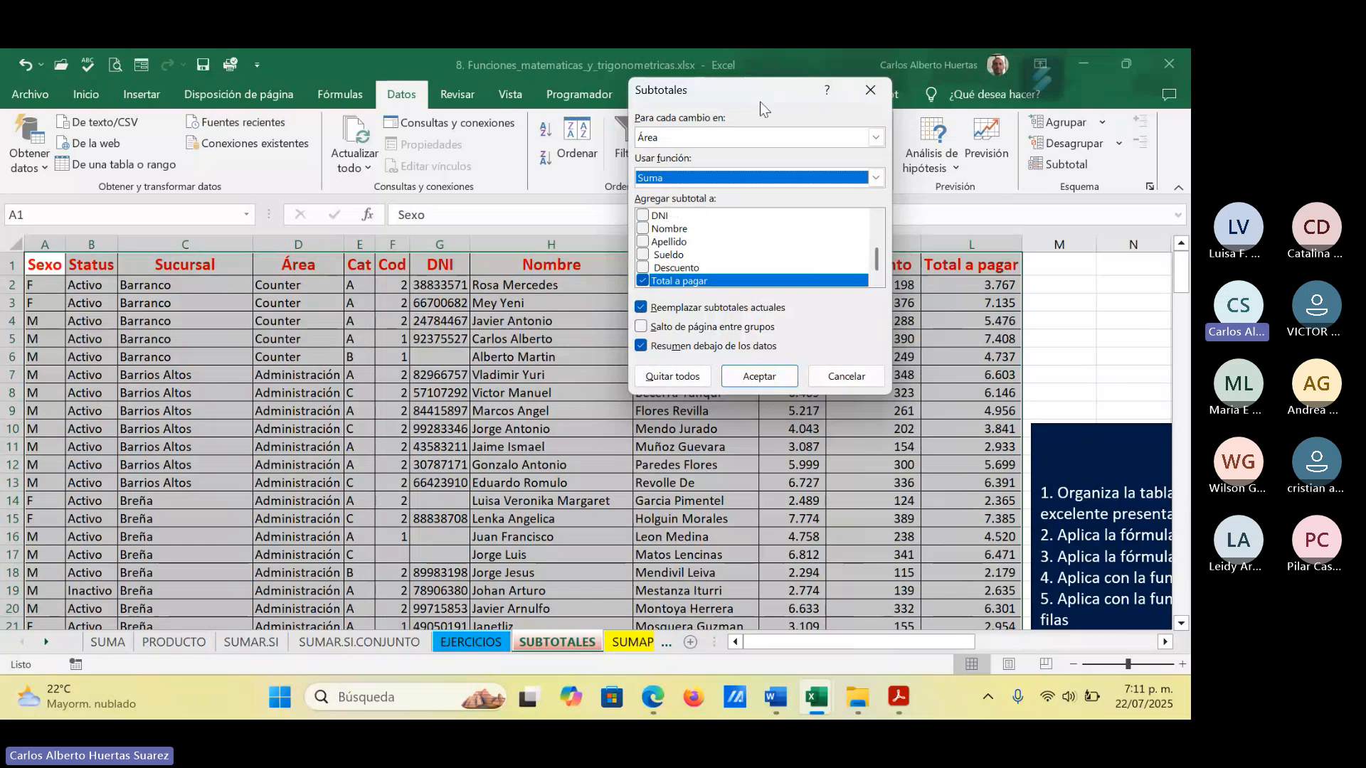
Step: Add the subtotal to Sueldo instead of Total a pagar and apply it to the table
{"action": "left_click_drag", "start_coordinate": [736, 93], "coordinate": [572, 97]}
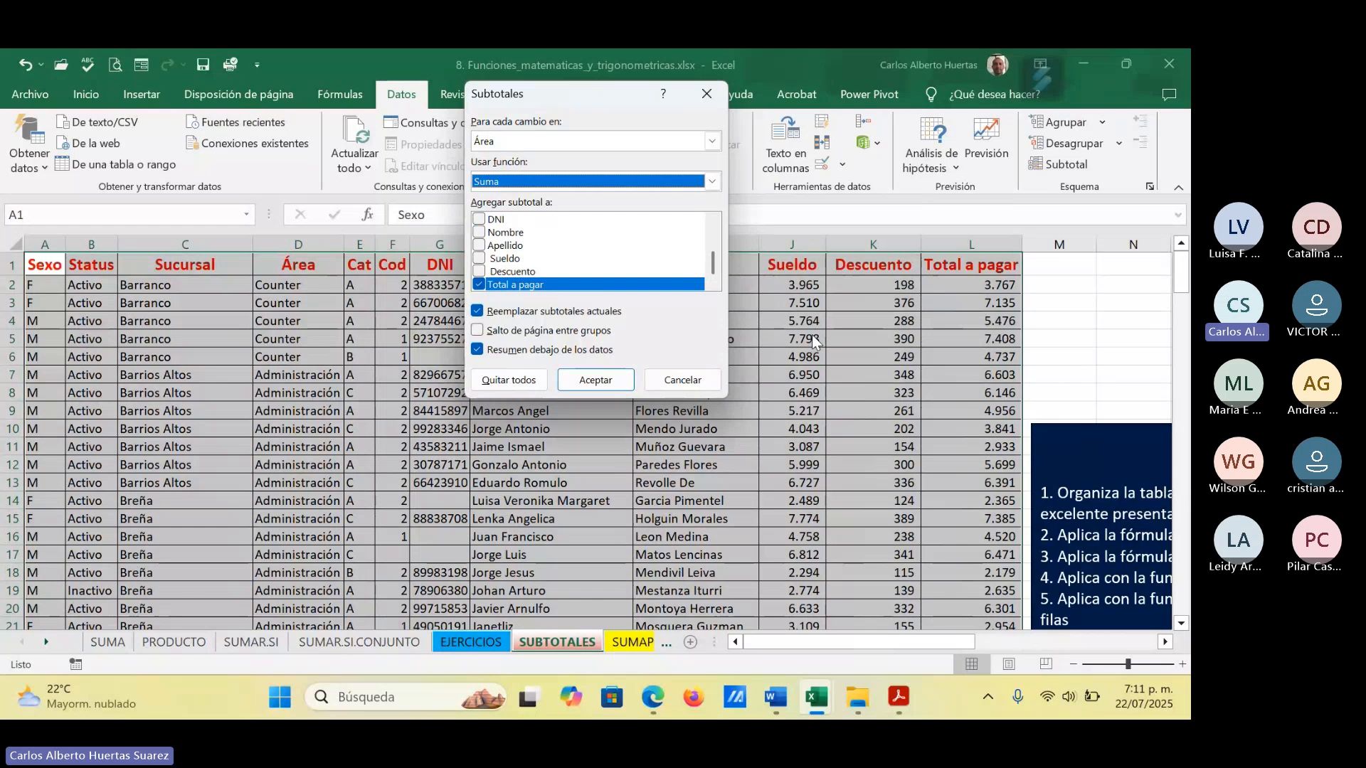
{"action": "left_click", "coordinate": [480, 286]}
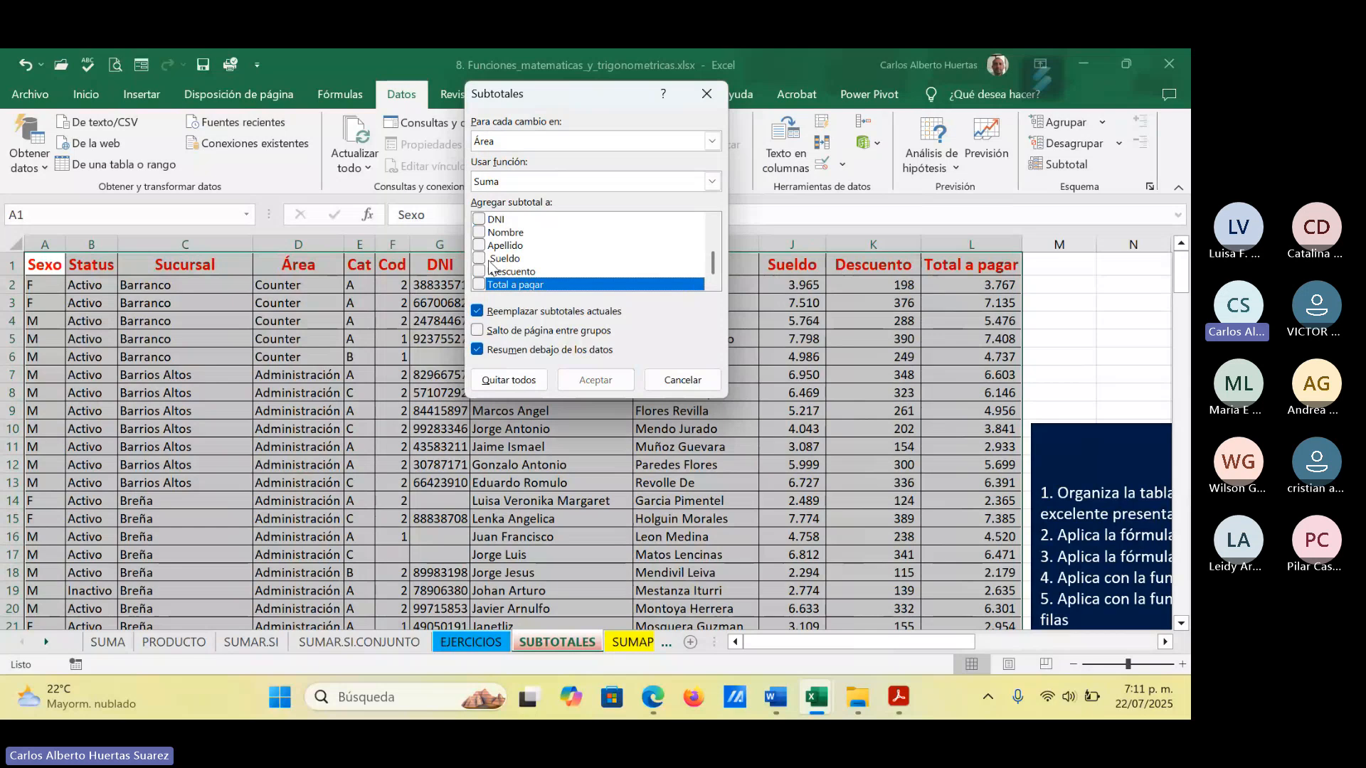
{"action": "left_click", "coordinate": [489, 262]}
{"action": "mouse_move", "coordinate": [546, 674]}
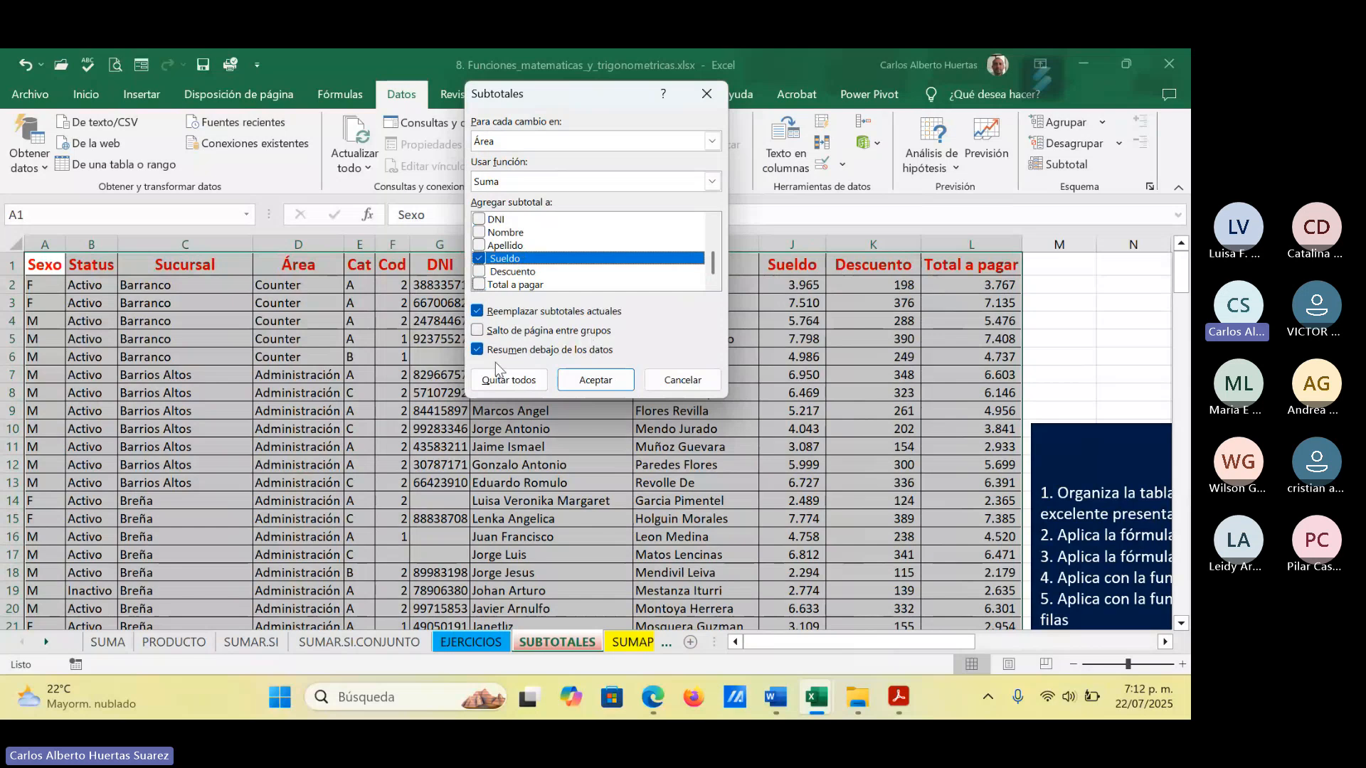
{"action": "left_click", "coordinate": [595, 381]}
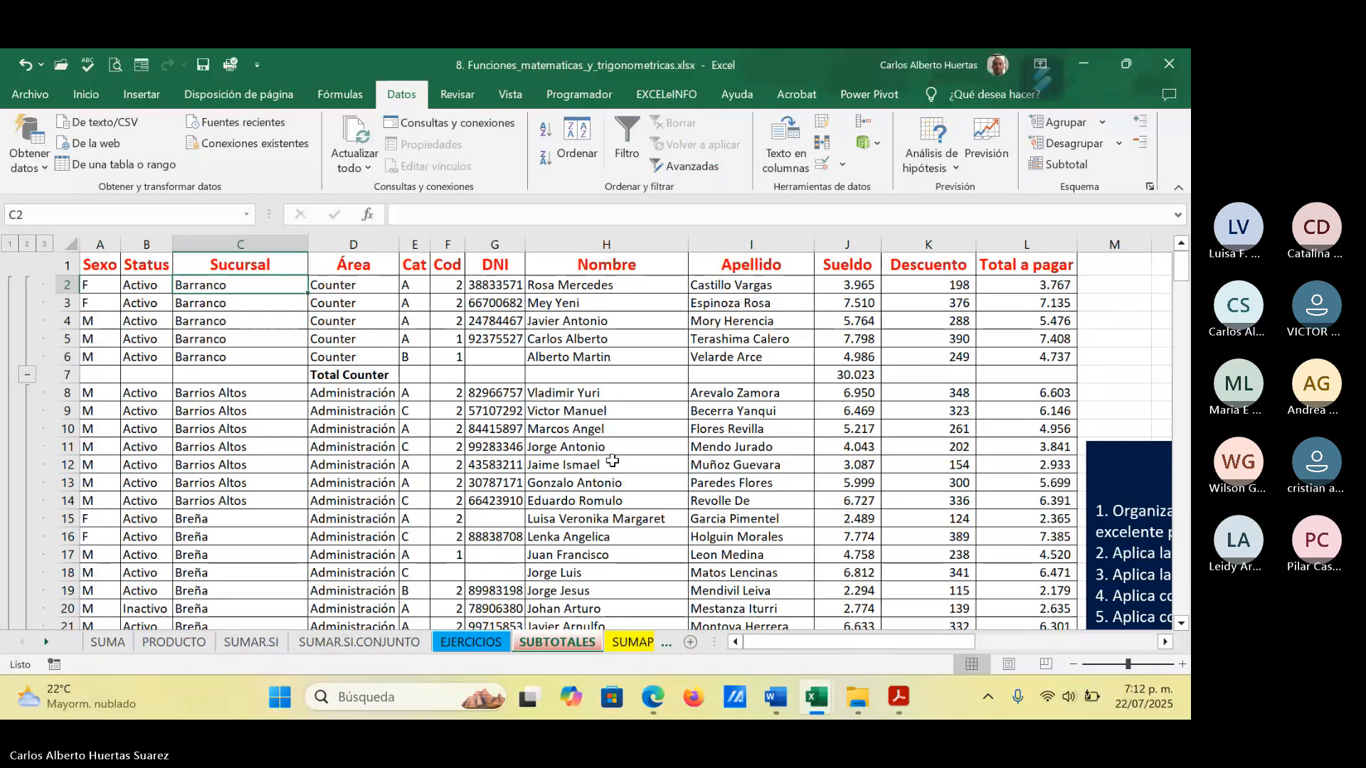
Step: Examine the Área subtotal rows inserted throughout the table and how the groups are split
{"action": "mouse_move", "coordinate": [775, 698]}
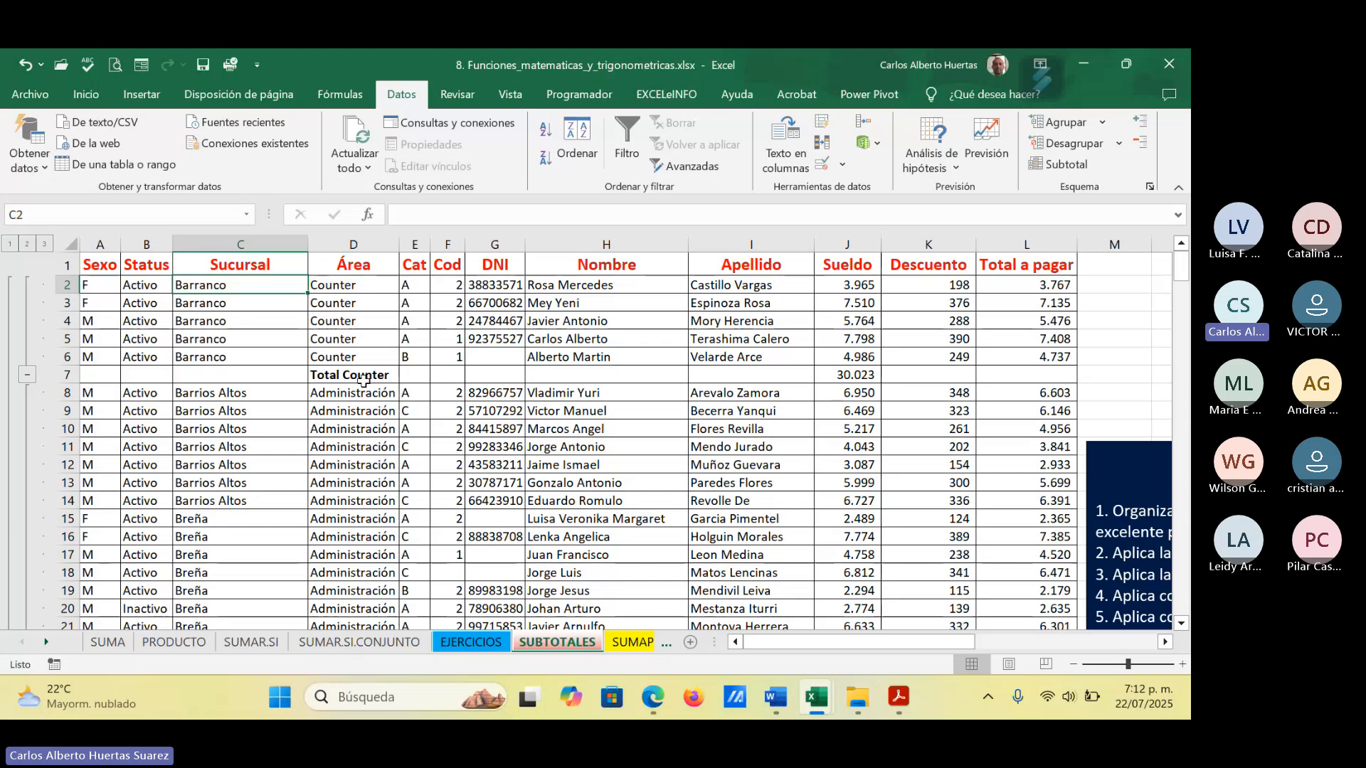
{"action": "scroll", "coordinate": [357, 413], "scroll_direction": "down", "scroll_amount": 2}
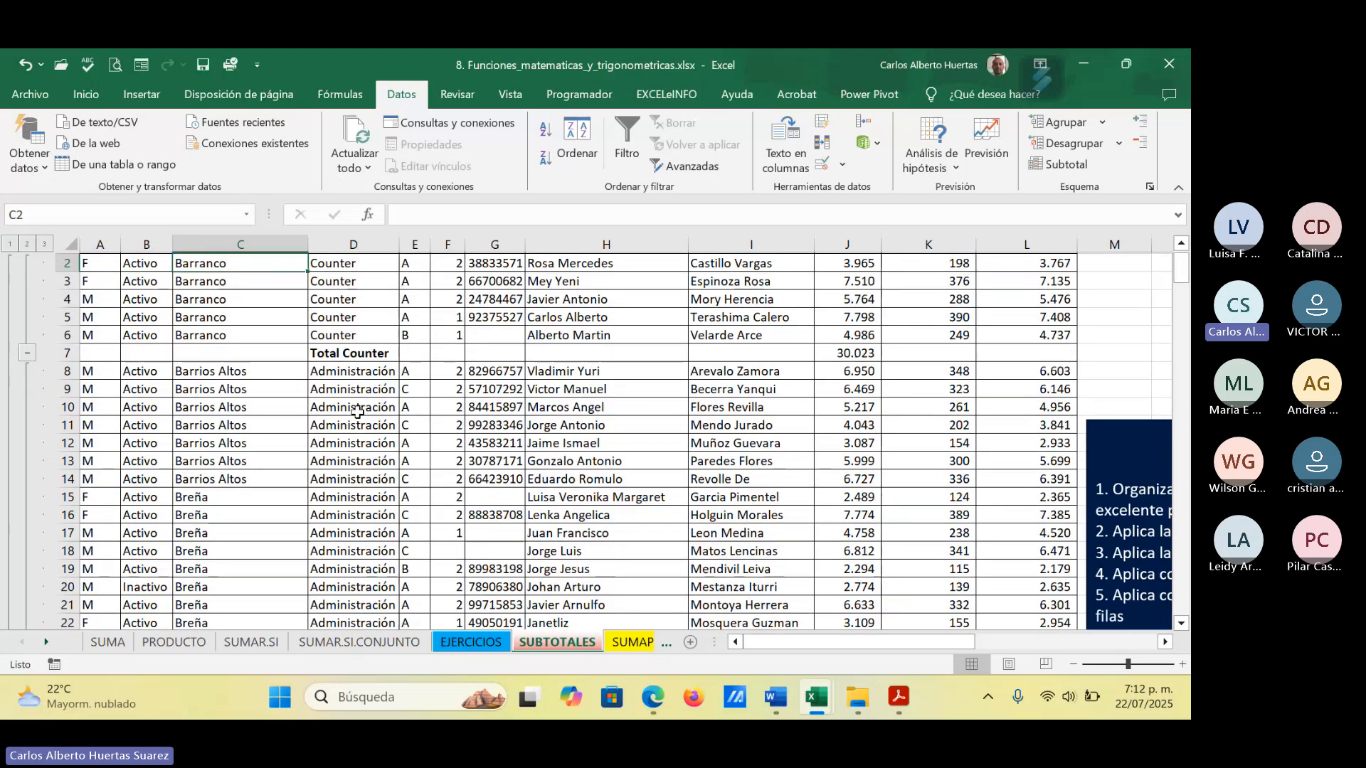
{"action": "scroll", "coordinate": [357, 413], "scroll_direction": "down", "scroll_amount": 2}
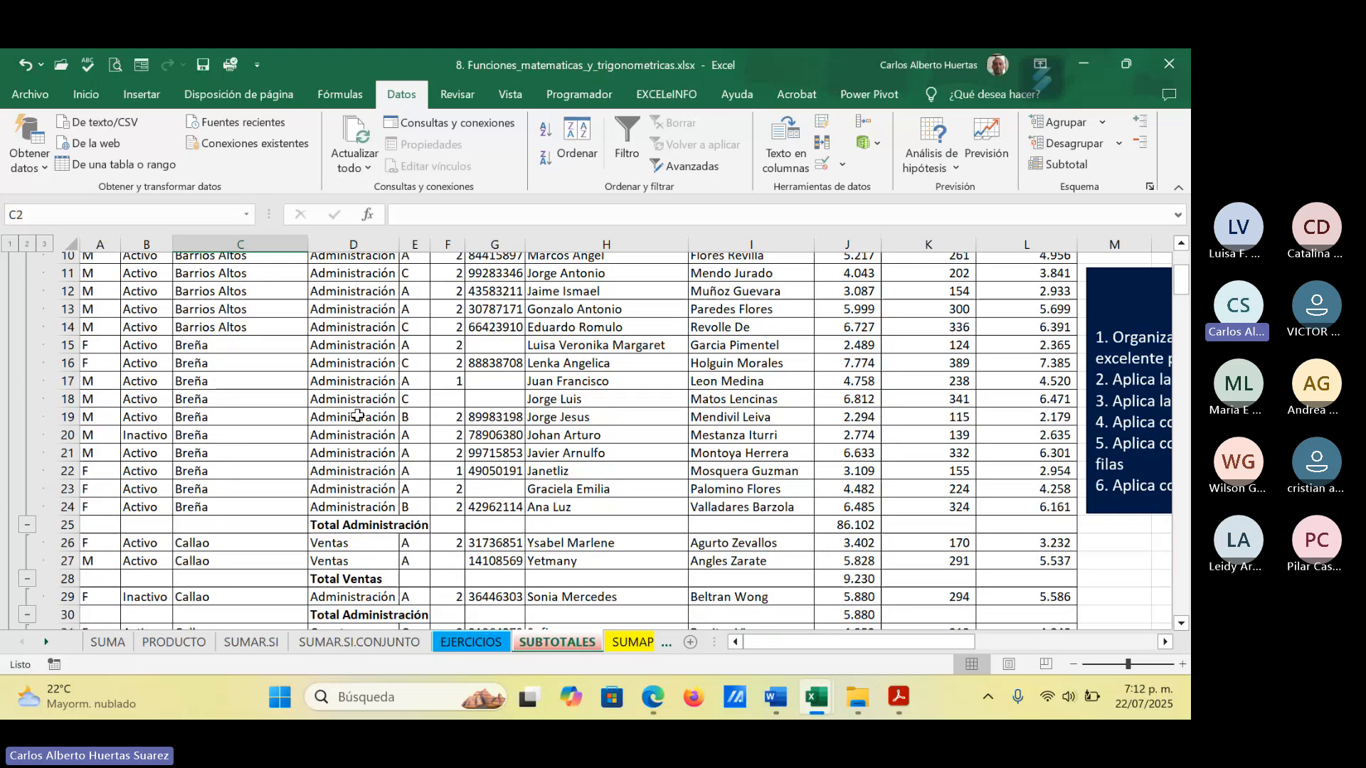
{"action": "scroll", "coordinate": [355, 471], "scroll_direction": "down", "scroll_amount": 1}
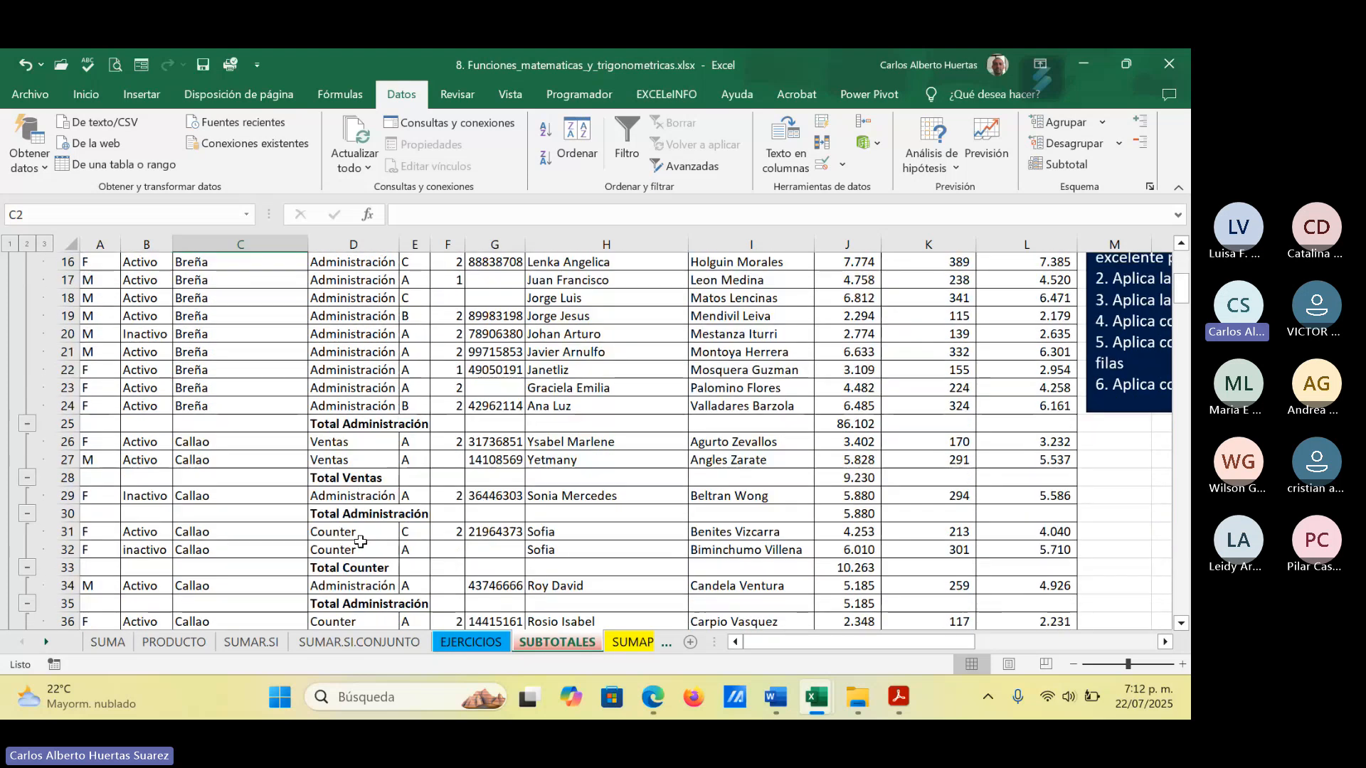
{"action": "scroll", "coordinate": [361, 542], "scroll_direction": "down", "scroll_amount": 1}
{"action": "scroll", "coordinate": [365, 544], "scroll_direction": "down", "scroll_amount": 2}
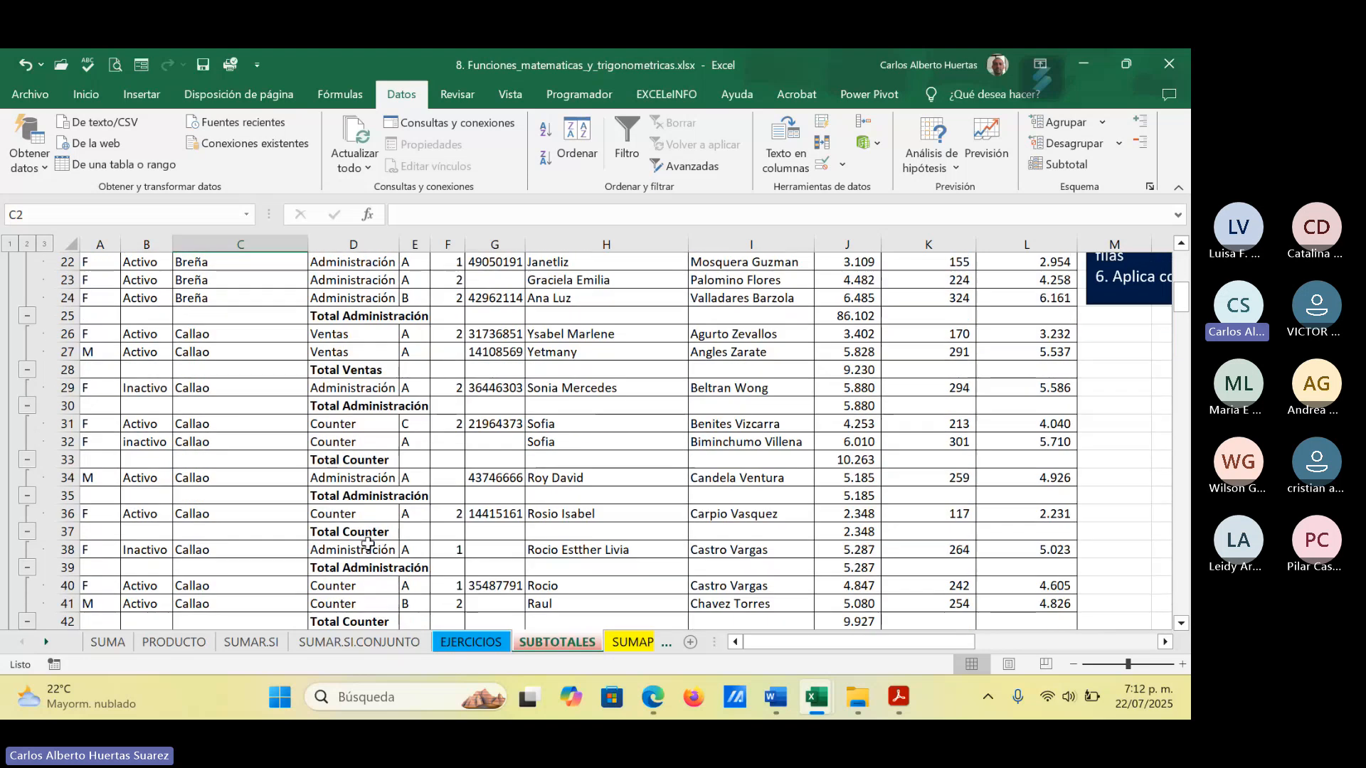
{"action": "scroll", "coordinate": [367, 545], "scroll_direction": "down", "scroll_amount": 2}
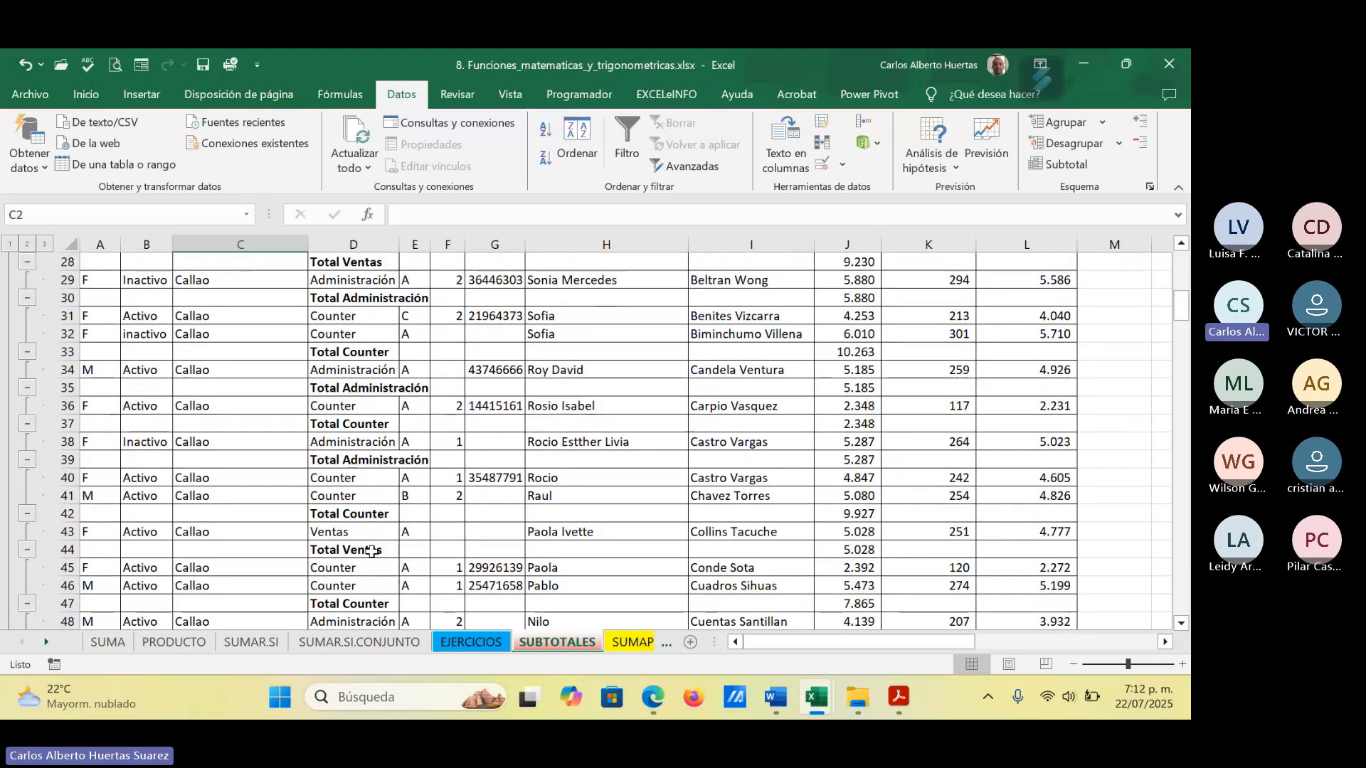
{"action": "scroll", "coordinate": [372, 552], "scroll_direction": "up", "scroll_amount": 8}
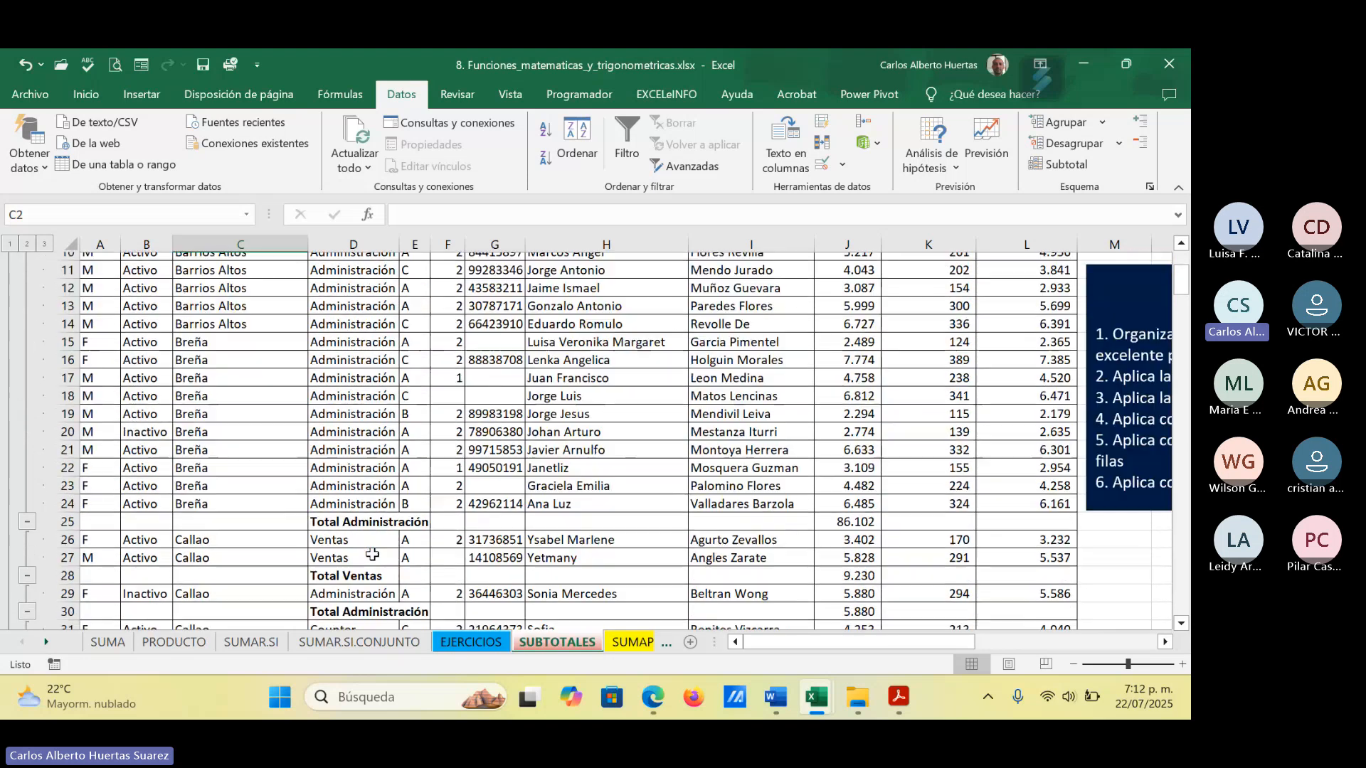
{"action": "scroll", "coordinate": [372, 555], "scroll_direction": "up", "scroll_amount": 2}
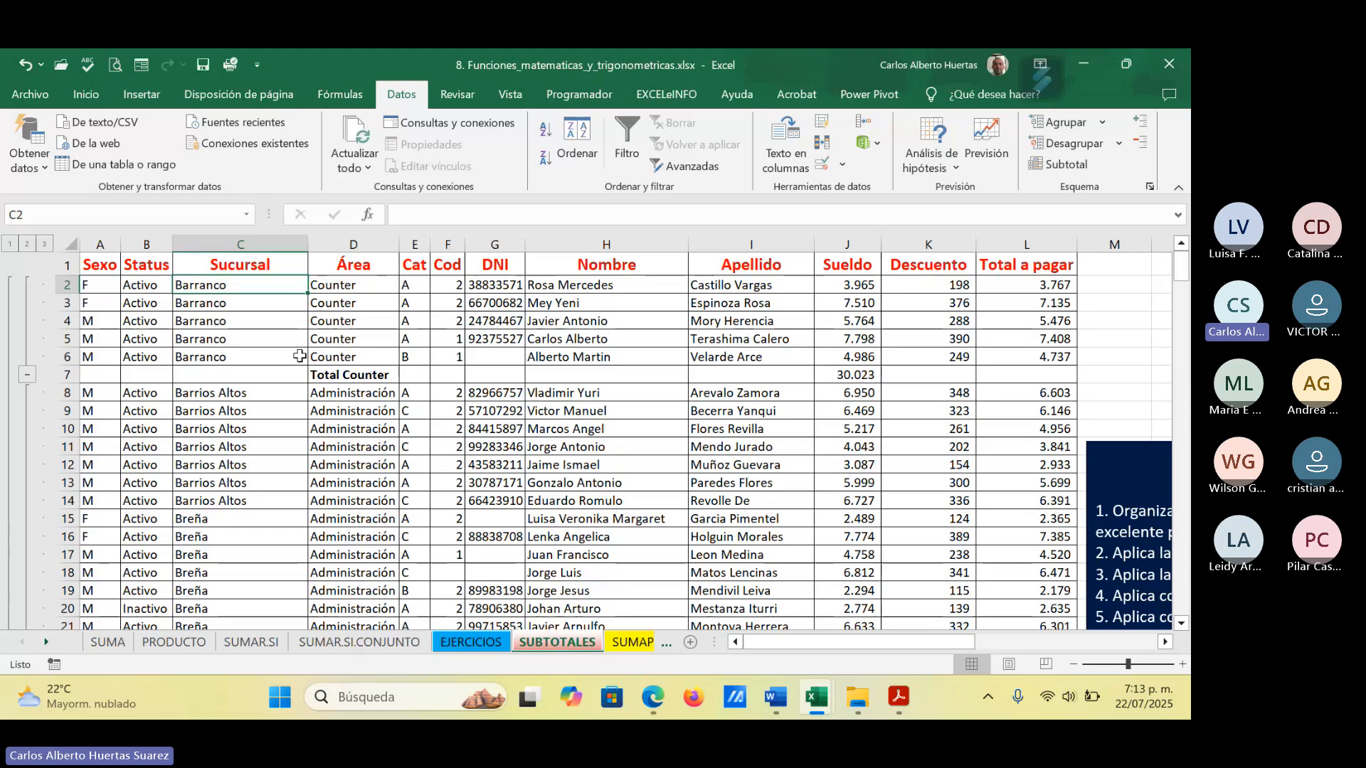
Step: Remove all subtotals from the table and review the order of the entries in the Área column
{"action": "left_click", "coordinate": [1067, 165]}
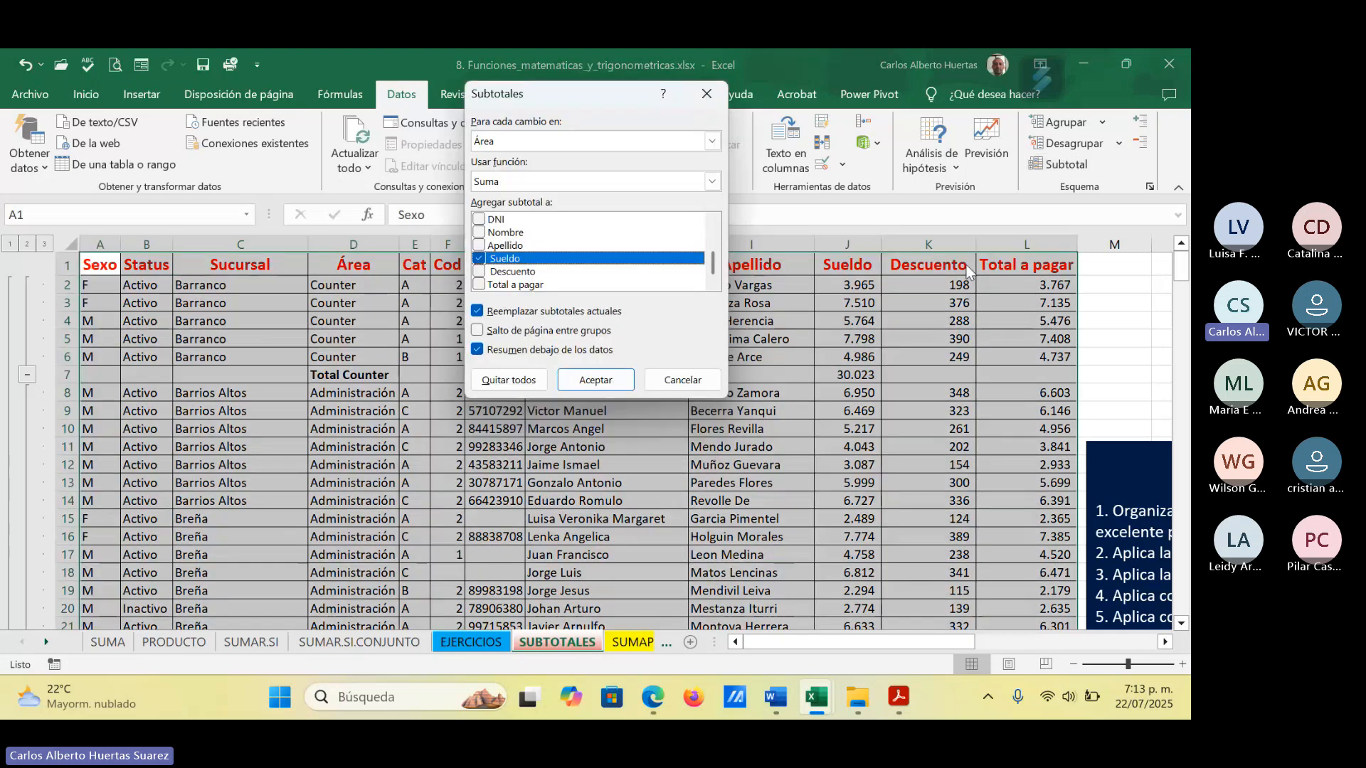
{"action": "left_click", "coordinate": [516, 381]}
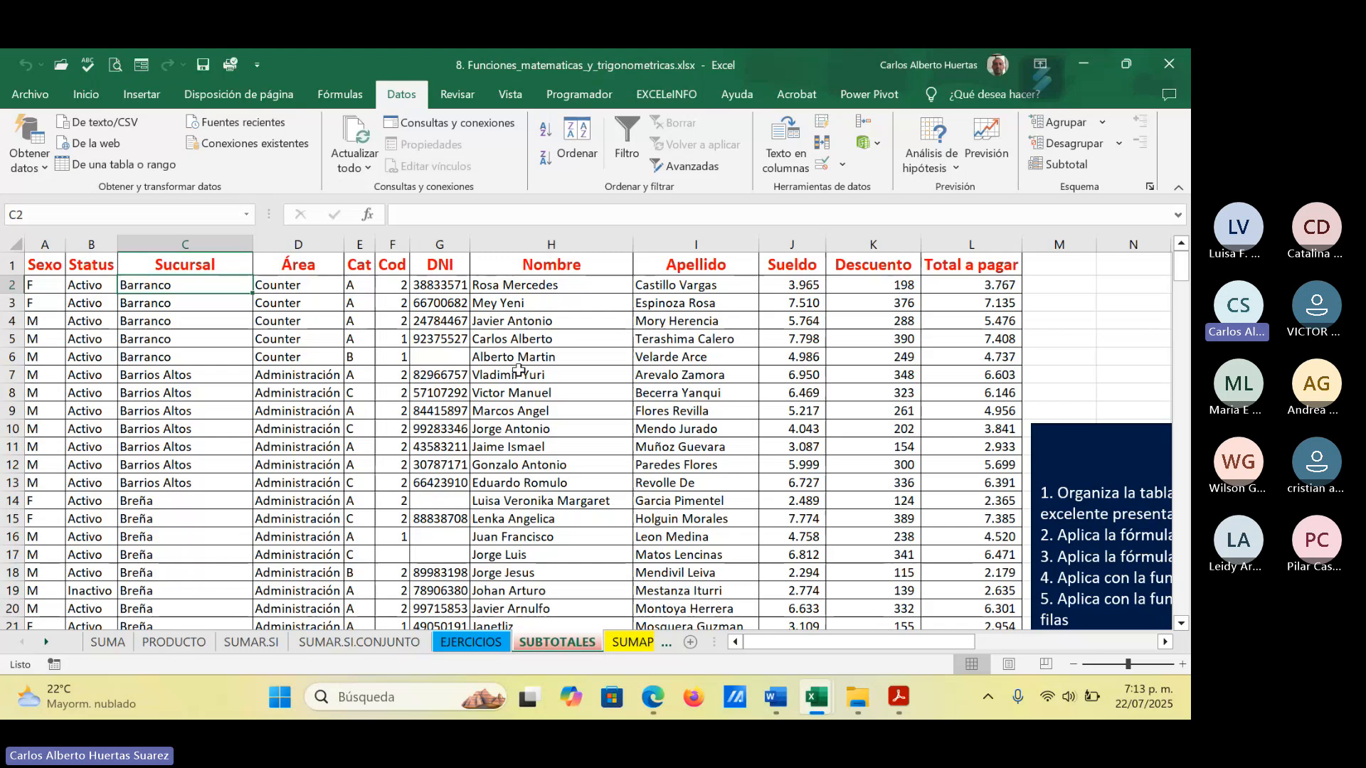
{"action": "scroll", "coordinate": [314, 411], "scroll_direction": "down", "scroll_amount": 5}
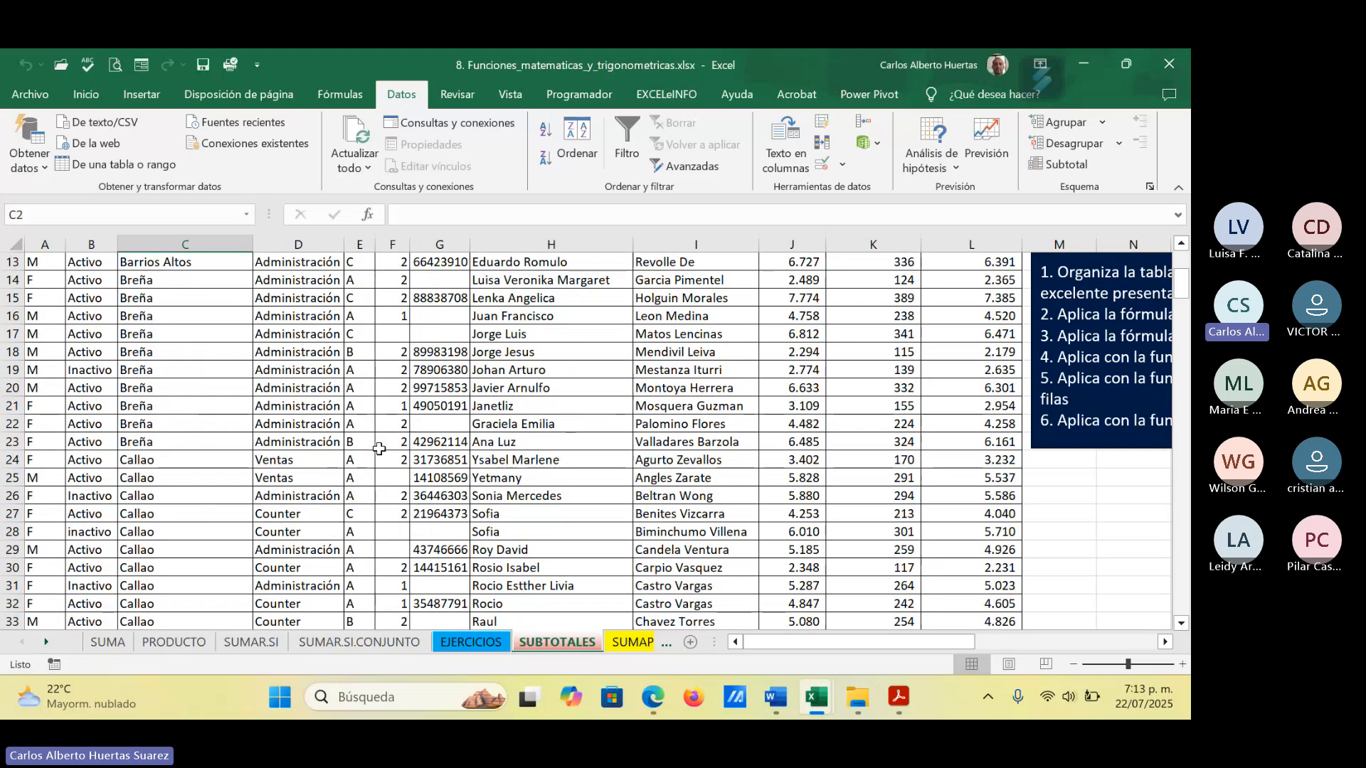
{"action": "scroll", "coordinate": [378, 462], "scroll_direction": "down", "scroll_amount": 1}
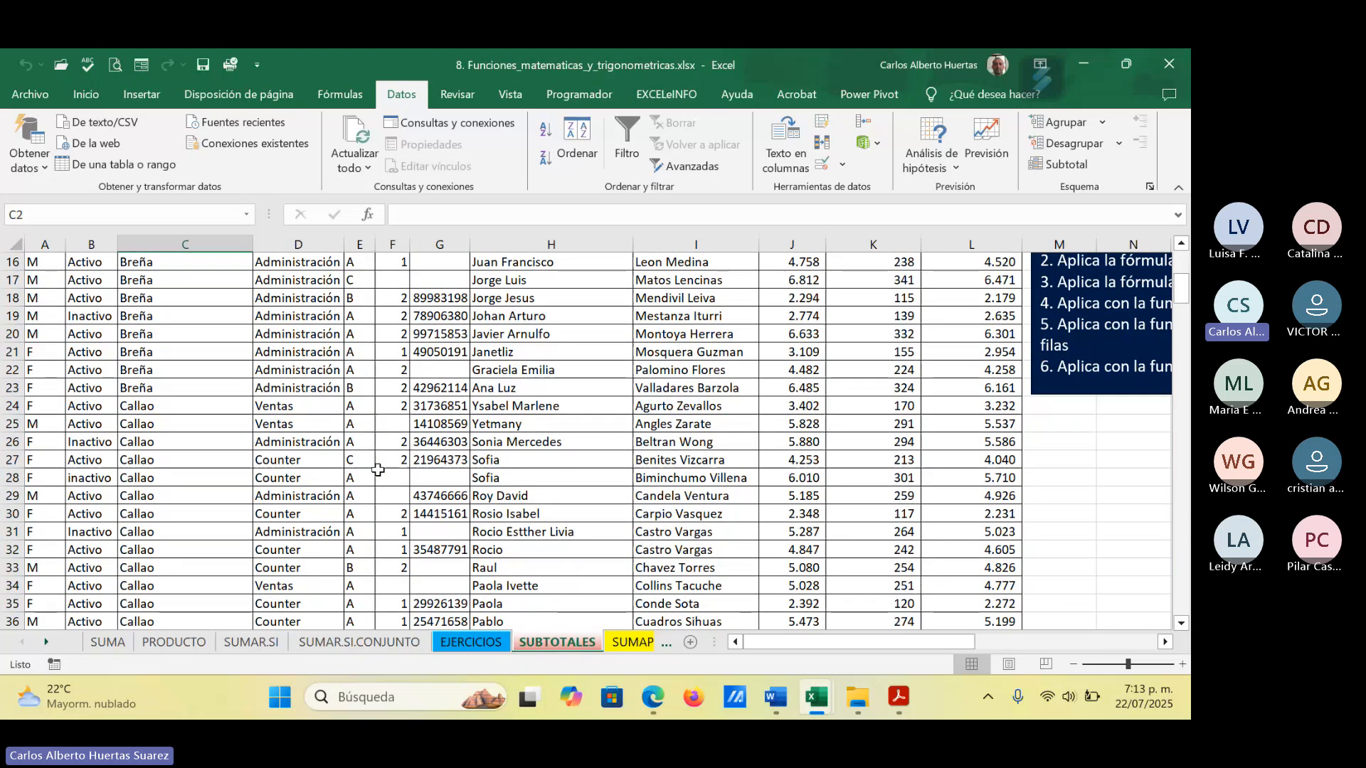
{"action": "scroll", "coordinate": [378, 470], "scroll_direction": "up", "scroll_amount": 5}
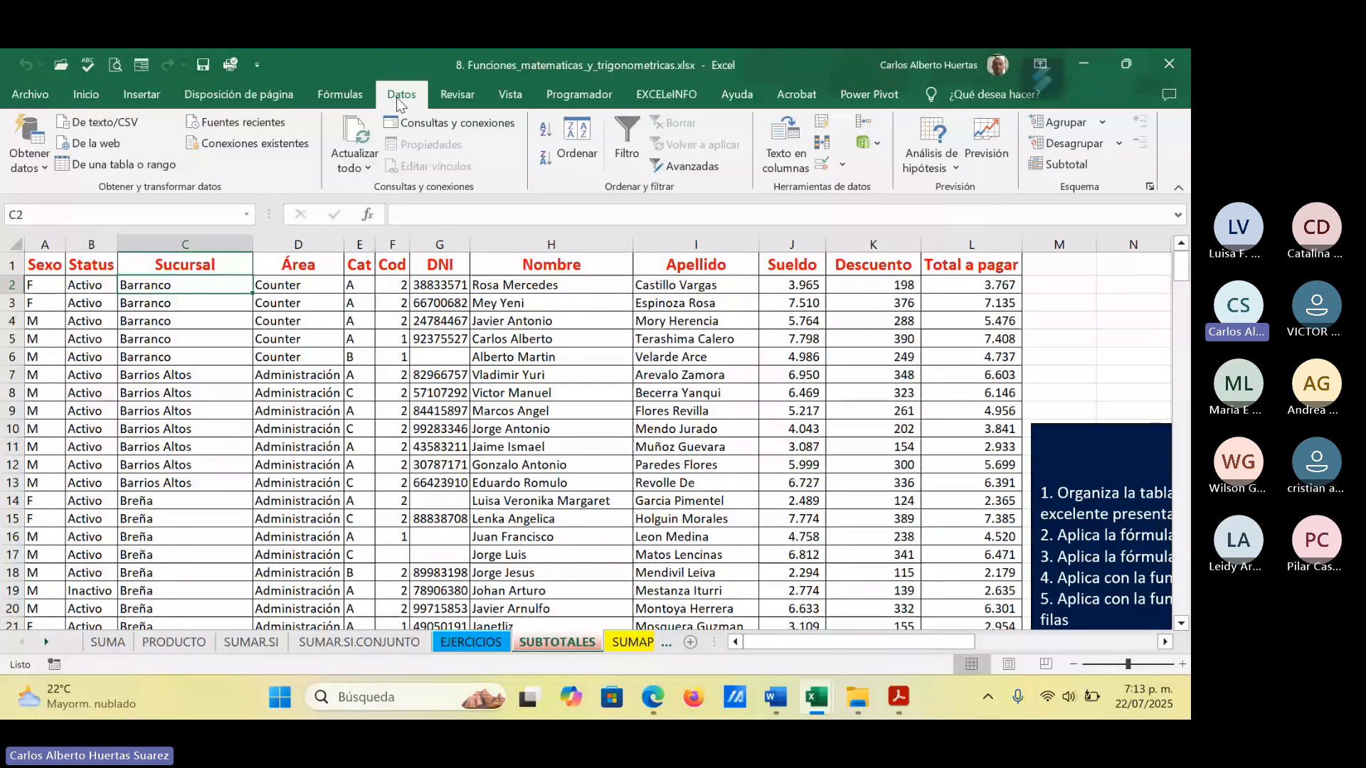
Step: Start a custom sort of the table by Área, using cell values in A a Z order
{"action": "left_click", "coordinate": [580, 155]}
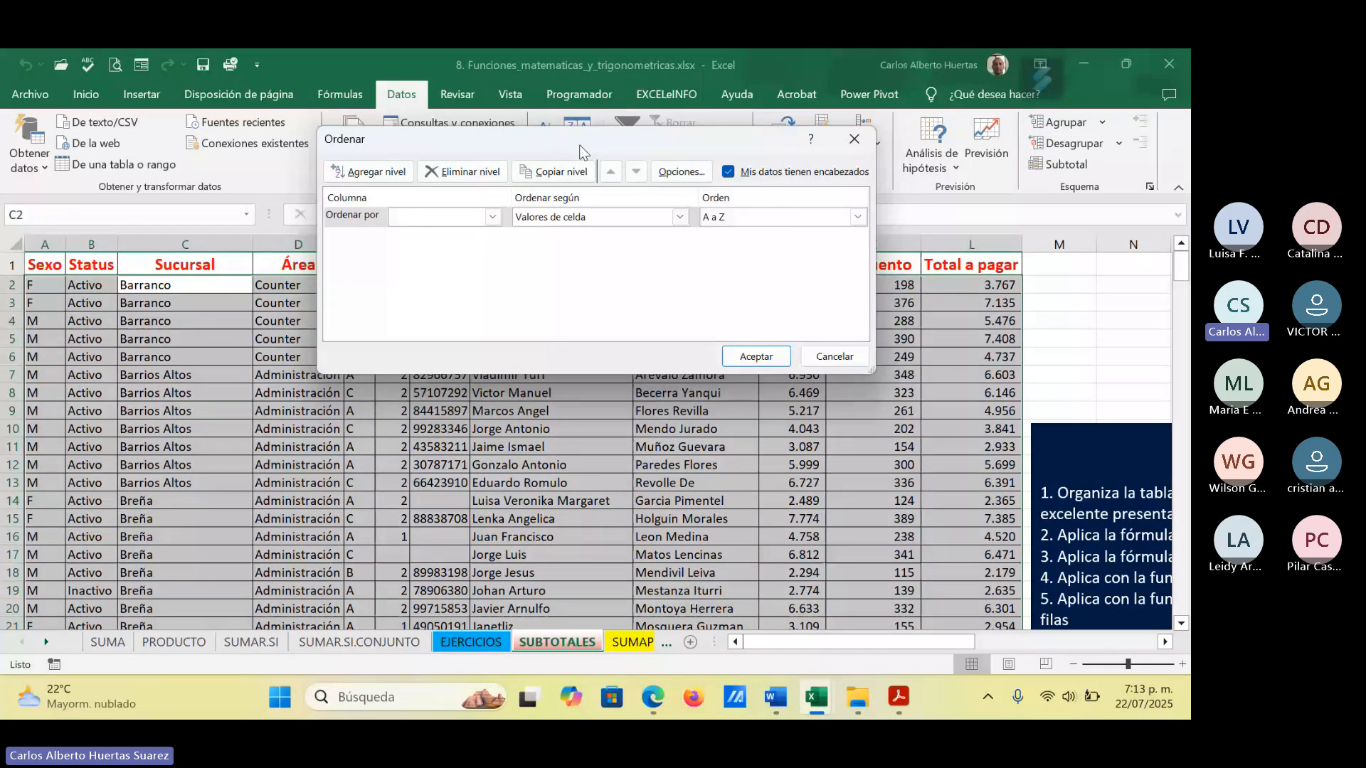
{"action": "left_click_drag", "start_coordinate": [579, 144], "coordinate": [813, 310]}
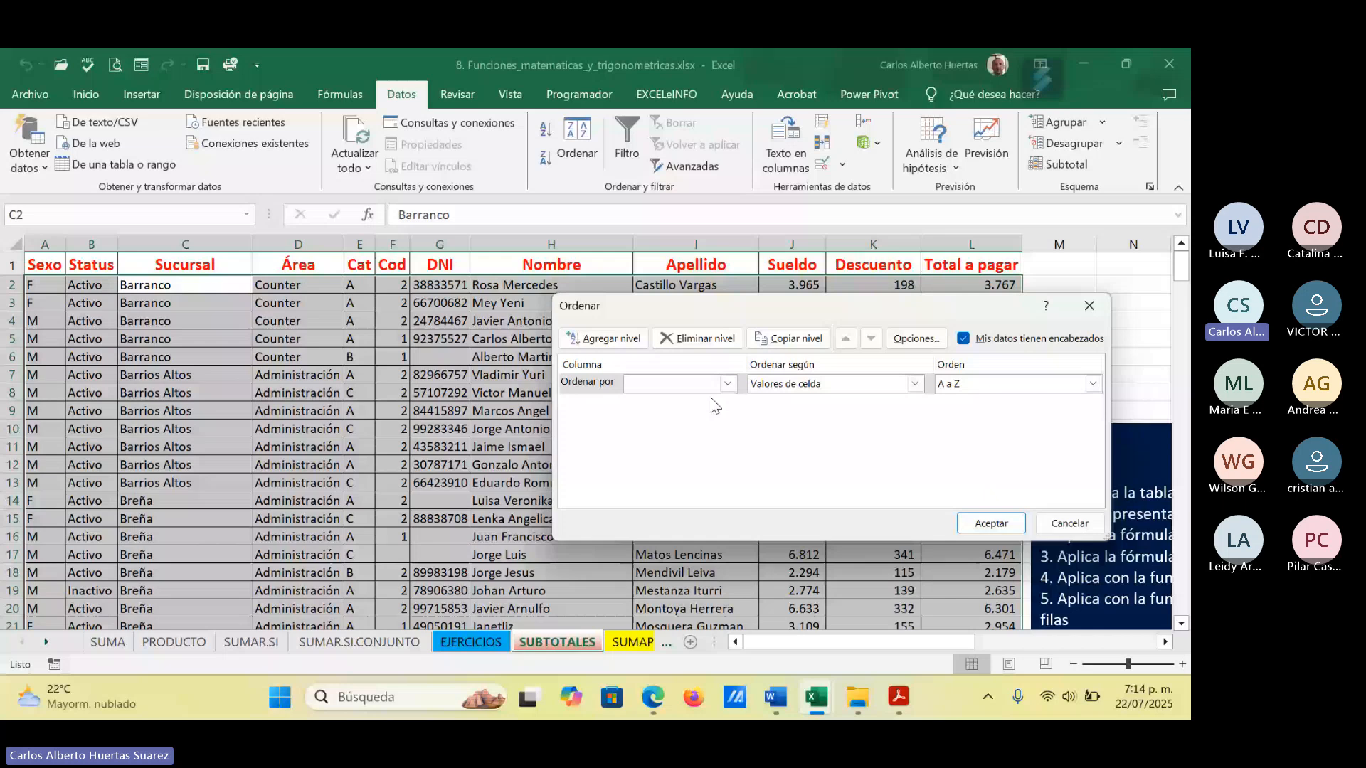
{"action": "left_click", "coordinate": [727, 384]}
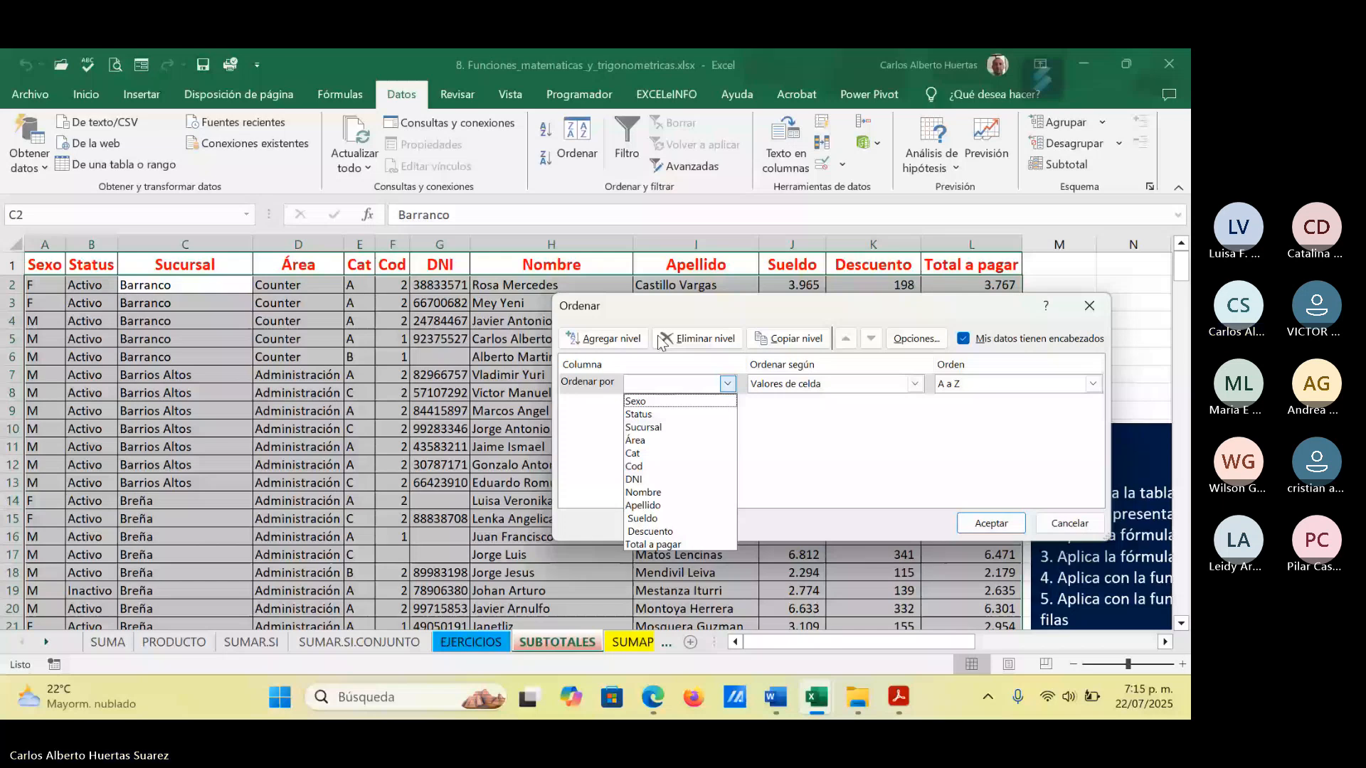
{"action": "left_click", "coordinate": [651, 441]}
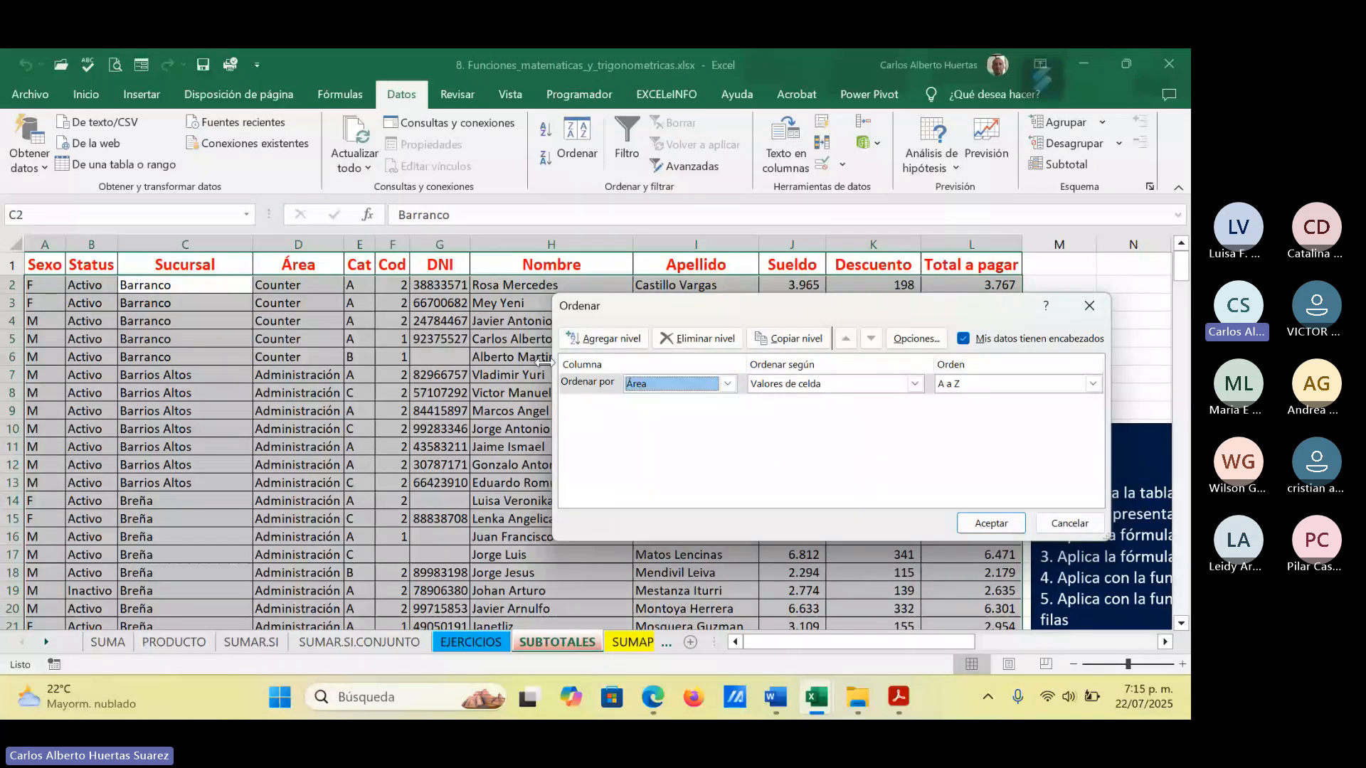
{"action": "left_click", "coordinate": [946, 389]}
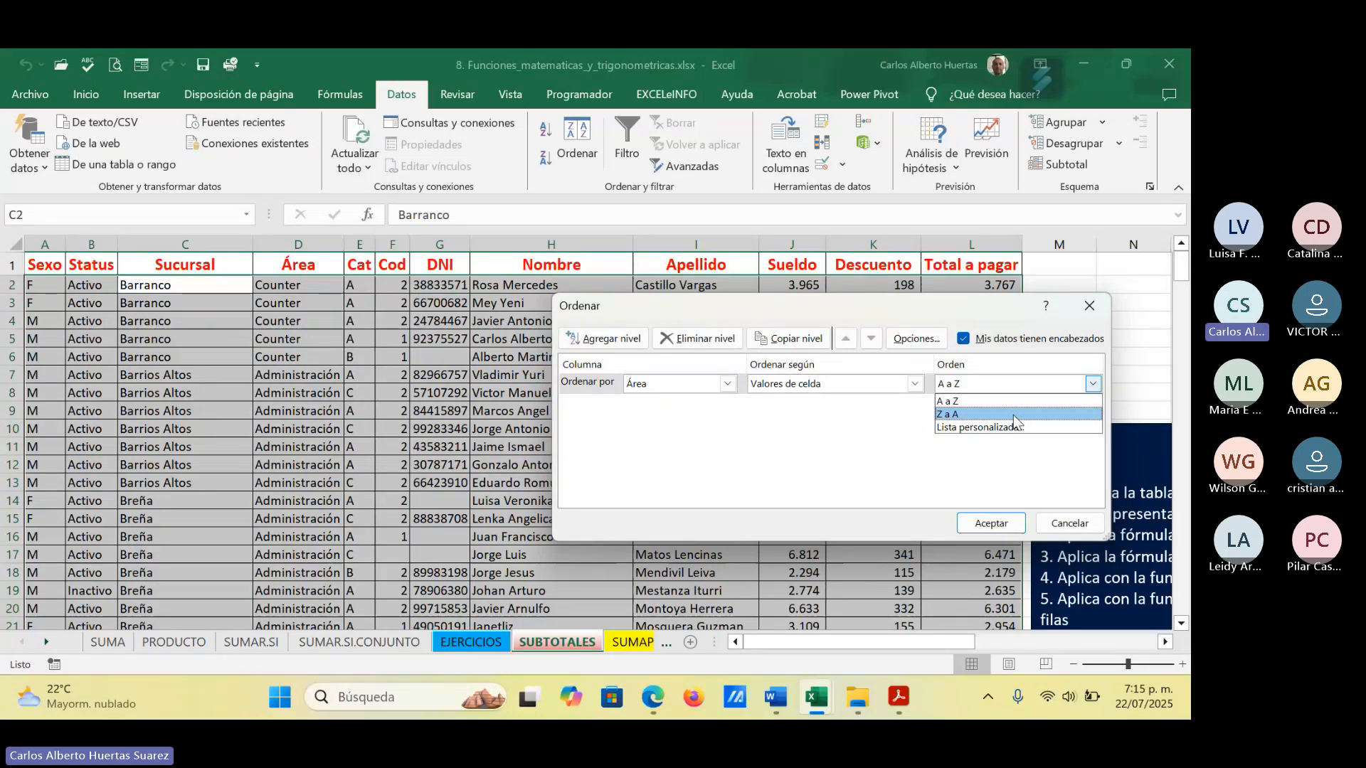
{"action": "left_click", "coordinate": [807, 411]}
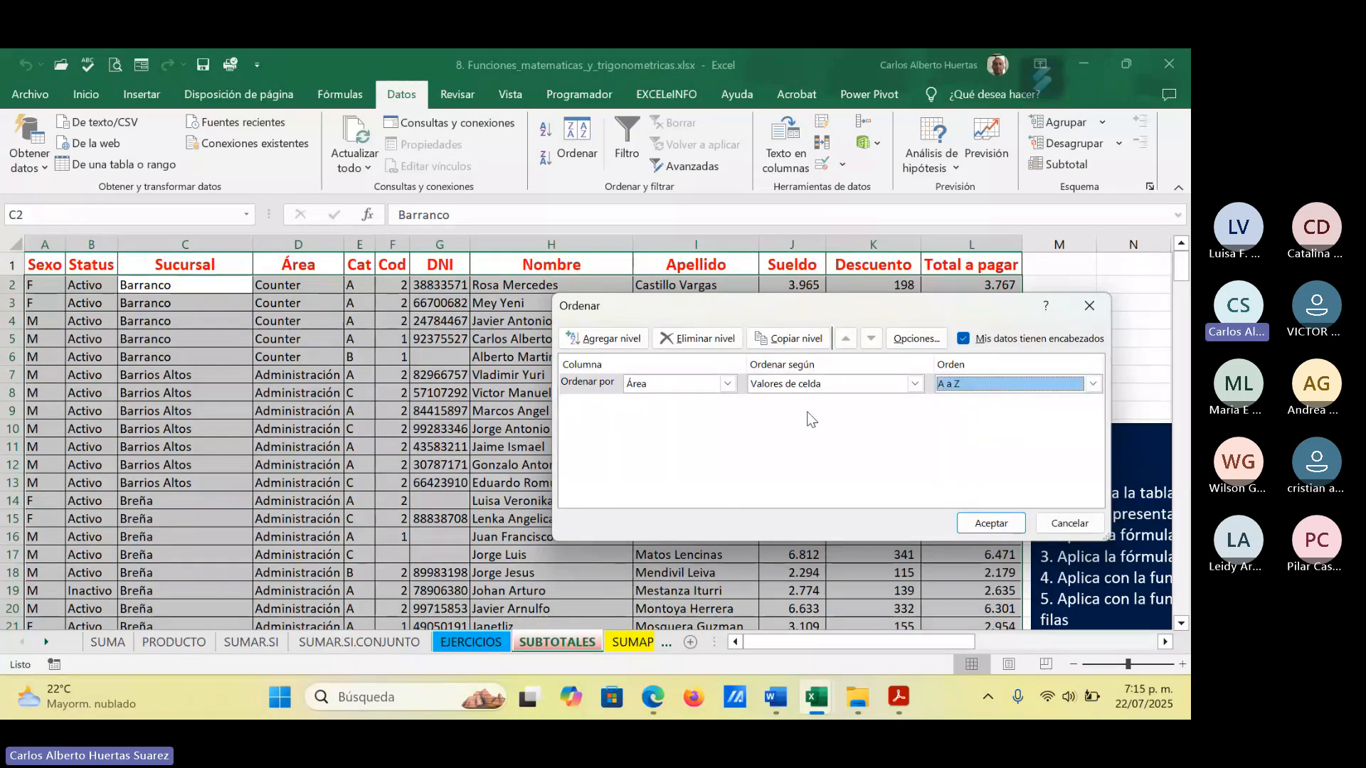
Step: Change the sort column to Sueldo, keeping cell values and the De menor a mayor order
{"action": "left_click", "coordinate": [728, 385]}
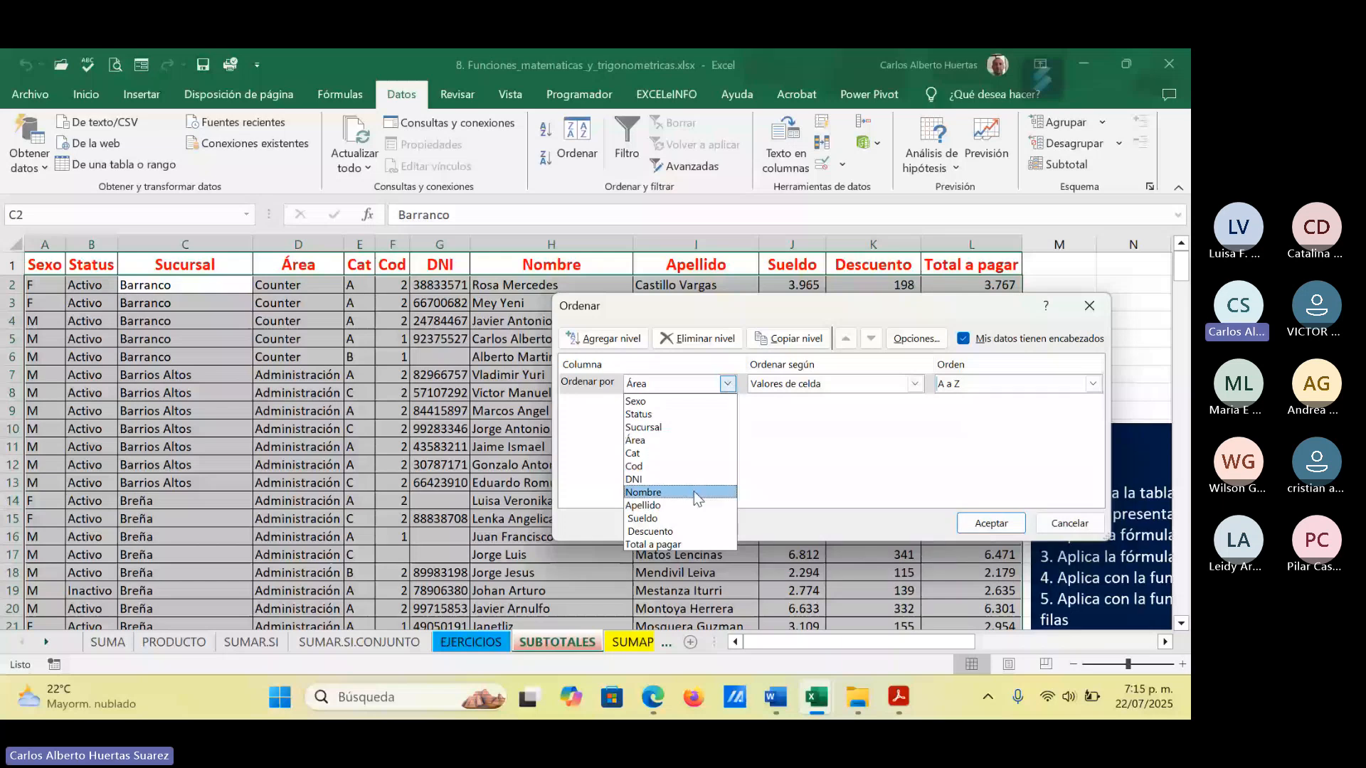
{"action": "left_click", "coordinate": [685, 519]}
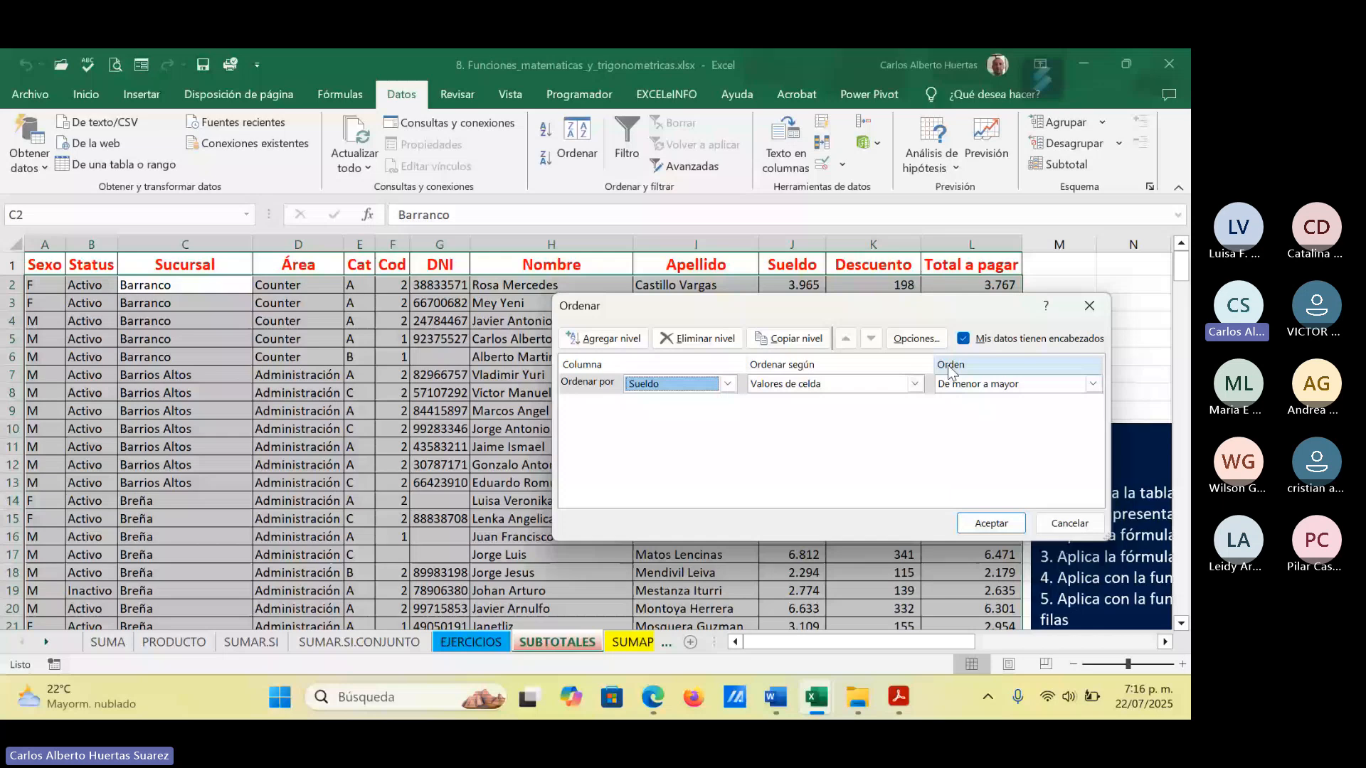
{"action": "left_click", "coordinate": [1092, 384]}
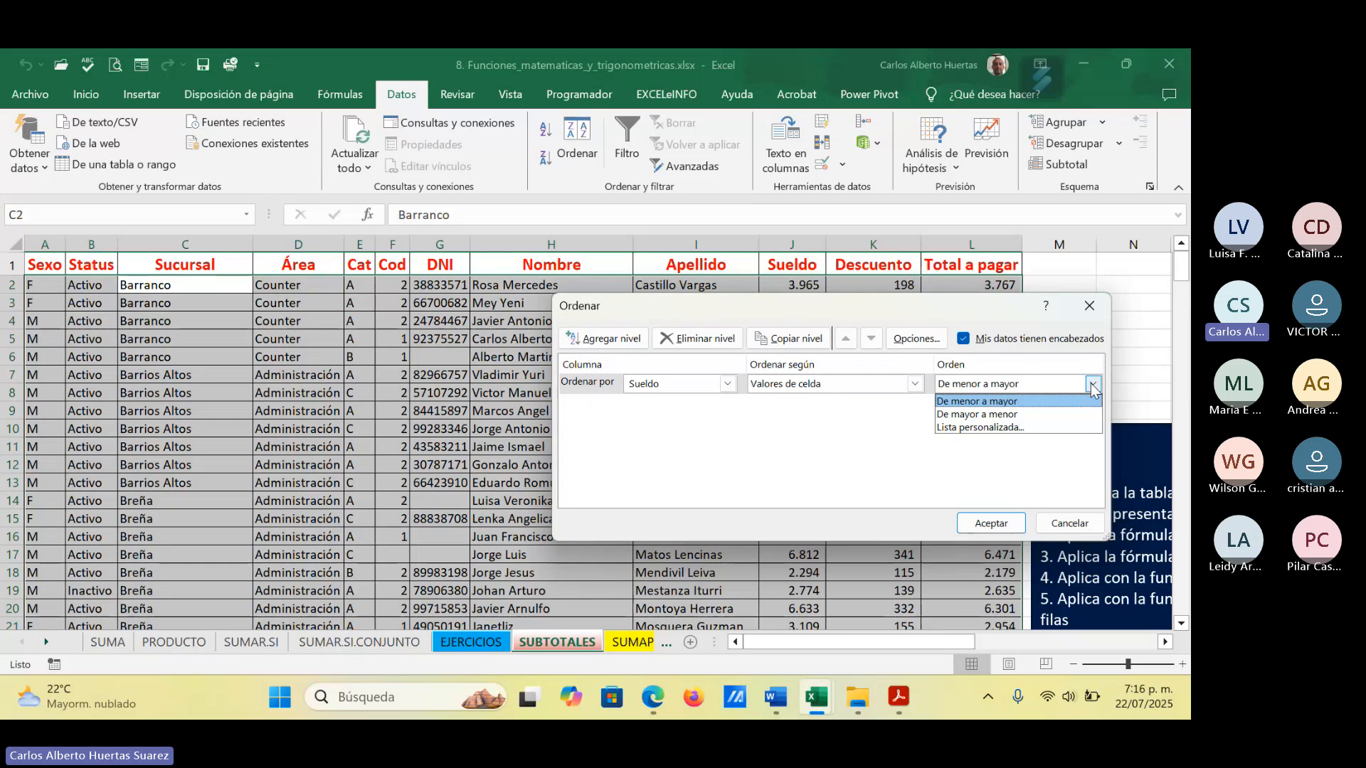
{"action": "left_click", "coordinate": [801, 415]}
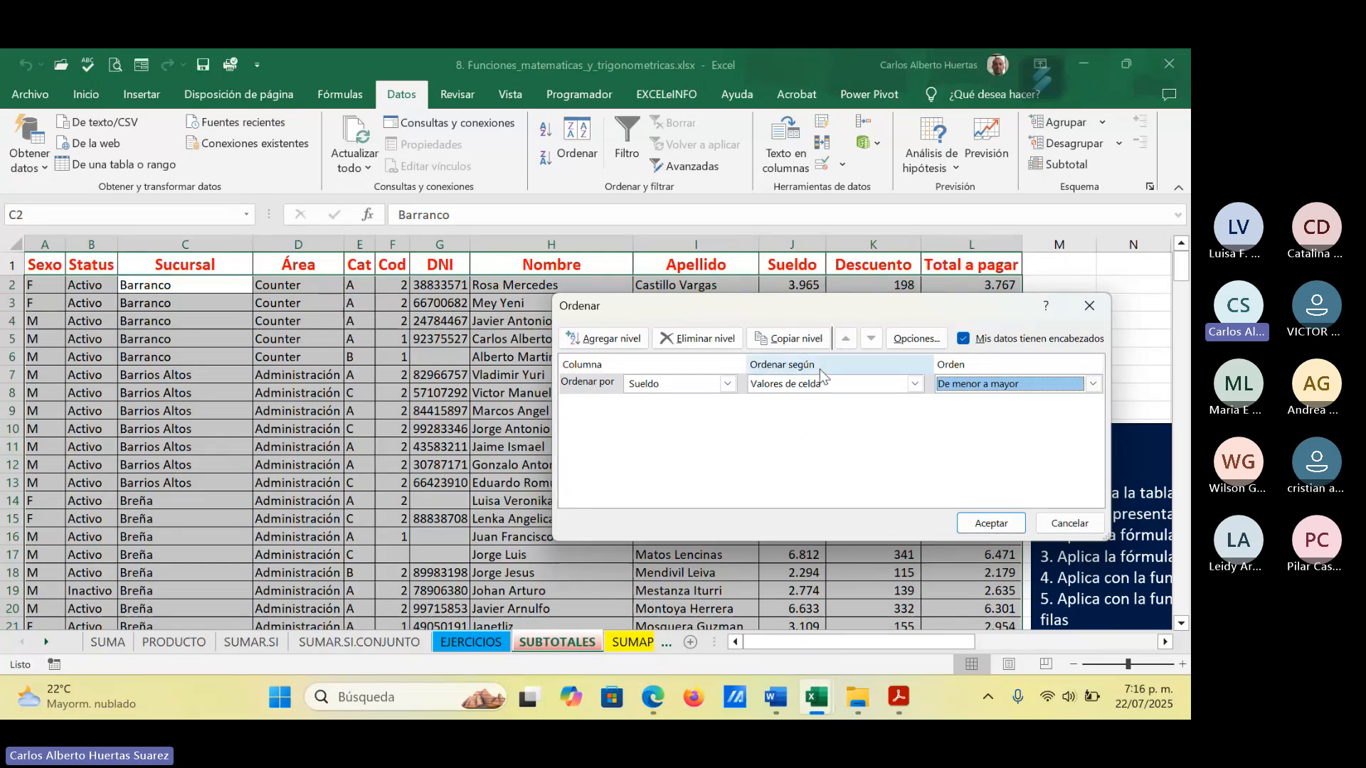
Step: Check the Ordenar según options, keeping Valores de celda, and add a second sort level by Área in A a Z order
{"action": "left_click", "coordinate": [915, 384]}
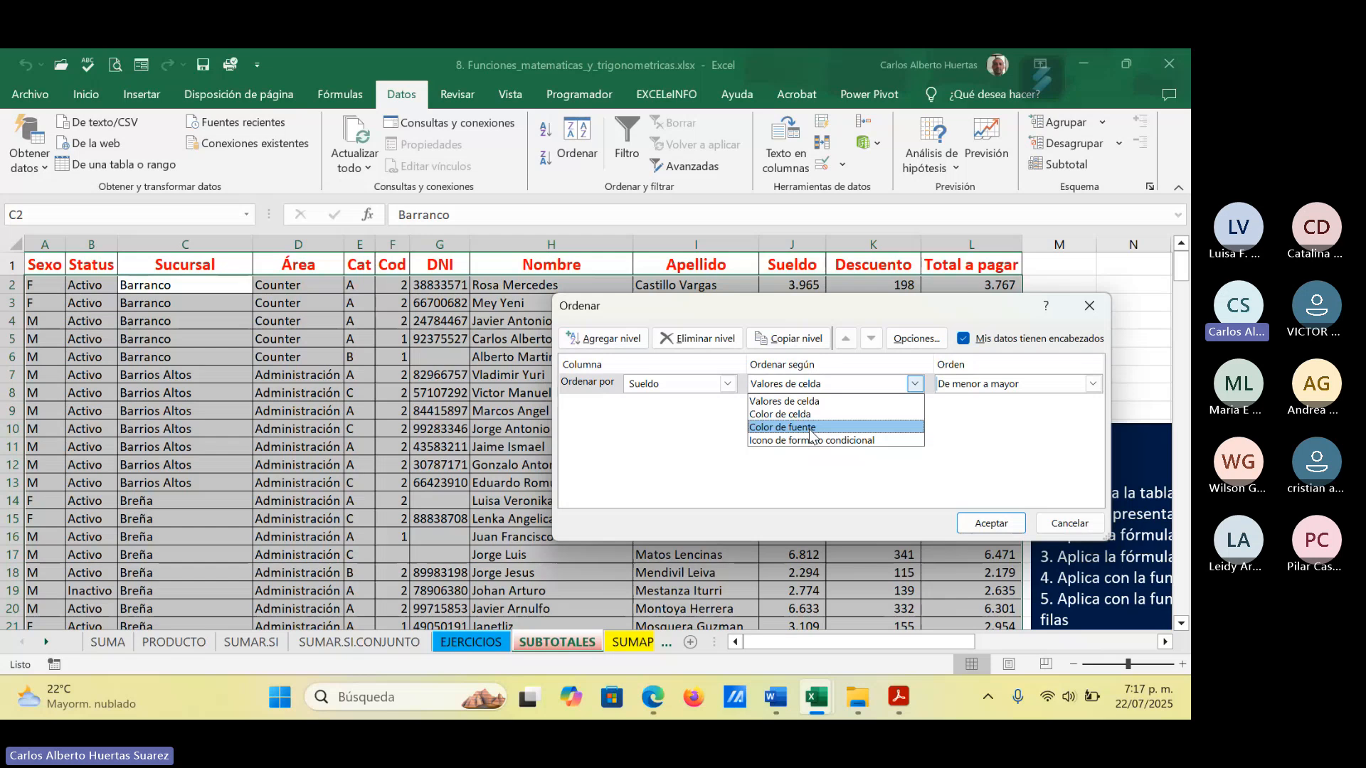
{"action": "left_click", "coordinate": [611, 514]}
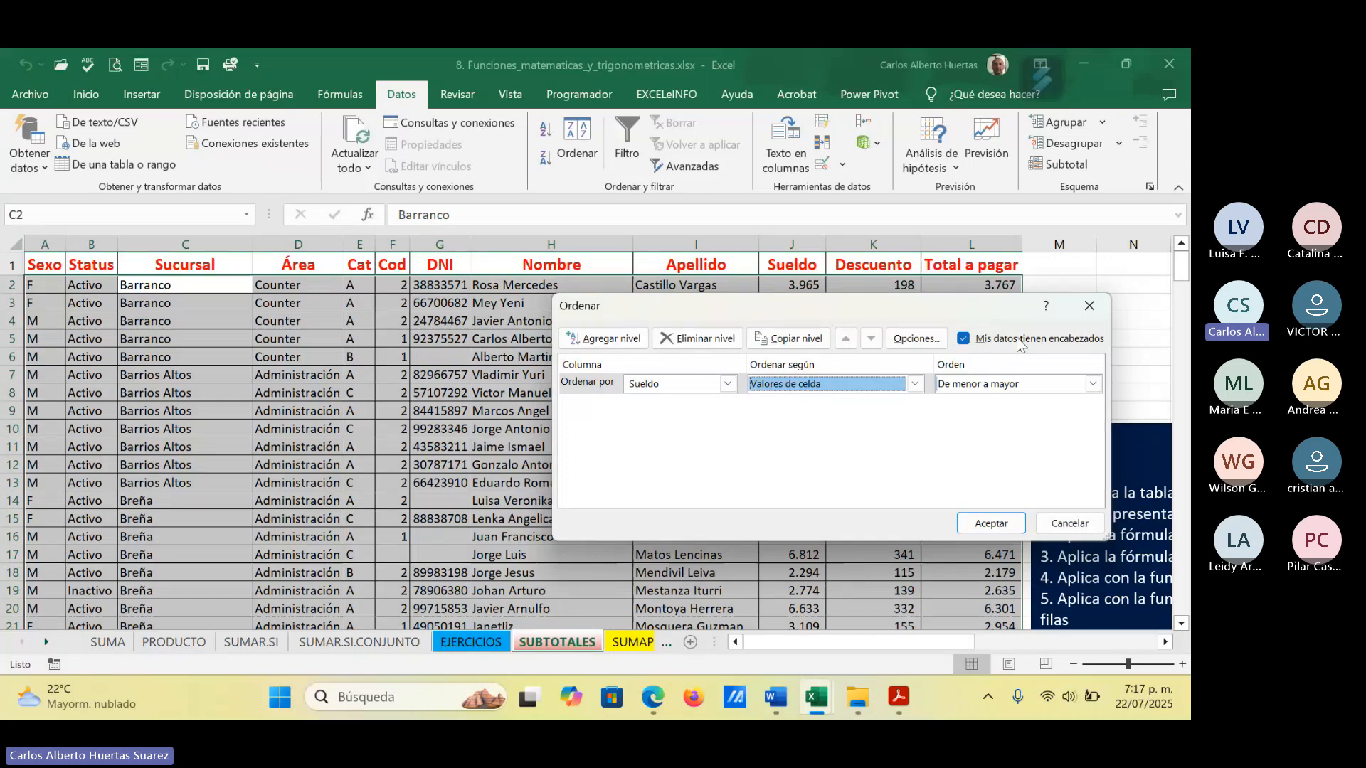
{"action": "left_click", "coordinate": [606, 340]}
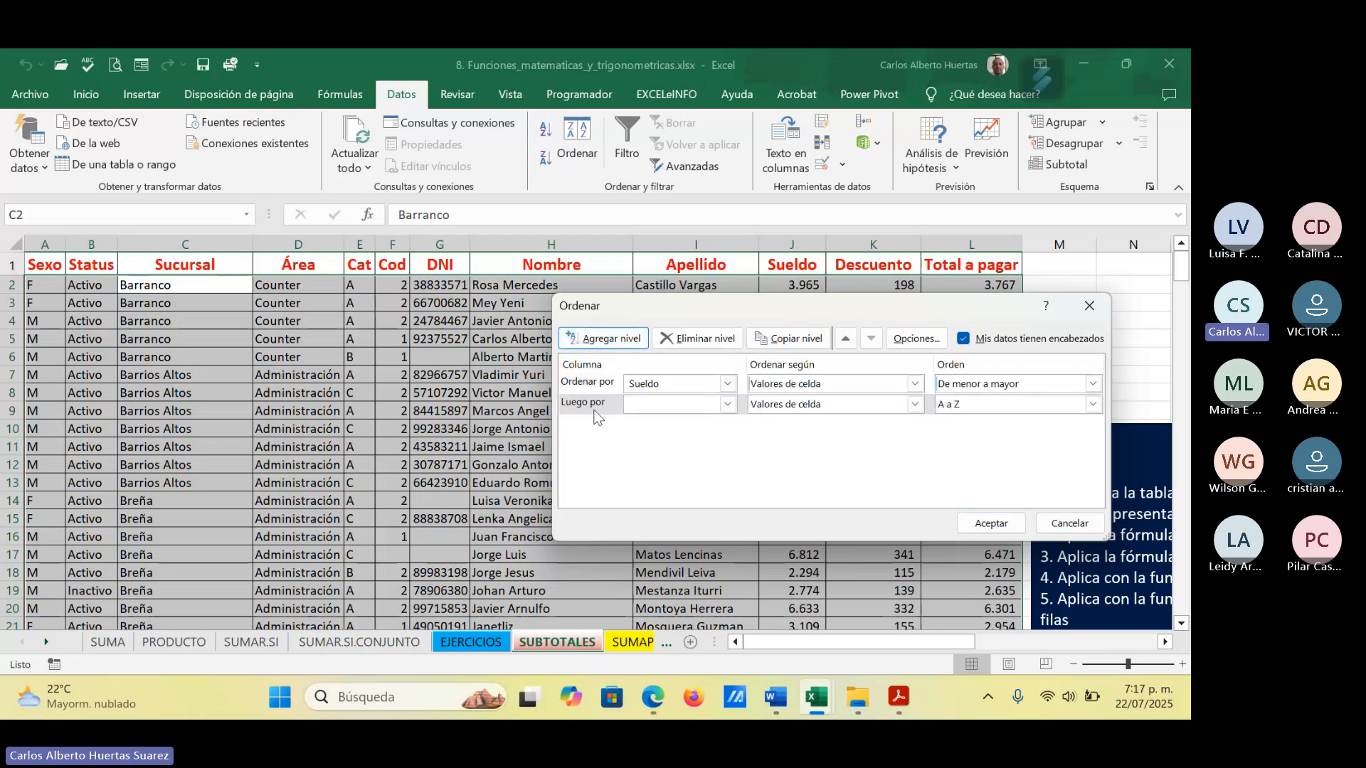
{"action": "left_click", "coordinate": [727, 404]}
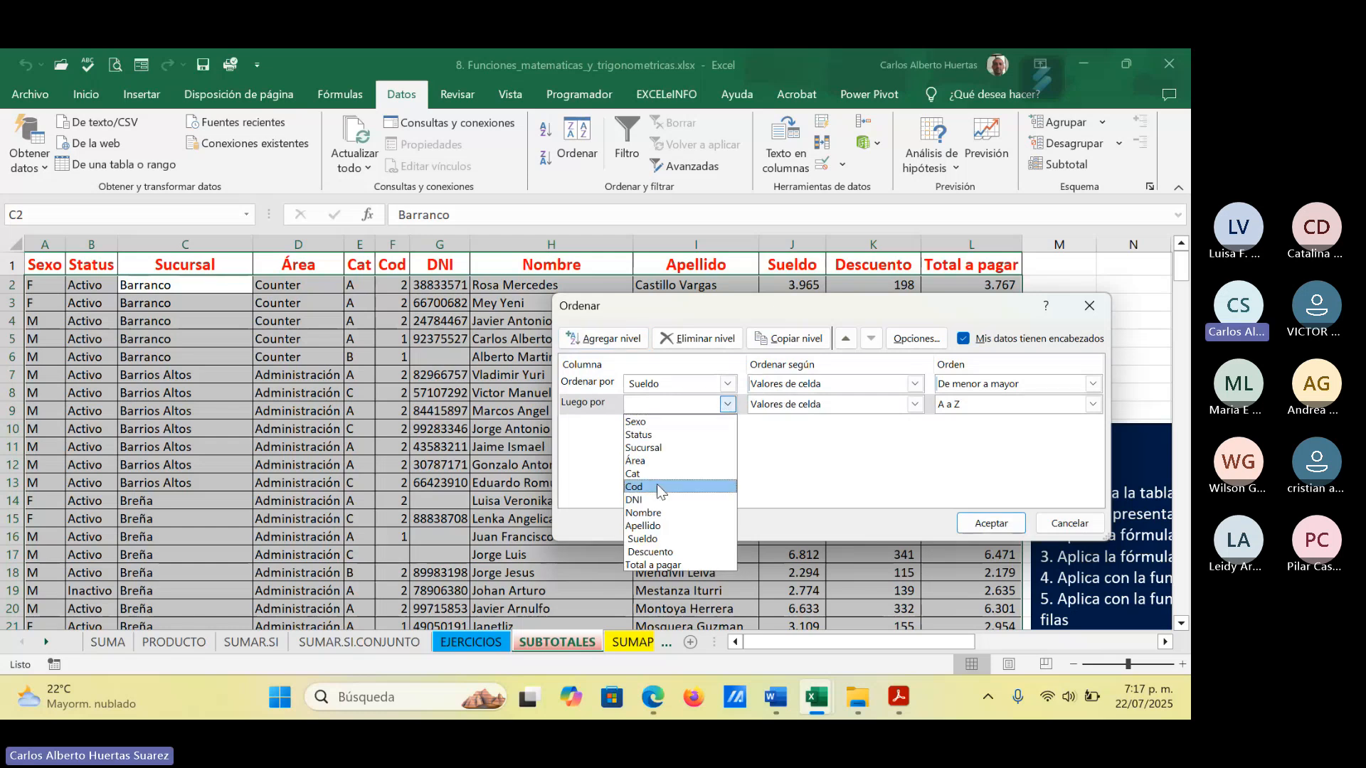
{"action": "left_click", "coordinate": [654, 461]}
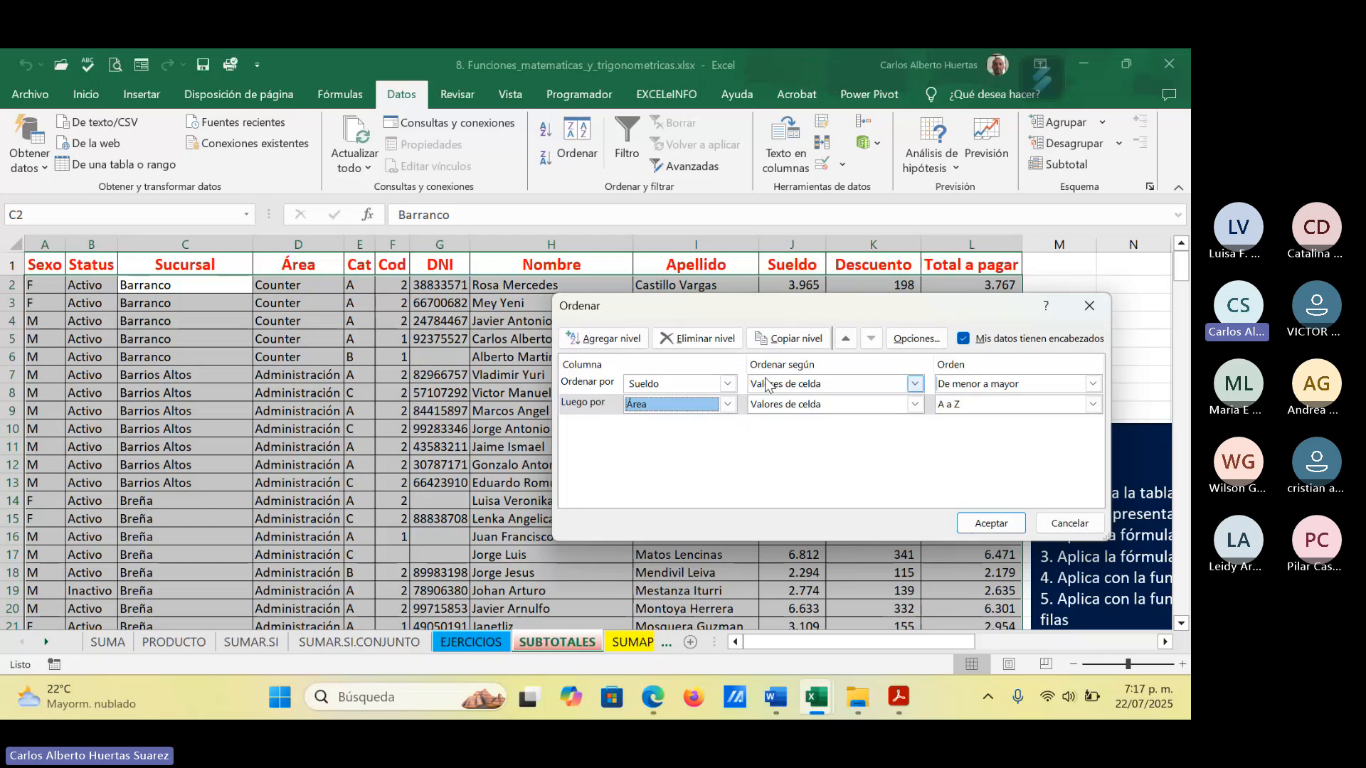
Step: Copy the Área sort level and set the copy's column to Cod, ordered De menor a mayor
{"action": "left_click", "coordinate": [795, 340]}
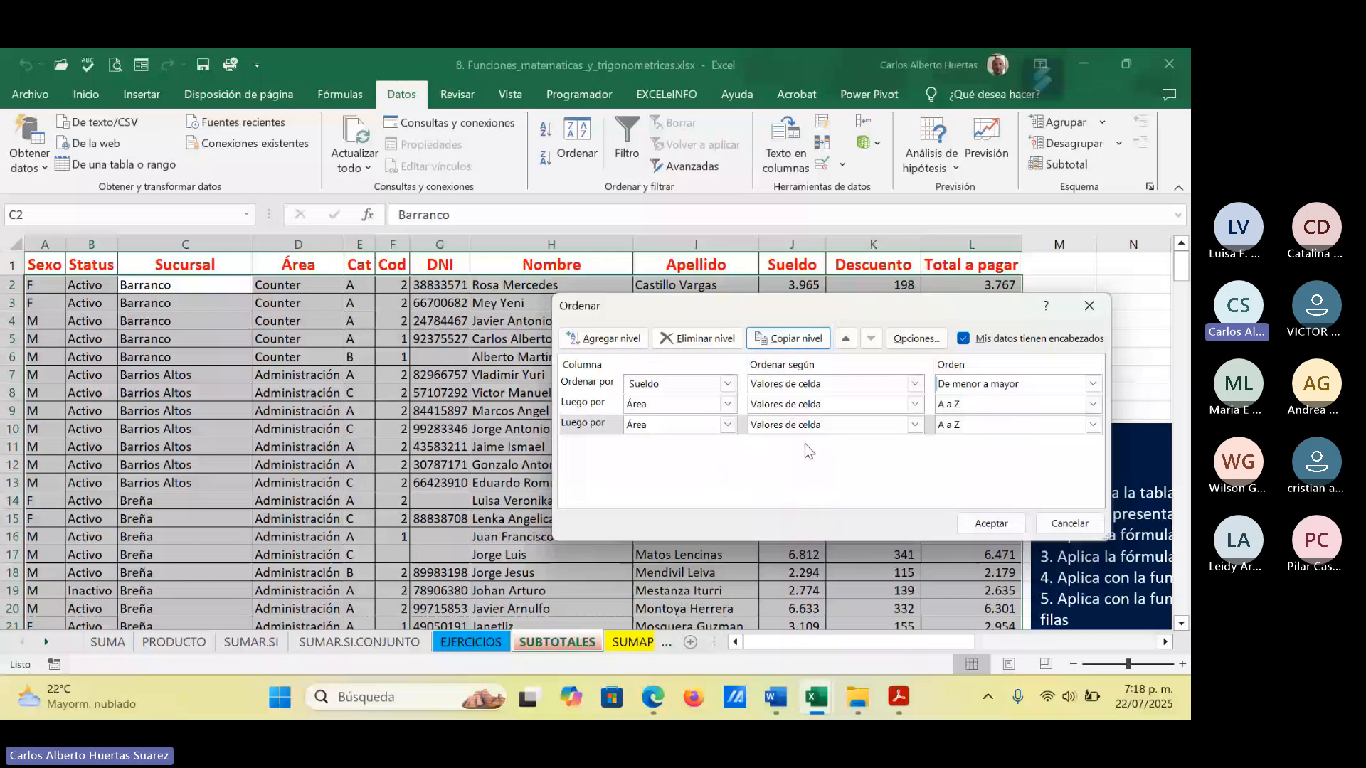
{"action": "left_click", "coordinate": [727, 426]}
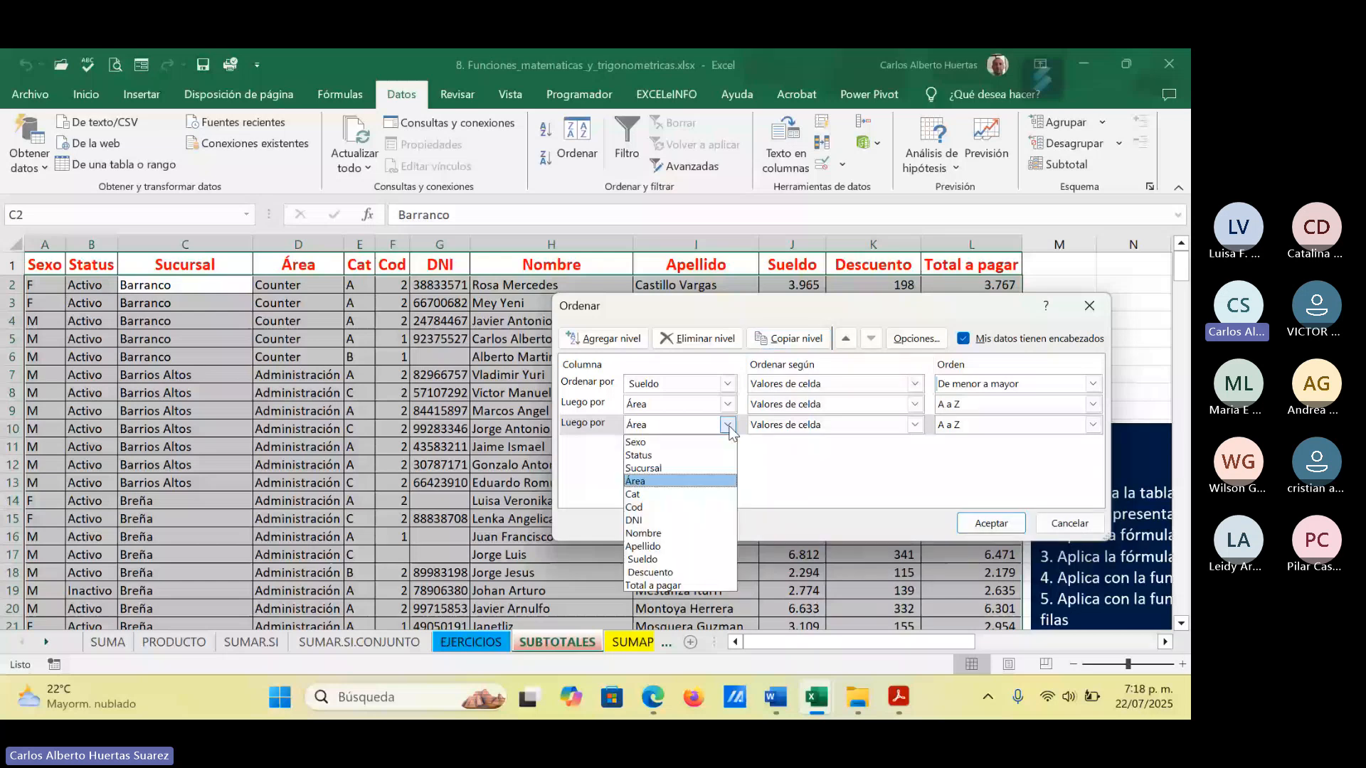
{"action": "left_click", "coordinate": [669, 505]}
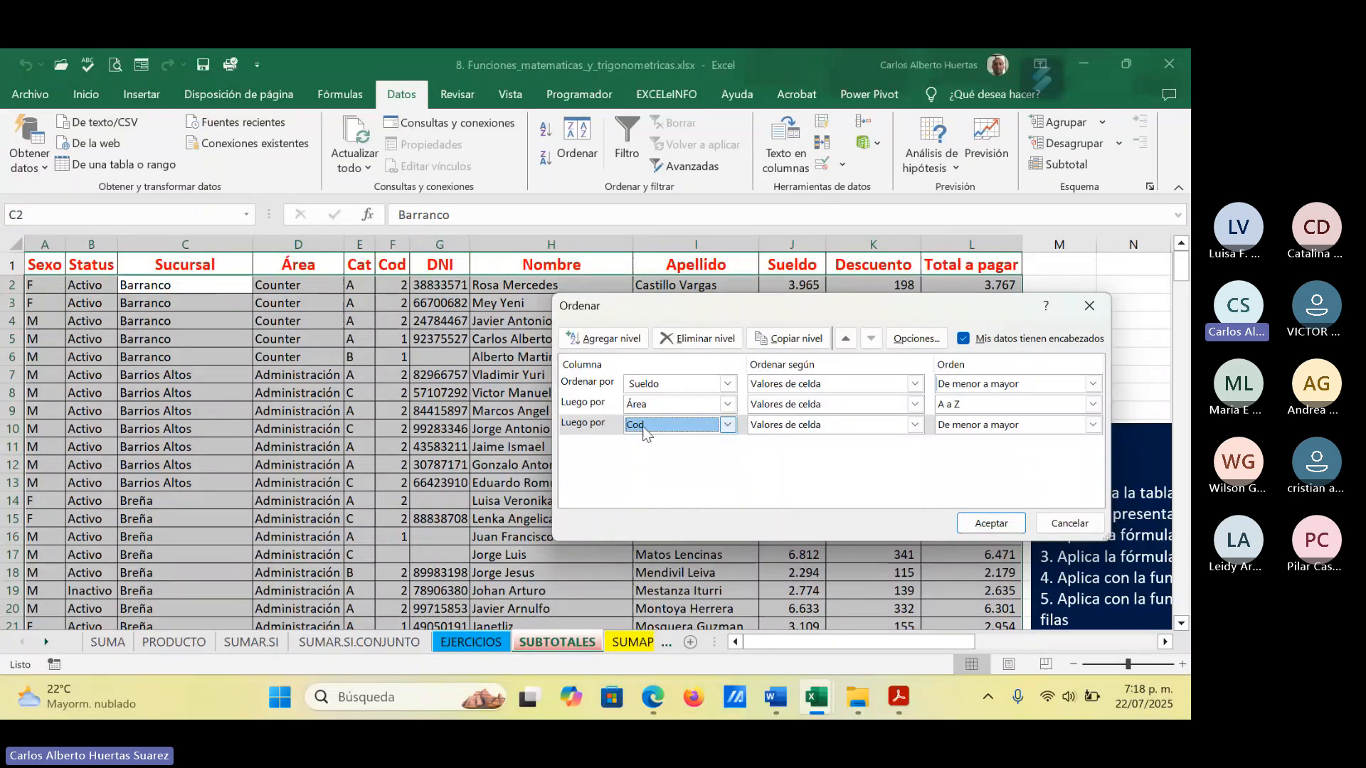
{"action": "mouse_move", "coordinate": [515, 717]}
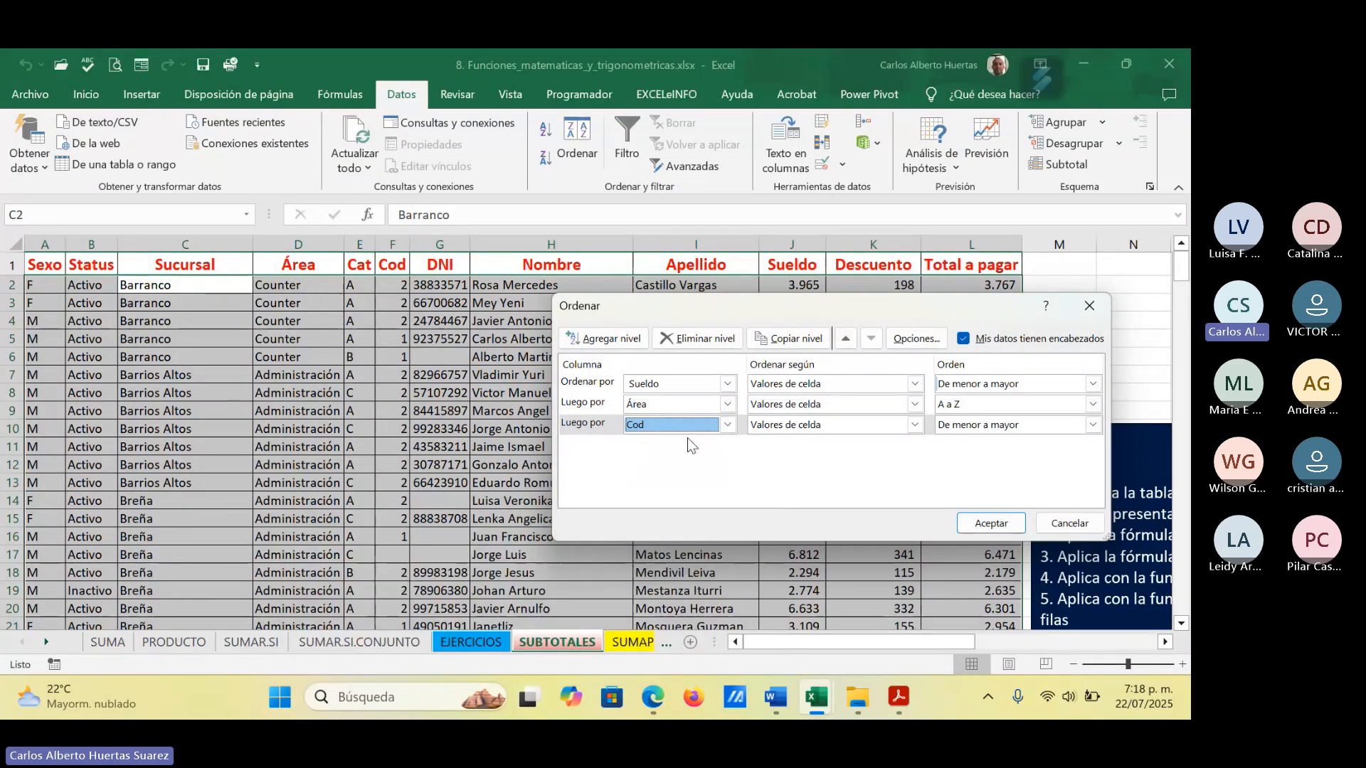
Step: Reorder the sort levels so Cod comes first, Área second and Sueldo last
{"action": "left_click", "coordinate": [847, 344]}
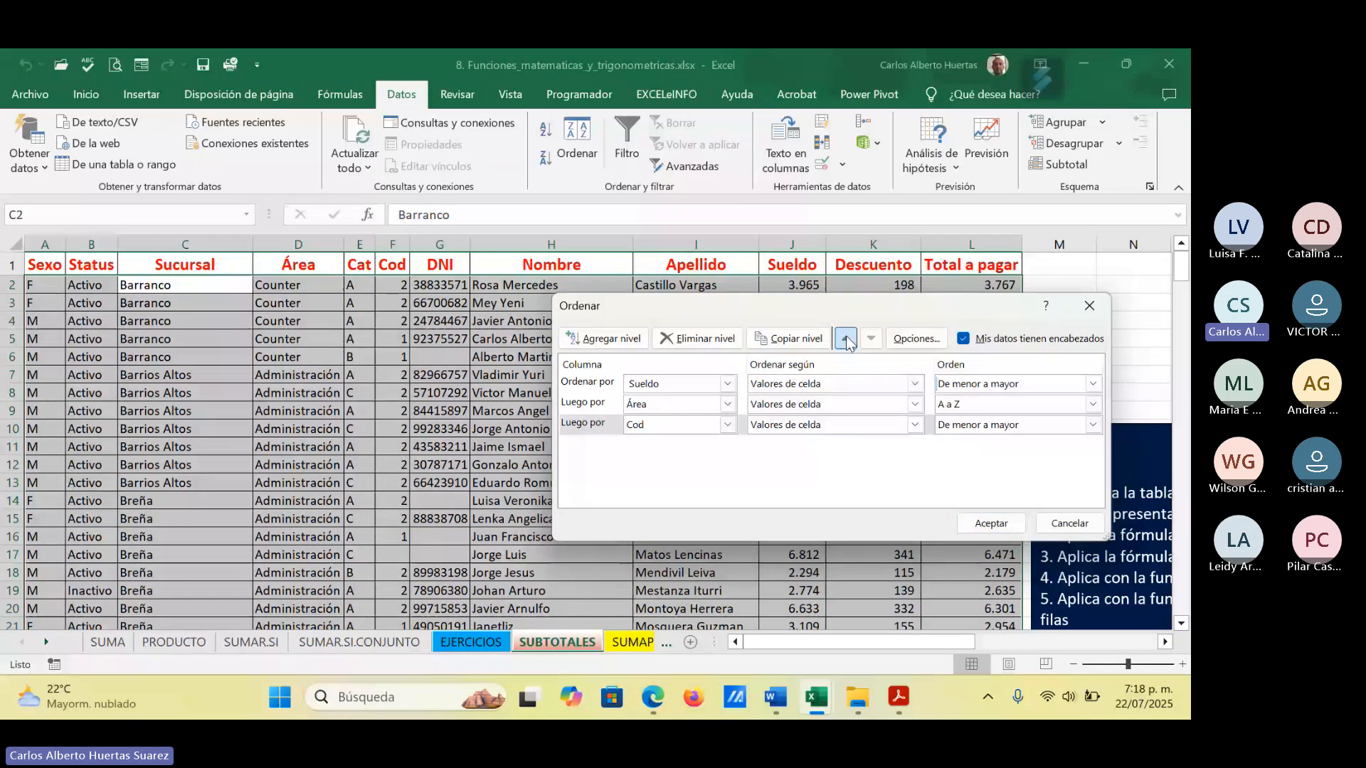
{"action": "left_click", "coordinate": [846, 339]}
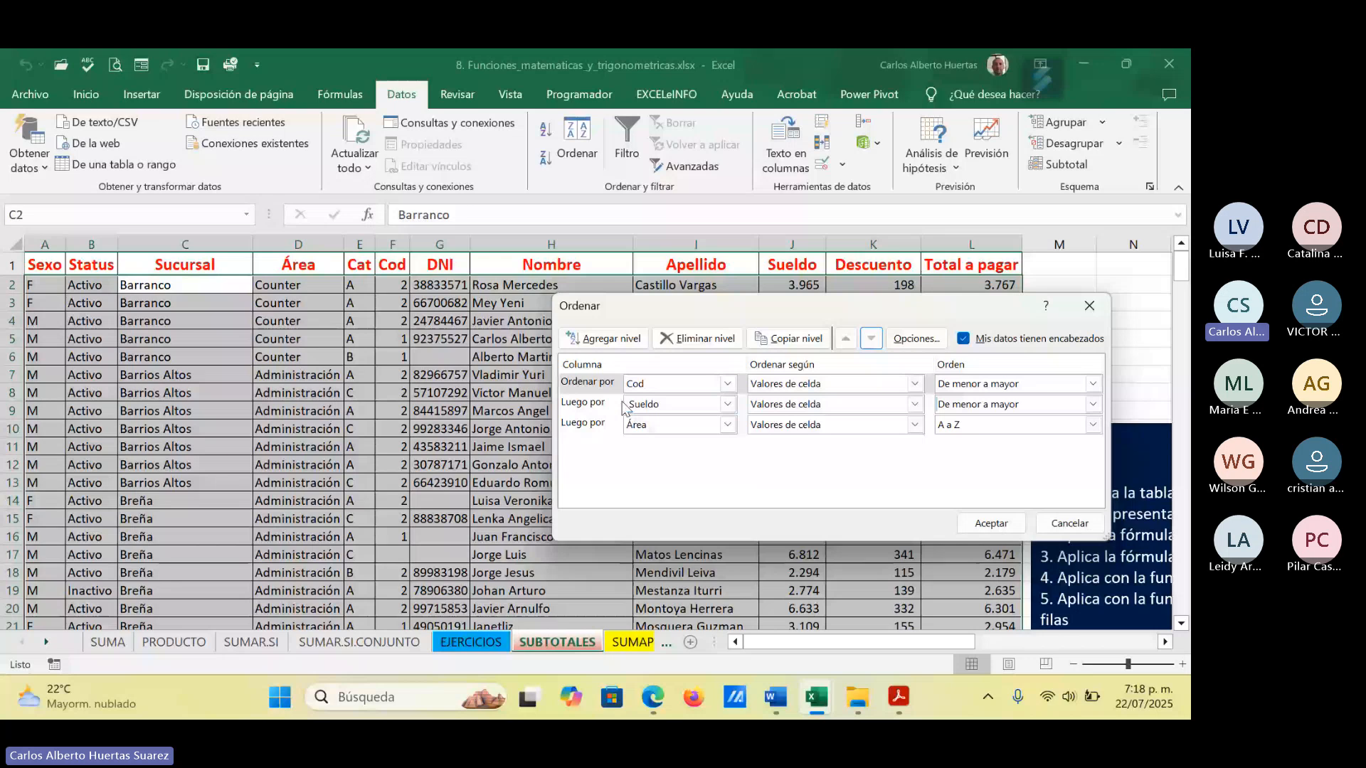
{"action": "left_click", "coordinate": [603, 405]}
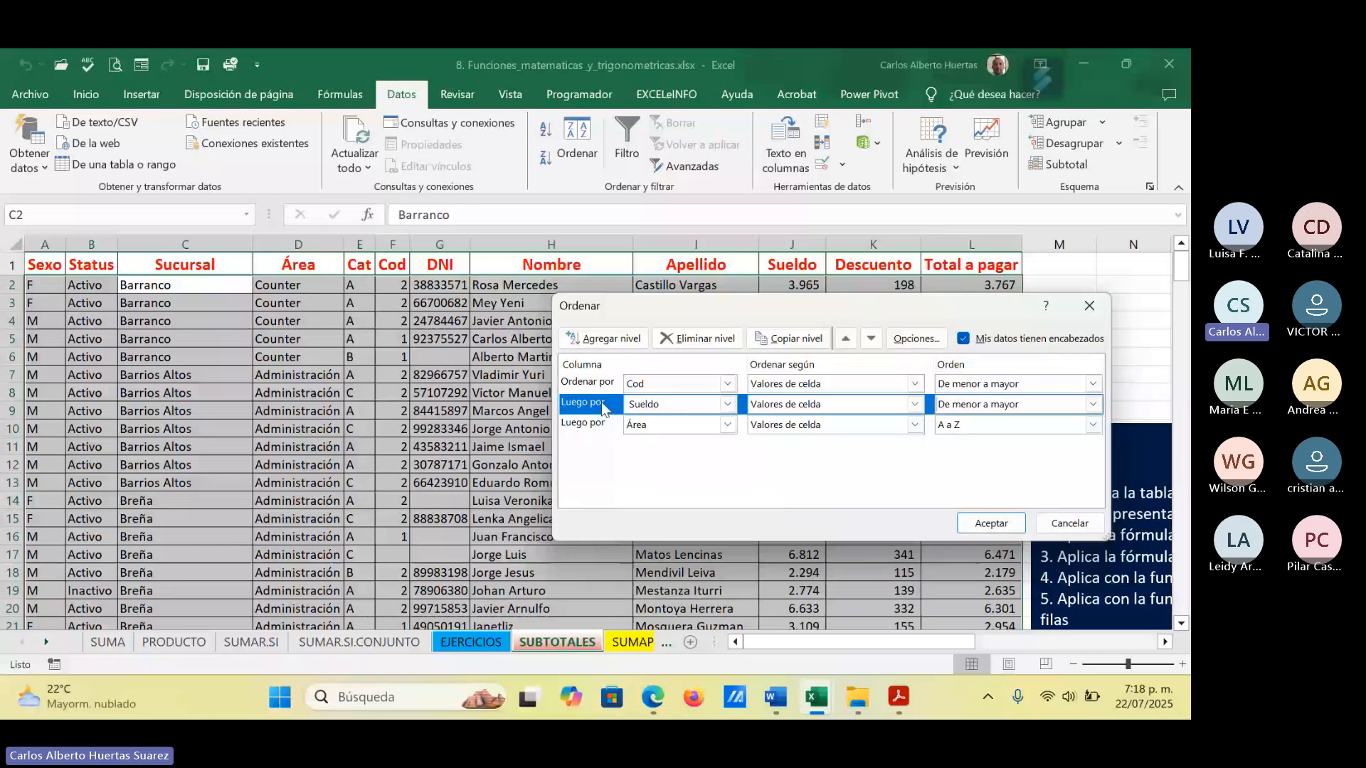
{"action": "left_click", "coordinate": [871, 338]}
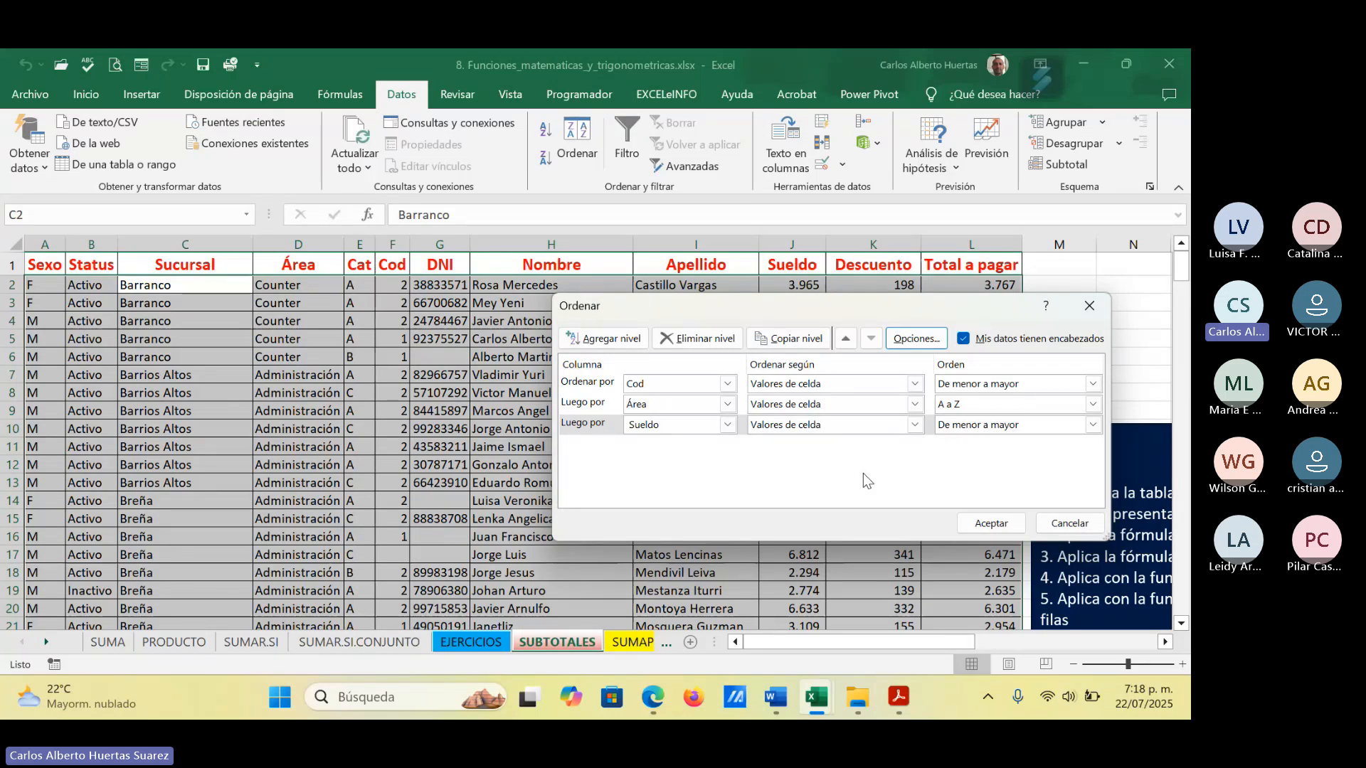
Step: Add an empty fourth sort level and delete it again
{"action": "left_click", "coordinate": [603, 338]}
{"action": "mouse_move", "coordinate": [857, 699]}
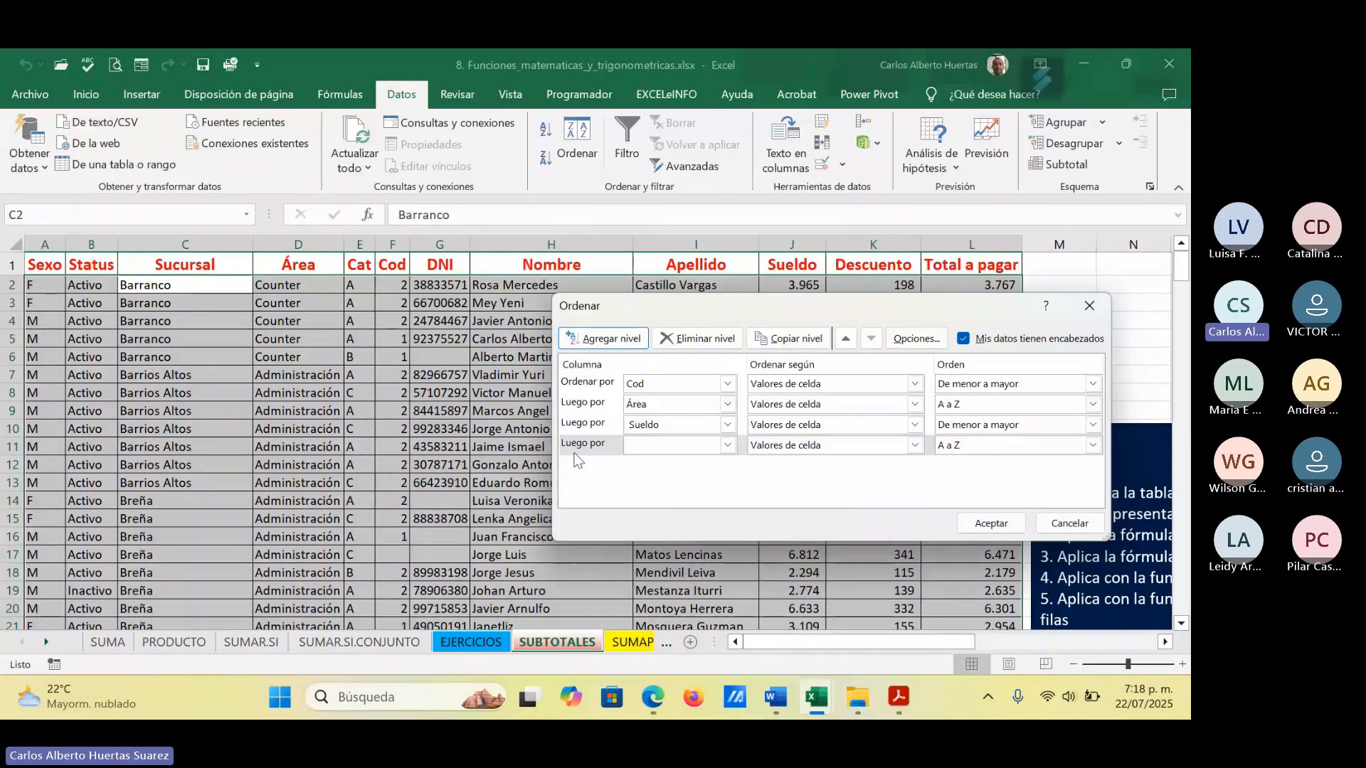
{"action": "left_click", "coordinate": [596, 446]}
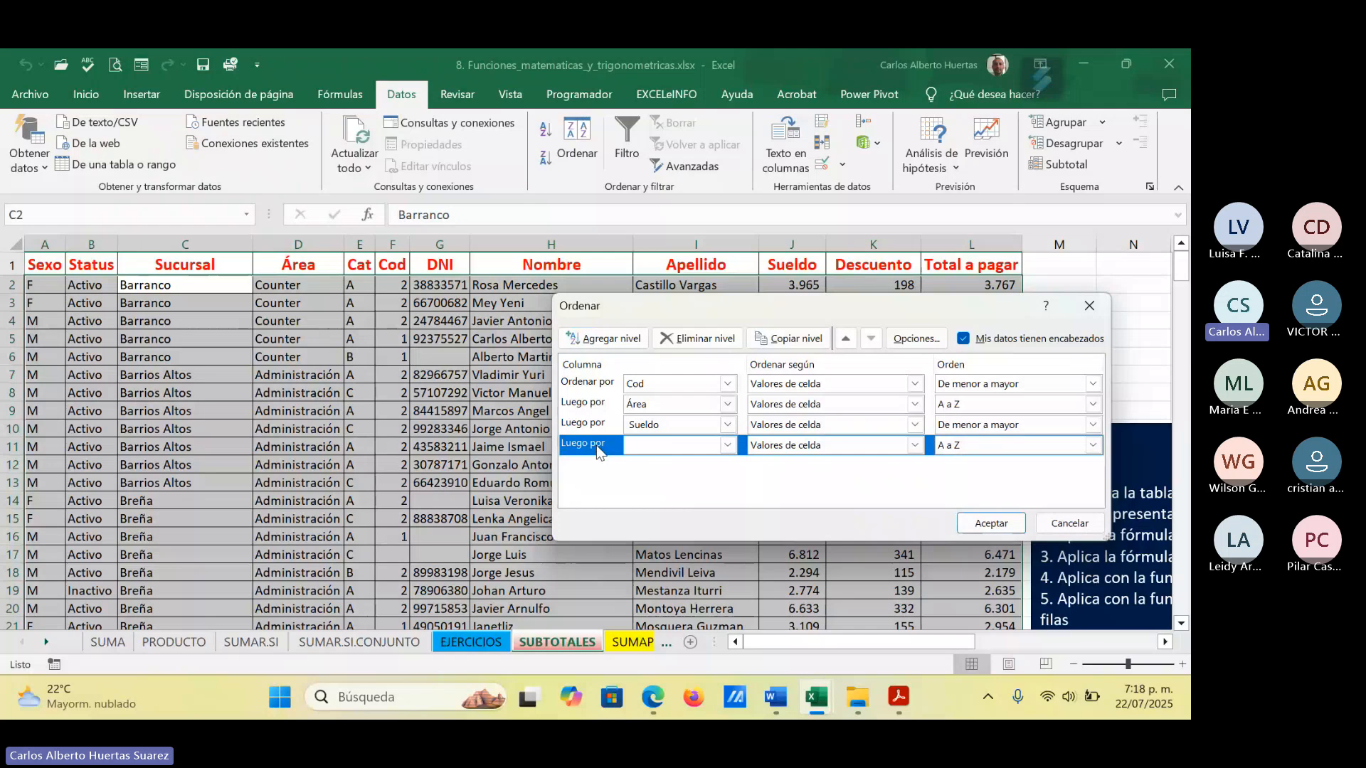
{"action": "left_click", "coordinate": [717, 343]}
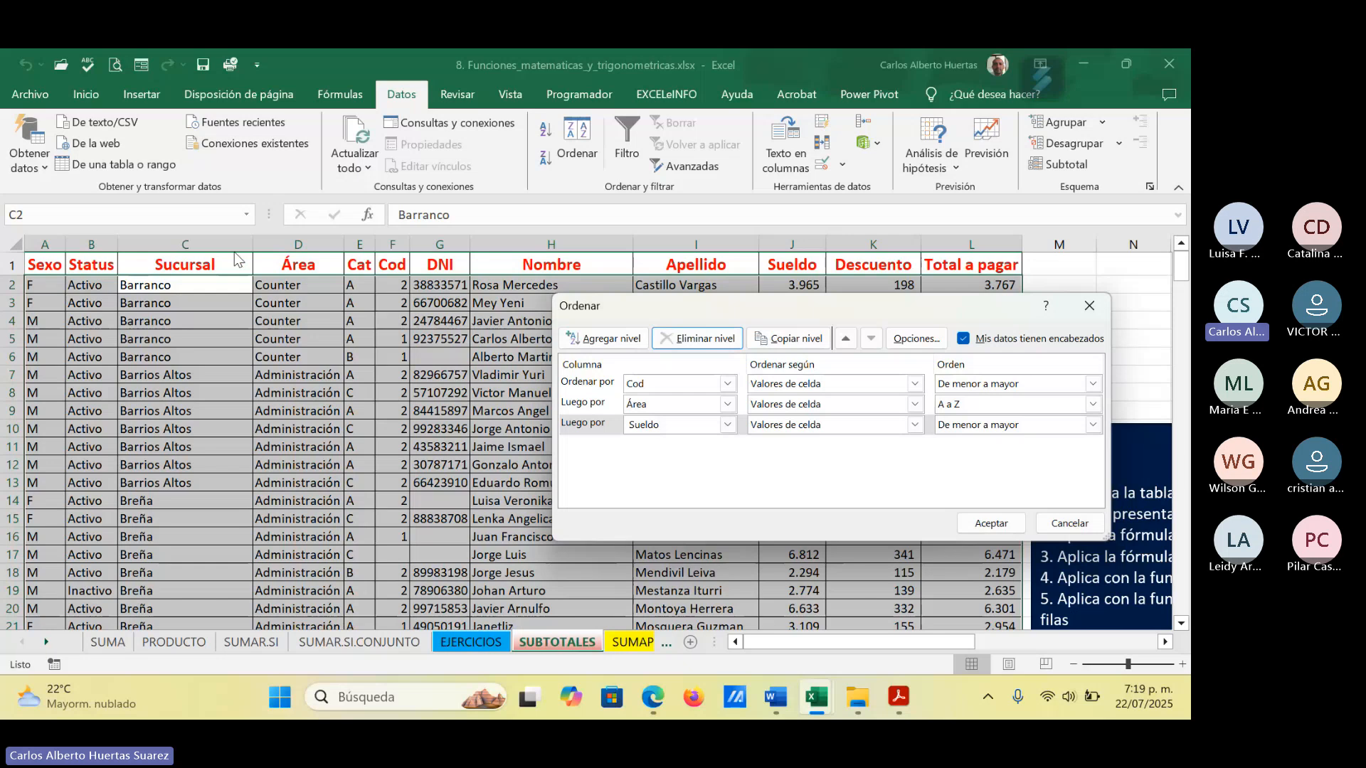
Step: Delete the Sueldo and Cod sort levels and sort the table only by Área, cell values in A a Z order
{"action": "left_click", "coordinate": [595, 420]}
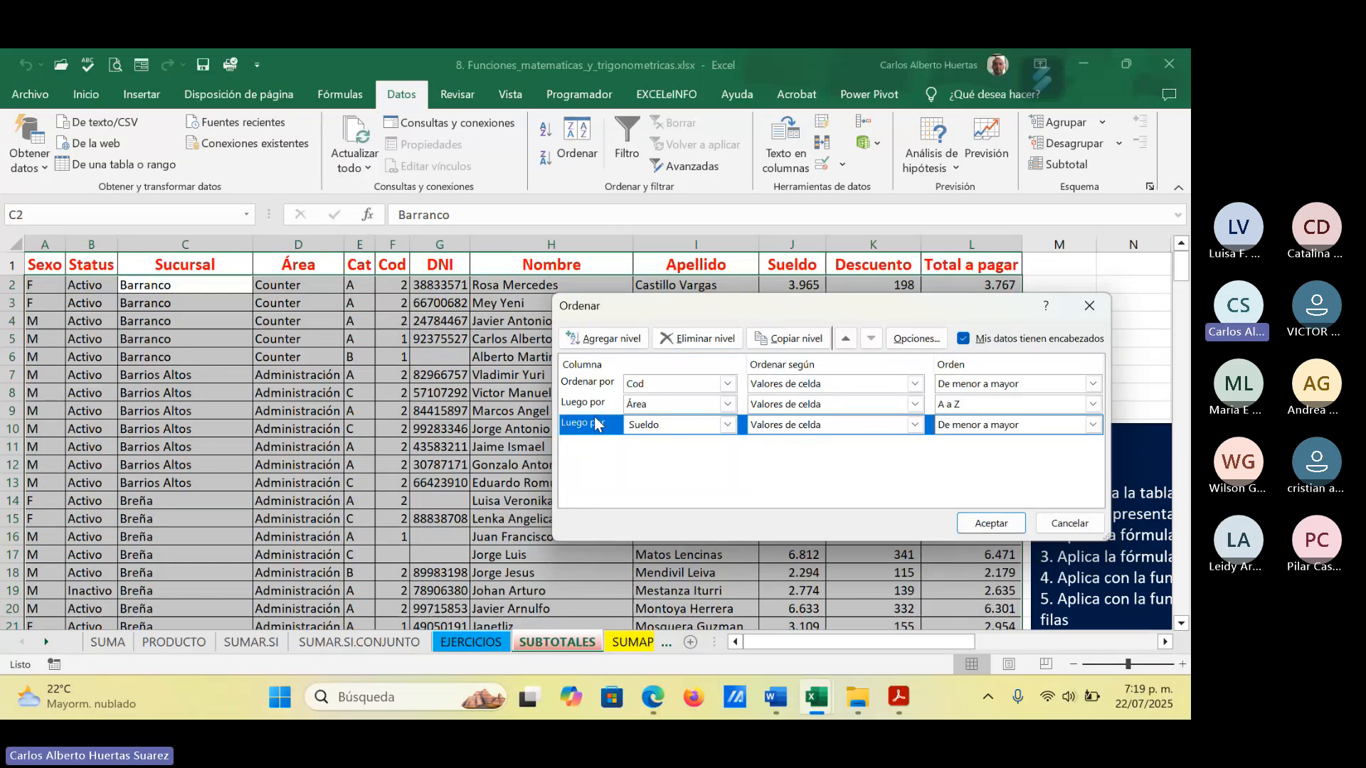
{"action": "left_click", "coordinate": [709, 339]}
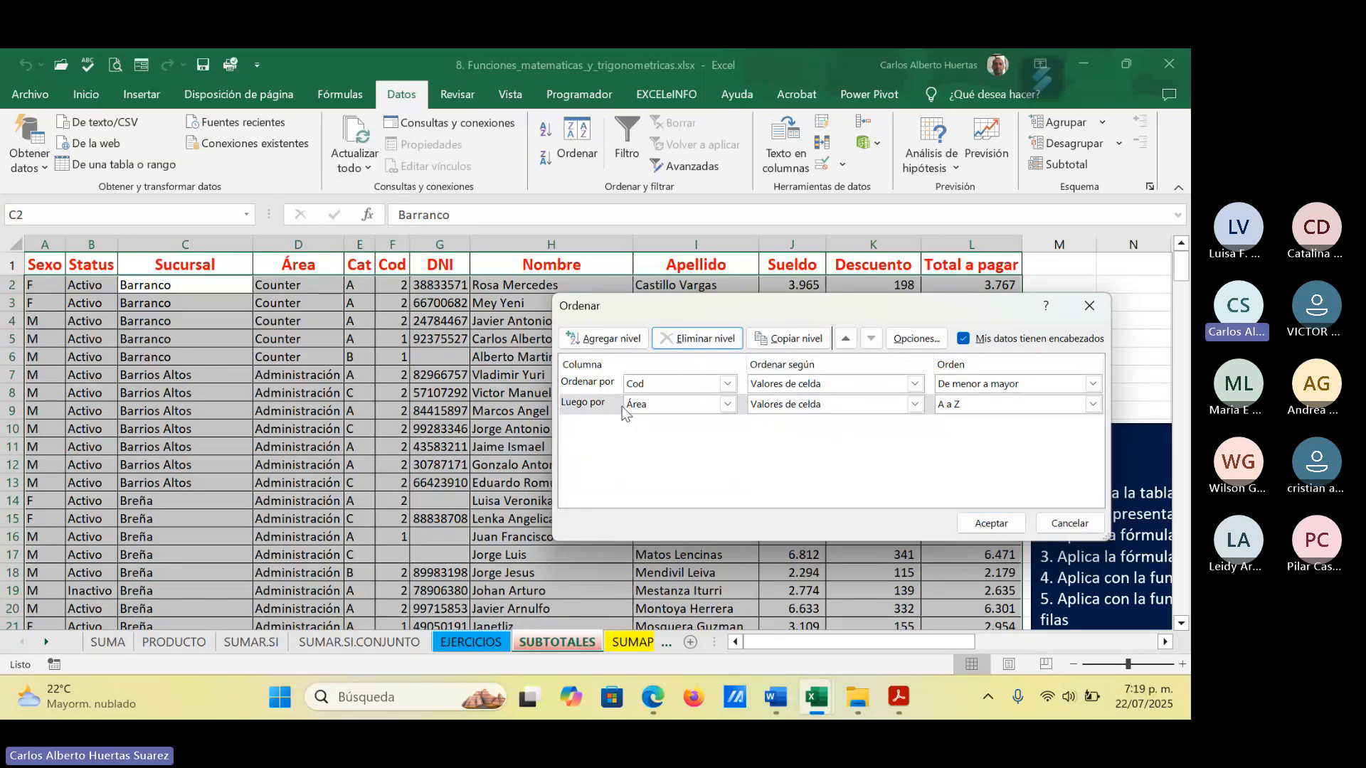
{"action": "key", "text": "alt+e"}
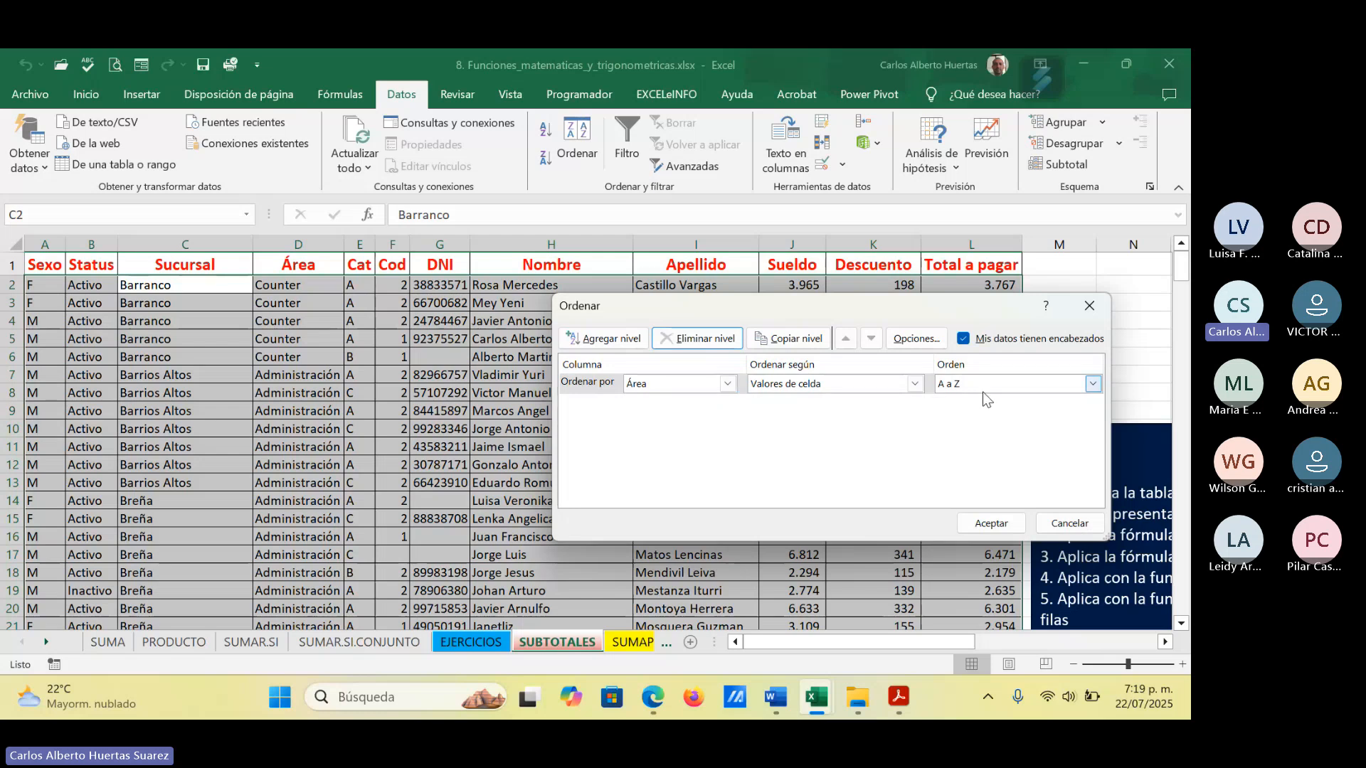
{"action": "left_click", "coordinate": [991, 525]}
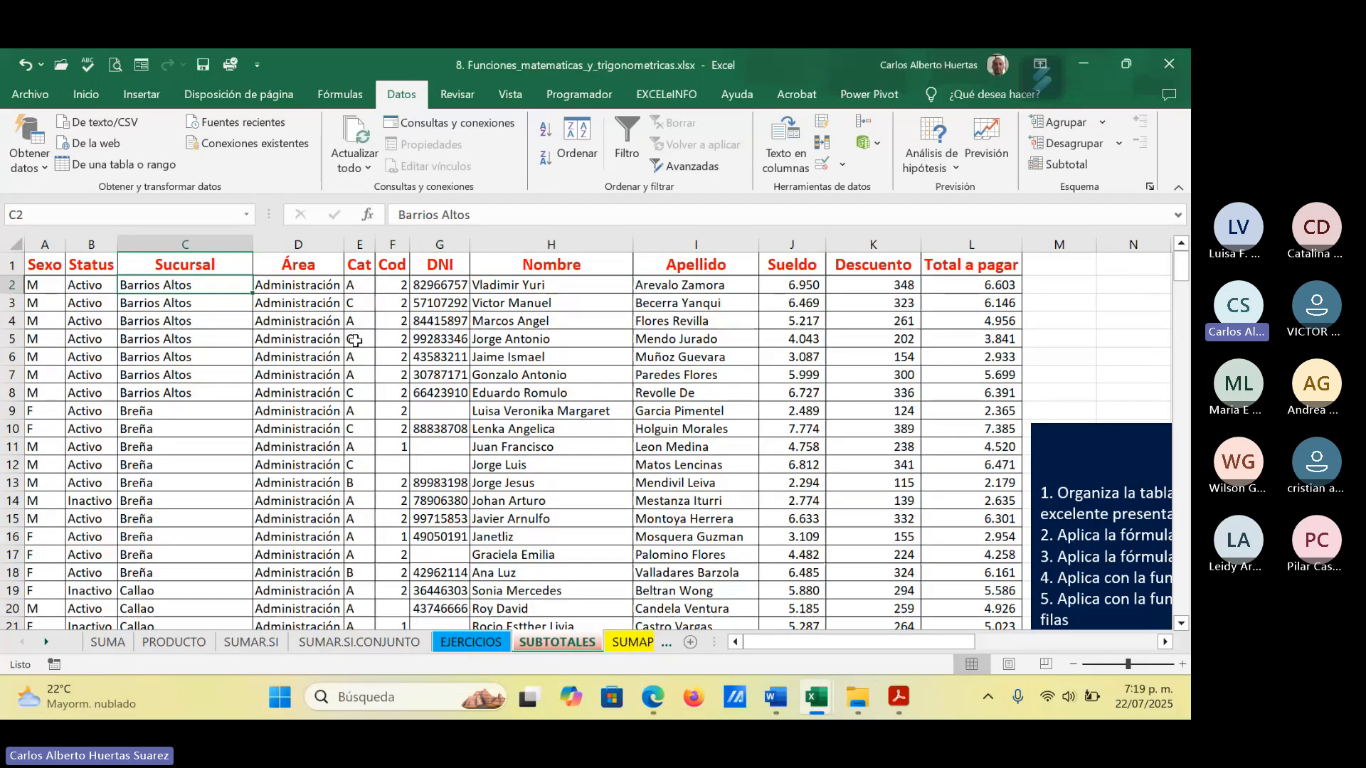
Step: Examine the sorted table down to the TOTALES row, checking how the Área entries are grouped
{"action": "scroll", "coordinate": [324, 315], "scroll_direction": "down", "scroll_amount": 4}
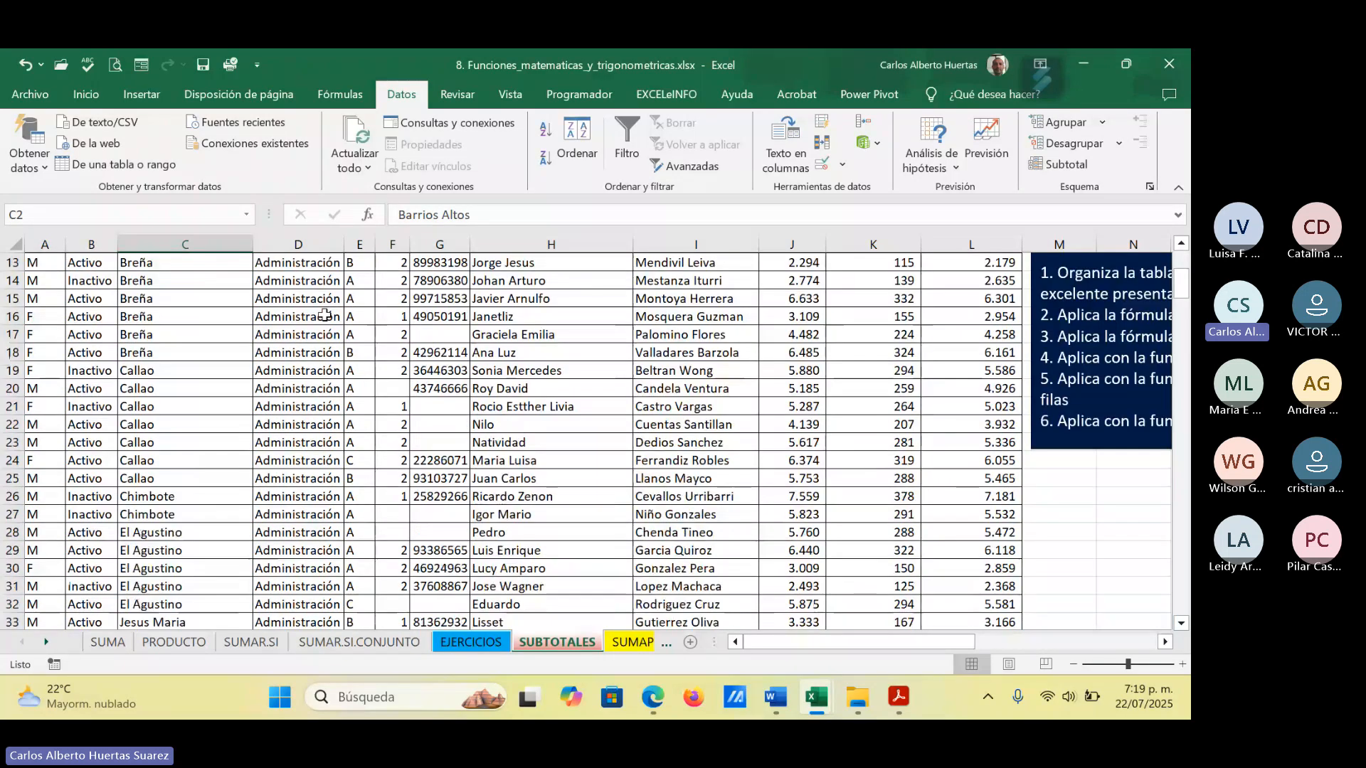
{"action": "scroll", "coordinate": [324, 315], "scroll_direction": "down", "scroll_amount": 4}
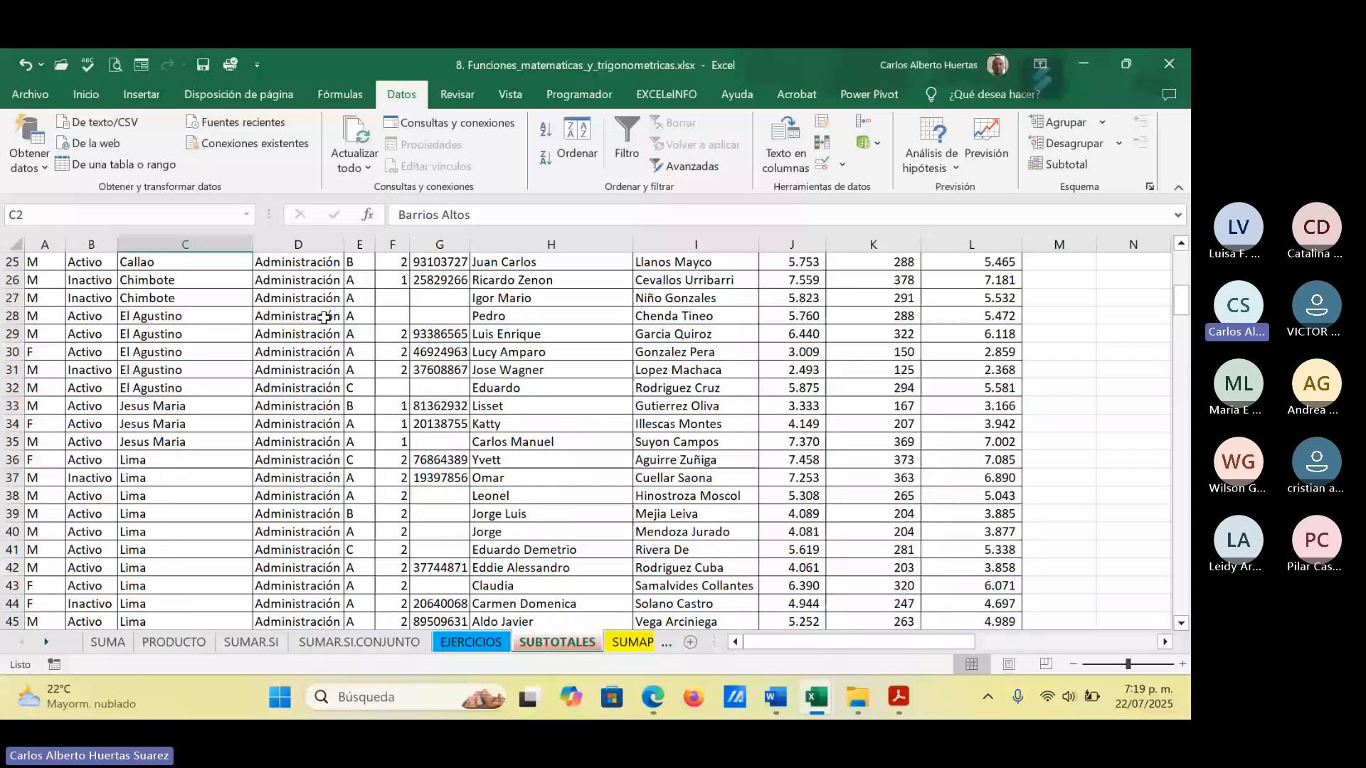
{"action": "scroll", "coordinate": [324, 317], "scroll_direction": "down", "scroll_amount": 8}
{"action": "scroll", "coordinate": [325, 323], "scroll_direction": "down", "scroll_amount": 7}
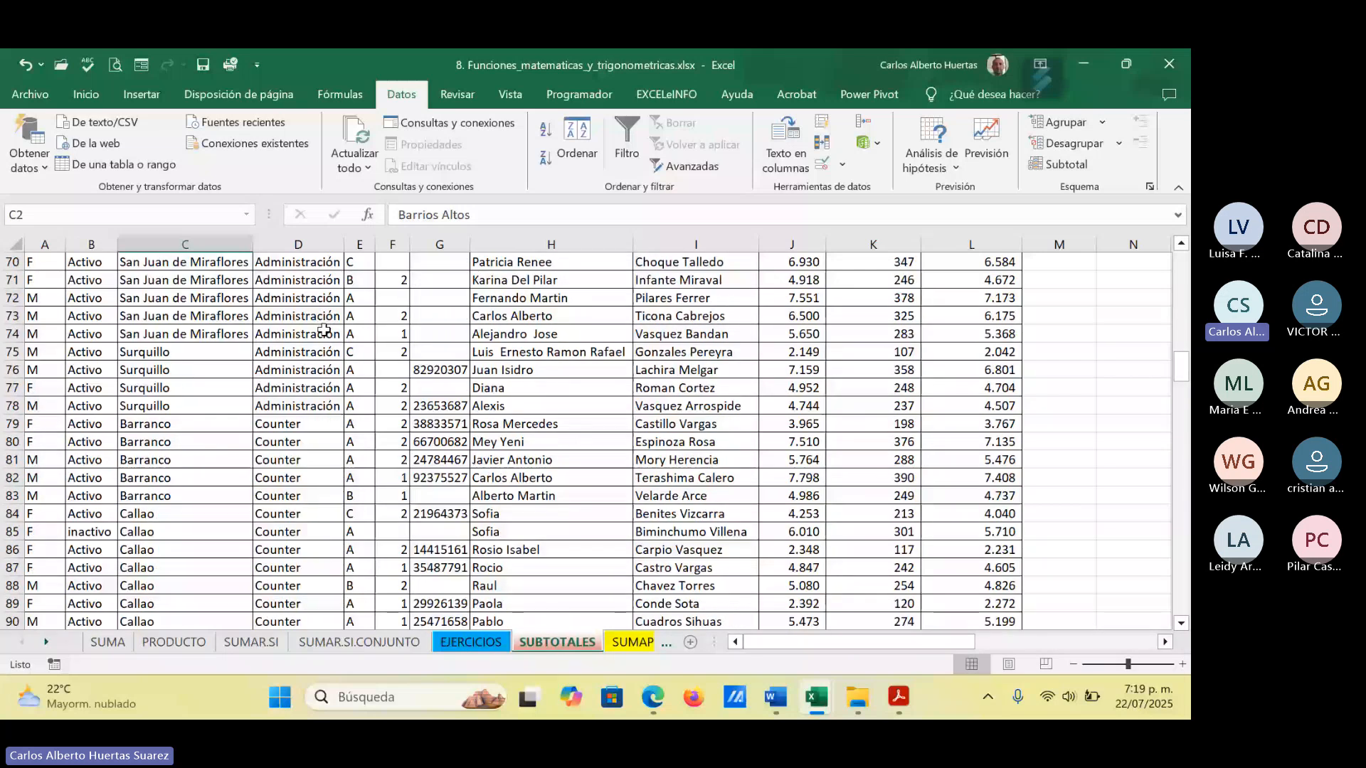
{"action": "scroll", "coordinate": [324, 330], "scroll_direction": "down", "scroll_amount": 2}
{"action": "scroll", "coordinate": [291, 367], "scroll_direction": "down", "scroll_amount": 2}
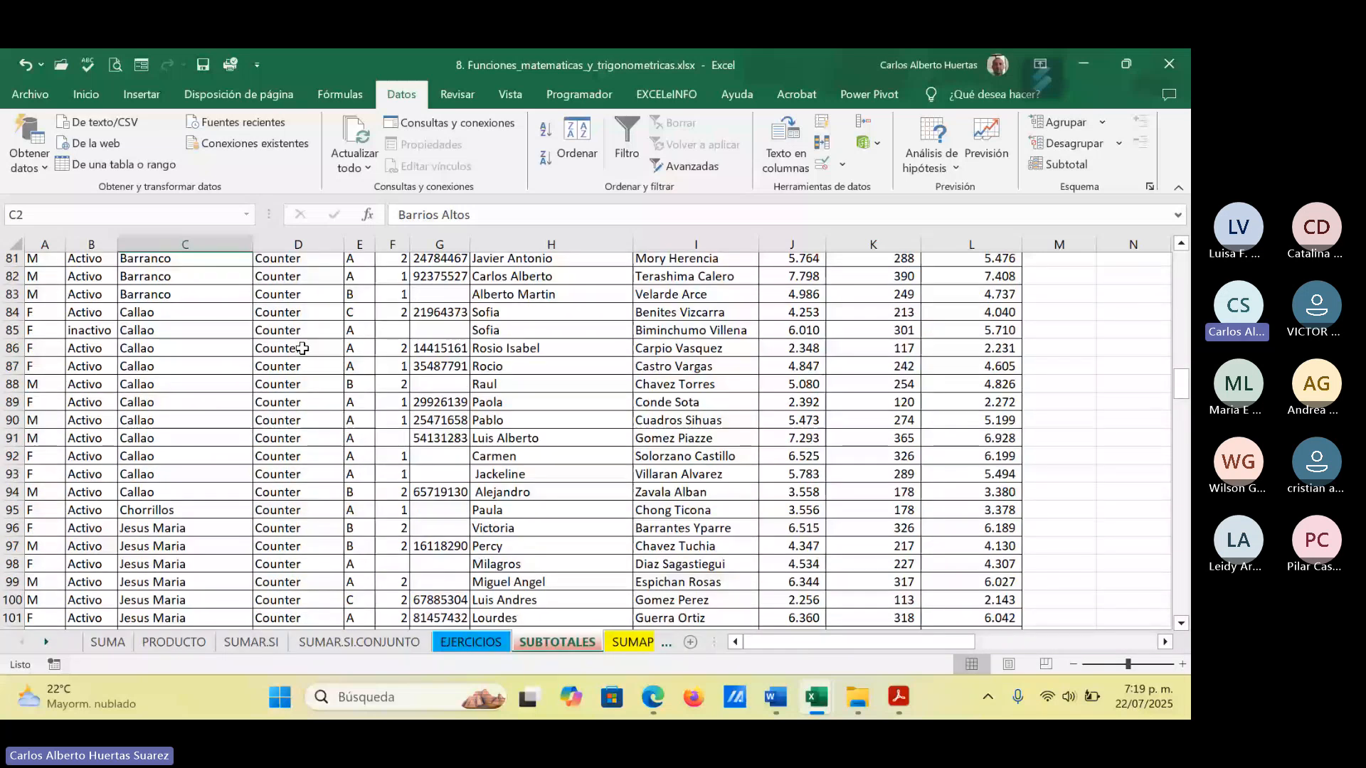
{"action": "scroll", "coordinate": [302, 349], "scroll_direction": "down", "scroll_amount": 12}
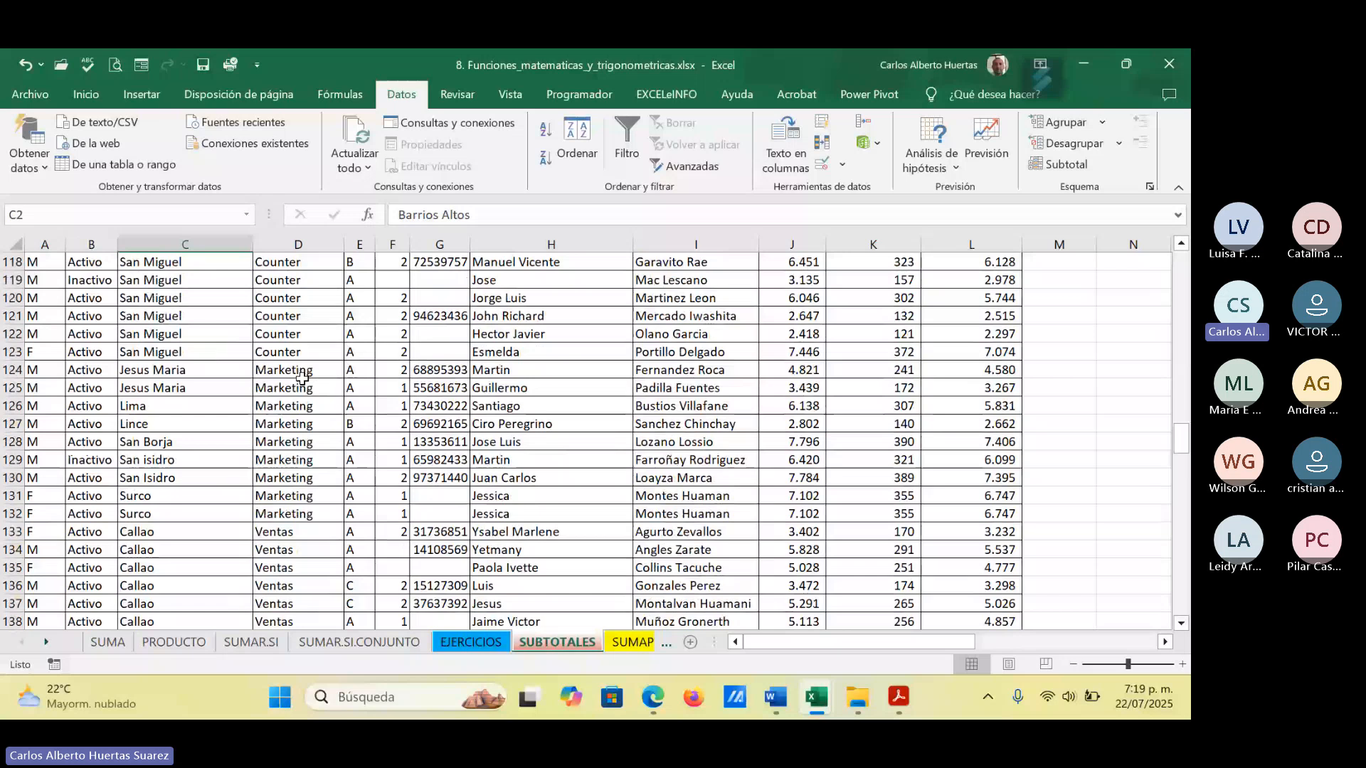
{"action": "scroll", "coordinate": [313, 498], "scroll_direction": "down", "scroll_amount": 6}
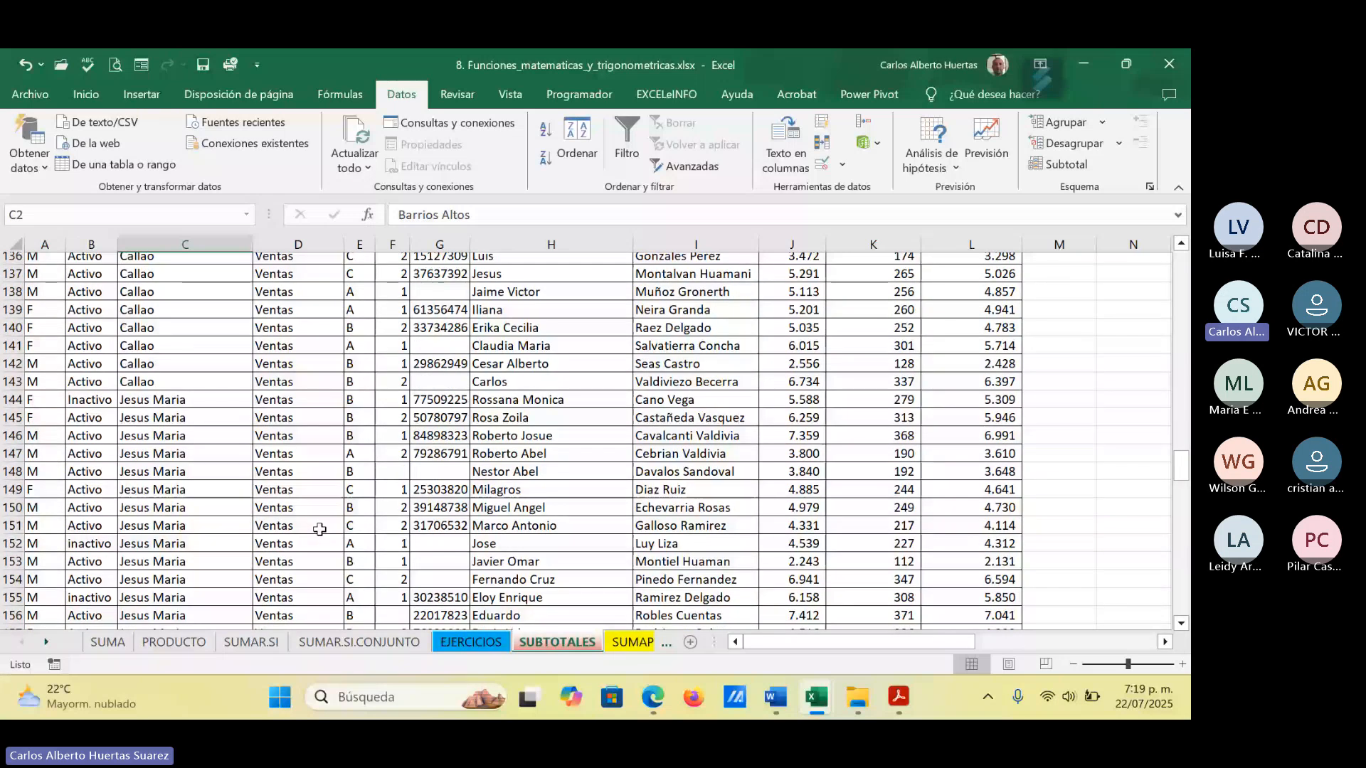
{"action": "scroll", "coordinate": [318, 525], "scroll_direction": "down", "scroll_amount": 9}
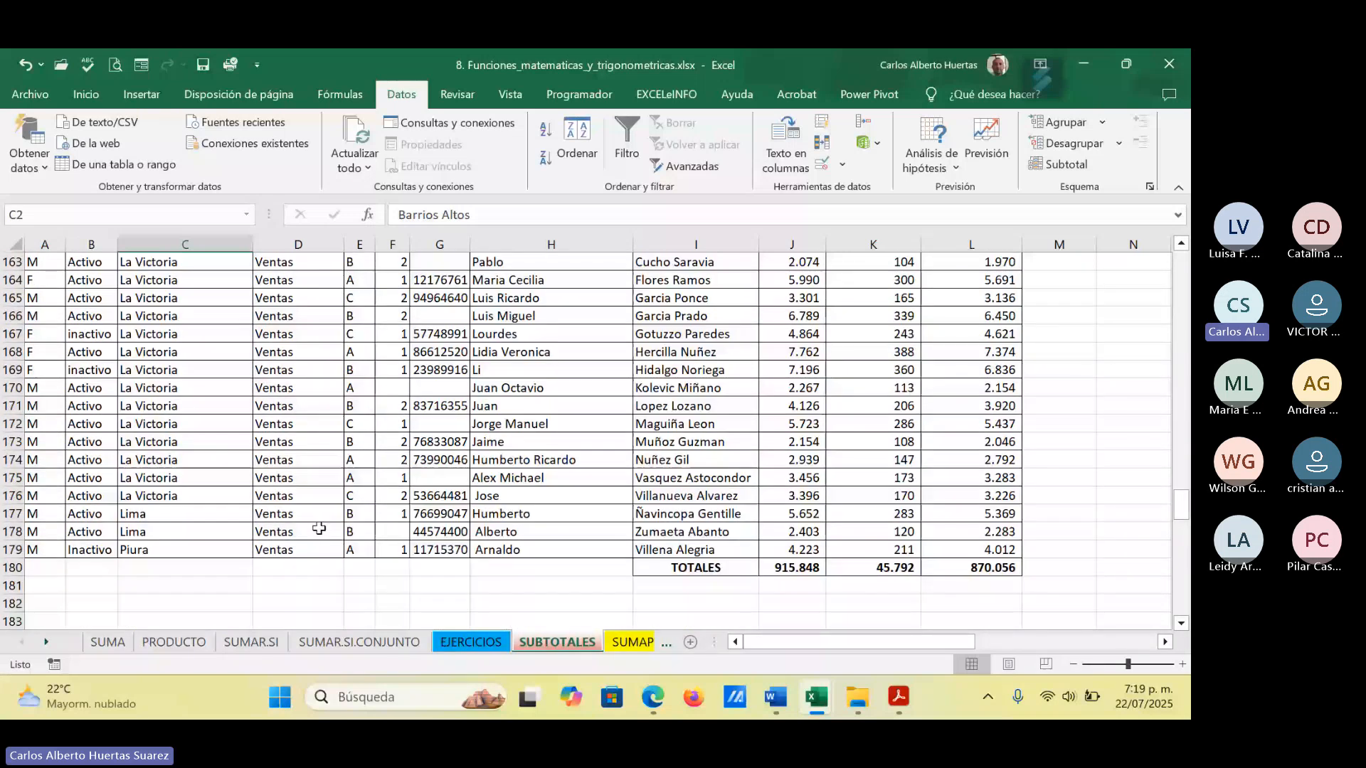
{"action": "scroll", "coordinate": [319, 529], "scroll_direction": "up", "scroll_amount": 13}
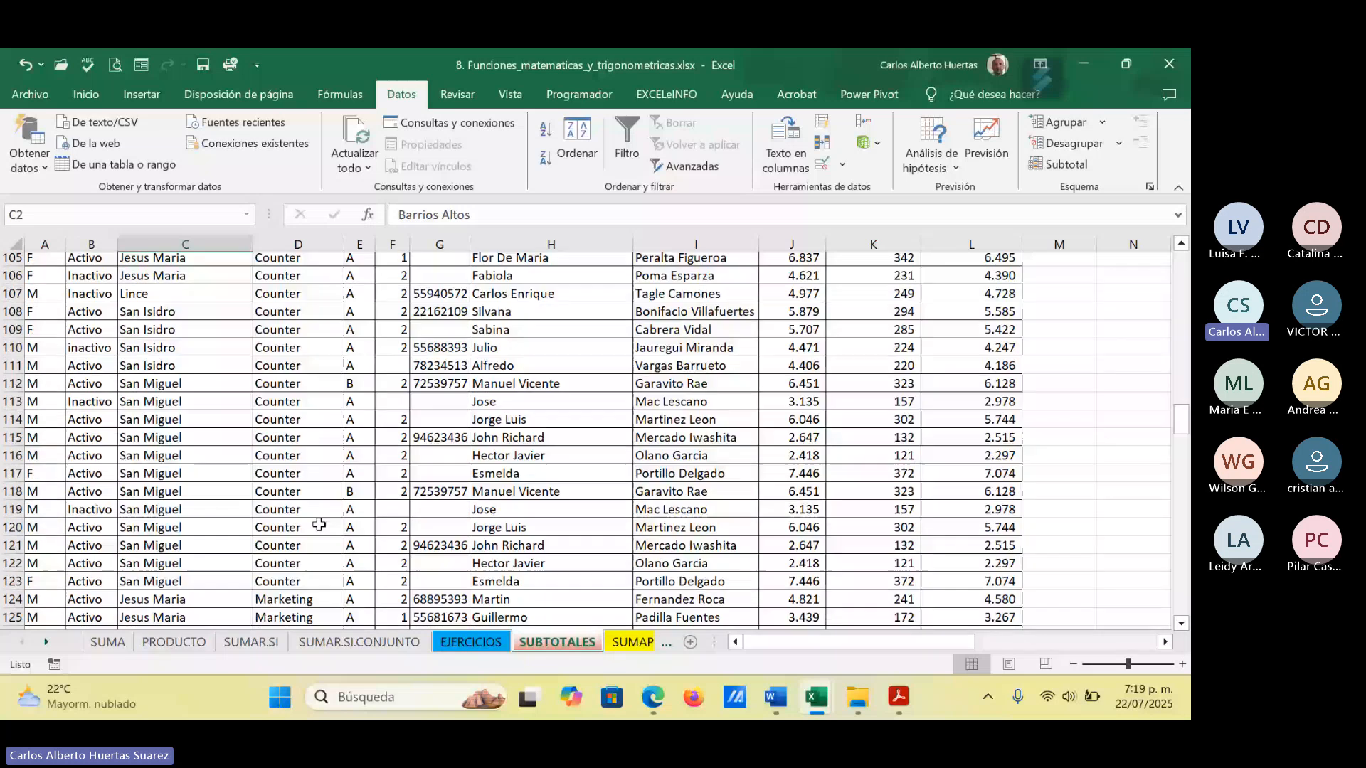
{"action": "scroll", "coordinate": [318, 526], "scroll_direction": "up", "scroll_amount": 6}
{"action": "scroll", "coordinate": [319, 524], "scroll_direction": "up", "scroll_amount": 13}
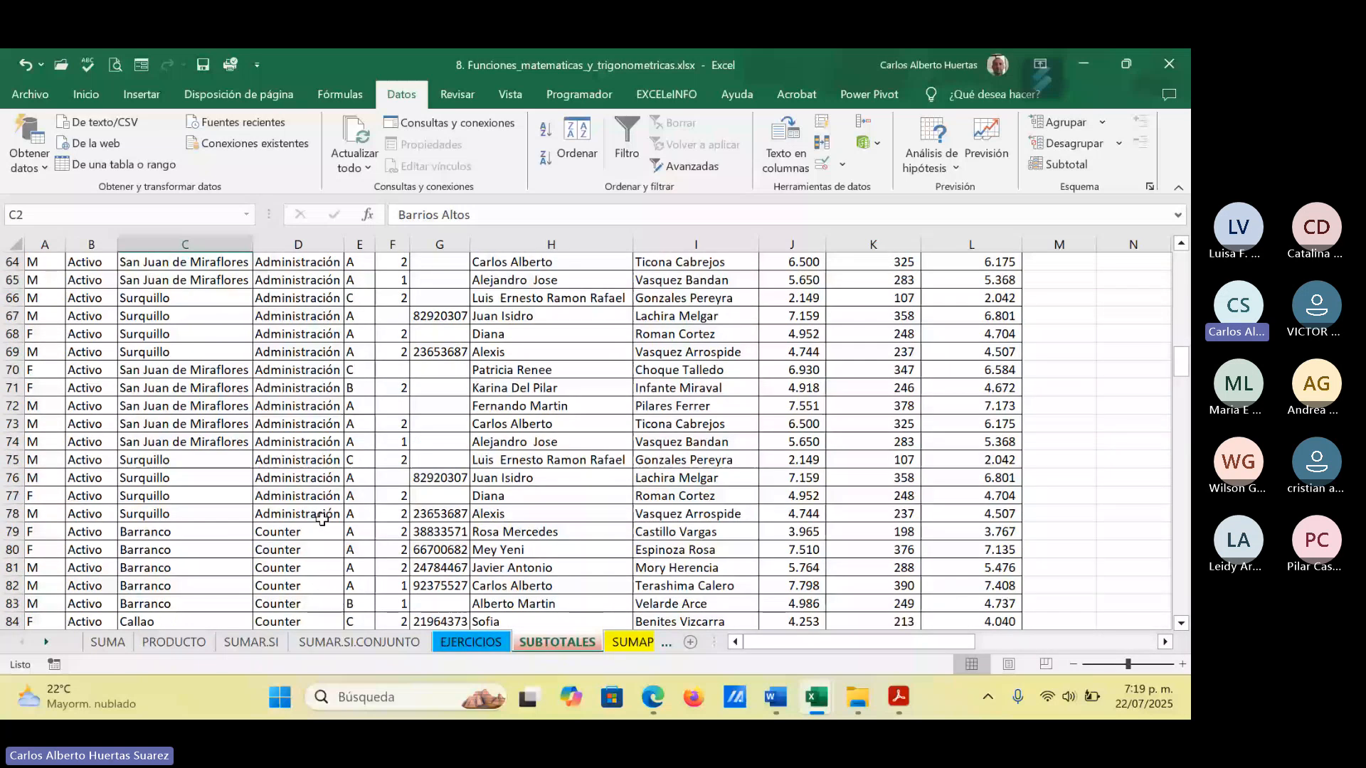
{"action": "scroll", "coordinate": [322, 520], "scroll_direction": "up", "scroll_amount": 20}
{"action": "scroll", "coordinate": [321, 491], "scroll_direction": "up", "scroll_amount": 1}
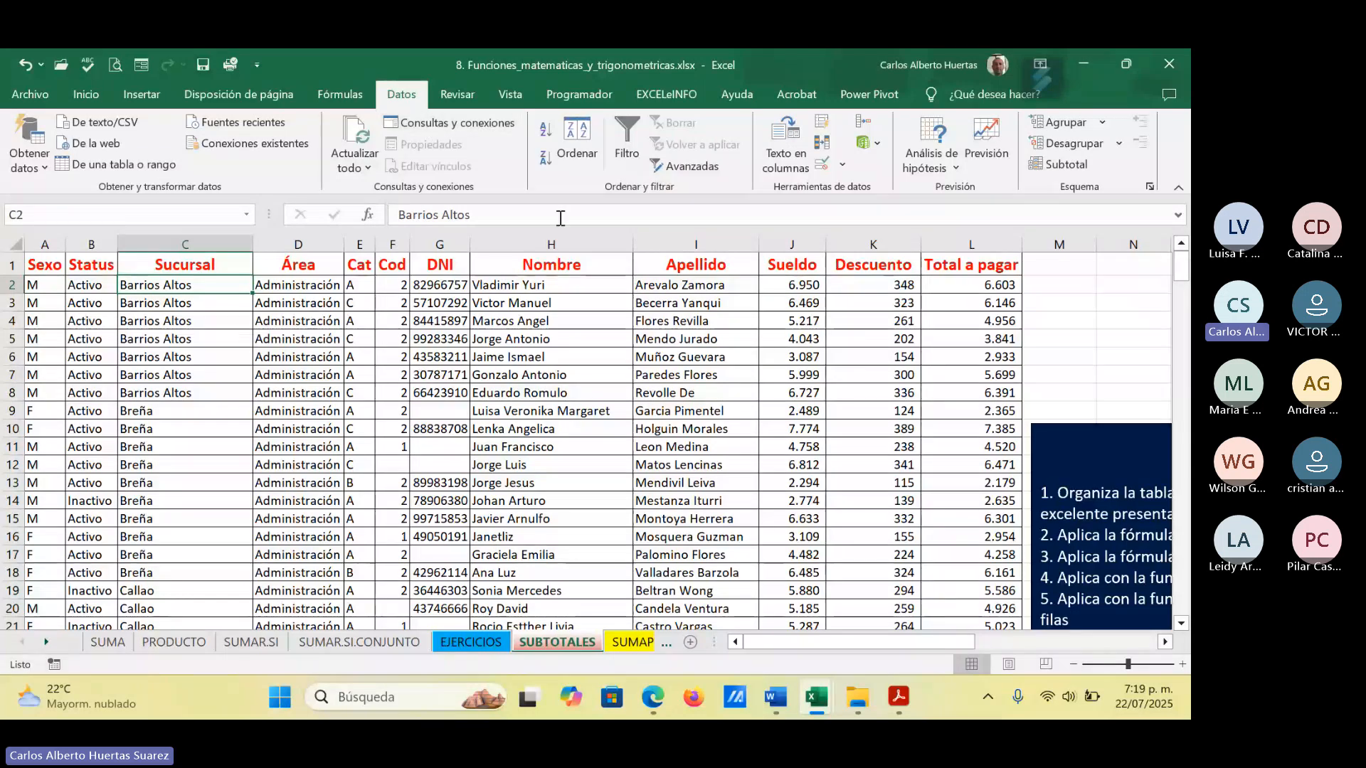
Step: Insert Suma subtotals of Sueldo for each change in Área and inspect the Sueldo formula in the Total Administración row
{"action": "left_click", "coordinate": [1065, 168]}
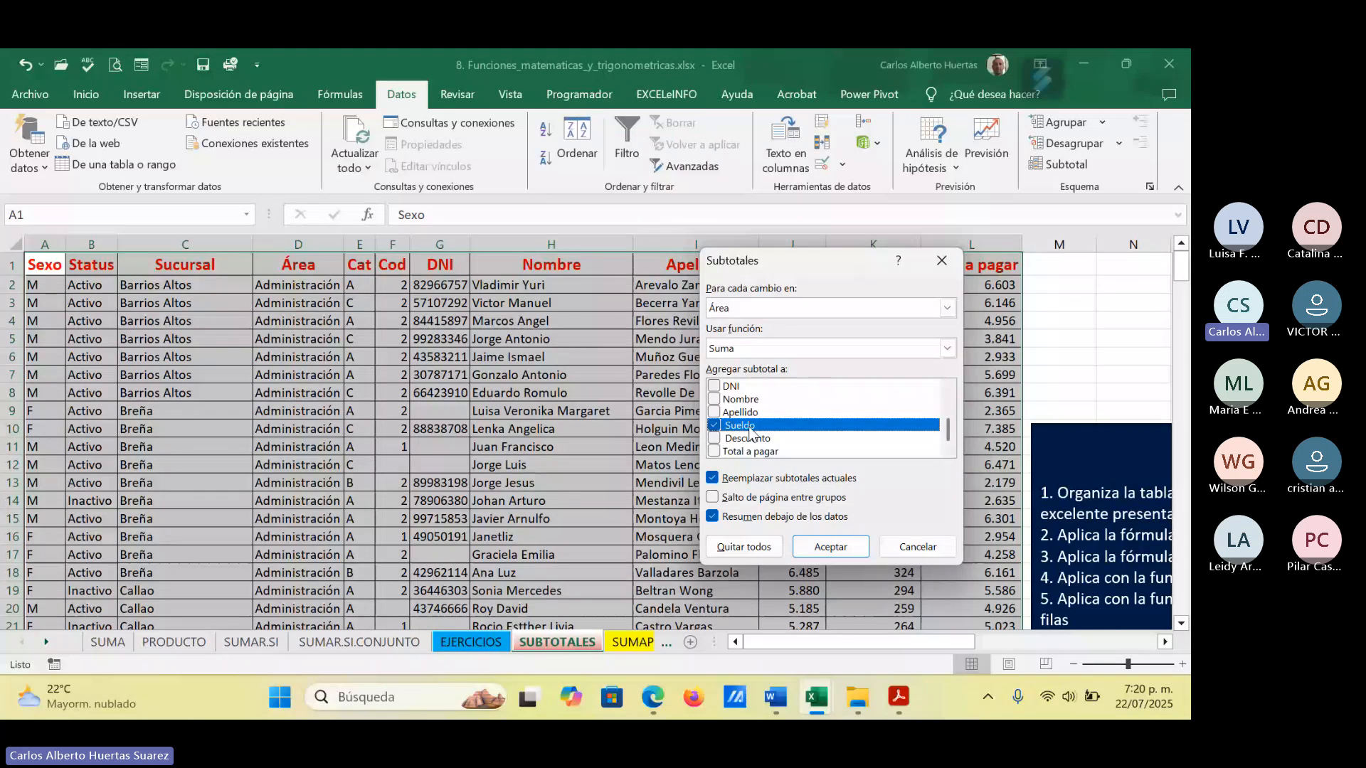
{"action": "left_click", "coordinate": [820, 555]}
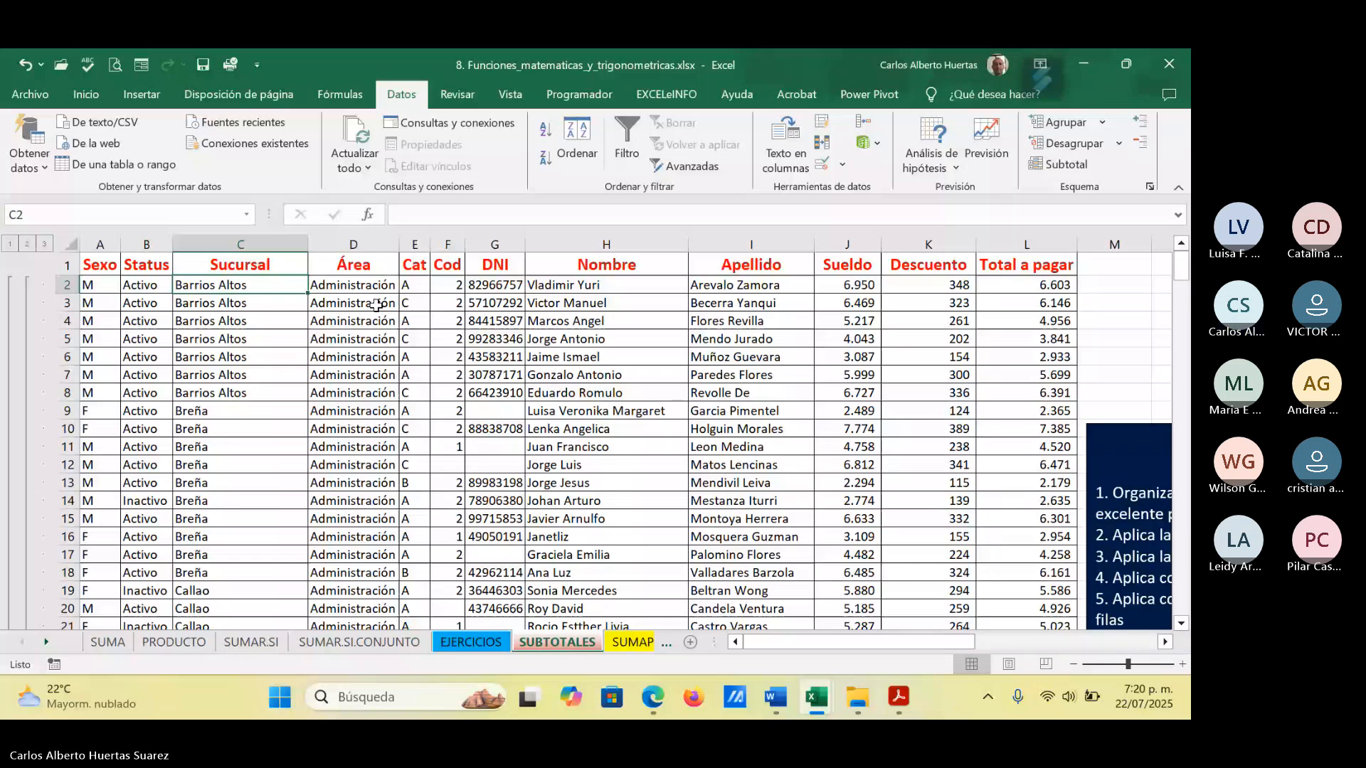
{"action": "scroll", "coordinate": [372, 321], "scroll_direction": "down", "scroll_amount": 7}
{"action": "scroll", "coordinate": [371, 322], "scroll_direction": "down", "scroll_amount": 16}
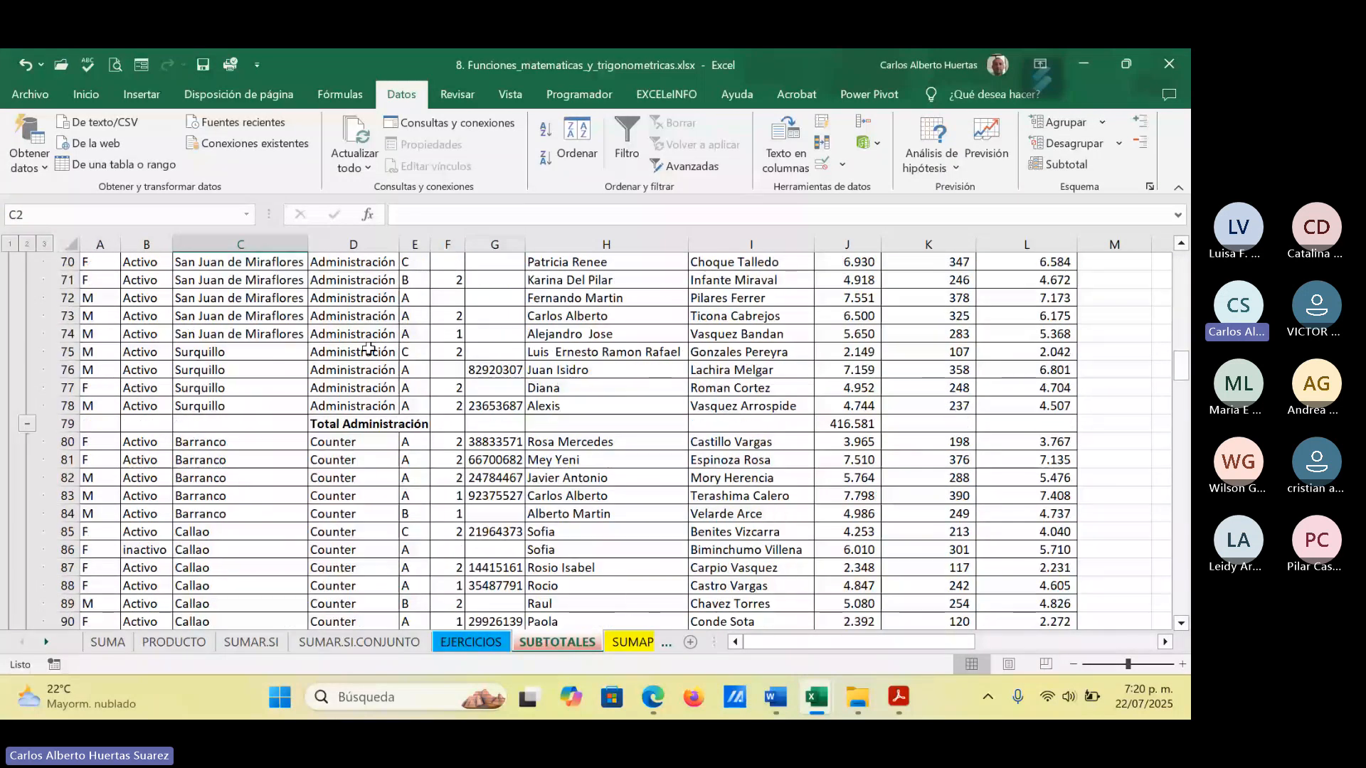
{"action": "left_click", "coordinate": [359, 424]}
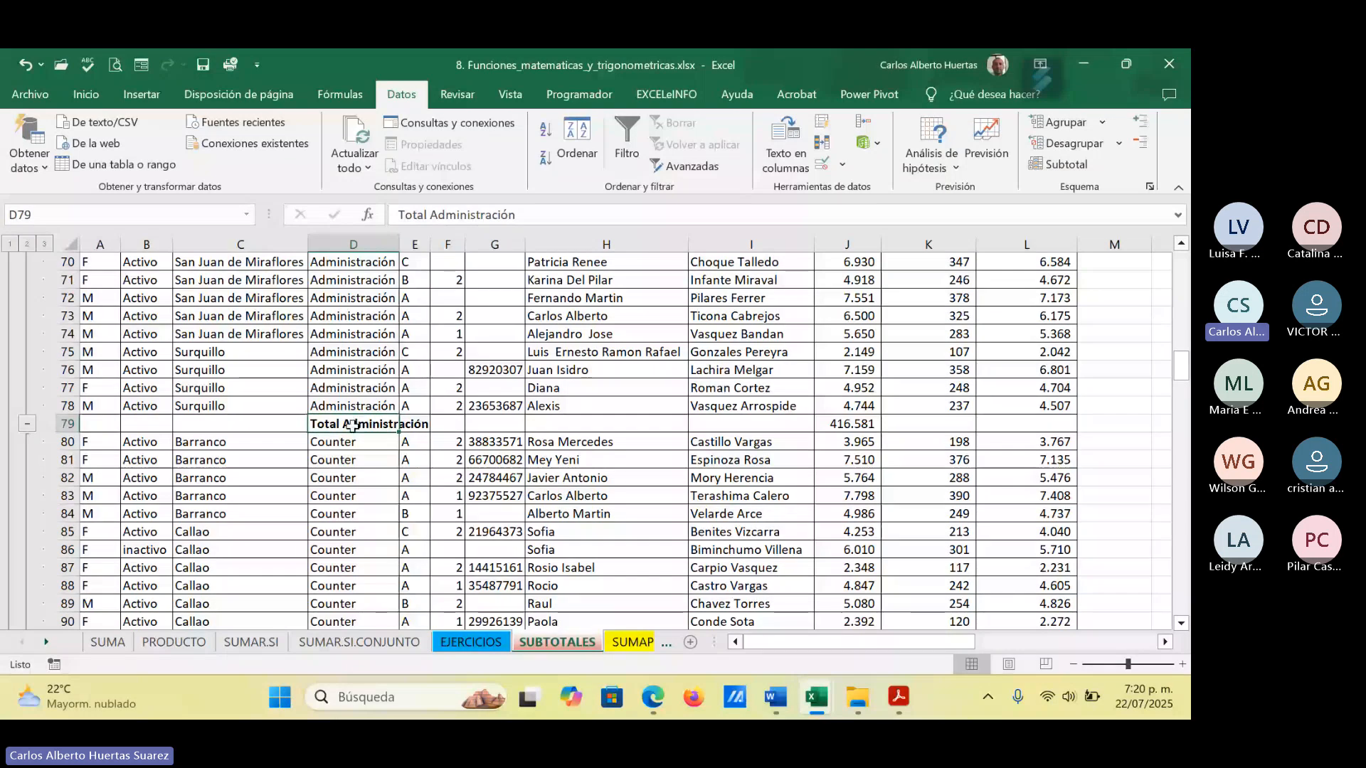
{"action": "left_click", "coordinate": [854, 425]}
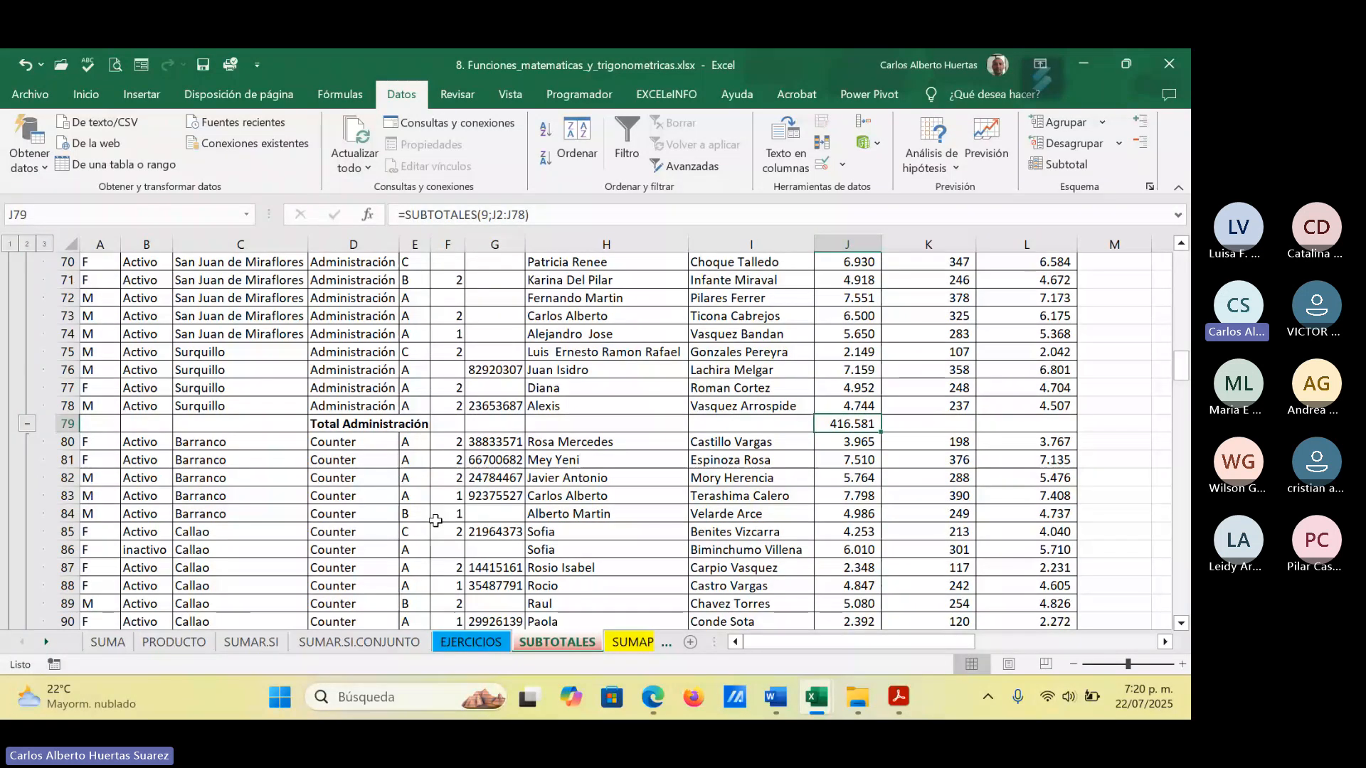
Step: Inspect the Sueldo subtotal formula in the Total Counter row
{"action": "scroll", "coordinate": [378, 481], "scroll_direction": "down", "scroll_amount": 3}
{"action": "scroll", "coordinate": [381, 484], "scroll_direction": "down", "scroll_amount": 11}
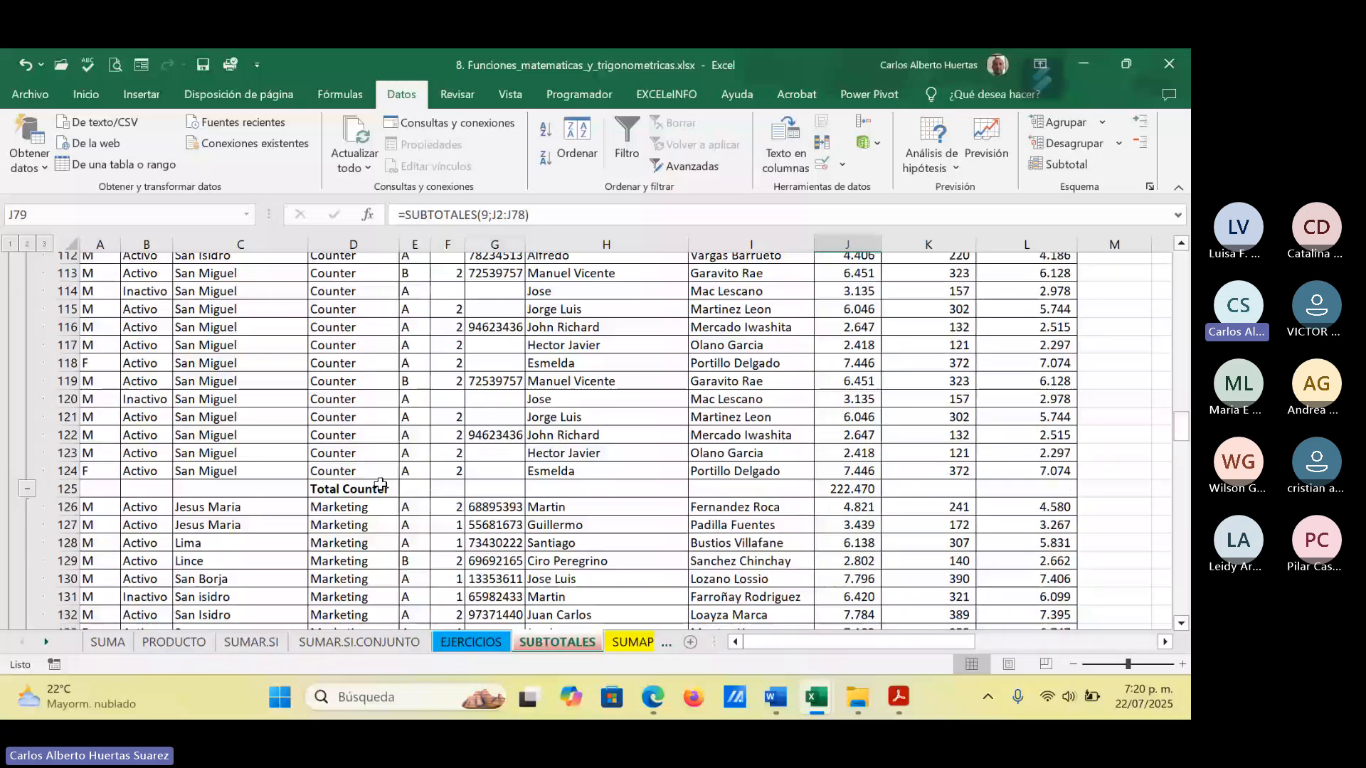
{"action": "scroll", "coordinate": [380, 484], "scroll_direction": "down", "scroll_amount": 2}
{"action": "left_click", "coordinate": [844, 391]}
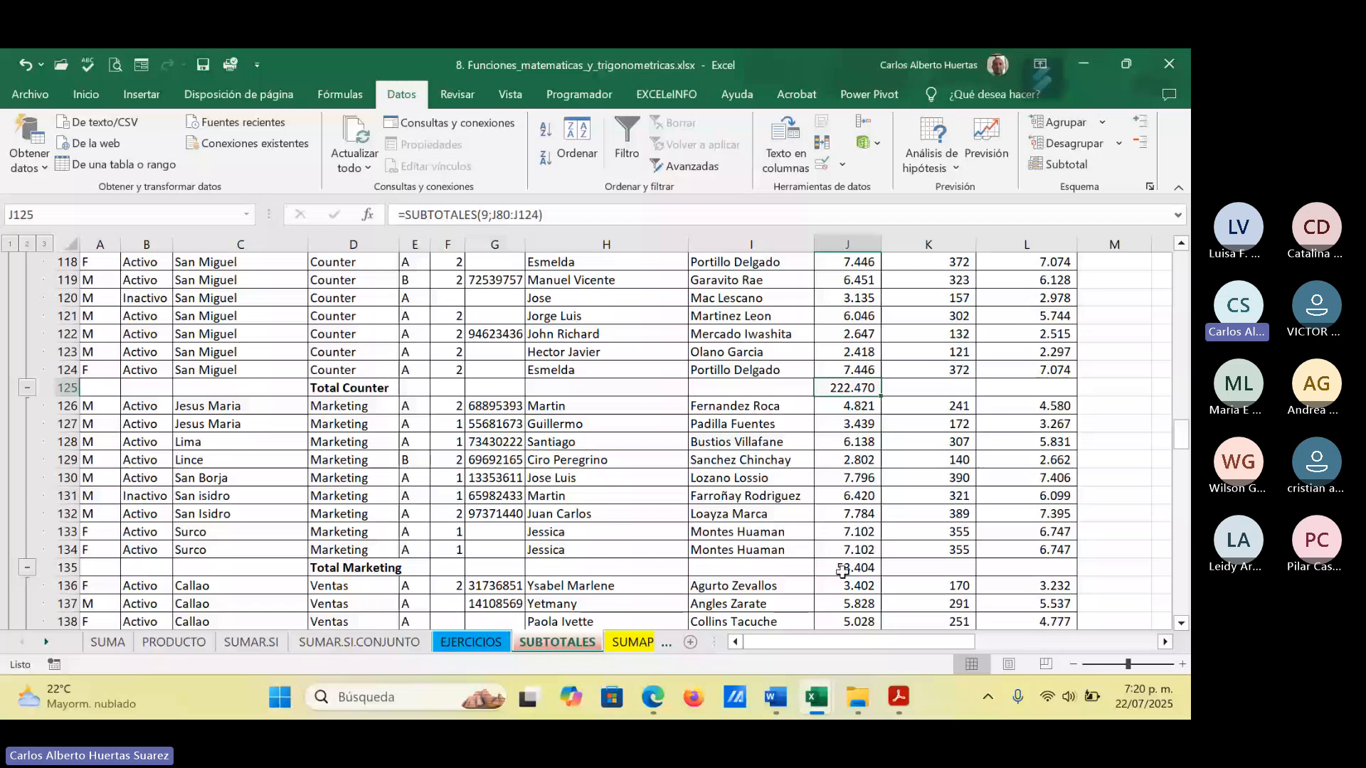
Step: Autofit the width of the Sueldo column so the TOTALES and Total general amounts fit
{"action": "scroll", "coordinate": [479, 497], "scroll_direction": "down", "scroll_amount": 18}
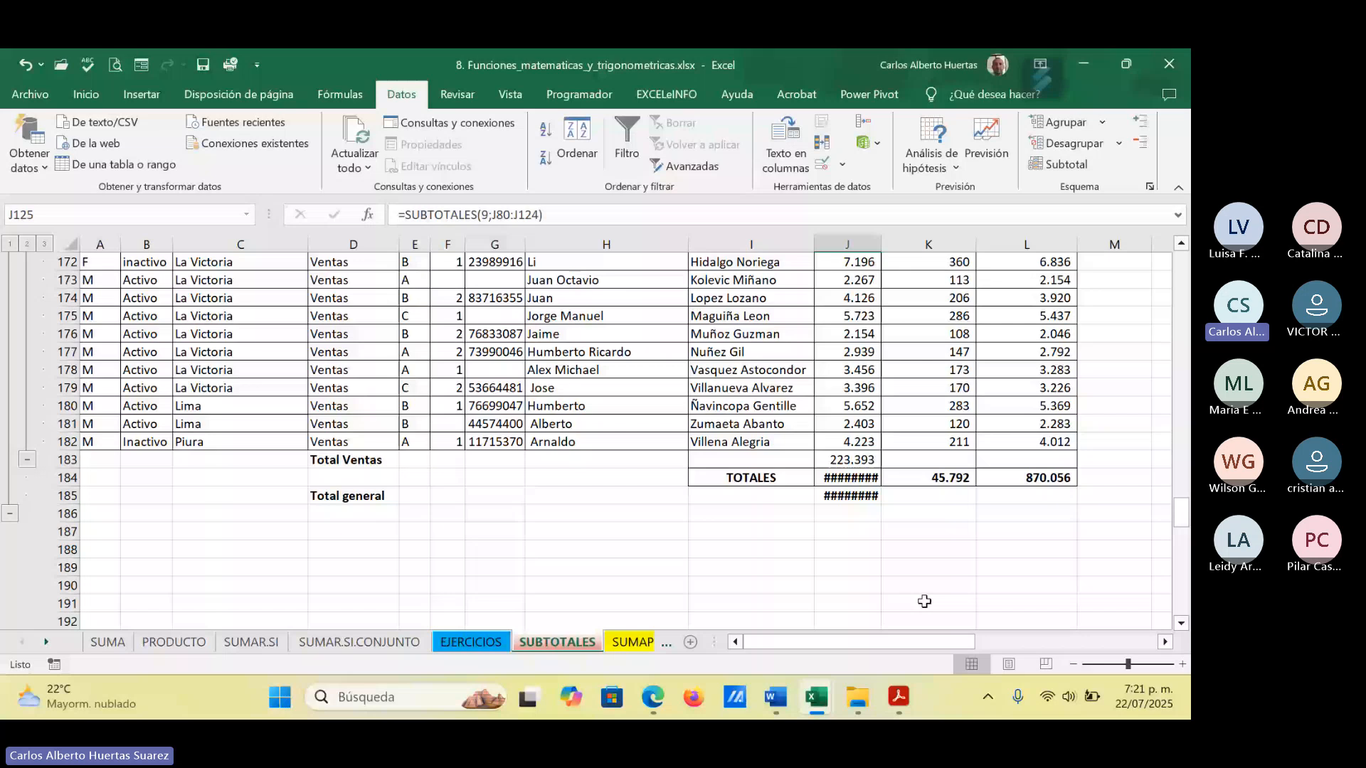
{"action": "double_click", "coordinate": [880, 242]}
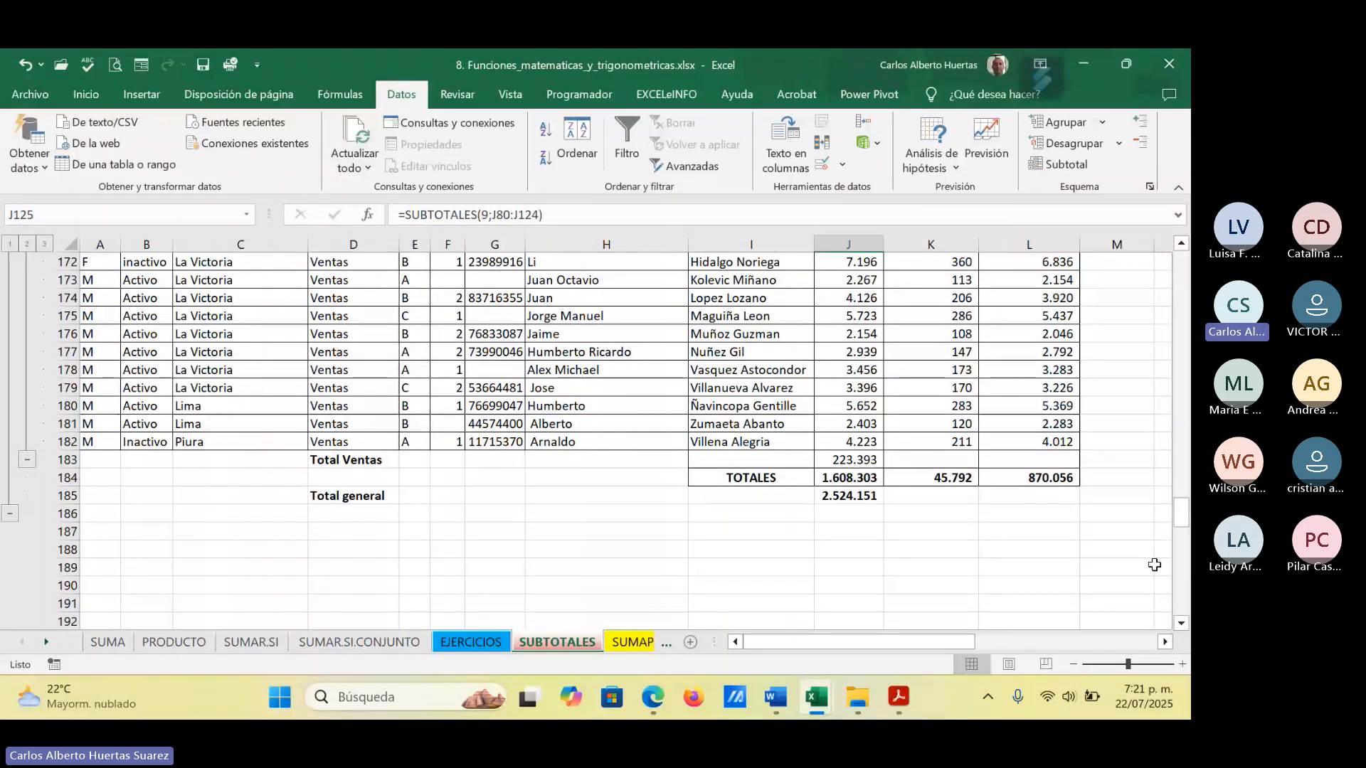
Step: Collapse the subtotal outline to level 1 and look over the sheet below the header row
{"action": "left_click_drag", "start_coordinate": [1181, 513], "coordinate": [1159, 264]}
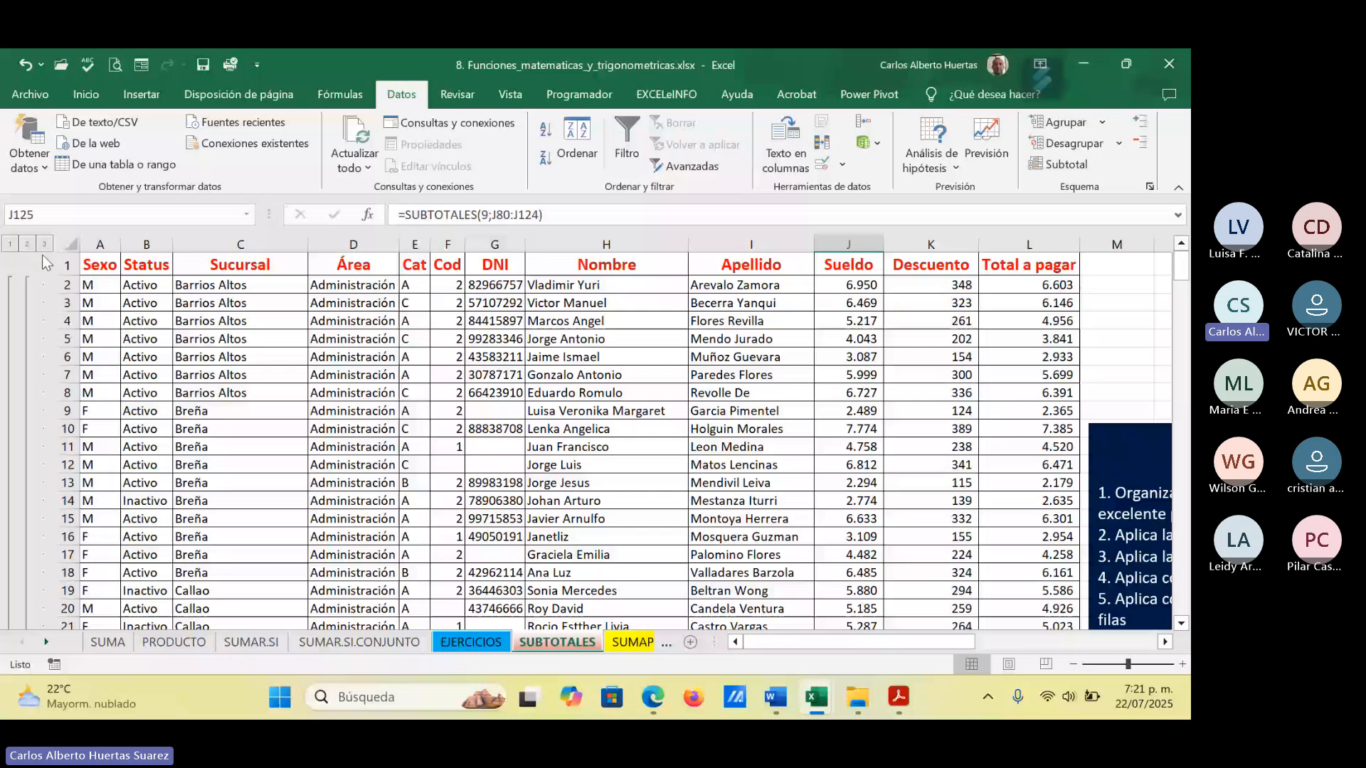
{"action": "scroll", "coordinate": [21, 448], "scroll_direction": "down", "scroll_amount": 20}
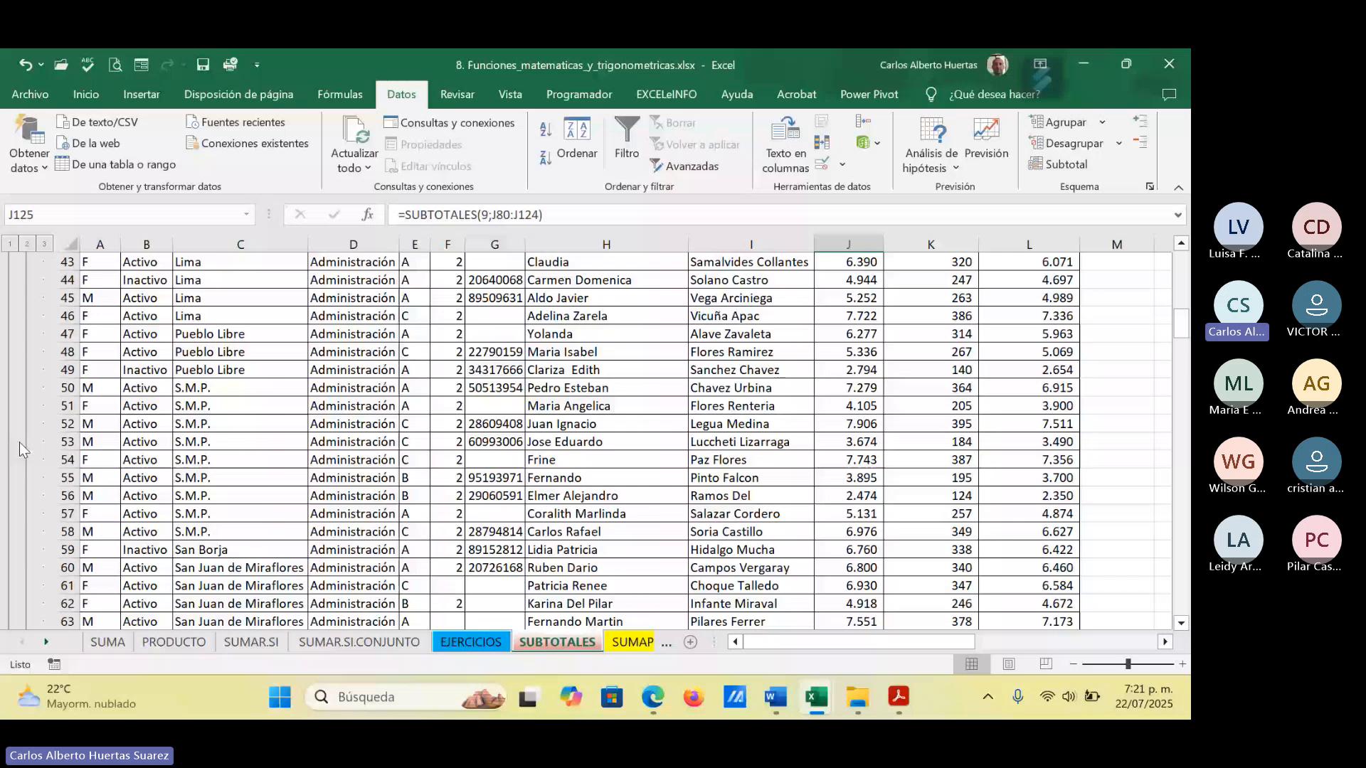
{"action": "scroll", "coordinate": [36, 285], "scroll_direction": "up", "scroll_amount": 20}
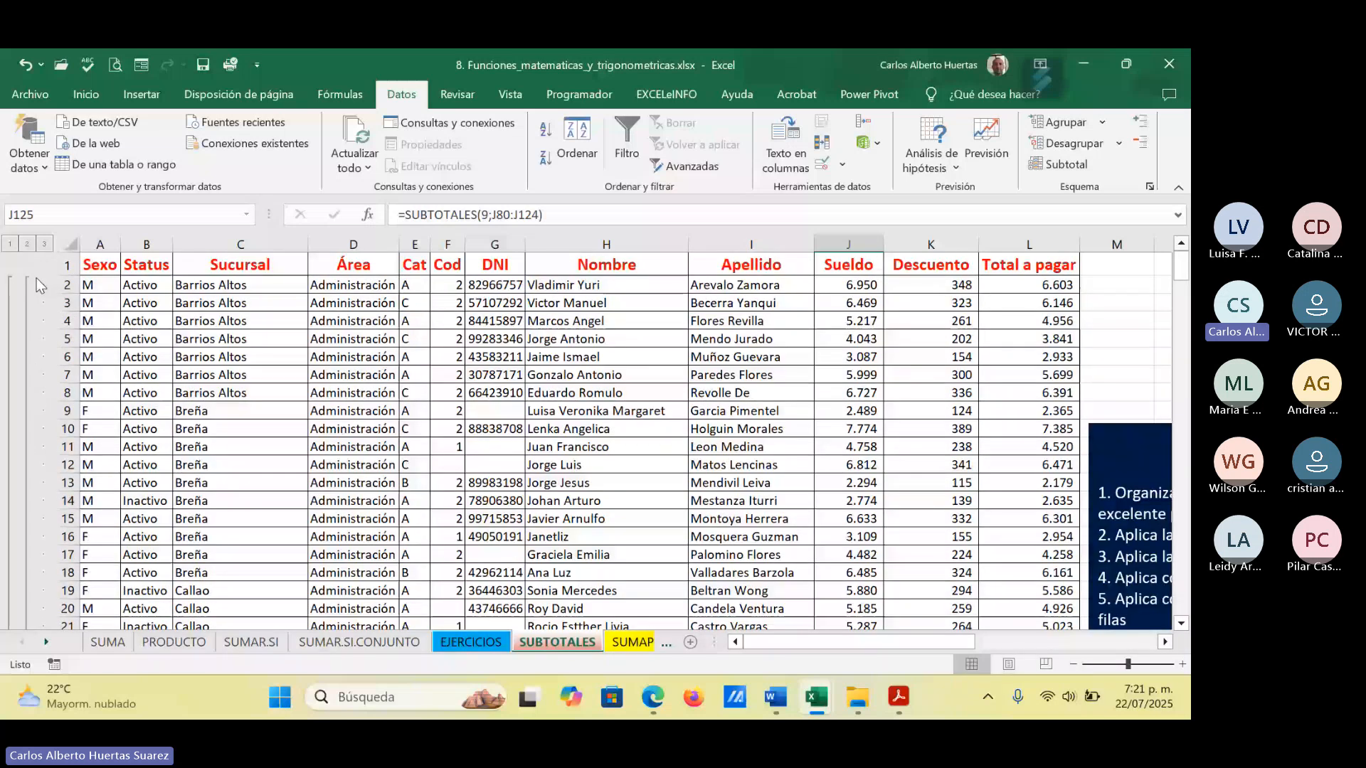
{"action": "left_click", "coordinate": [10, 245]}
{"action": "scroll", "coordinate": [827, 460], "scroll_direction": "down", "scroll_amount": 5}
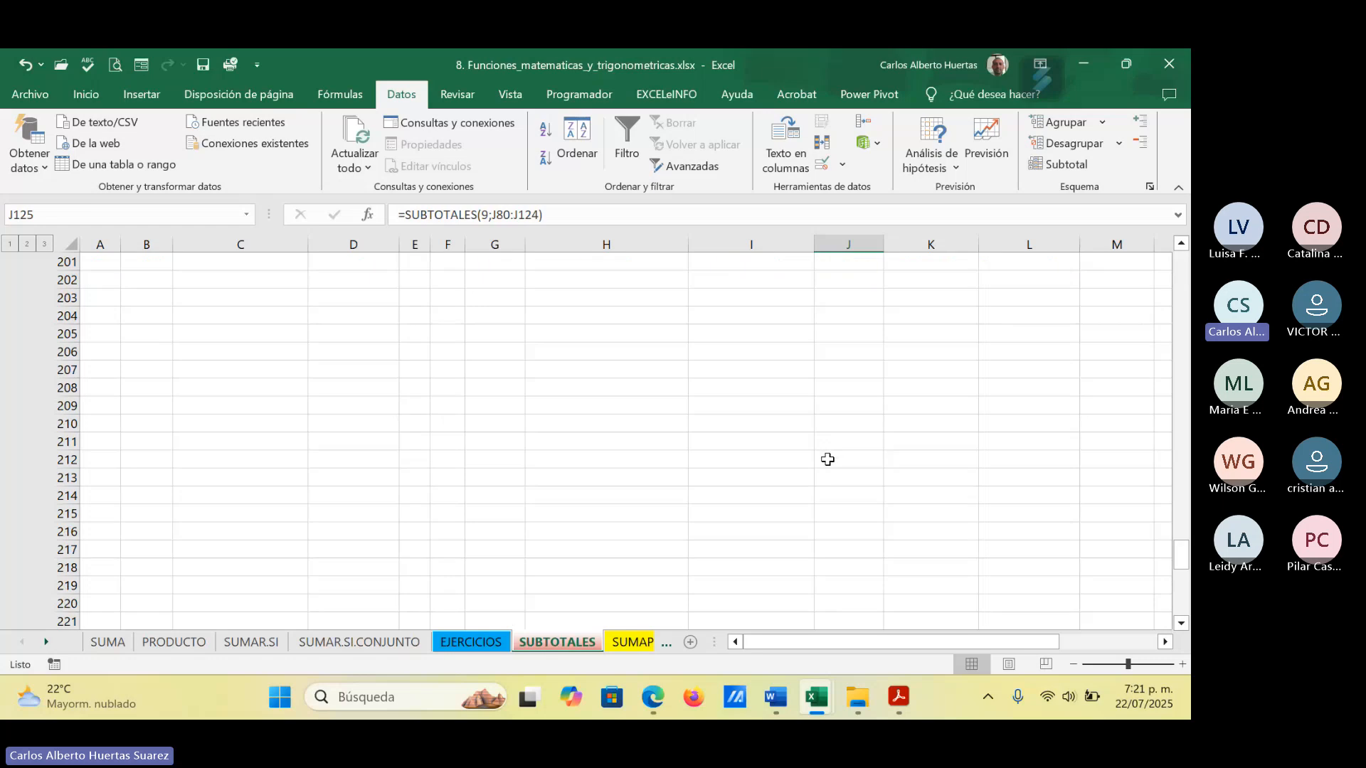
{"action": "scroll", "coordinate": [827, 460], "scroll_direction": "down", "scroll_amount": 20}
{"action": "scroll", "coordinate": [822, 457], "scroll_direction": "up", "scroll_amount": 14}
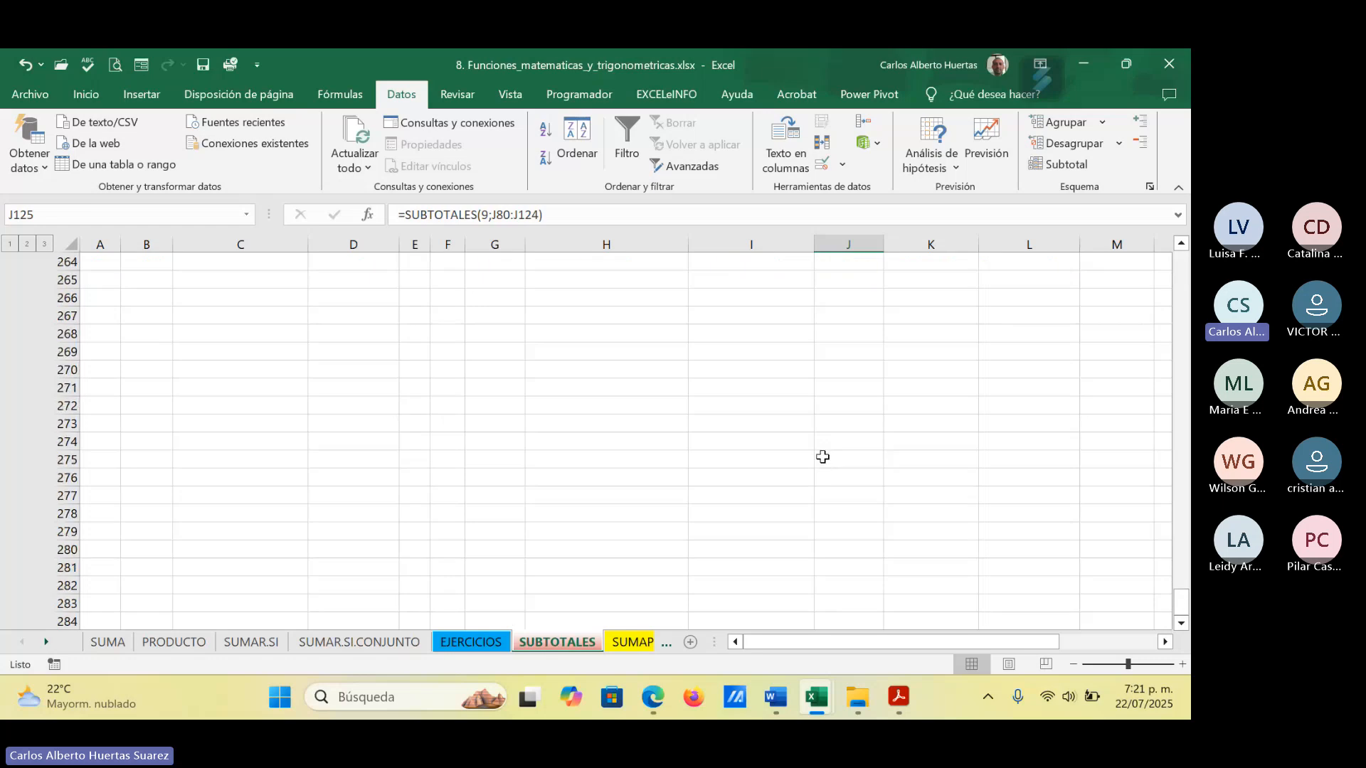
{"action": "scroll", "coordinate": [823, 457], "scroll_direction": "up", "scroll_amount": 12}
{"action": "scroll", "coordinate": [818, 397], "scroll_direction": "up", "scroll_amount": 13}
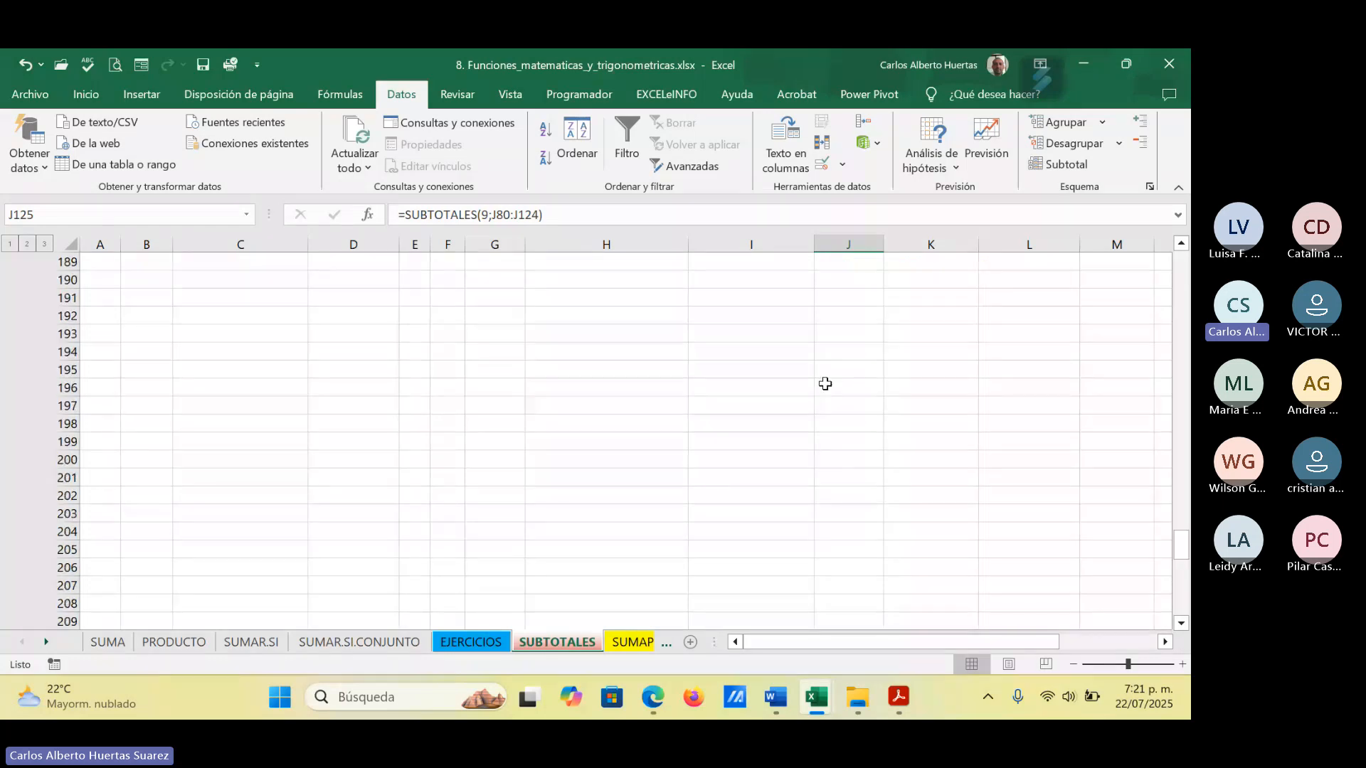
{"action": "scroll", "coordinate": [825, 384], "scroll_direction": "up", "scroll_amount": 1}
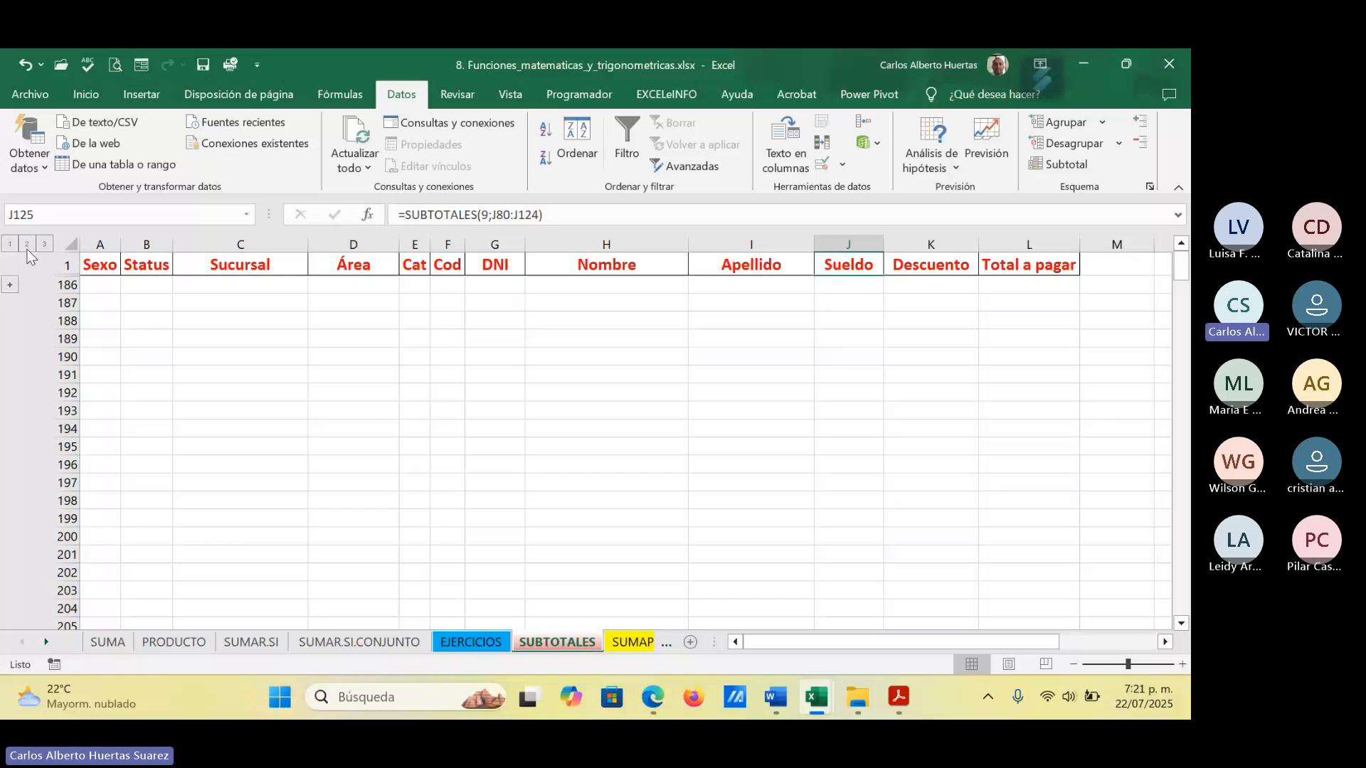
Step: Show only the subtotal rows, check the sum of their Sueldo values with and without TOTALES, and inspect the Total general formula
{"action": "left_click", "coordinate": [10, 285]}
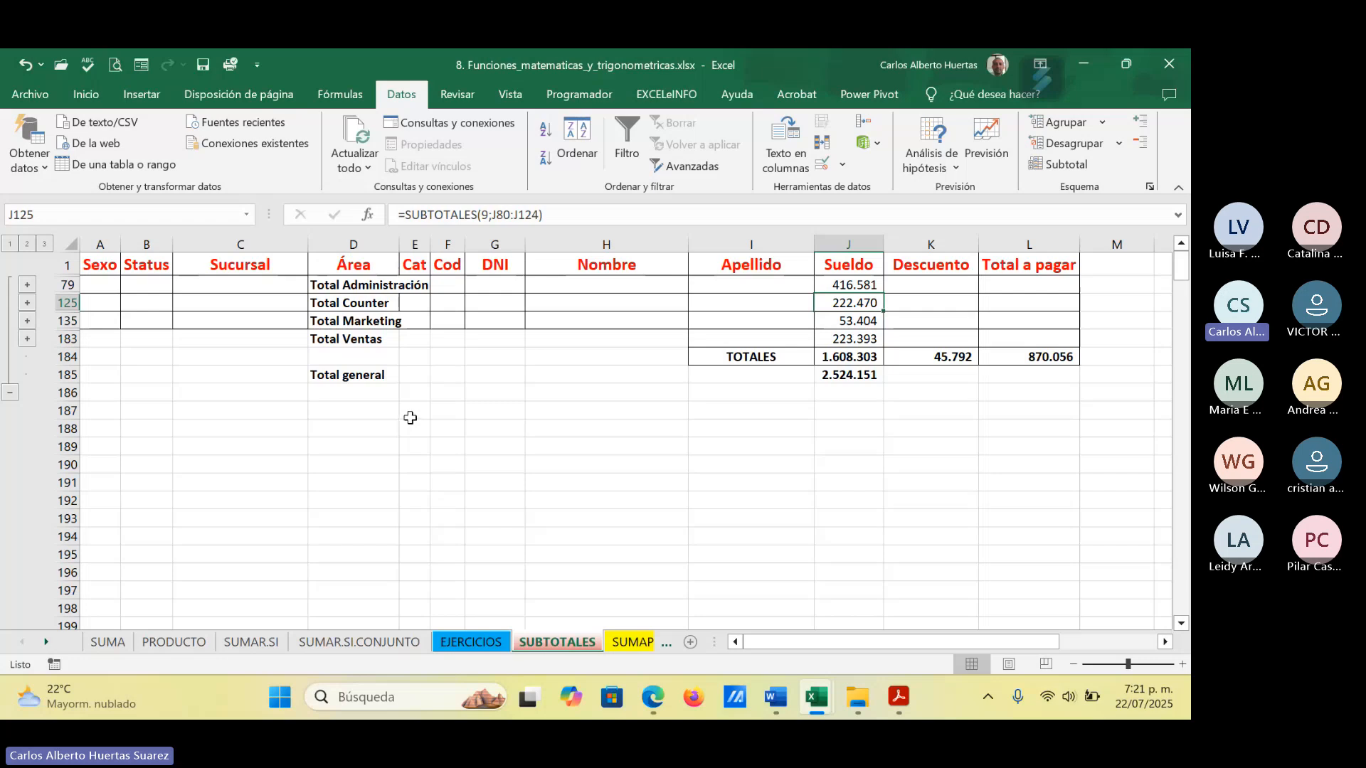
{"action": "left_click_drag", "start_coordinate": [850, 285], "coordinate": [834, 334]}
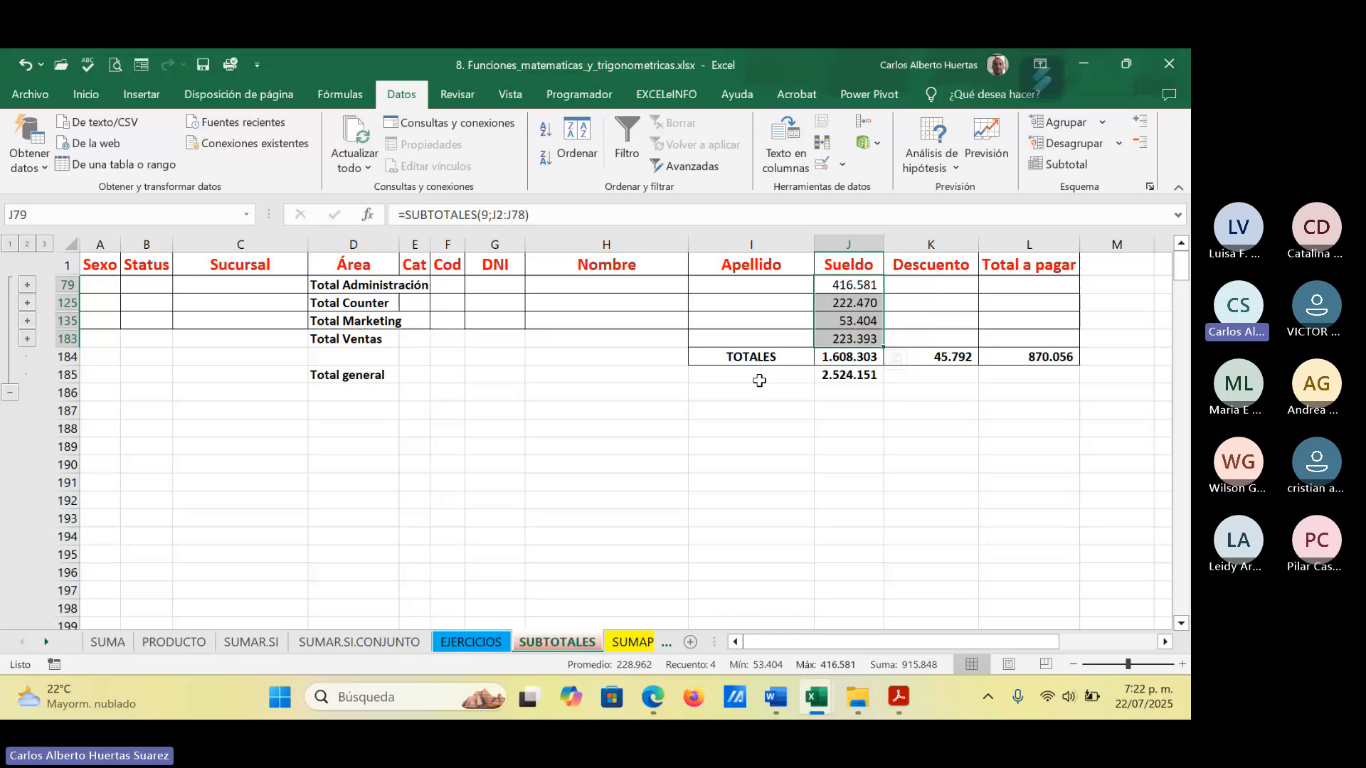
{"action": "left_click_drag", "start_coordinate": [848, 284], "coordinate": [848, 356]}
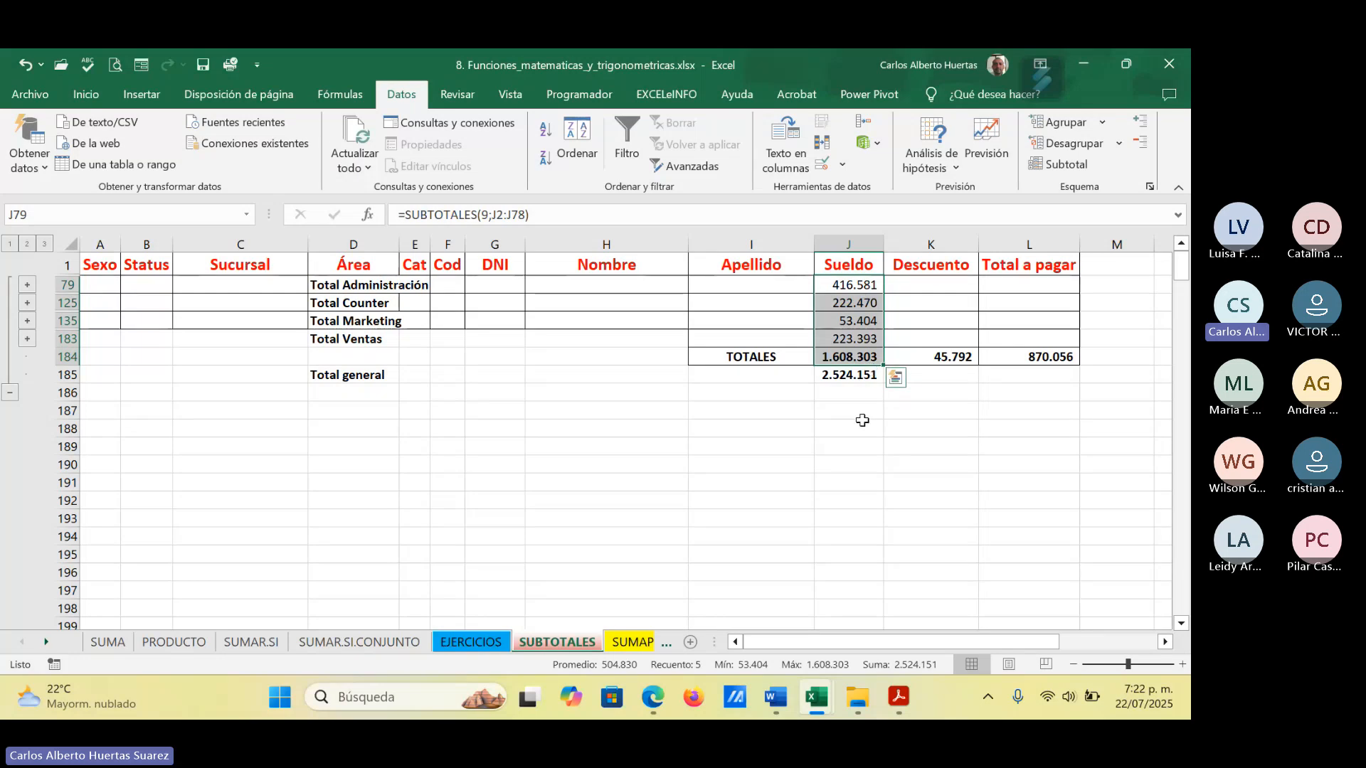
{"action": "left_click", "coordinate": [848, 377]}
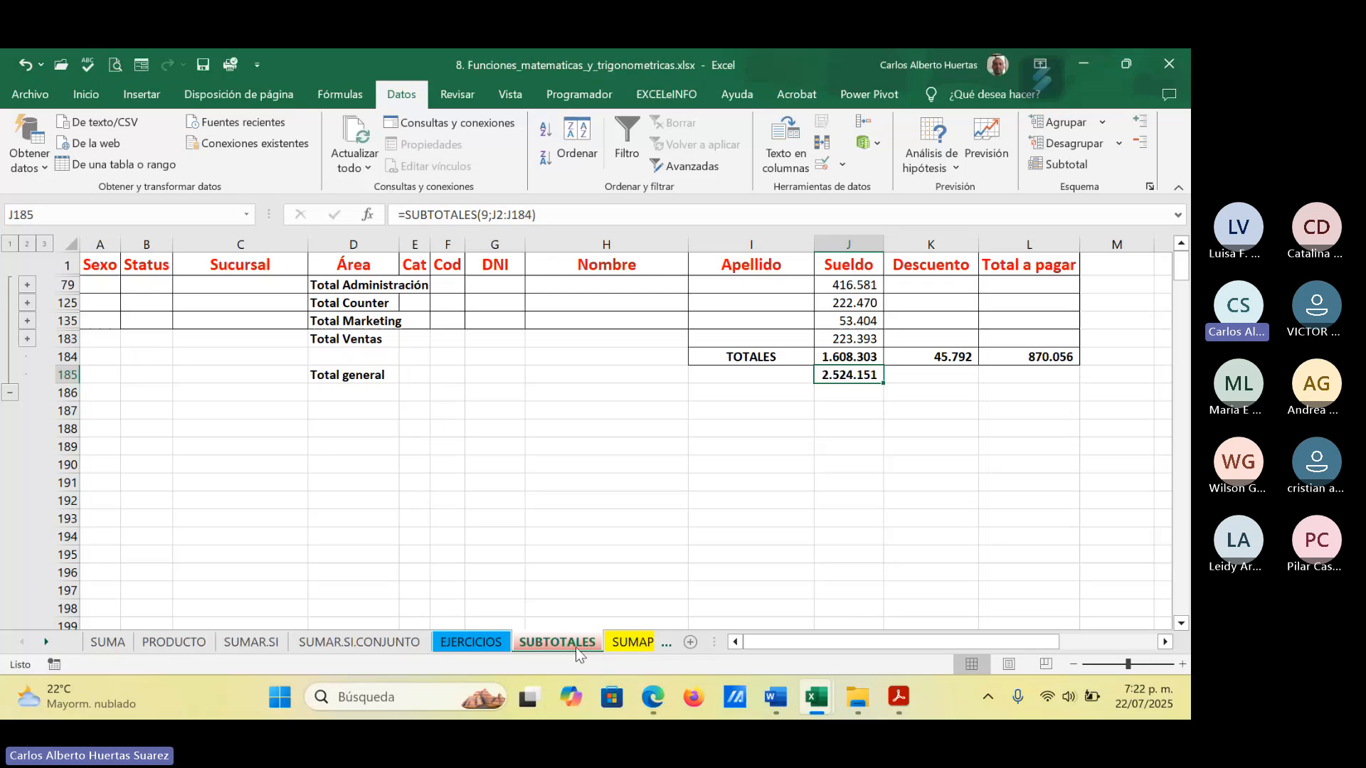
Step: Expand the detail rows of the Ventas, Counter and Administración groups
{"action": "left_click", "coordinate": [27, 340]}
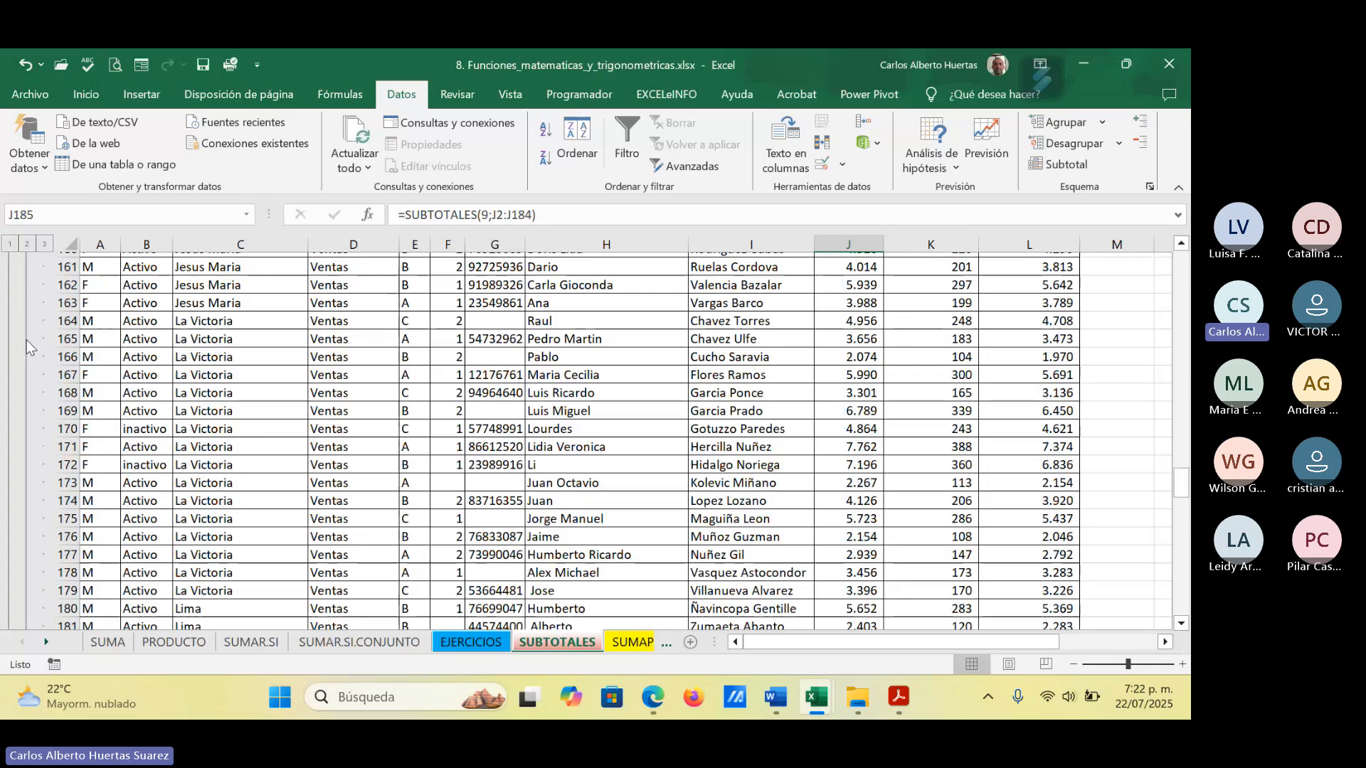
{"action": "scroll", "coordinate": [73, 382], "scroll_direction": "up", "scroll_amount": 8}
{"action": "scroll", "coordinate": [73, 382], "scroll_direction": "up", "scroll_amount": 2}
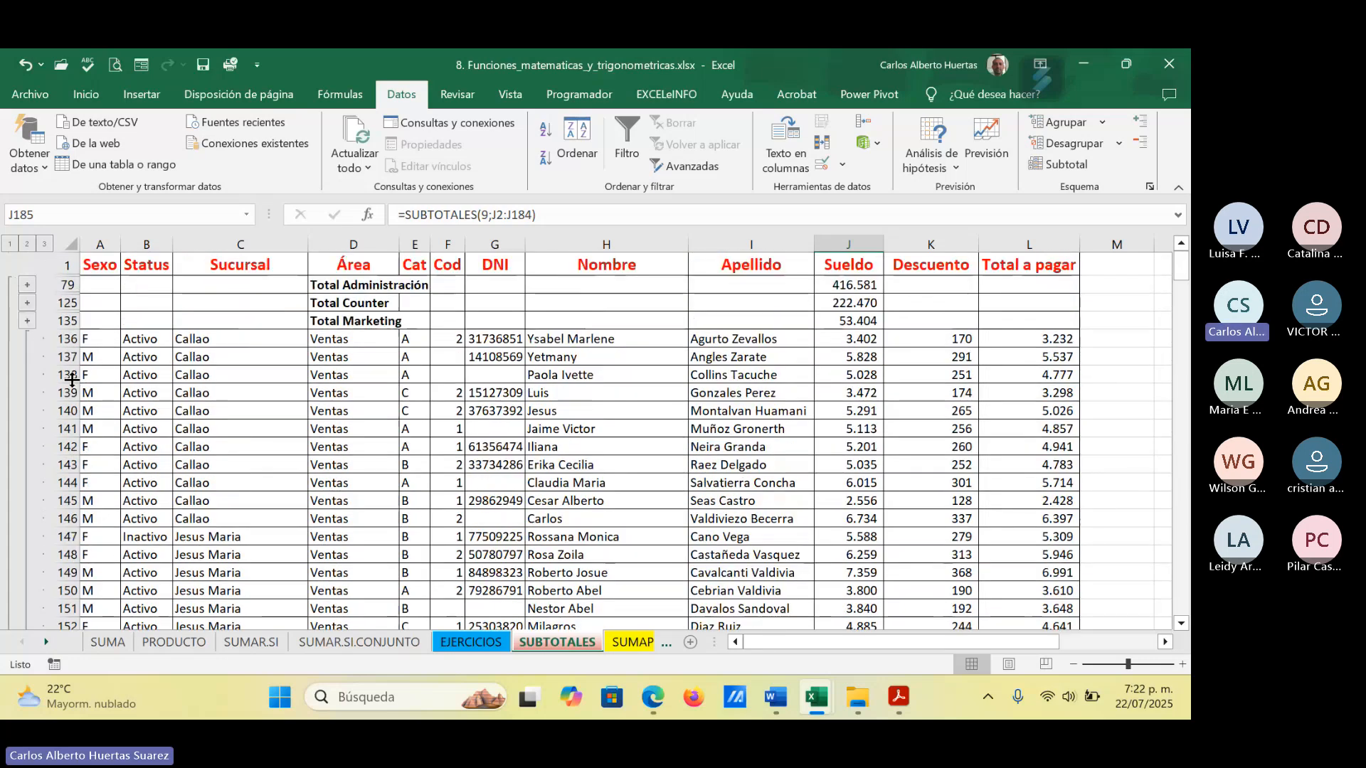
{"action": "left_click", "coordinate": [27, 303]}
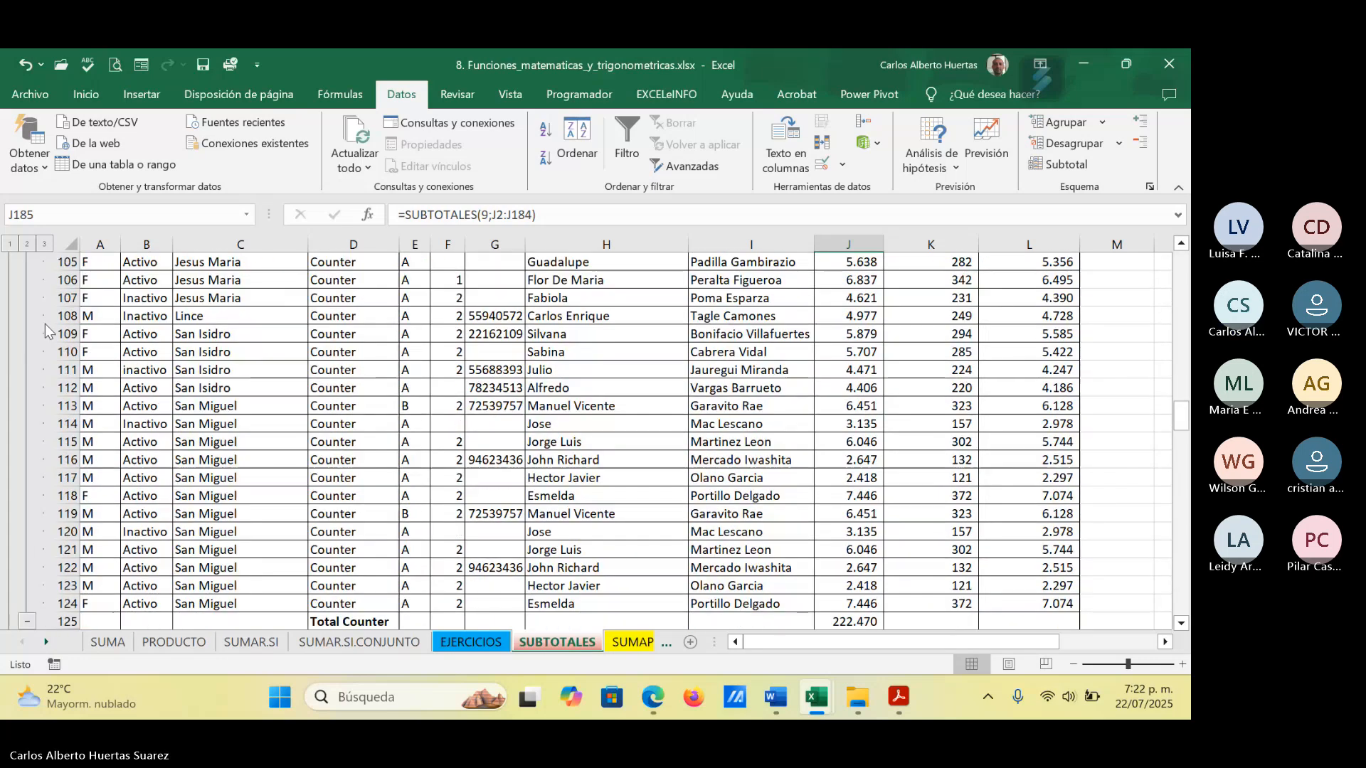
{"action": "scroll", "coordinate": [32, 298], "scroll_direction": "up", "scroll_amount": 9}
{"action": "left_click", "coordinate": [27, 285]}
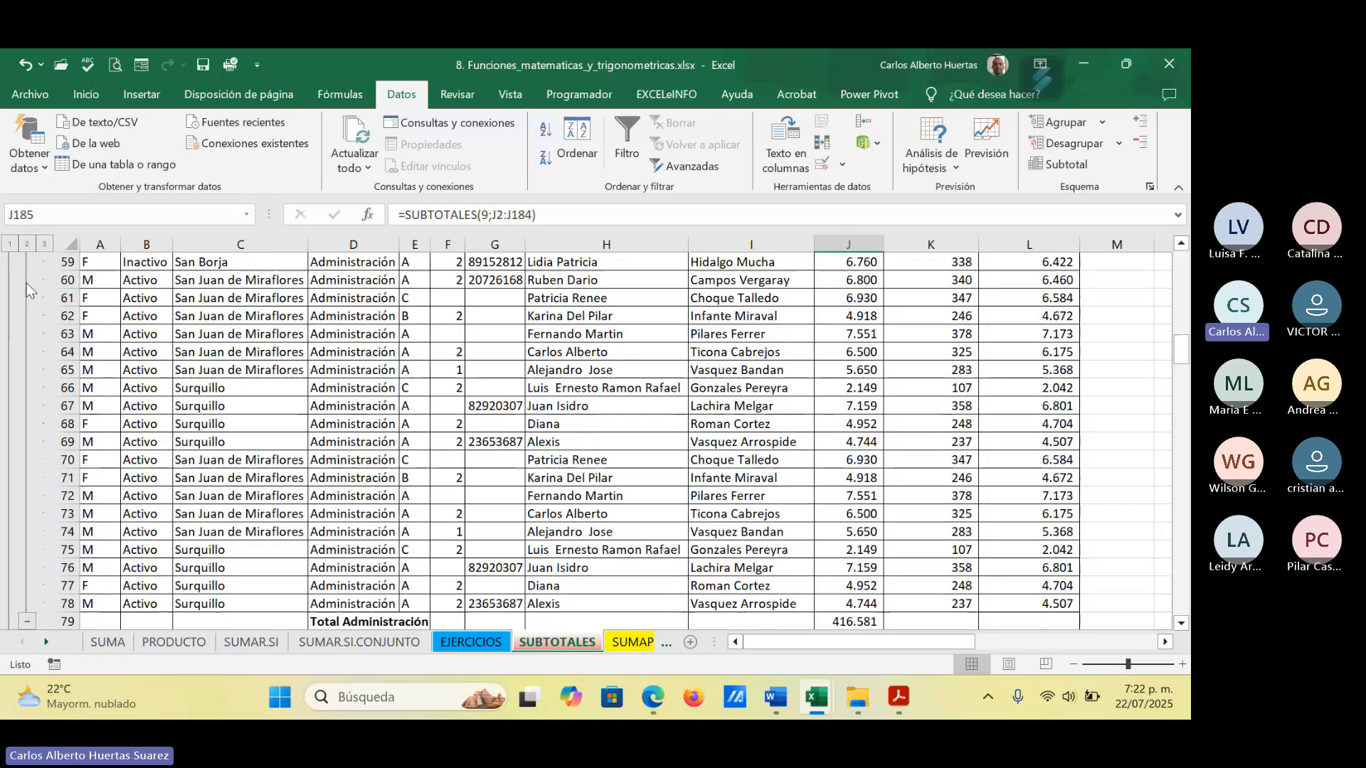
{"action": "scroll", "coordinate": [791, 368], "scroll_direction": "up", "scroll_amount": 3}
{"action": "scroll", "coordinate": [791, 368], "scroll_direction": "up", "scroll_amount": 13}
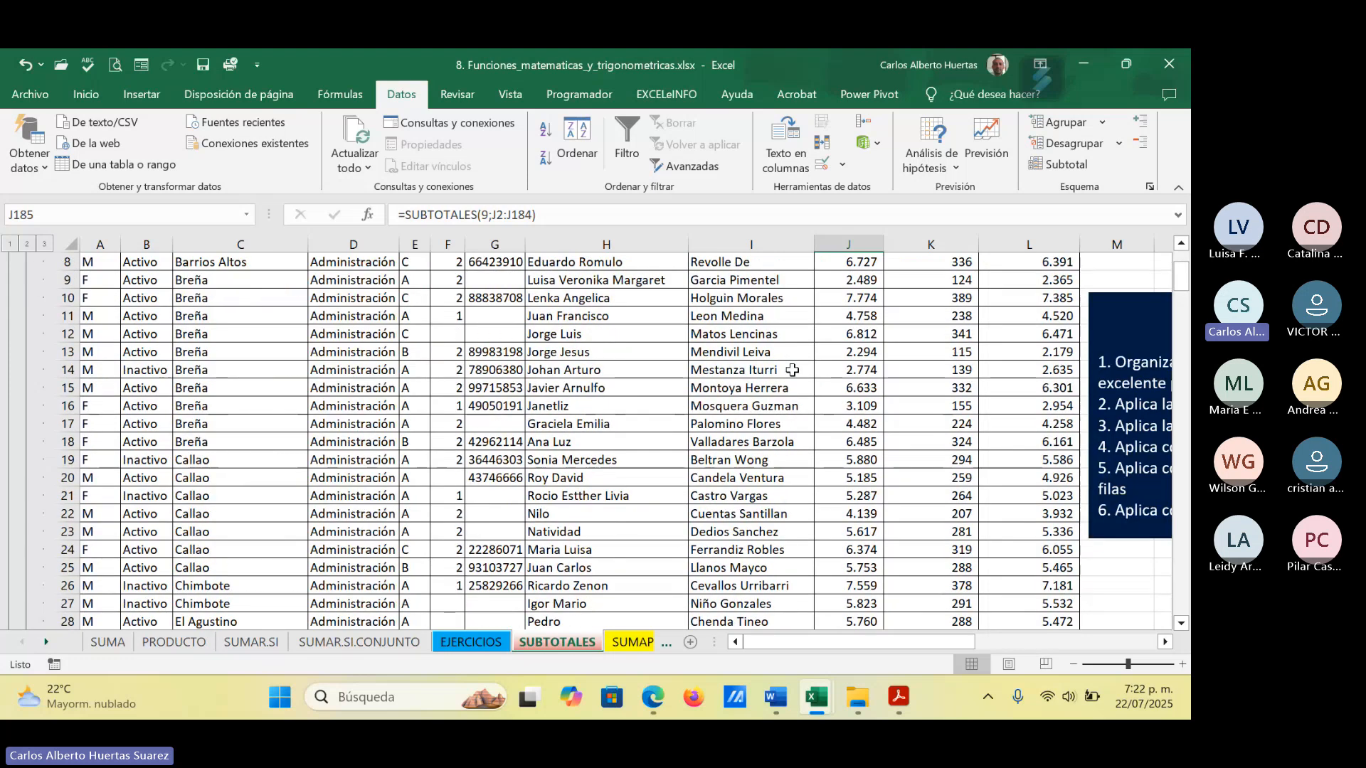
{"action": "scroll", "coordinate": [792, 370], "scroll_direction": "up", "scroll_amount": 3}
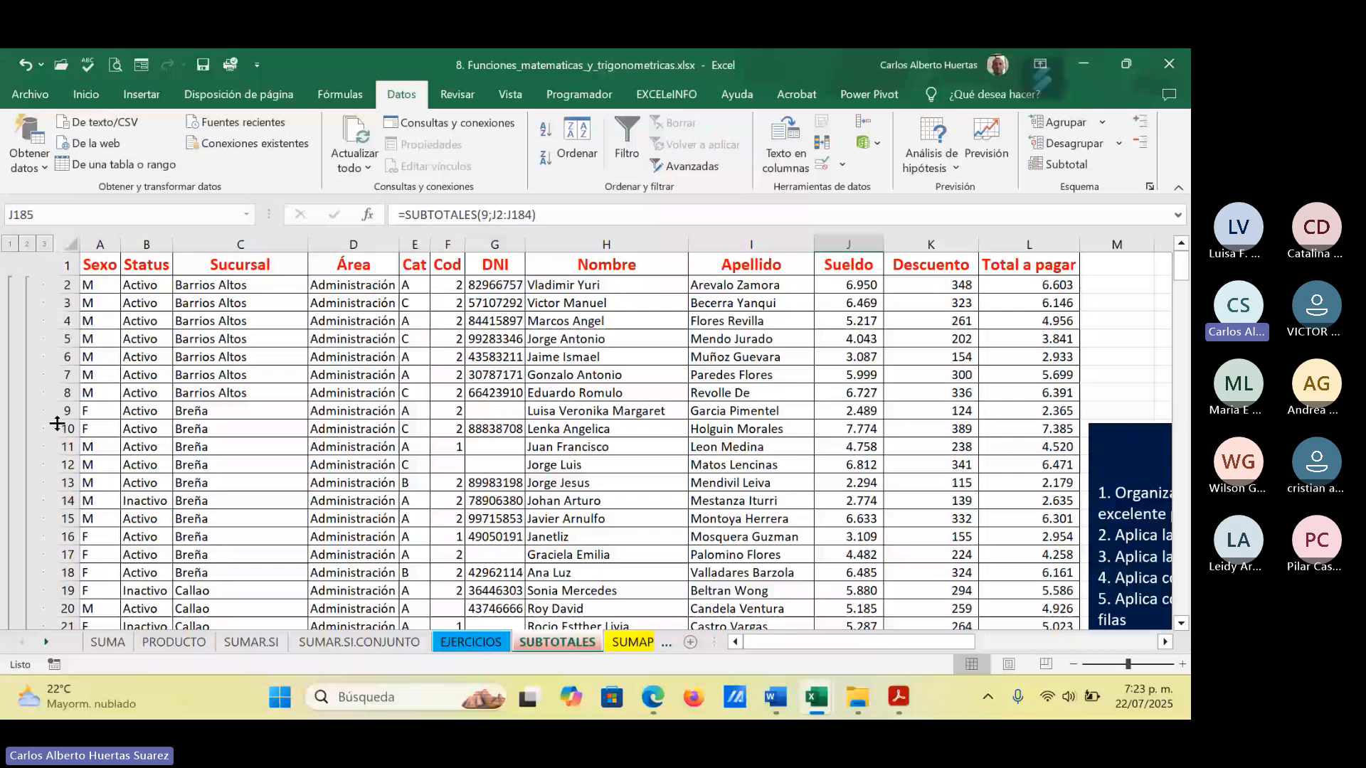
Step: Examine the Sucursal entries of the Administración group down to the Total Administración row
{"action": "scroll", "coordinate": [244, 399], "scroll_direction": "down", "scroll_amount": 2}
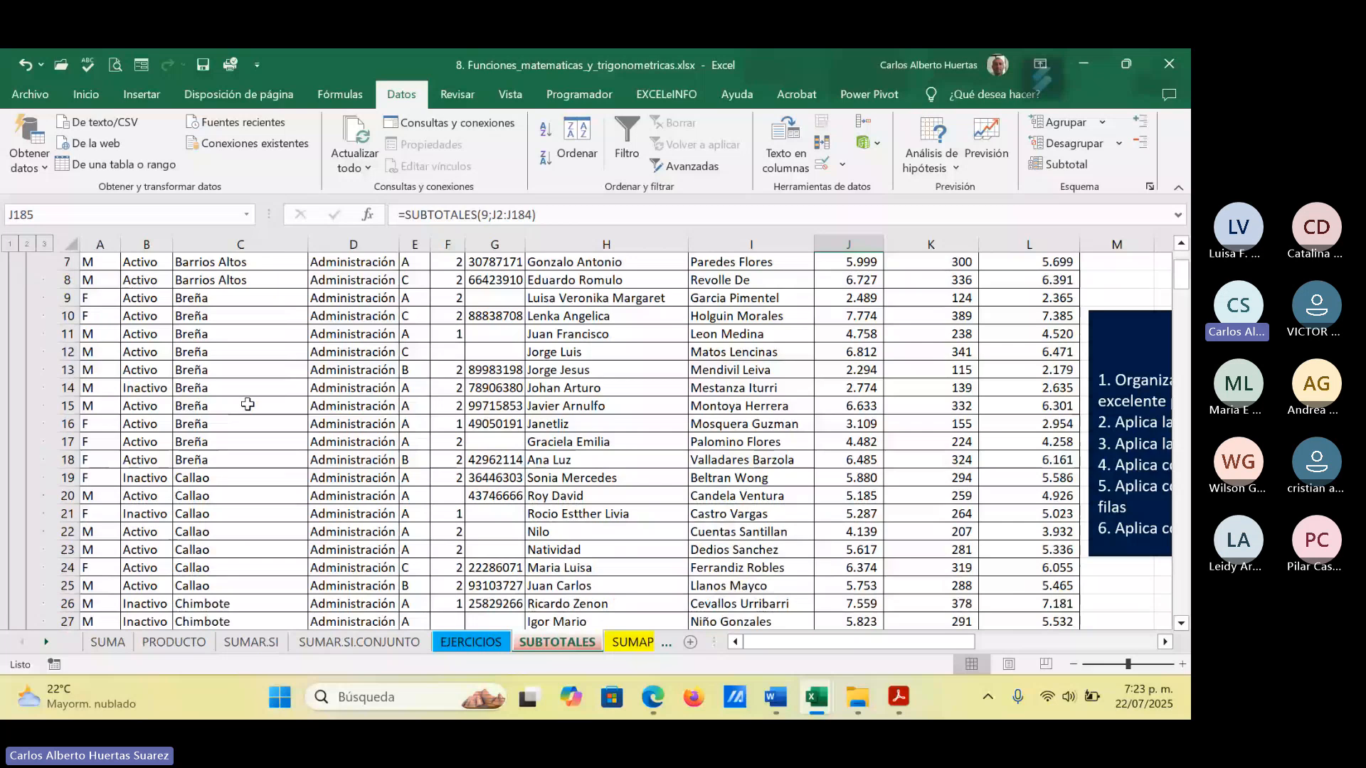
{"action": "scroll", "coordinate": [247, 404], "scroll_direction": "down", "scroll_amount": 2}
{"action": "scroll", "coordinate": [244, 413], "scroll_direction": "down", "scroll_amount": 3}
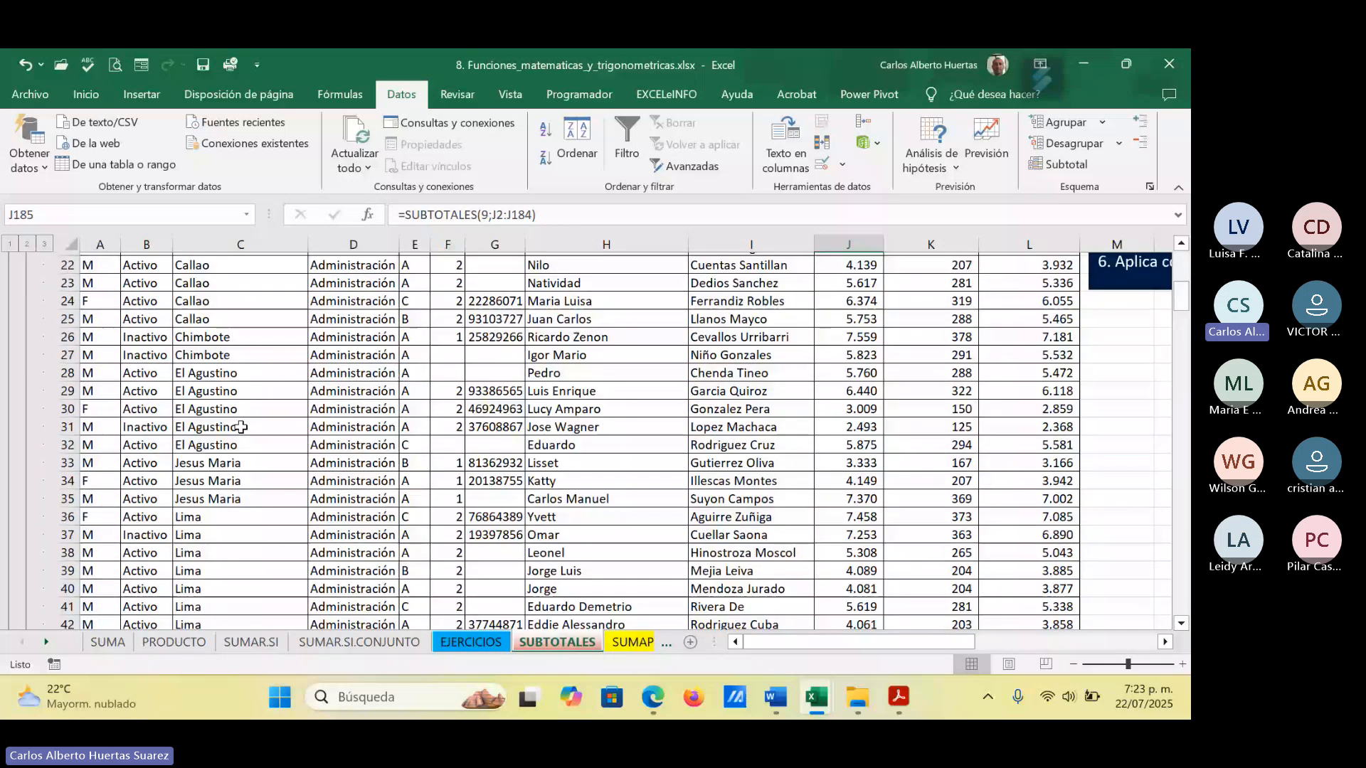
{"action": "scroll", "coordinate": [265, 515], "scroll_direction": "down", "scroll_amount": 8}
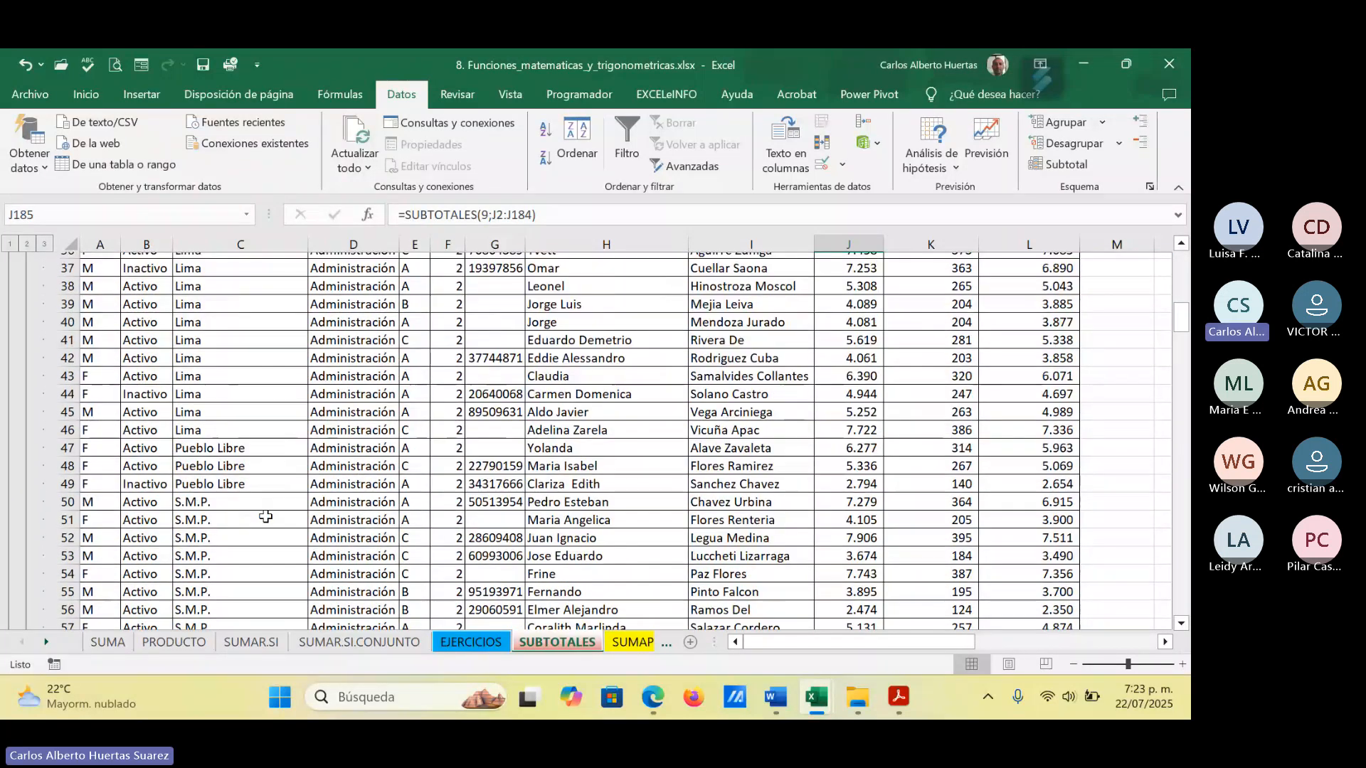
{"action": "scroll", "coordinate": [265, 517], "scroll_direction": "down", "scroll_amount": 6}
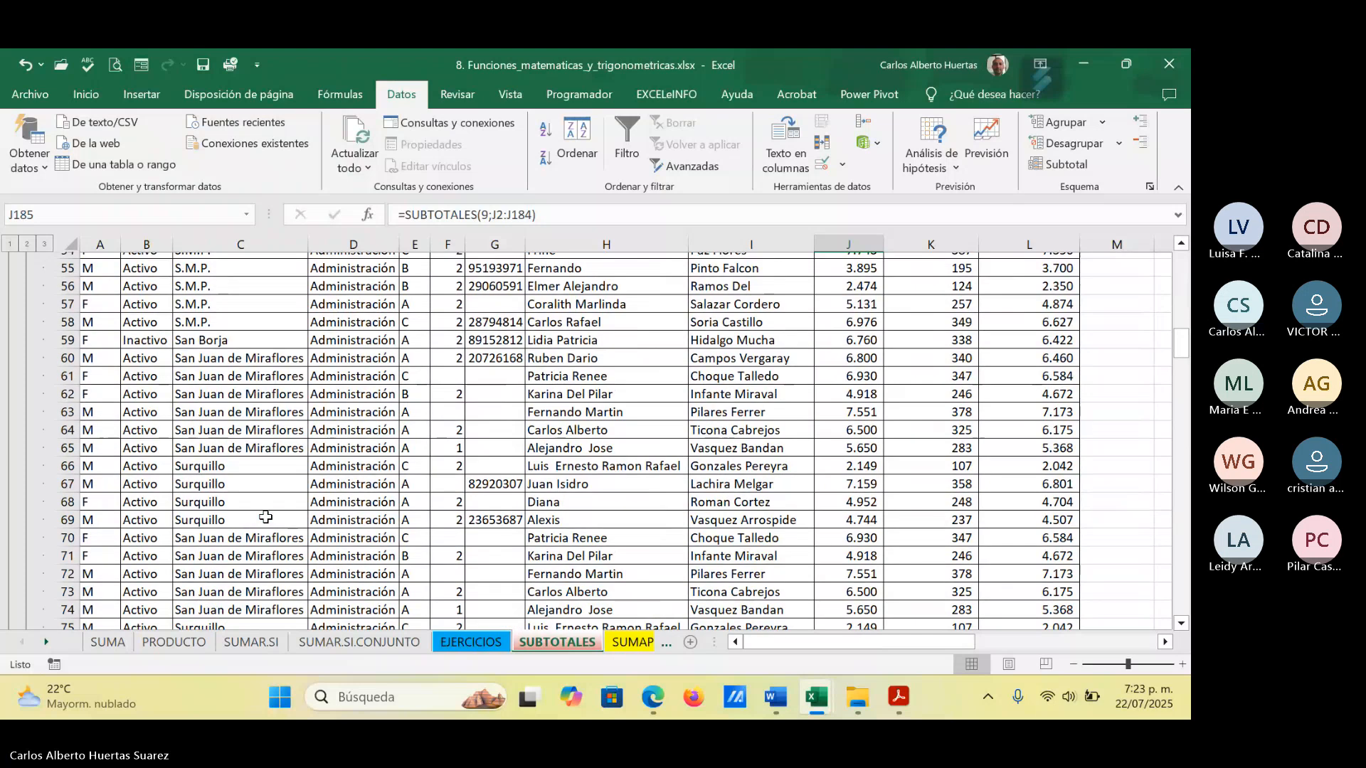
{"action": "scroll", "coordinate": [265, 520], "scroll_direction": "down", "scroll_amount": 1}
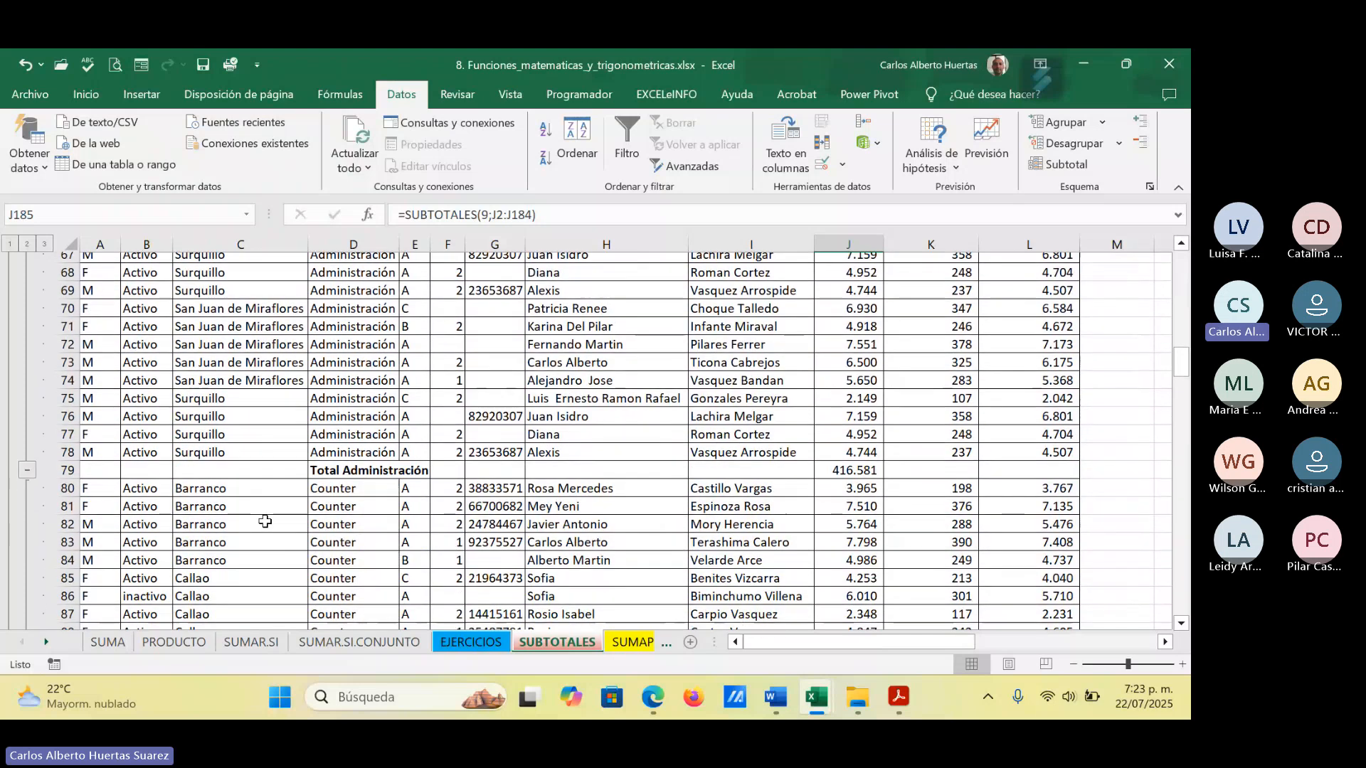
{"action": "scroll", "coordinate": [262, 522], "scroll_direction": "up", "scroll_amount": 1}
{"action": "scroll", "coordinate": [262, 521], "scroll_direction": "up", "scroll_amount": 20}
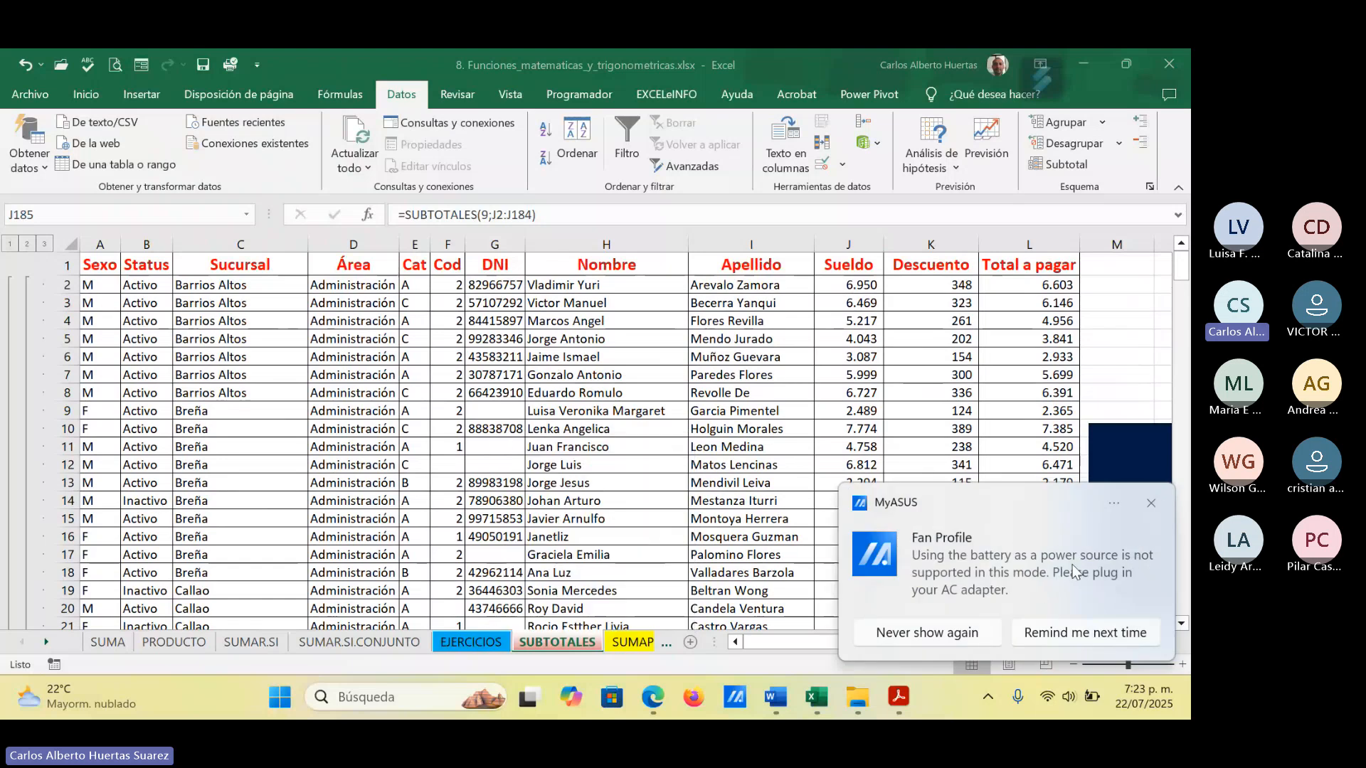
Step: Dismiss the MyASUS notification and remove all subtotals from the table
{"action": "left_click", "coordinate": [1153, 504]}
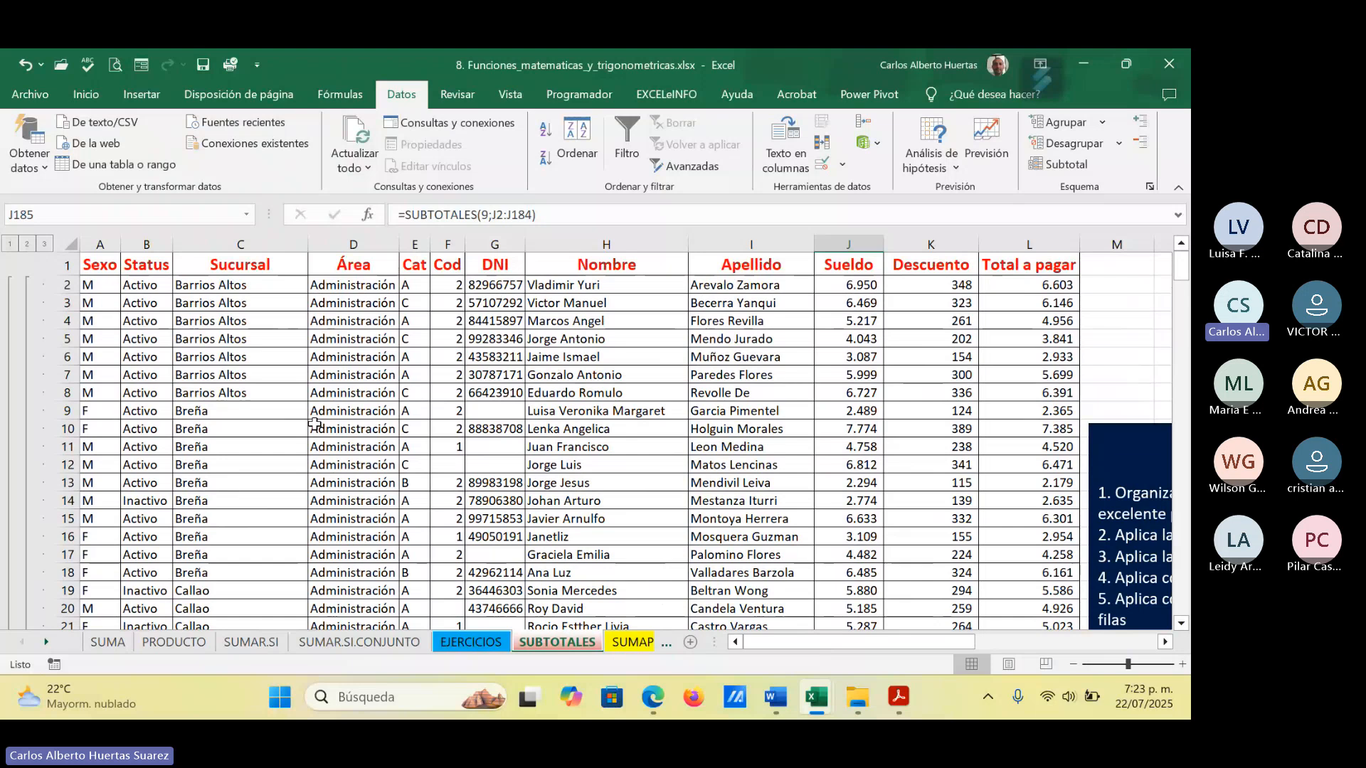
{"action": "left_click", "coordinate": [1066, 166]}
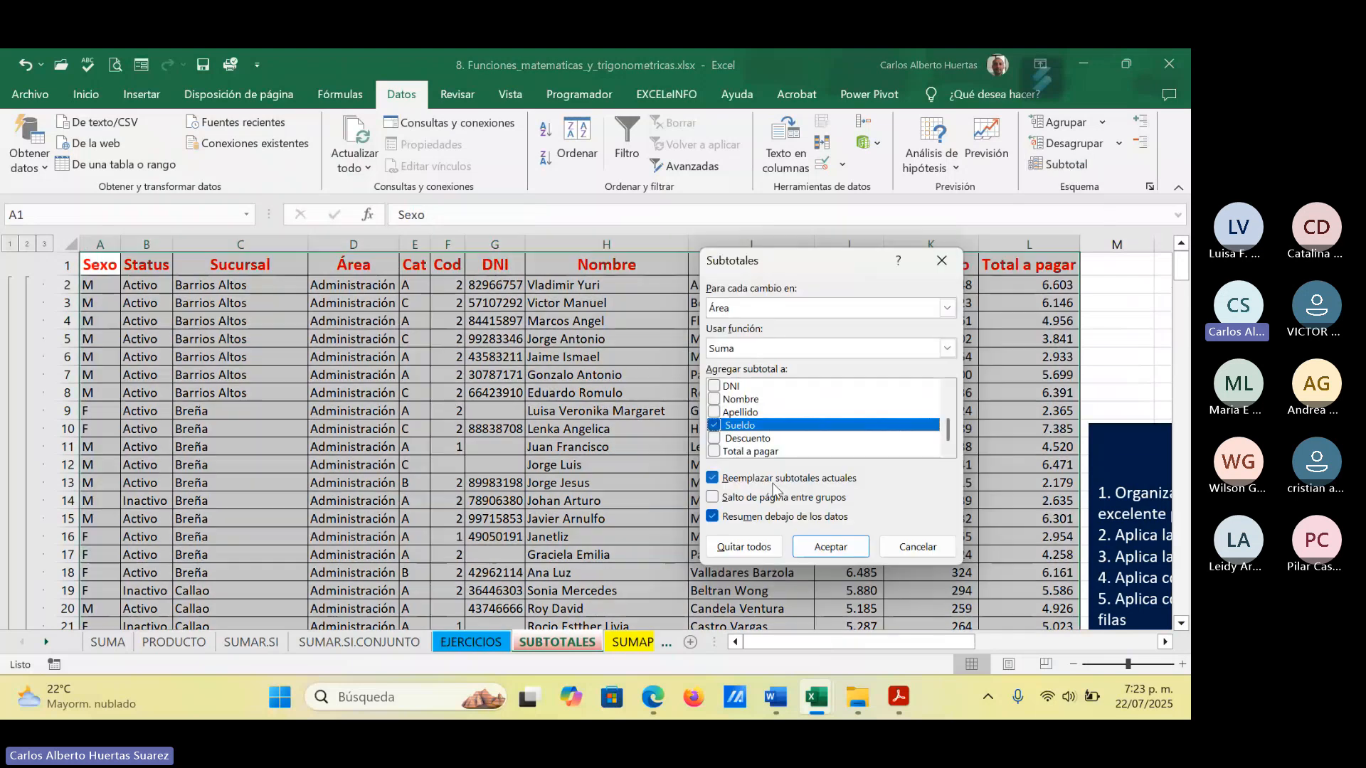
{"action": "left_click", "coordinate": [731, 548]}
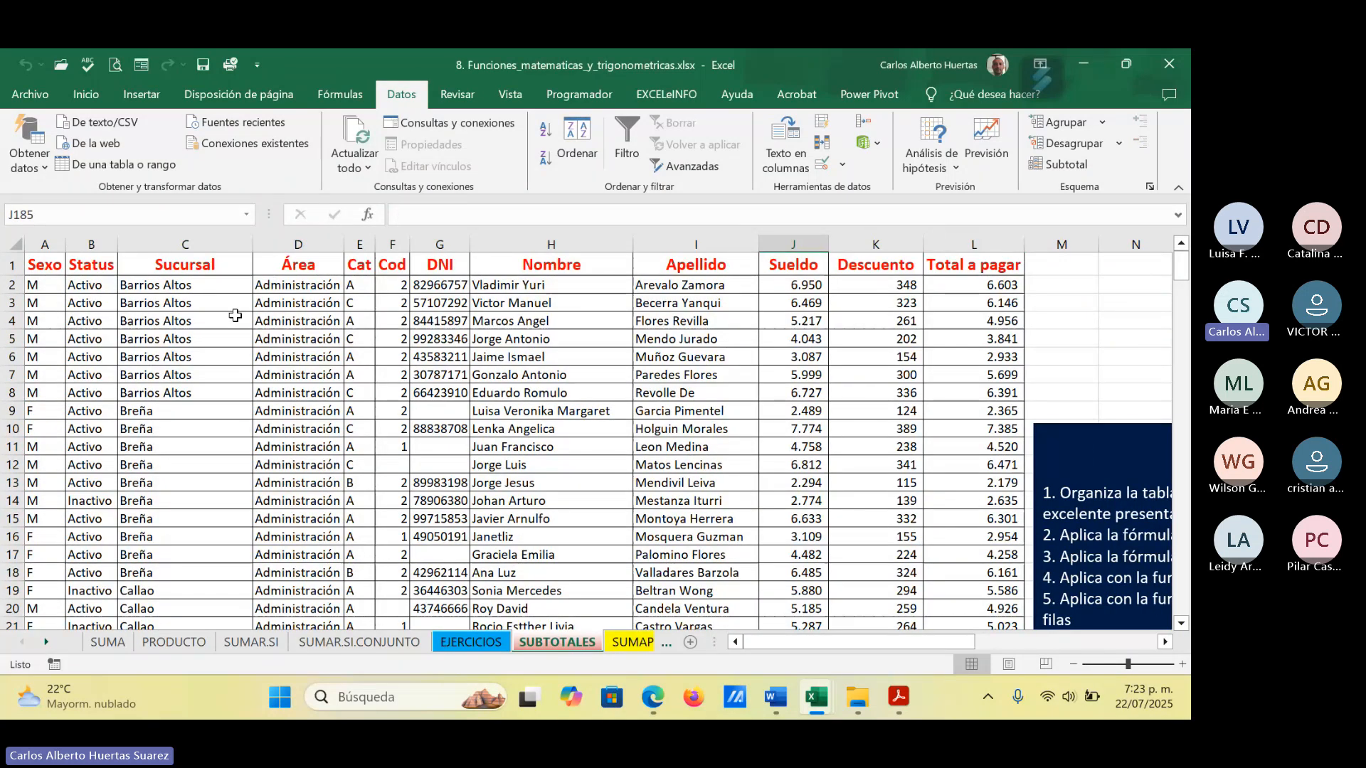
Step: Sort the table by Sucursal instead of Área, using cell values in A a Z order
{"action": "left_click", "coordinate": [199, 320]}
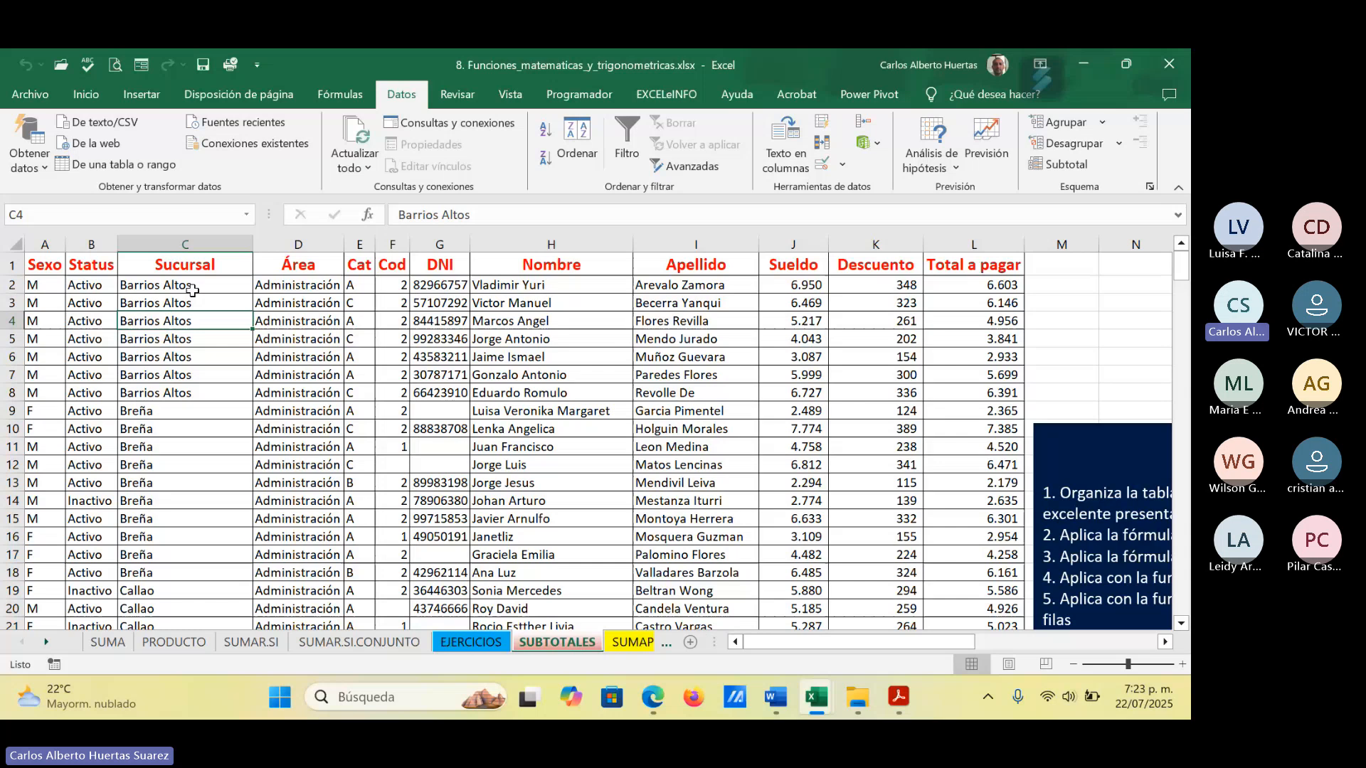
{"action": "left_click", "coordinate": [577, 139]}
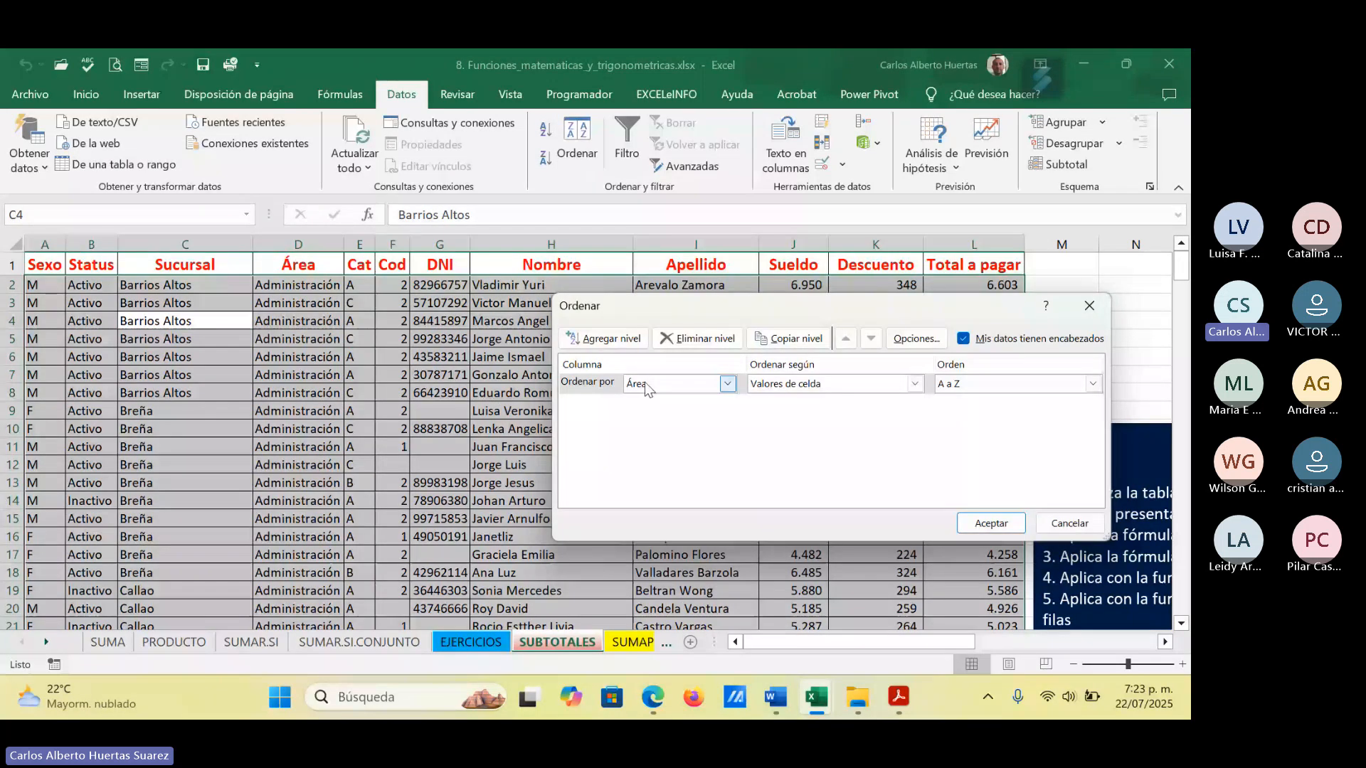
{"action": "left_click", "coordinate": [725, 385]}
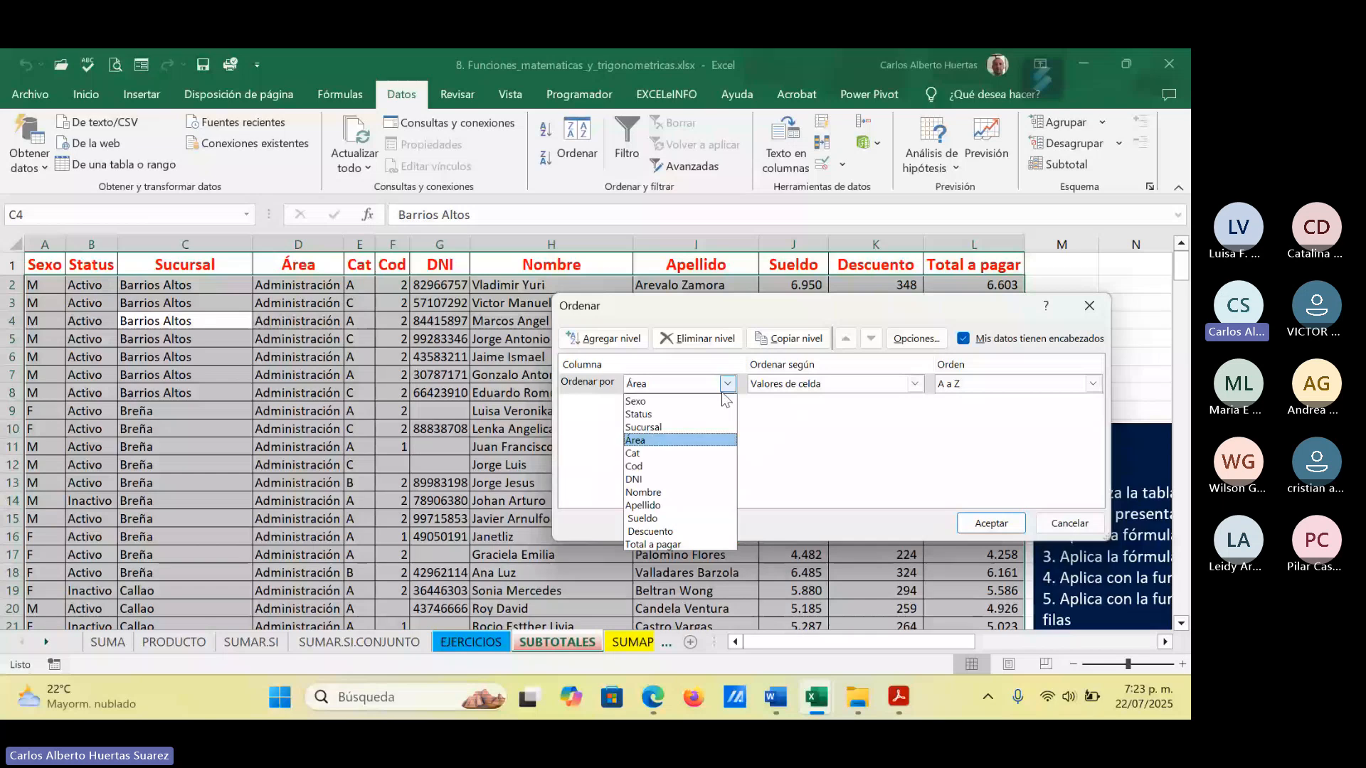
{"action": "left_click", "coordinate": [677, 427]}
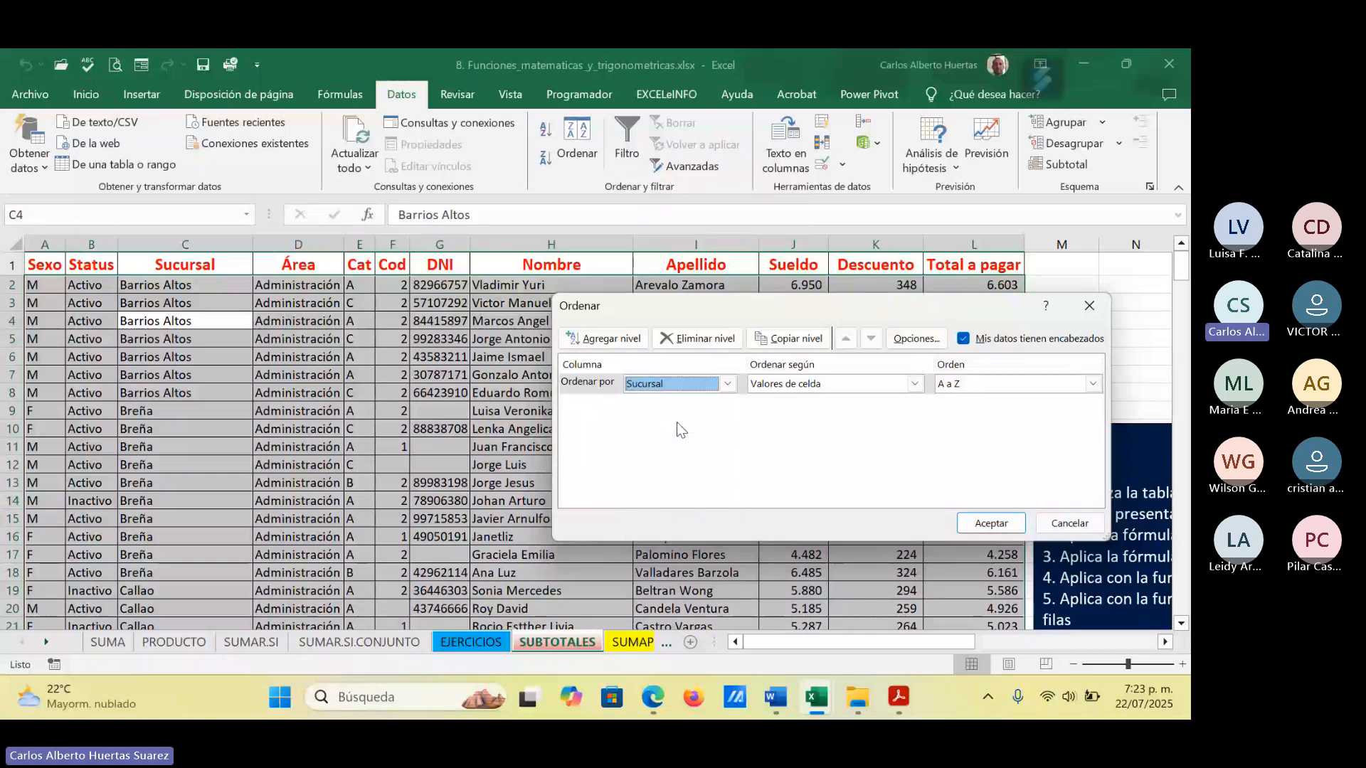
{"action": "left_click", "coordinate": [1014, 526]}
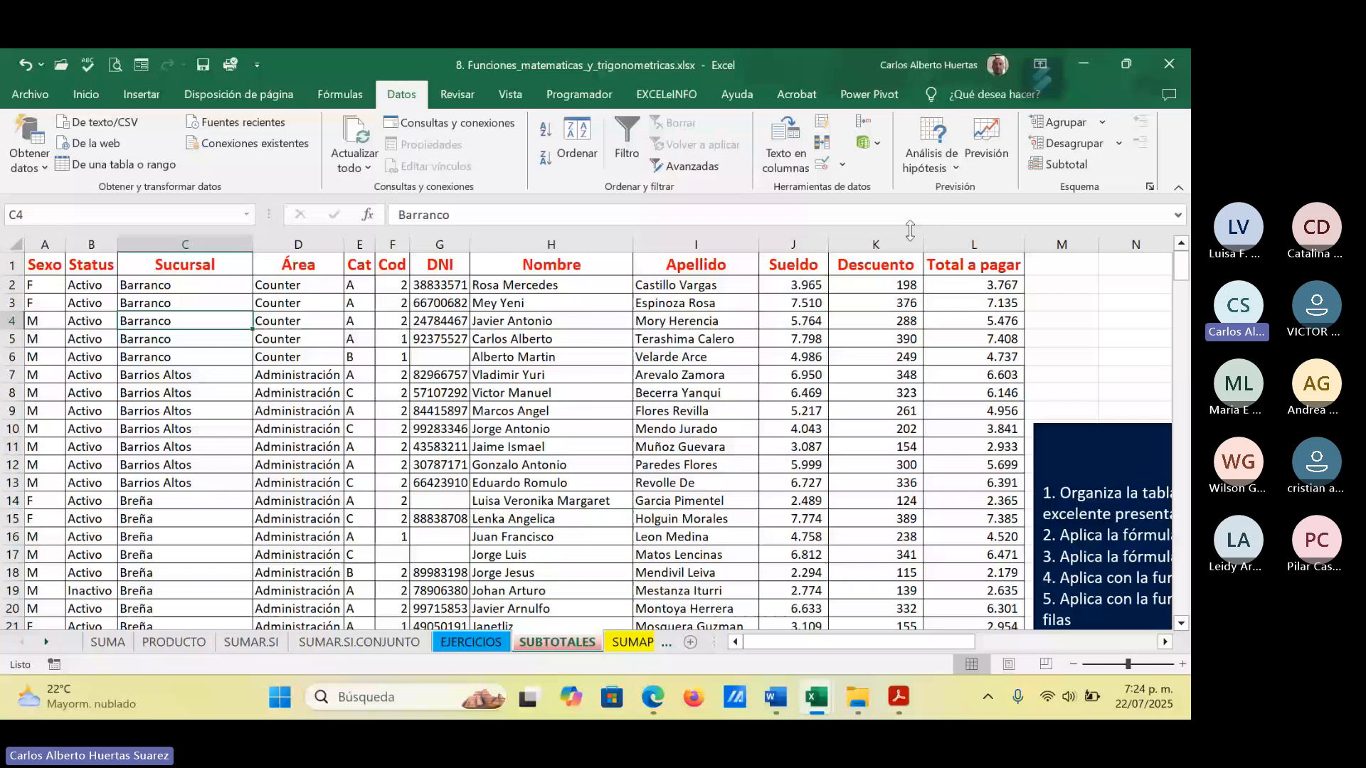
Step: Insert Suma subtotals of Total a pagar, instead of Sueldo, at each change in Área
{"action": "left_click", "coordinate": [1062, 165]}
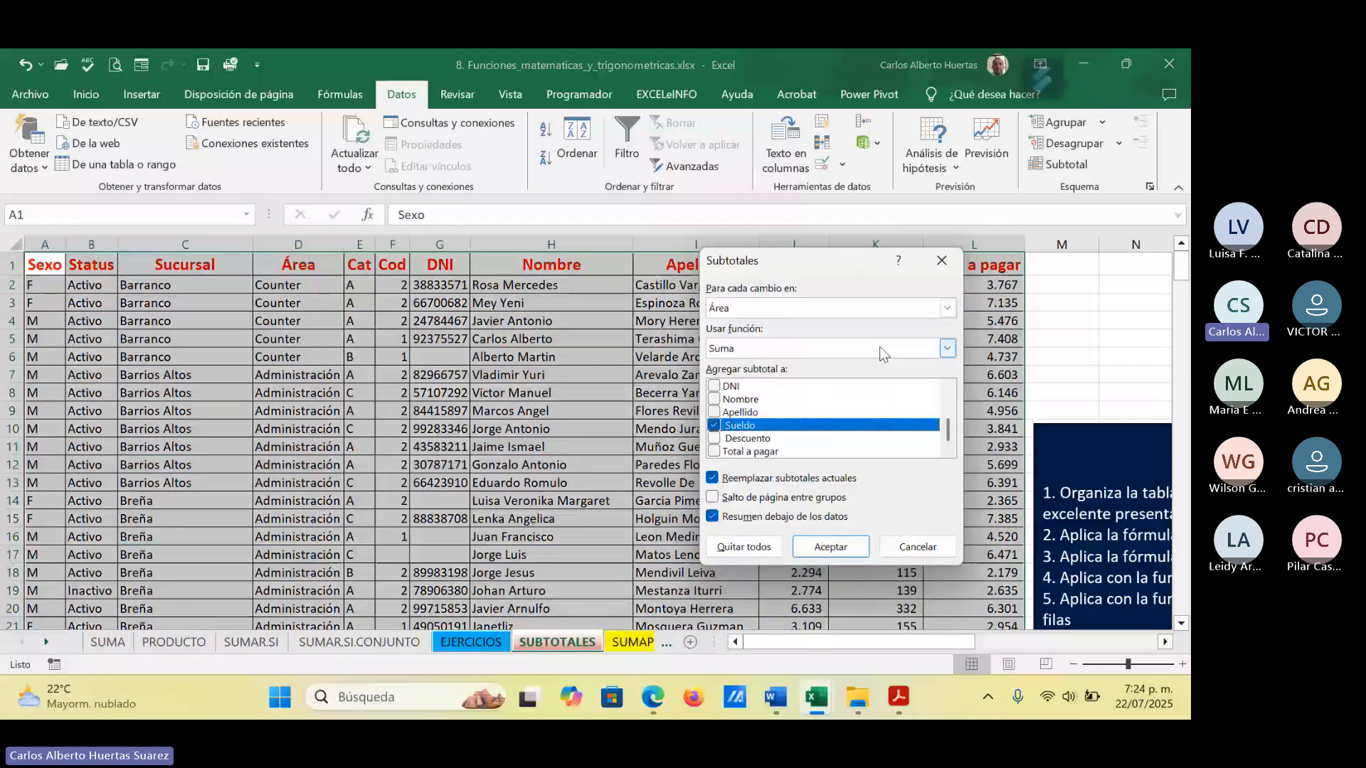
{"action": "left_click", "coordinate": [746, 312]}
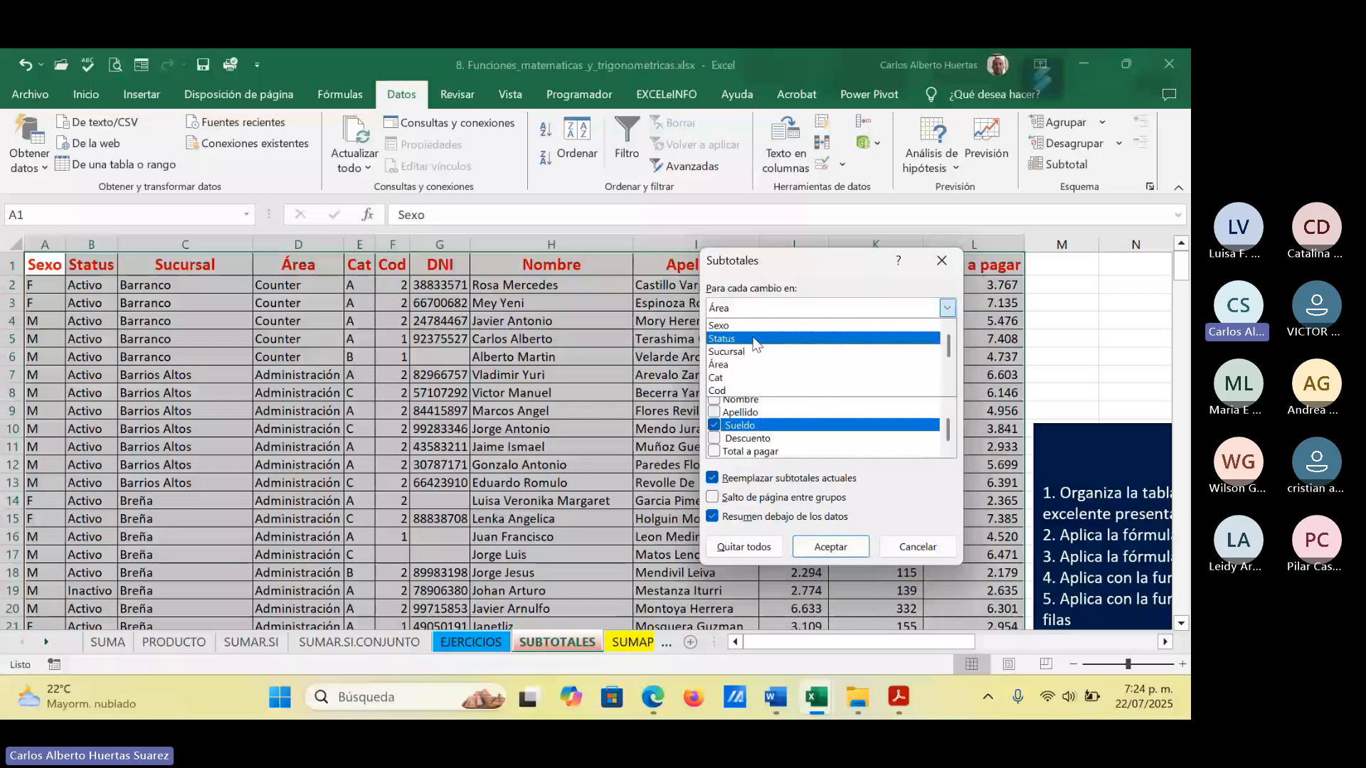
{"action": "left_click", "coordinate": [749, 367]}
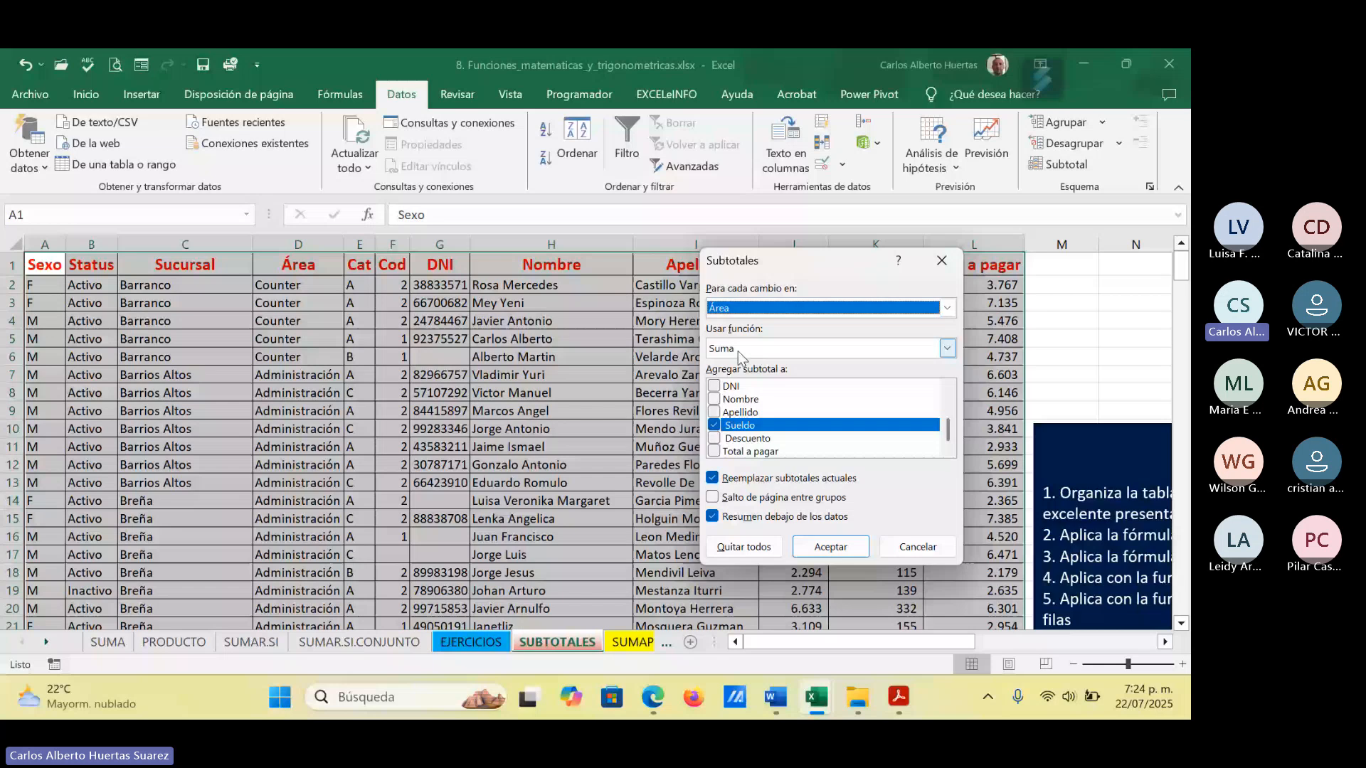
{"action": "left_click", "coordinate": [713, 424]}
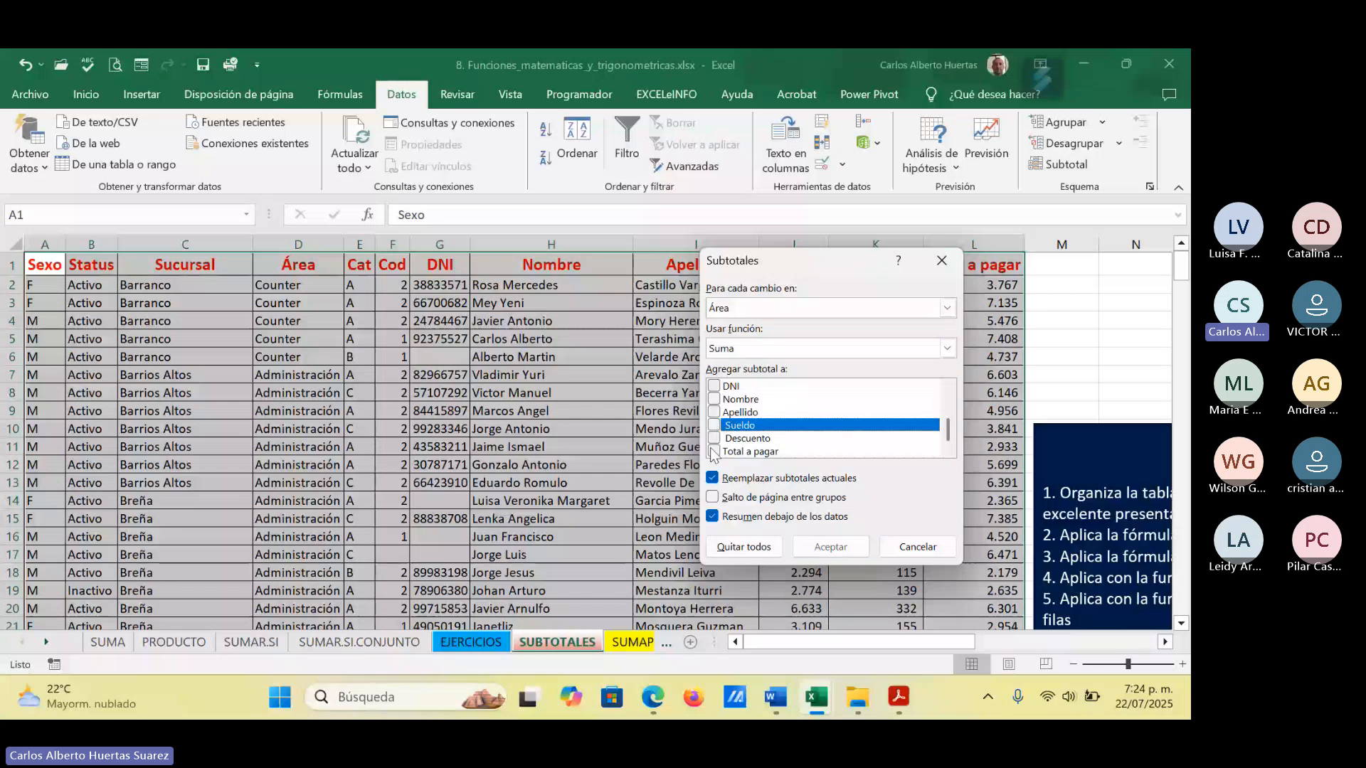
{"action": "left_click", "coordinate": [714, 452]}
{"action": "mouse_move", "coordinate": [651, 705]}
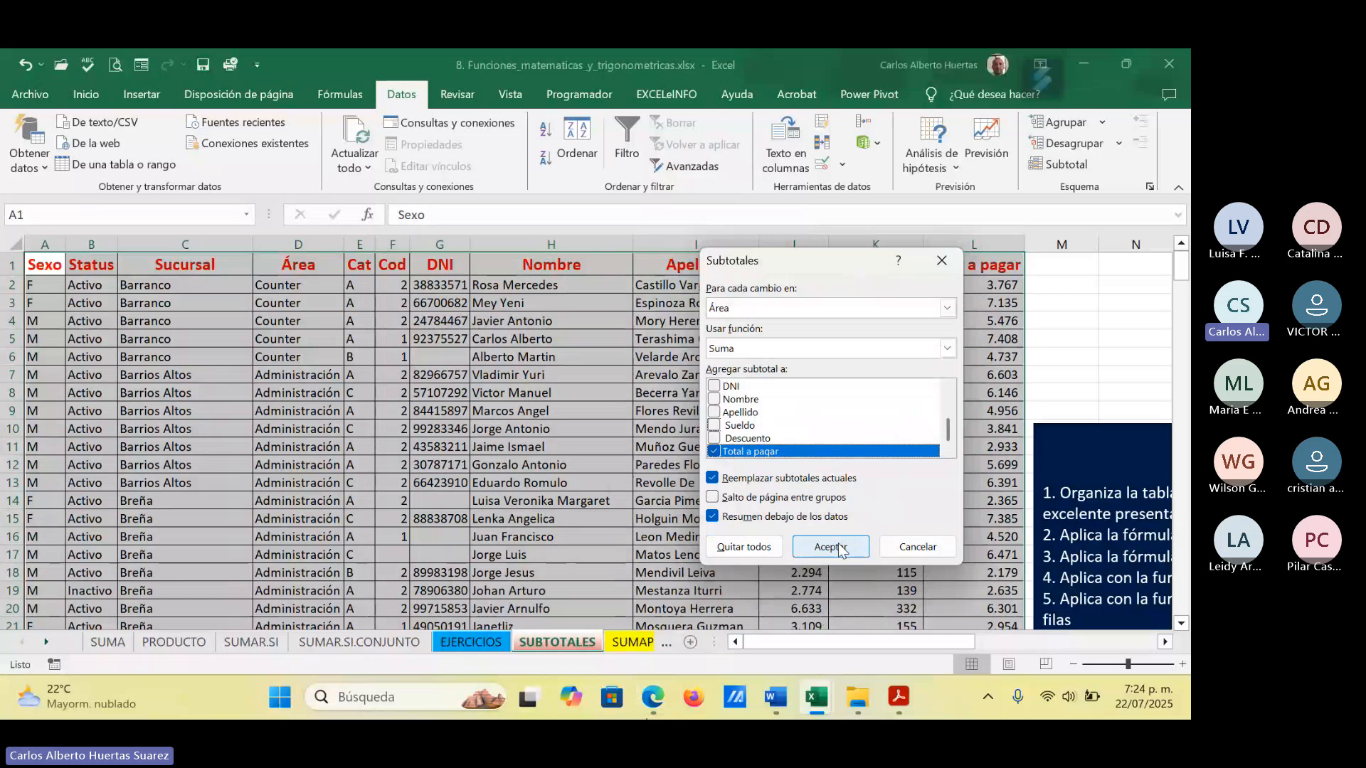
{"action": "left_click", "coordinate": [831, 547]}
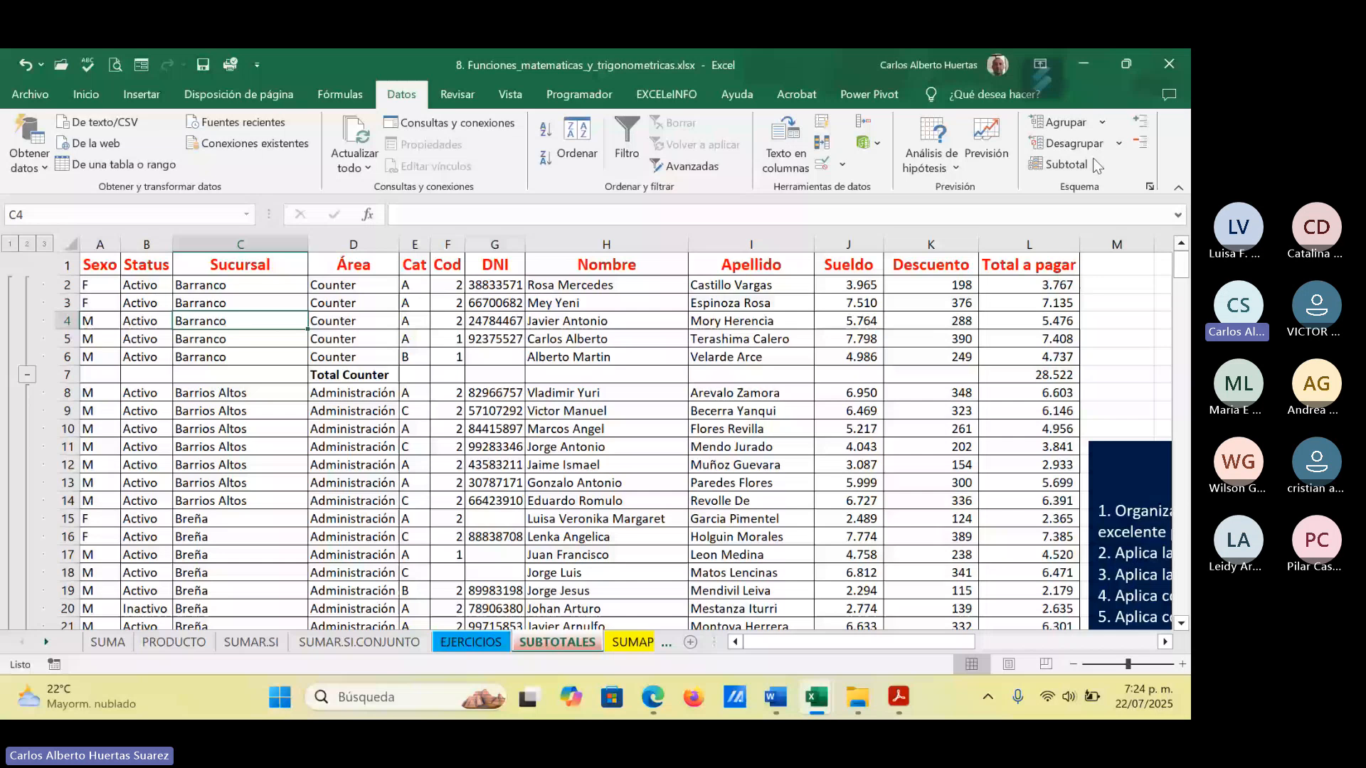
Step: Regroup the Total a pagar subtotals so they are calculated at each change in Sucursal
{"action": "left_click", "coordinate": [1071, 165]}
{"action": "left_click", "coordinate": [745, 307]}
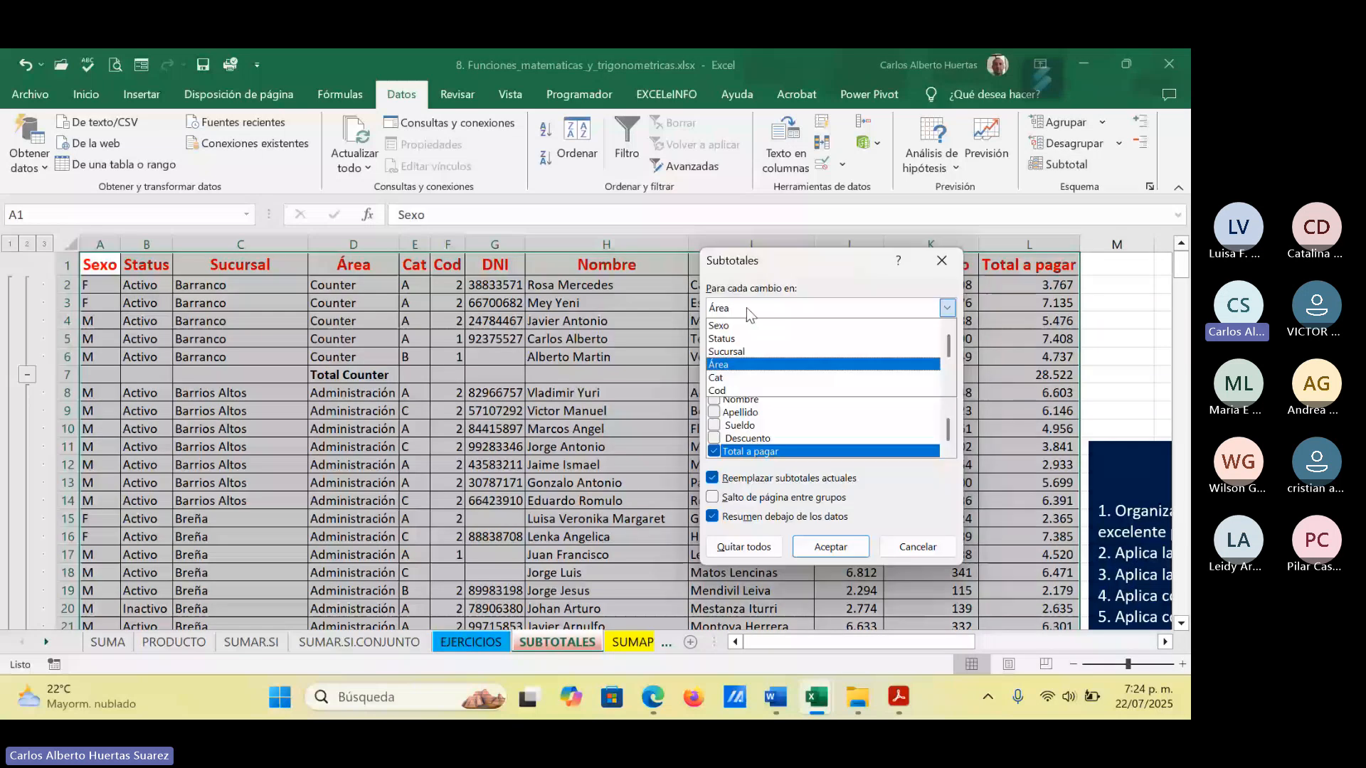
{"action": "left_click", "coordinate": [740, 352]}
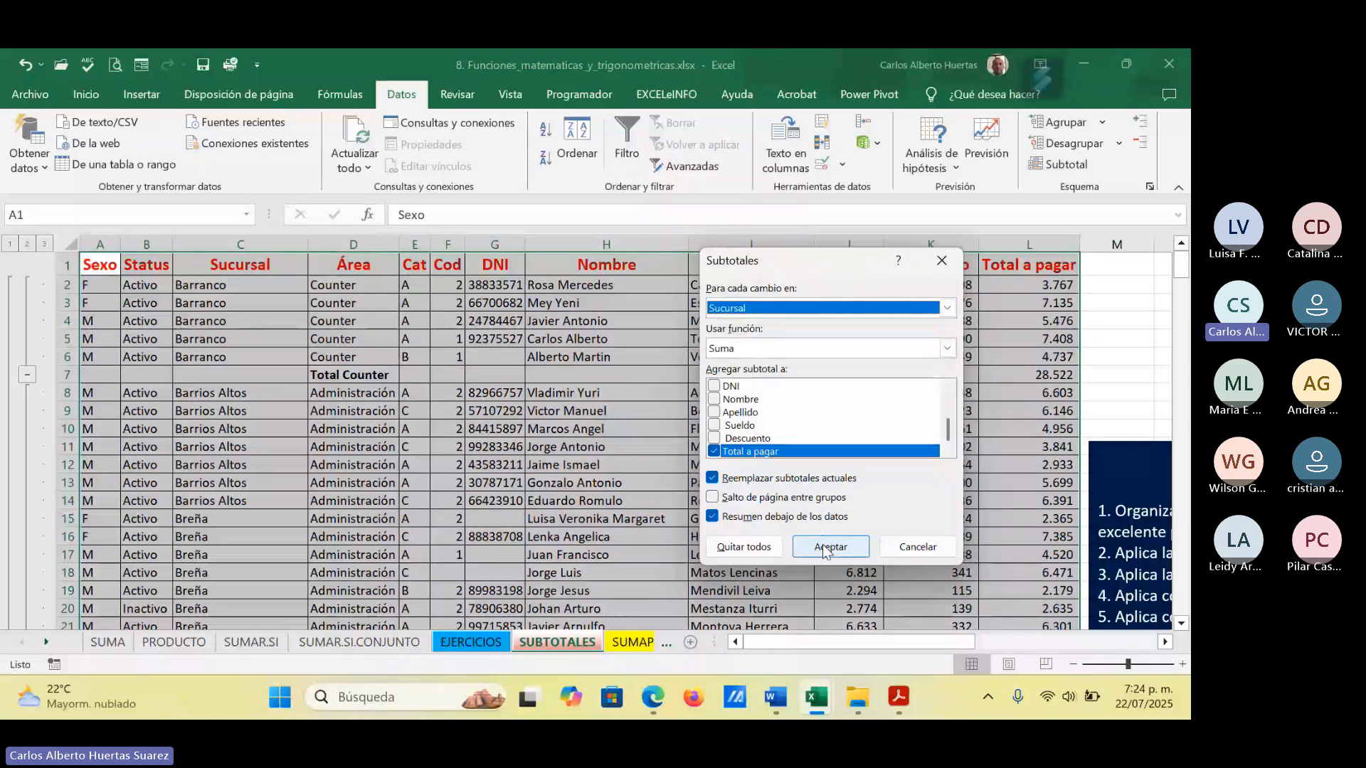
{"action": "left_click", "coordinate": [825, 550]}
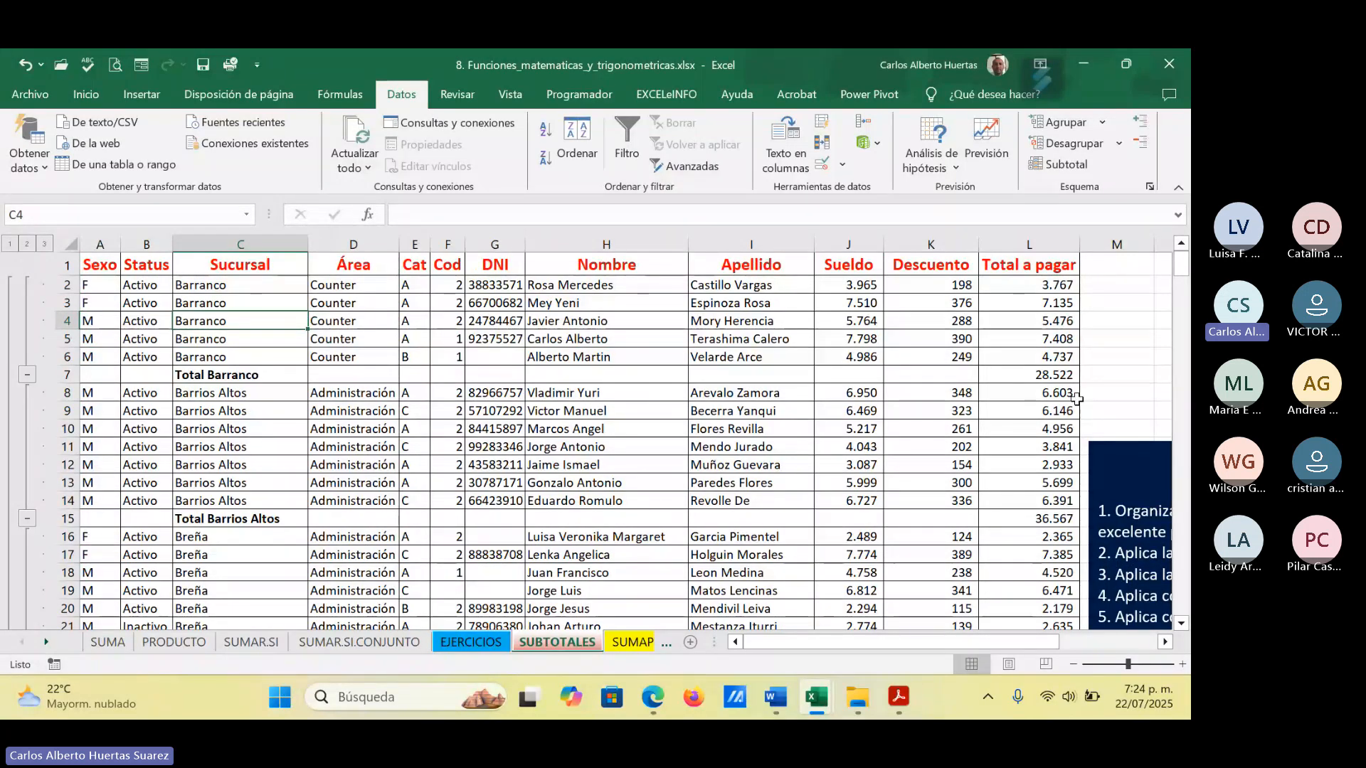
Step: Examine the Total a pagar subtotal row of each Sucursal group down to the Total general row
{"action": "scroll", "coordinate": [258, 512], "scroll_direction": "down", "scroll_amount": 2}
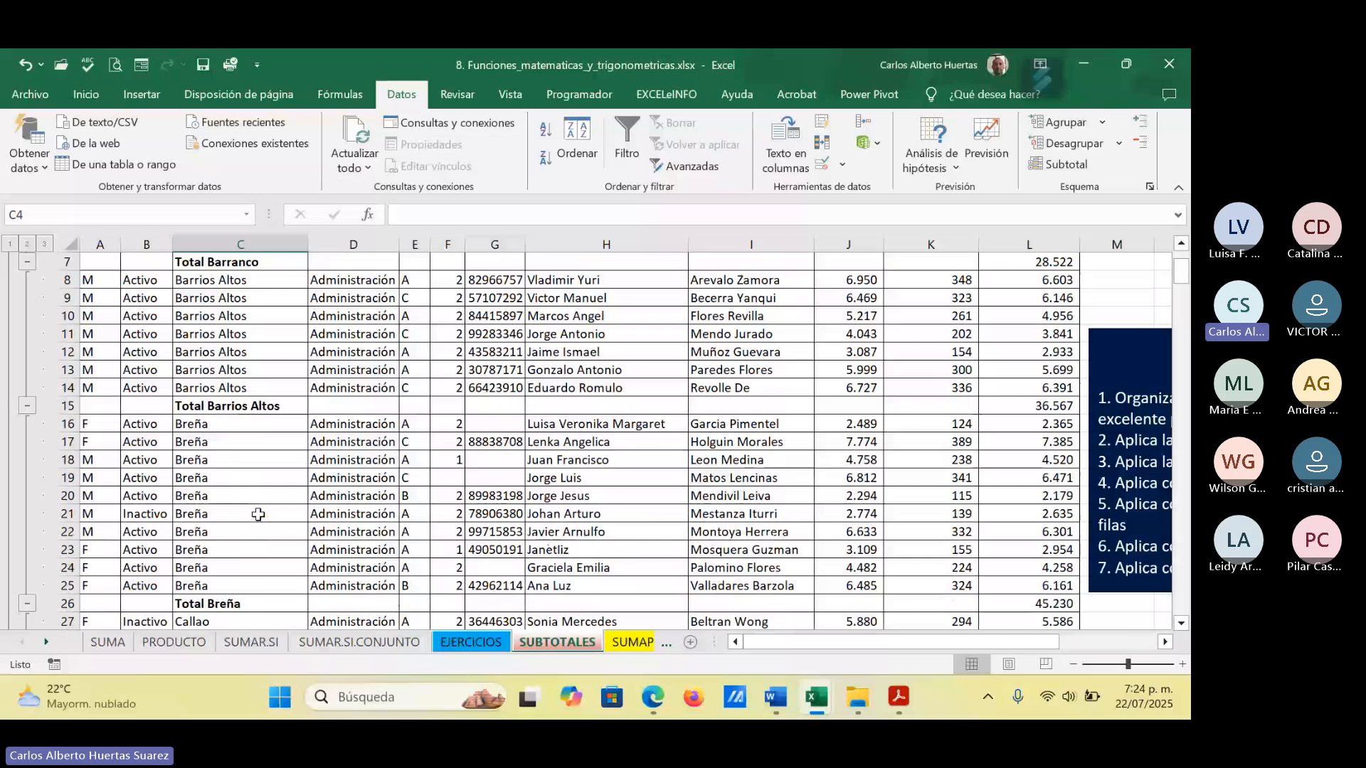
{"action": "scroll", "coordinate": [258, 513], "scroll_direction": "down", "scroll_amount": 2}
{"action": "scroll", "coordinate": [259, 514], "scroll_direction": "down", "scroll_amount": 1}
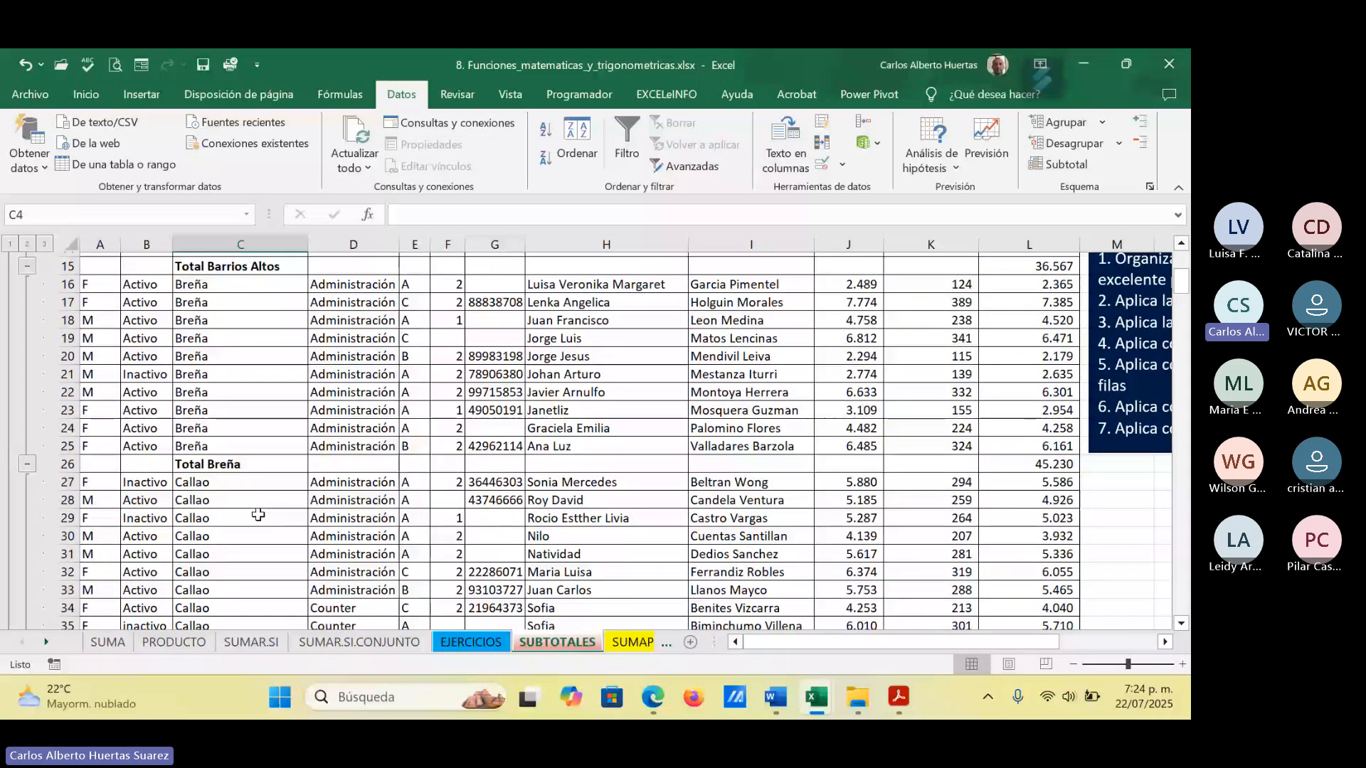
{"action": "scroll", "coordinate": [258, 514], "scroll_direction": "down", "scroll_amount": 2}
{"action": "scroll", "coordinate": [258, 514], "scroll_direction": "down", "scroll_amount": 8}
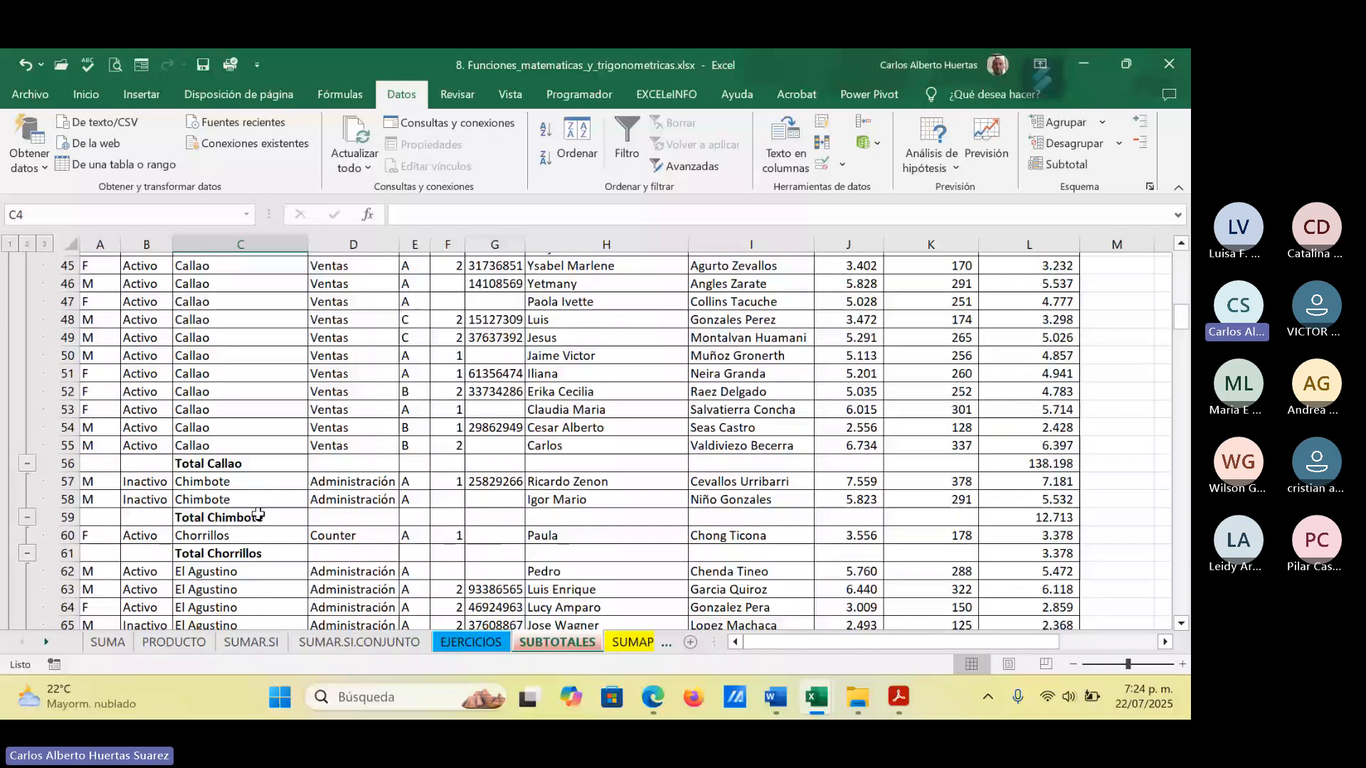
{"action": "scroll", "coordinate": [258, 514], "scroll_direction": "down", "scroll_amount": 1}
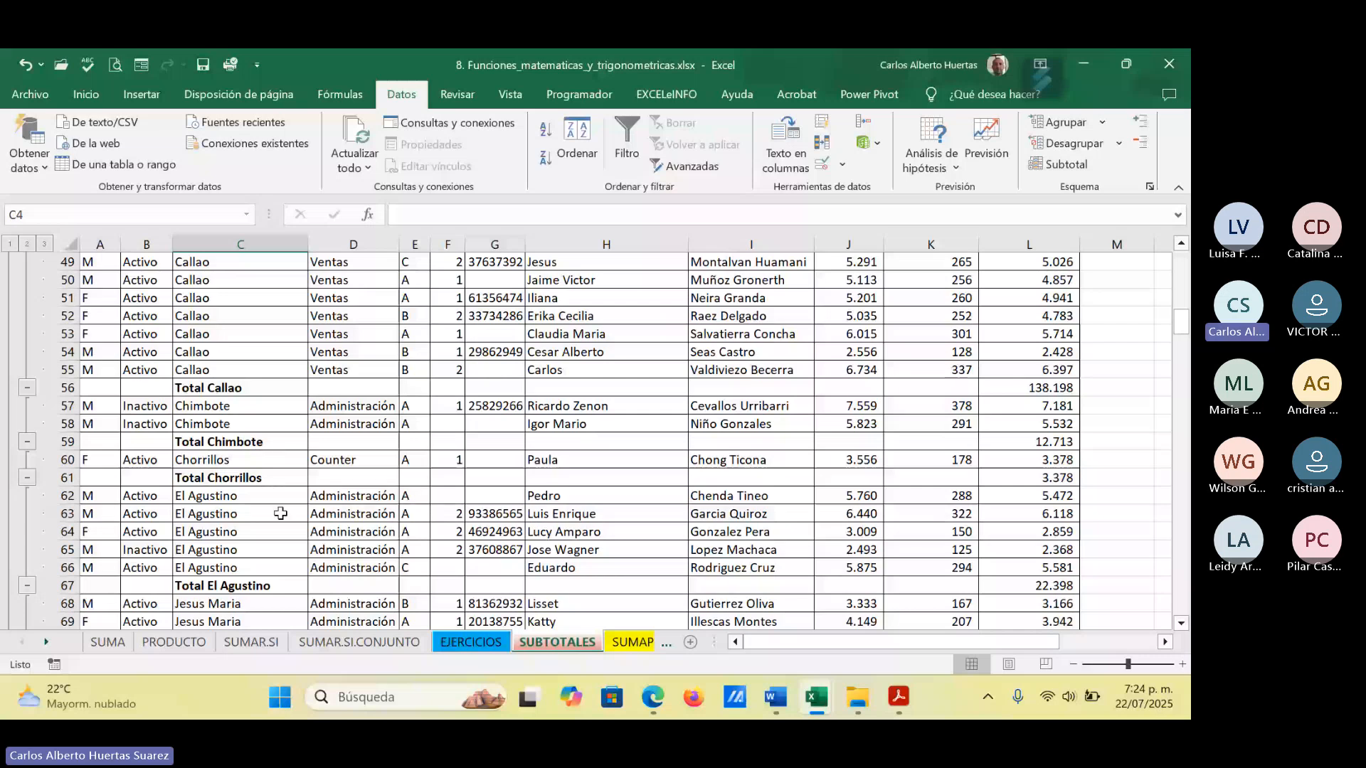
{"action": "scroll", "coordinate": [280, 513], "scroll_direction": "down", "scroll_amount": 2}
{"action": "scroll", "coordinate": [280, 513], "scroll_direction": "down", "scroll_amount": 8}
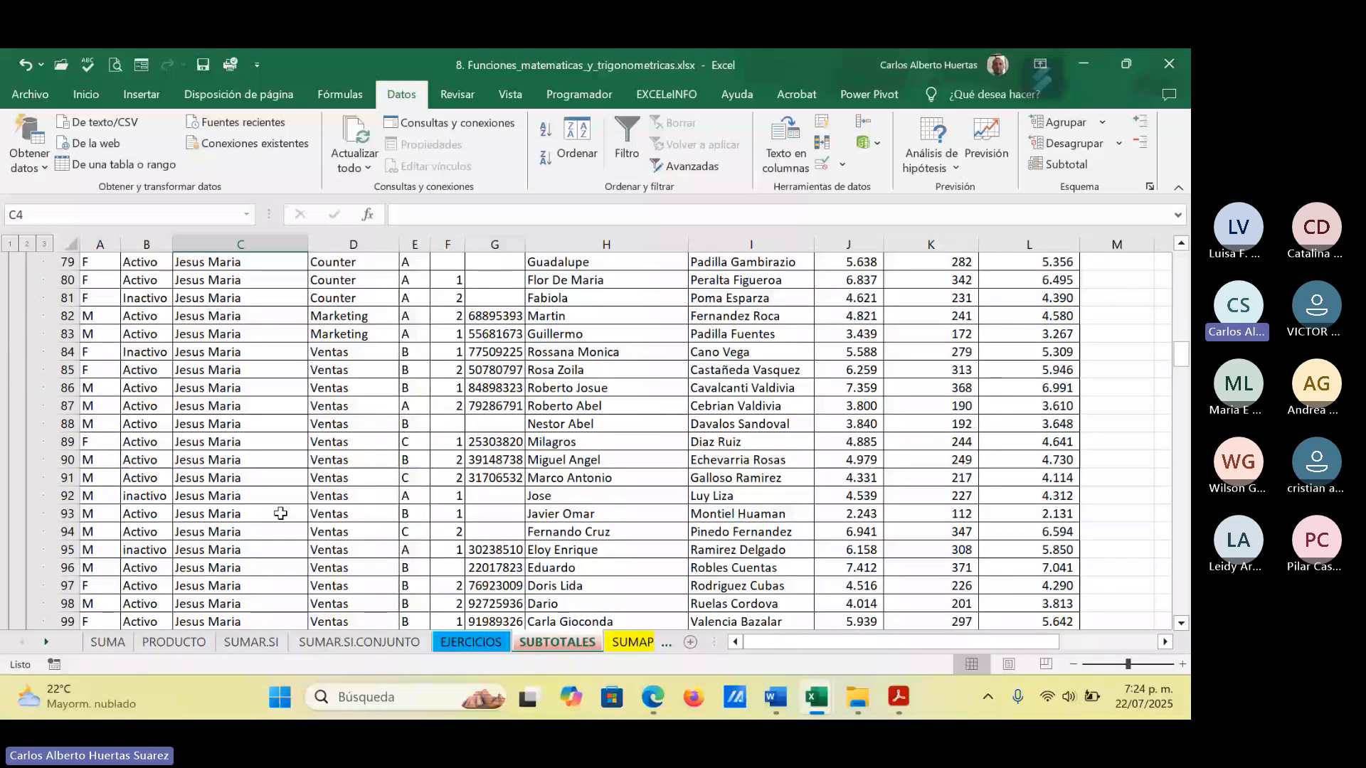
{"action": "scroll", "coordinate": [280, 513], "scroll_direction": "down", "scroll_amount": 16}
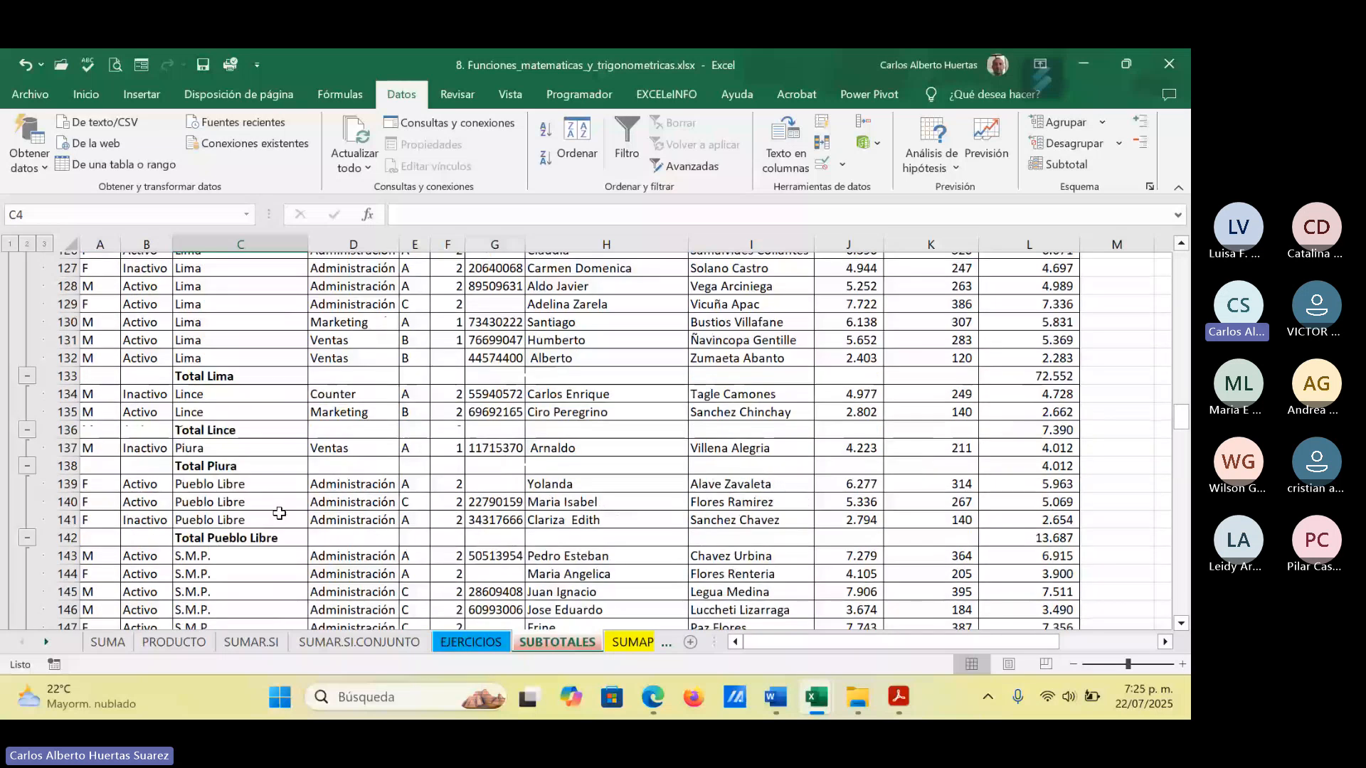
{"action": "scroll", "coordinate": [279, 513], "scroll_direction": "down", "scroll_amount": 2}
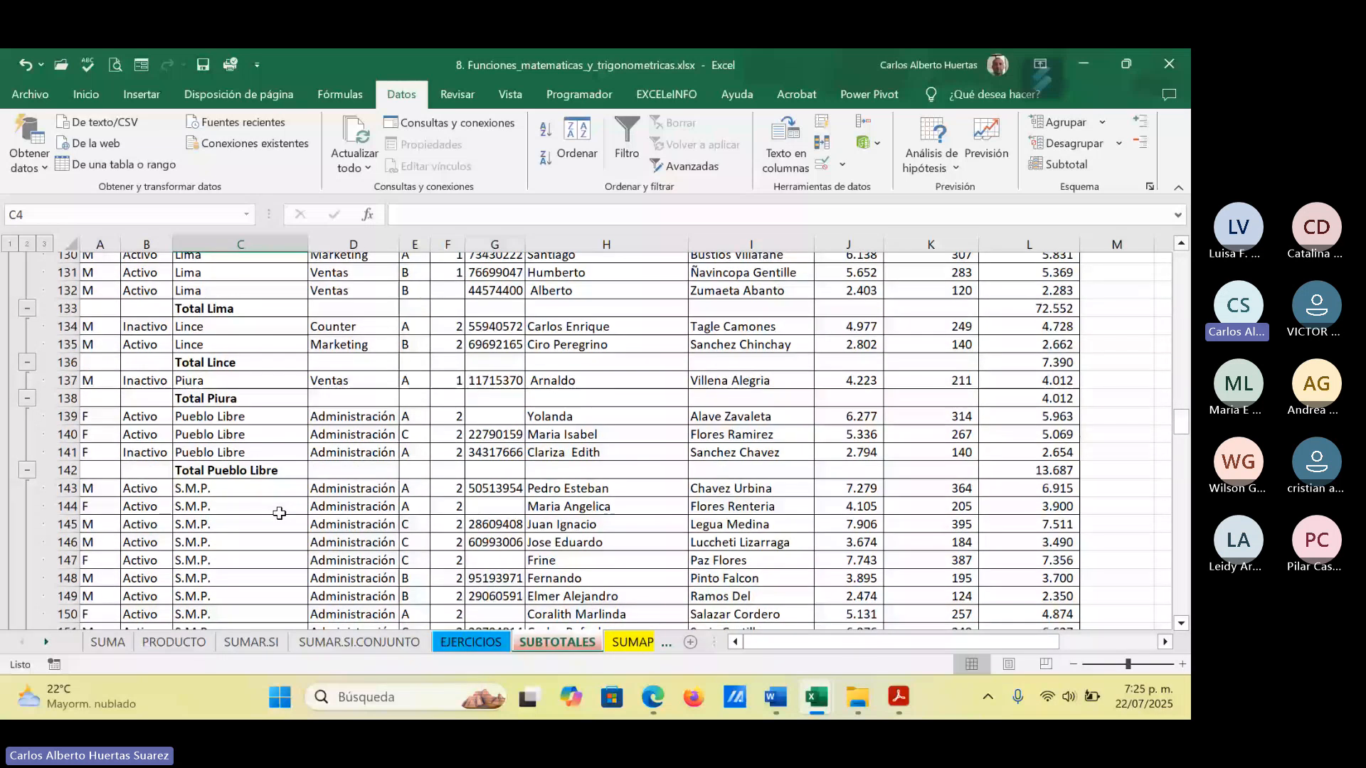
{"action": "scroll", "coordinate": [279, 513], "scroll_direction": "down", "scroll_amount": 6}
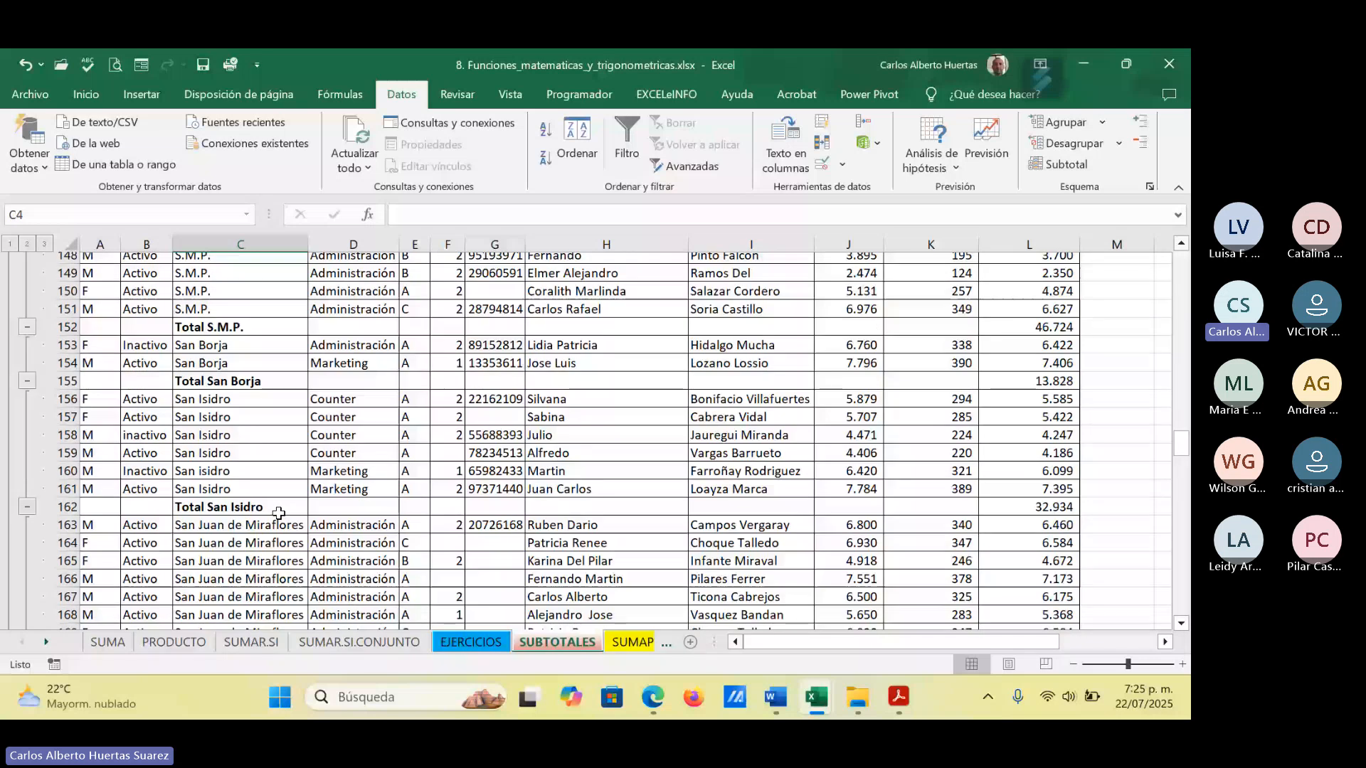
{"action": "scroll", "coordinate": [279, 513], "scroll_direction": "down", "scroll_amount": 3}
{"action": "scroll", "coordinate": [279, 513], "scroll_direction": "down", "scroll_amount": 4}
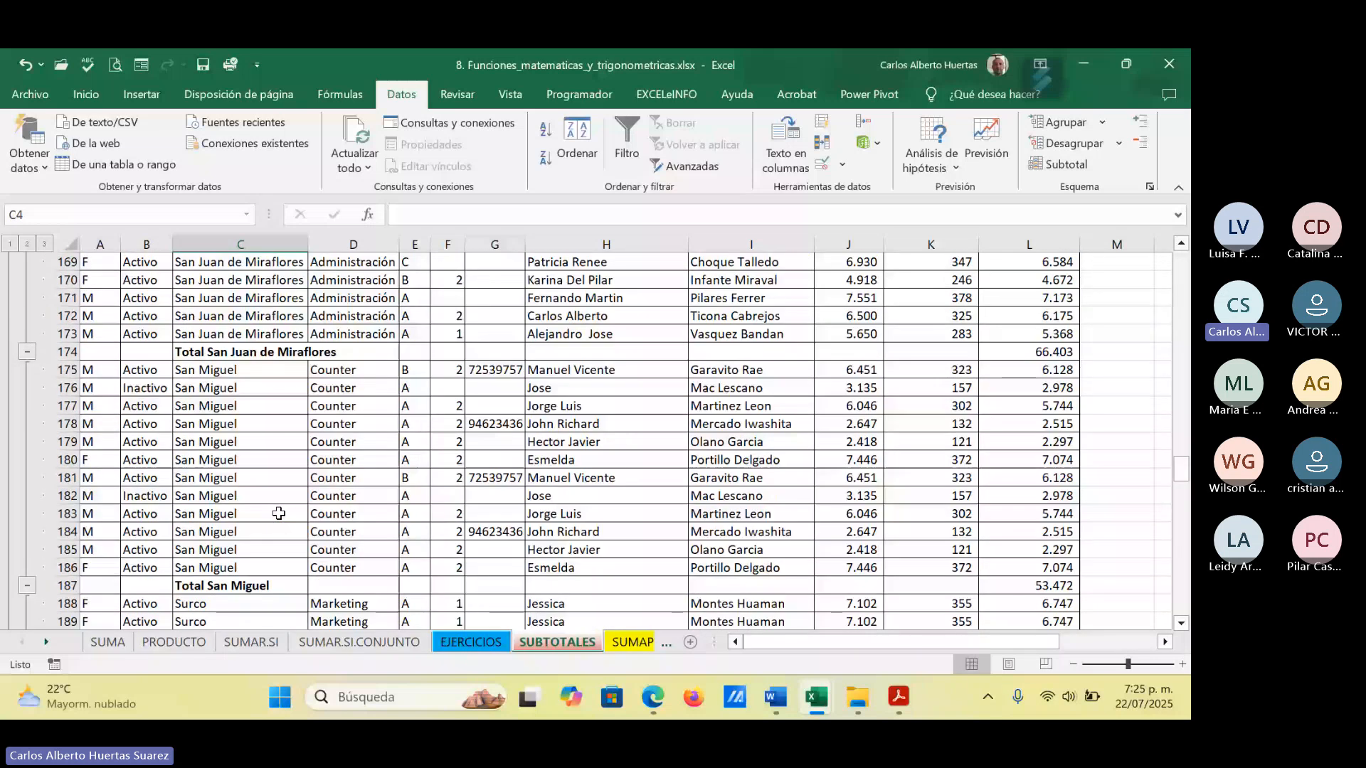
{"action": "scroll", "coordinate": [279, 513], "scroll_direction": "down", "scroll_amount": 1}
{"action": "scroll", "coordinate": [279, 513], "scroll_direction": "down", "scroll_amount": 4}
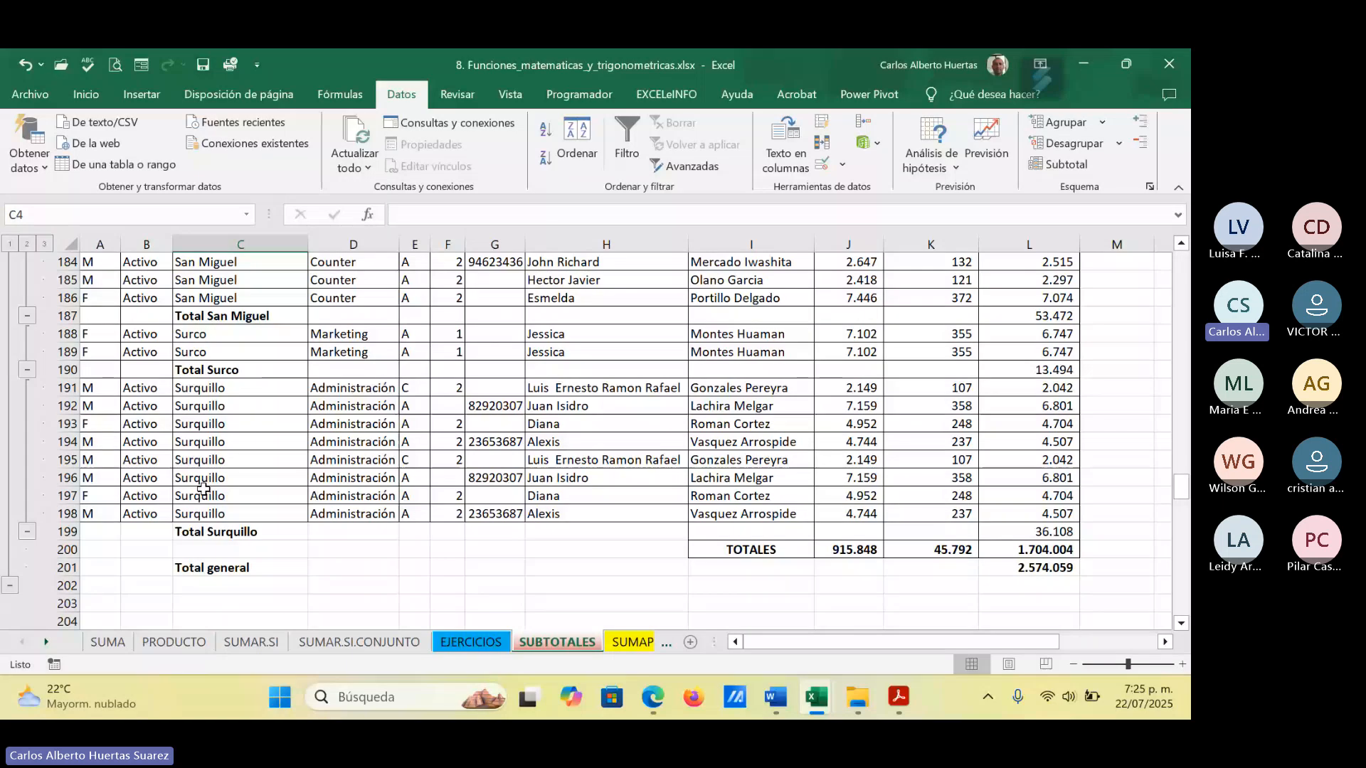
{"action": "left_click_drag", "start_coordinate": [1183, 491], "coordinate": [1185, 270]}
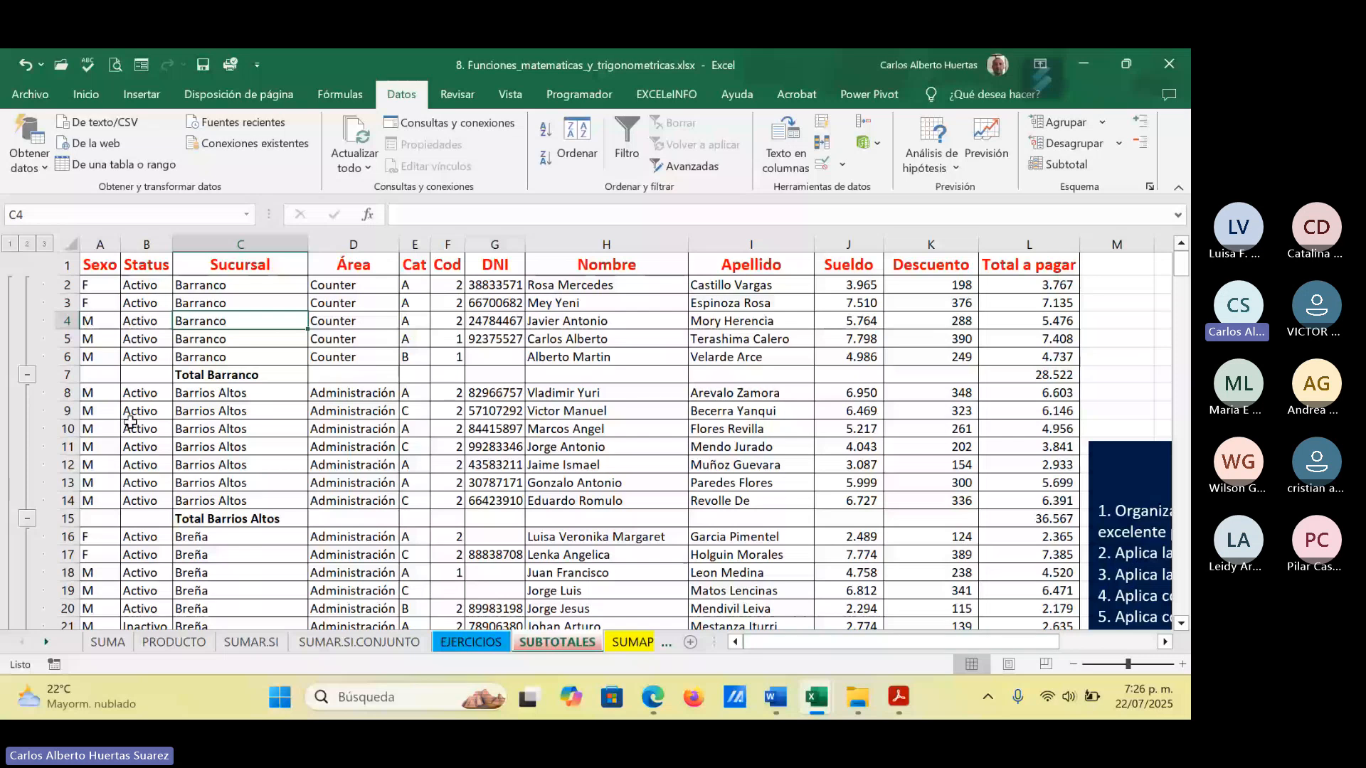
{"action": "scroll", "coordinate": [130, 421], "scroll_direction": "down", "scroll_amount": 1}
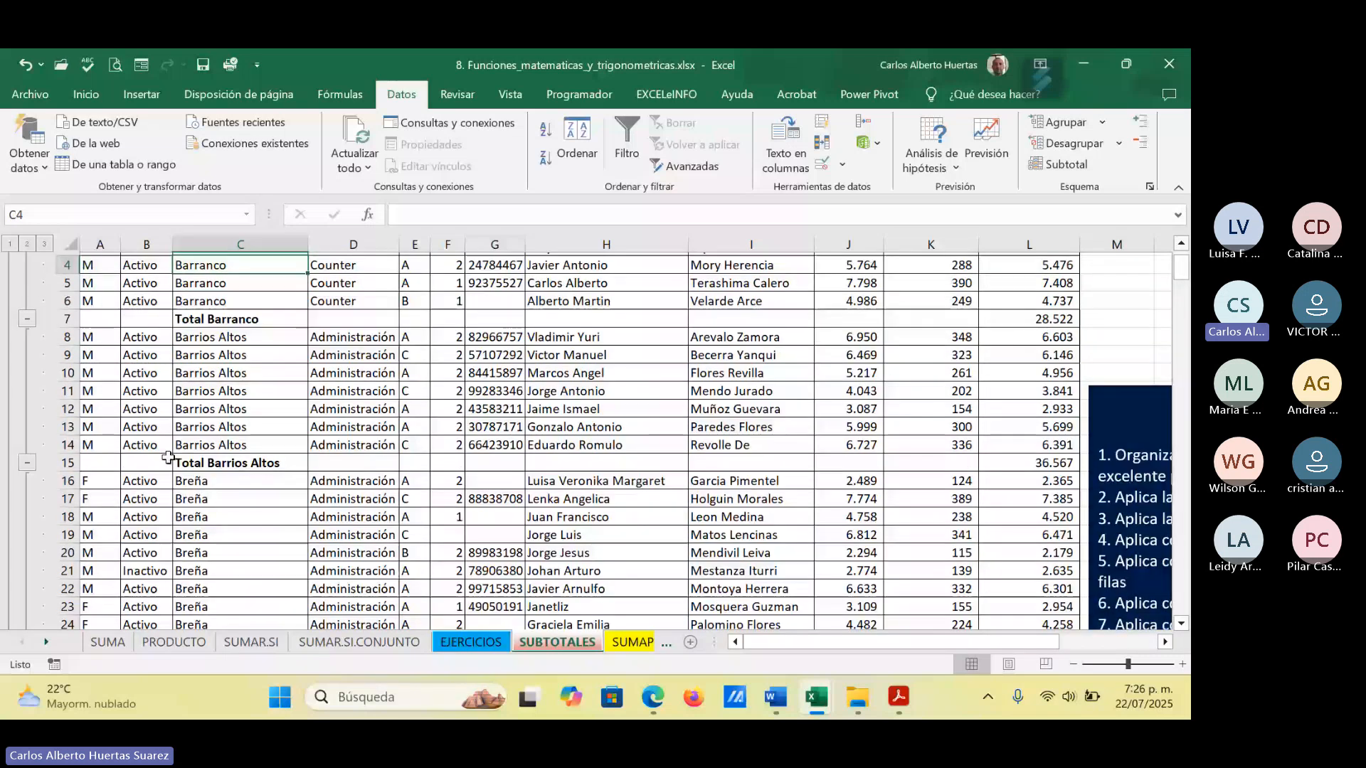
{"action": "scroll", "coordinate": [175, 479], "scroll_direction": "down", "scroll_amount": 2}
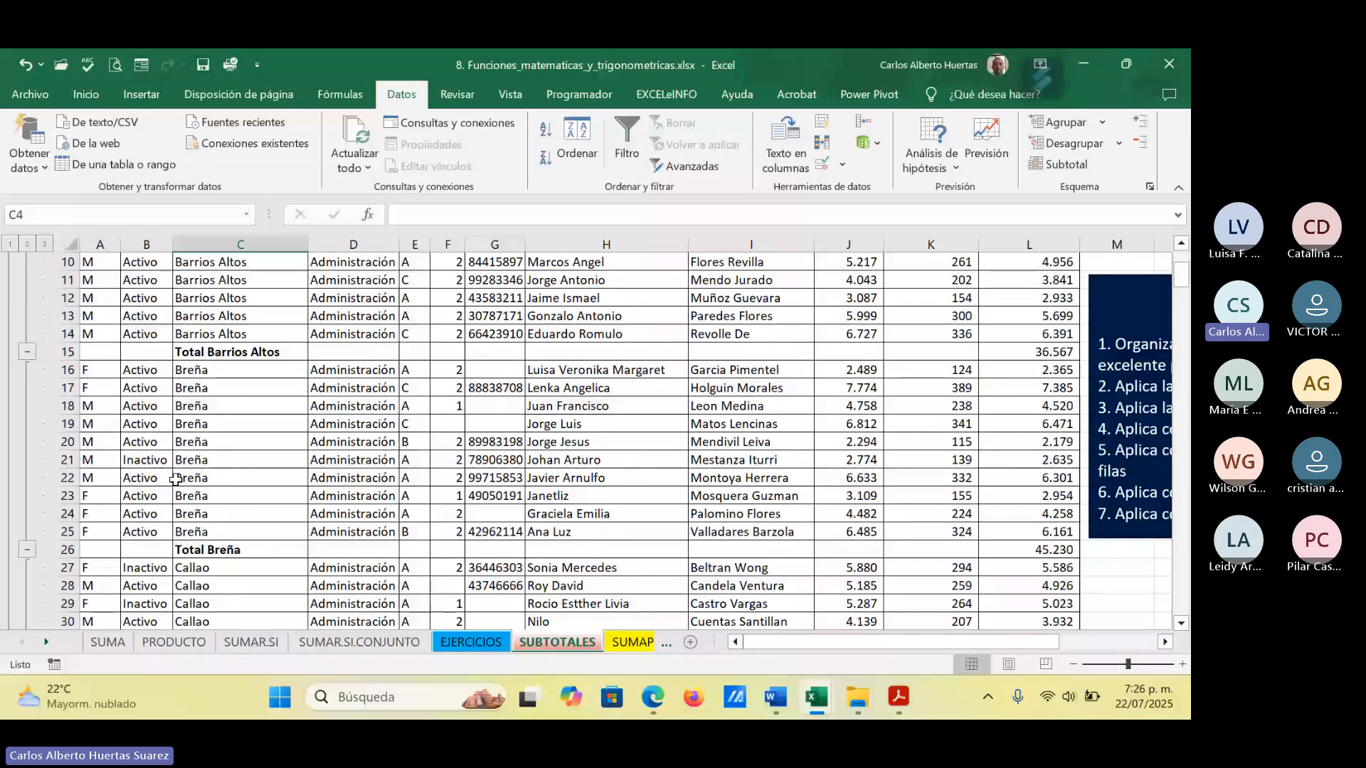
{"action": "scroll", "coordinate": [175, 480], "scroll_direction": "up", "scroll_amount": 3}
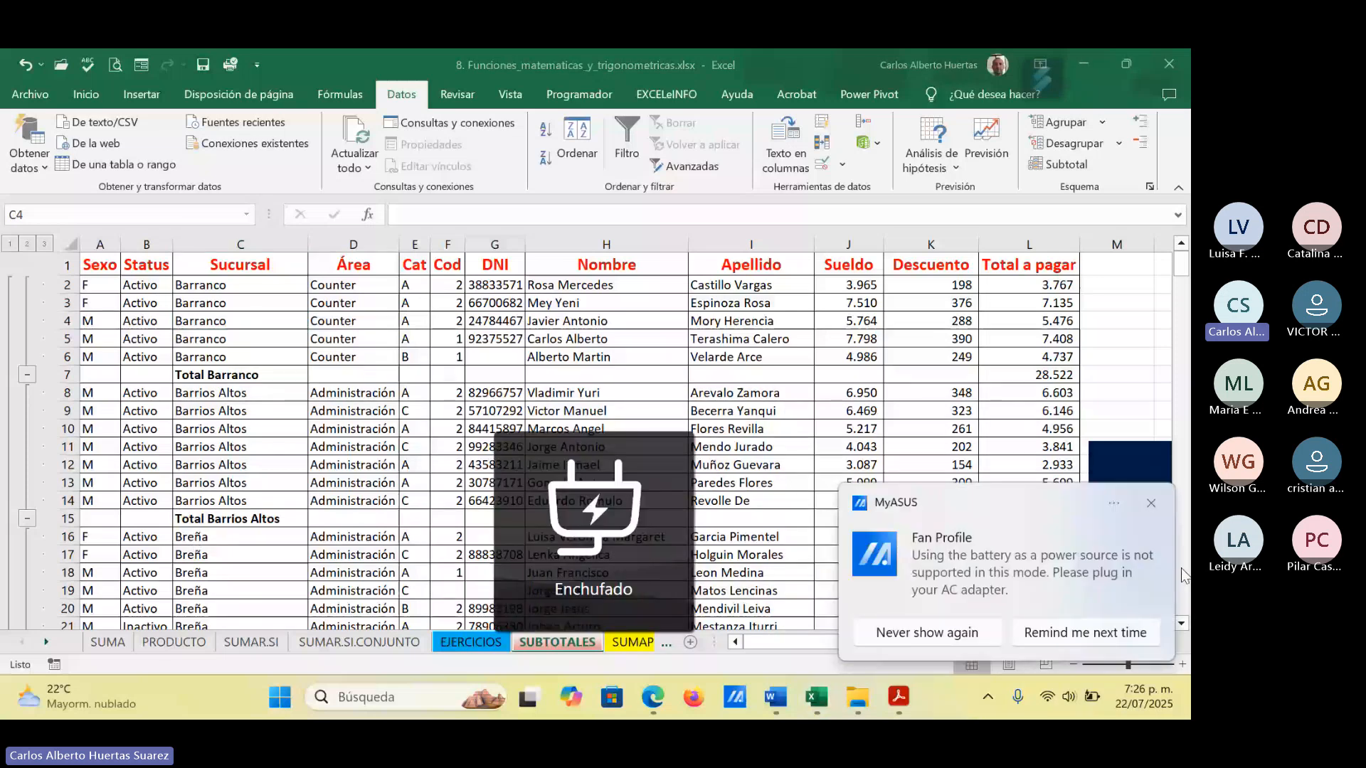
Step: Dismiss the MyASUS notification and replace the Total a pagar subtotals with Descuento subtotals for each Sucursal
{"action": "left_click", "coordinate": [1151, 502]}
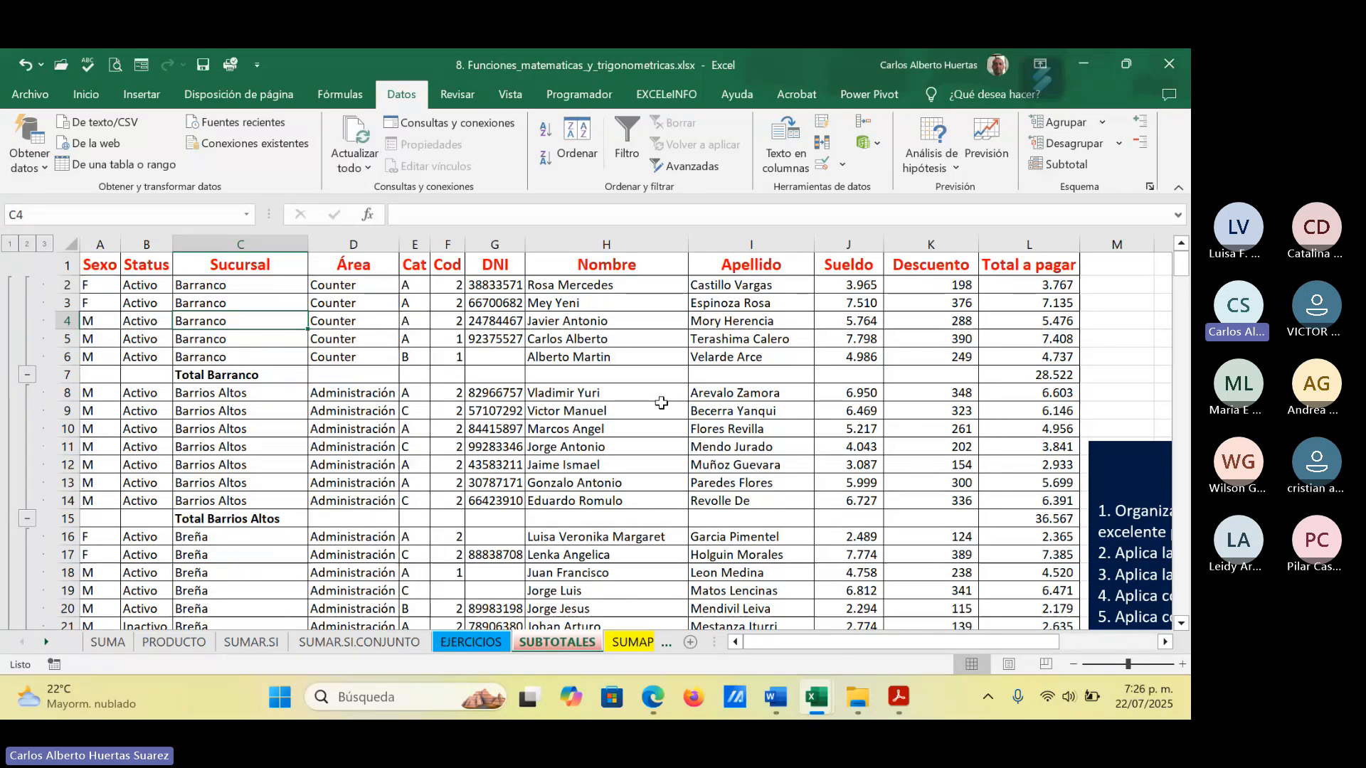
{"action": "left_click", "coordinate": [1073, 163]}
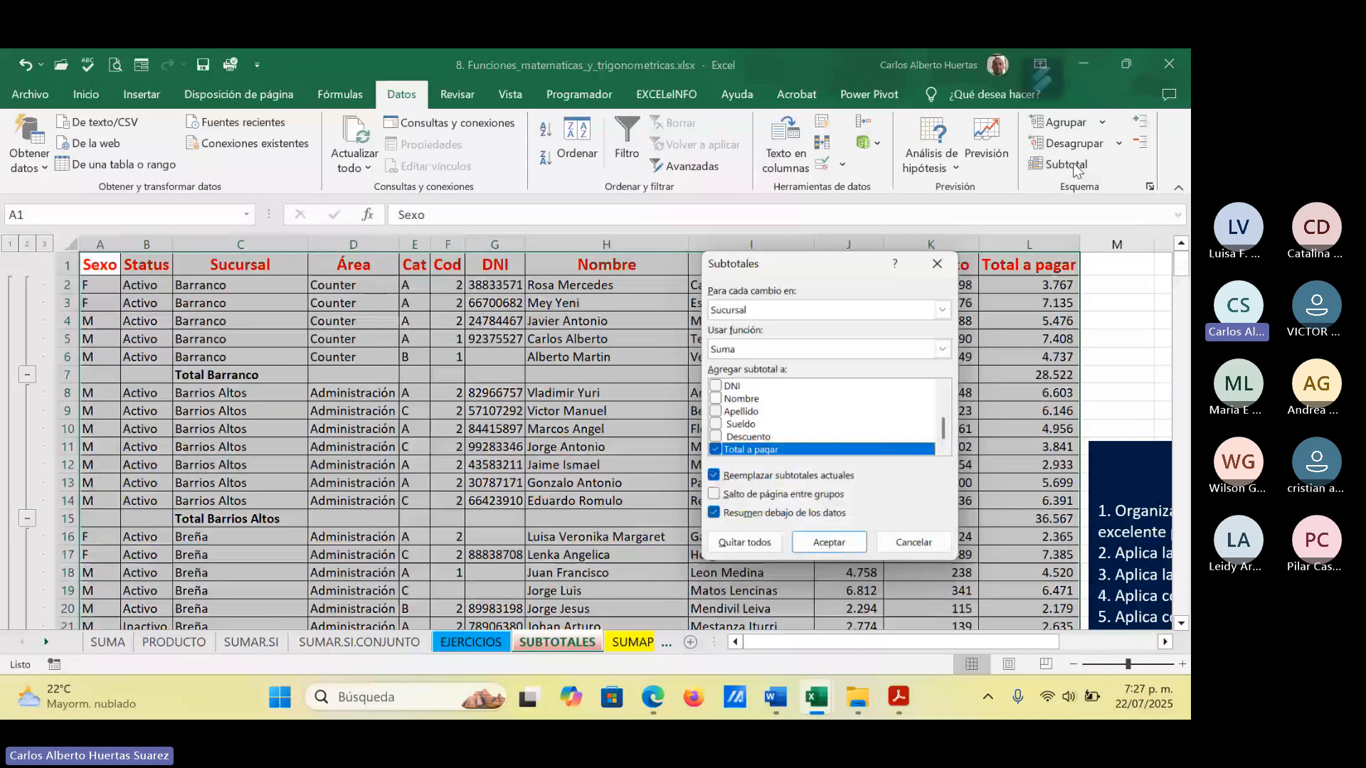
{"action": "left_click", "coordinate": [714, 451]}
{"action": "left_click", "coordinate": [713, 438]}
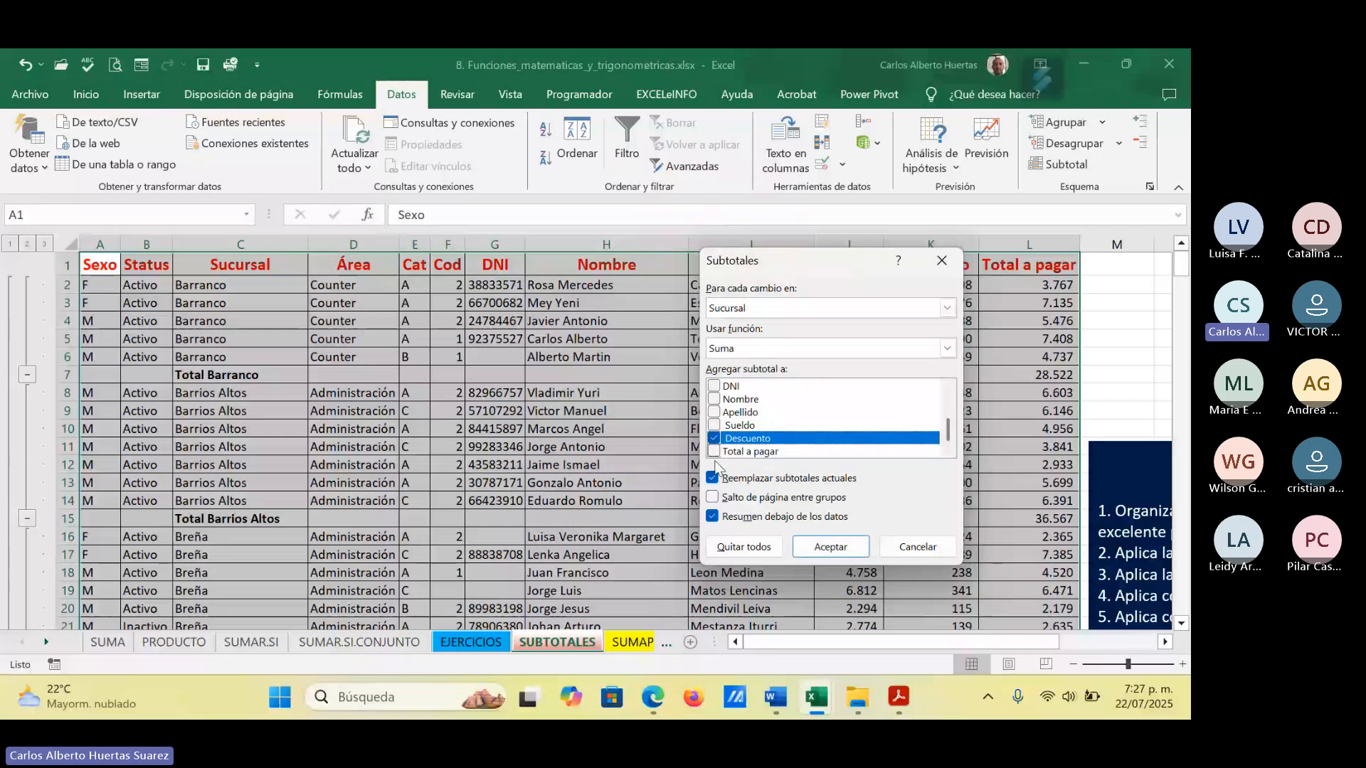
{"action": "left_click", "coordinate": [847, 549]}
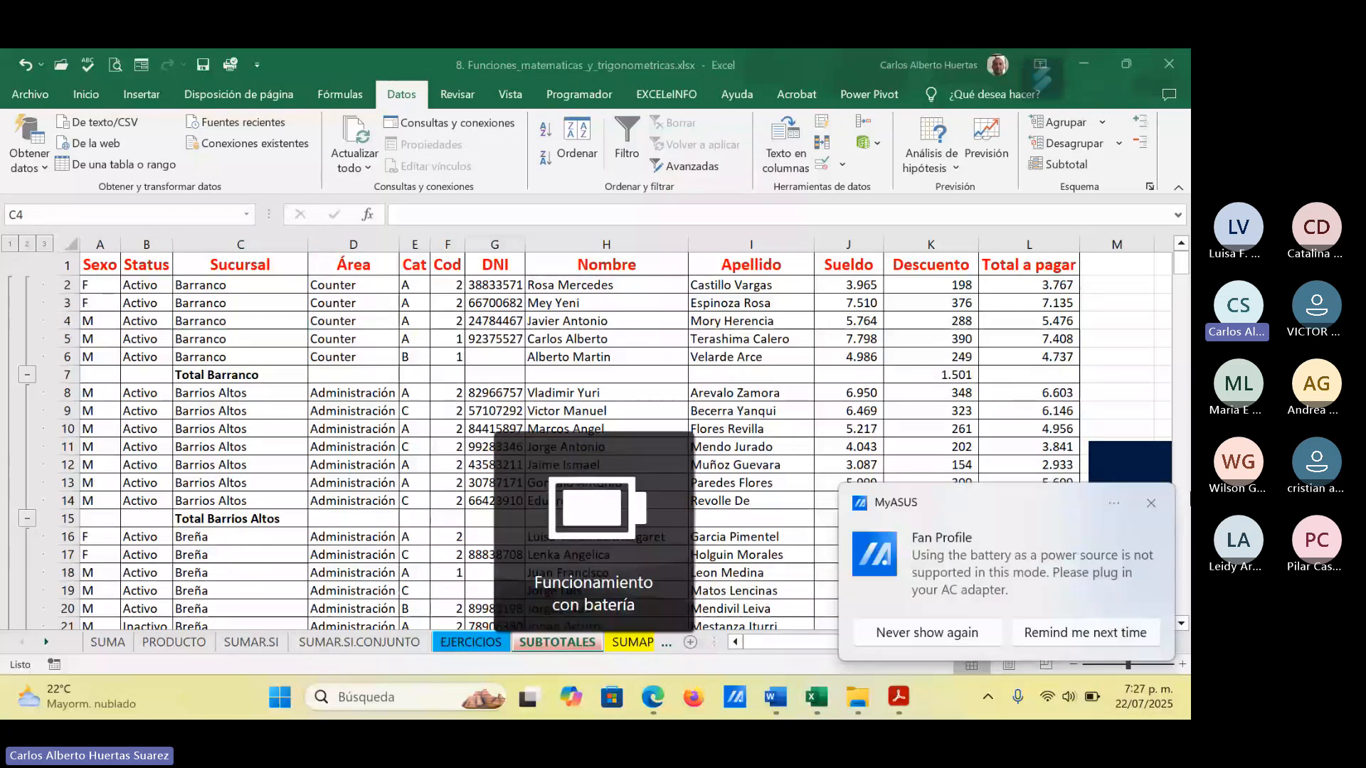
Step: Dismiss the repeated MyASUS notification and add Sueldo and Total a pagar to the Descuento subtotals for each Sucursal
{"action": "left_click", "coordinate": [1151, 503]}
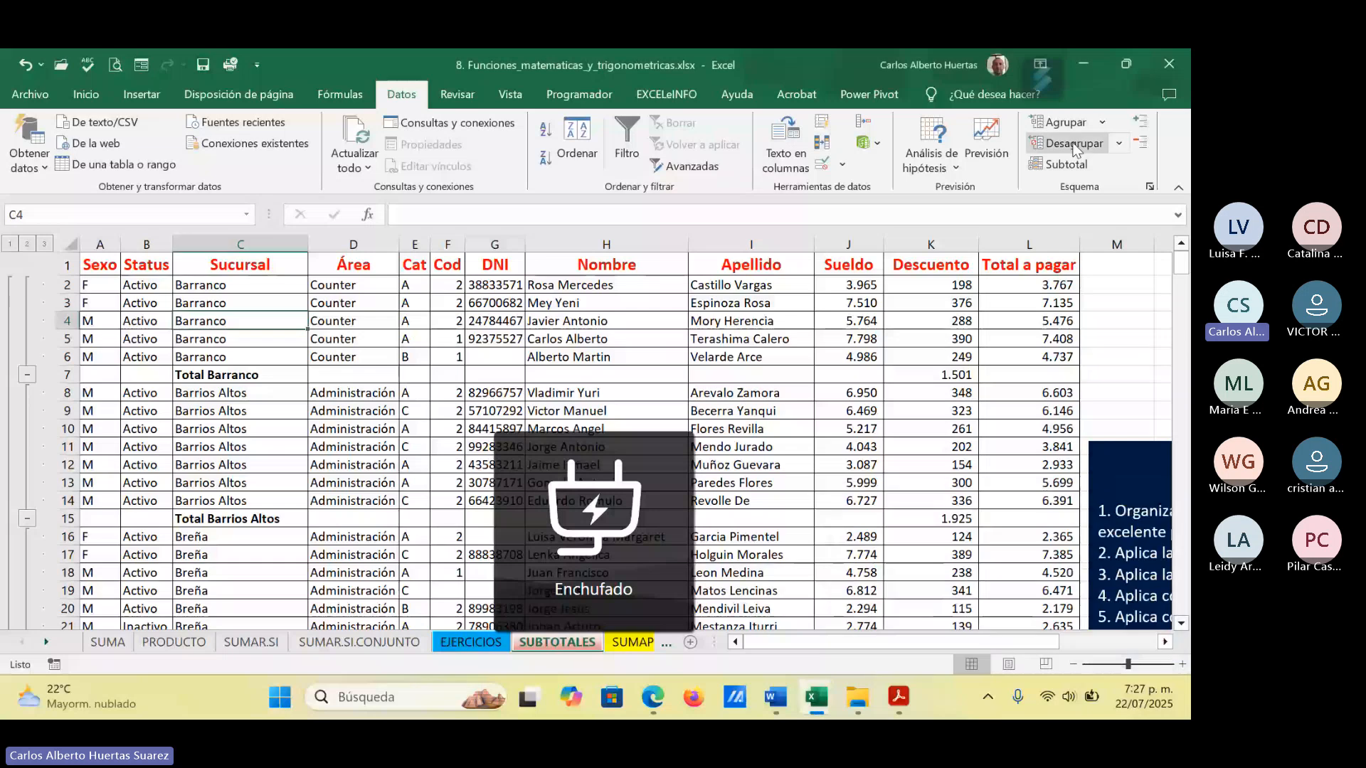
{"action": "left_click", "coordinate": [1066, 165]}
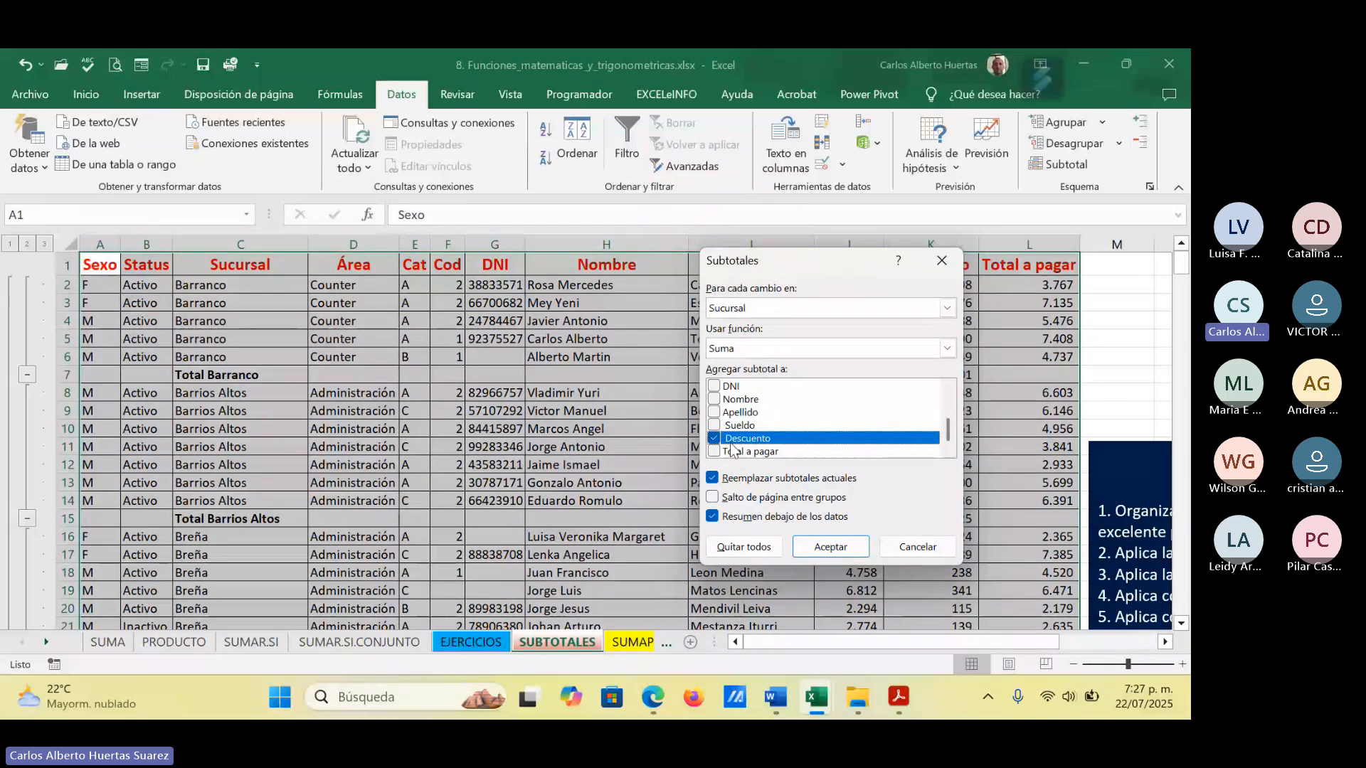
{"action": "left_click", "coordinate": [714, 425]}
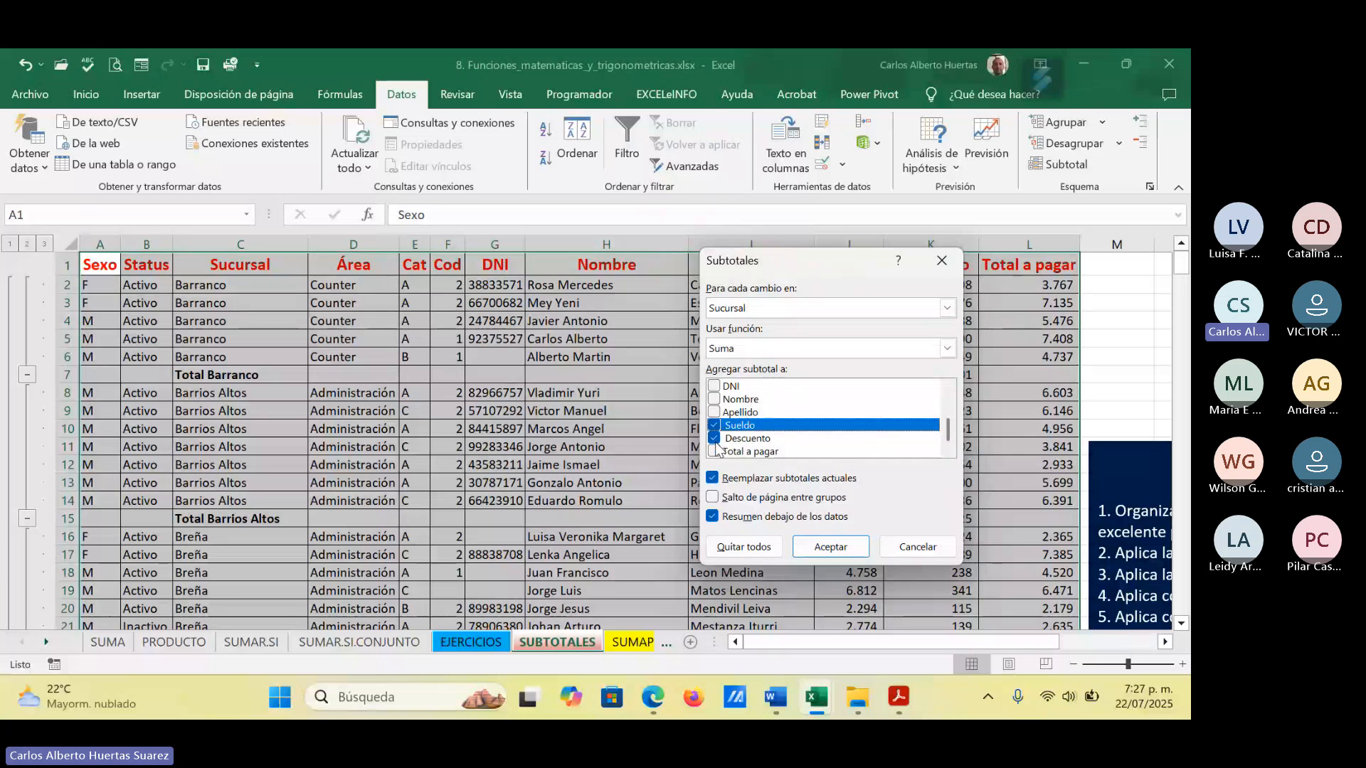
{"action": "left_click", "coordinate": [714, 452]}
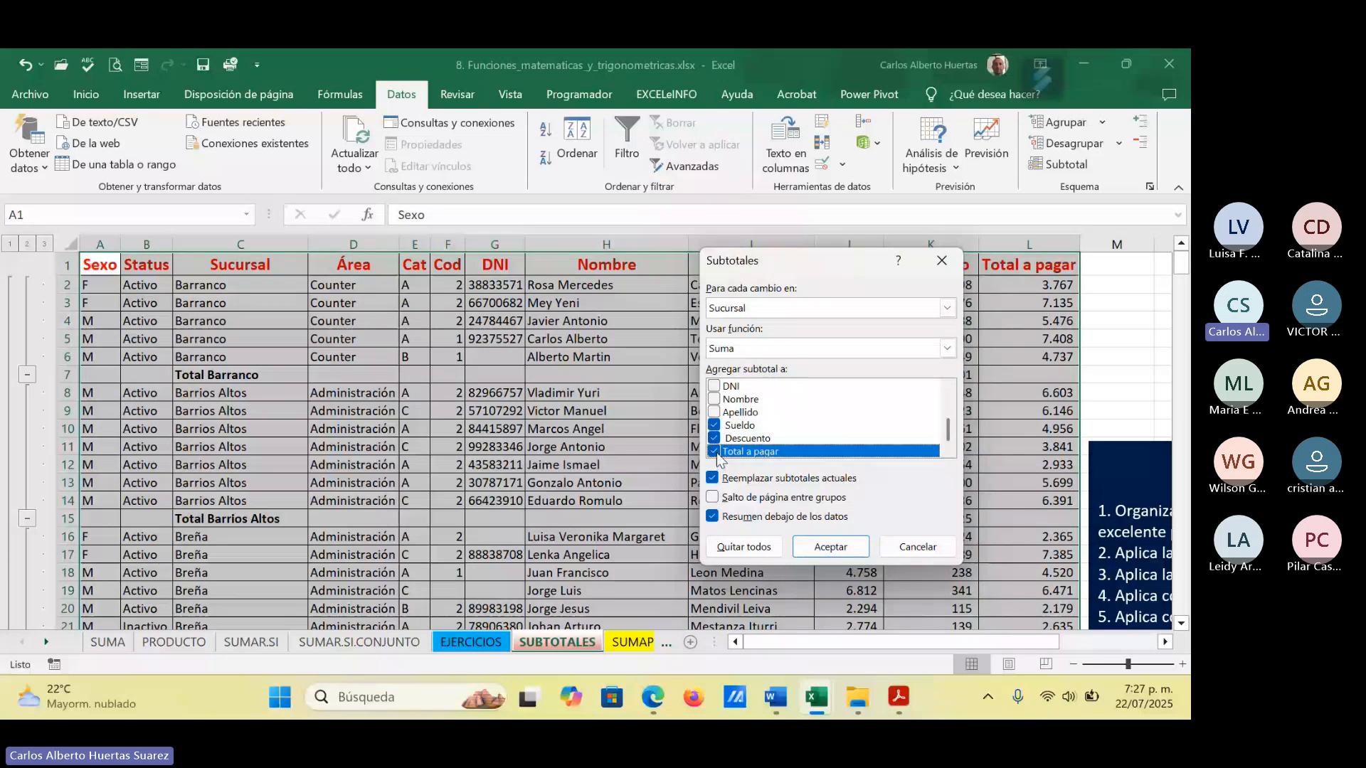
{"action": "left_click", "coordinate": [833, 550]}
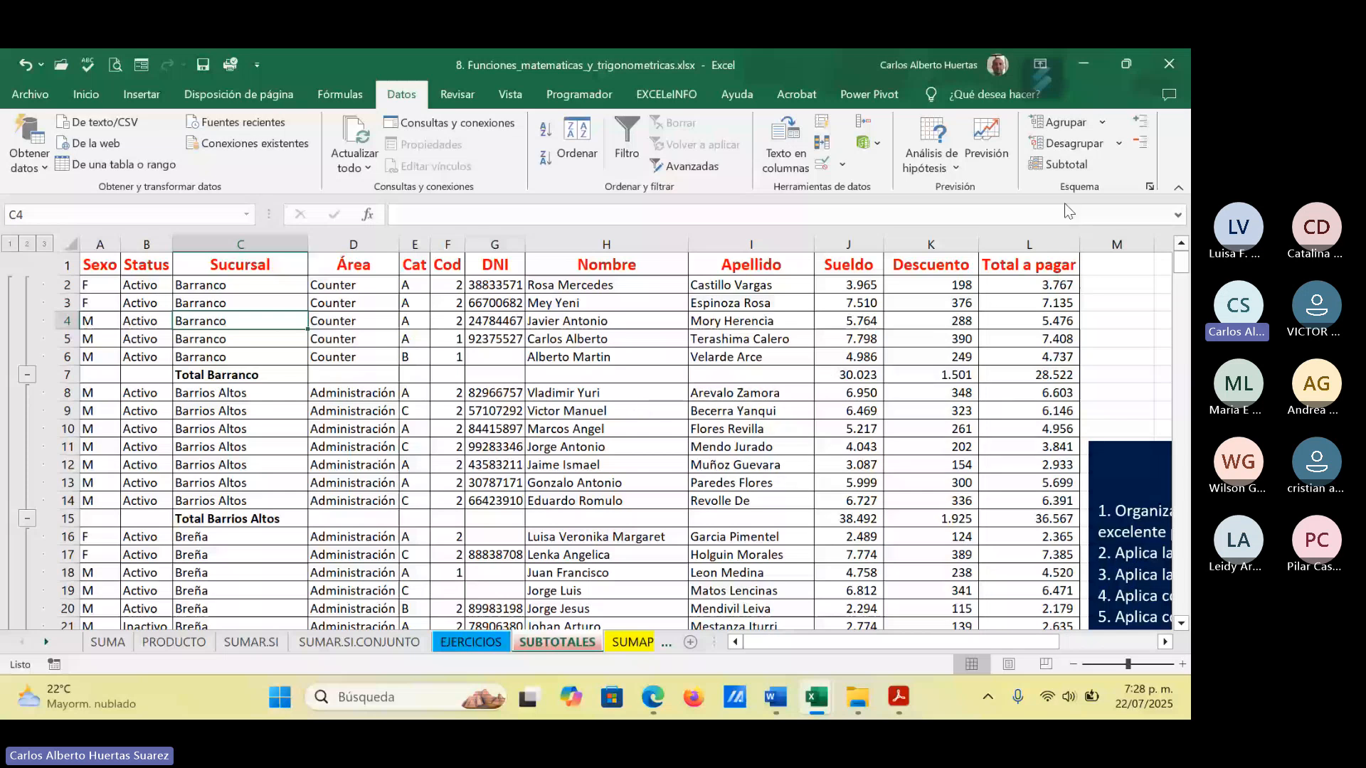
Step: Reapply the Sucursal subtotals with the Salto de página entre grupos option enabled
{"action": "left_click", "coordinate": [1058, 164]}
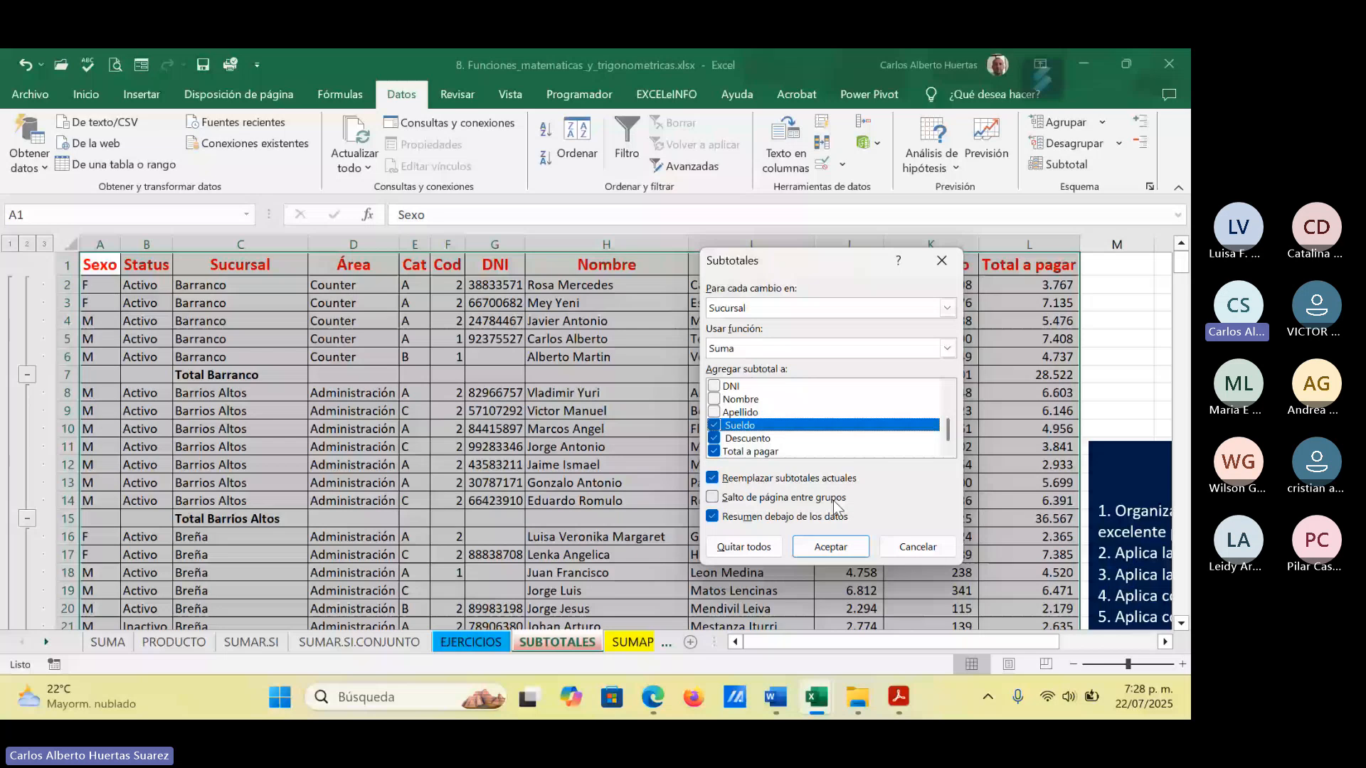
{"action": "left_click", "coordinate": [733, 500]}
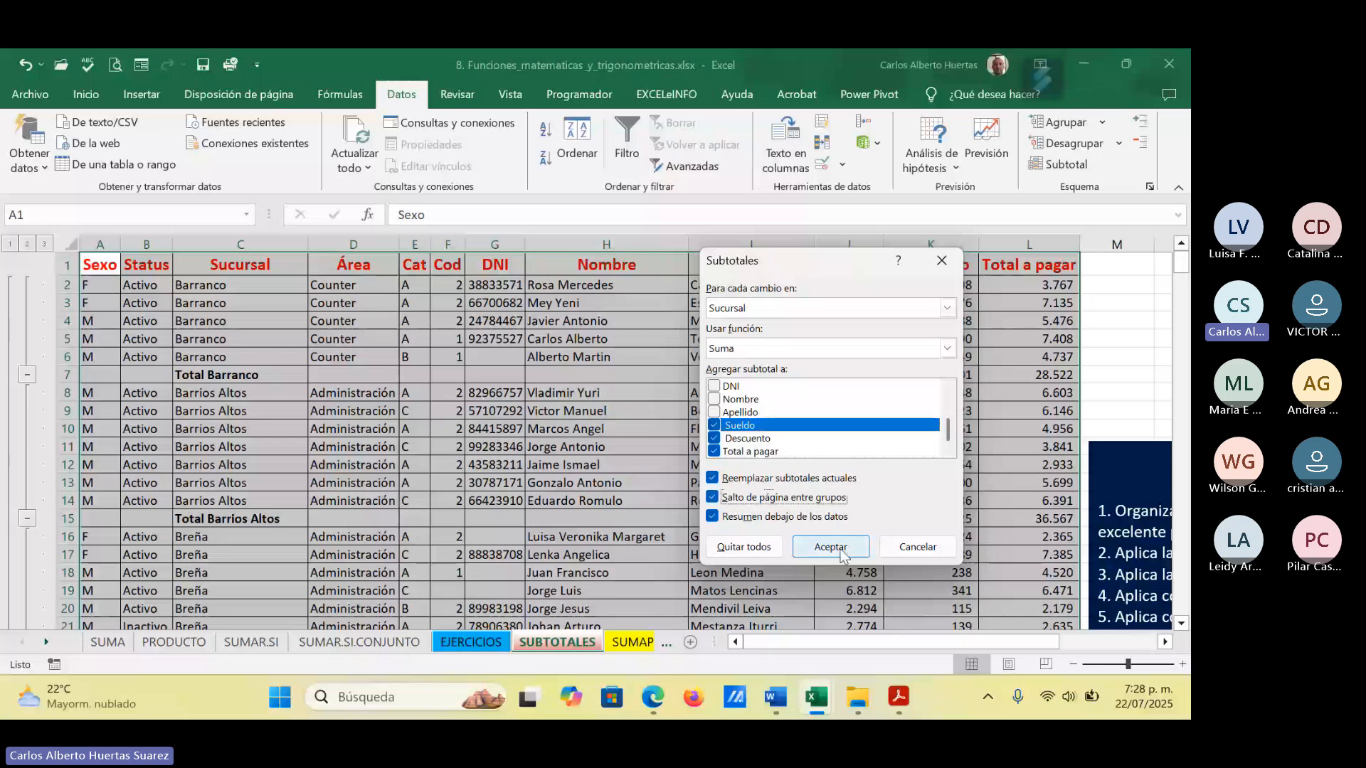
{"action": "left_click", "coordinate": [831, 548]}
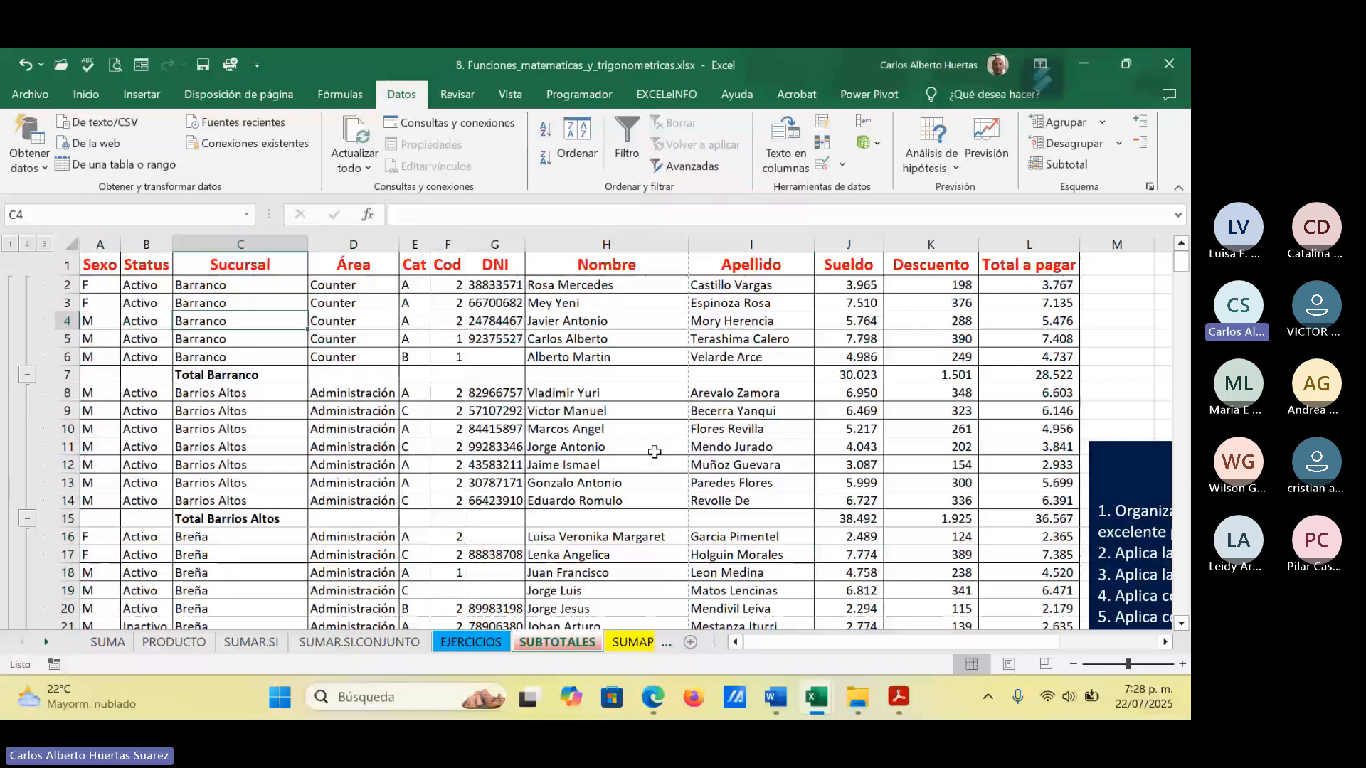
Step: Examine the Sueldo, Descuento and Total a pagar subtotals of the Sucursal groups, then return to the table's header row
{"action": "scroll", "coordinate": [654, 452], "scroll_direction": "down", "scroll_amount": 1}
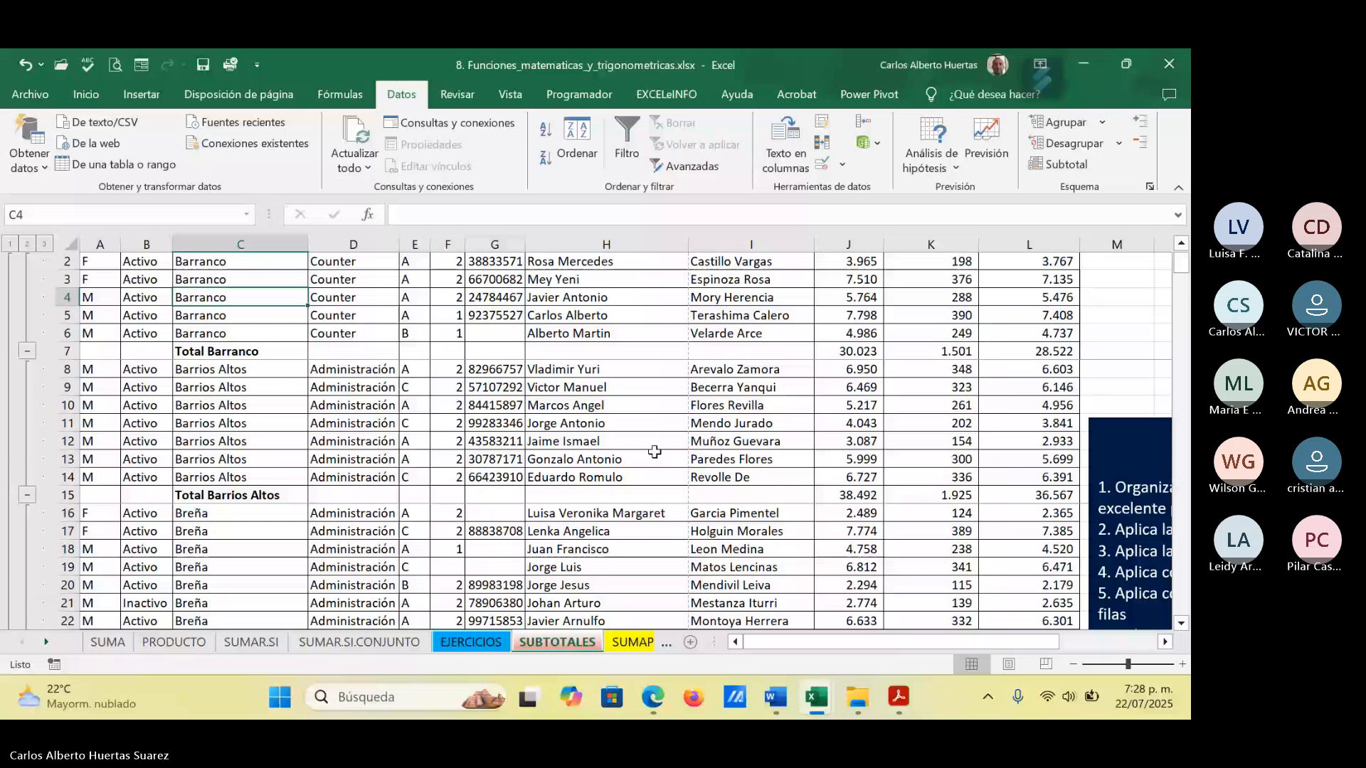
{"action": "scroll", "coordinate": [654, 451], "scroll_direction": "down", "scroll_amount": 5}
{"action": "scroll", "coordinate": [654, 454], "scroll_direction": "down", "scroll_amount": 20}
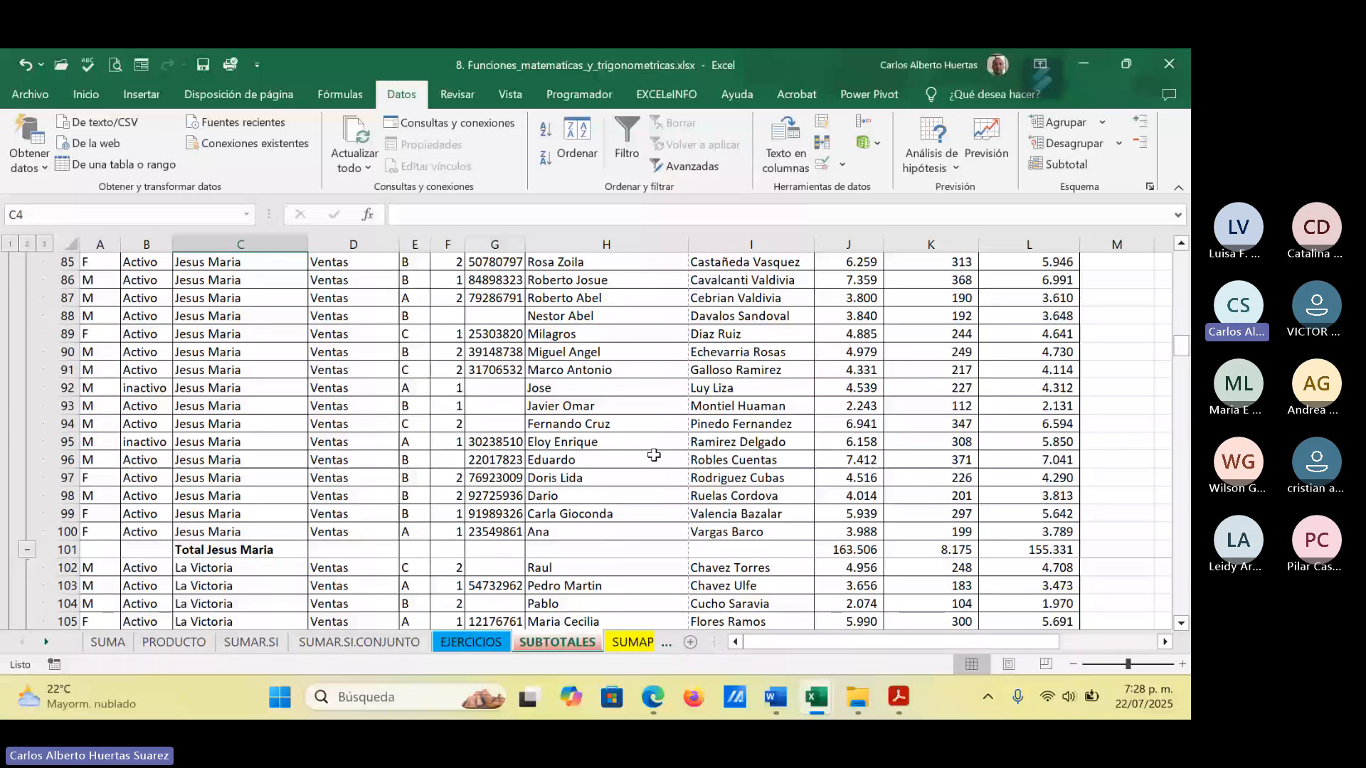
{"action": "scroll", "coordinate": [654, 454], "scroll_direction": "down", "scroll_amount": 10}
{"action": "scroll", "coordinate": [653, 456], "scroll_direction": "down", "scroll_amount": 11}
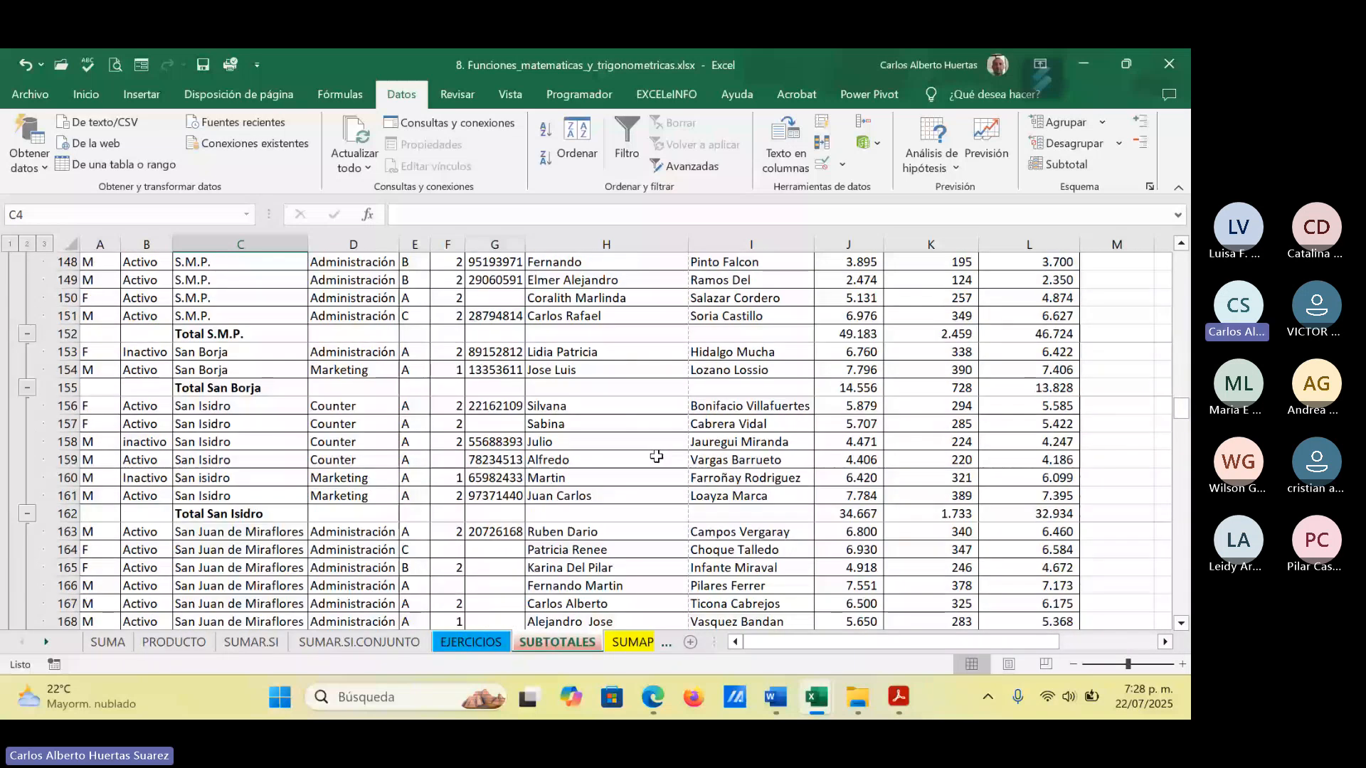
{"action": "scroll", "coordinate": [658, 456], "scroll_direction": "down", "scroll_amount": 14}
{"action": "scroll", "coordinate": [661, 456], "scroll_direction": "up", "scroll_amount": 10}
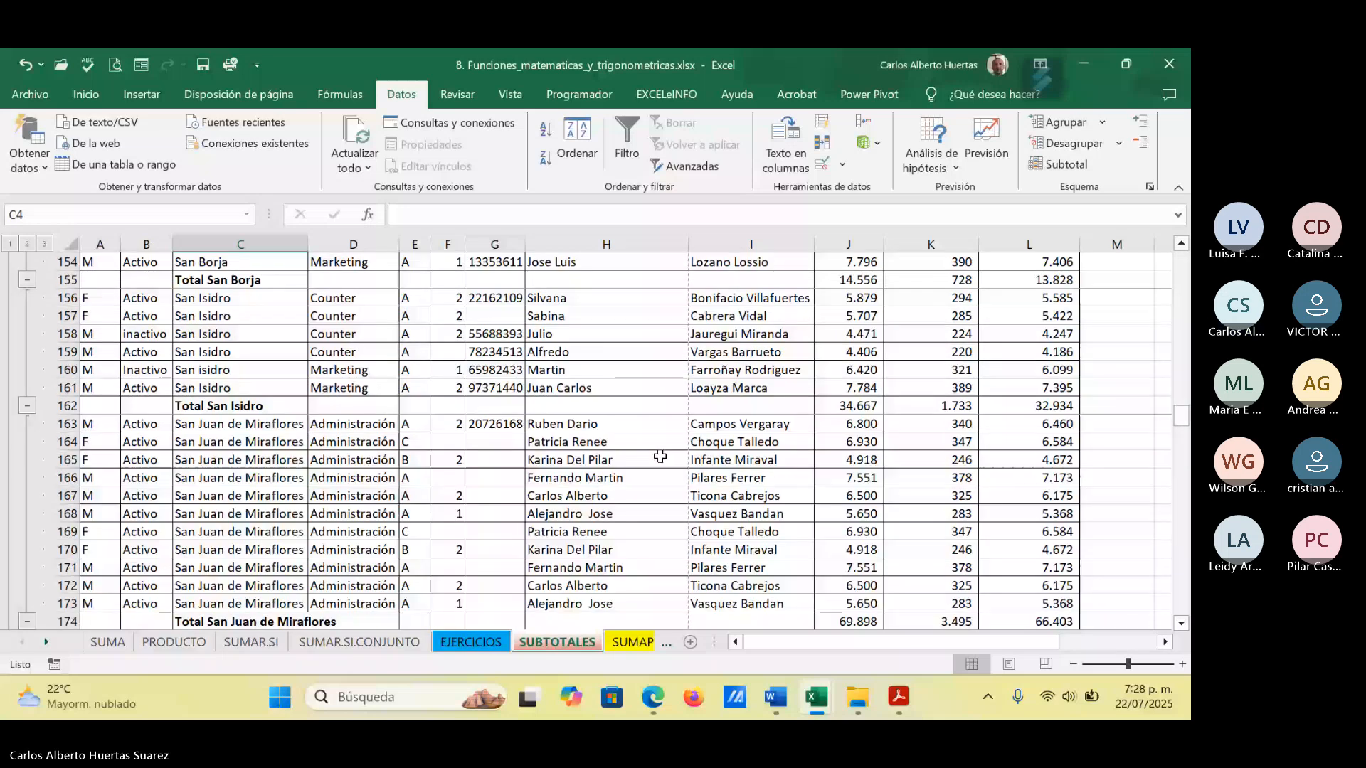
{"action": "scroll", "coordinate": [660, 456], "scroll_direction": "up", "scroll_amount": 14}
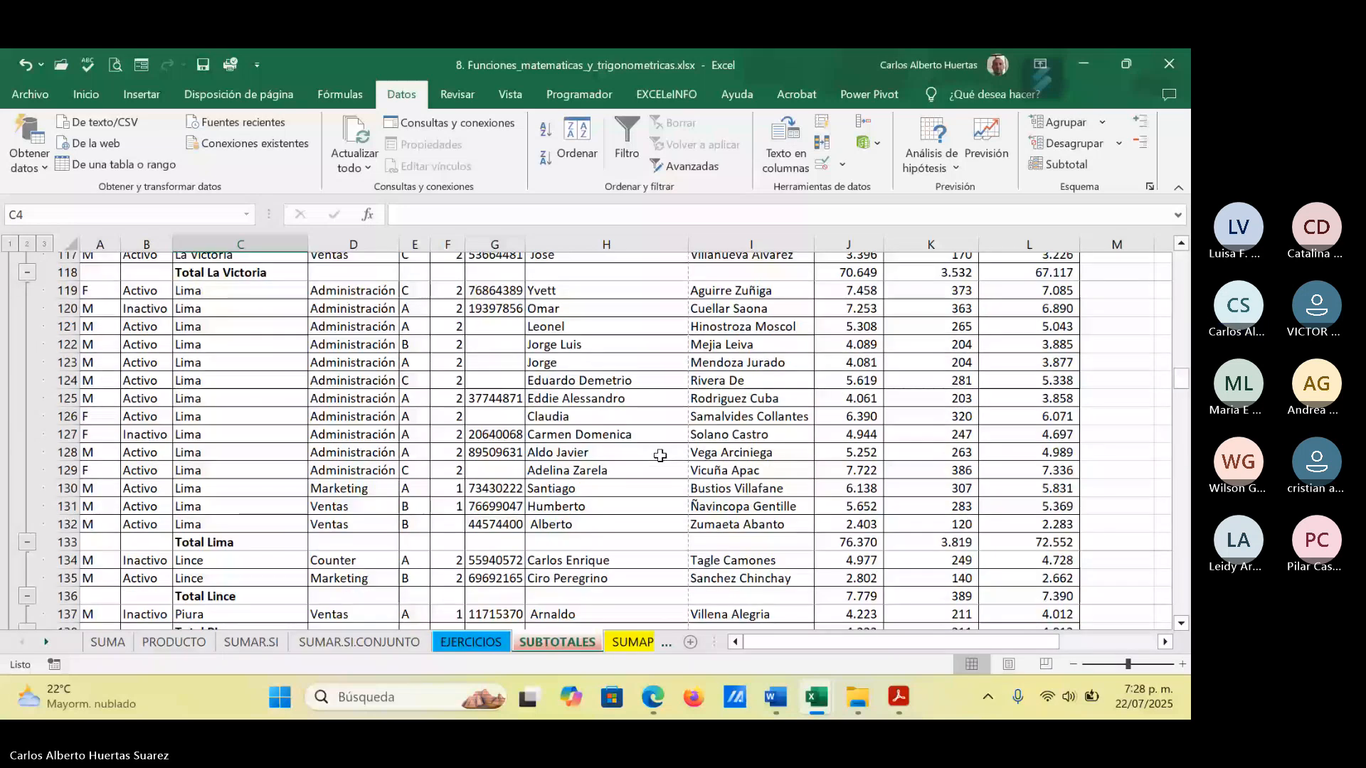
{"action": "scroll", "coordinate": [661, 456], "scroll_direction": "up", "scroll_amount": 20}
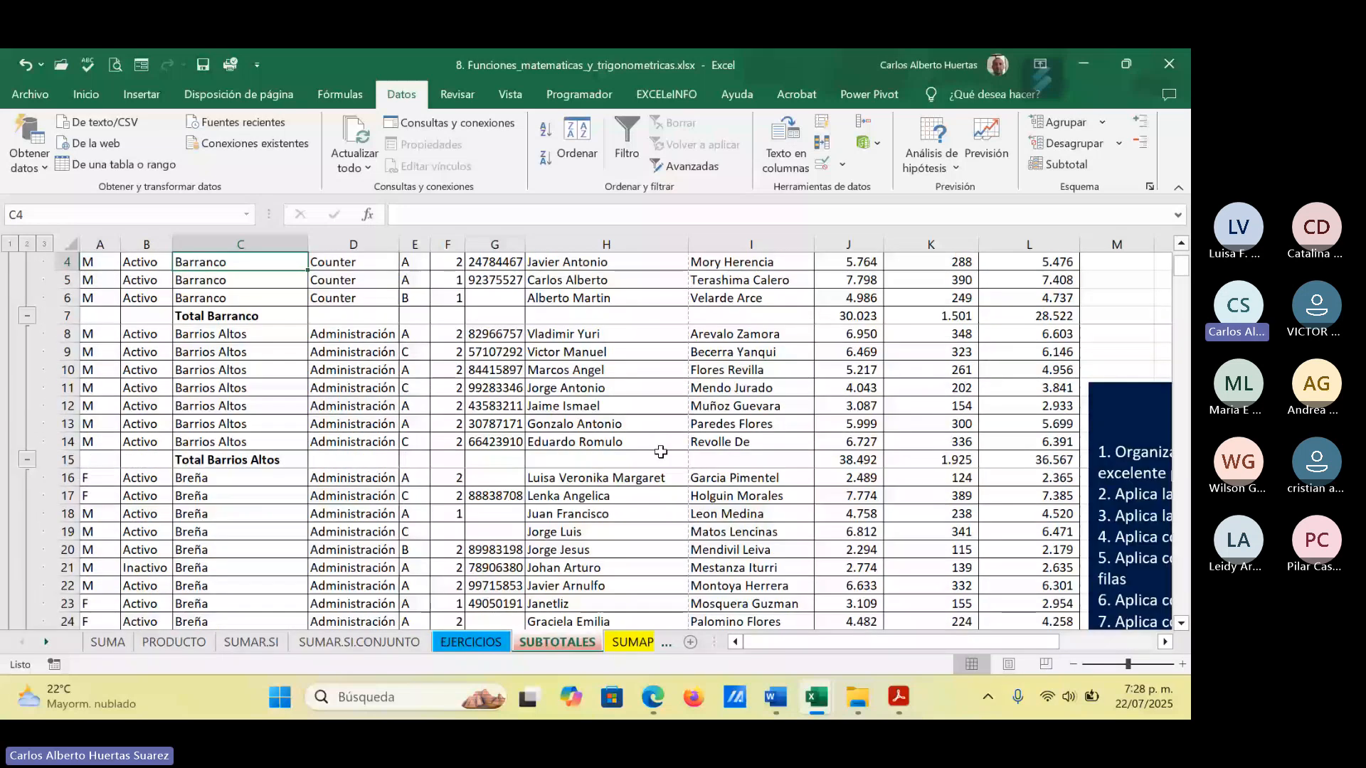
{"action": "scroll", "coordinate": [660, 452], "scroll_direction": "up", "scroll_amount": 1}
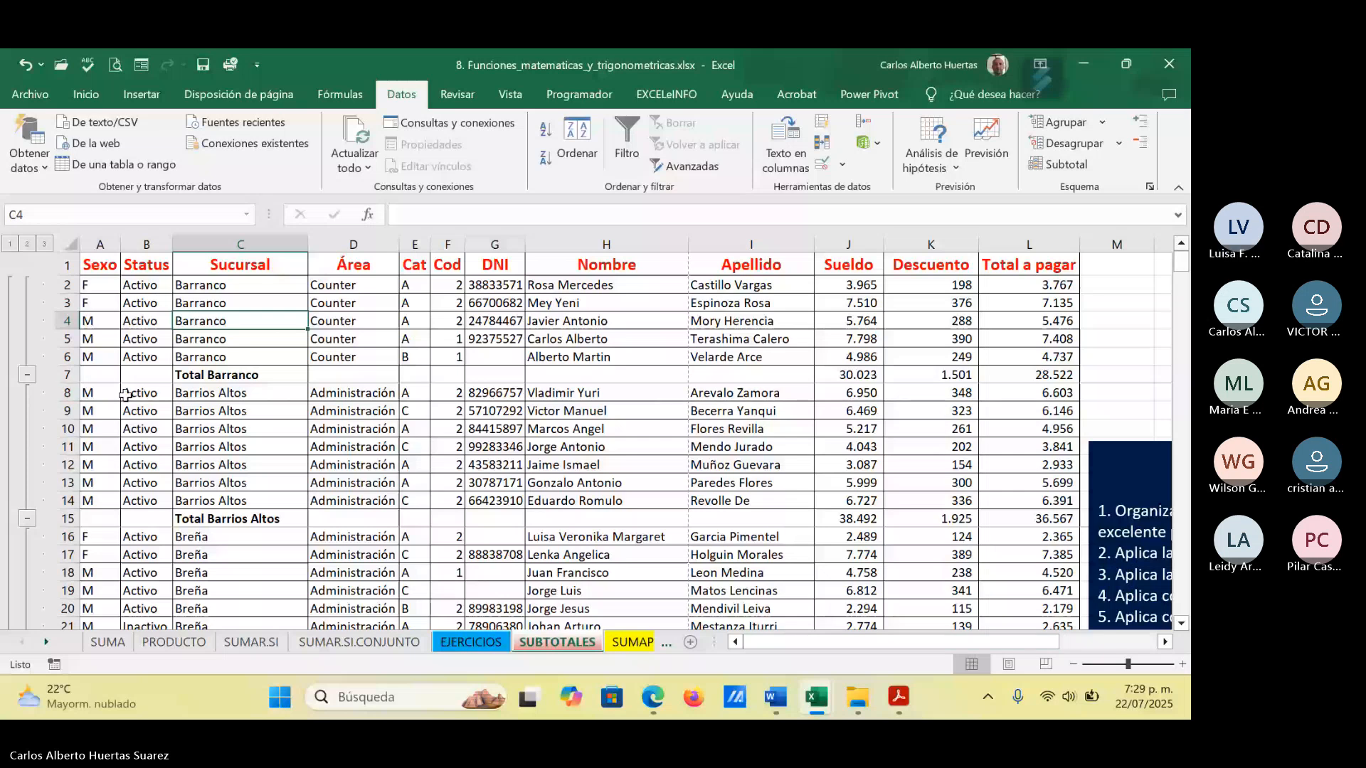
Step: Reapply the Sucursal subtotals with the Salto de página entre grupos option disabled
{"action": "key", "text": "alt+a"}
{"action": "key", "text": "b"}
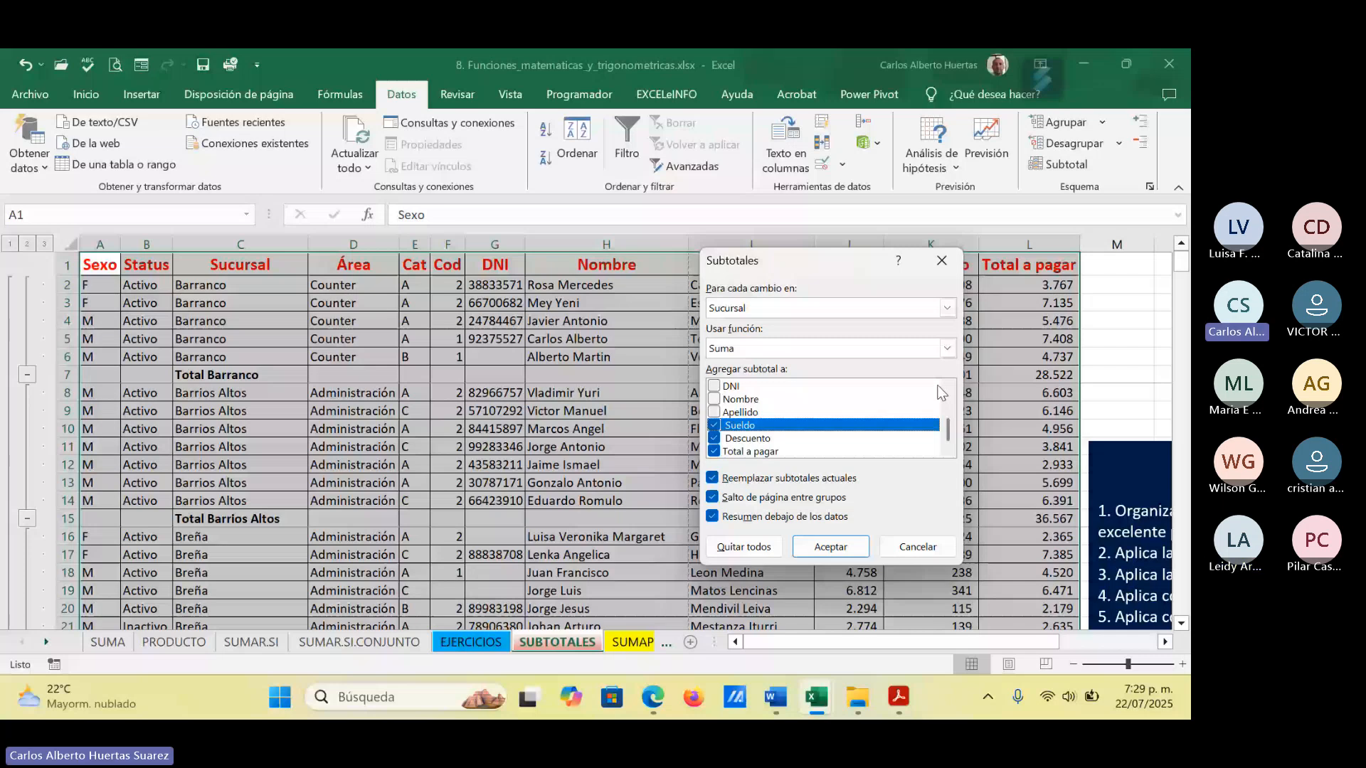
{"action": "left_click", "coordinate": [783, 496]}
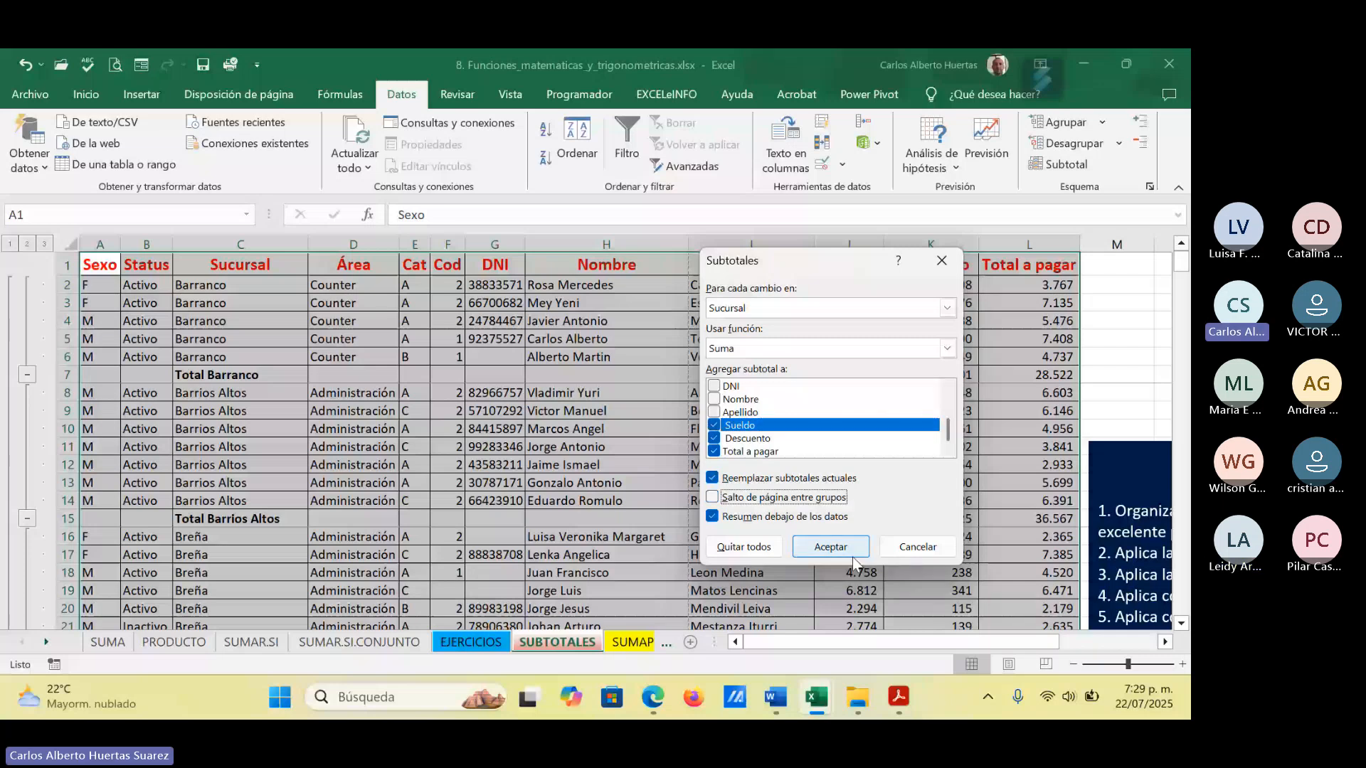
{"action": "left_click", "coordinate": [847, 552]}
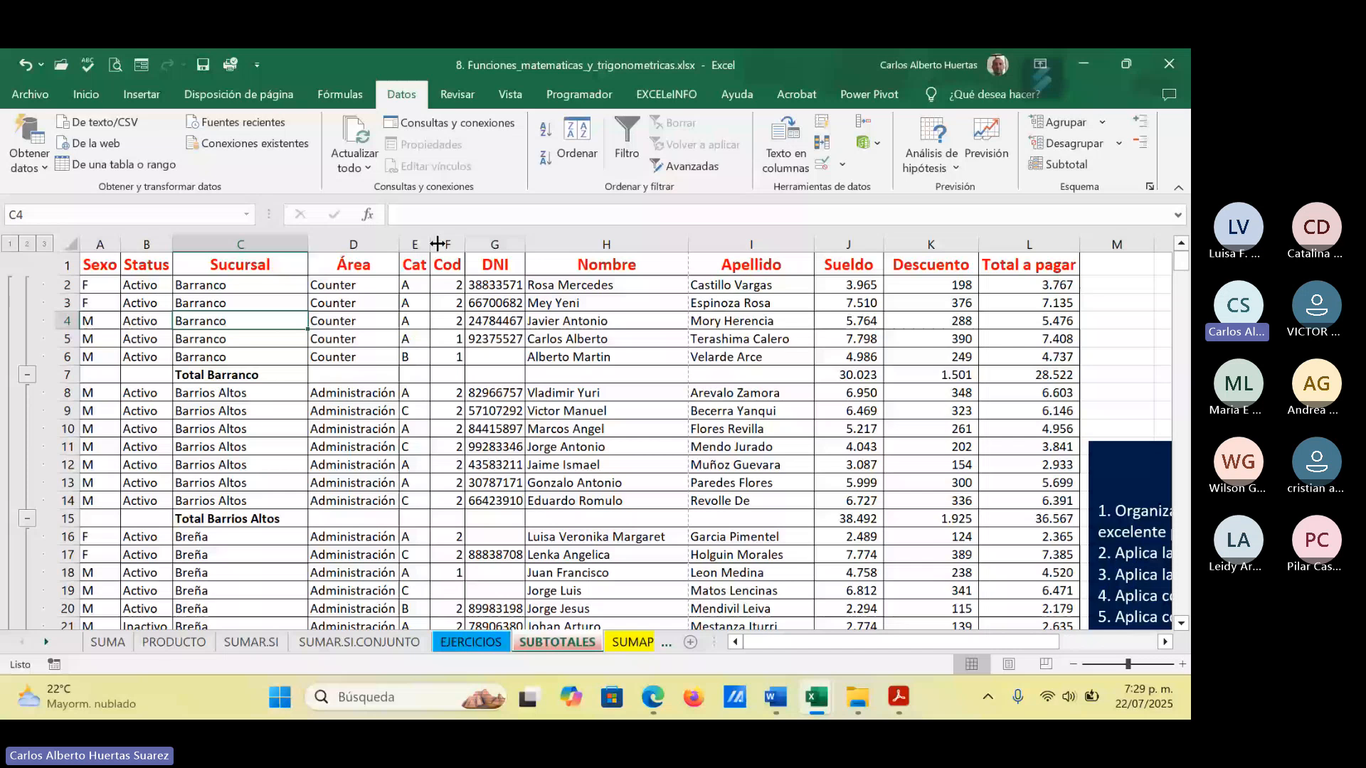
{"action": "left_click", "coordinate": [1066, 165]}
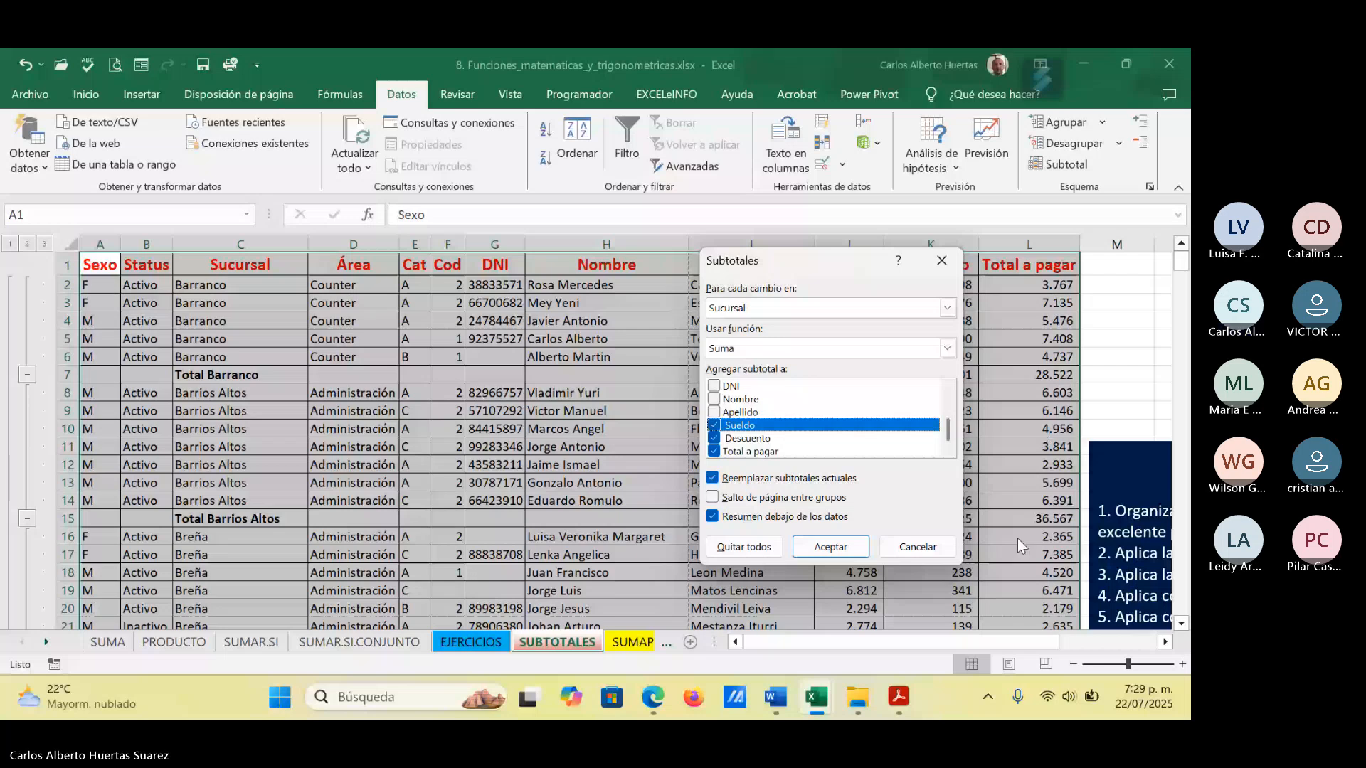
{"action": "left_click", "coordinate": [933, 546]}
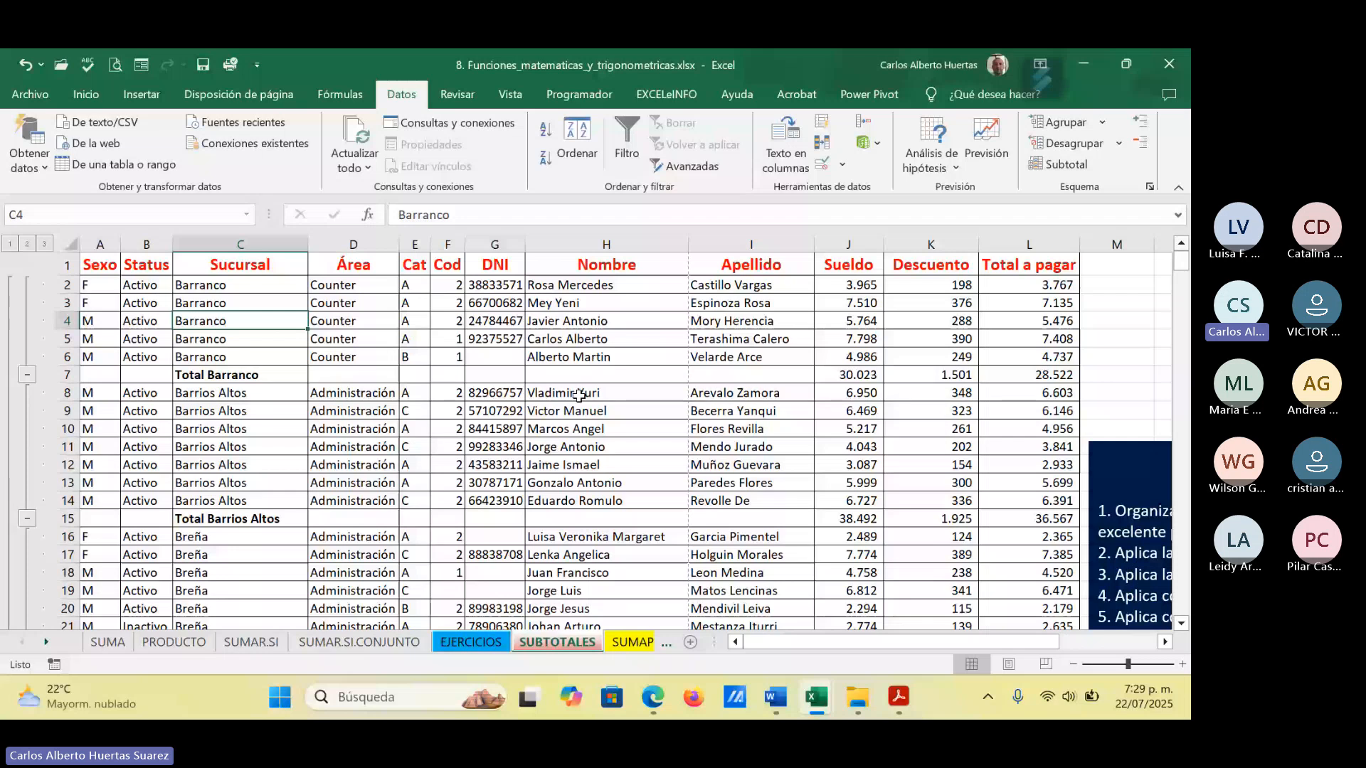
Step: Remove Sueldo and Total a pagar from the subtotals, keeping only the Descuento sum for each Sucursal
{"action": "left_click", "coordinate": [283, 380]}
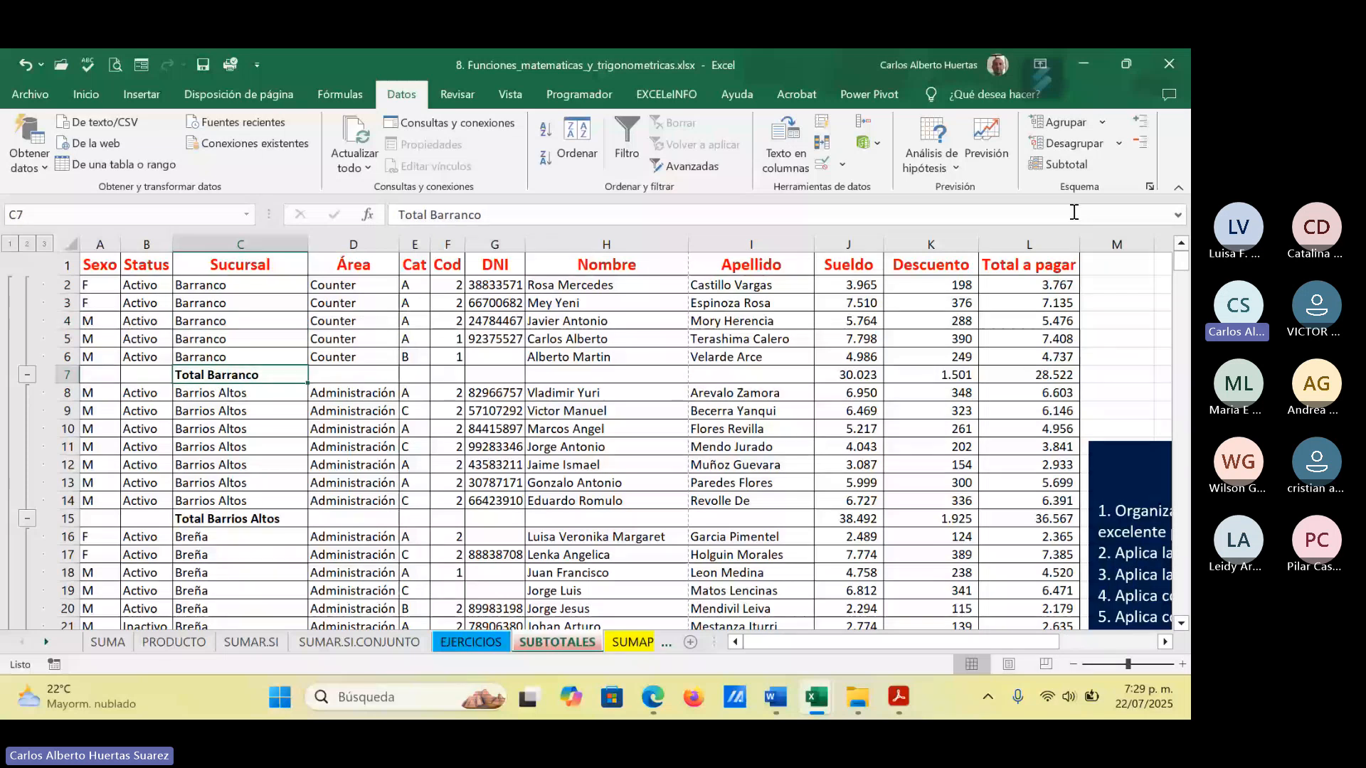
{"action": "left_click", "coordinate": [1058, 165]}
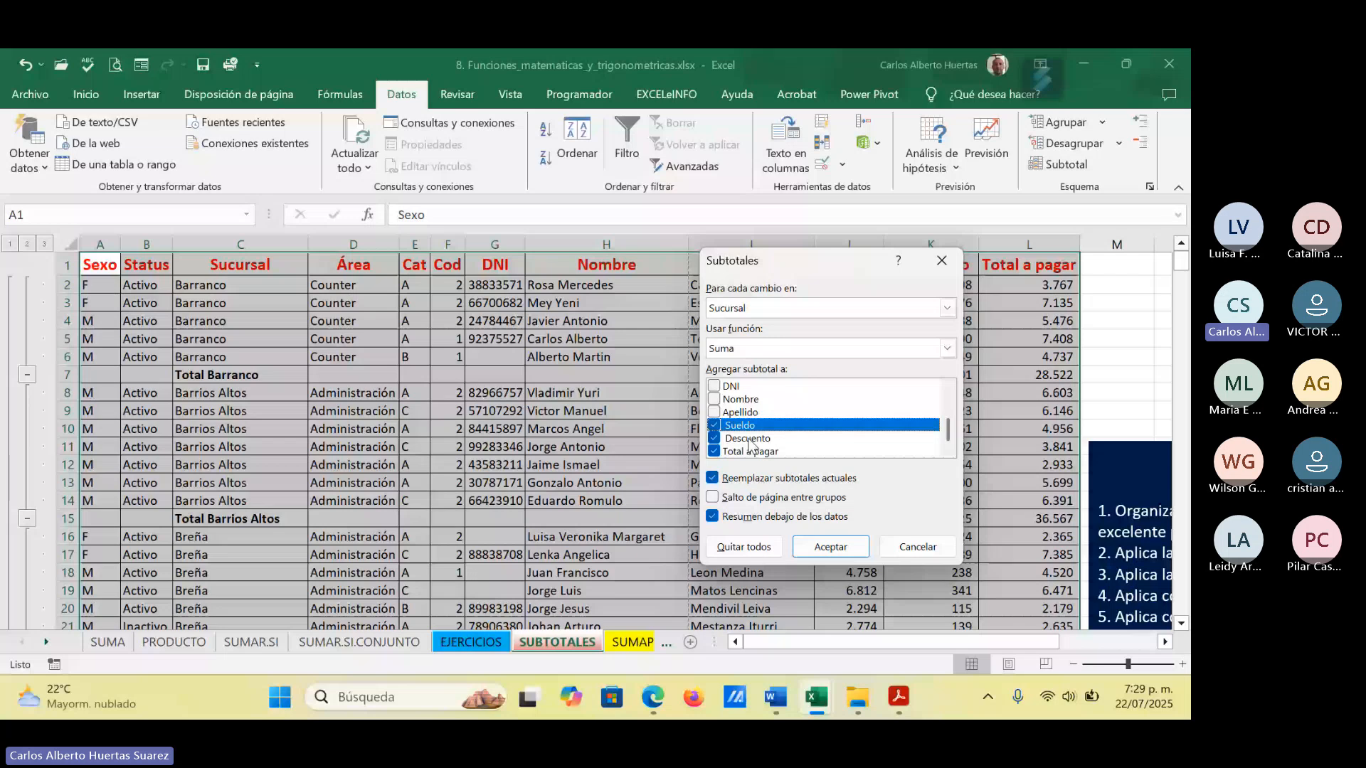
{"action": "left_click", "coordinate": [748, 451]}
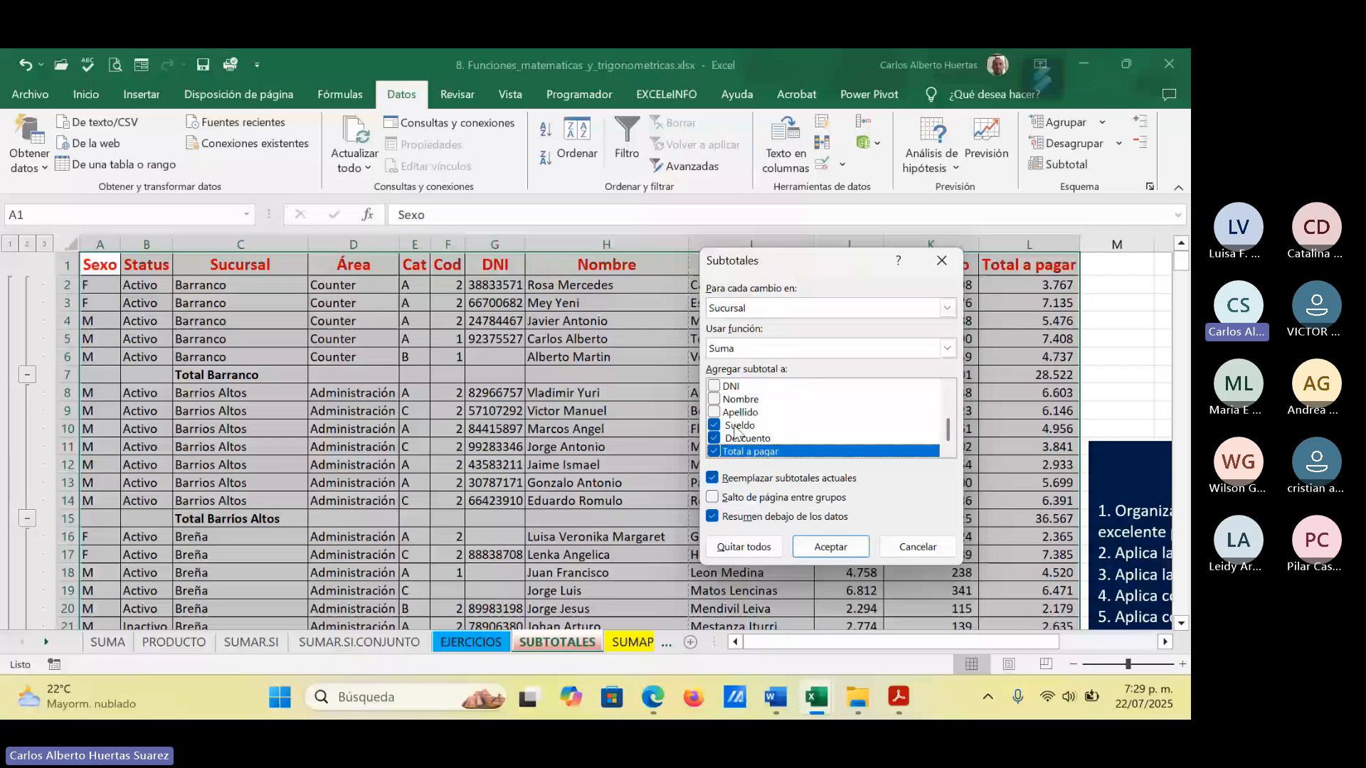
{"action": "left_click", "coordinate": [737, 425]}
{"action": "left_click", "coordinate": [740, 451]}
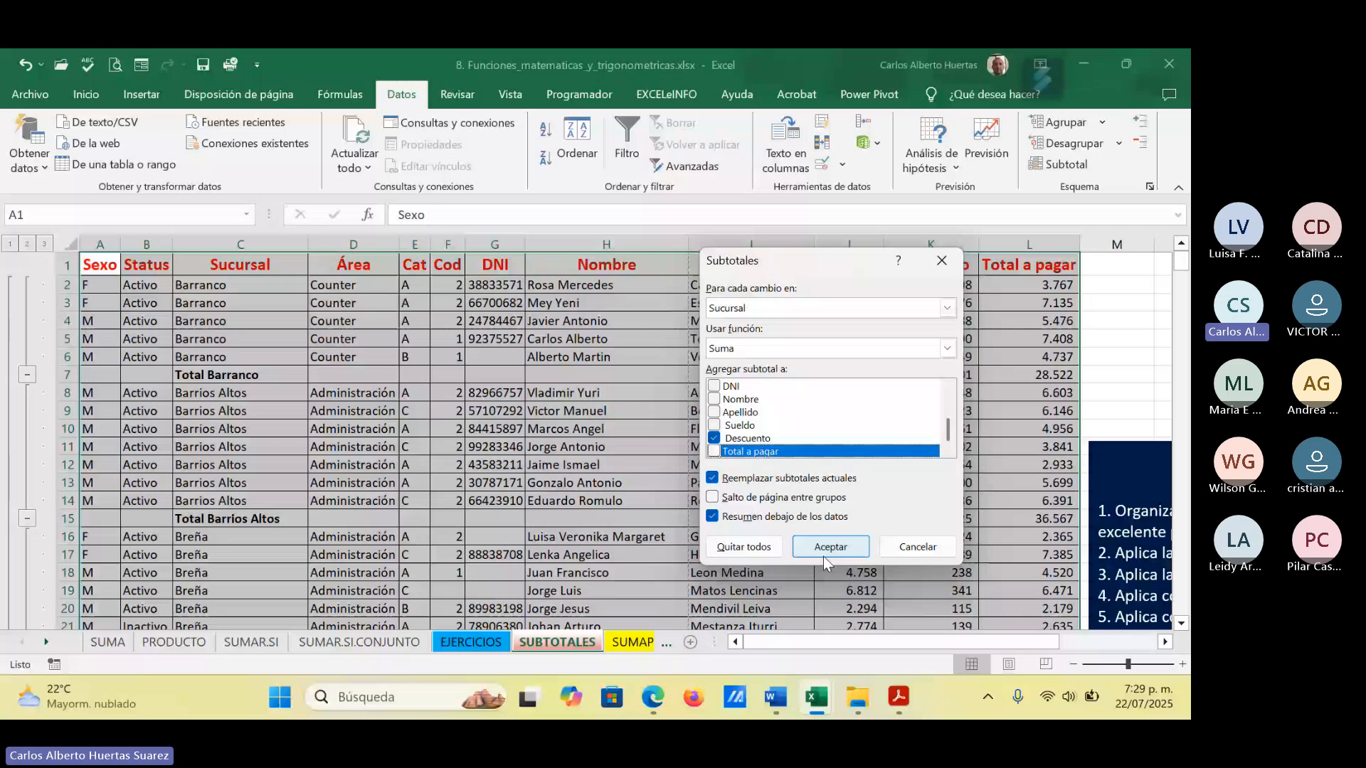
{"action": "left_click", "coordinate": [828, 548]}
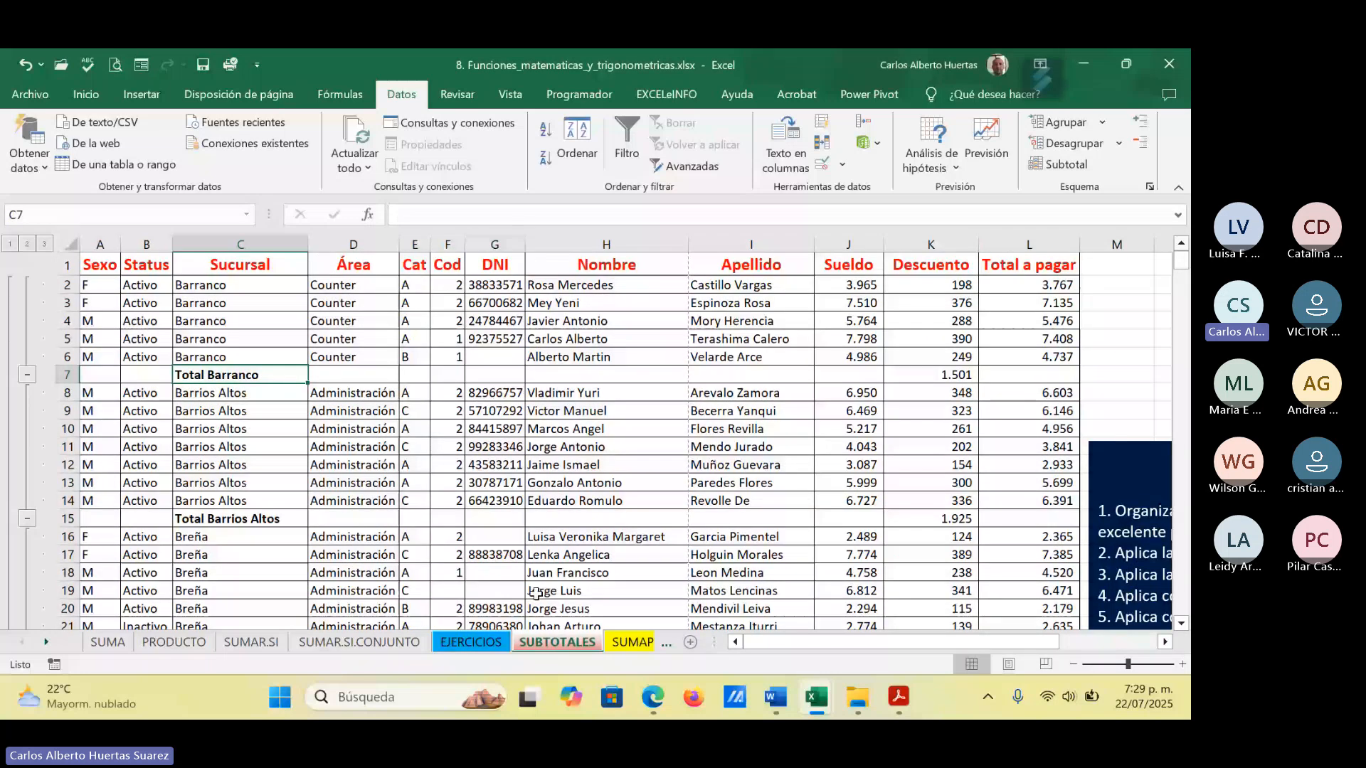
{"action": "left_click", "coordinate": [1060, 168]}
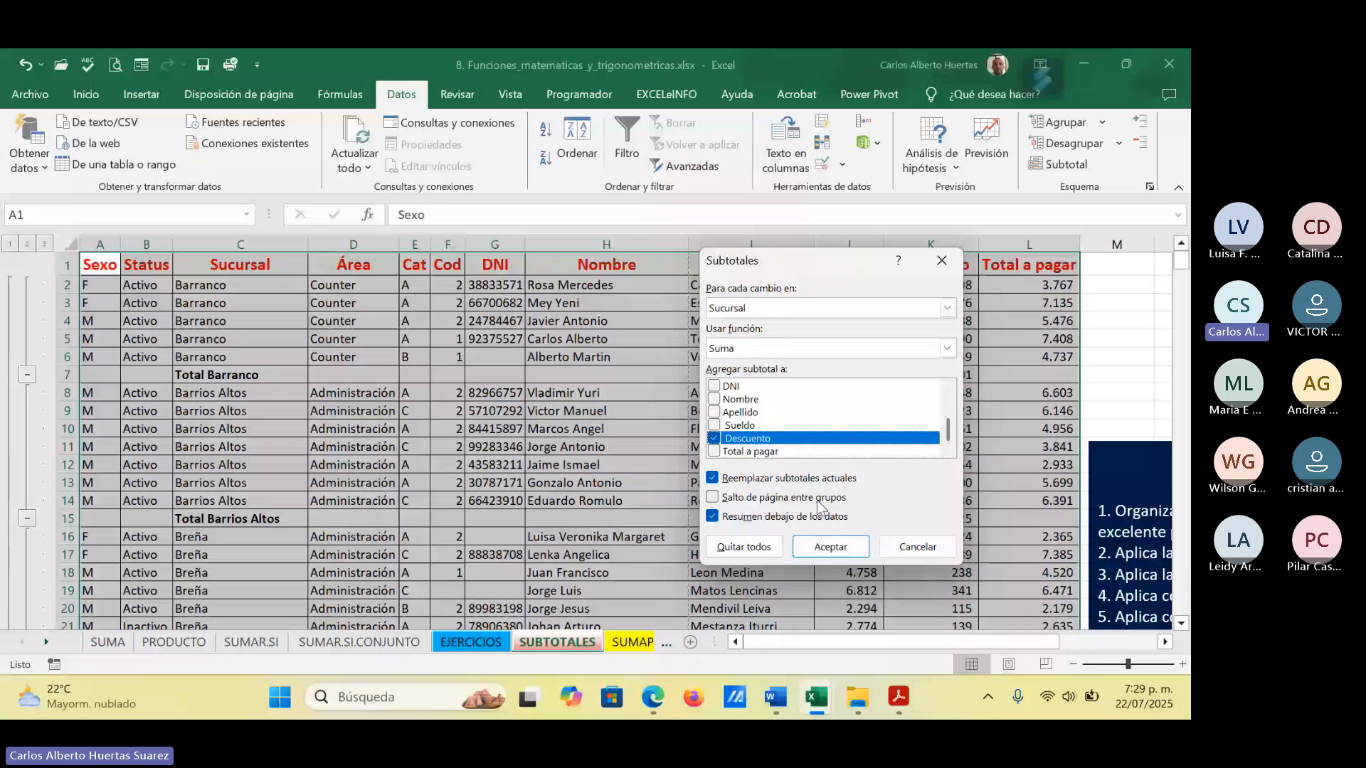
{"action": "left_click", "coordinate": [913, 552]}
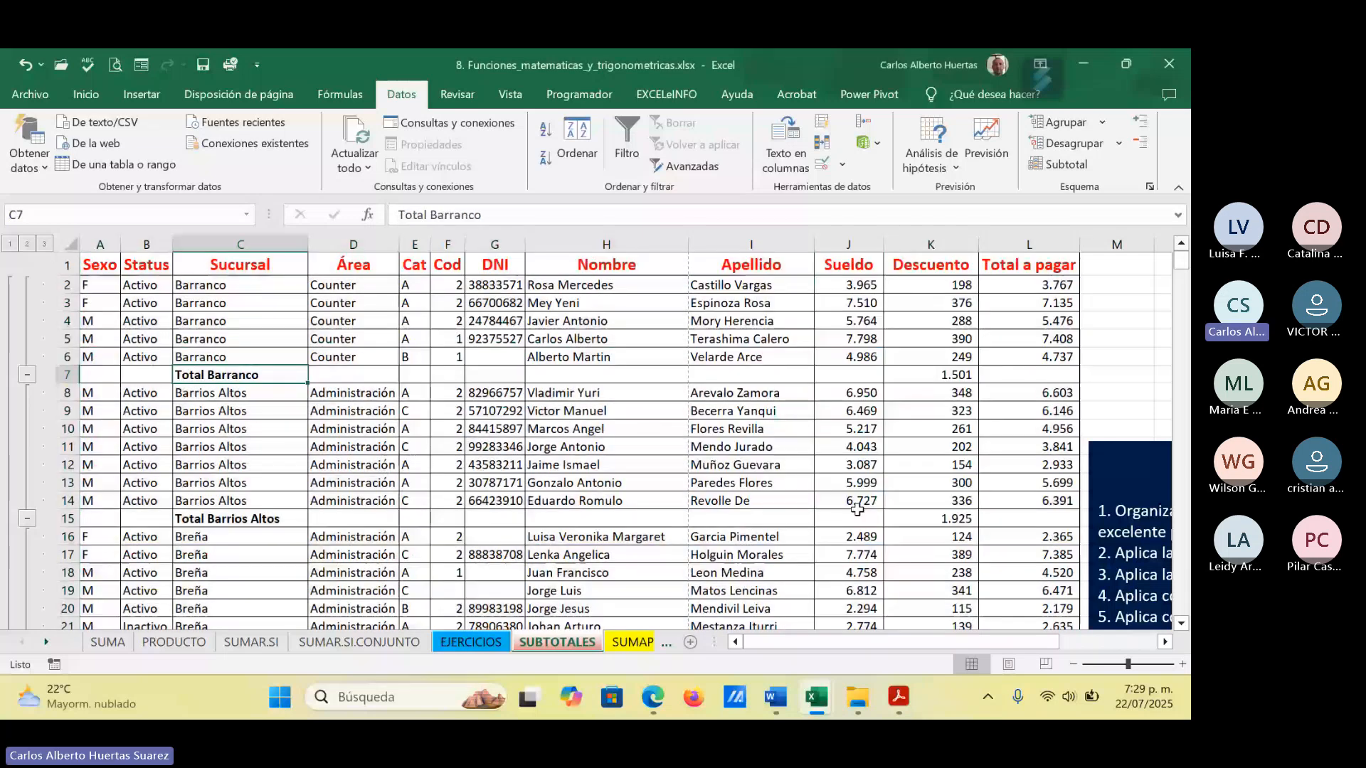
Step: Reapply the Descuento subtotals by Sucursal with the Resumen debajo de los datos option disabled
{"action": "scroll", "coordinate": [857, 509], "scroll_direction": "down", "scroll_amount": 13}
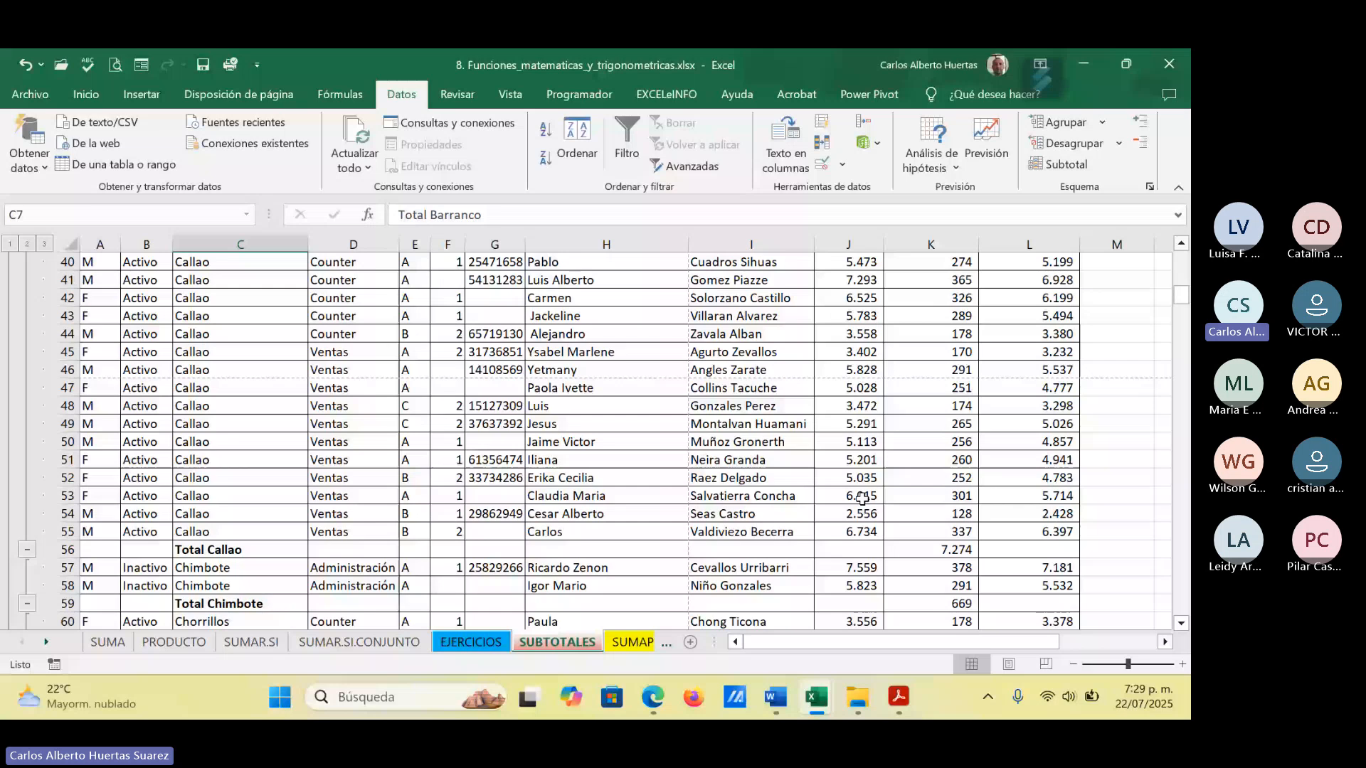
{"action": "scroll", "coordinate": [862, 498], "scroll_direction": "down", "scroll_amount": 20}
{"action": "scroll", "coordinate": [887, 494], "scroll_direction": "up", "scroll_amount": 5}
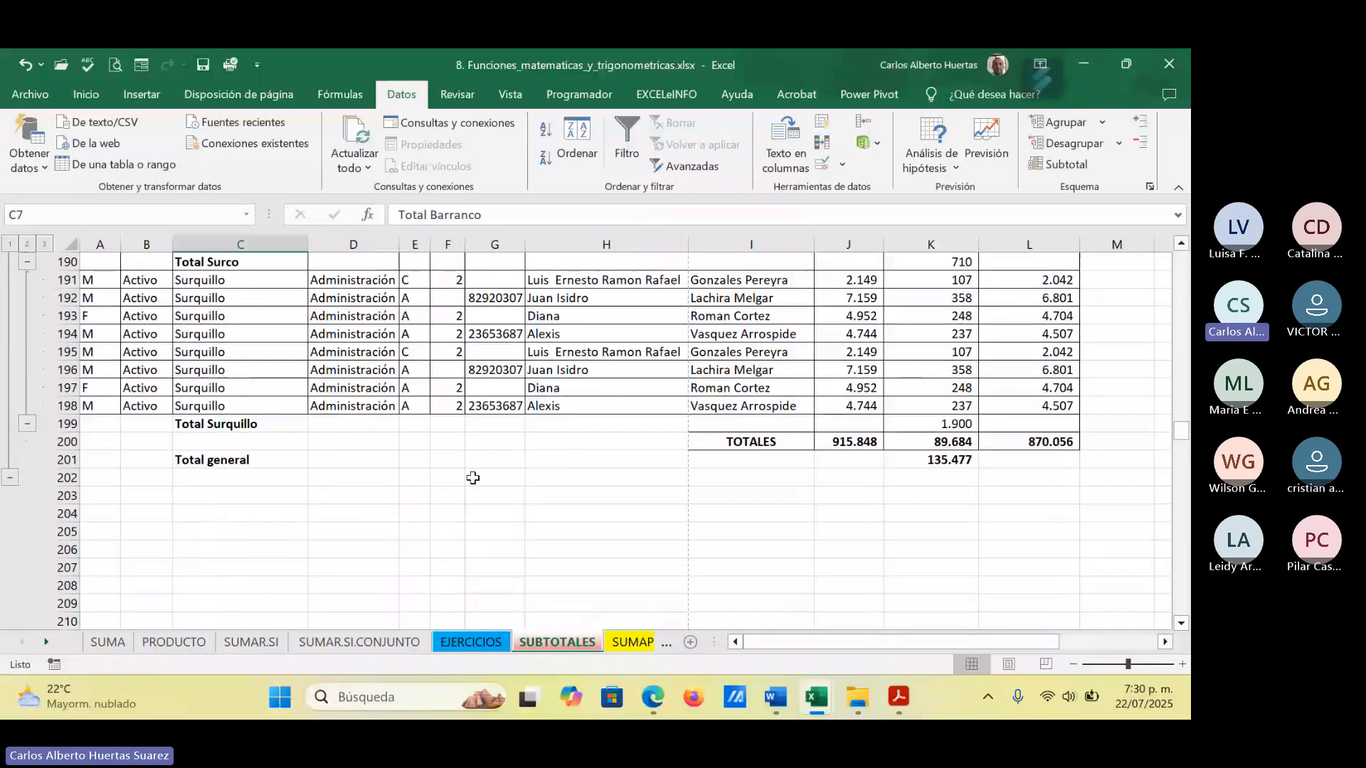
{"action": "left_click", "coordinate": [1060, 165]}
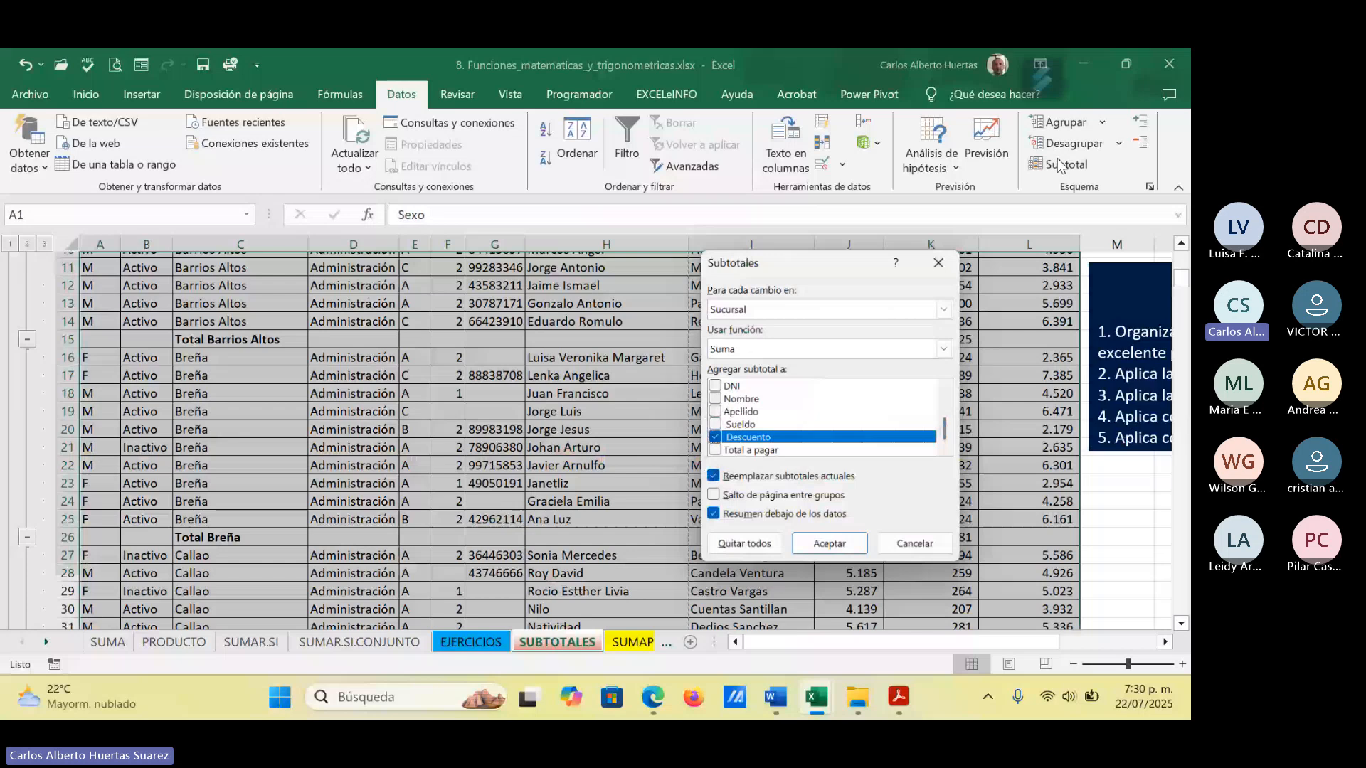
{"action": "left_click", "coordinate": [713, 517]}
{"action": "left_click", "coordinate": [830, 547]}
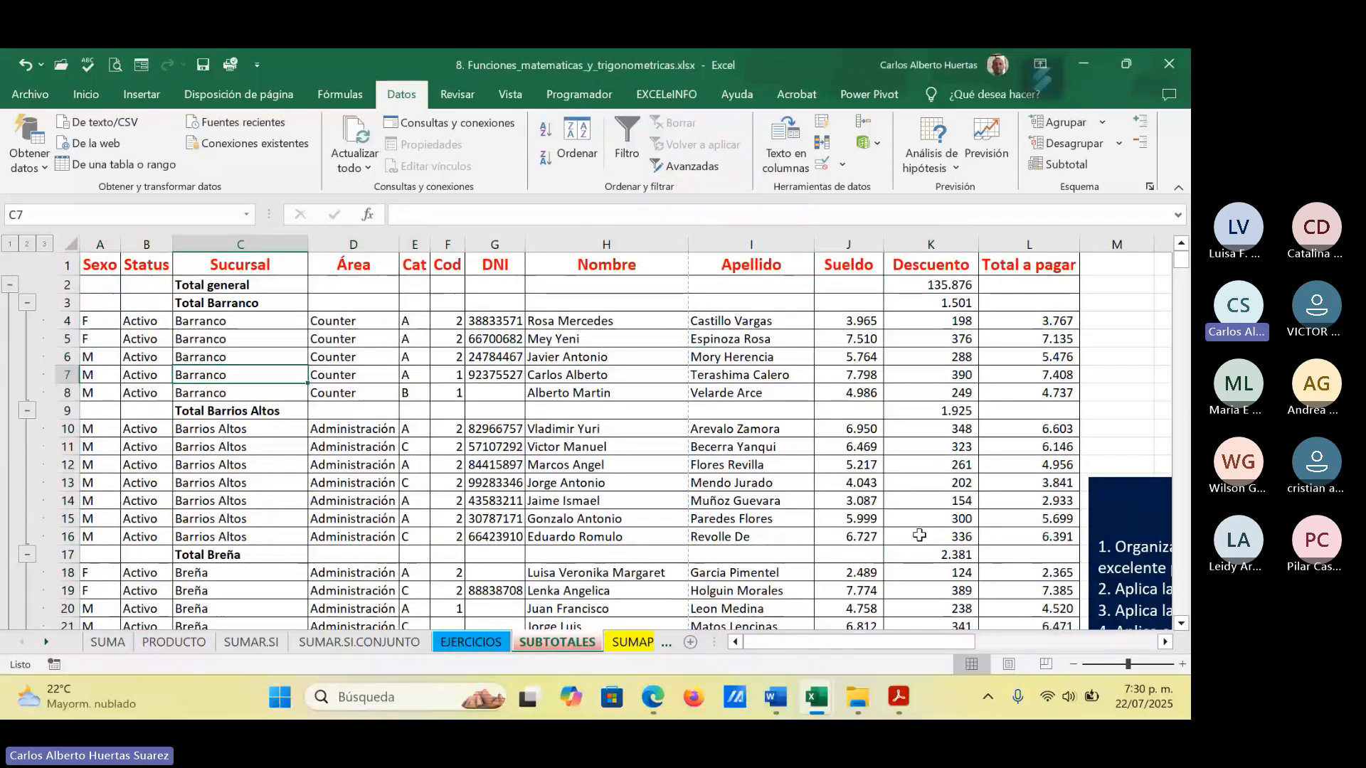
Step: Review the summary rows above each Sucursal group and reapply the Descuento subtotals with Resumen debajo de los datos enabled
{"action": "scroll", "coordinate": [925, 540], "scroll_direction": "down", "scroll_amount": 11}
{"action": "scroll", "coordinate": [931, 536], "scroll_direction": "down", "scroll_amount": 20}
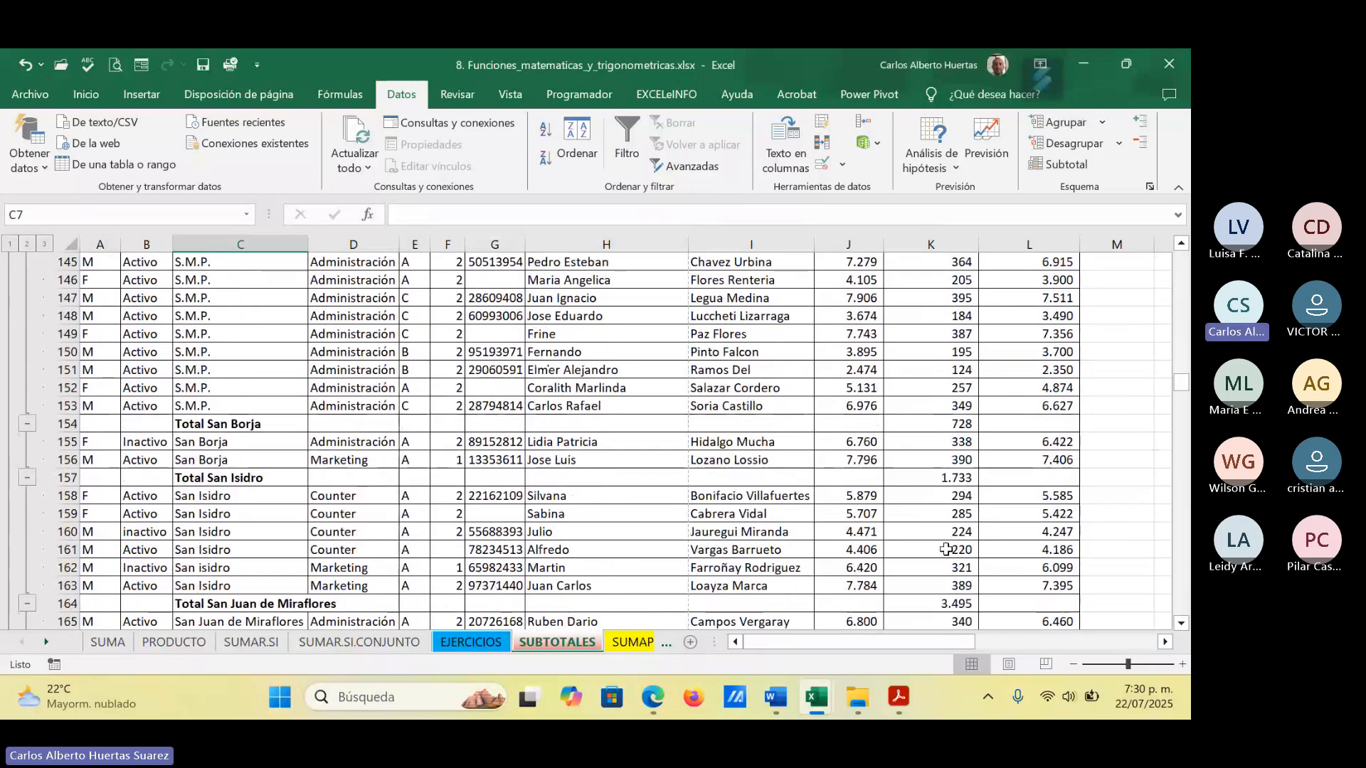
{"action": "scroll", "coordinate": [945, 550], "scroll_direction": "down", "scroll_amount": 20}
{"action": "scroll", "coordinate": [944, 551], "scroll_direction": "up", "scroll_amount": 5}
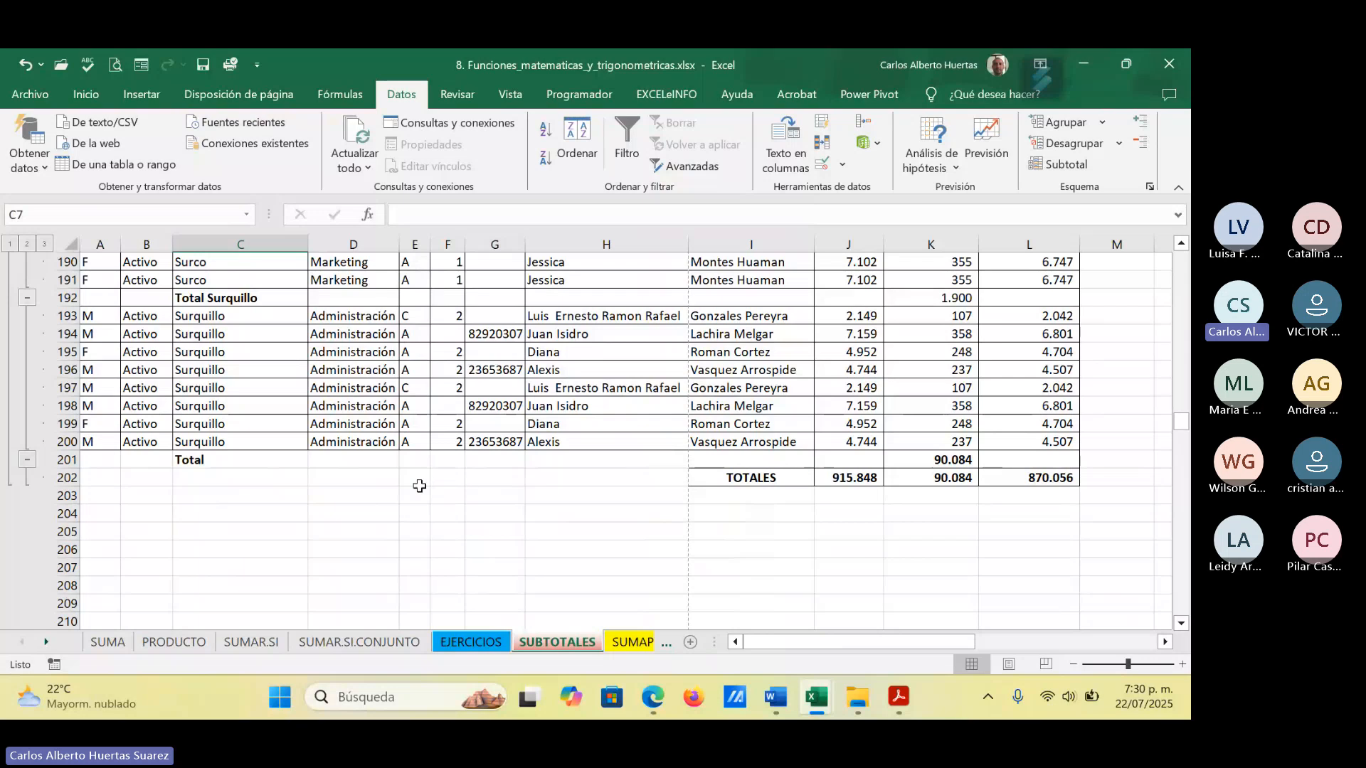
{"action": "left_click", "coordinate": [1070, 164]}
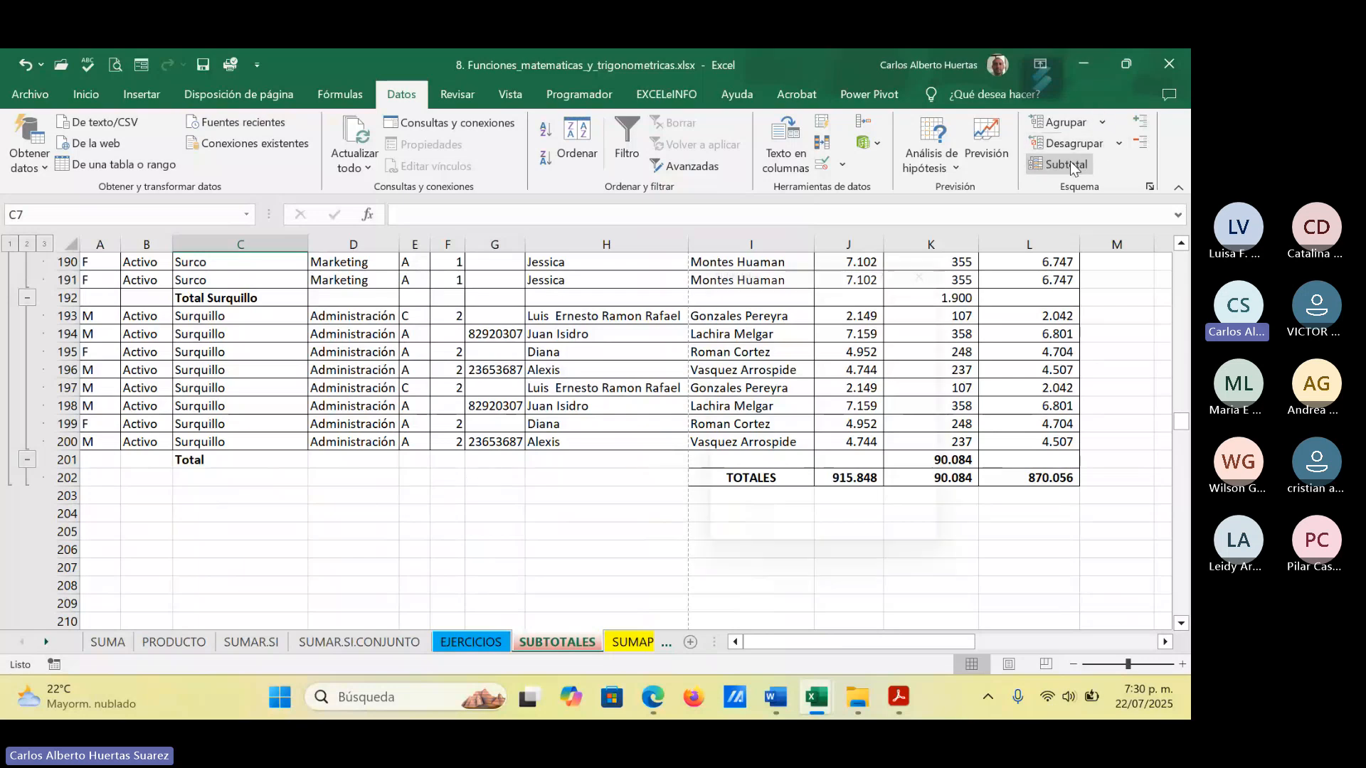
{"action": "left_click", "coordinate": [761, 520]}
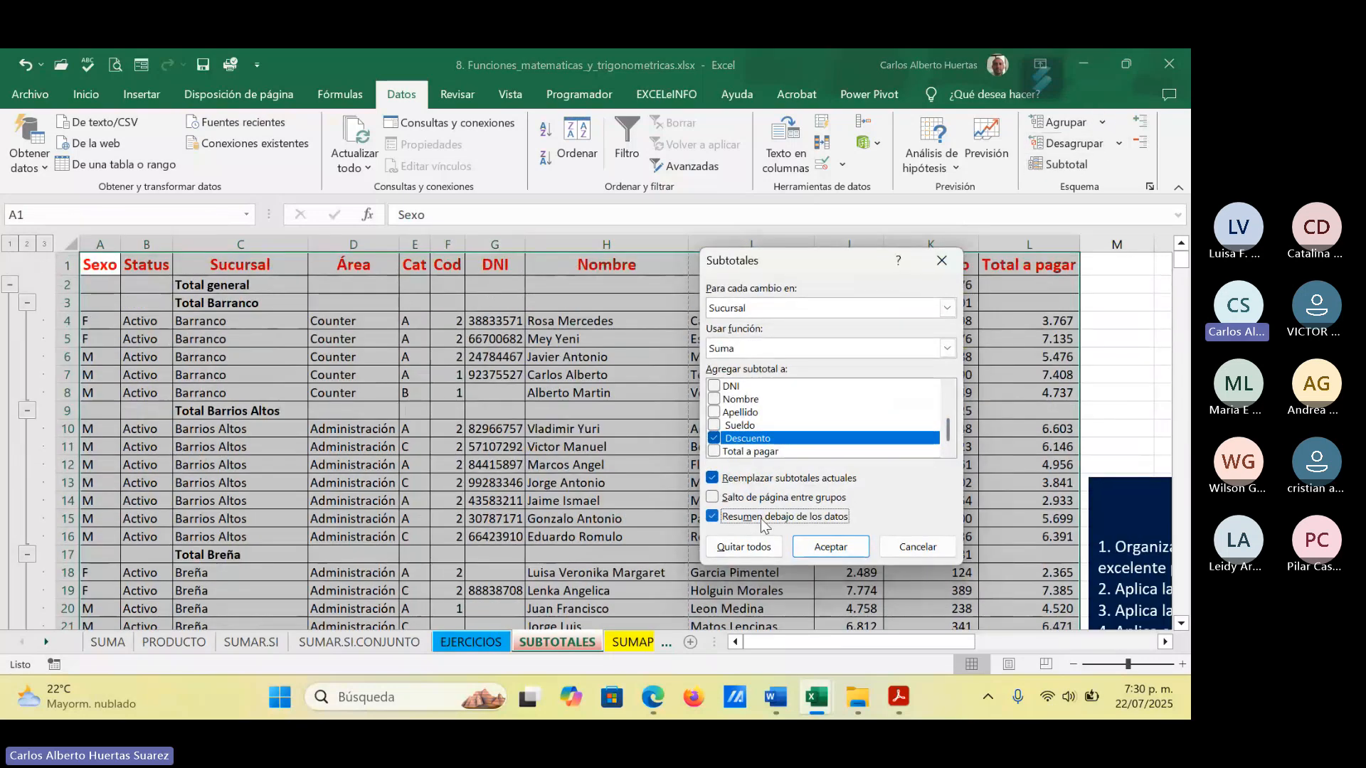
{"action": "left_click", "coordinate": [831, 546]}
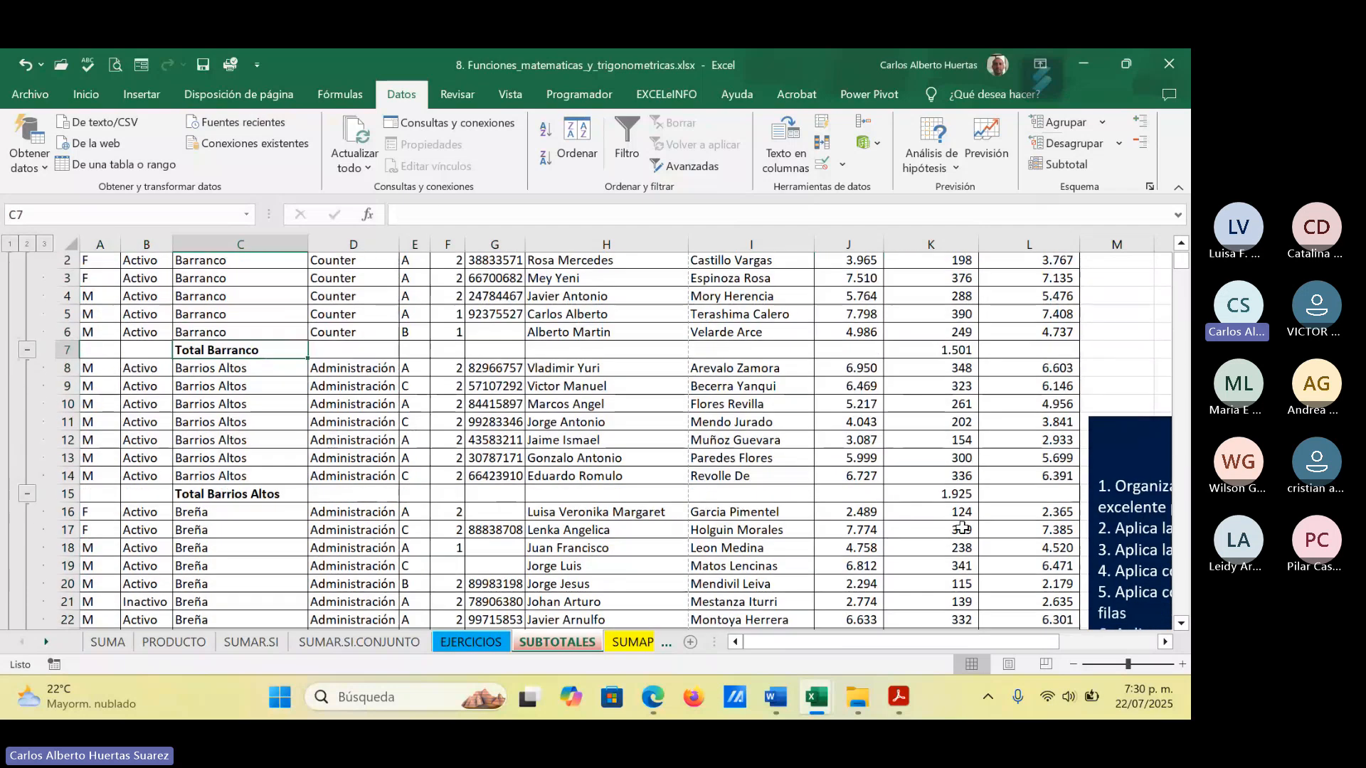
Step: Inspect the Descuento formula in the Total general row at the end of the table
{"action": "scroll", "coordinate": [962, 526], "scroll_direction": "down", "scroll_amount": 20}
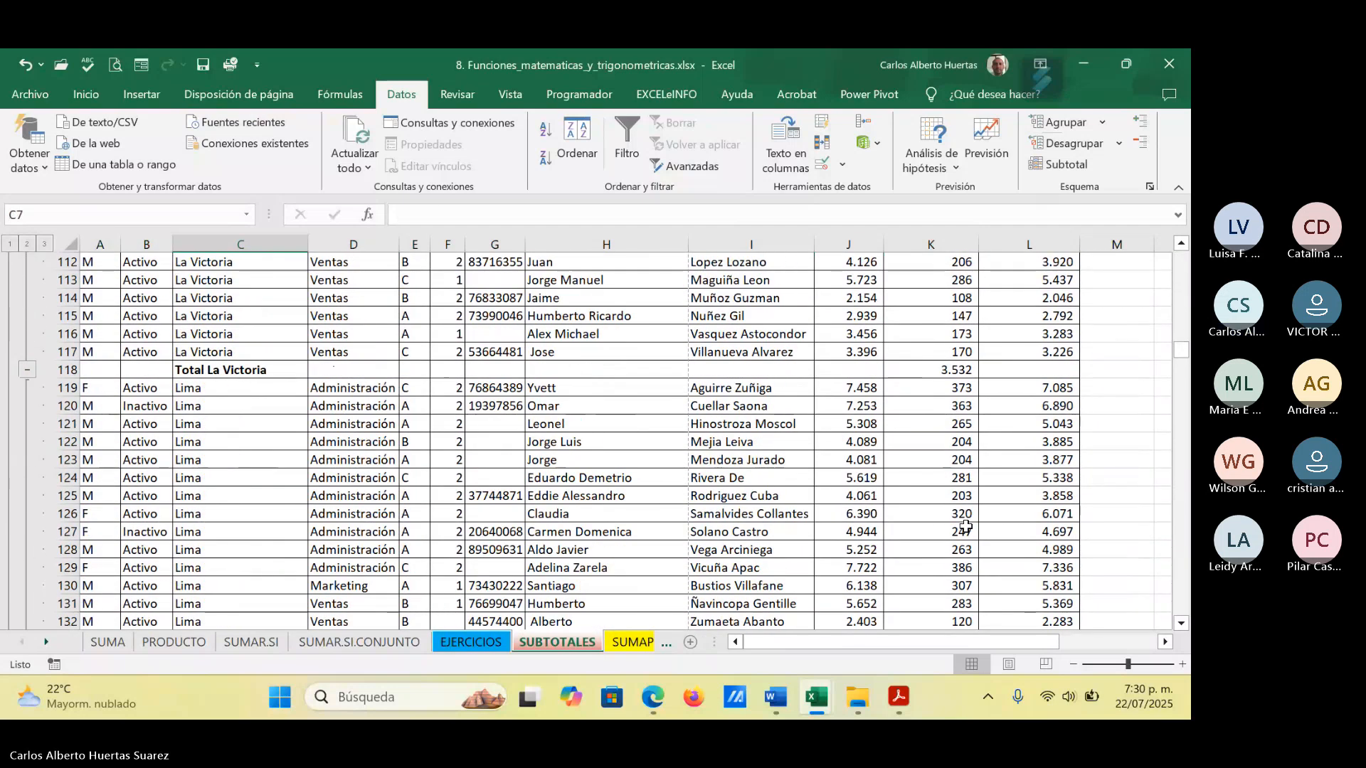
{"action": "scroll", "coordinate": [964, 526], "scroll_direction": "down", "scroll_amount": 20}
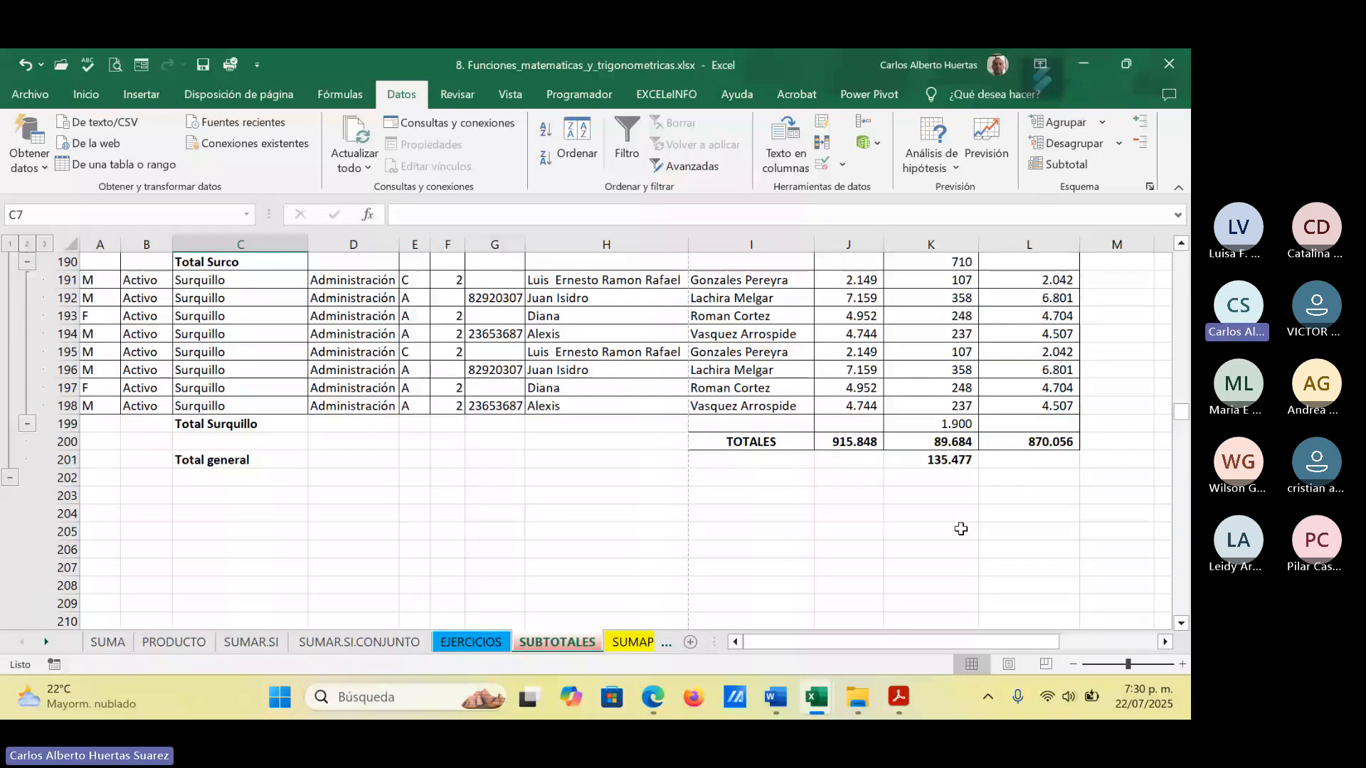
{"action": "scroll", "coordinate": [961, 529], "scroll_direction": "down", "scroll_amount": 1}
{"action": "scroll", "coordinate": [962, 513], "scroll_direction": "up", "scroll_amount": 1}
{"action": "left_click", "coordinate": [965, 462]}
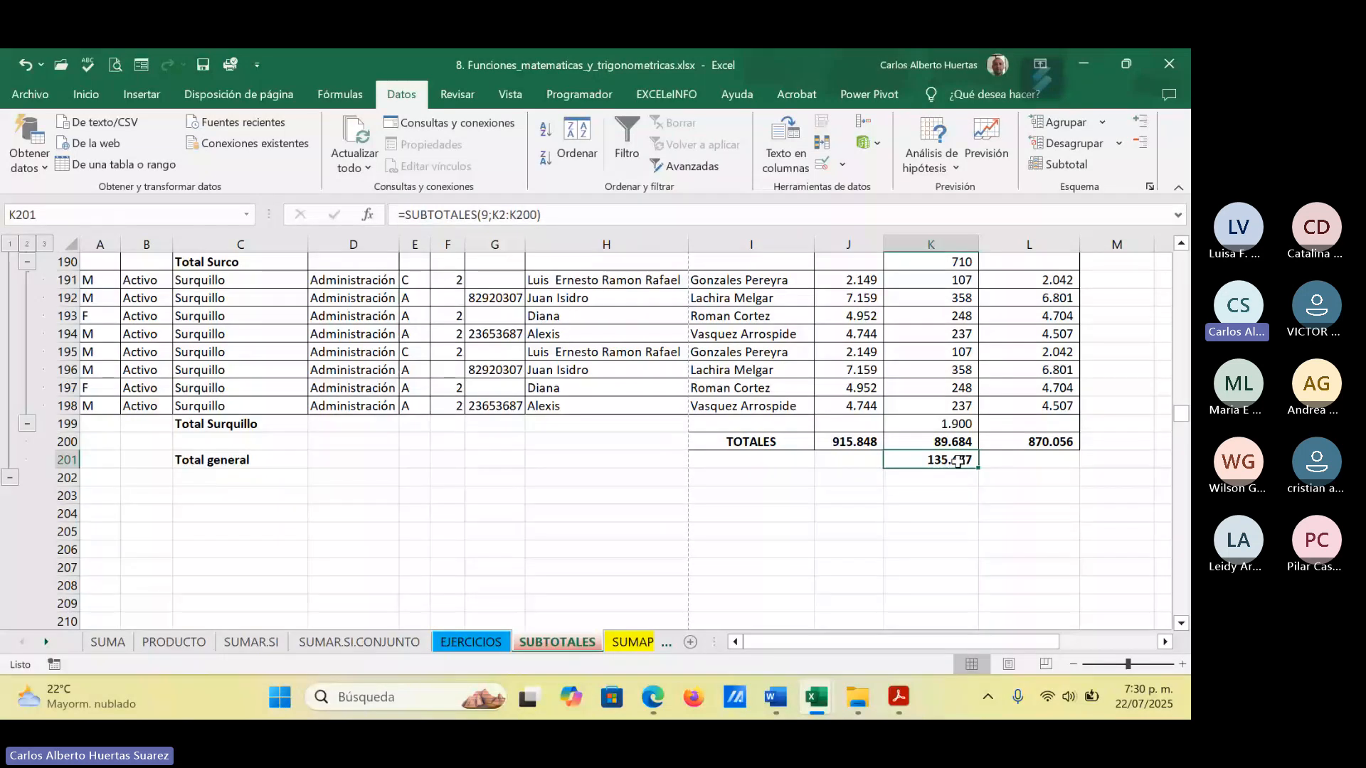
Step: Place the Descuento subtotals above each Sucursal group by turning off Resumen debajo de los datos, and review the table's last rows
{"action": "left_click", "coordinate": [1057, 167]}
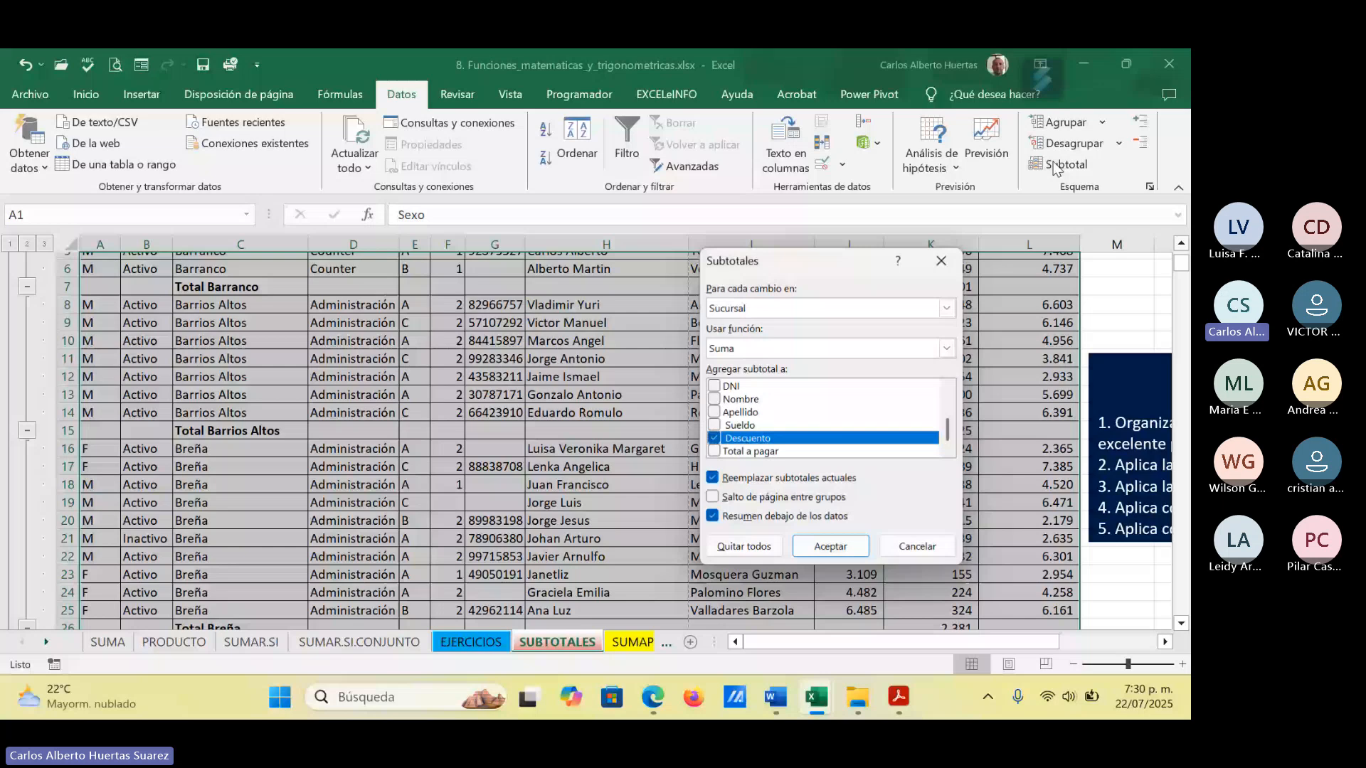
{"action": "left_click", "coordinate": [830, 545]}
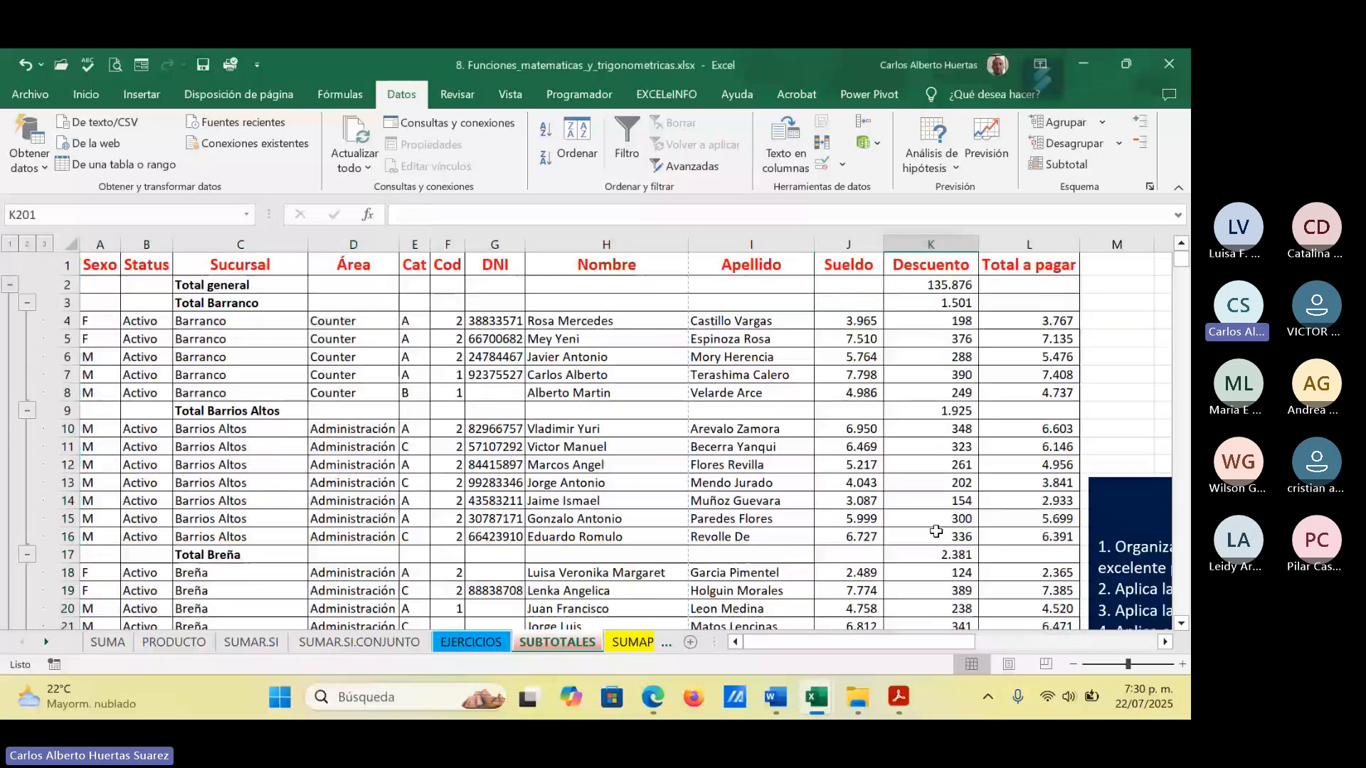
{"action": "scroll", "coordinate": [936, 532], "scroll_direction": "down", "scroll_amount": 9}
{"action": "scroll", "coordinate": [947, 547], "scroll_direction": "down", "scroll_amount": 20}
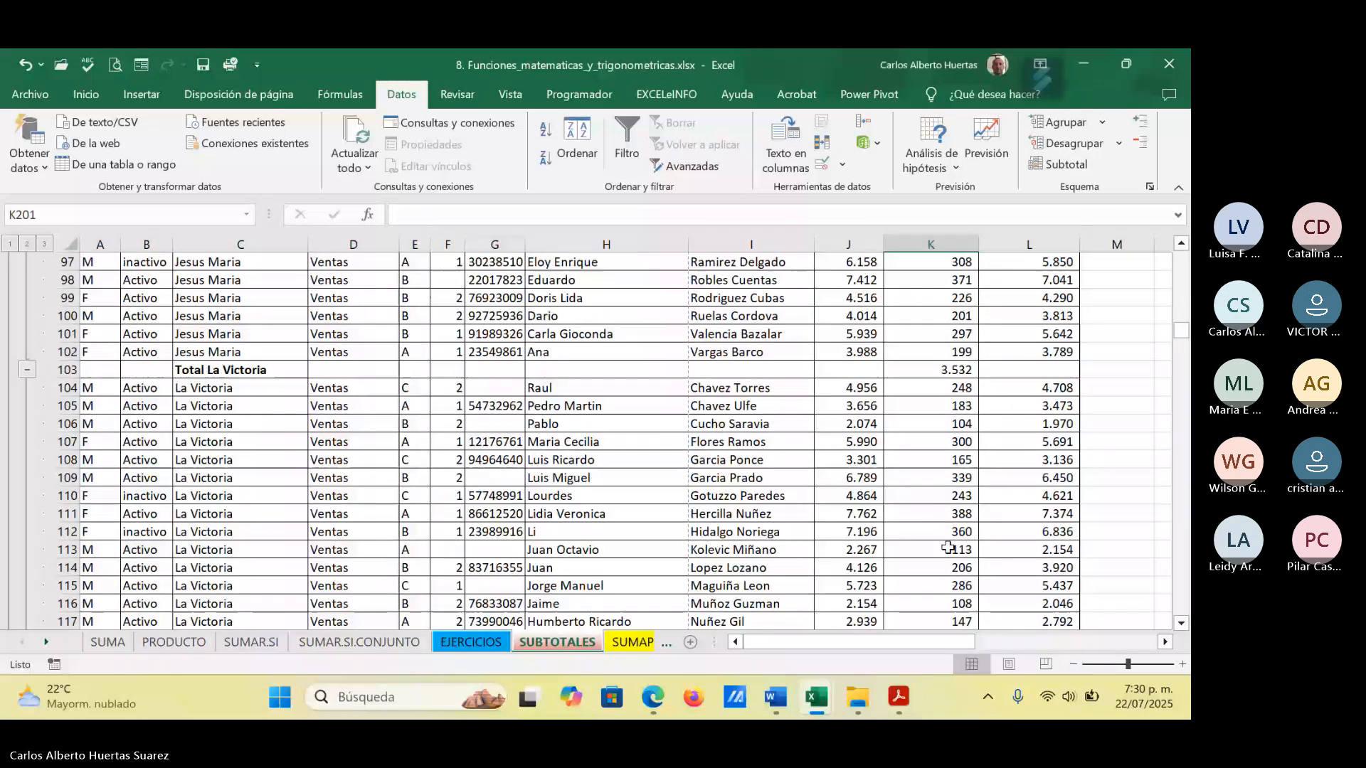
{"action": "scroll", "coordinate": [947, 548], "scroll_direction": "down", "scroll_amount": 20}
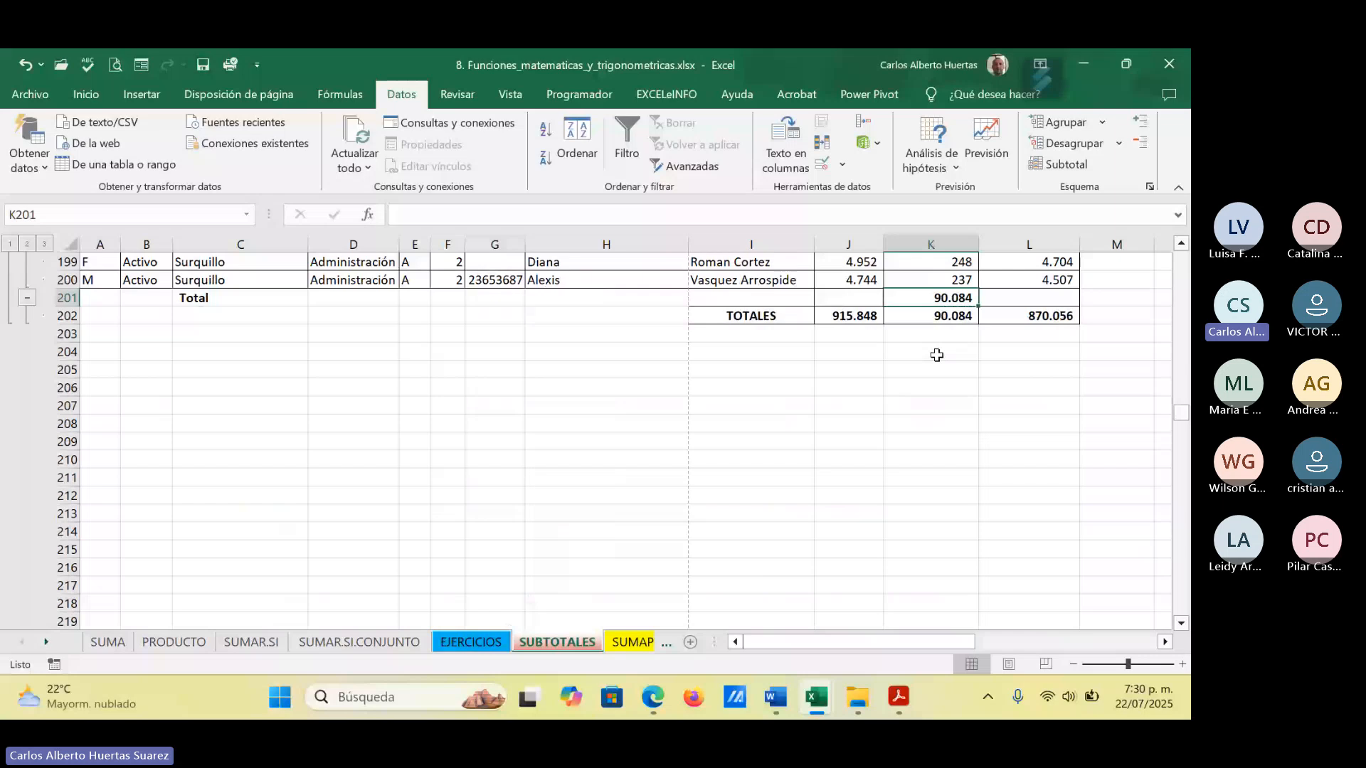
Step: Check the Descuento subtotal settings for Sucursal and review the summary rows above each group throughout the table
{"action": "left_click", "coordinate": [938, 339]}
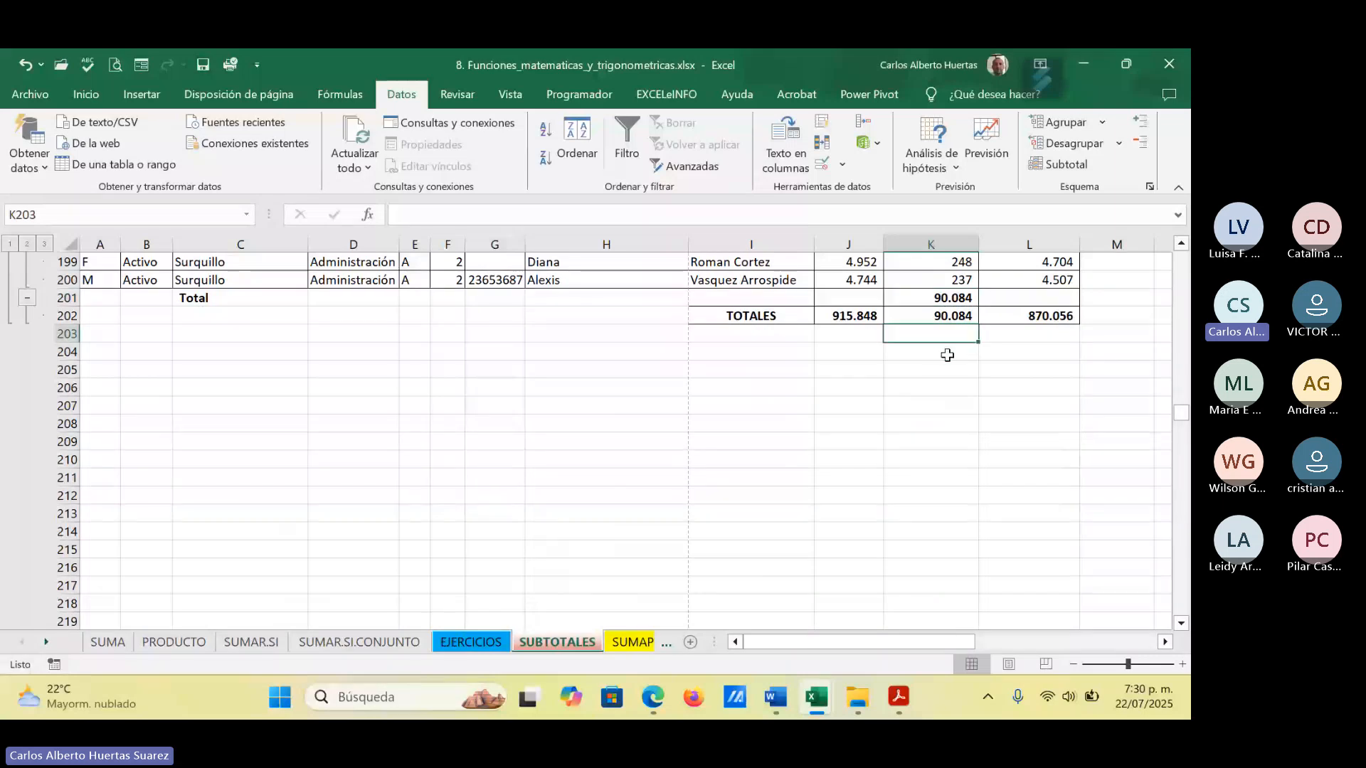
{"action": "scroll", "coordinate": [1035, 536], "scroll_direction": "up", "scroll_amount": 1}
{"action": "left_click_drag", "start_coordinate": [1182, 412], "coordinate": [1189, 242]}
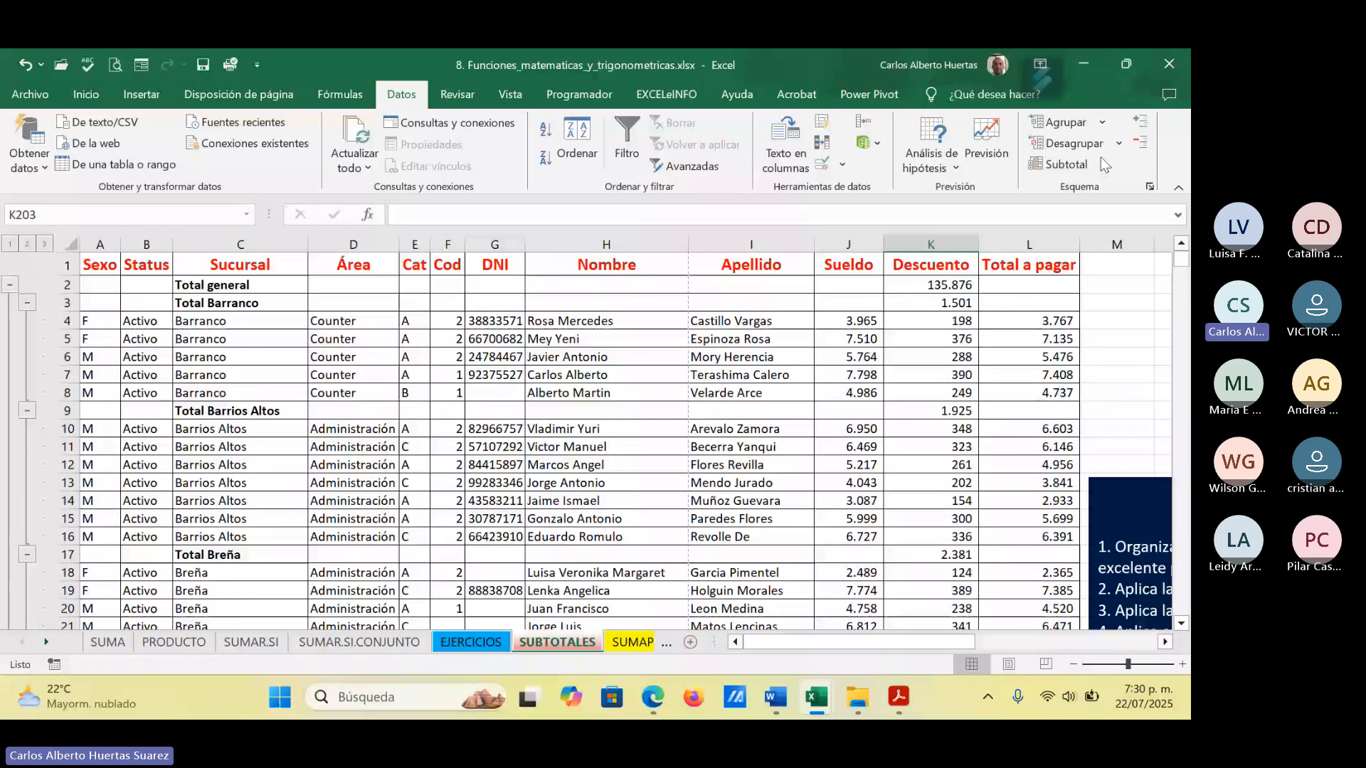
{"action": "left_click", "coordinate": [1096, 165]}
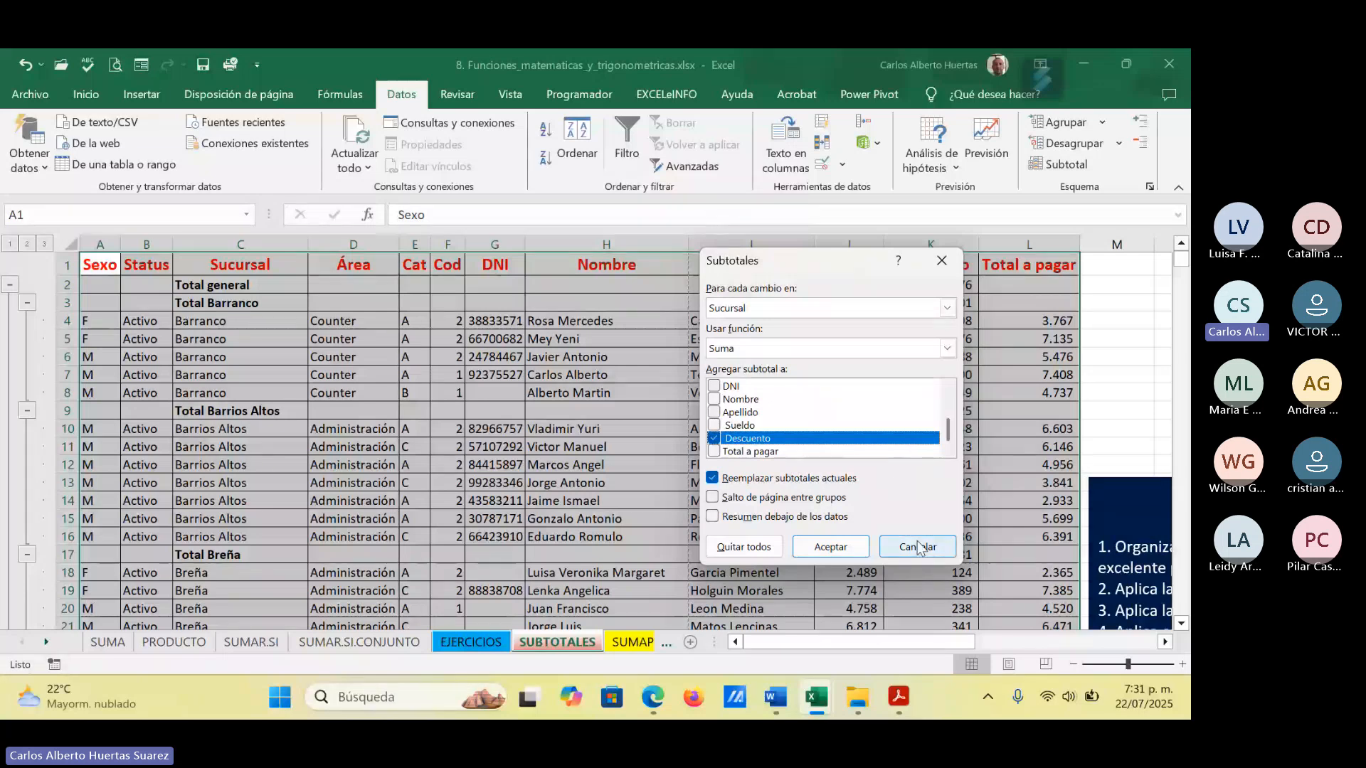
{"action": "left_click", "coordinate": [830, 547]}
{"action": "scroll", "coordinate": [491, 442], "scroll_direction": "up", "scroll_amount": 20}
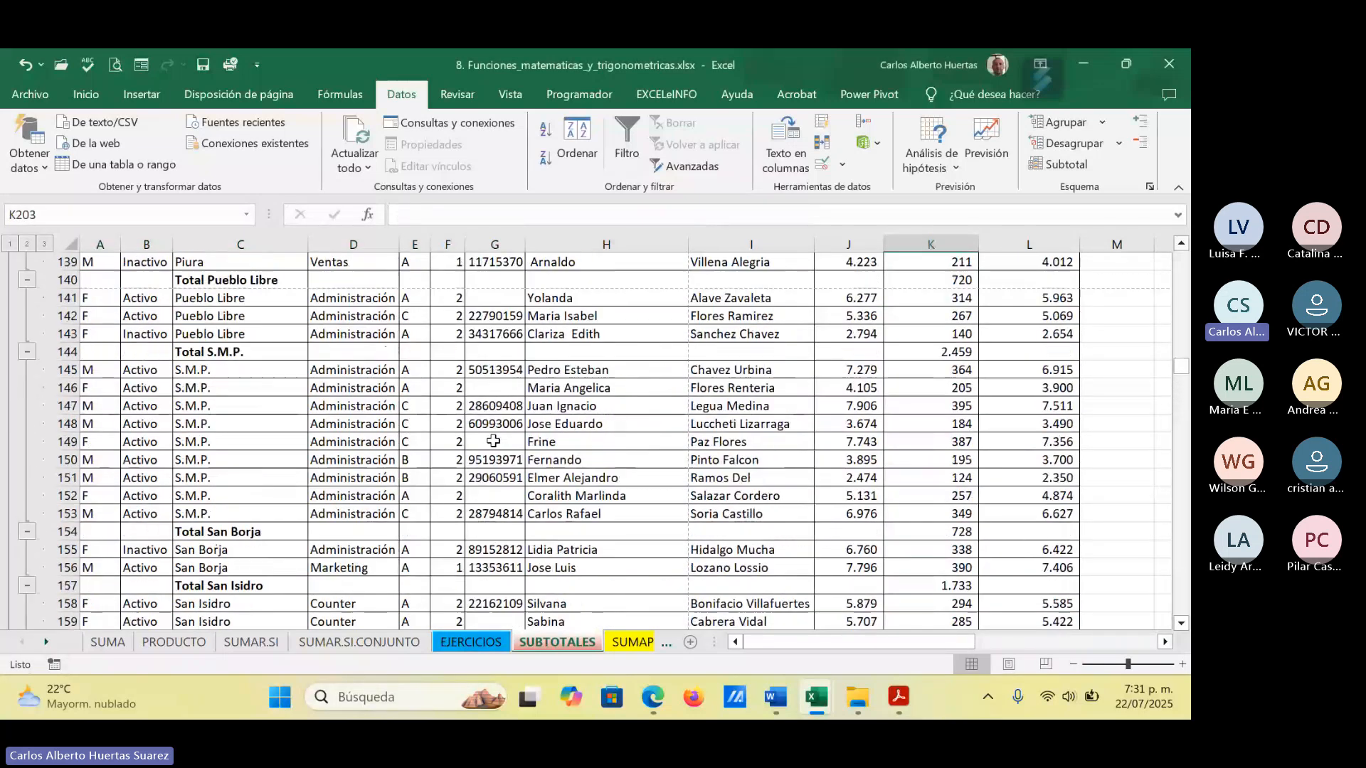
{"action": "scroll", "coordinate": [493, 441], "scroll_direction": "up", "scroll_amount": 20}
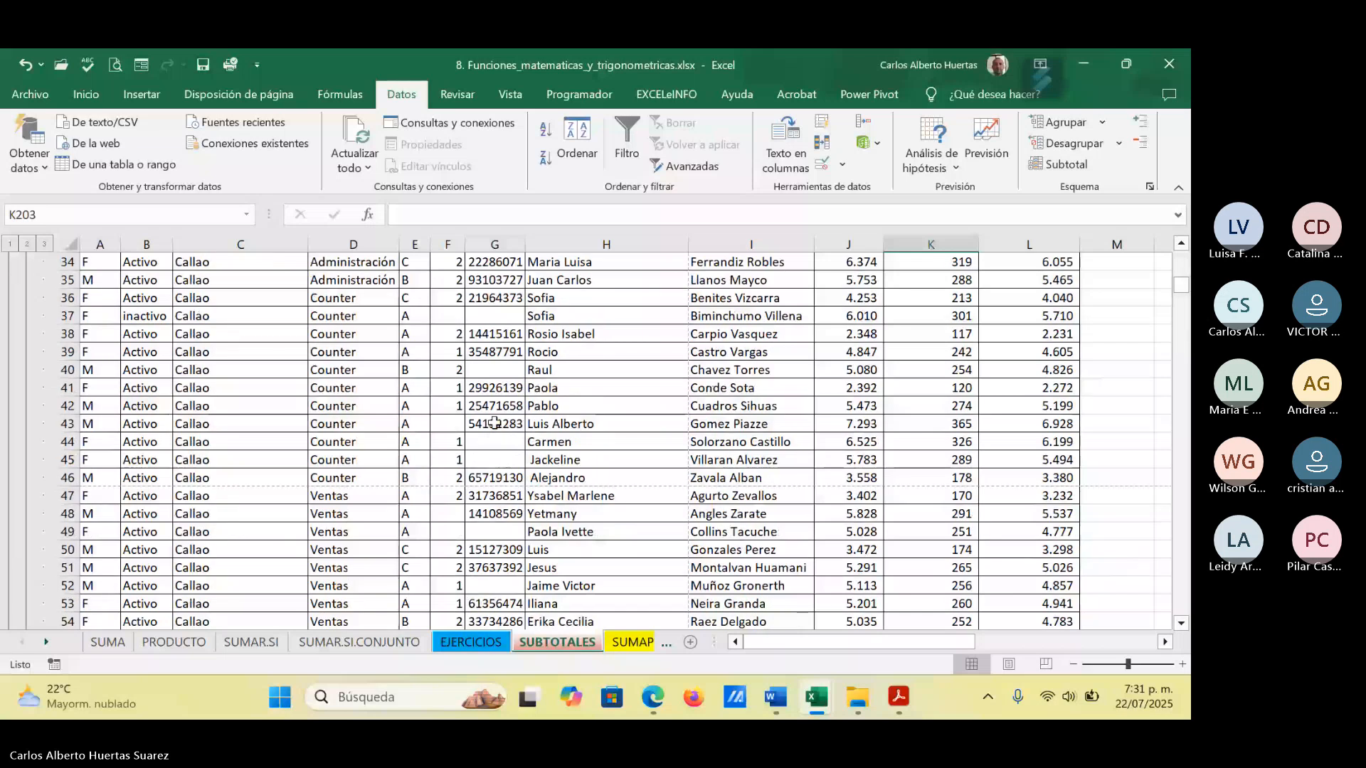
{"action": "scroll", "coordinate": [495, 423], "scroll_direction": "up", "scroll_amount": 7}
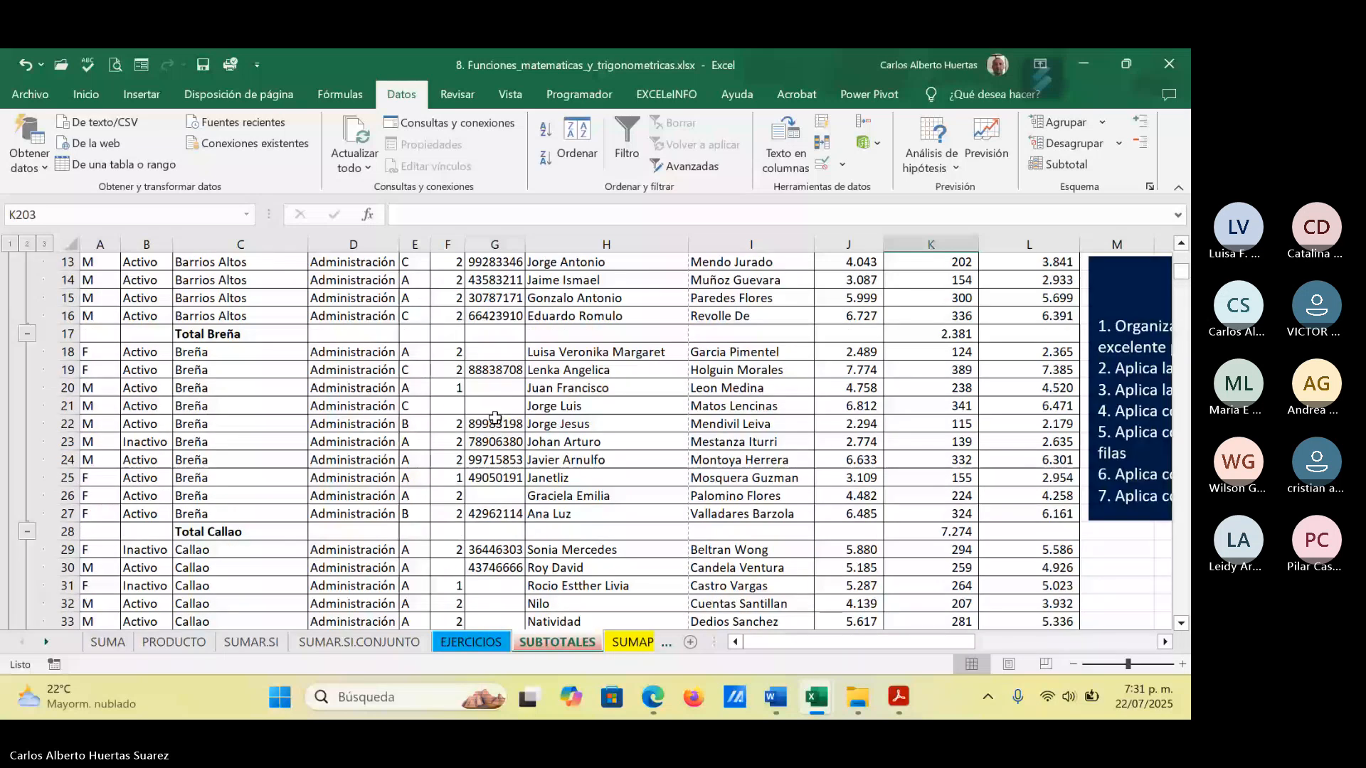
{"action": "scroll", "coordinate": [495, 417], "scroll_direction": "up", "scroll_amount": 4}
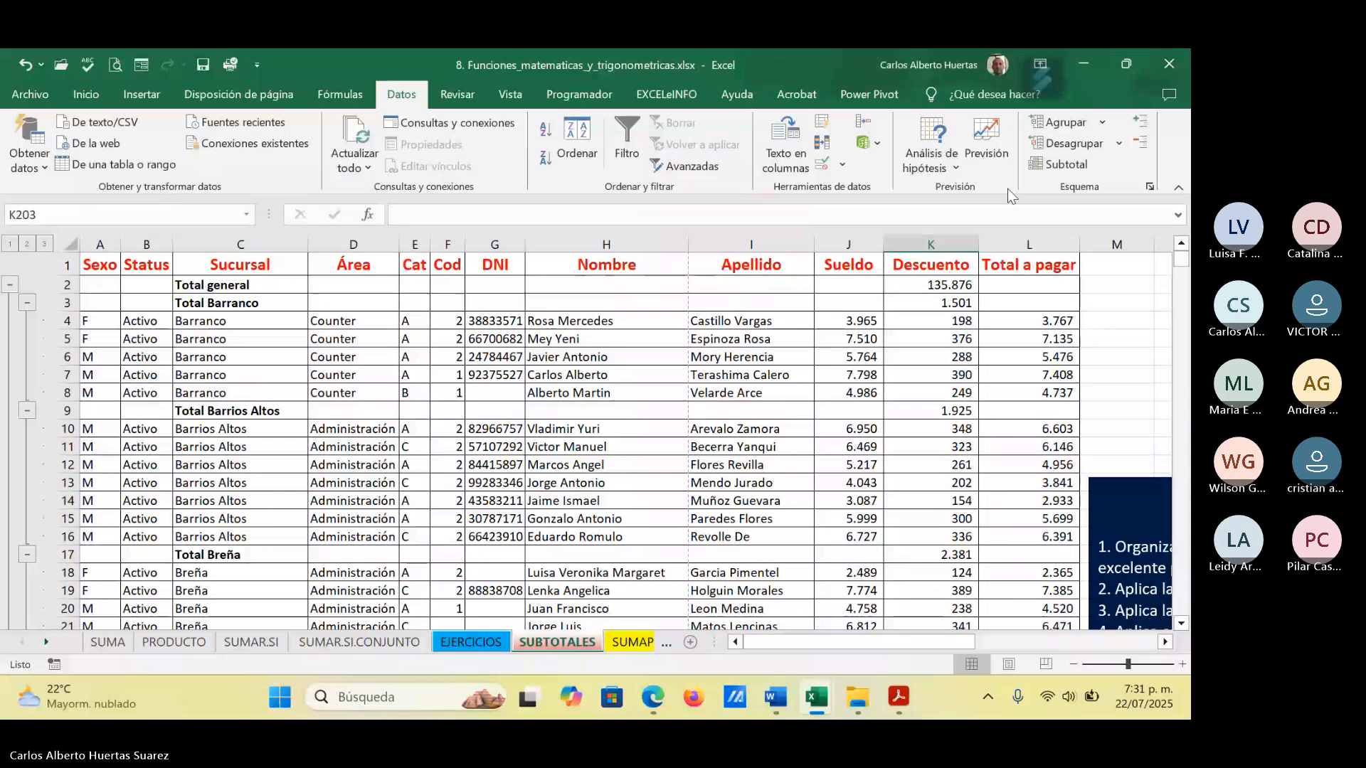
Step: Reapply the Descuento subtotals by Sucursal with Resumen debajo de los datos enabled, and review the table down to Total general
{"action": "left_click", "coordinate": [1056, 163]}
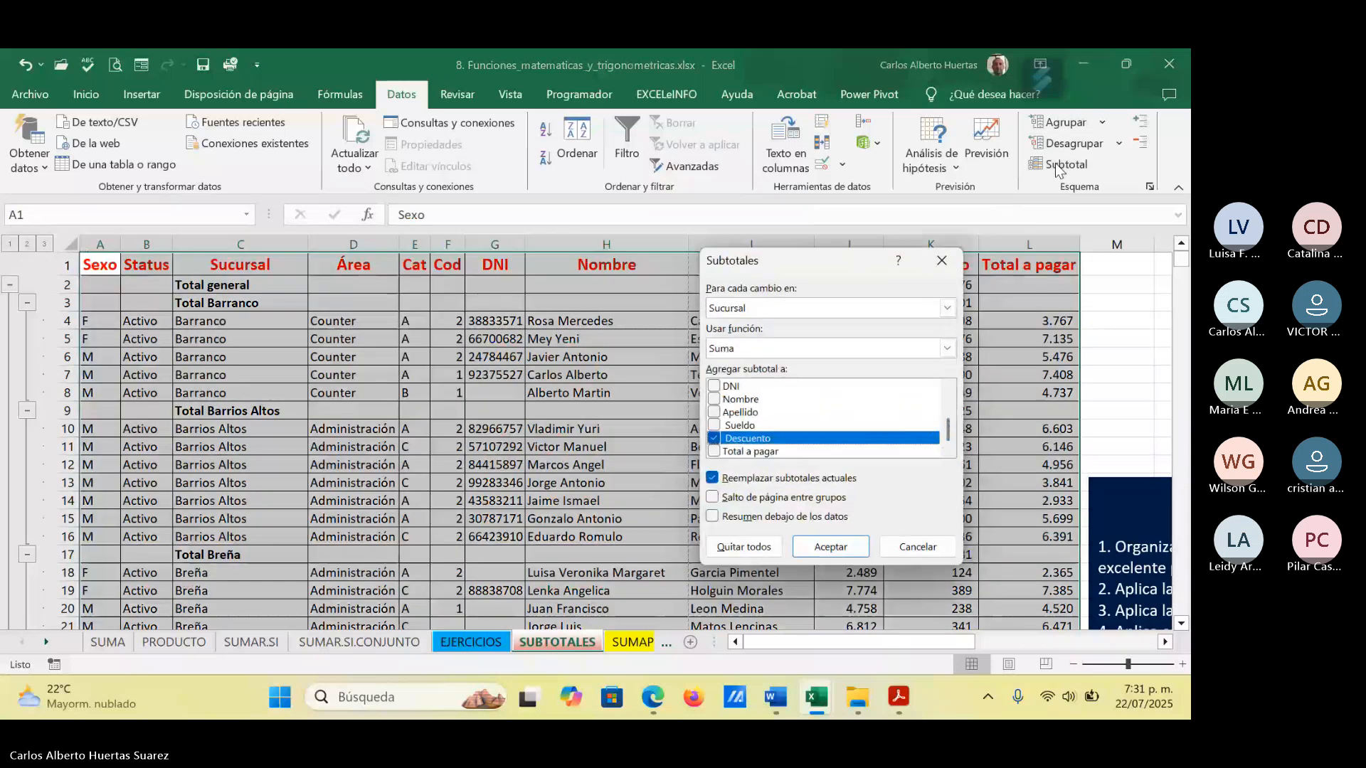
{"action": "left_click", "coordinate": [712, 516]}
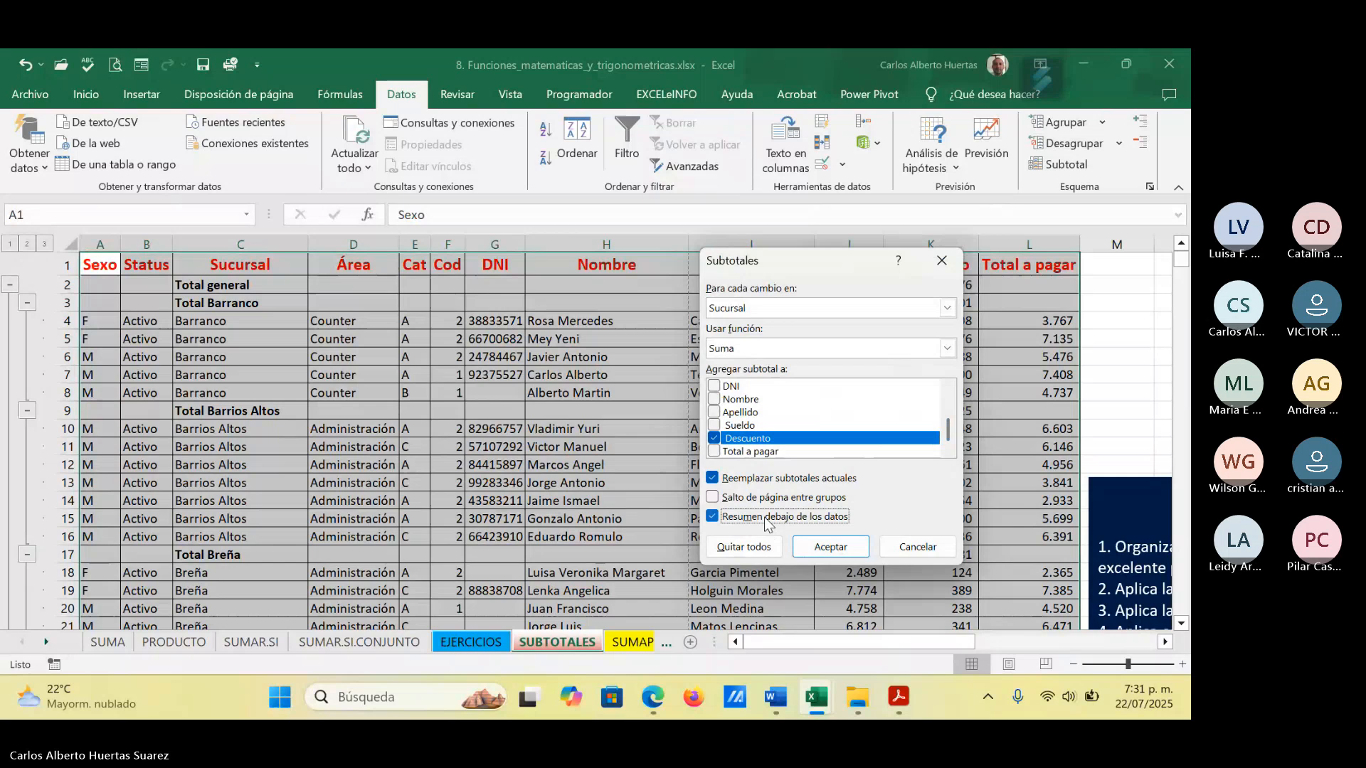
{"action": "left_click", "coordinate": [848, 549]}
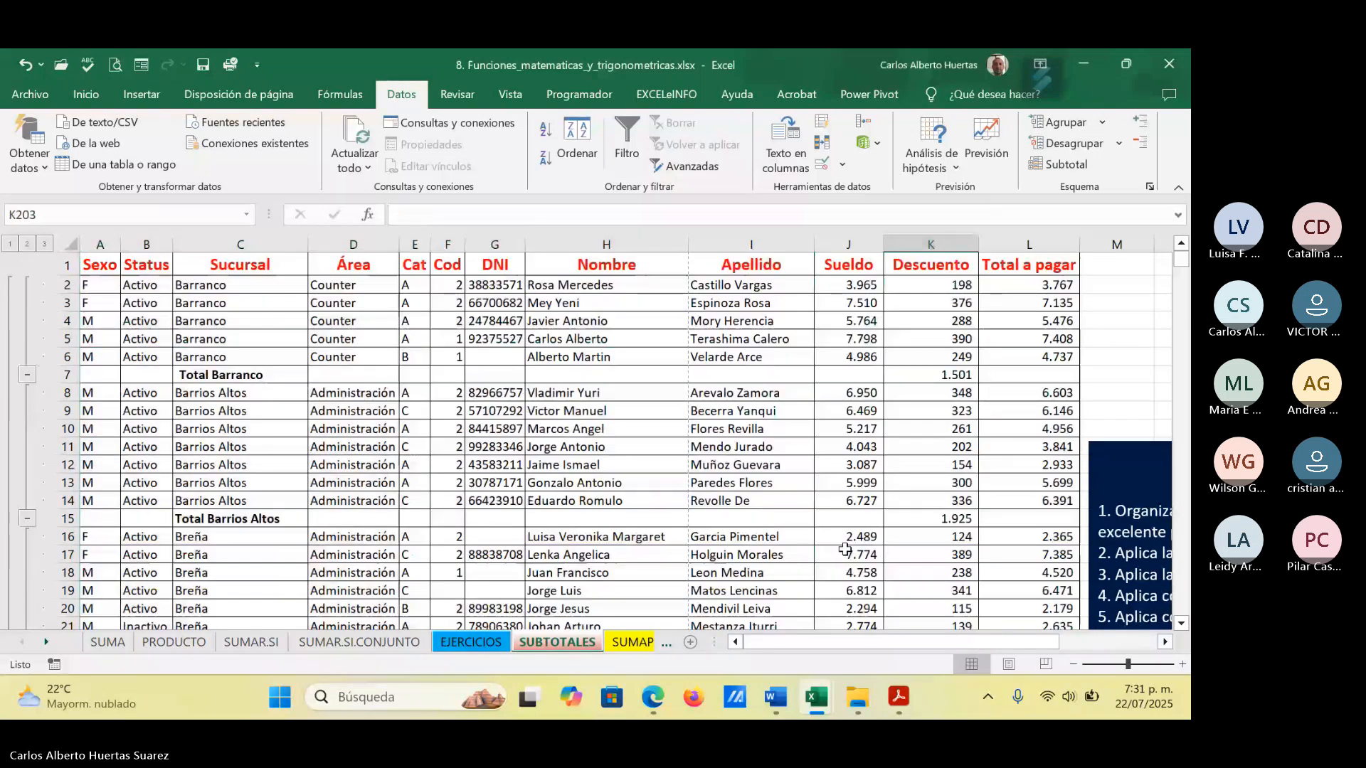
{"action": "scroll", "coordinate": [844, 550], "scroll_direction": "down", "scroll_amount": 20}
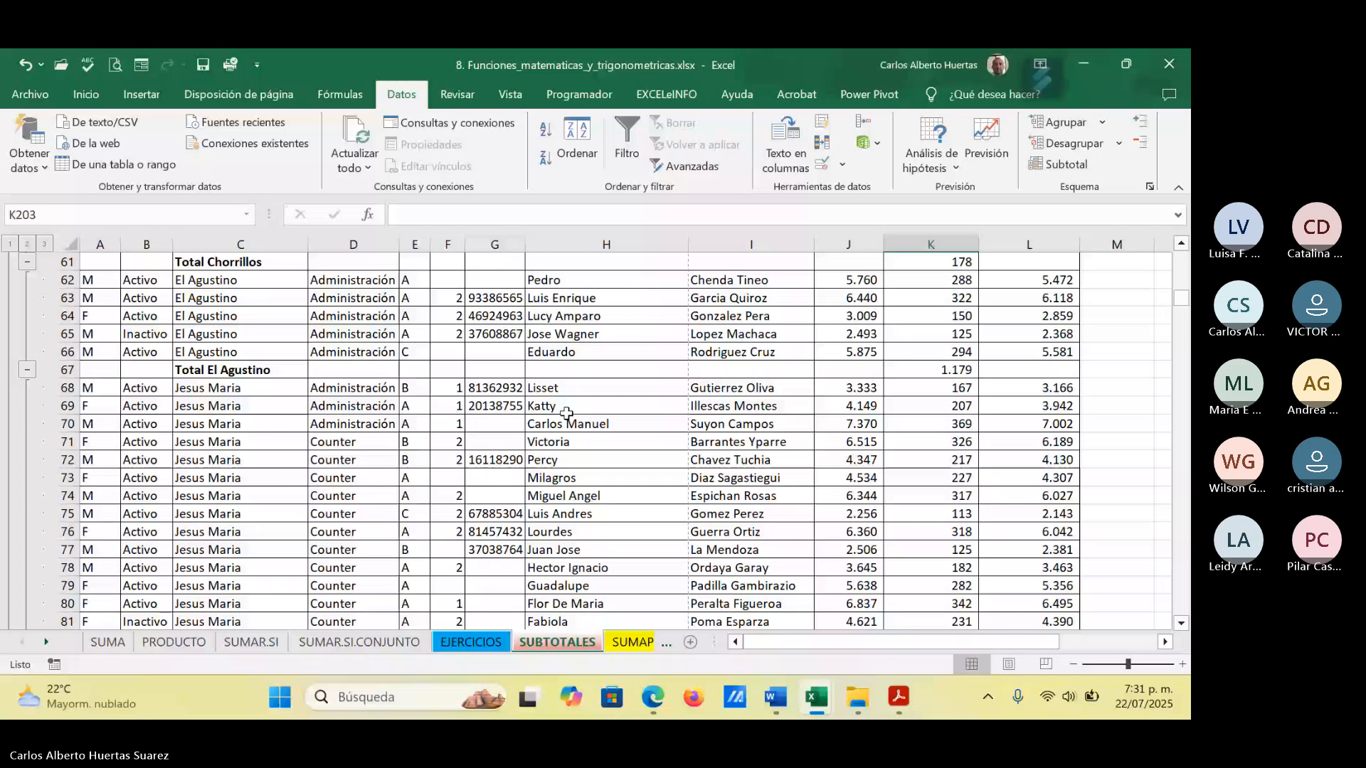
{"action": "scroll", "coordinate": [566, 414], "scroll_direction": "down", "scroll_amount": 20}
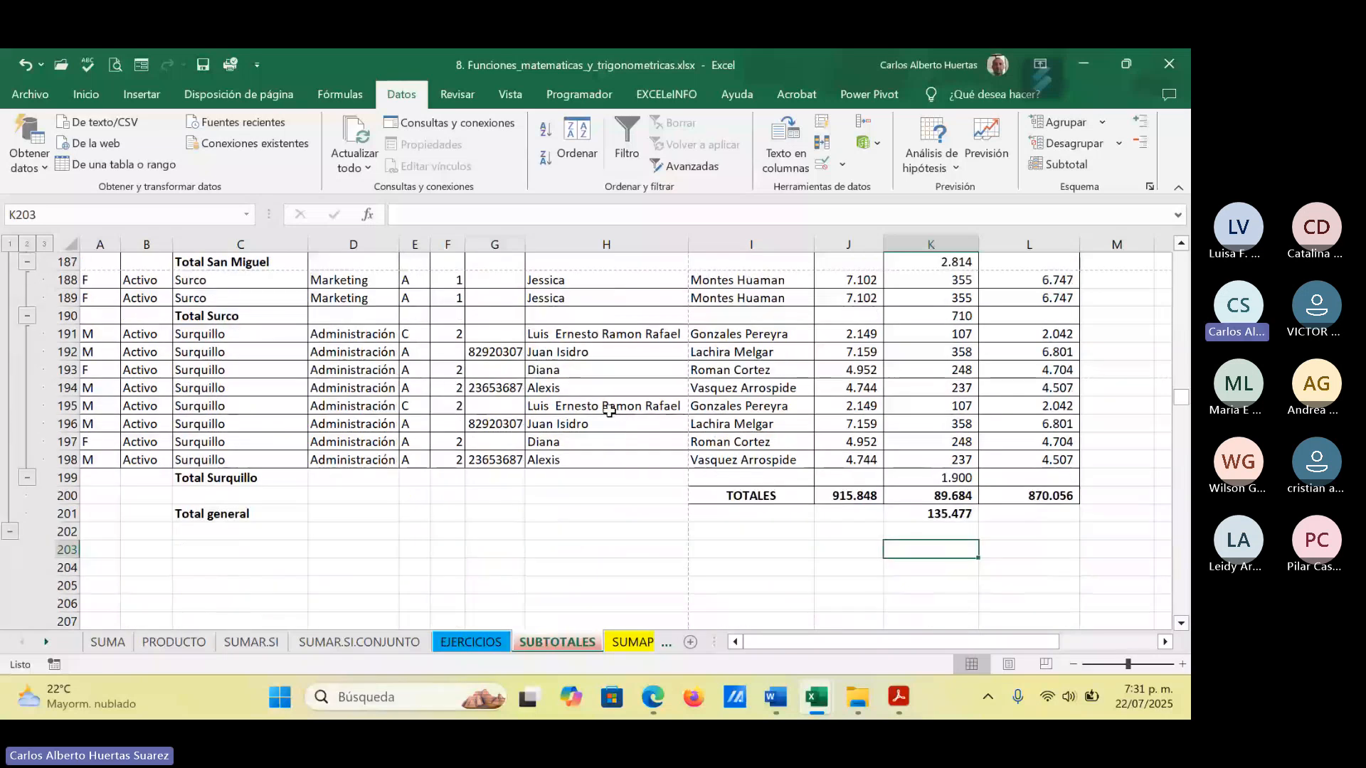
{"action": "scroll", "coordinate": [609, 411], "scroll_direction": "up", "scroll_amount": 18}
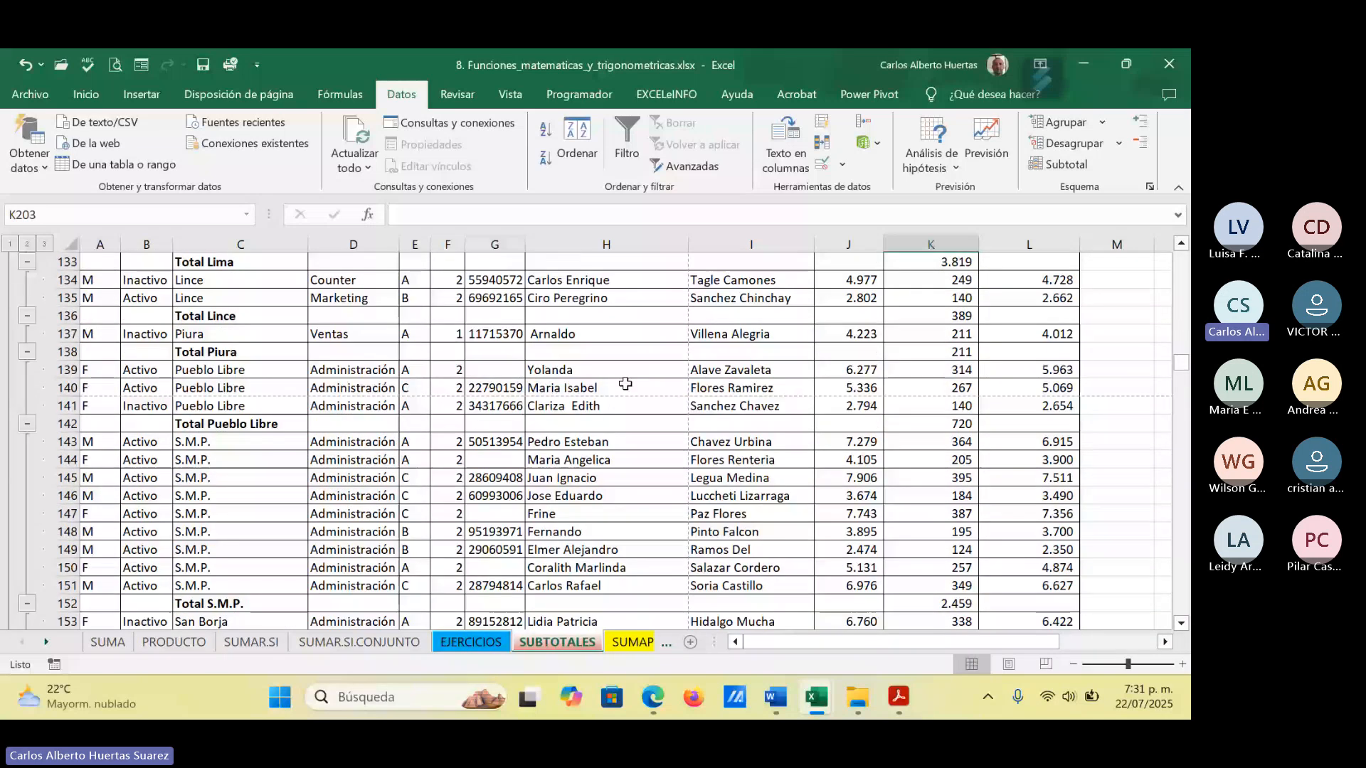
{"action": "left_click_drag", "start_coordinate": [1182, 356], "coordinate": [1179, 235]}
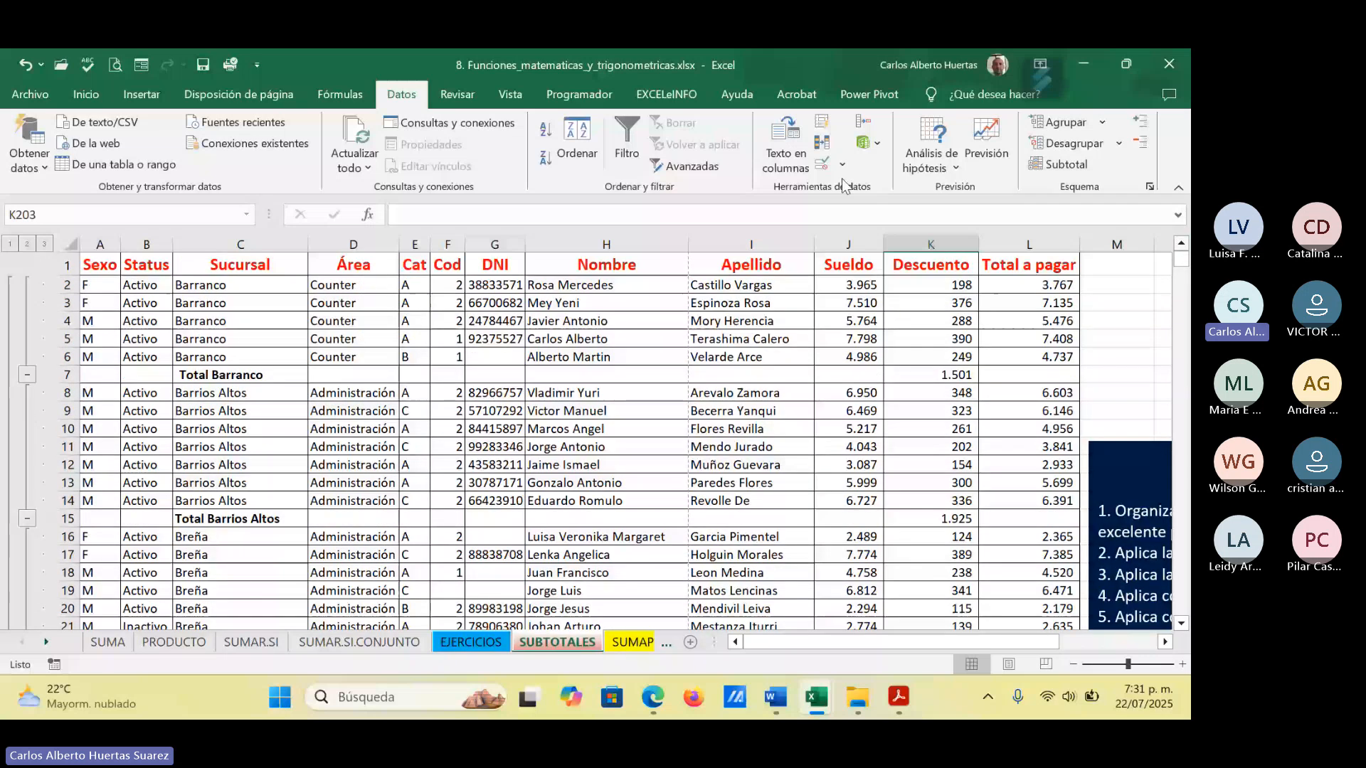
{"action": "left_click", "coordinate": [663, 413]}
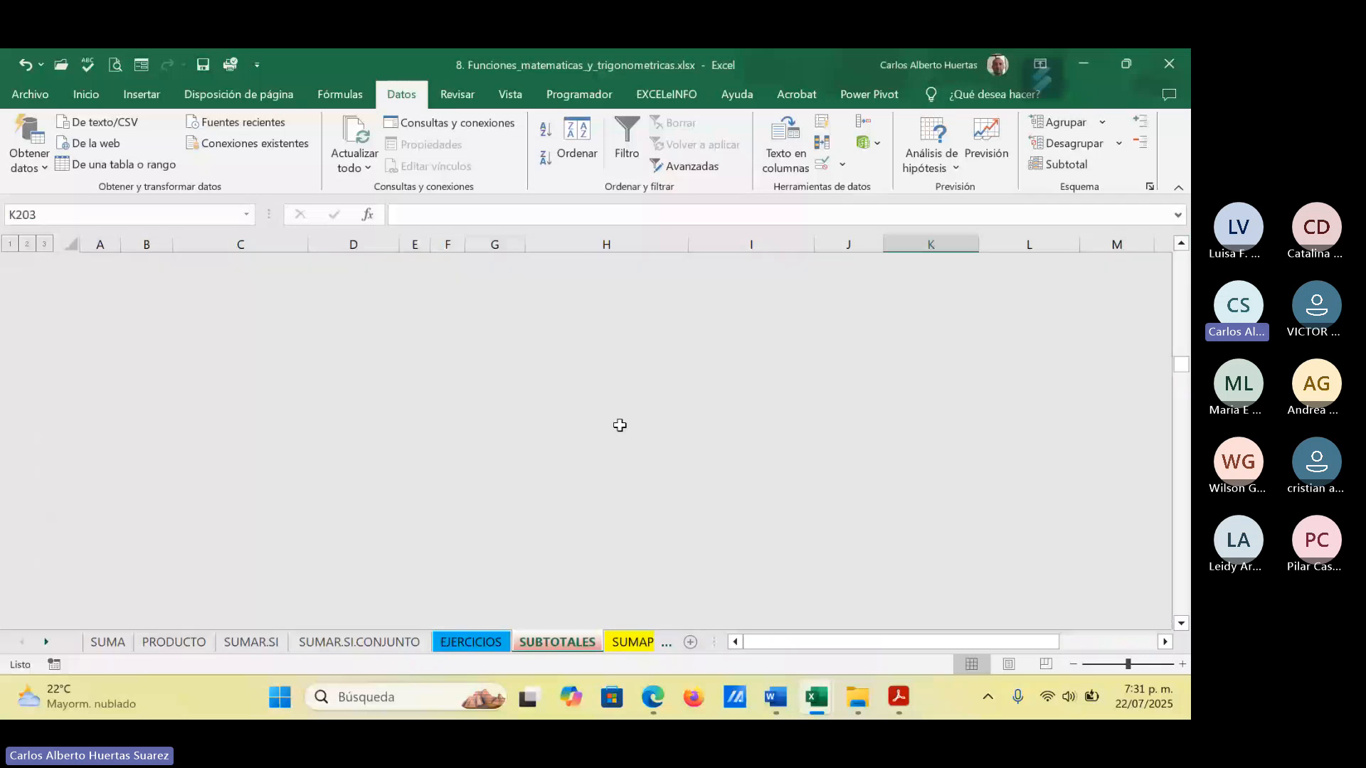
{"action": "scroll", "coordinate": [839, 476], "scroll_direction": "up", "scroll_amount": 6}
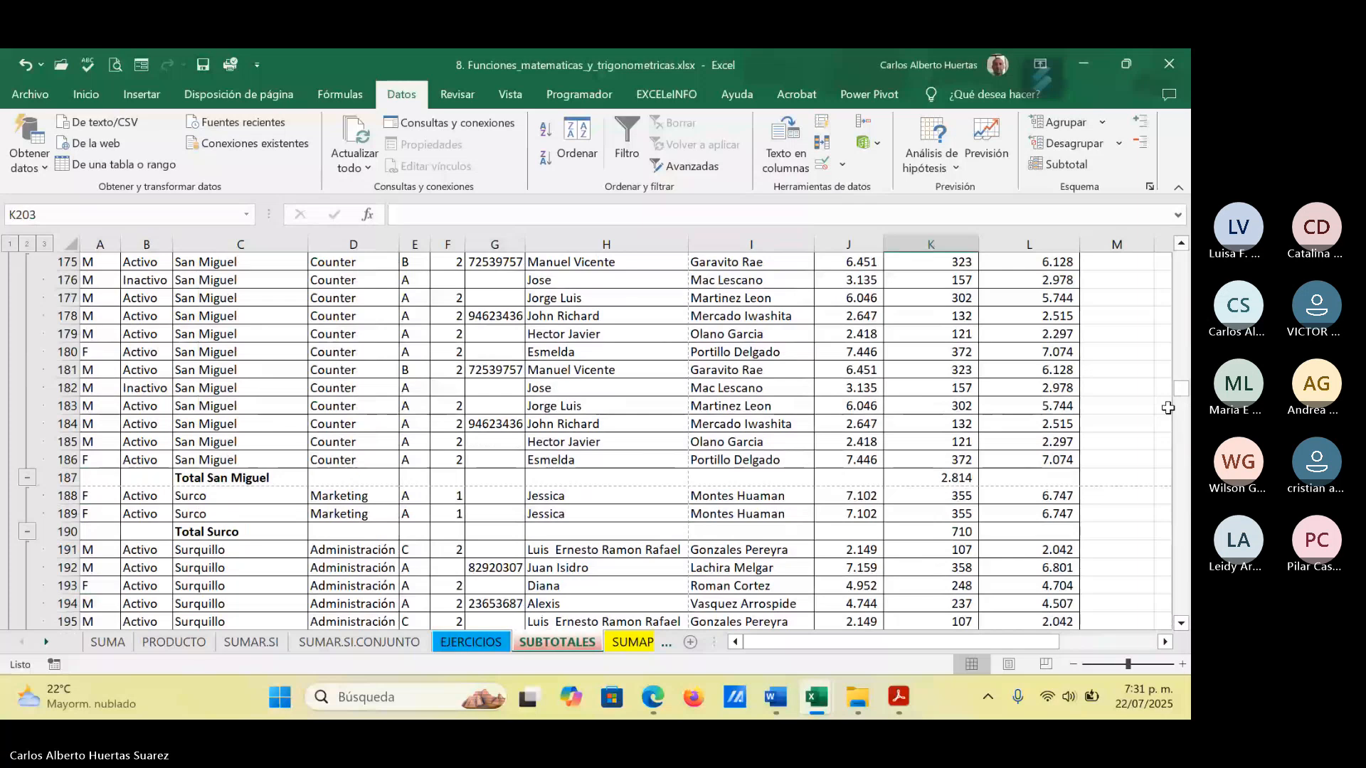
{"action": "left_click_drag", "start_coordinate": [1180, 390], "coordinate": [1180, 260]}
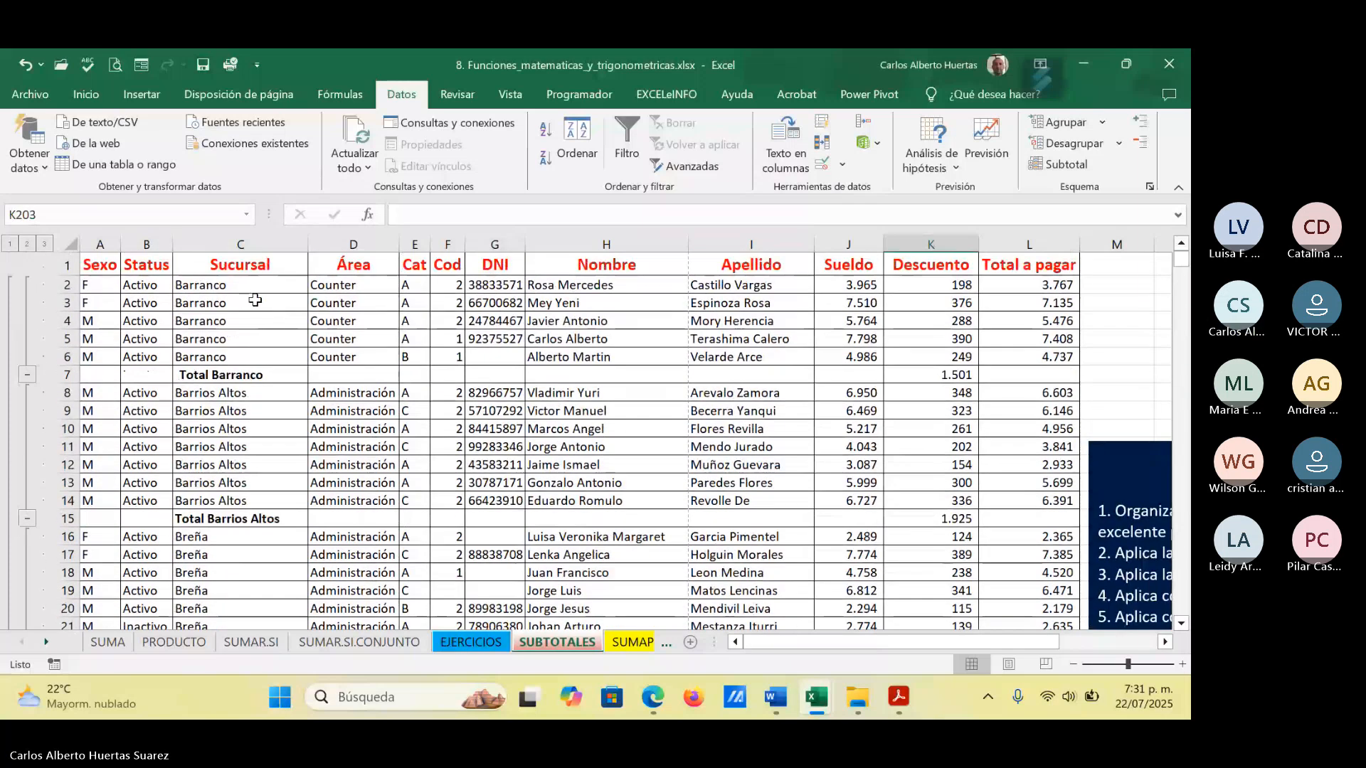
Step: Reapply the Sucursal subtotals of Descuento with the same settings from a cell in the Sucursal column, and review the rows below each group
{"action": "left_click", "coordinate": [254, 287]}
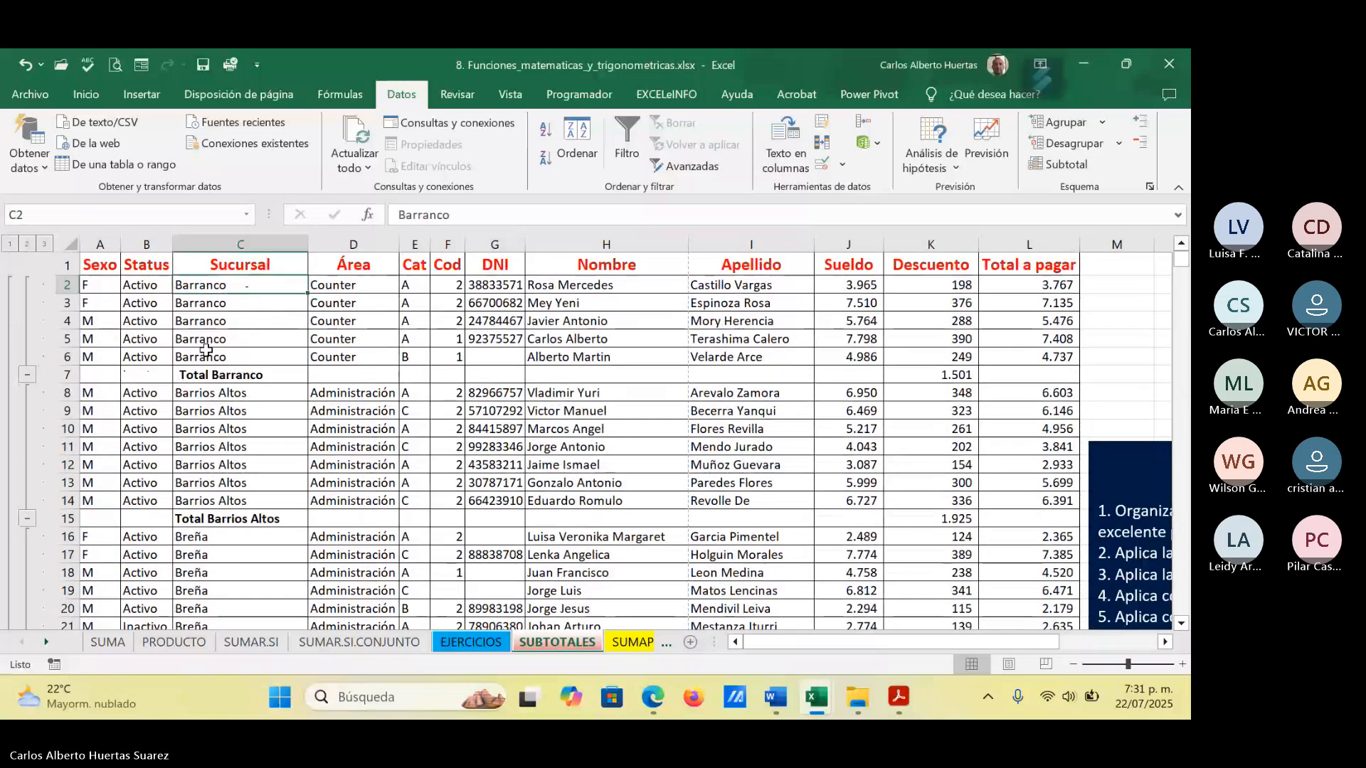
{"action": "left_click", "coordinate": [1056, 165]}
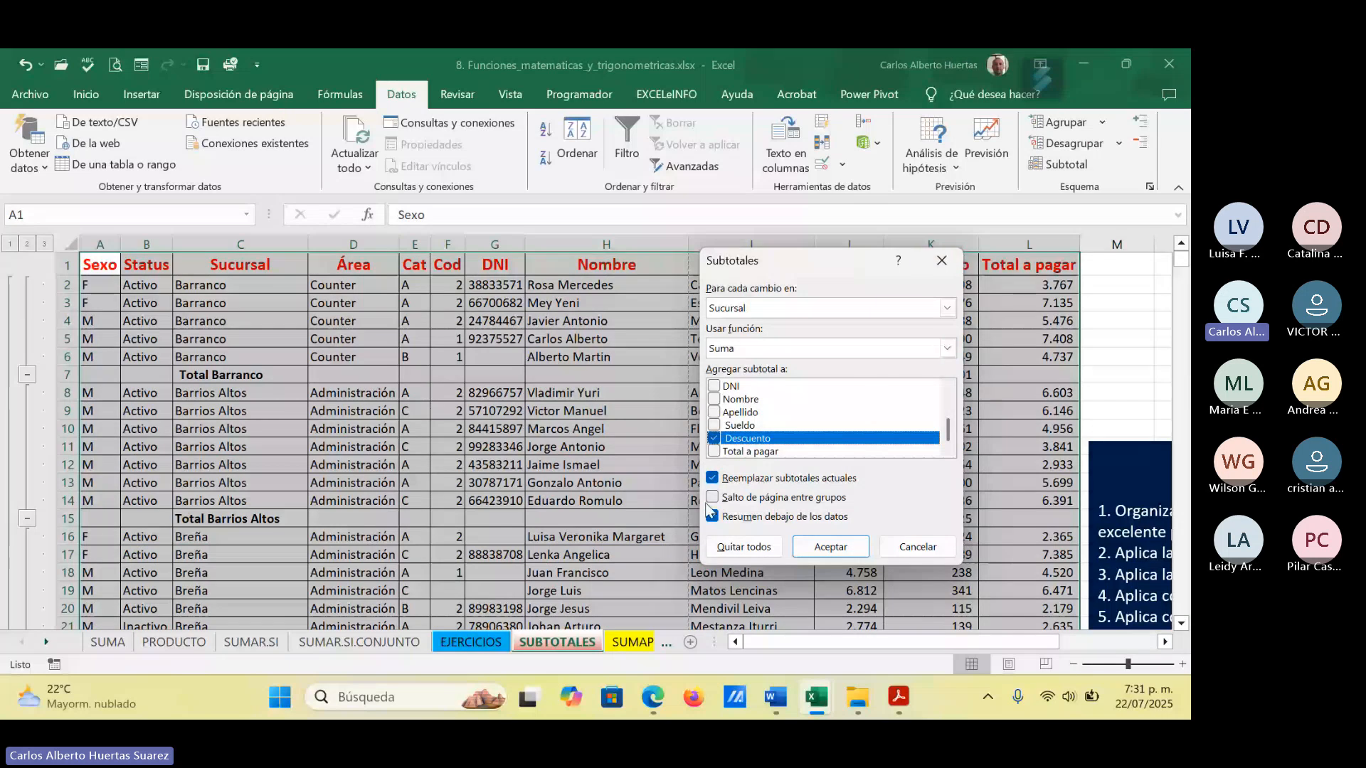
{"action": "left_click", "coordinate": [819, 542]}
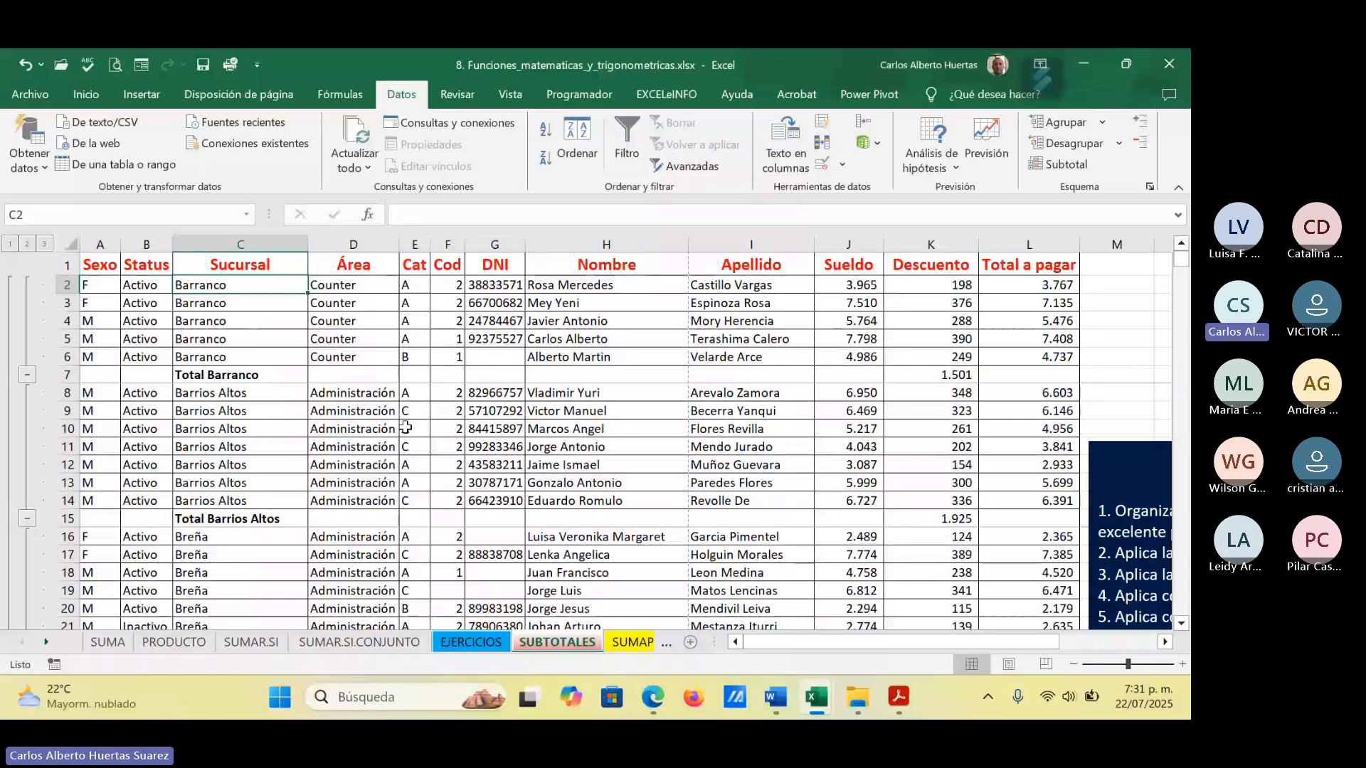
{"action": "scroll", "coordinate": [381, 435], "scroll_direction": "down", "scroll_amount": 7}
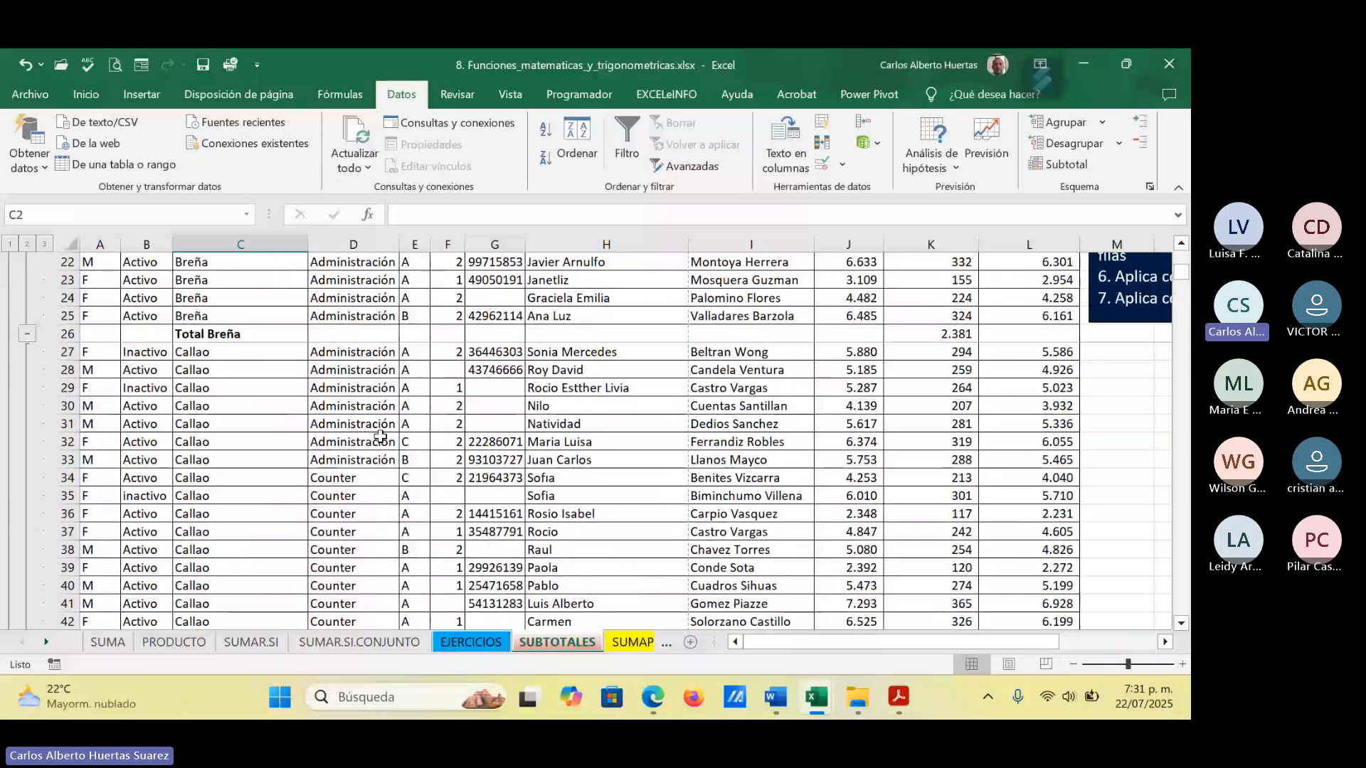
{"action": "scroll", "coordinate": [380, 436], "scroll_direction": "down", "scroll_amount": 6}
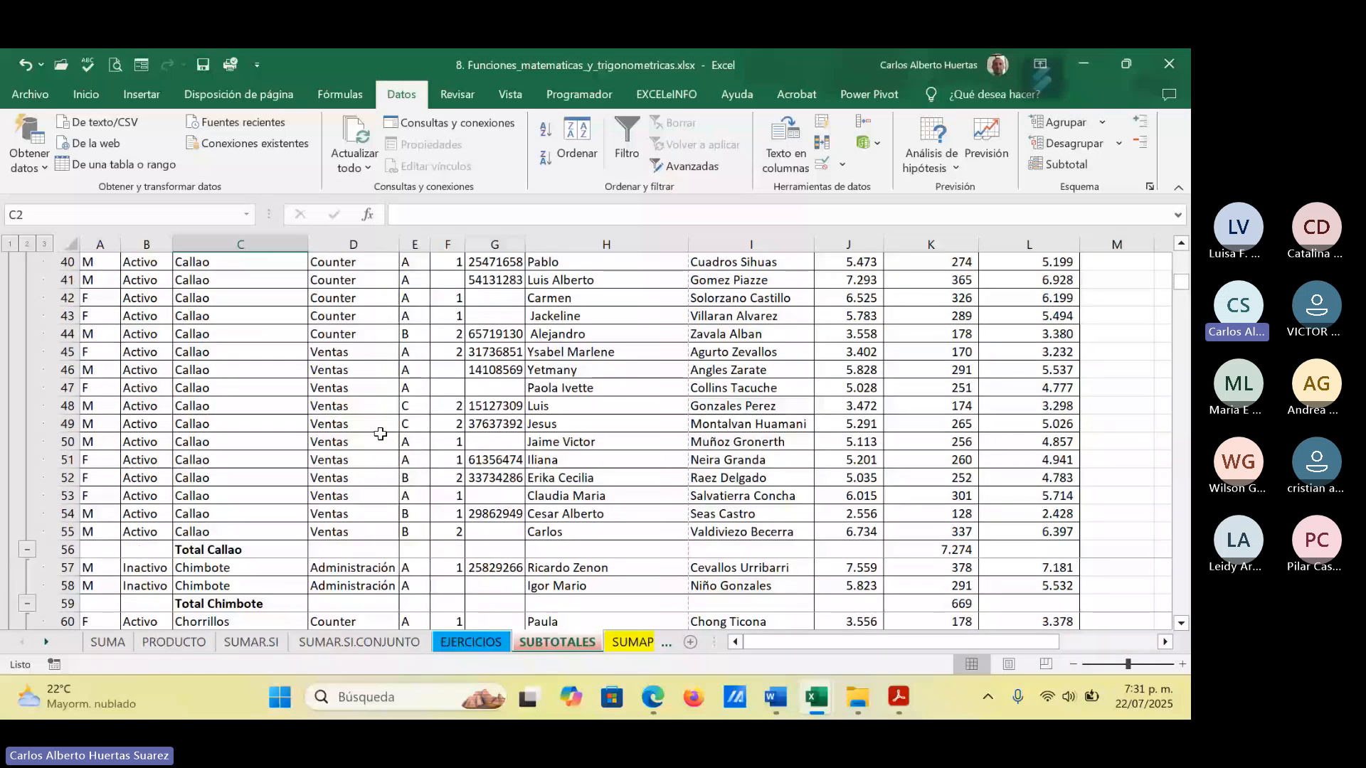
{"action": "scroll", "coordinate": [381, 434], "scroll_direction": "down", "scroll_amount": 20}
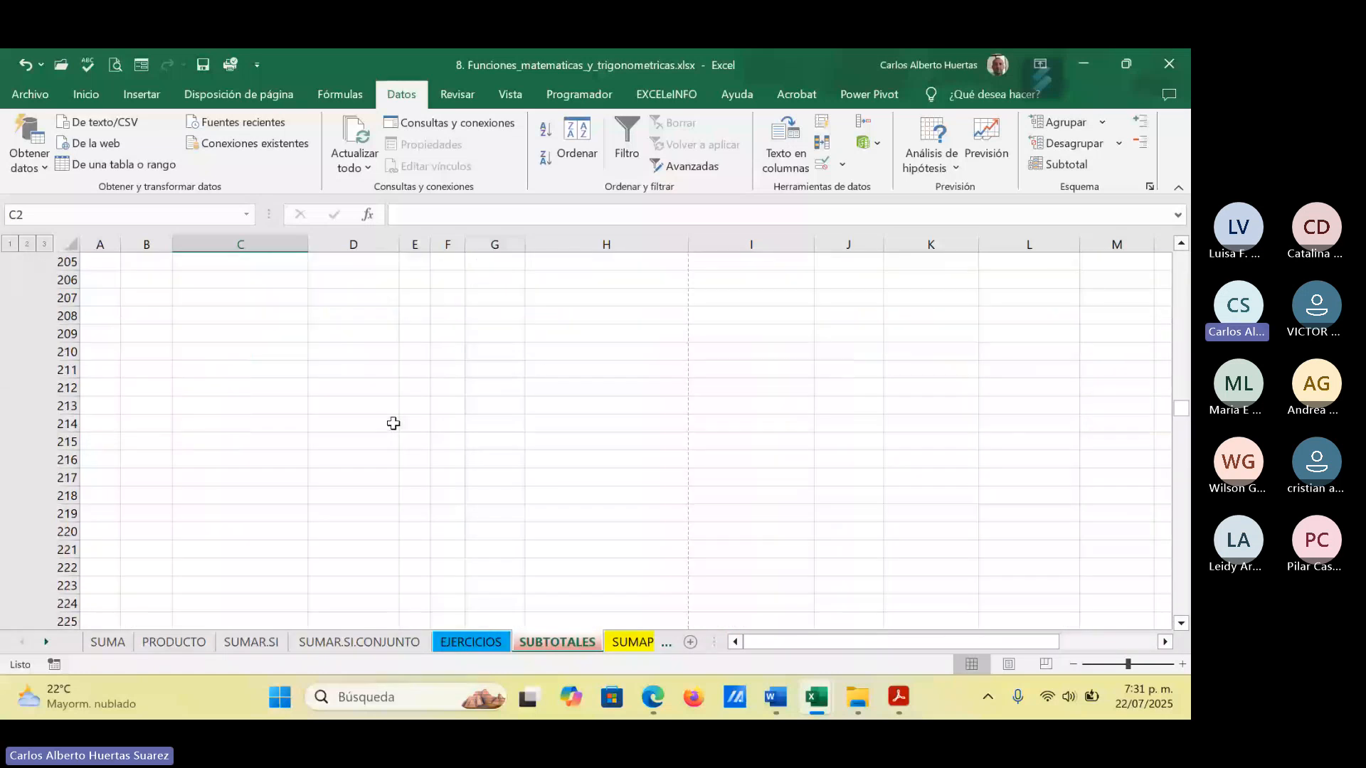
{"action": "scroll", "coordinate": [394, 423], "scroll_direction": "up", "scroll_amount": 3}
{"action": "scroll", "coordinate": [509, 413], "scroll_direction": "up", "scroll_amount": 5}
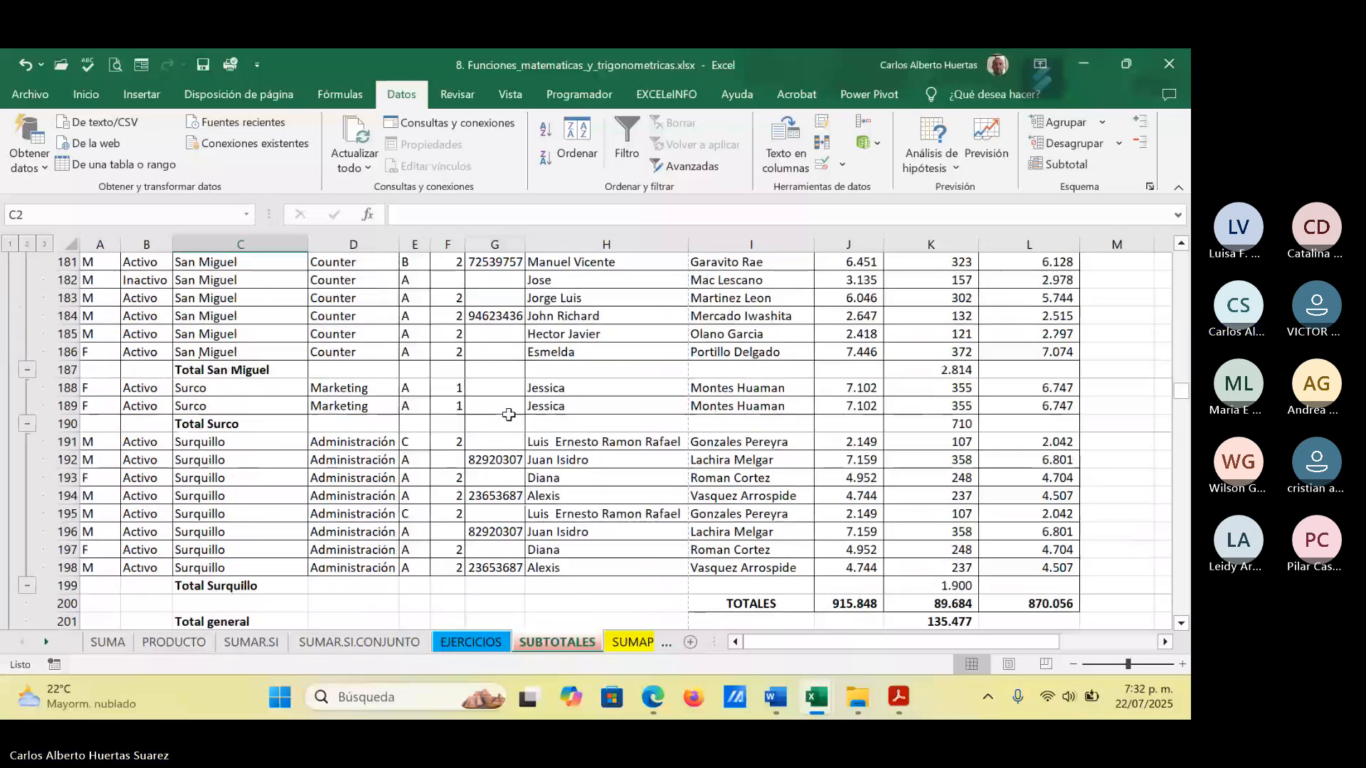
{"action": "scroll", "coordinate": [508, 415], "scroll_direction": "up", "scroll_amount": 1}
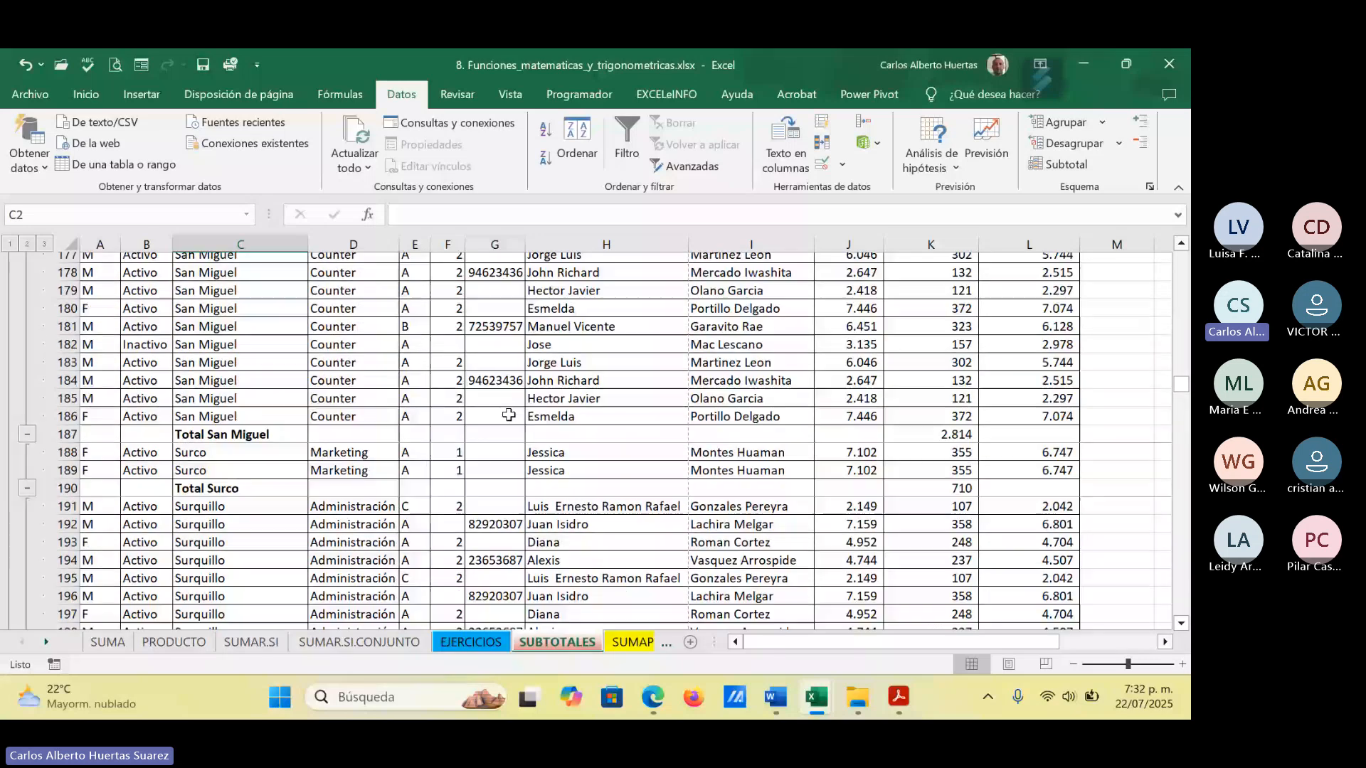
{"action": "scroll", "coordinate": [509, 415], "scroll_direction": "up", "scroll_amount": 15}
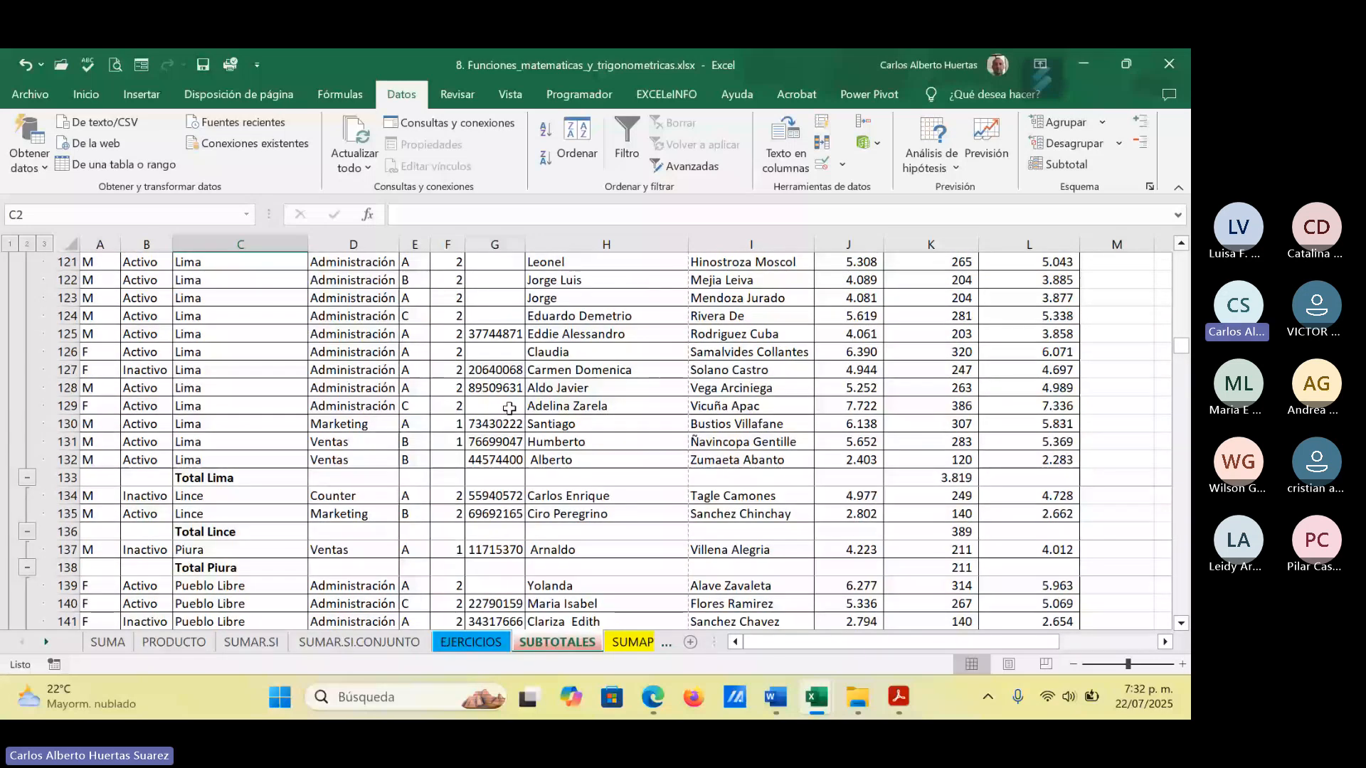
{"action": "scroll", "coordinate": [509, 408], "scroll_direction": "up", "scroll_amount": 20}
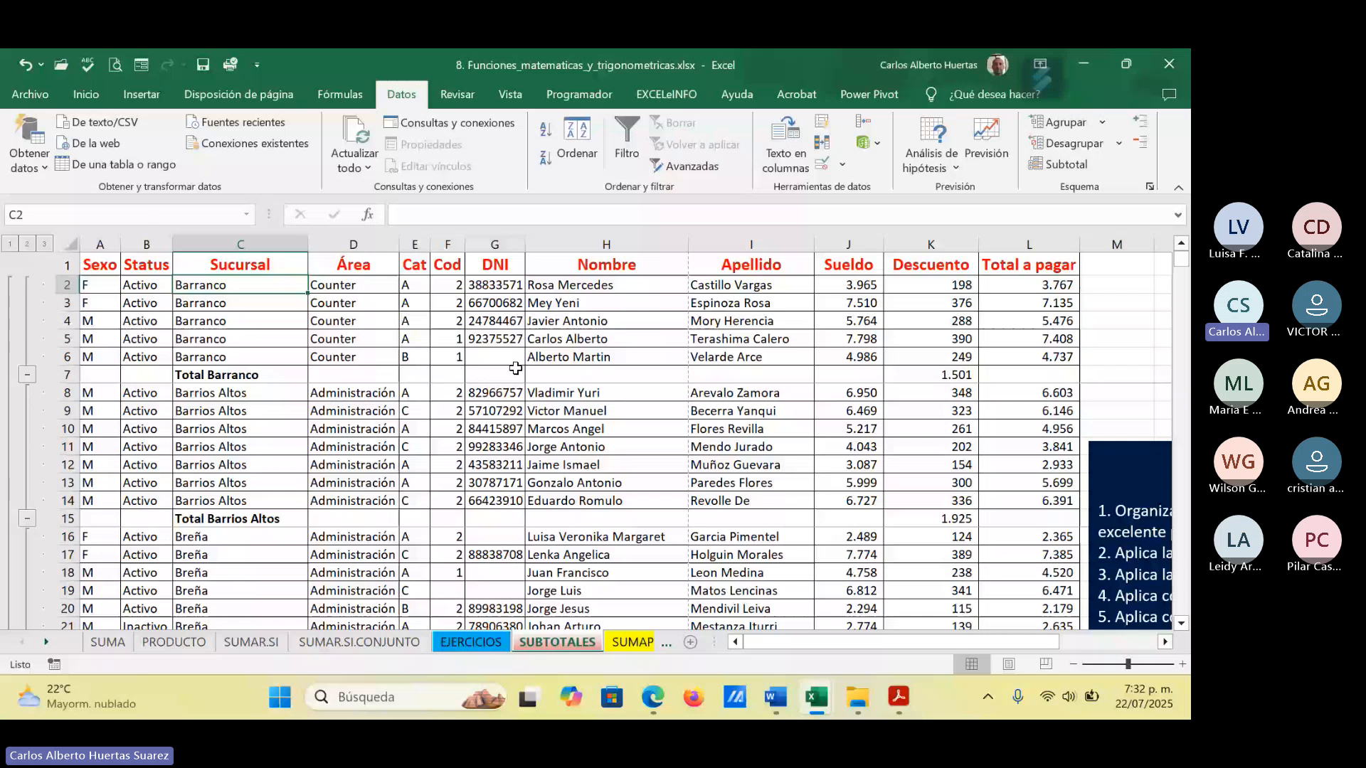
Step: Select row 8, switch the outline through levels 1, 2 and 3, and review the Sucursal totals at level 2
{"action": "left_click", "coordinate": [71, 392]}
{"action": "left_click_drag", "start_coordinate": [74, 393], "coordinate": [80, 393]}
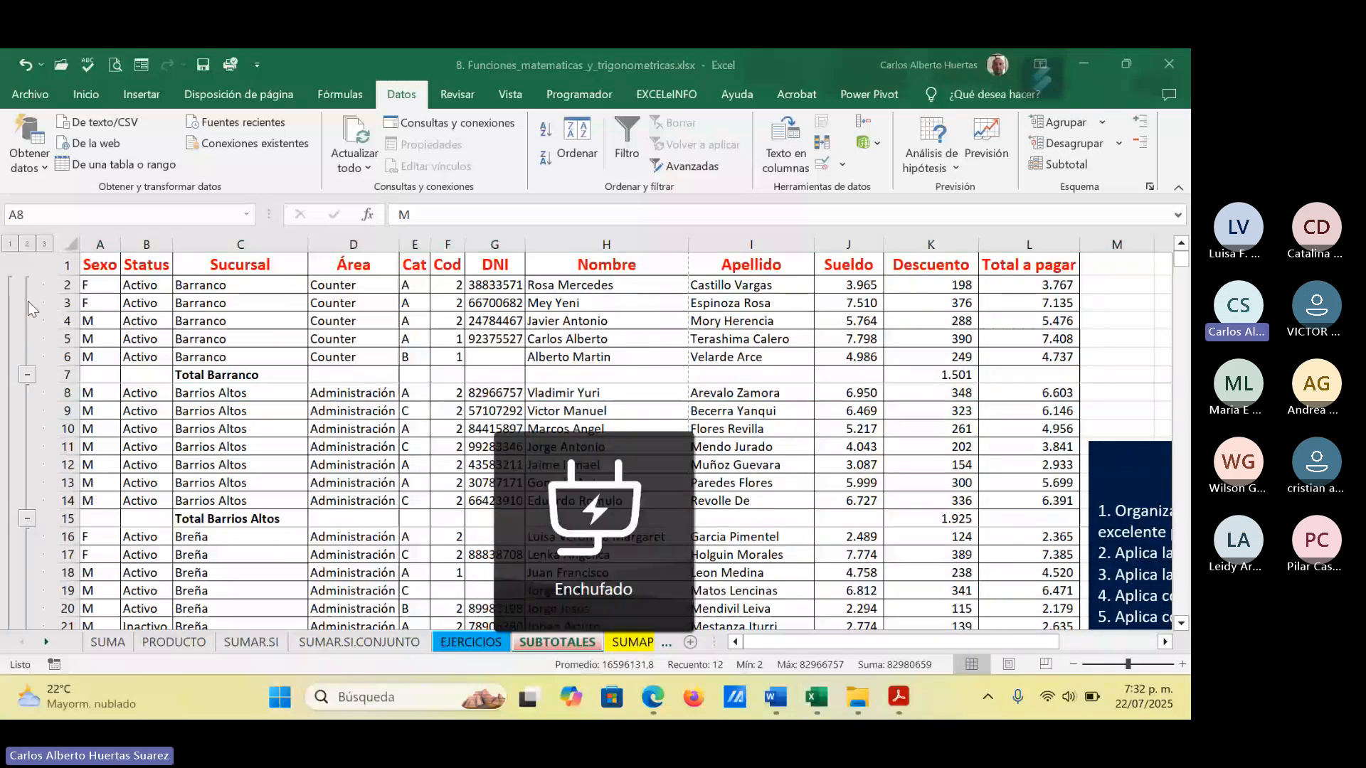
{"action": "left_click", "coordinate": [11, 245]}
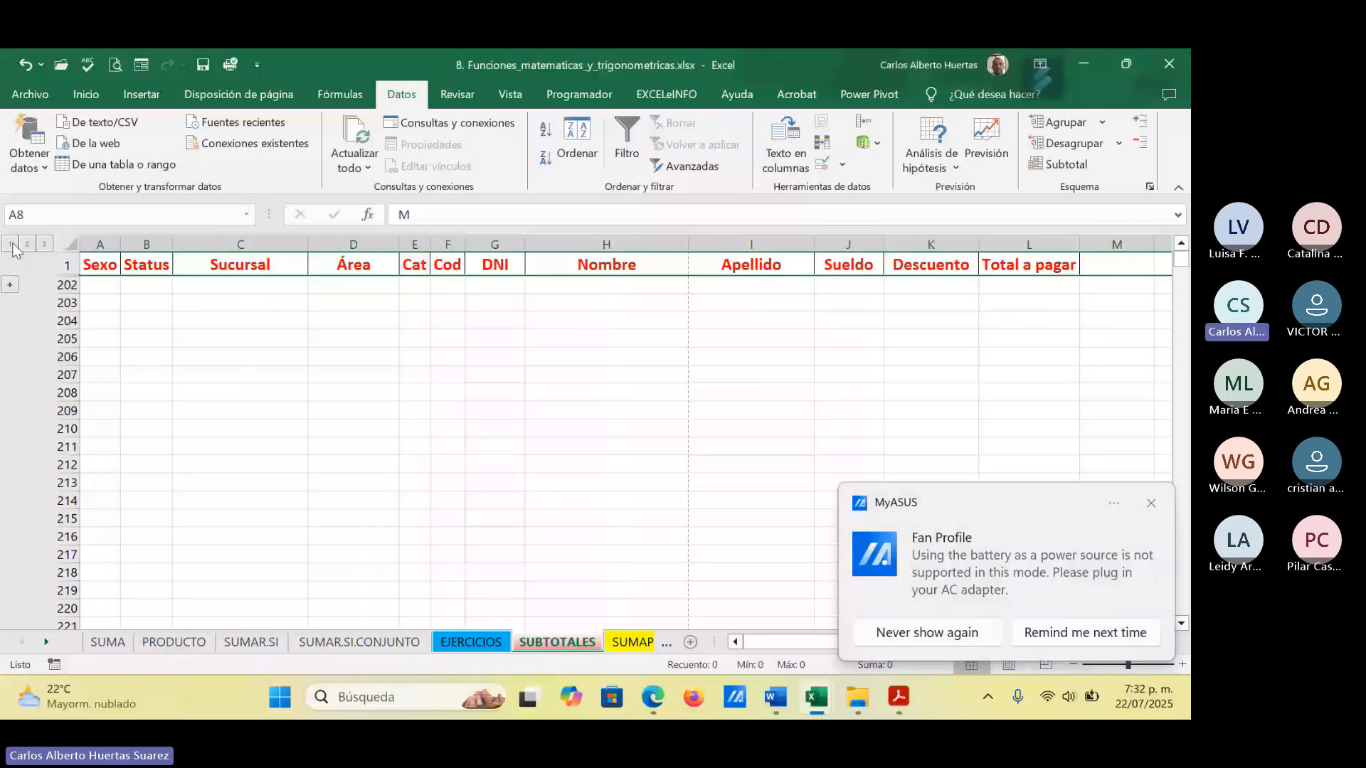
{"action": "left_click", "coordinate": [27, 244]}
{"action": "left_click", "coordinate": [44, 244]}
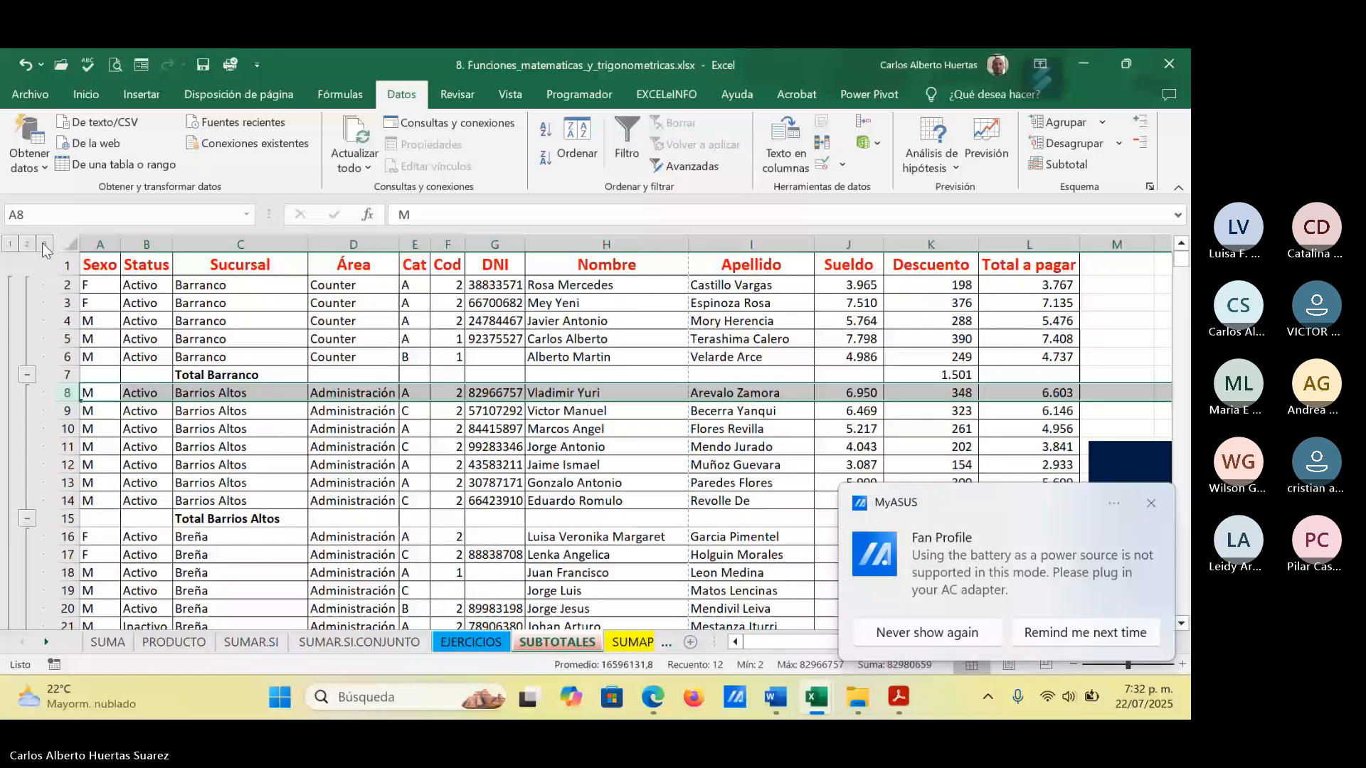
{"action": "left_click", "coordinate": [27, 244]}
{"action": "scroll", "coordinate": [718, 402], "scroll_direction": "down", "scroll_amount": 3}
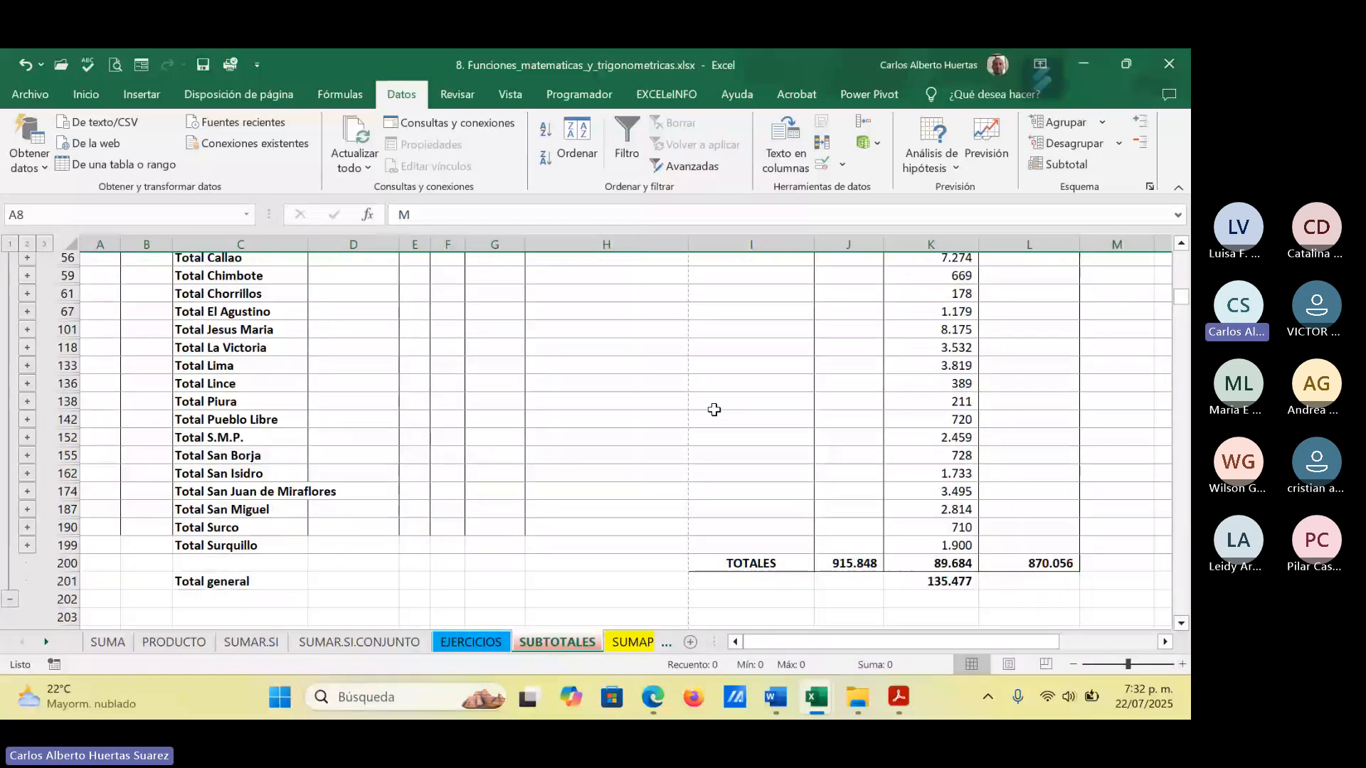
{"action": "scroll", "coordinate": [710, 413], "scroll_direction": "up", "scroll_amount": 4}
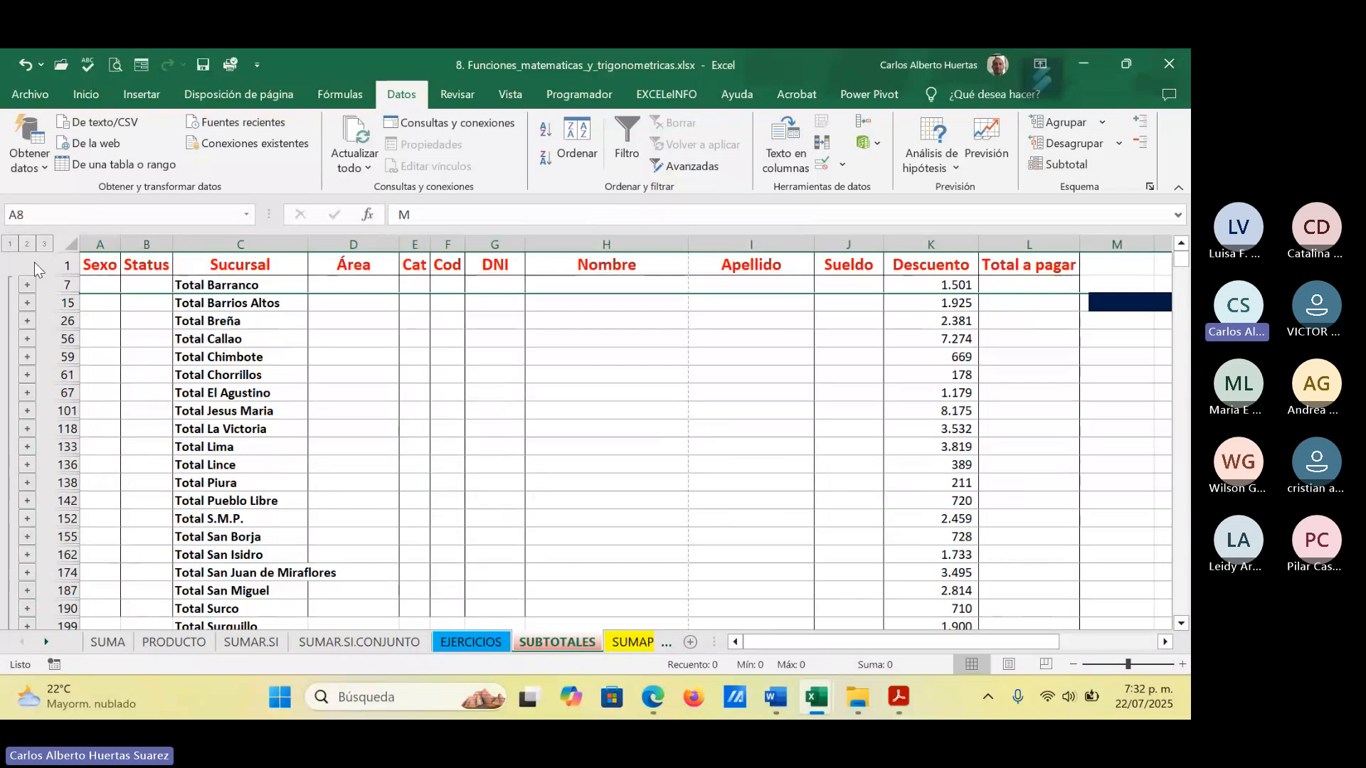
Step: Try to open the Subtotal settings with row 8 selected, and expand the outline to level 3 to show all records
{"action": "left_click", "coordinate": [1057, 169]}
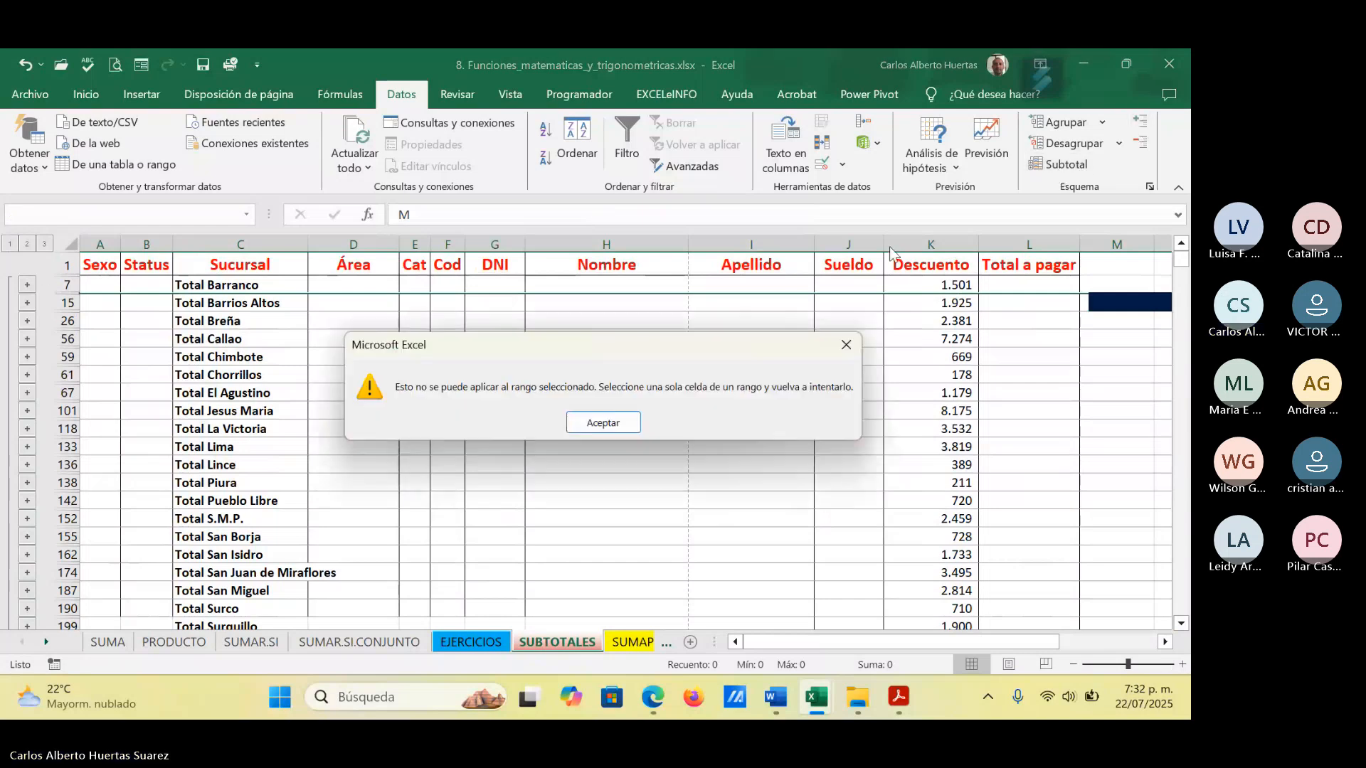
{"action": "left_click", "coordinate": [611, 424]}
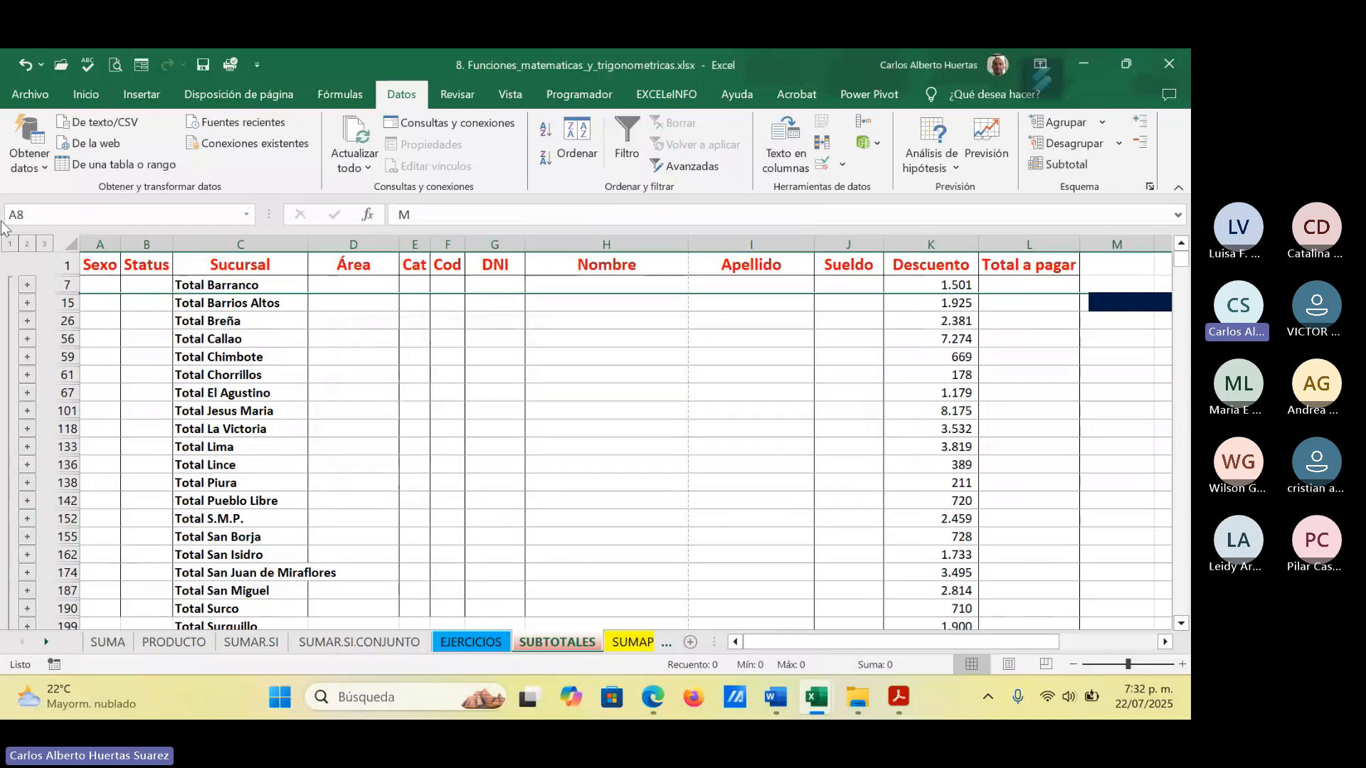
{"action": "left_click", "coordinate": [45, 245]}
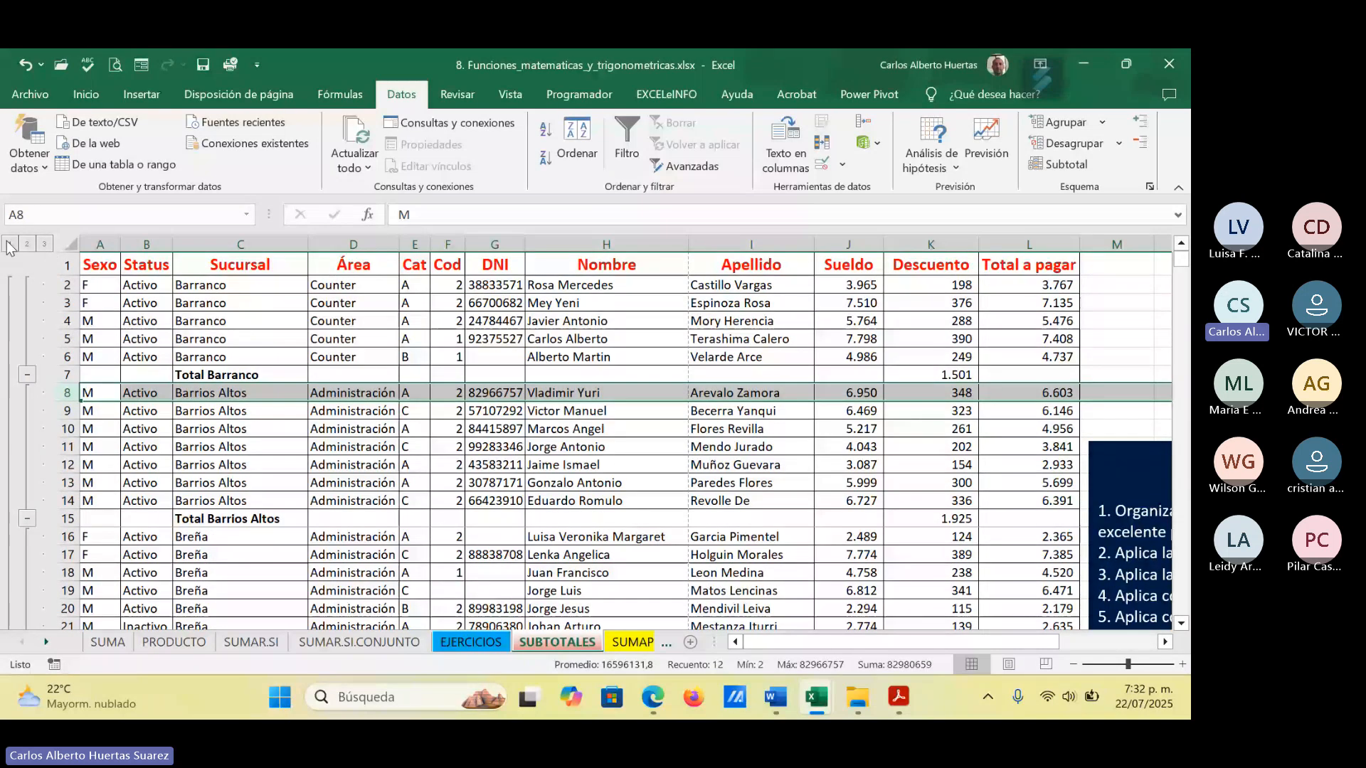
Step: Collapse the outline to level 2 to examine the Sucursal totals, and expand it to level 3 to review the records
{"action": "left_click", "coordinate": [28, 245]}
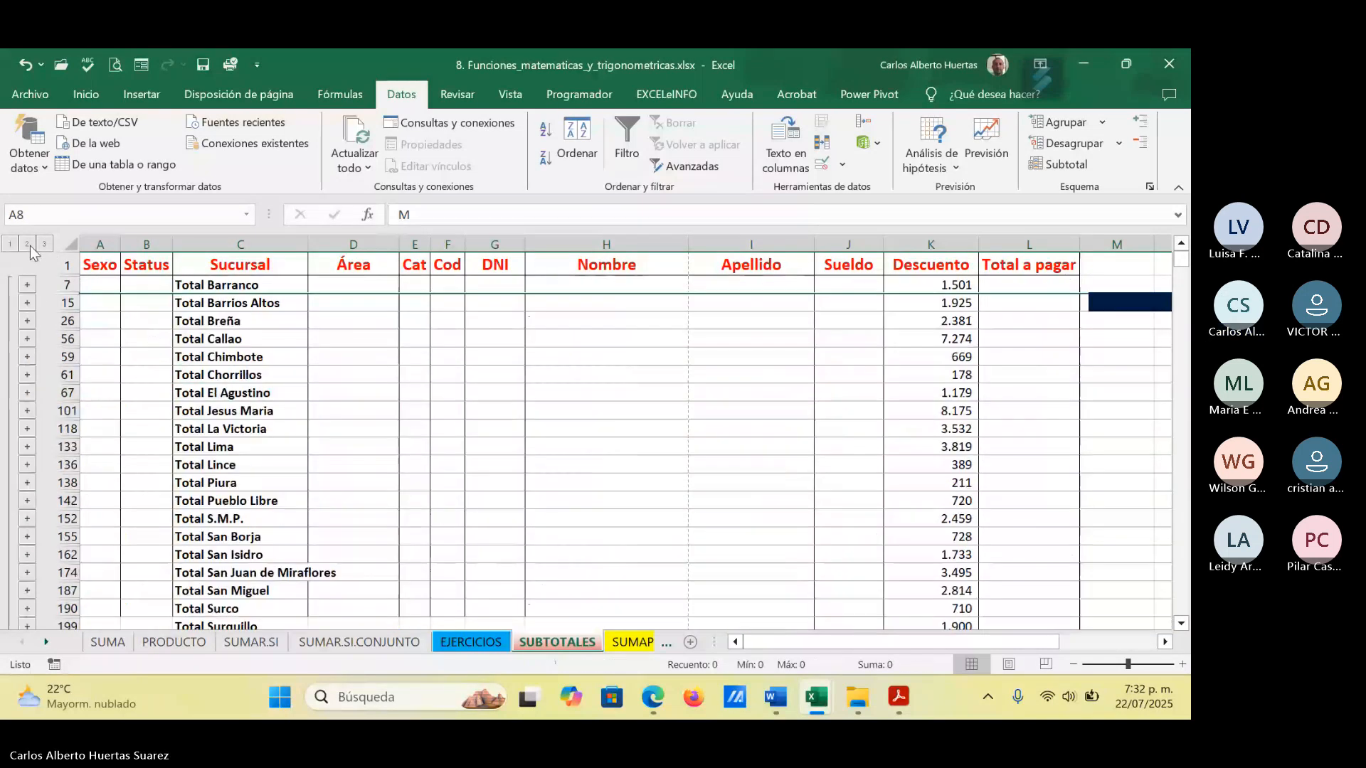
{"action": "left_click", "coordinate": [44, 244]}
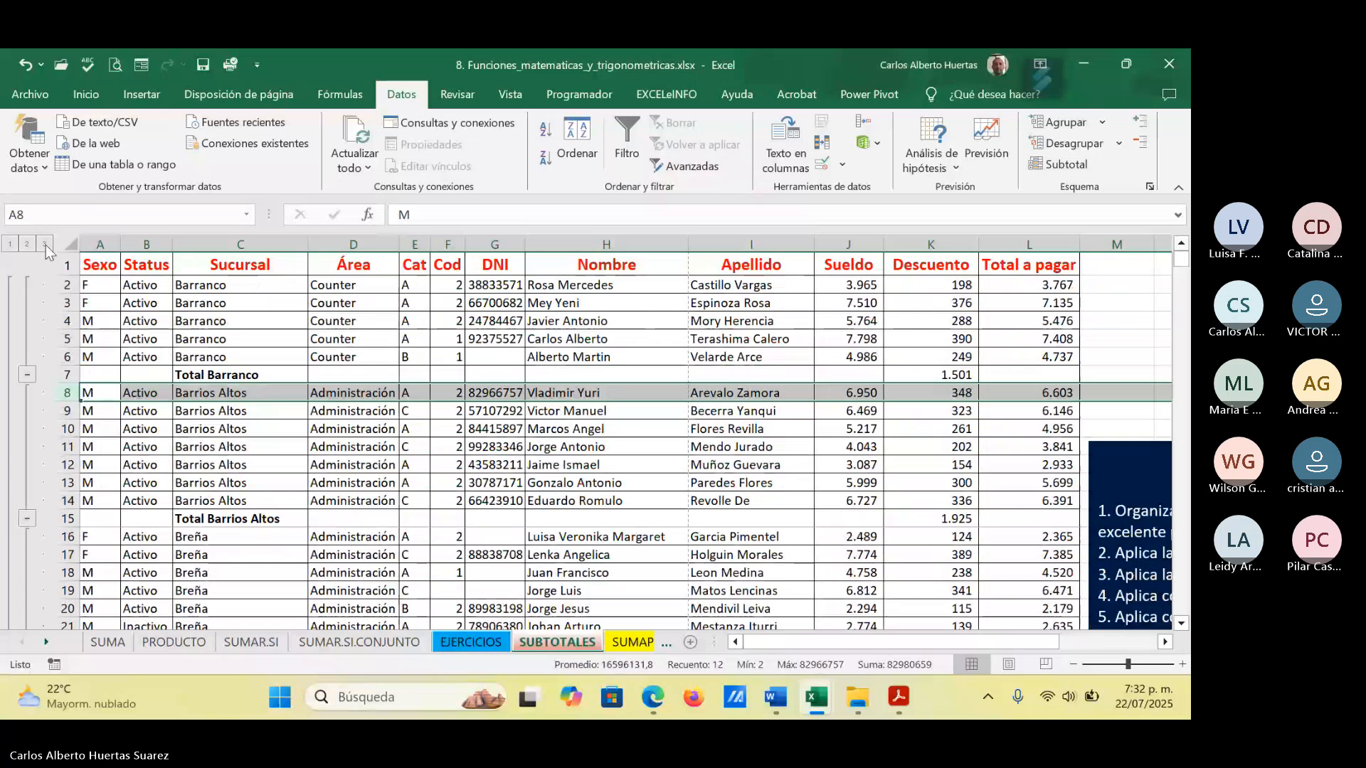
{"action": "left_click", "coordinate": [353, 465]}
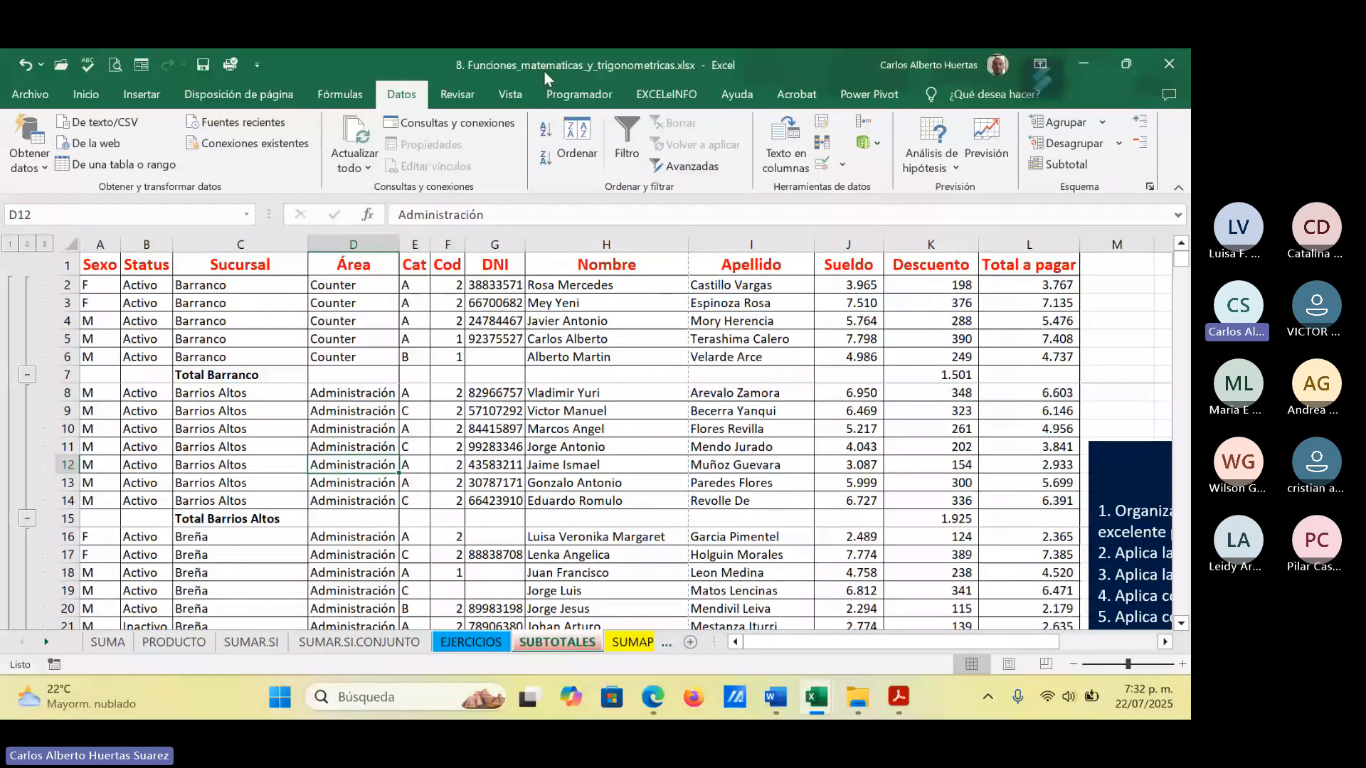
{"action": "scroll", "coordinate": [724, 351], "scroll_direction": "down", "scroll_amount": 1}
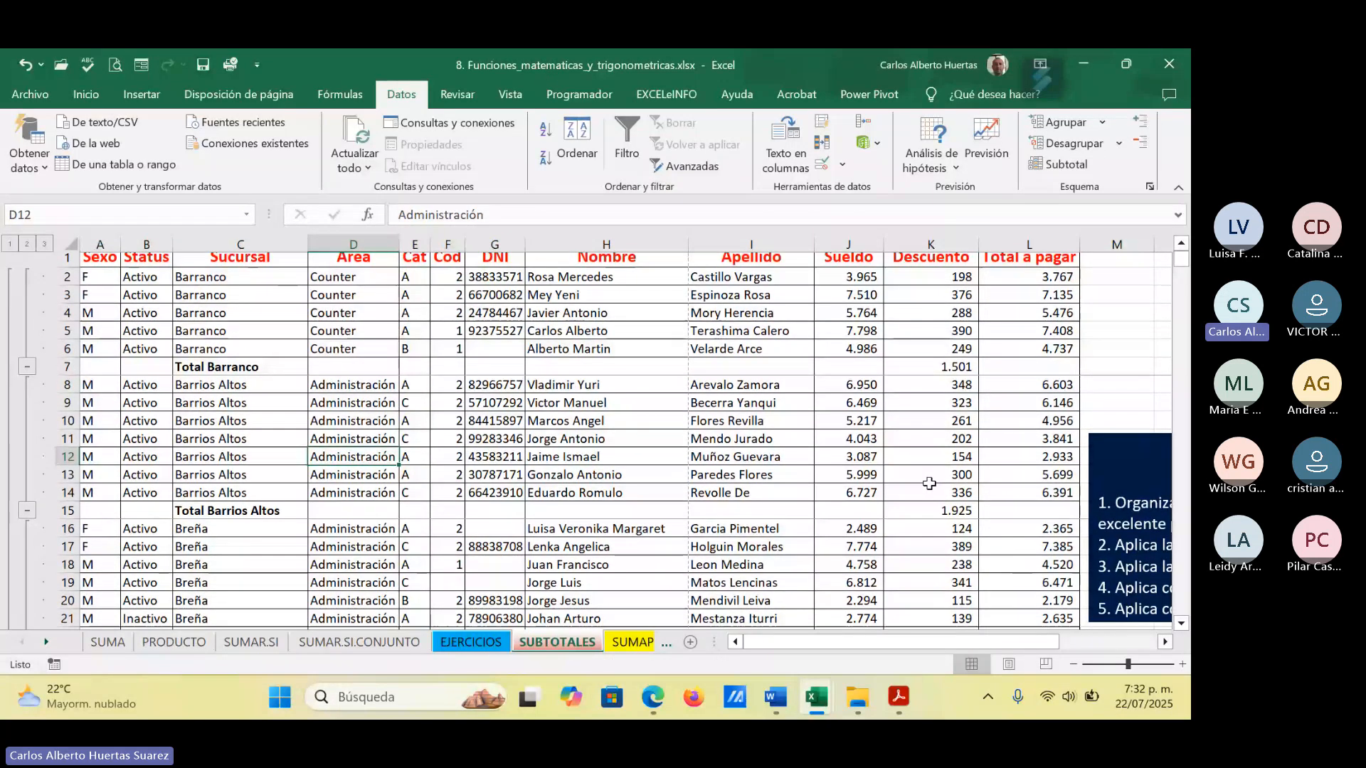
{"action": "scroll", "coordinate": [818, 413], "scroll_direction": "up", "scroll_amount": 1}
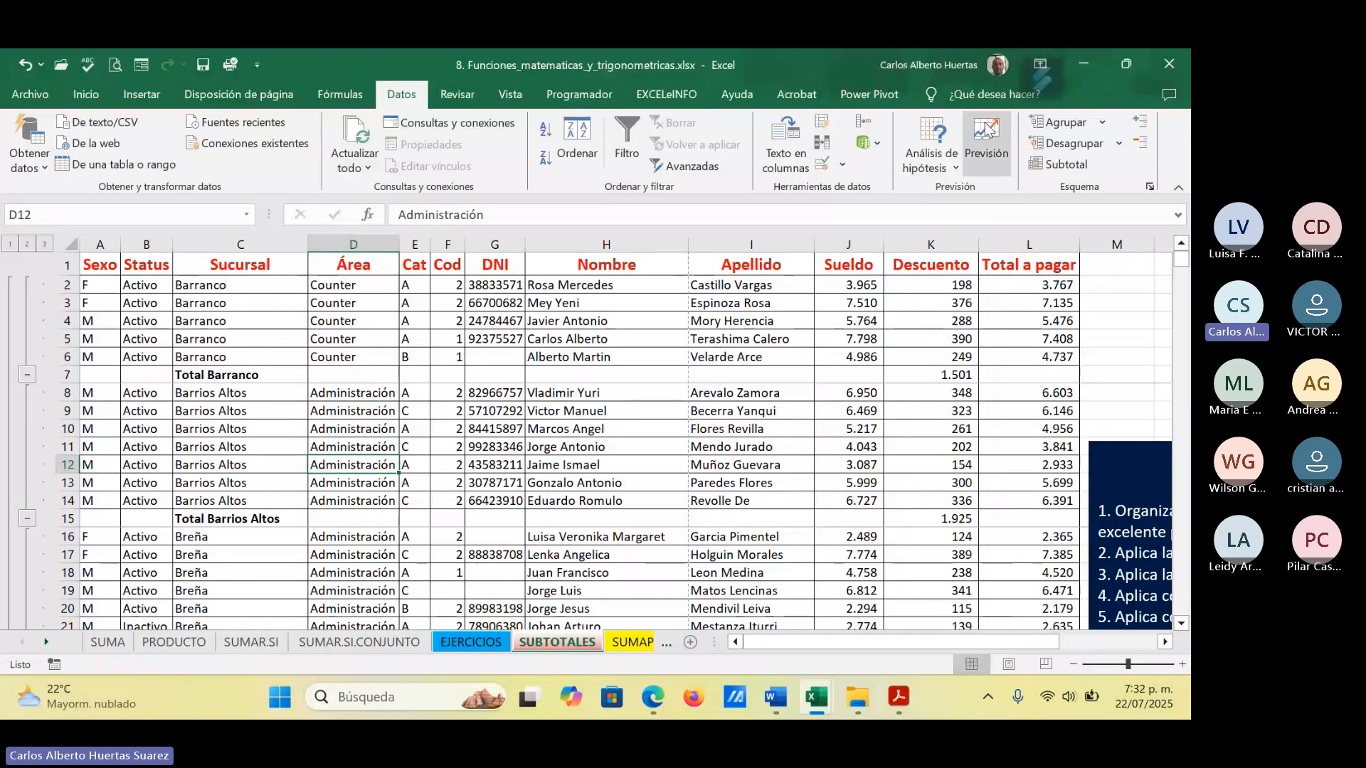
Step: Enable Salto de página entre grupos in the Subtotal settings, and remove all subtotals from the table
{"action": "left_click", "coordinate": [1058, 162]}
{"action": "left_click", "coordinate": [735, 498]}
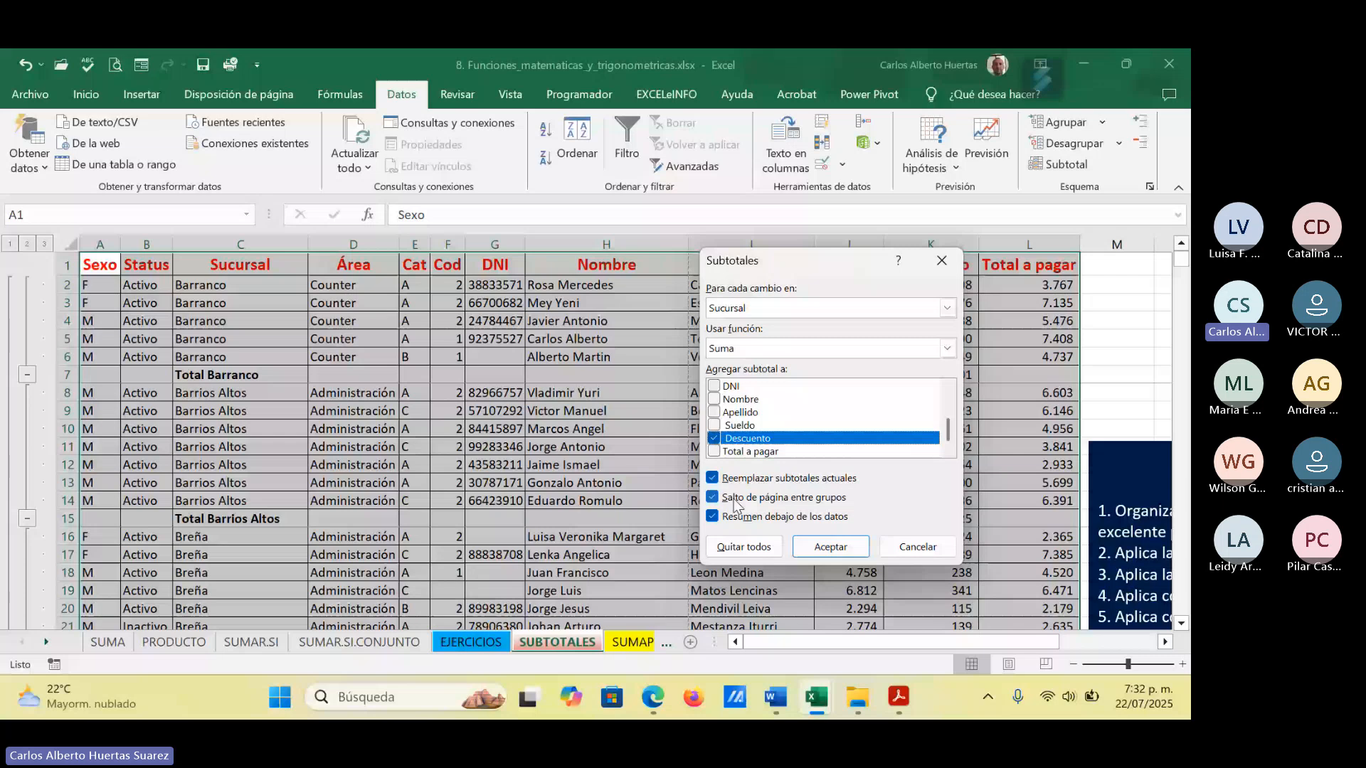
{"action": "left_click", "coordinate": [743, 546]}
Step: Sort the table by Área on cell values from A to Z
{"action": "left_click", "coordinate": [207, 482]}
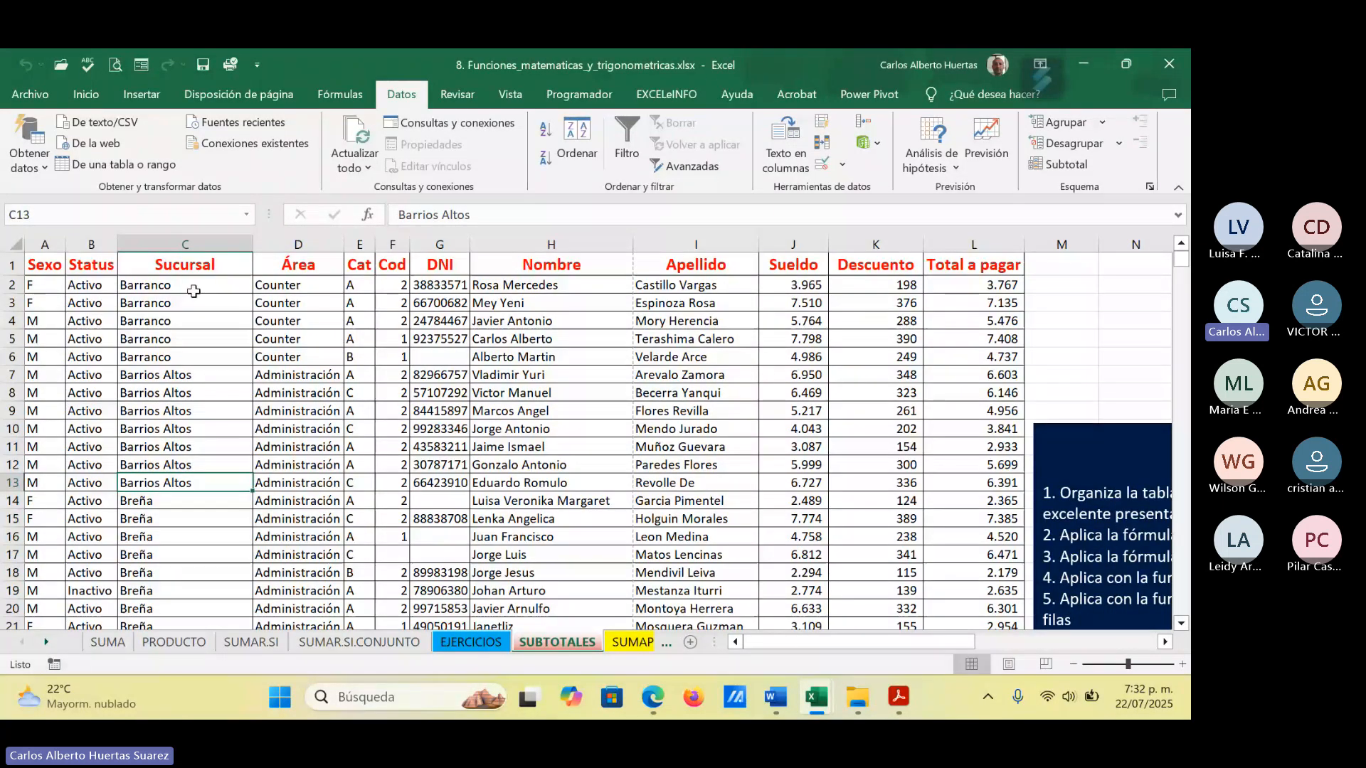
{"action": "left_click", "coordinate": [577, 152]}
{"action": "left_click", "coordinate": [728, 385]}
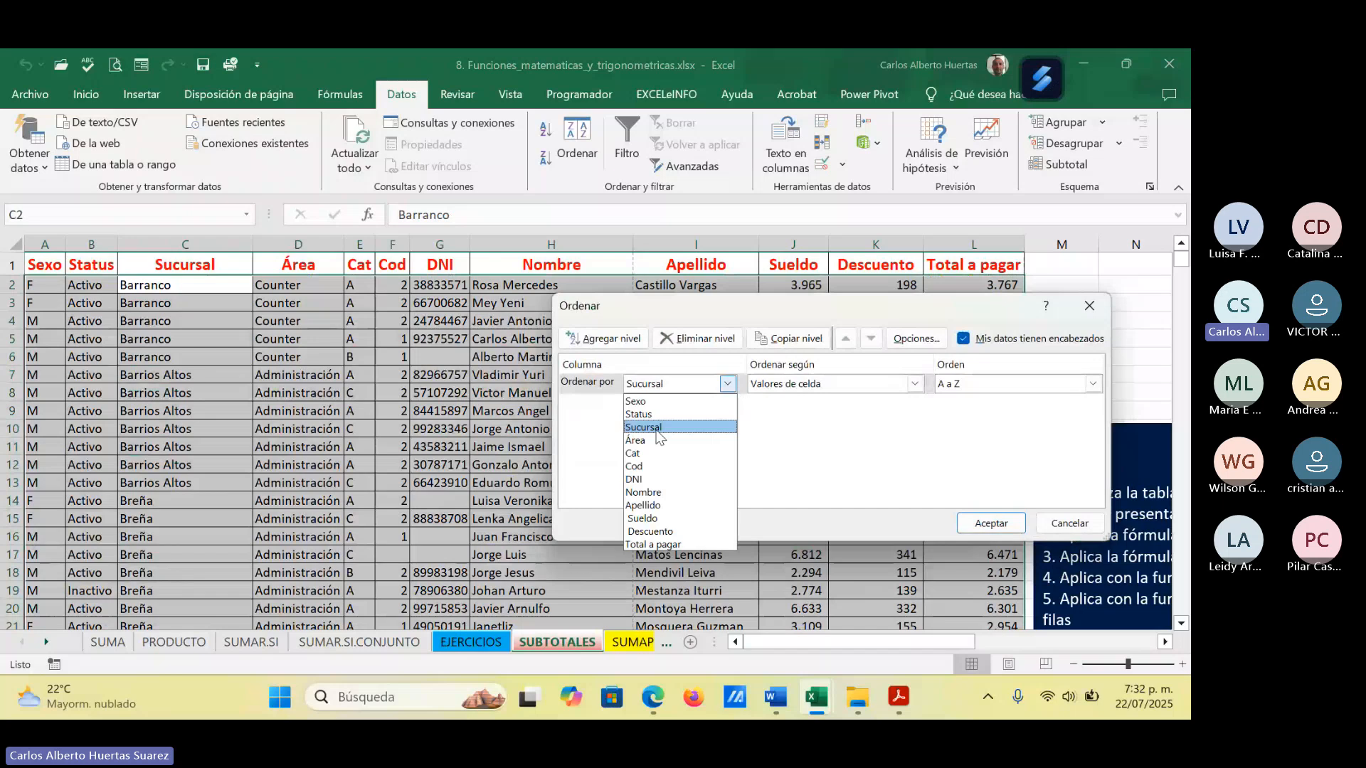
{"action": "left_click", "coordinate": [658, 440]}
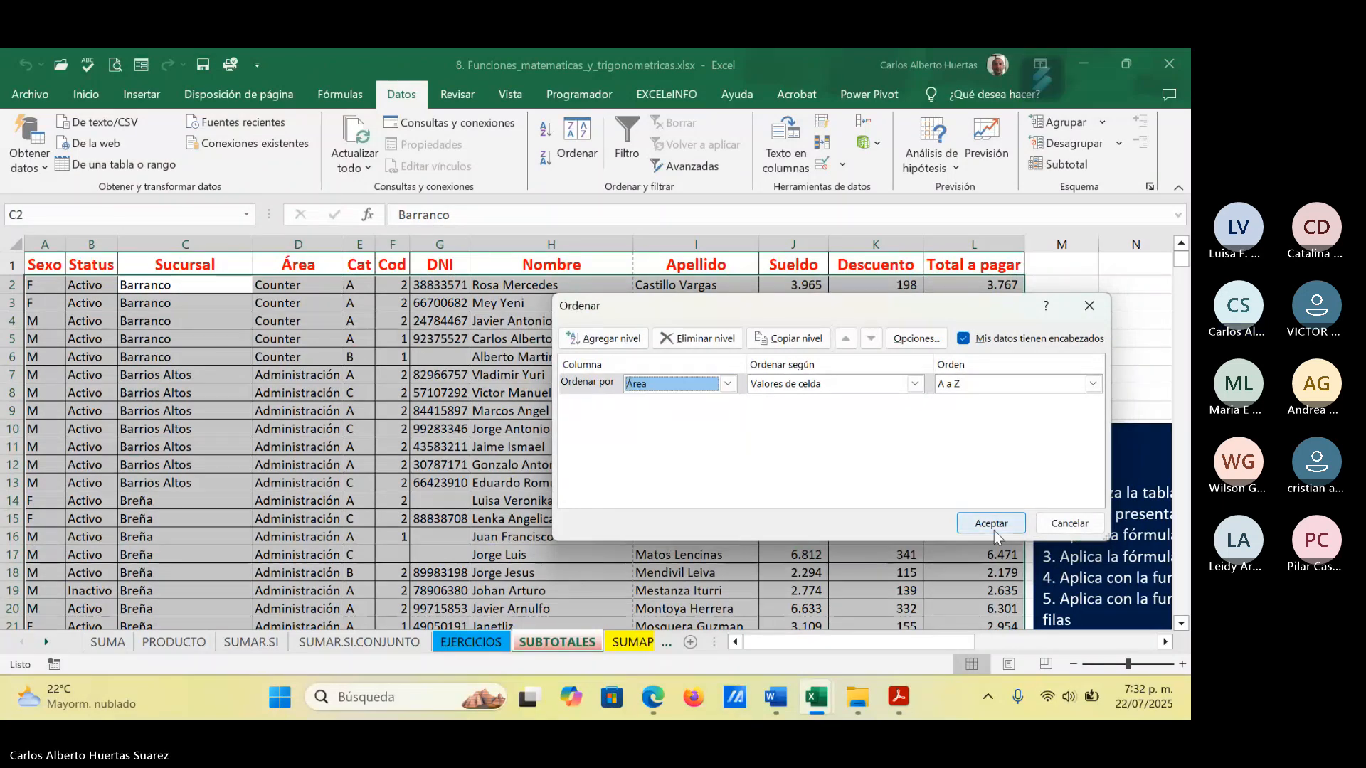
{"action": "left_click", "coordinate": [991, 524]}
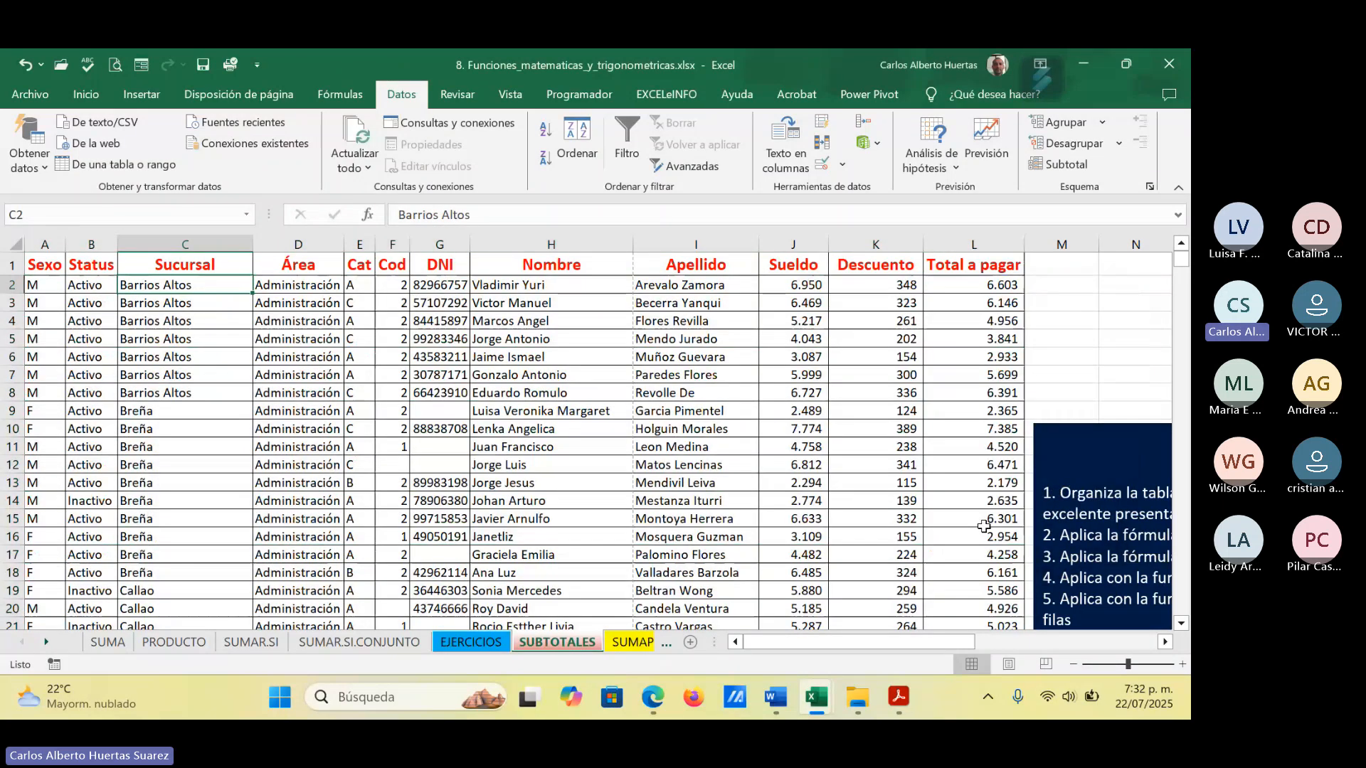
Step: Apply Suma subtotals of Total a pagar only for each change in Área, with page breaks between groups, and review the rows past the Administración total
{"action": "left_click", "coordinate": [1064, 168]}
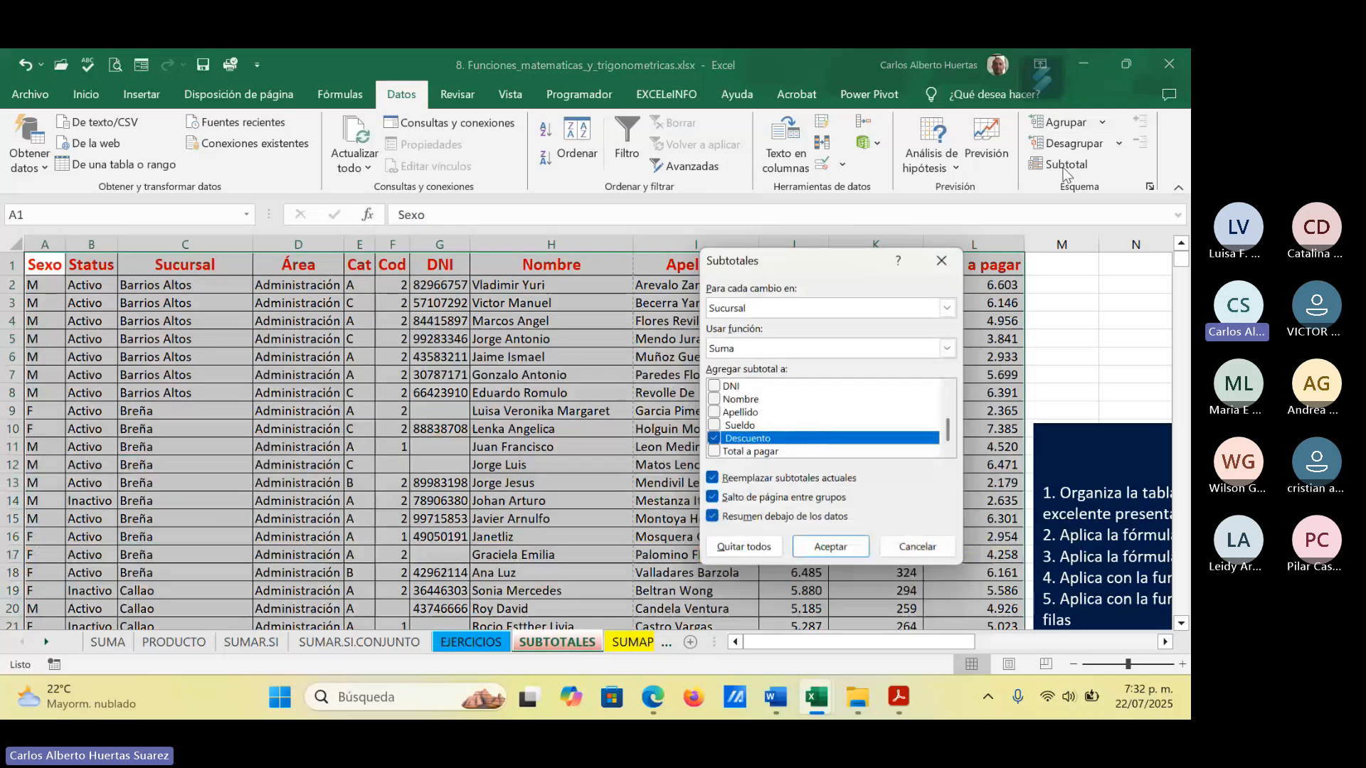
{"action": "left_click", "coordinate": [715, 438]}
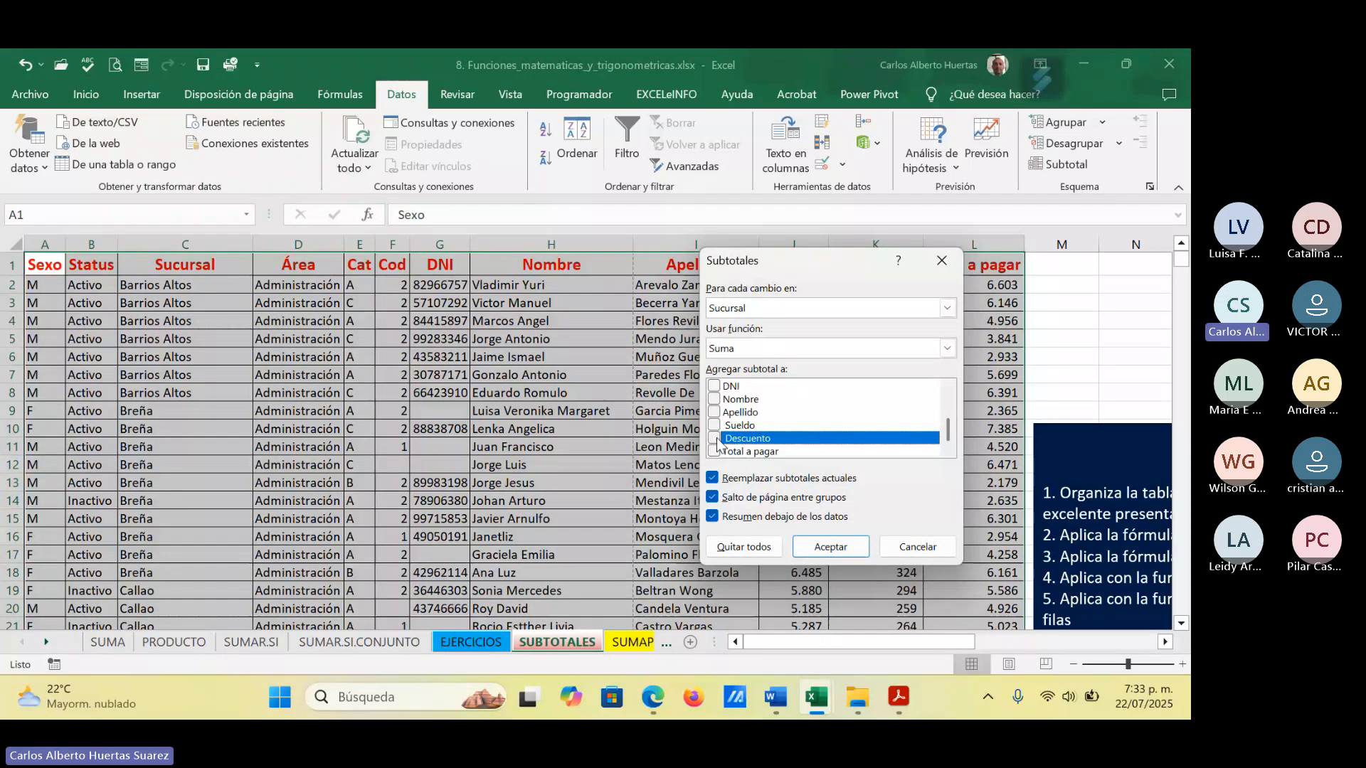
{"action": "left_click", "coordinate": [714, 451]}
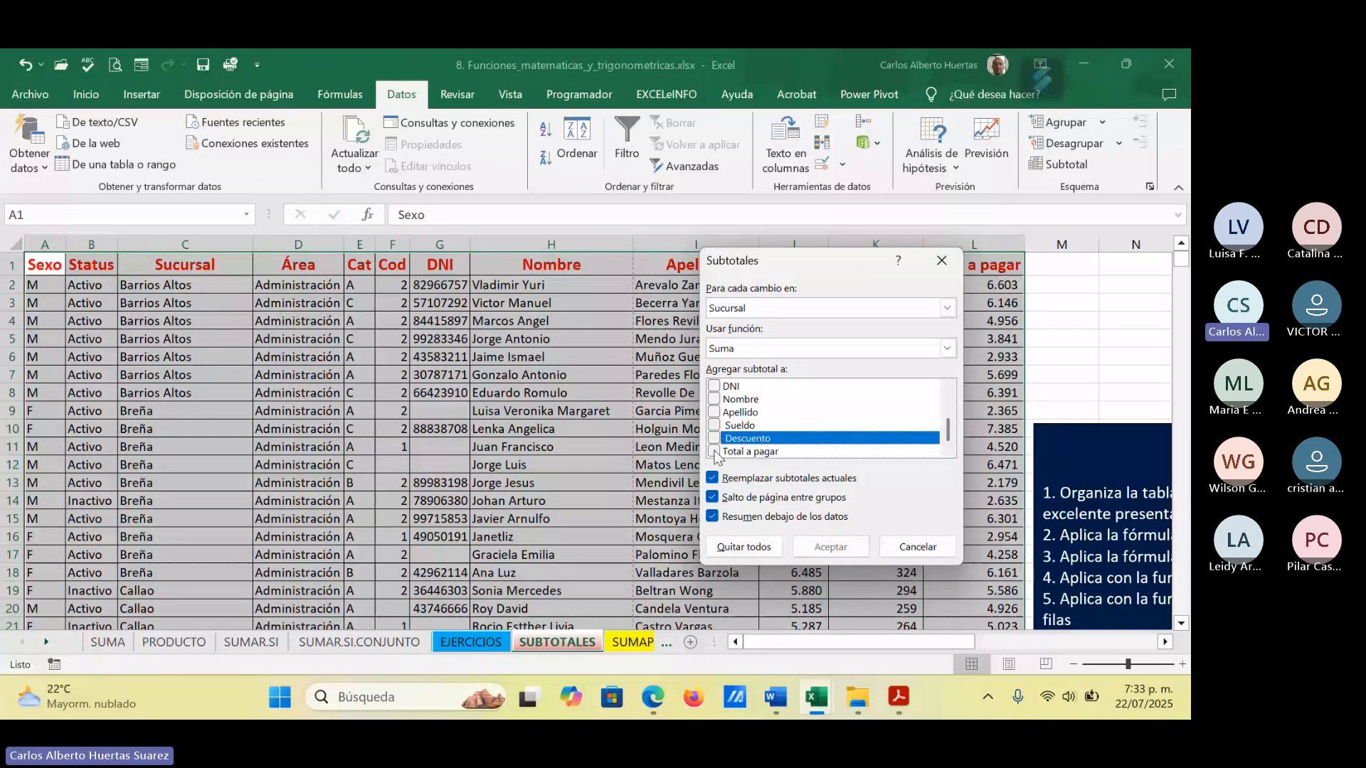
{"action": "left_click", "coordinate": [715, 451]}
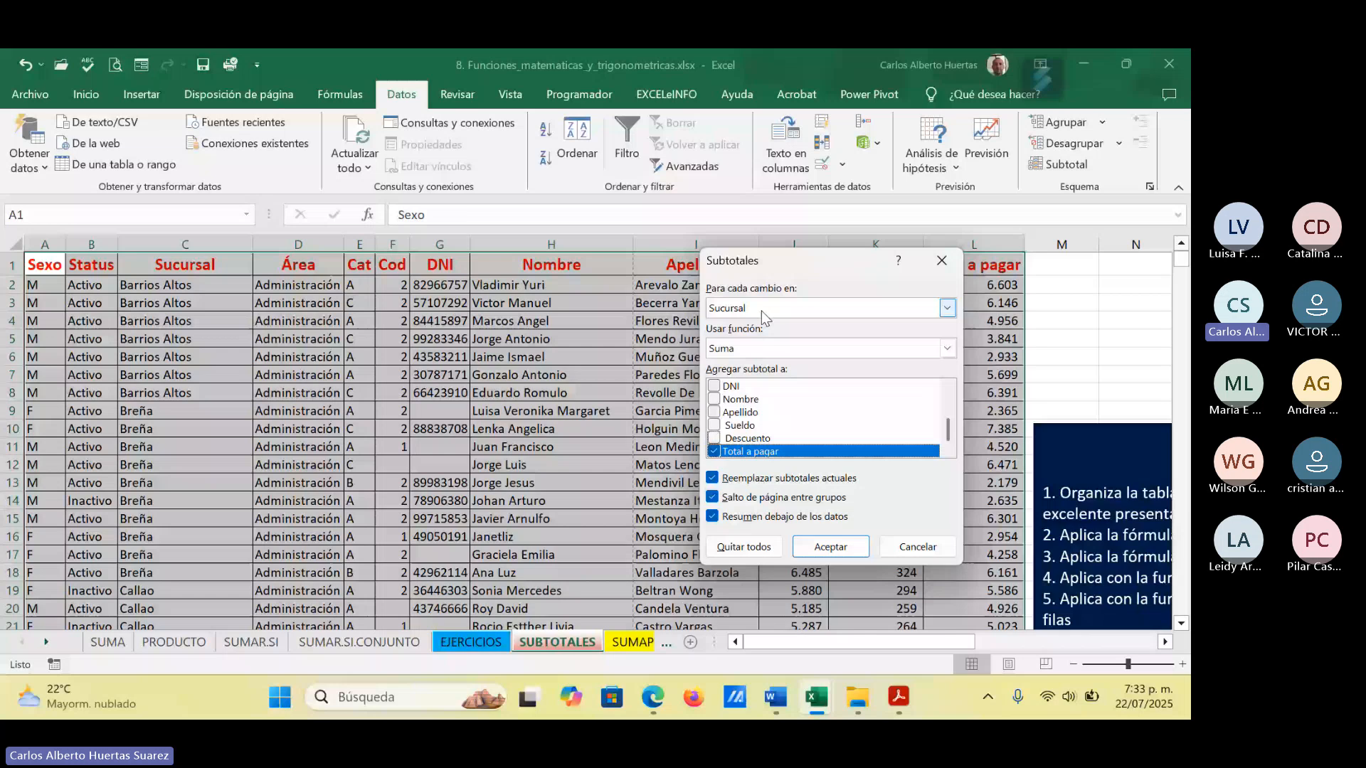
{"action": "left_click", "coordinate": [761, 310]}
{"action": "left_click", "coordinate": [747, 364]}
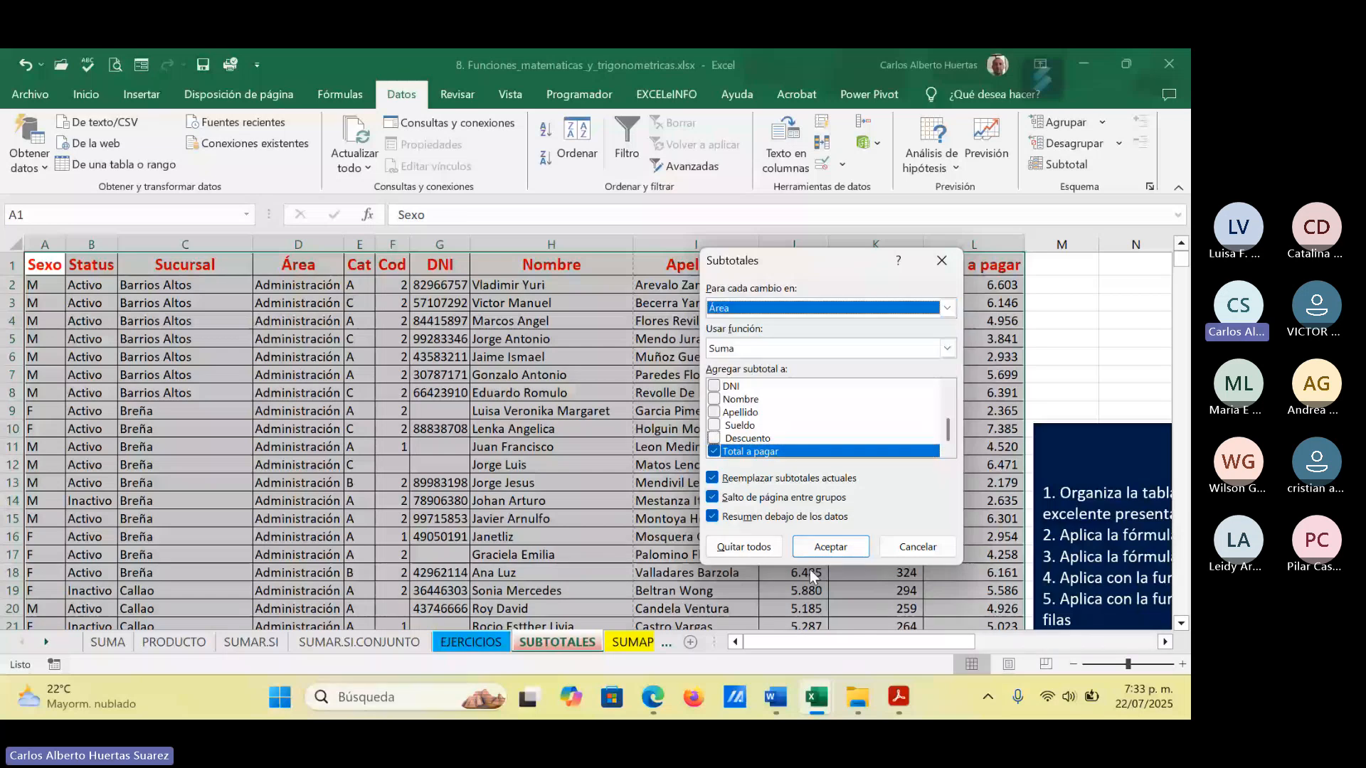
{"action": "left_click", "coordinate": [833, 547]}
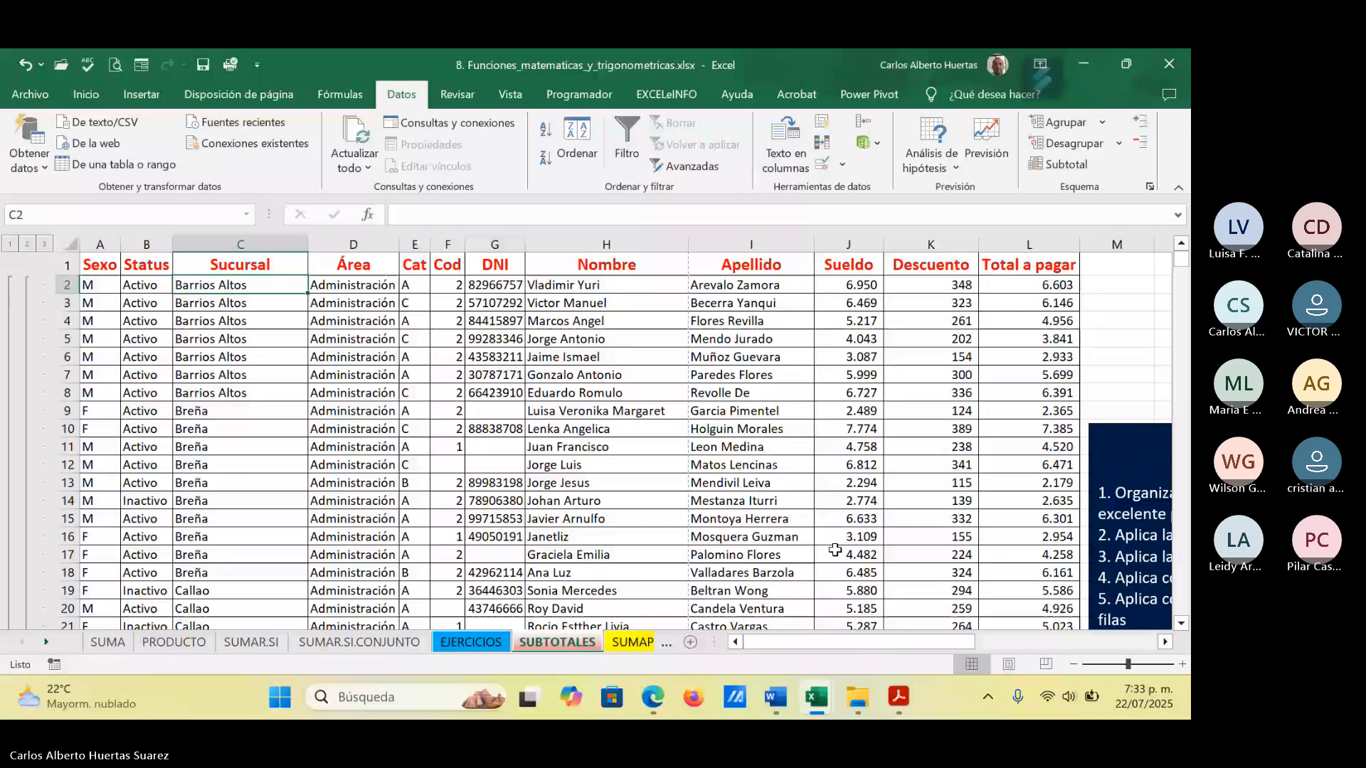
{"action": "scroll", "coordinate": [835, 550], "scroll_direction": "down", "scroll_amount": 12}
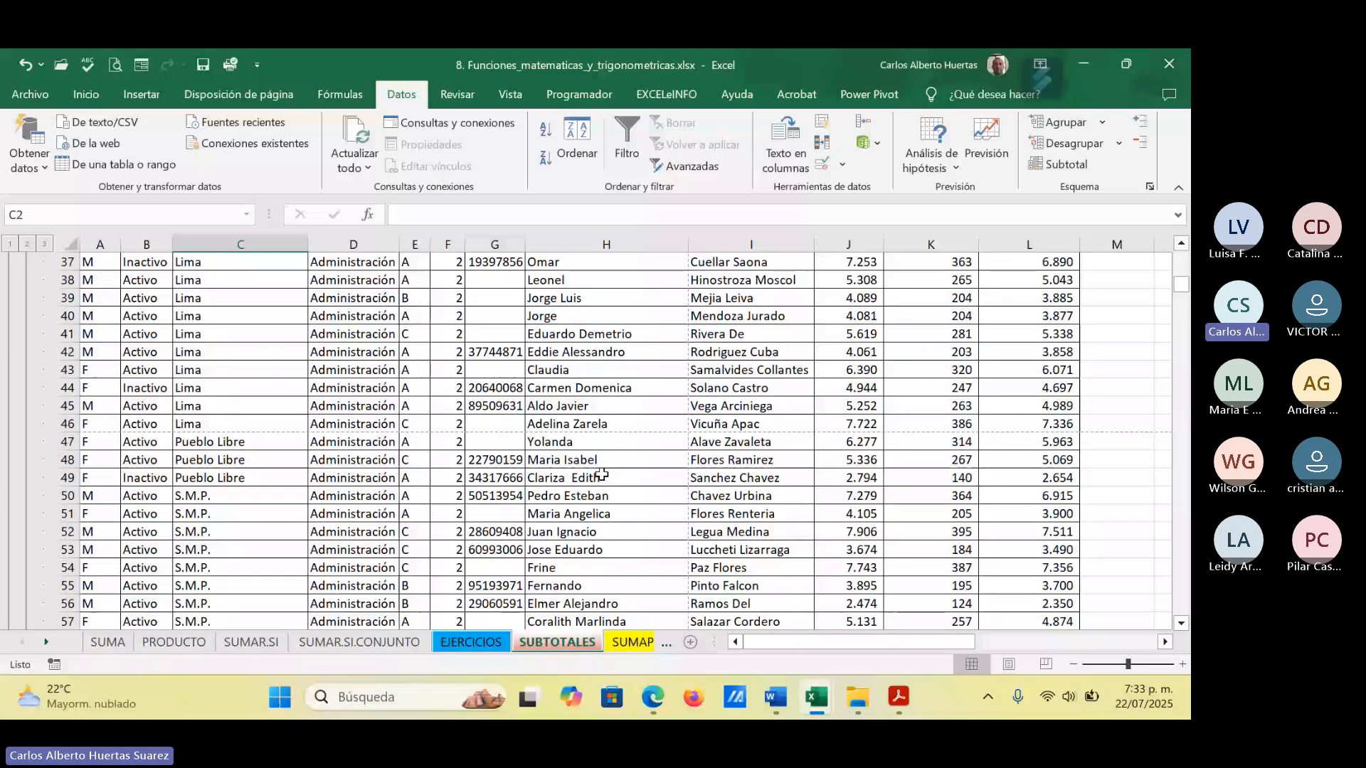
{"action": "scroll", "coordinate": [605, 470], "scroll_direction": "down", "scroll_amount": 13}
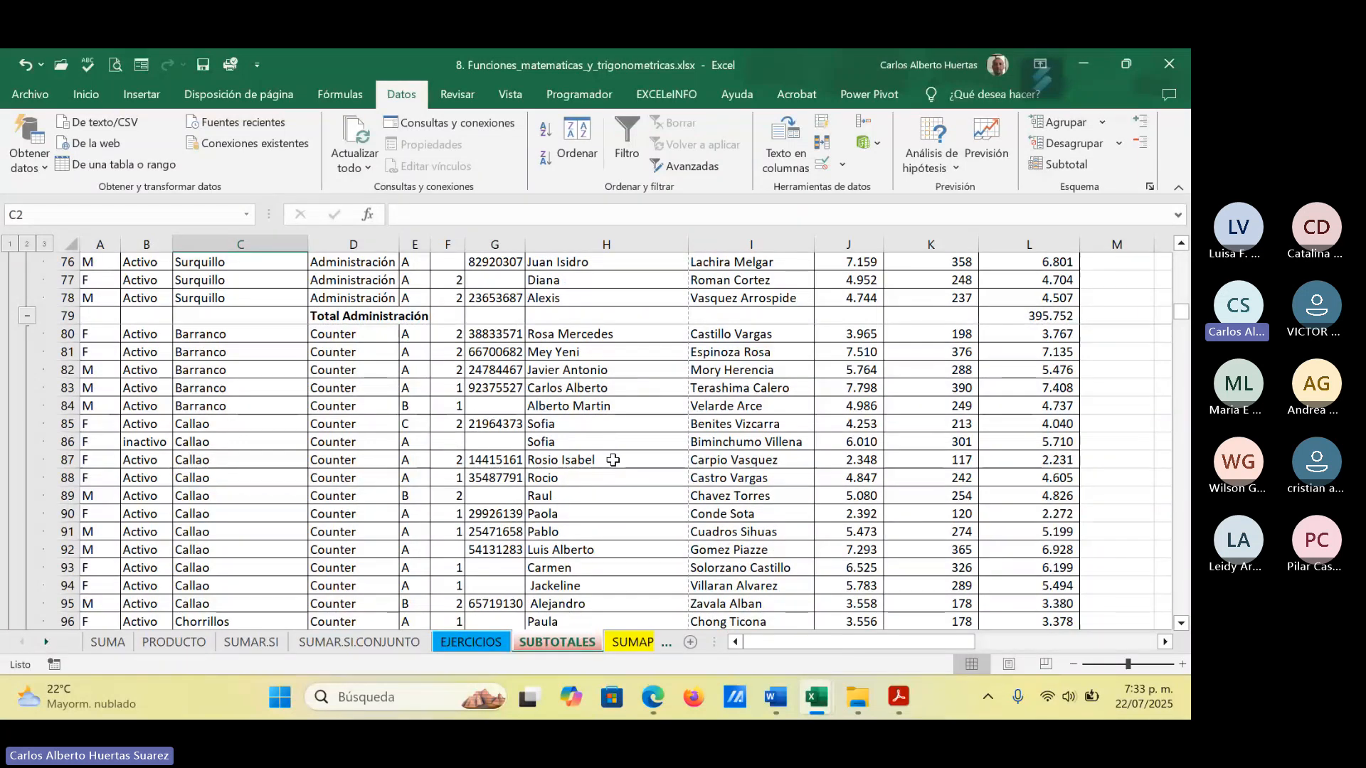
Step: Reapply the Área subtotals of Total a pagar with Salto de página entre grupos disabled
{"action": "left_click", "coordinate": [1064, 162]}
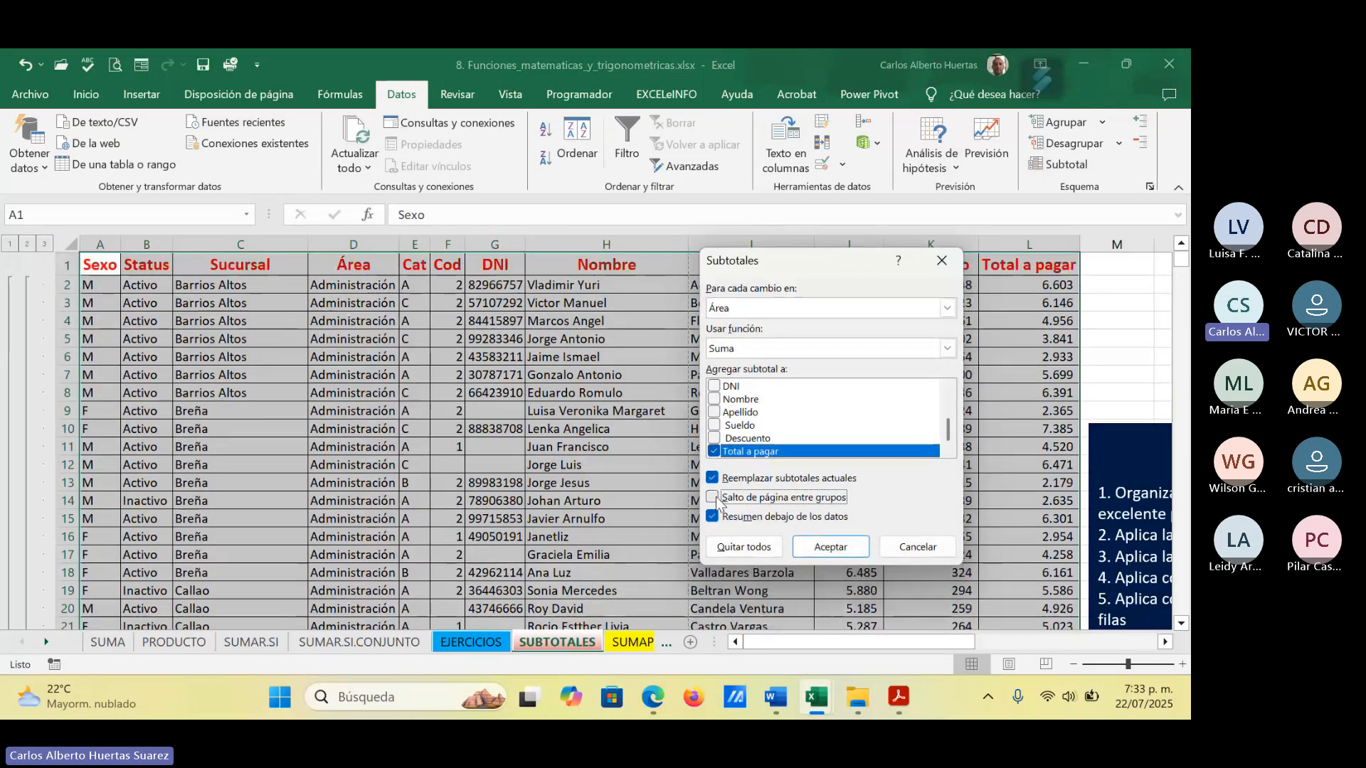
{"action": "left_click", "coordinate": [817, 553]}
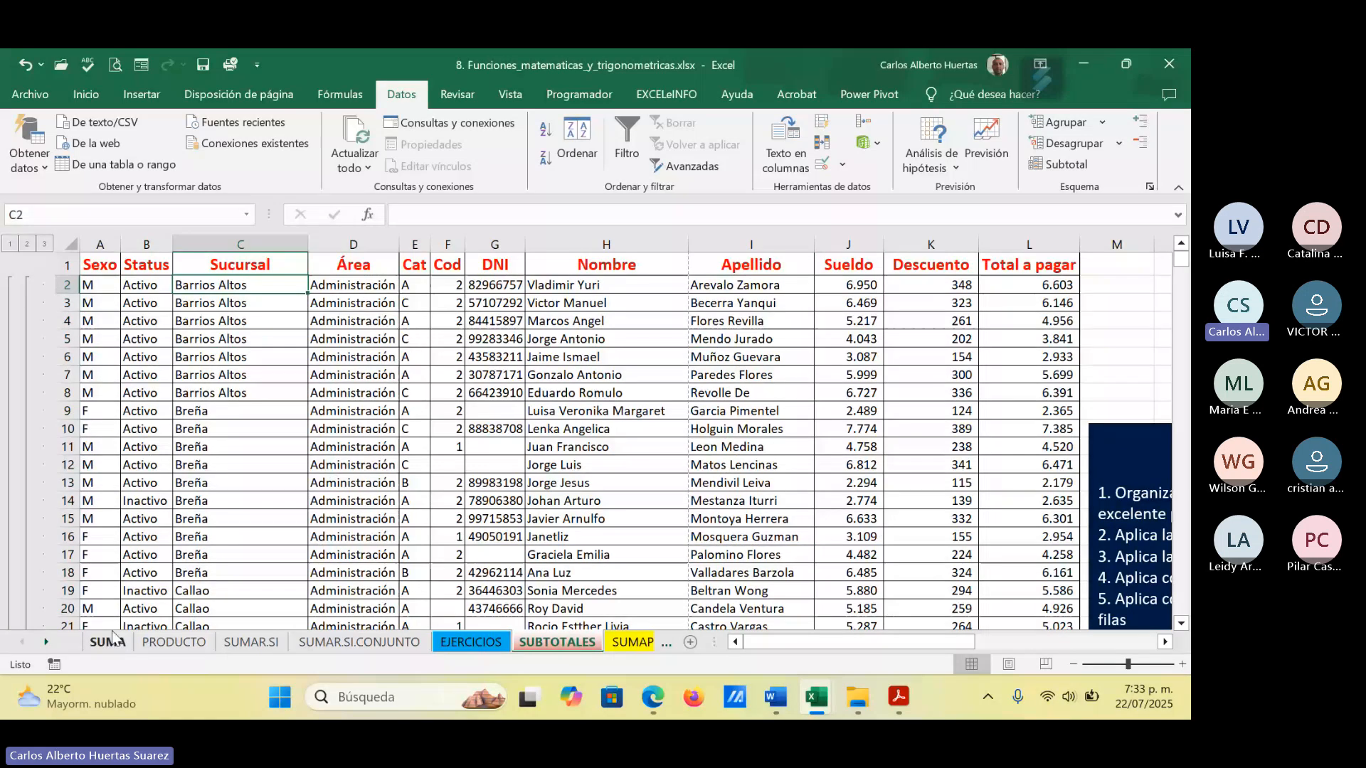
Step: Look through the workbook's sheets and open the SUMAPRODUCTO sheet
{"action": "left_click", "coordinate": [46, 642]}
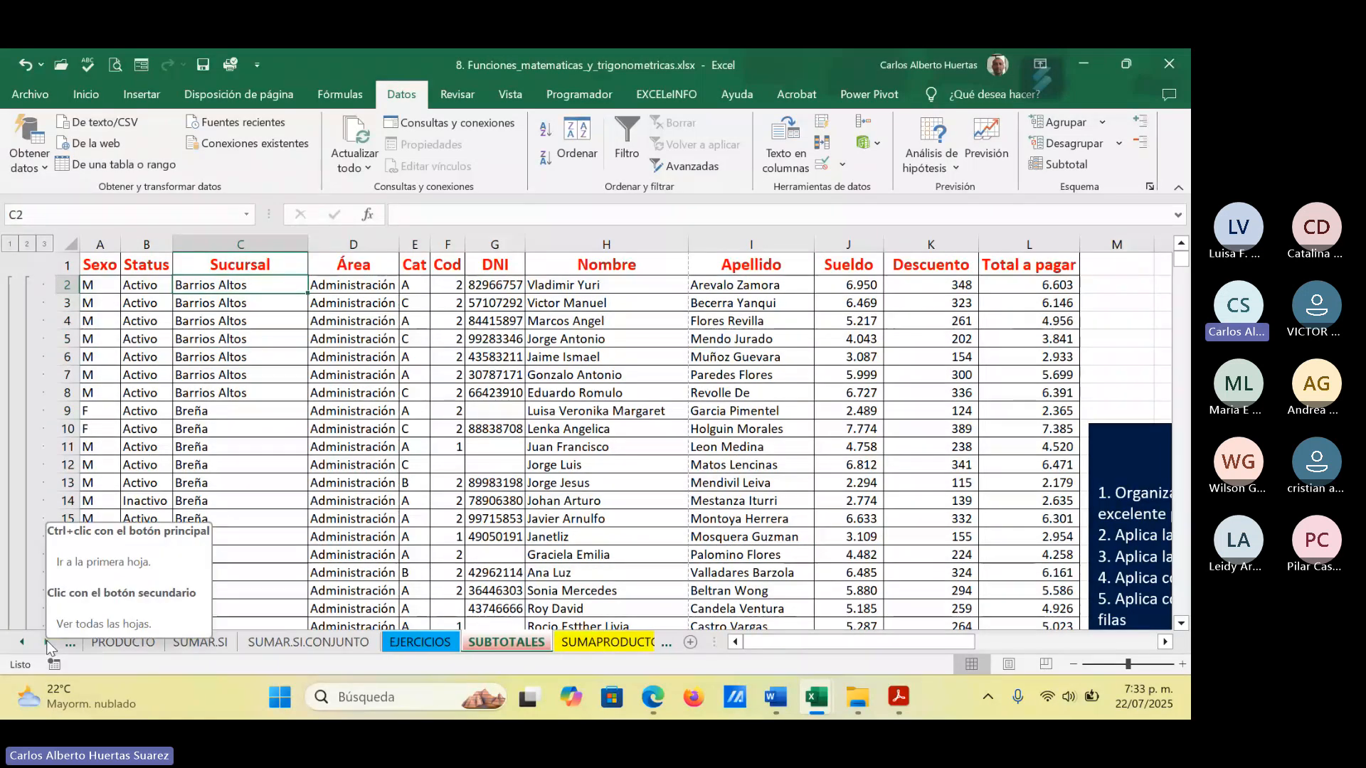
{"action": "left_click", "coordinate": [46, 642]}
{"action": "left_click", "coordinate": [46, 640]}
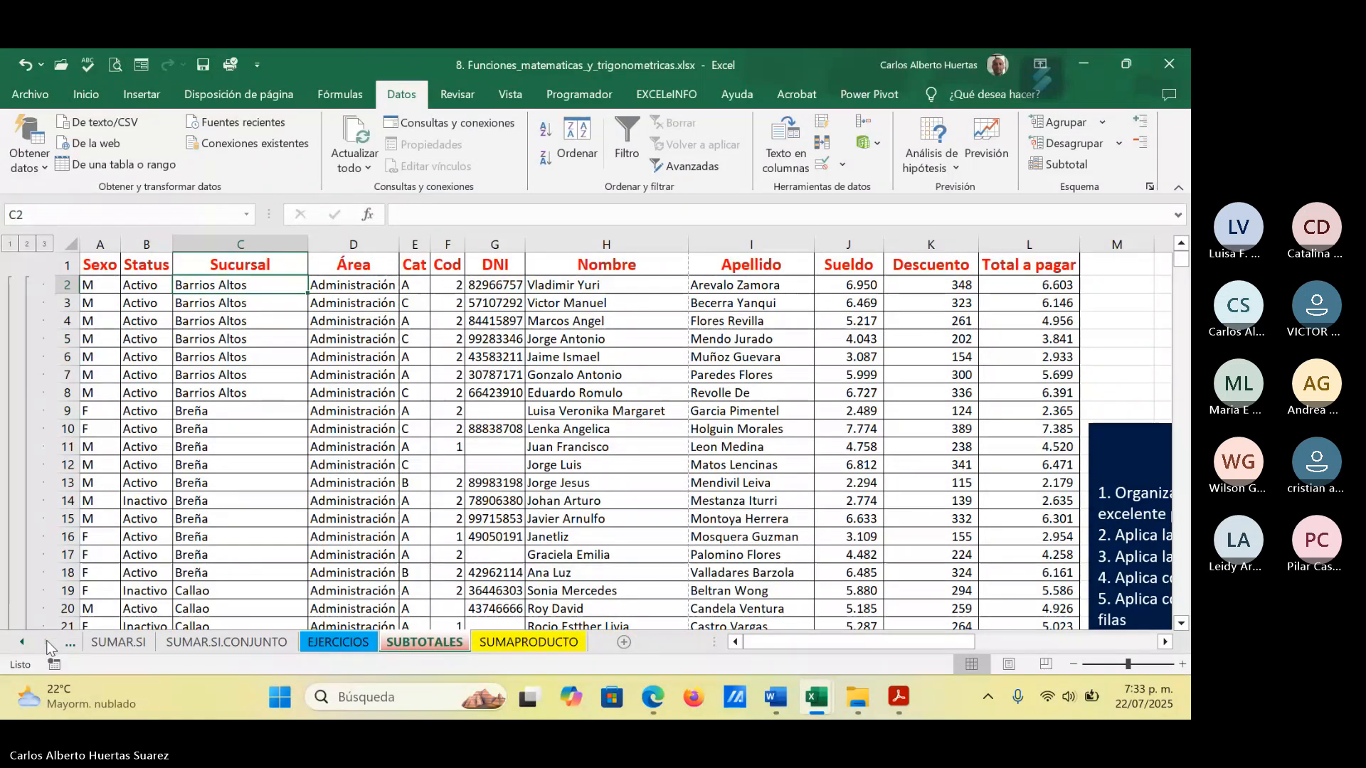
{"action": "left_click", "coordinate": [23, 643]}
{"action": "left_click", "coordinate": [23, 643]}
{"action": "left_click", "coordinate": [23, 643]}
{"action": "left_click", "coordinate": [22, 643]}
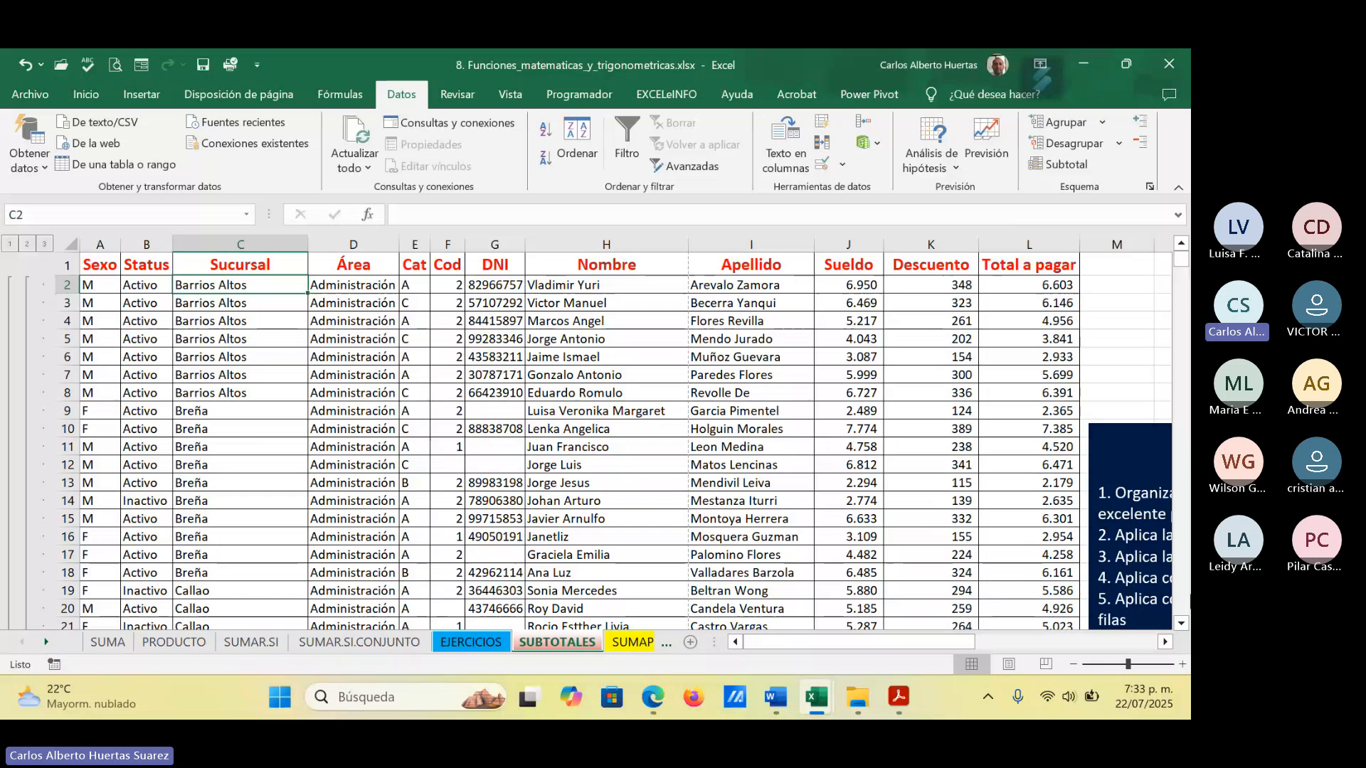
{"action": "left_click", "coordinate": [524, 470]}
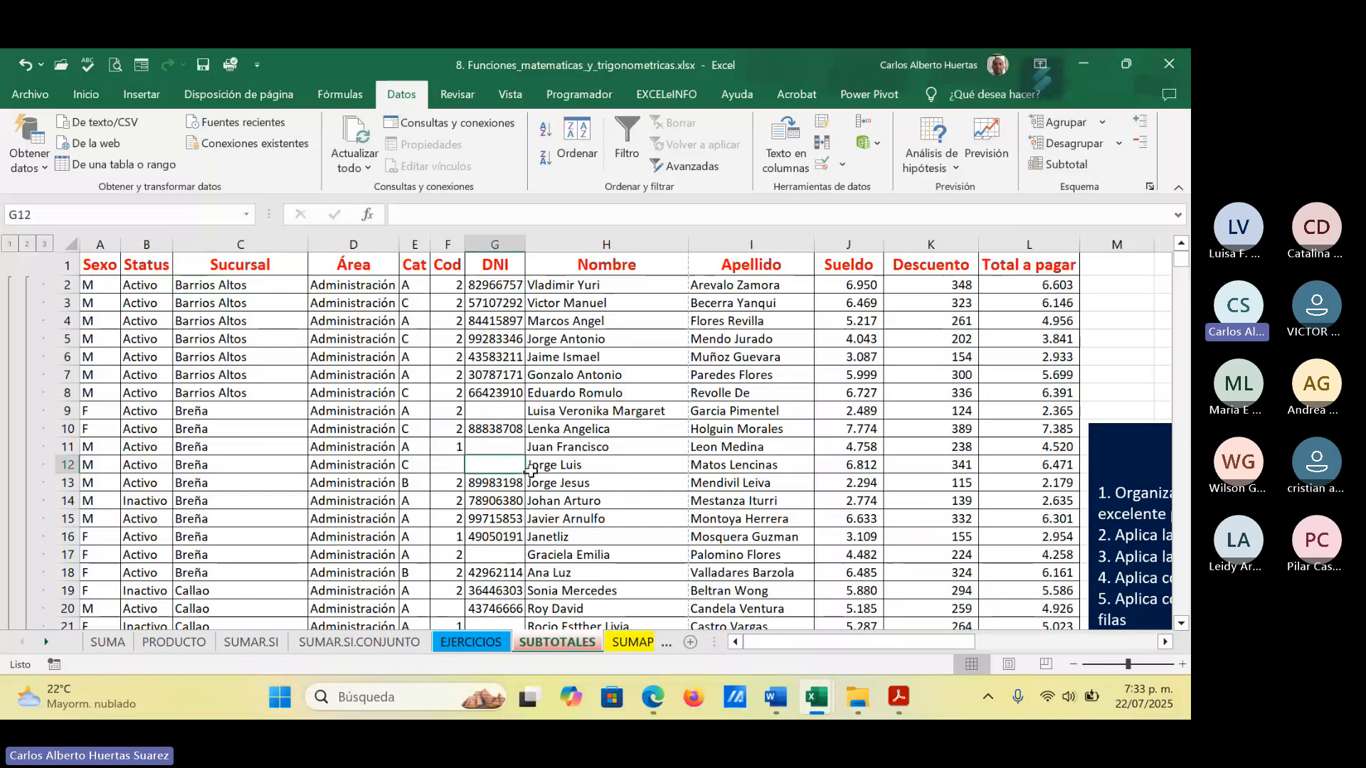
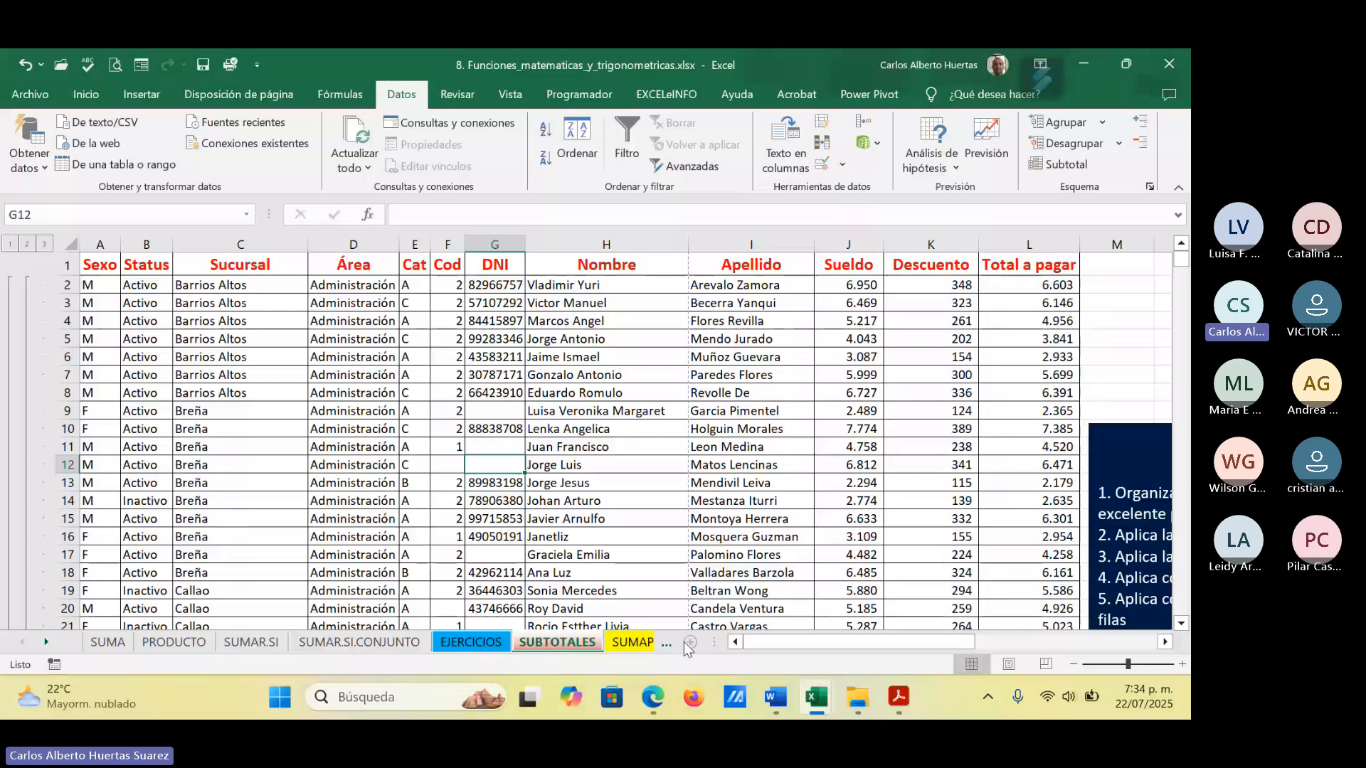
{"action": "left_click", "coordinate": [635, 642]}
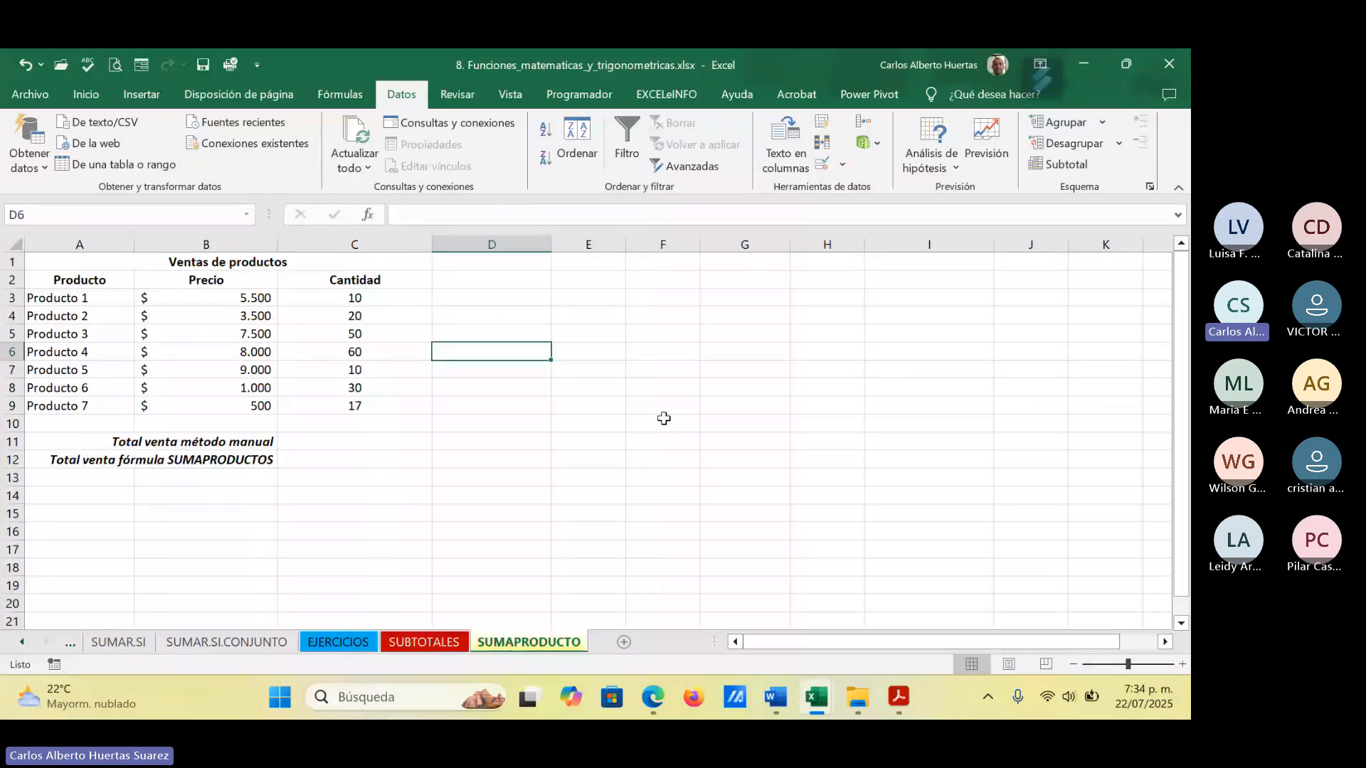
Step: Switch to the Teams meeting in Edge, and review the participants list and both pages of the attendee gallery
{"action": "mouse_move", "coordinate": [647, 704]}
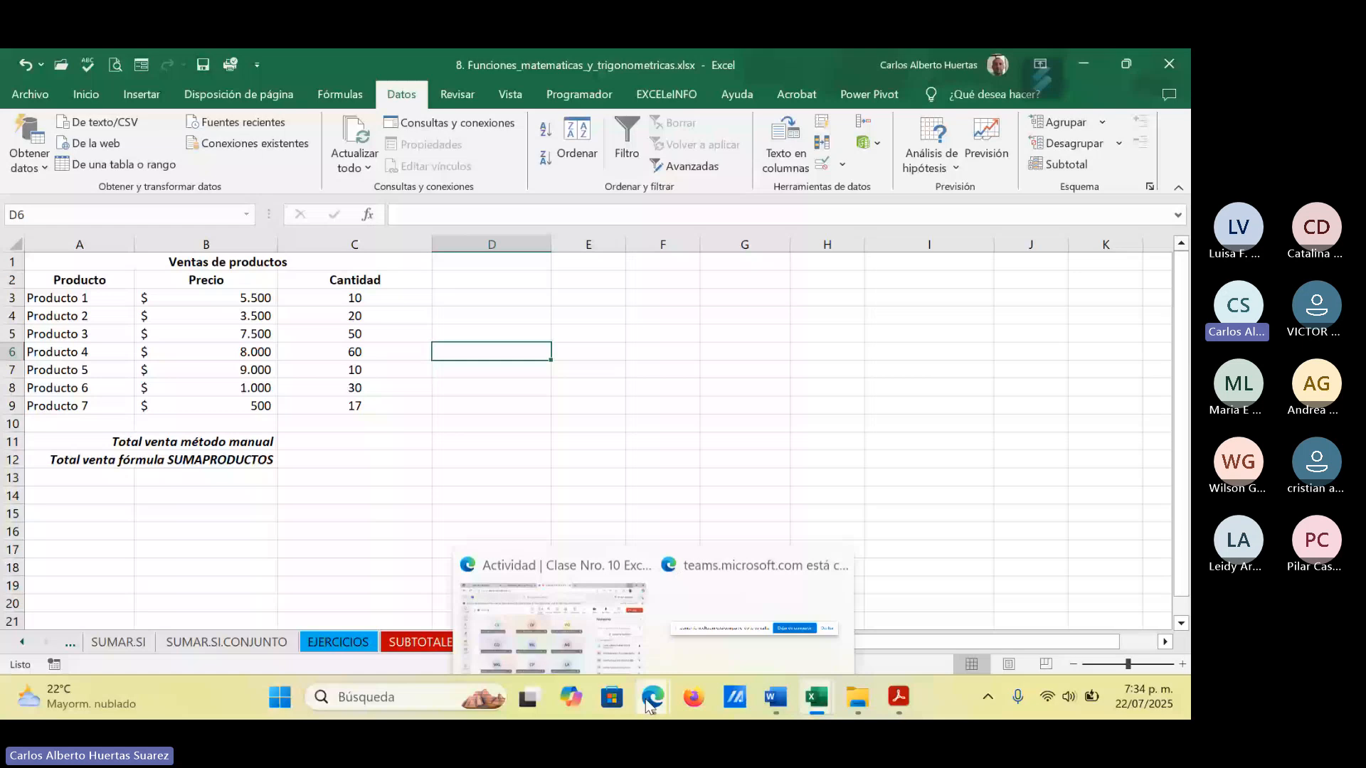
{"action": "left_click", "coordinate": [640, 669]}
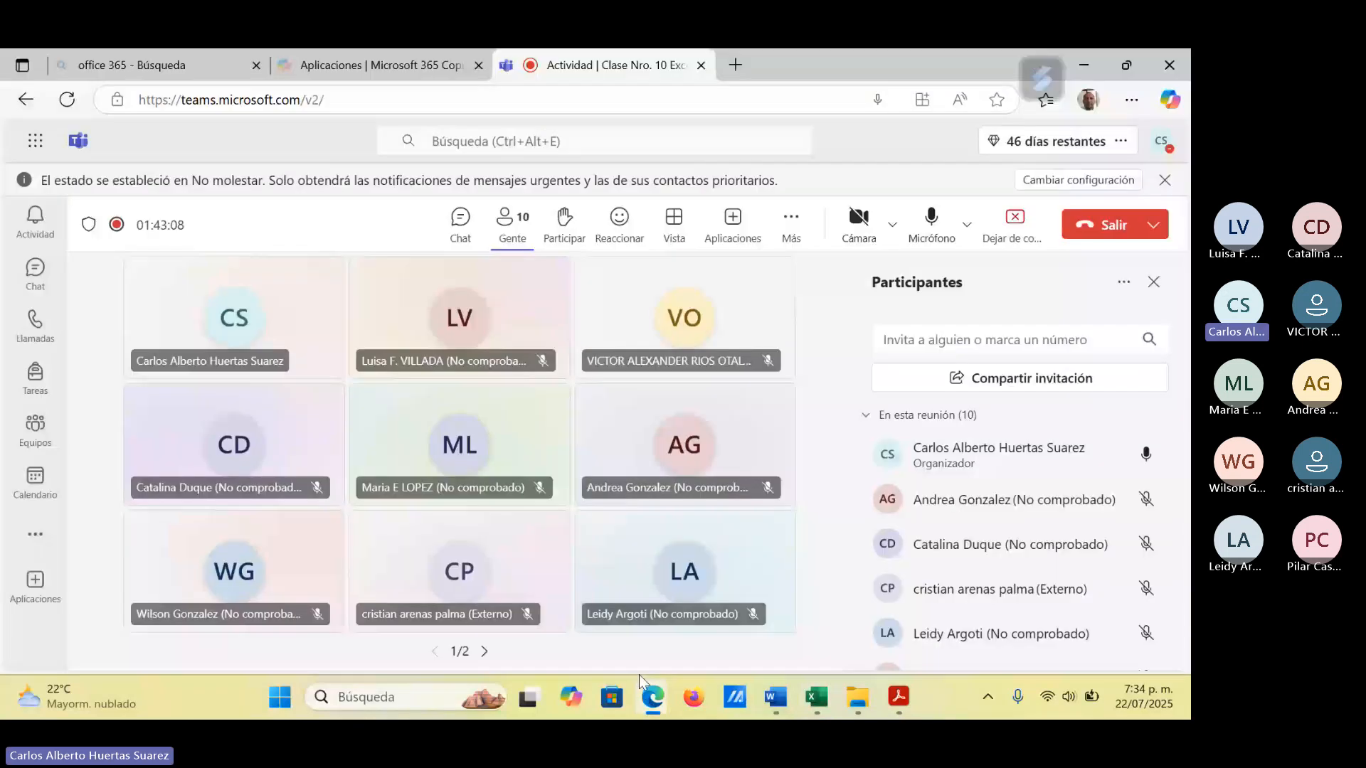
{"action": "scroll", "coordinate": [1101, 530], "scroll_direction": "down", "scroll_amount": 2}
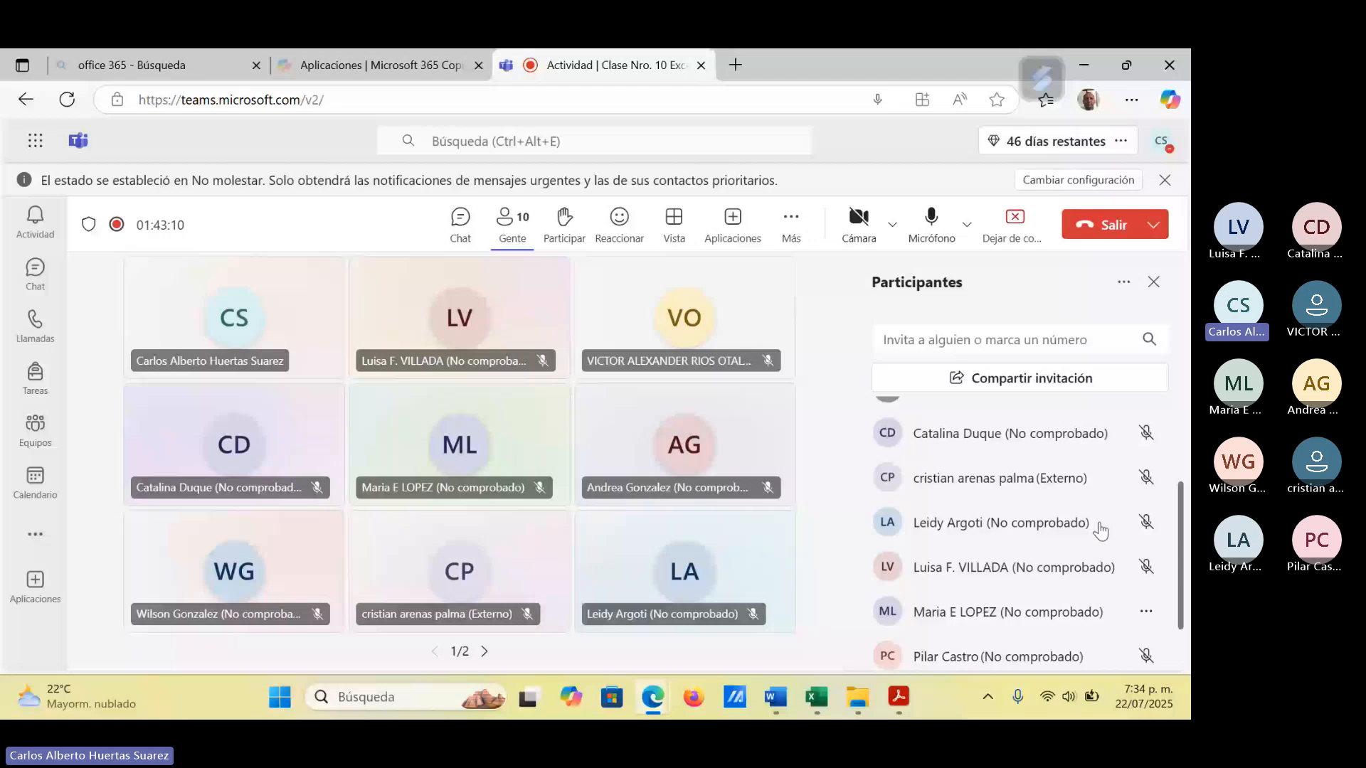
{"action": "scroll", "coordinate": [1023, 491], "scroll_direction": "up", "scroll_amount": 2}
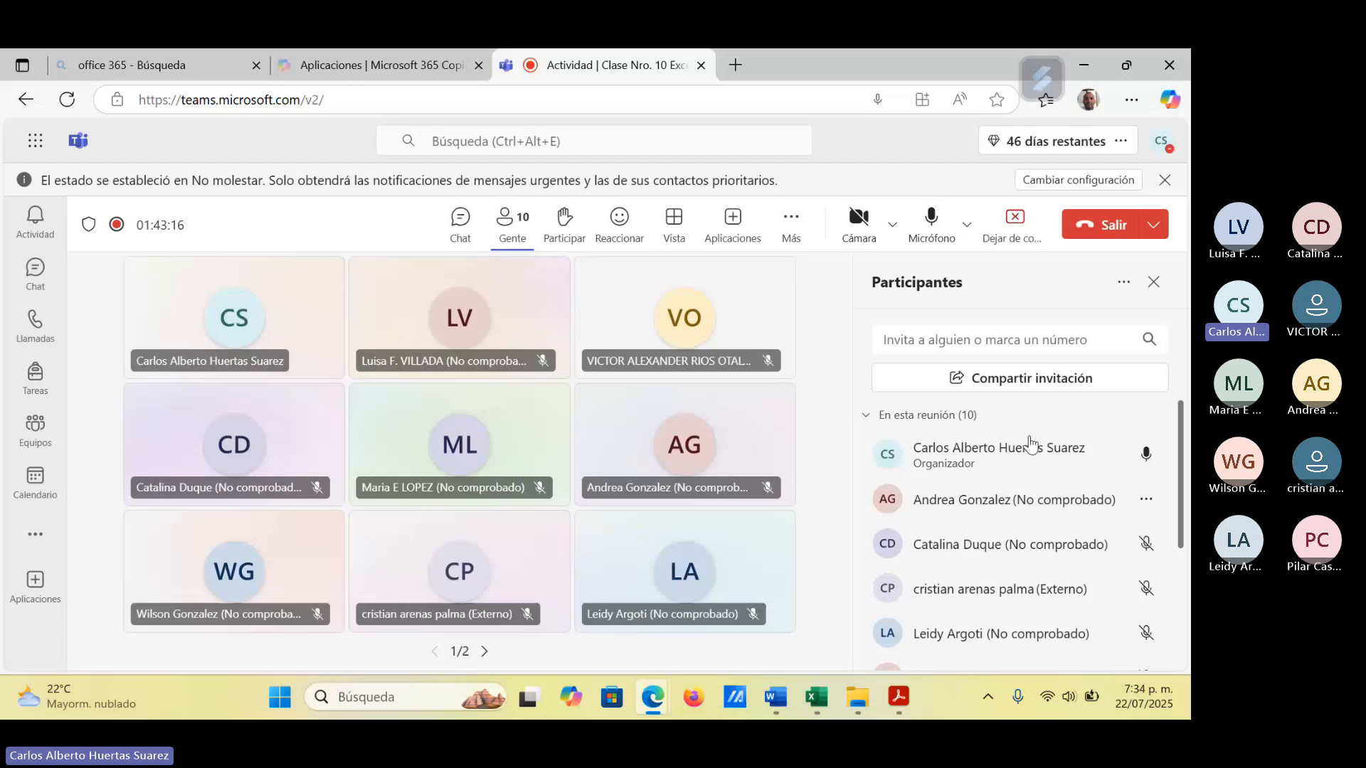
{"action": "left_click", "coordinate": [486, 653]}
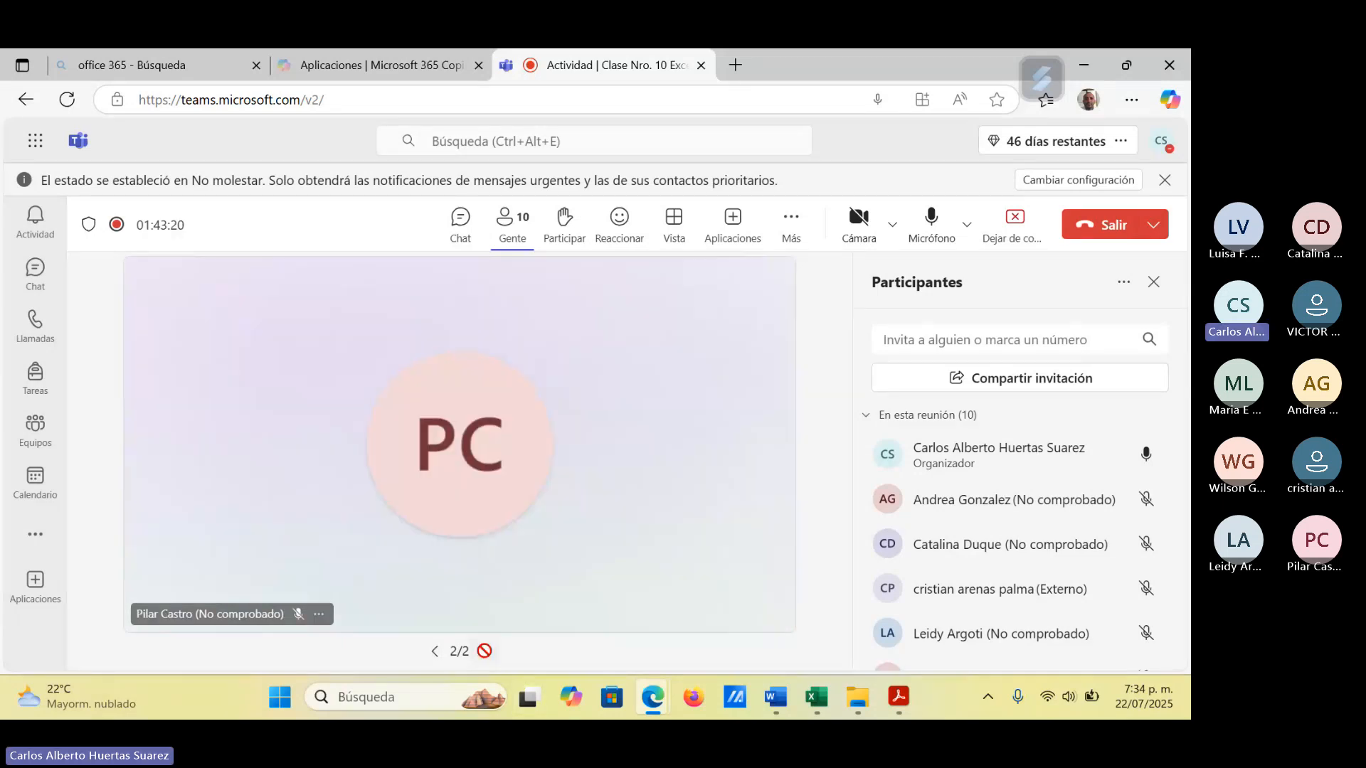
{"action": "left_click", "coordinate": [435, 652]}
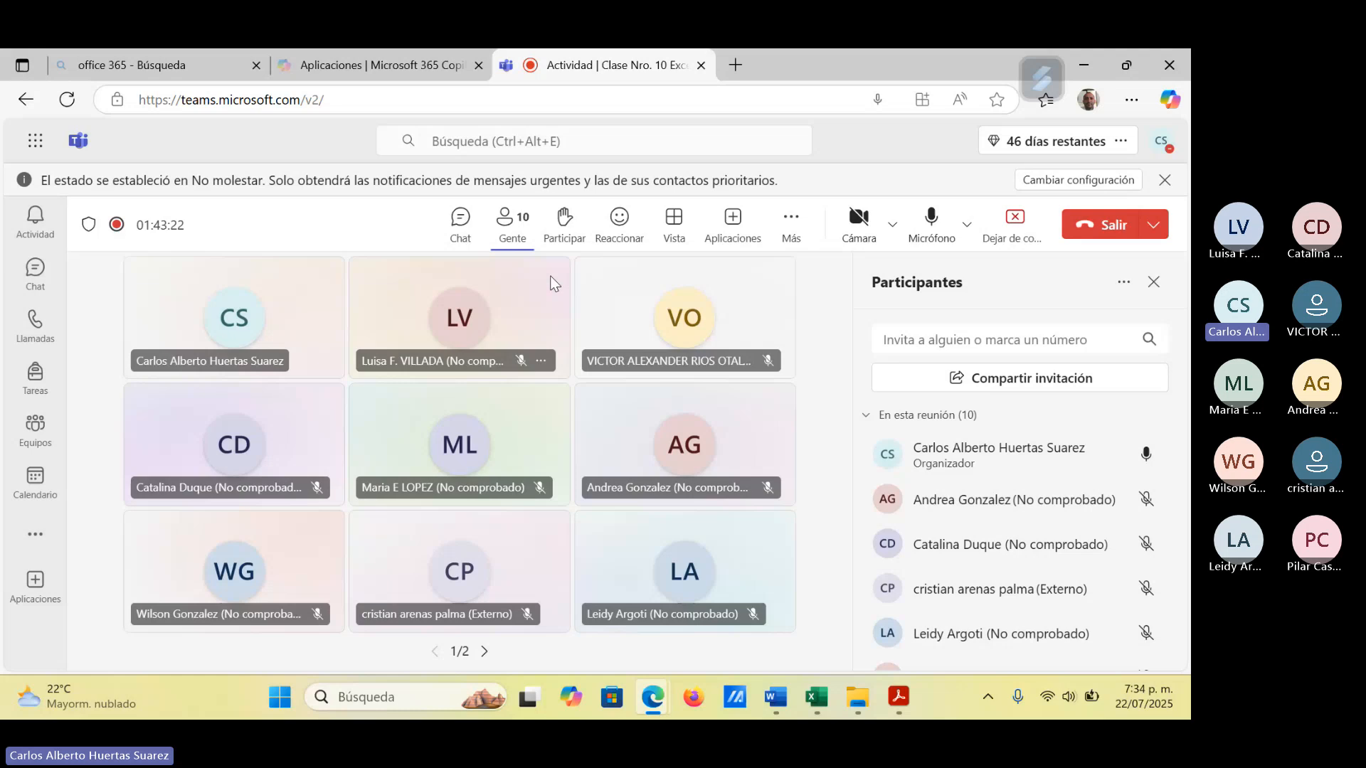
Step: Switch back to the 8. Funciones_matematicas_y_trigonometricas.xlsx workbook in Excel, and select cell D2 beside the Cantidad header on the SUMAPRODUCTO sheet
{"action": "mouse_move", "coordinate": [816, 697]}
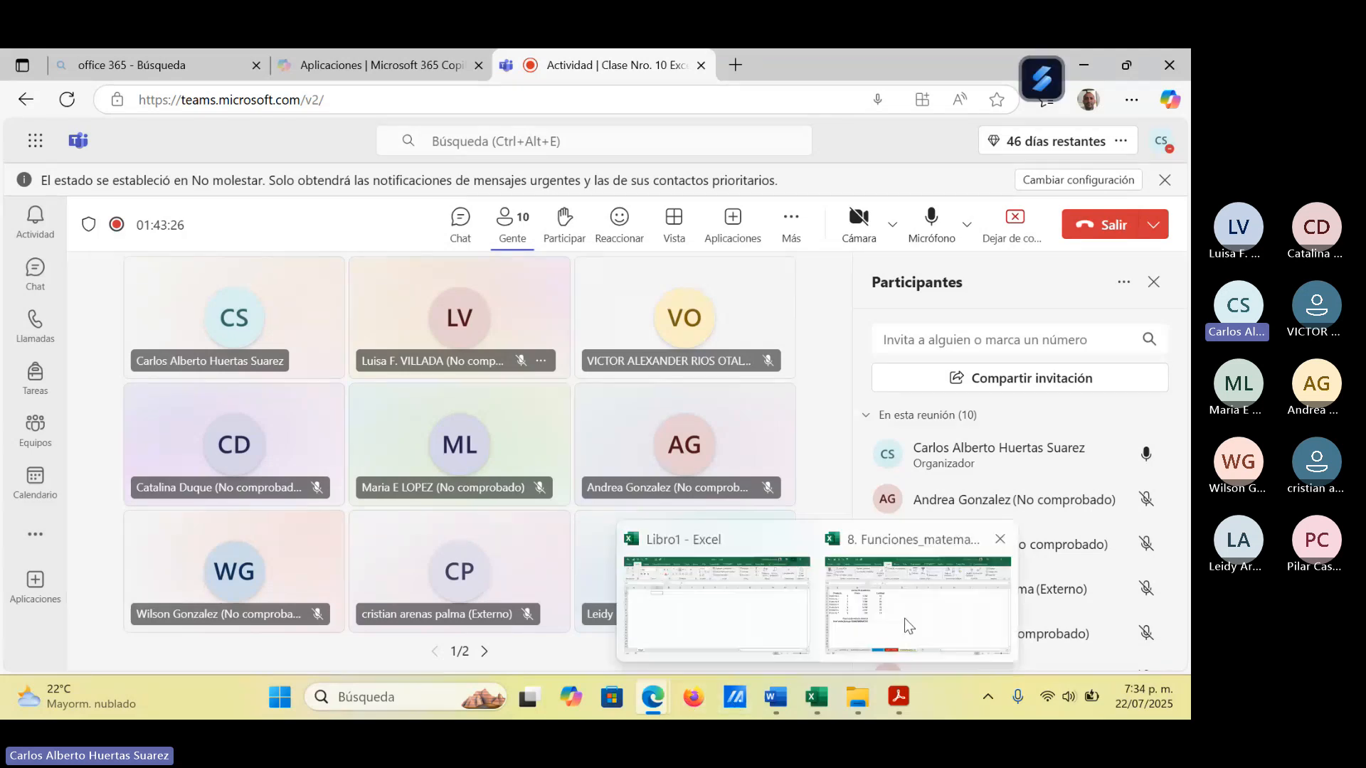
{"action": "left_click", "coordinate": [908, 627]}
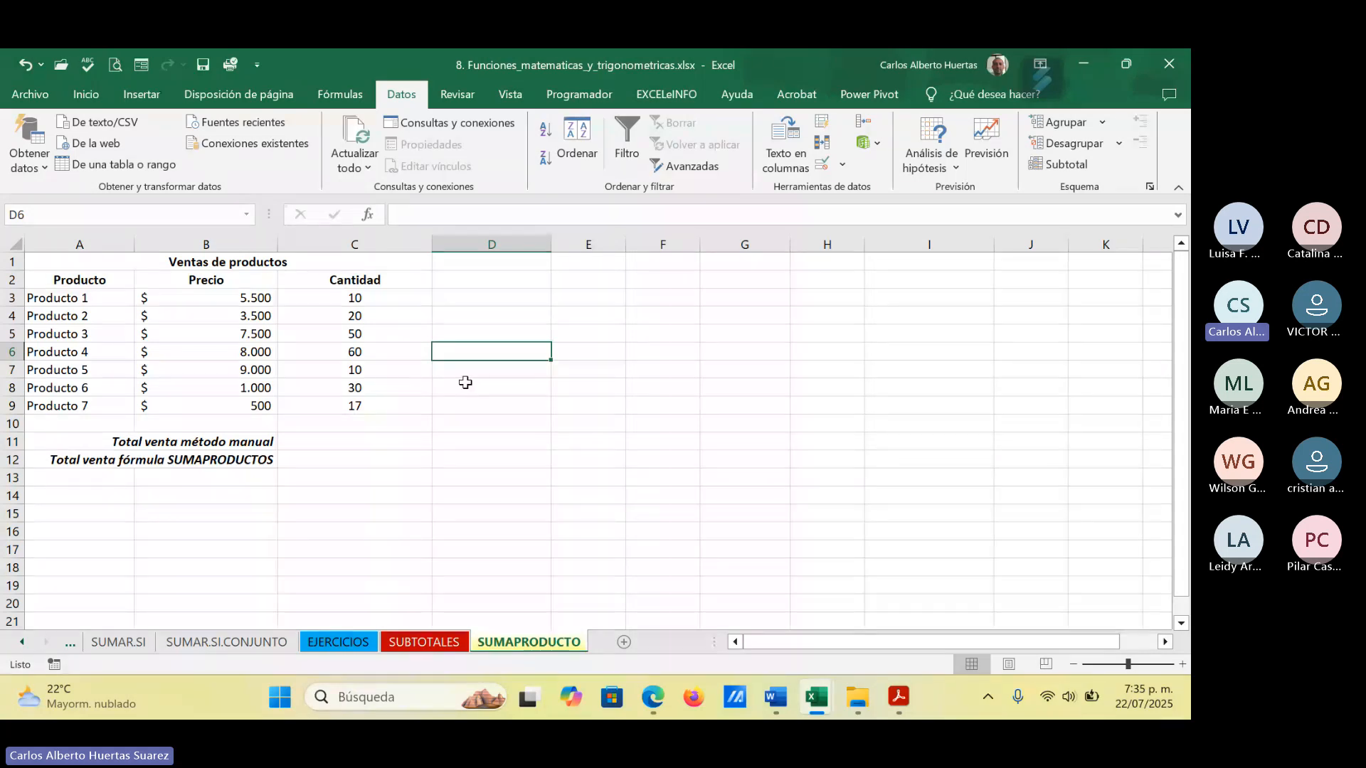
{"action": "left_click", "coordinate": [481, 279]}
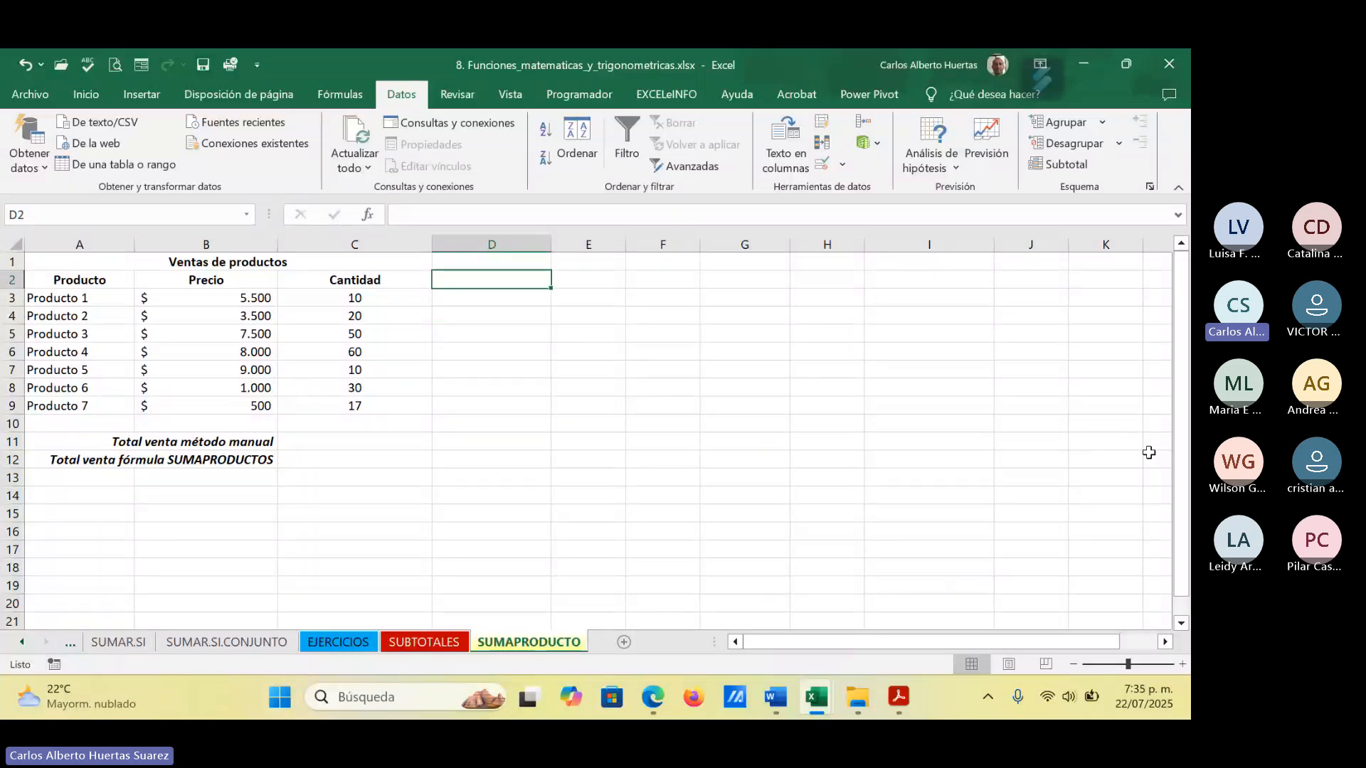
Step: Add the header Total in cell D2, beside Cantidad
{"action": "type", "text": "T"}
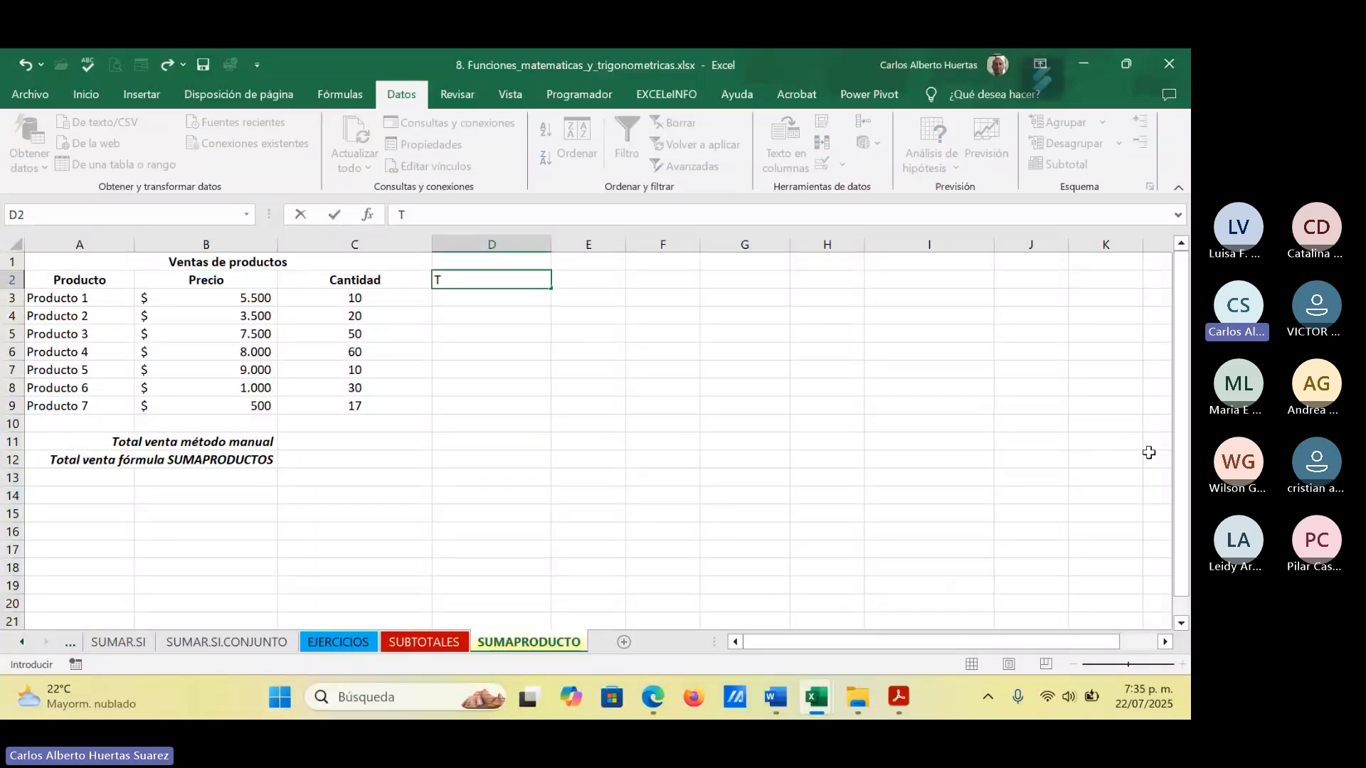
{"action": "type", "text": "otal"}
{"action": "key", "text": "Return"}
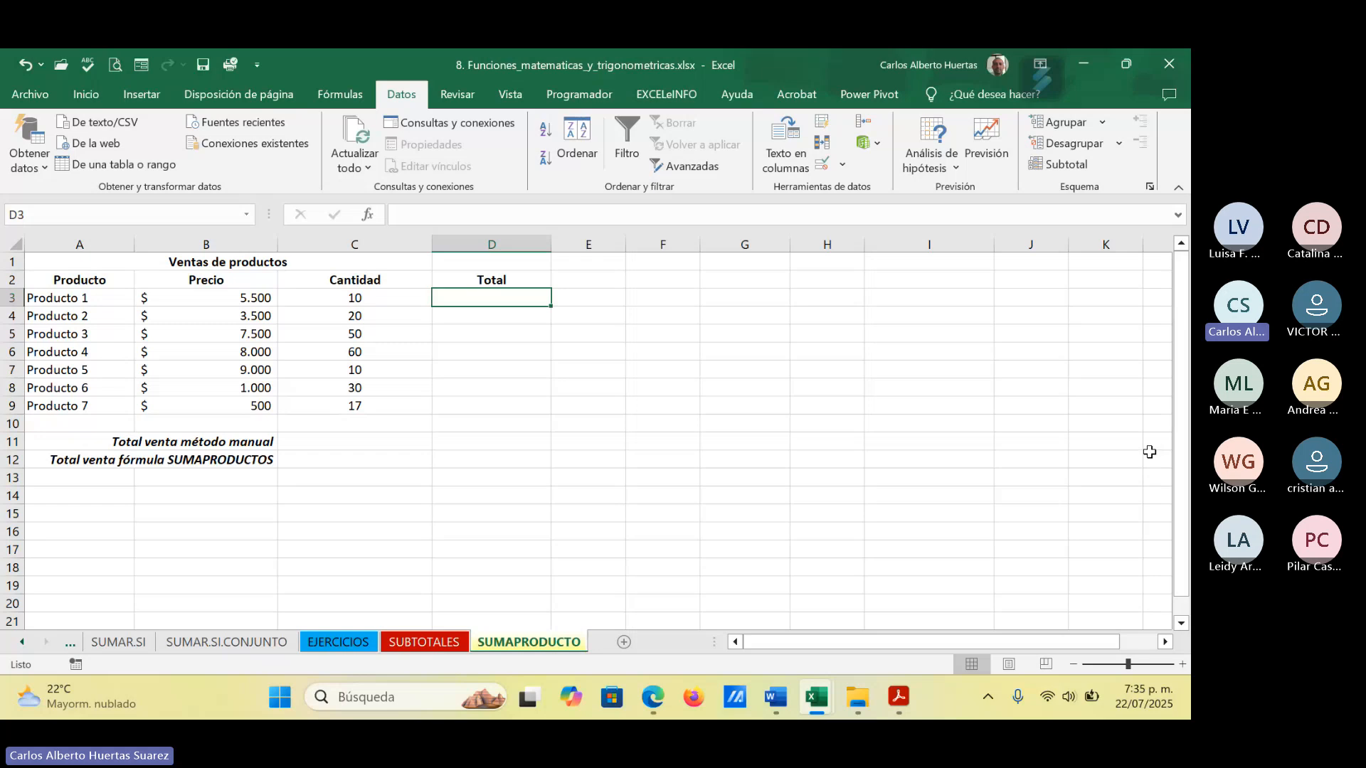
Step: Calculate each product's total with =B3*C3 in D3, and fill the formula down to D9
{"action": "type", "text": "="}
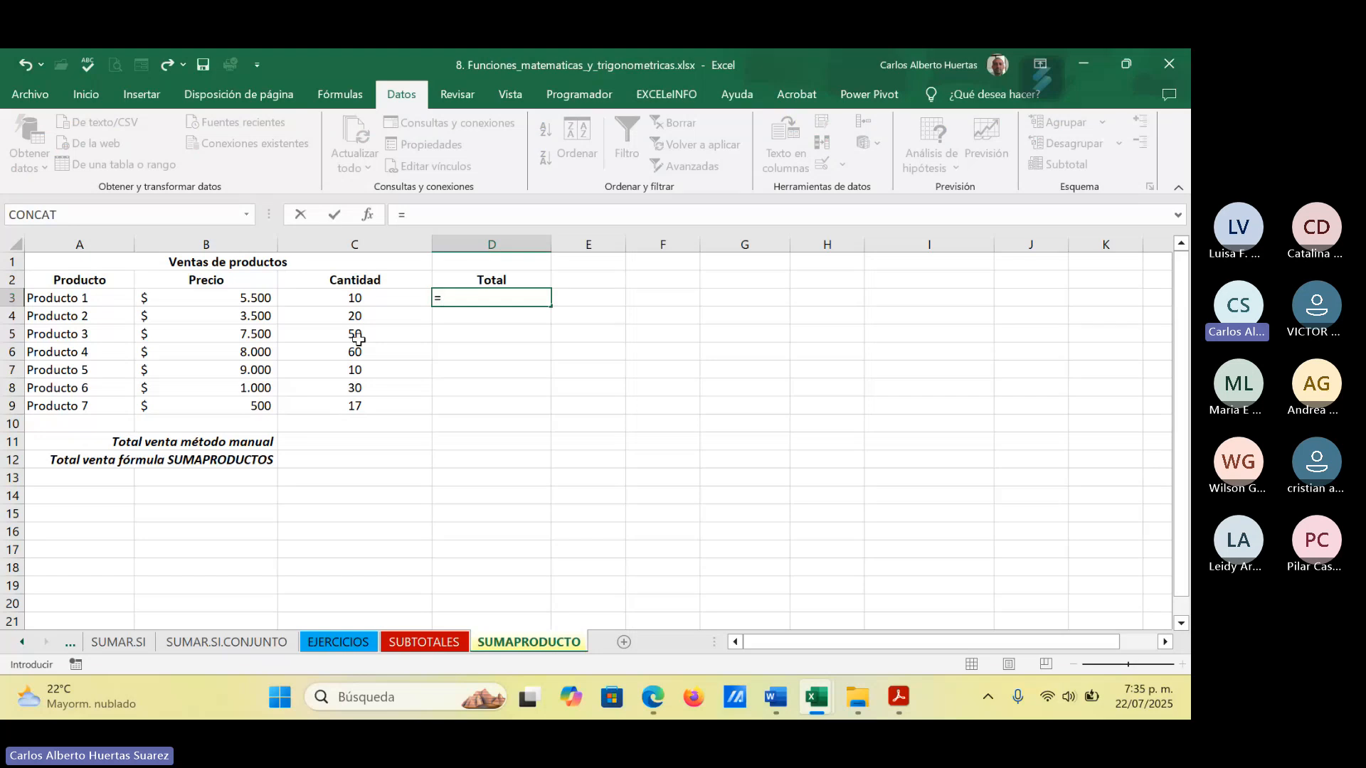
{"action": "left_click", "coordinate": [236, 302]}
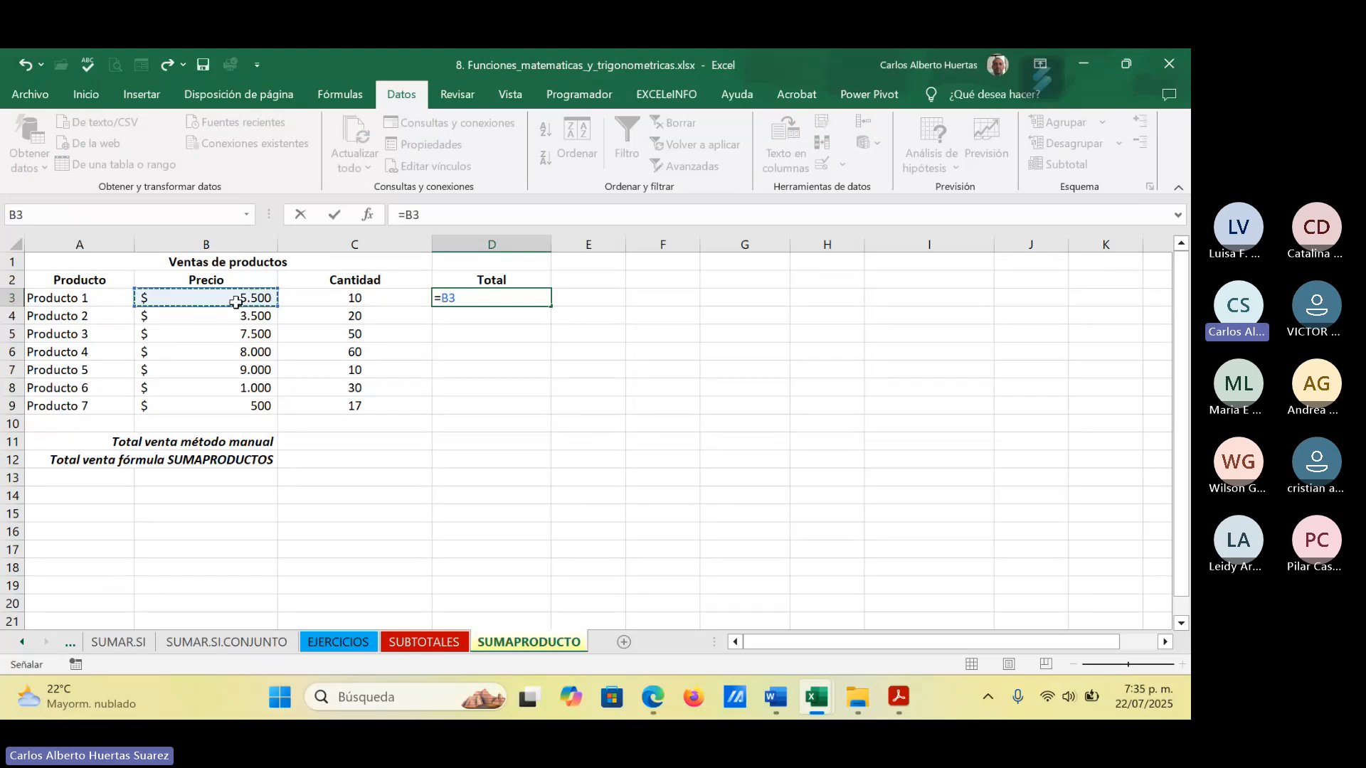
{"action": "type", "text": "*"}
{"action": "left_click", "coordinate": [394, 298]}
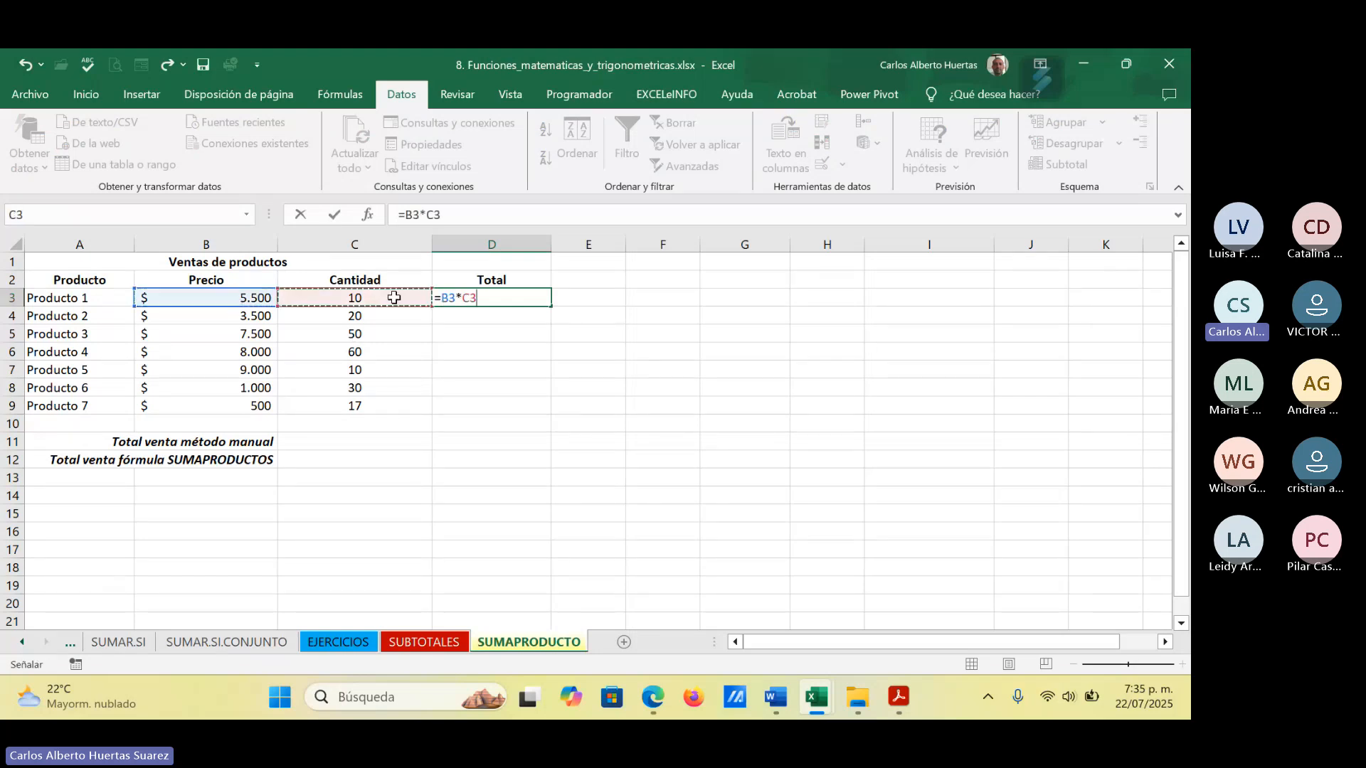
{"action": "key", "text": "Return"}
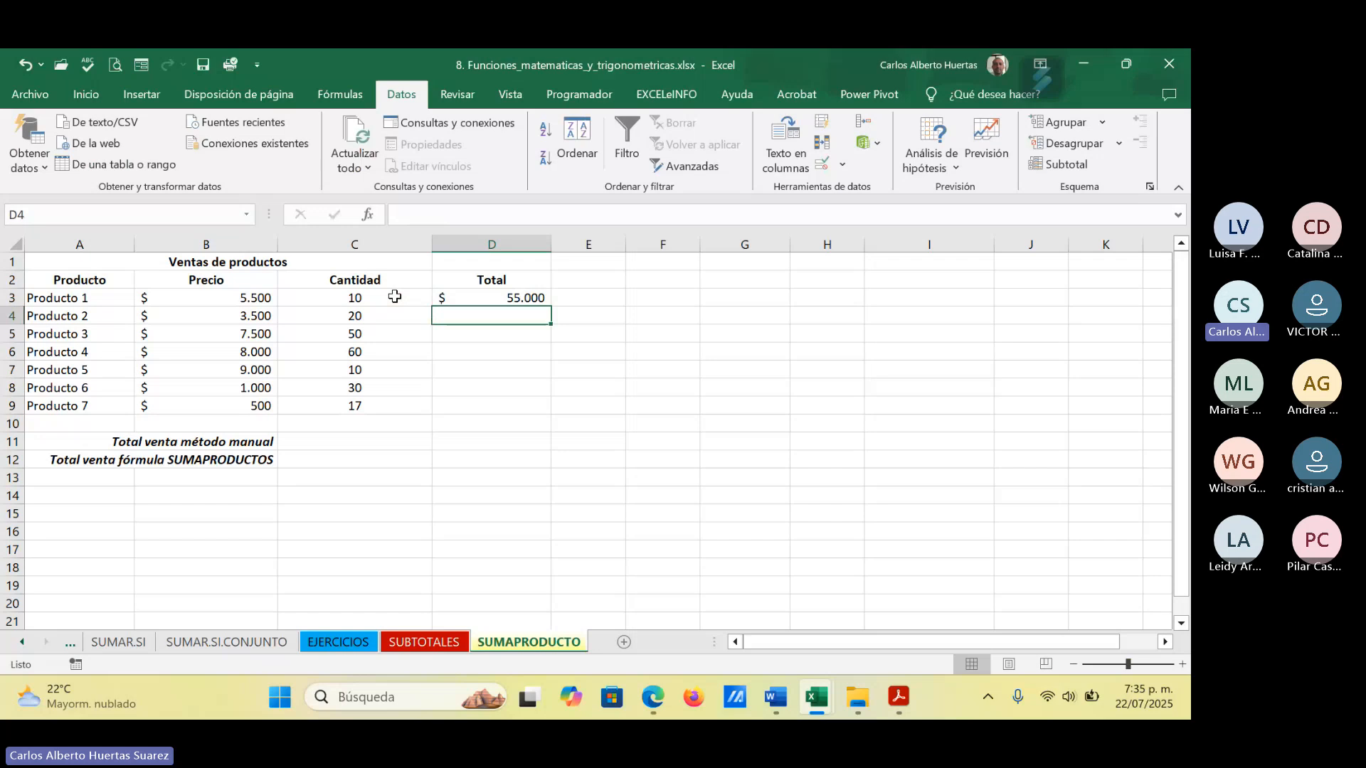
{"action": "left_click", "coordinate": [498, 299]}
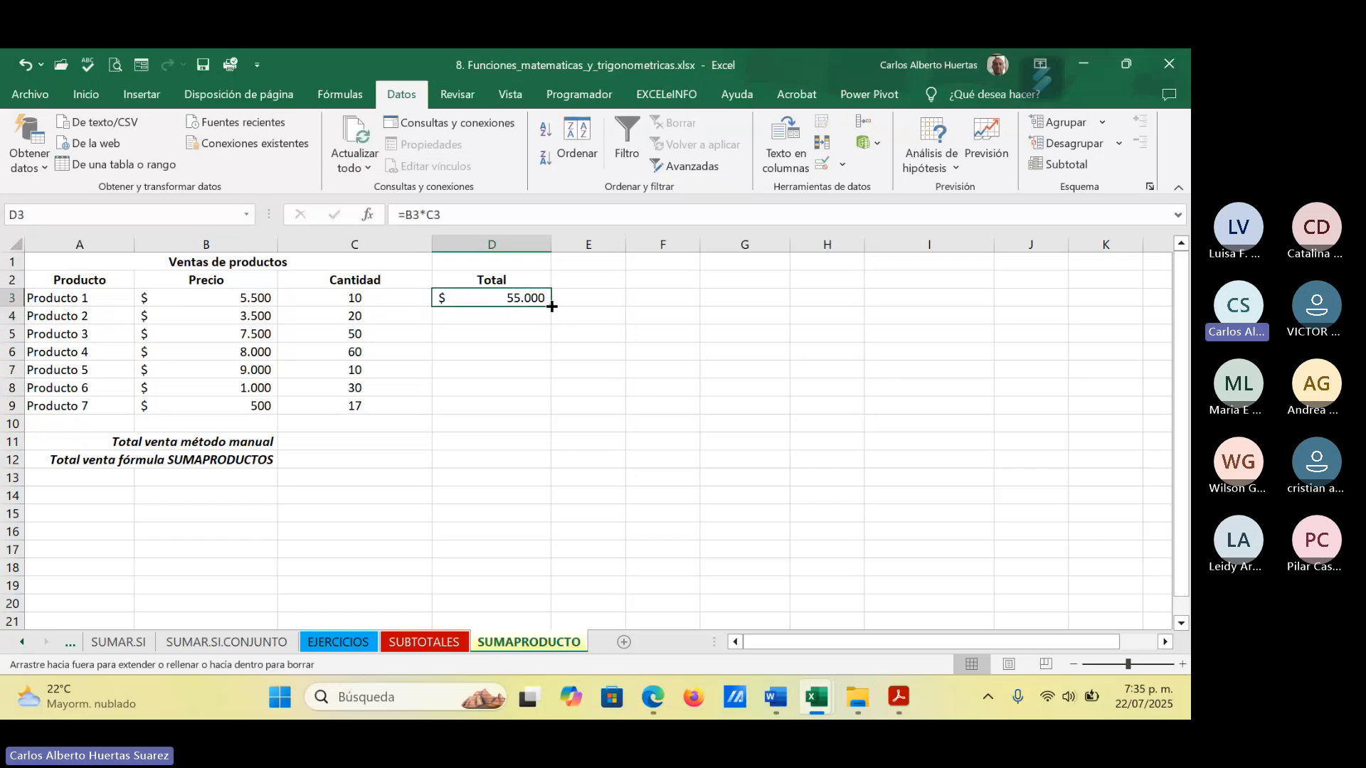
{"action": "left_click_drag", "start_coordinate": [552, 311], "coordinate": [550, 409]}
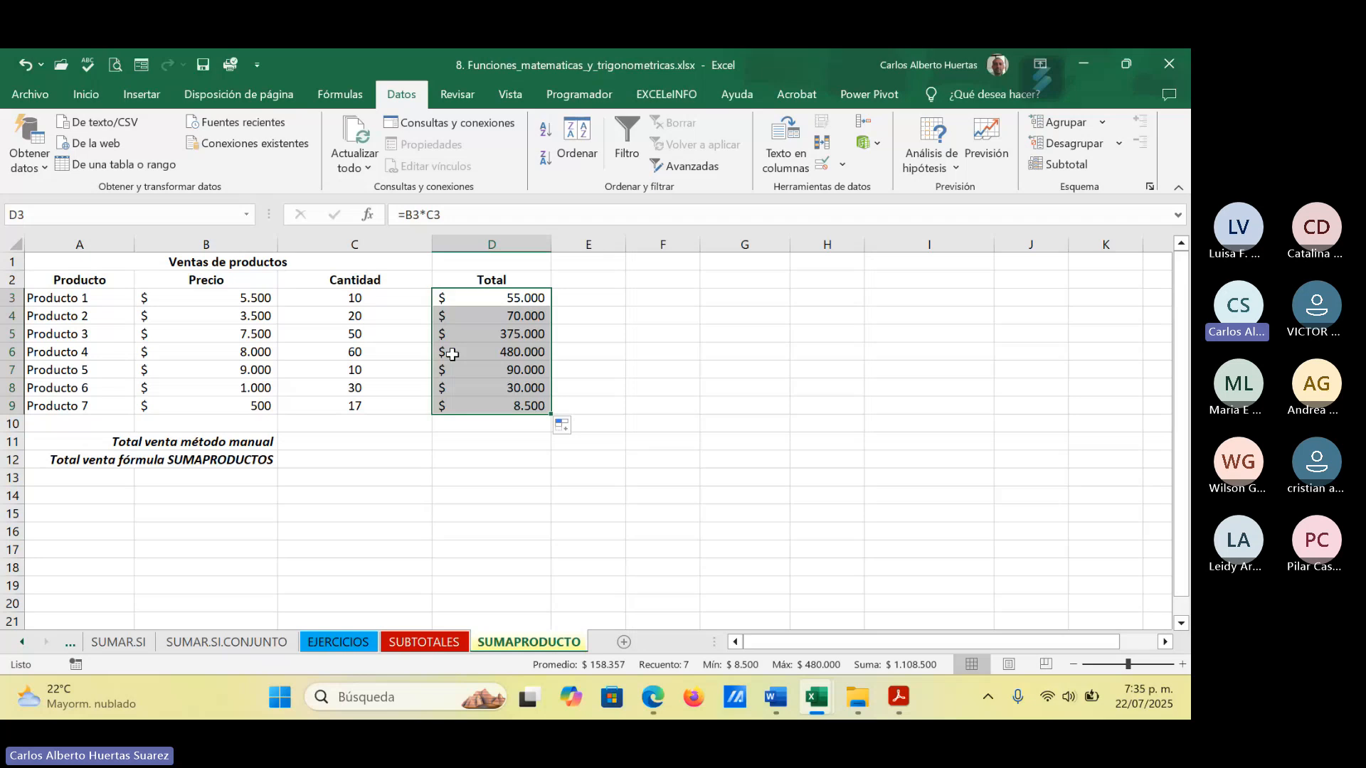
Step: Enter the manual sales total in D11 with AutoSum as =SUMA(D3:D10), and review the formulas in D3 and D11
{"action": "left_click", "coordinate": [504, 445]}
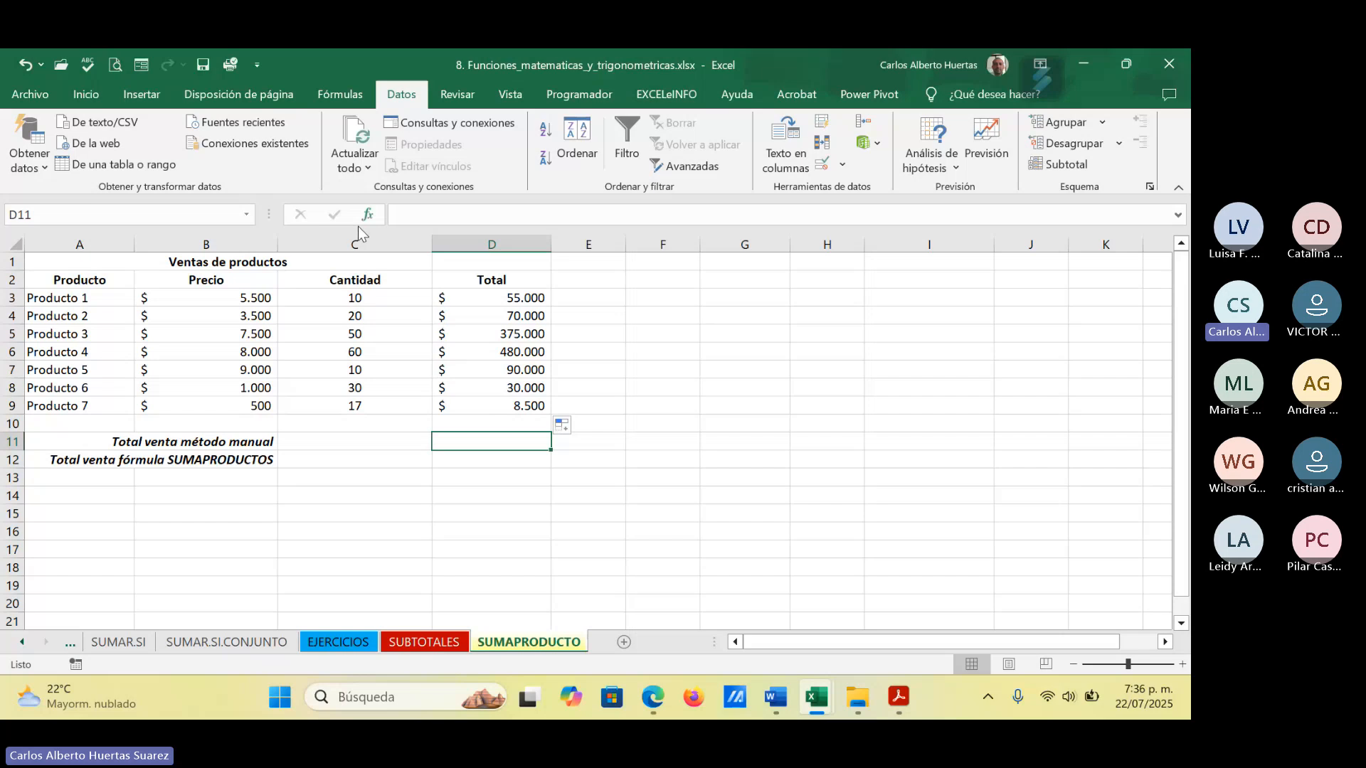
{"action": "left_click", "coordinate": [86, 94]}
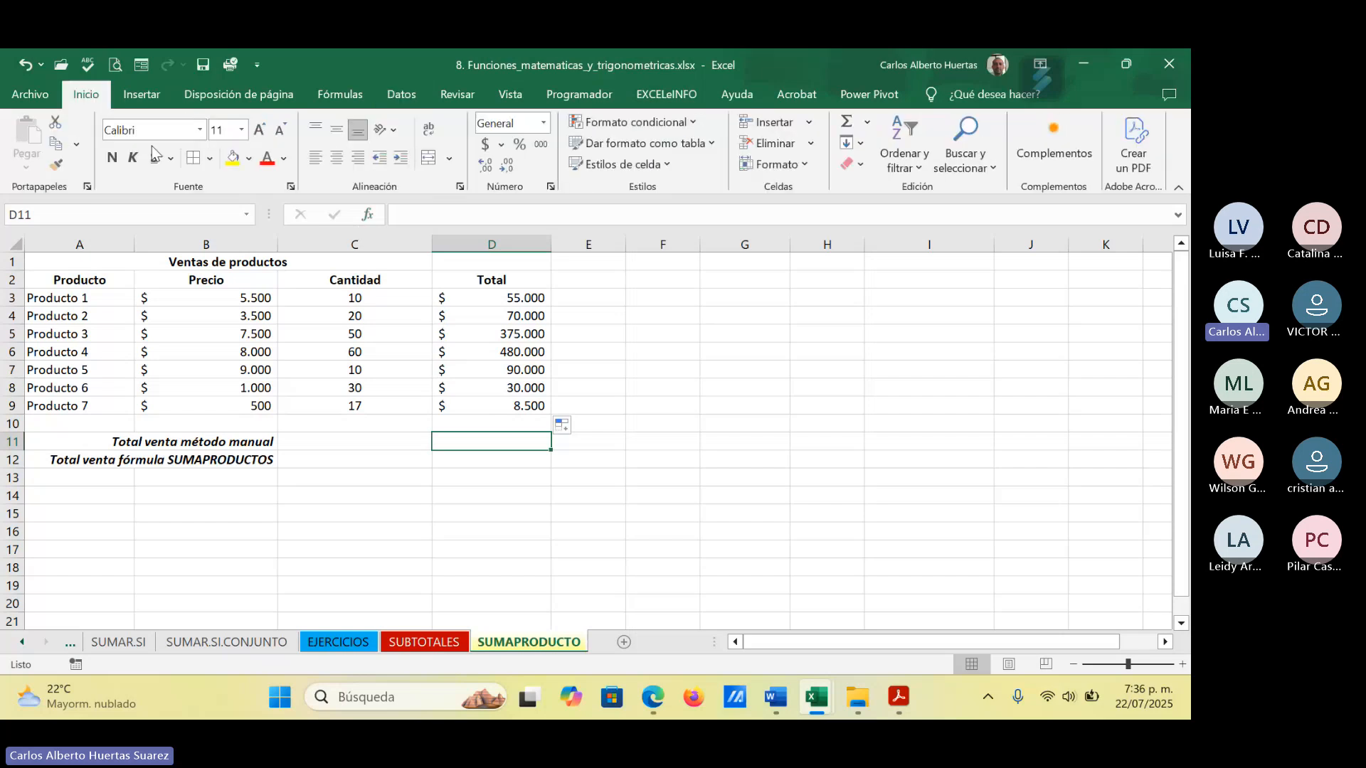
{"action": "left_click", "coordinate": [846, 127]}
{"action": "key", "text": "Return"}
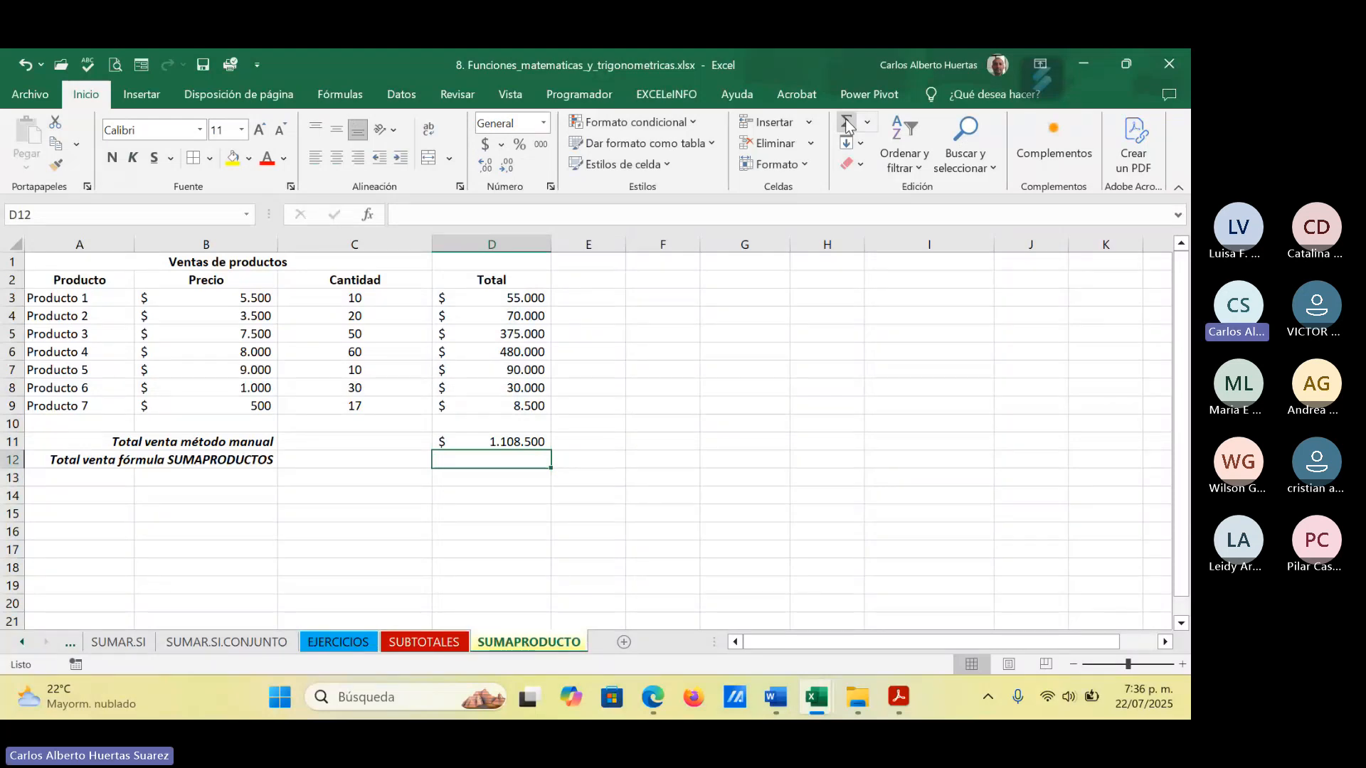
{"action": "left_click", "coordinate": [478, 298]}
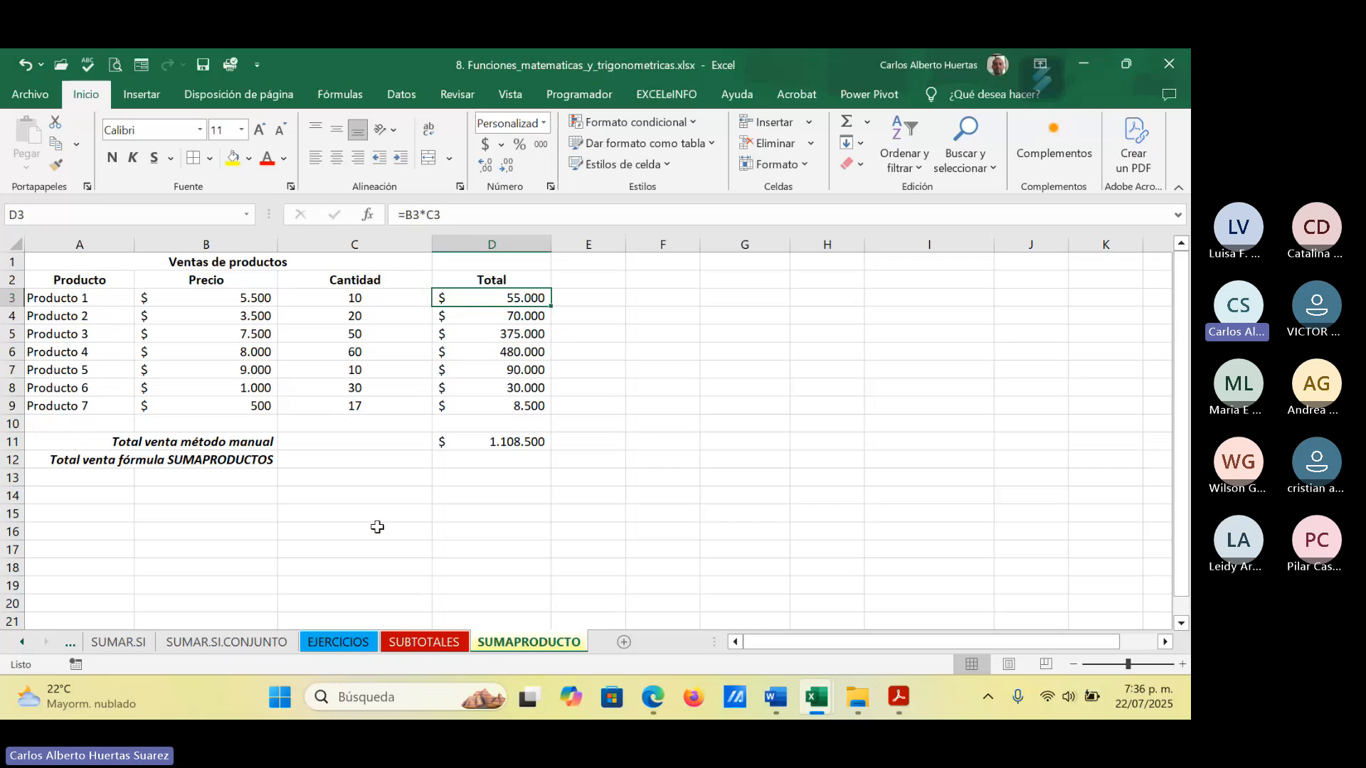
{"action": "left_click", "coordinate": [514, 442]}
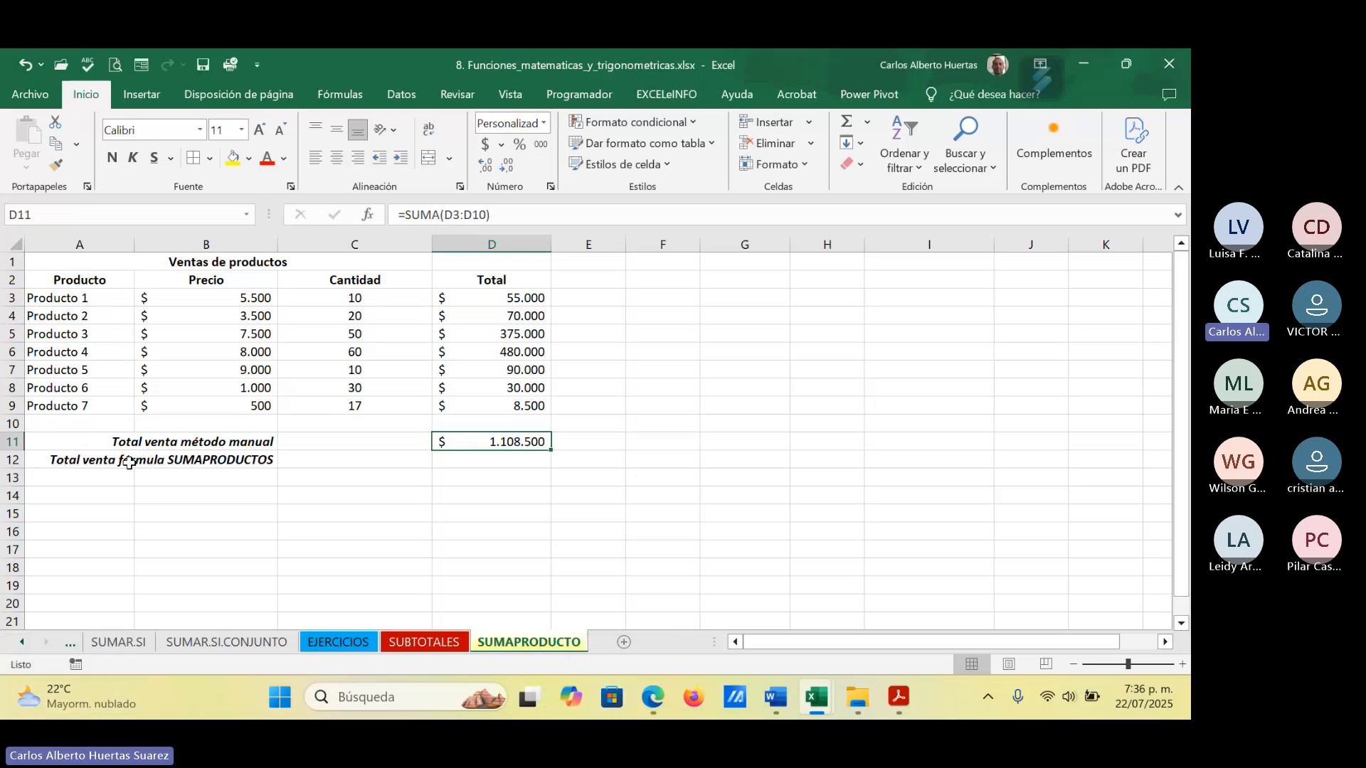
Step: Calculate total sales in C12 with =SUMAPRODUCTO(B3:B9;C3:C9), and format the result as accounting currency without decimals
{"action": "left_click", "coordinate": [341, 461]}
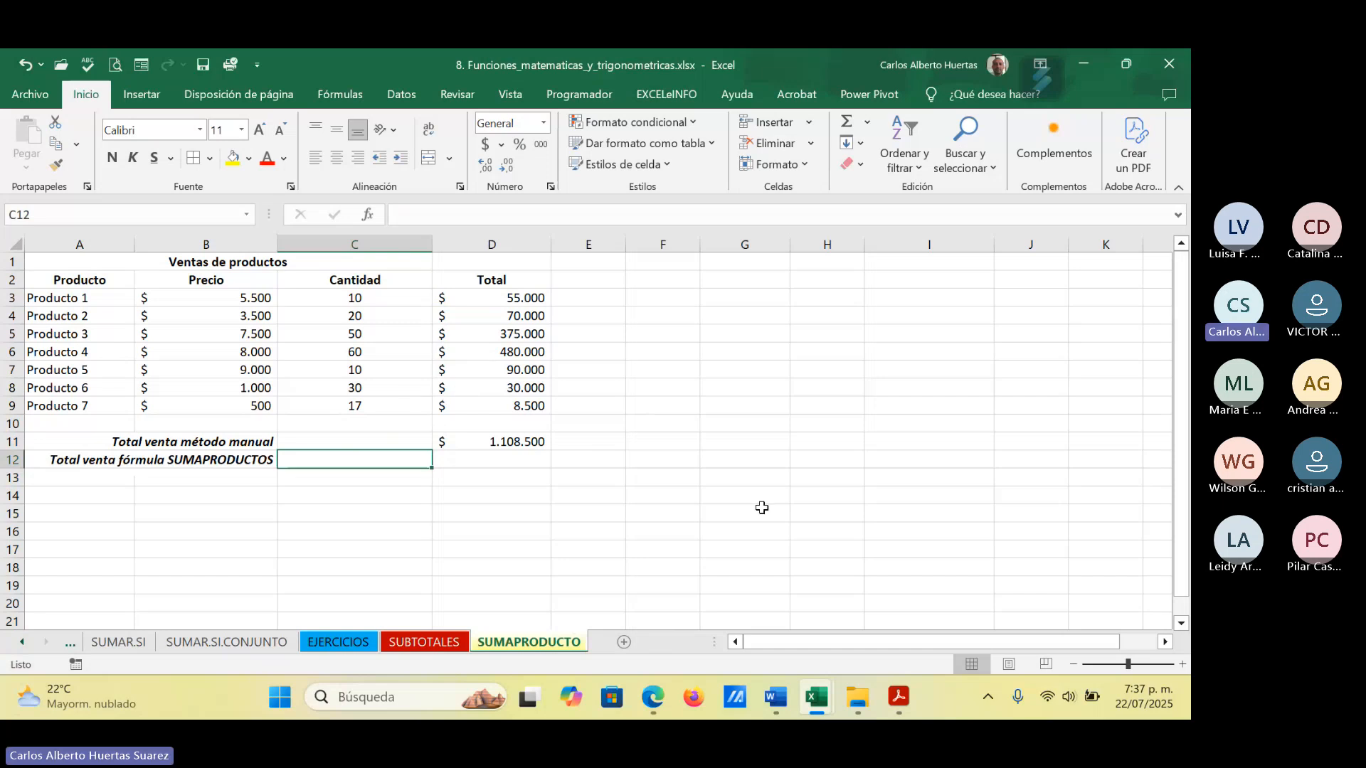
{"action": "type", "text": "=suma"}
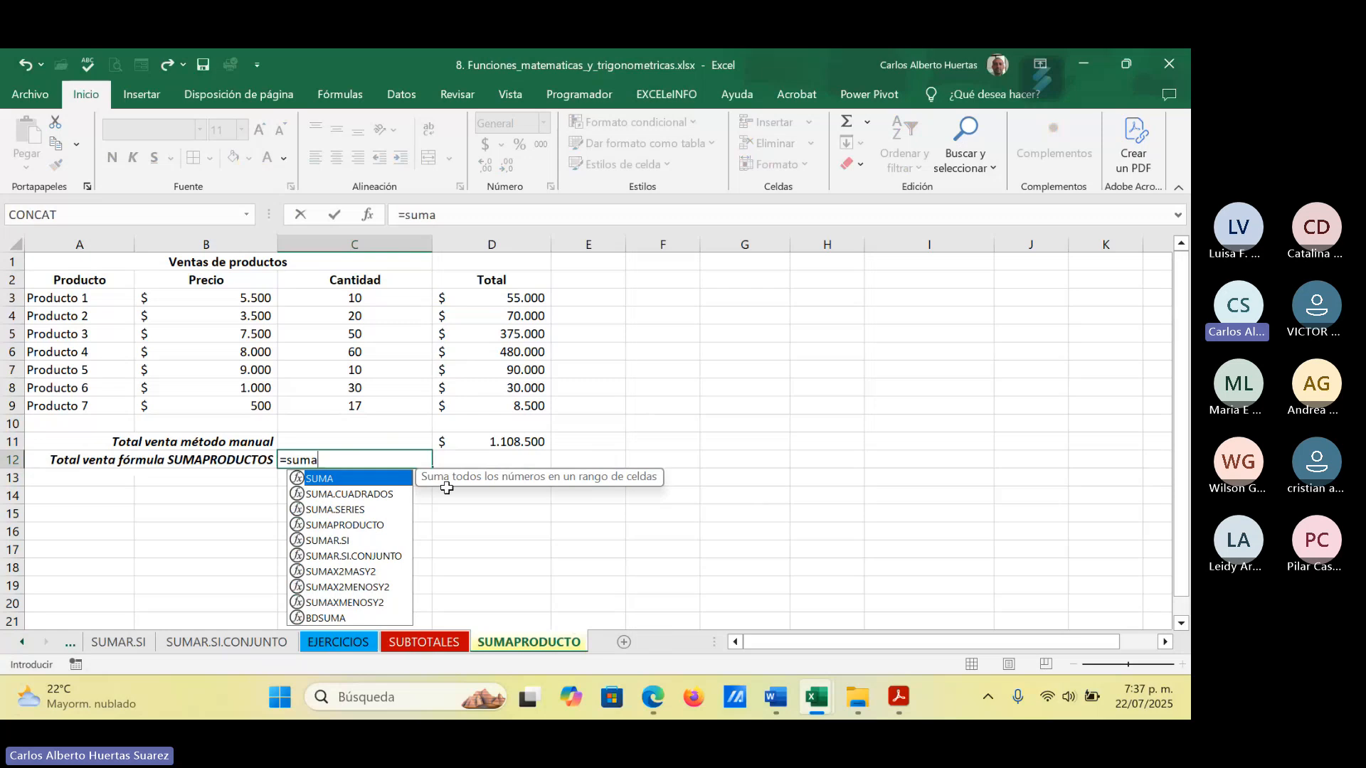
{"action": "double_click", "coordinate": [353, 525]}
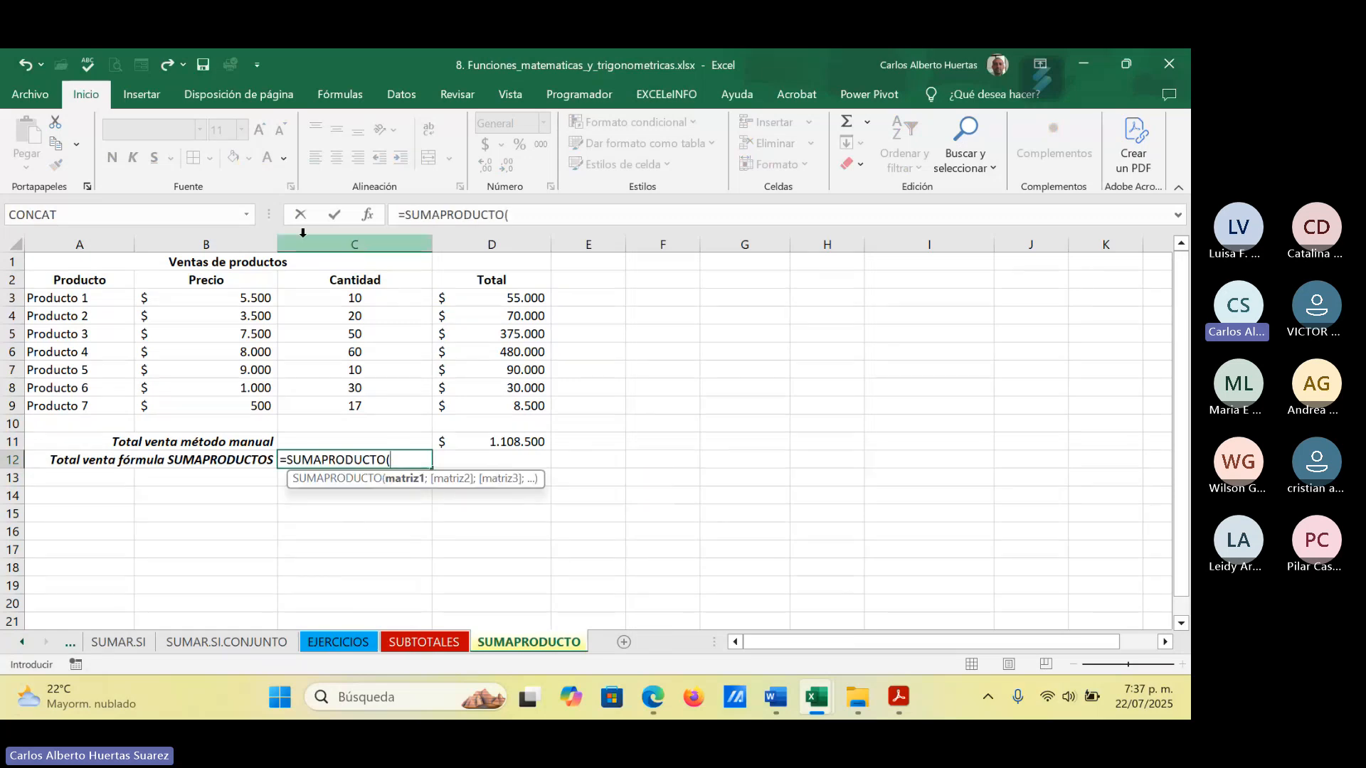
{"action": "left_click", "coordinate": [369, 217]}
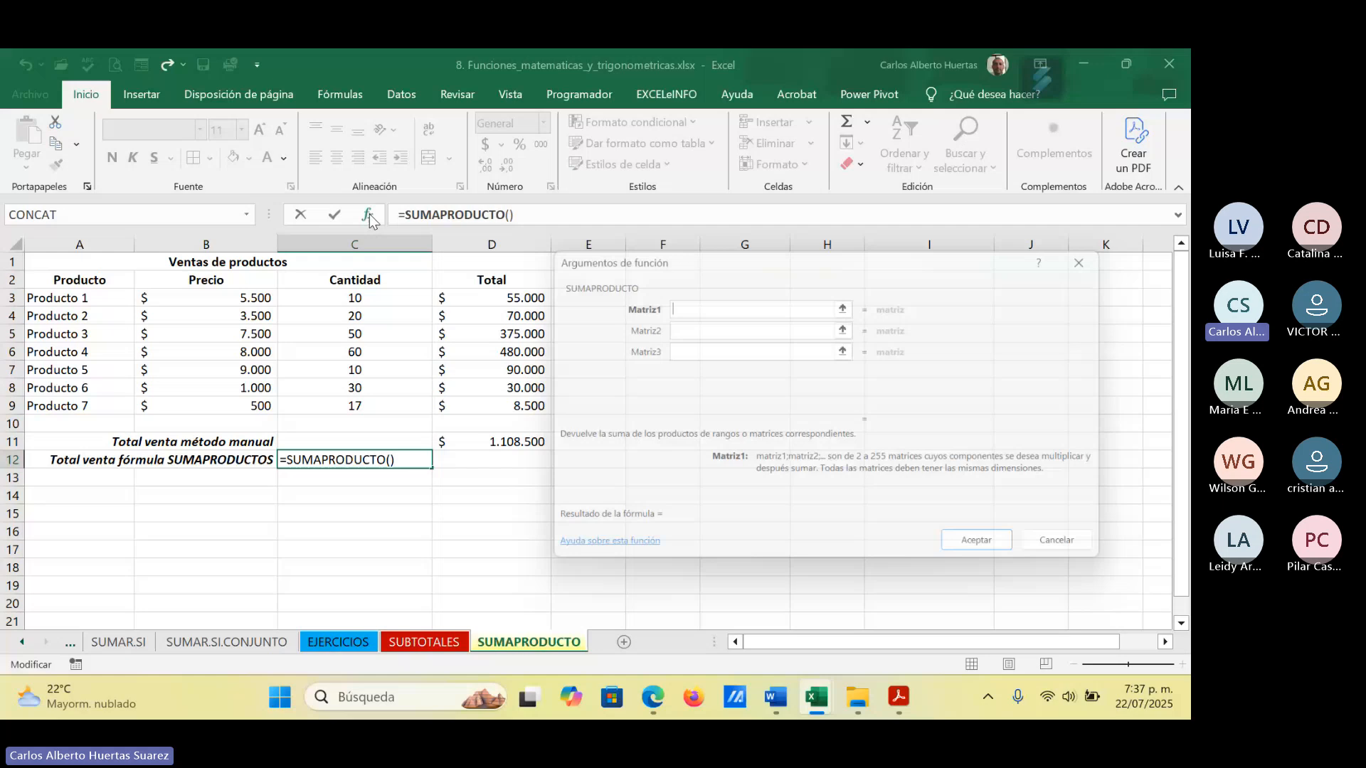
{"action": "left_click_drag", "start_coordinate": [865, 254], "coordinate": [923, 169]}
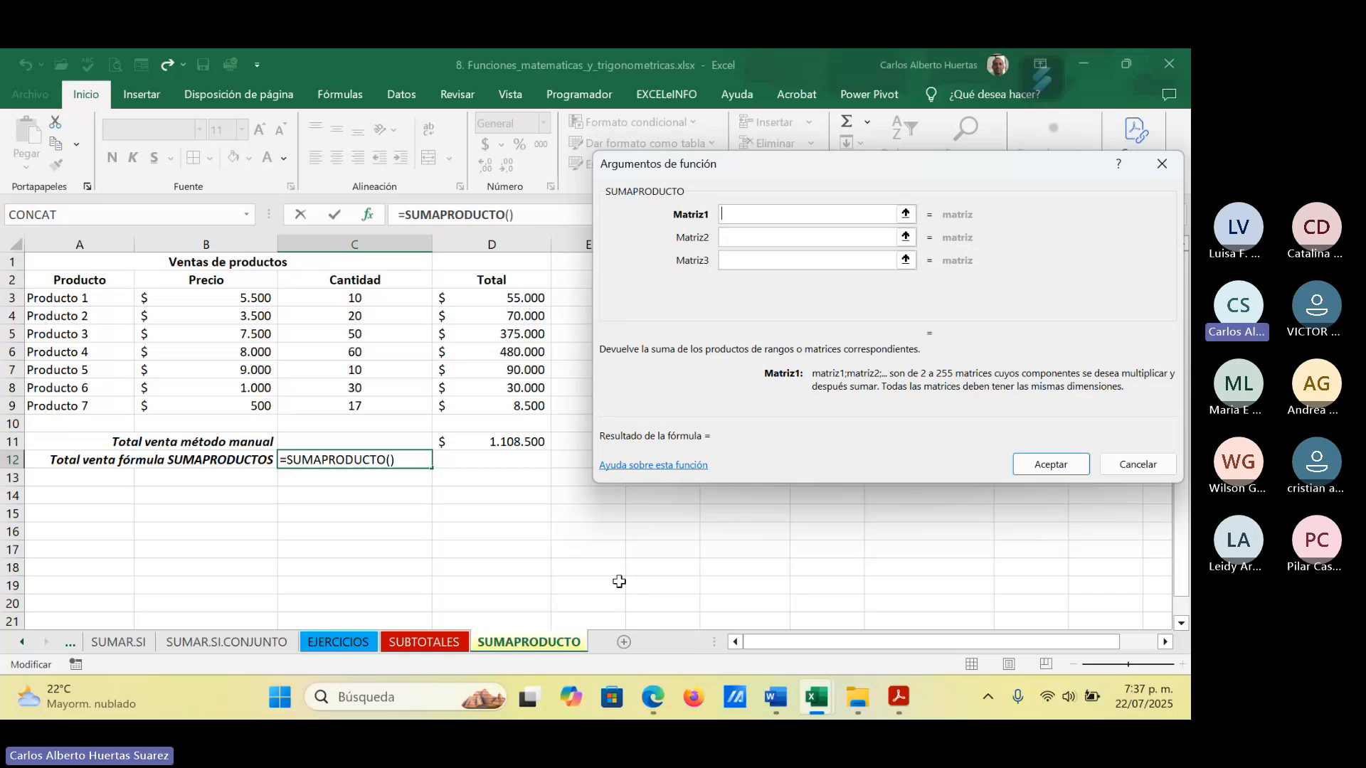
{"action": "left_click", "coordinate": [231, 297]}
{"action": "left_click_drag", "start_coordinate": [231, 297], "coordinate": [235, 407]}
{"action": "left_click", "coordinate": [762, 237]}
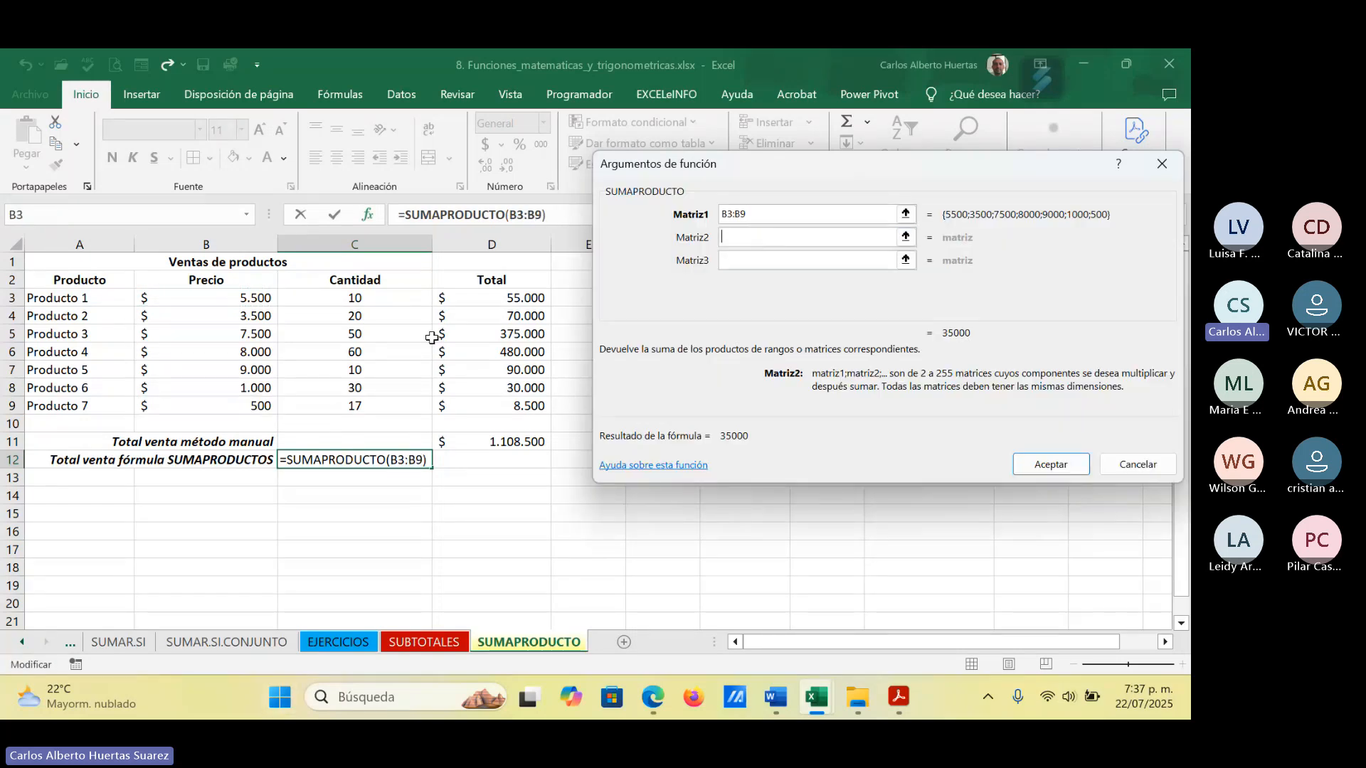
{"action": "left_click", "coordinate": [397, 294]}
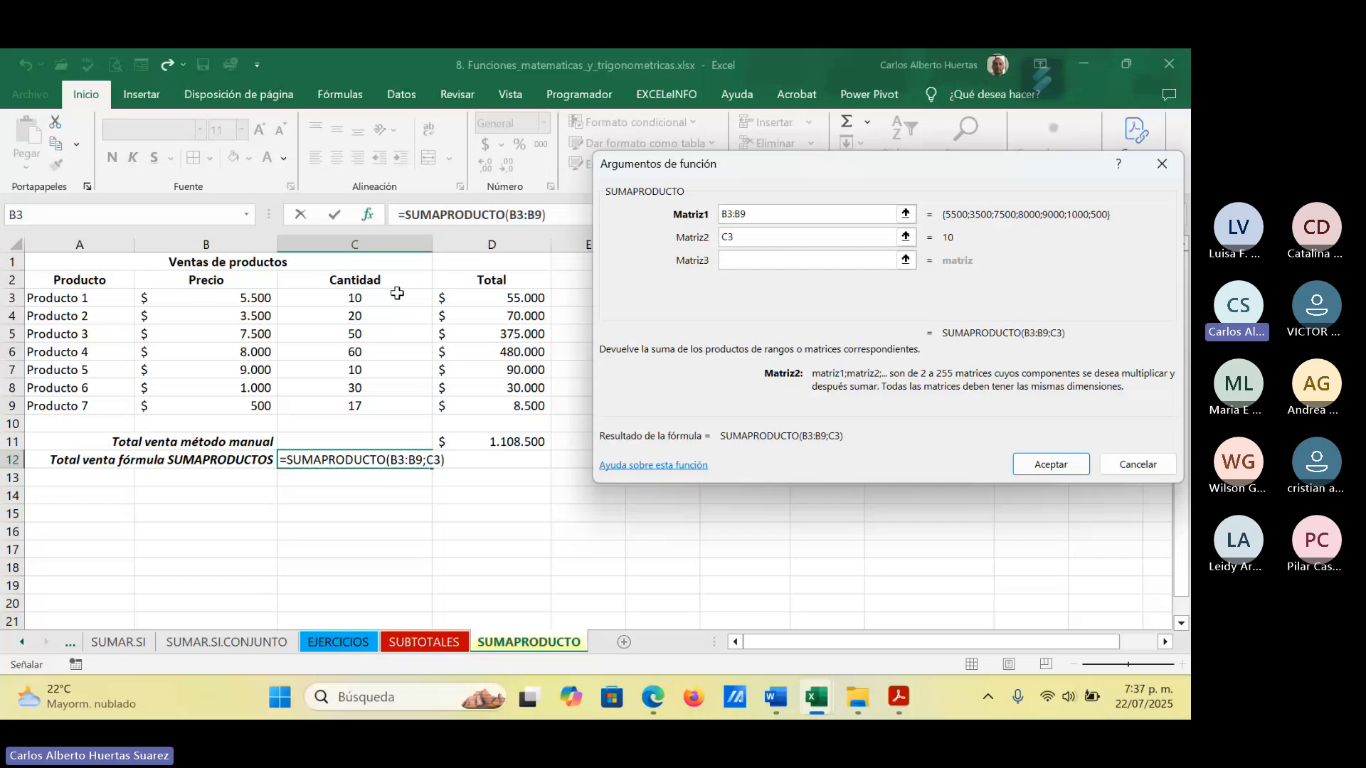
{"action": "left_click_drag", "start_coordinate": [397, 293], "coordinate": [398, 407]}
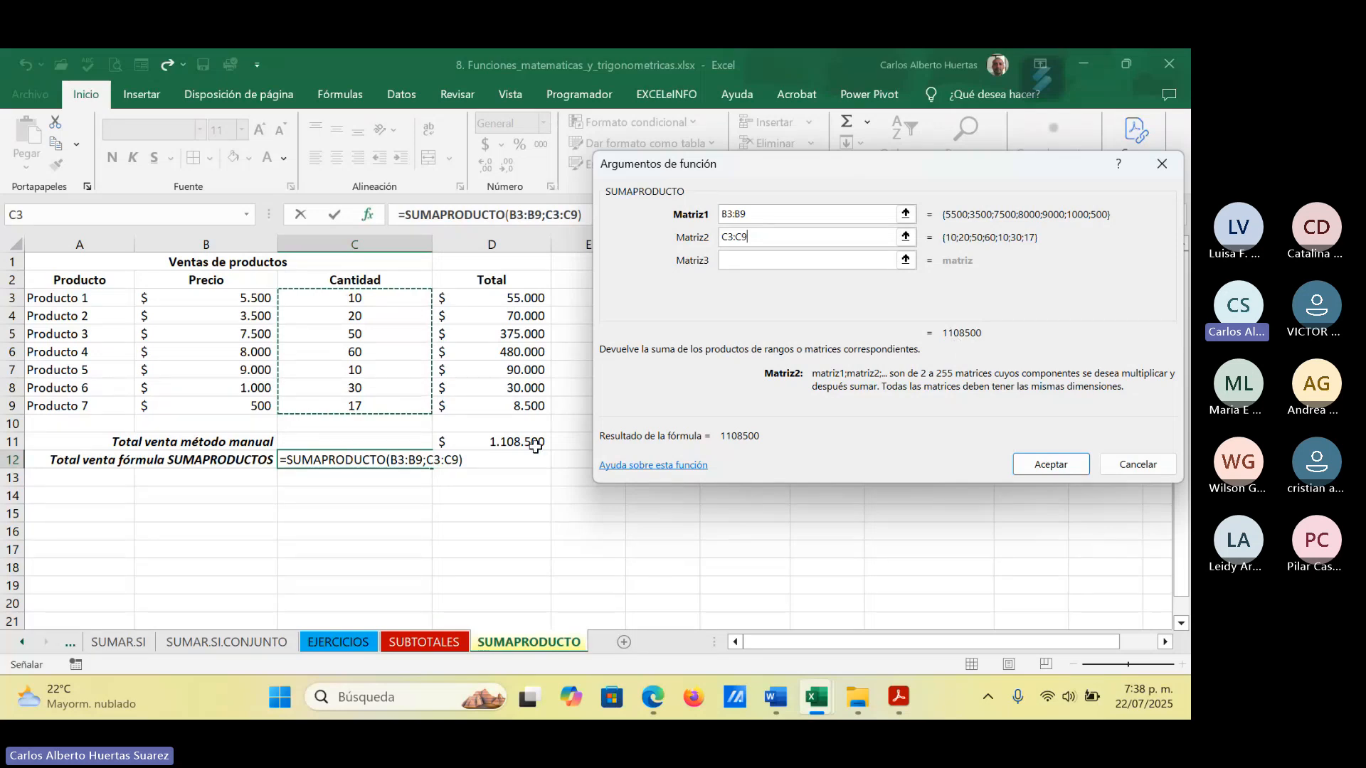
{"action": "left_click", "coordinate": [1066, 465]}
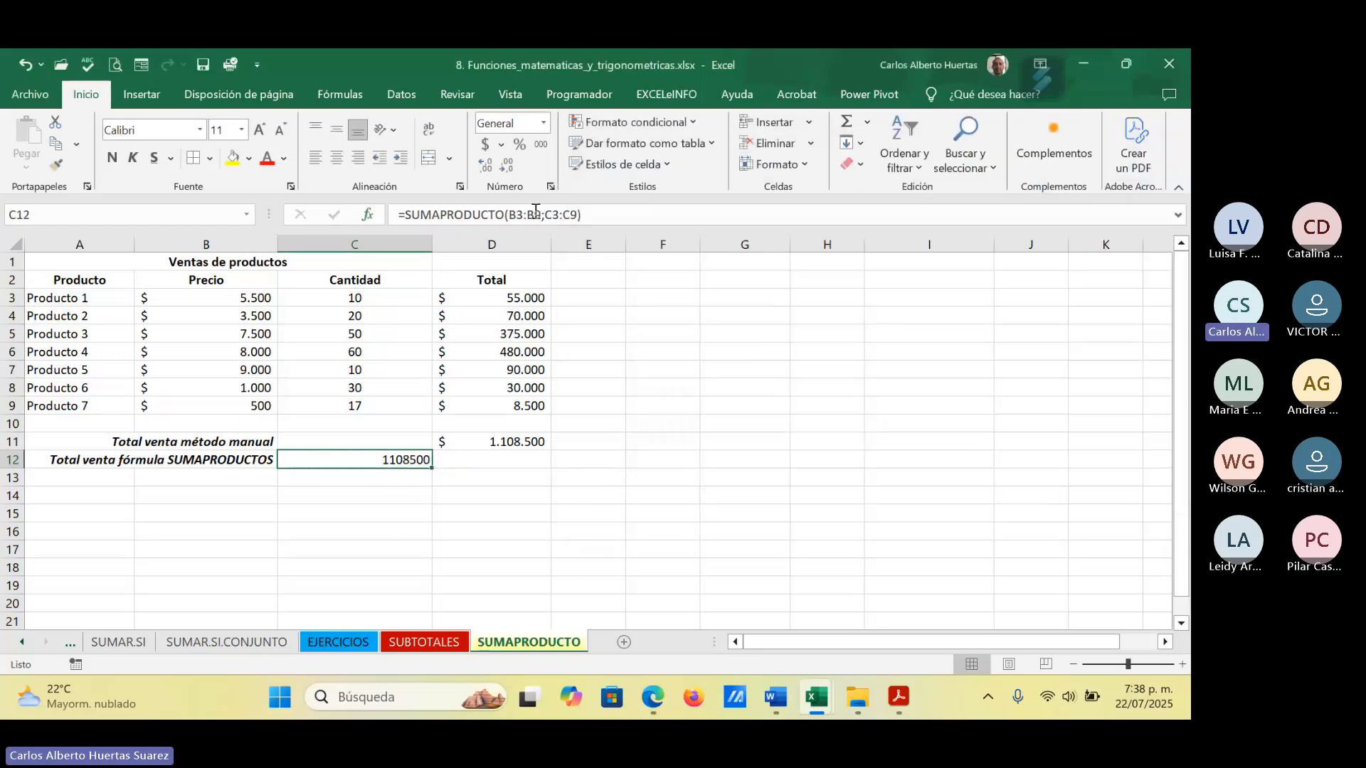
{"action": "left_click", "coordinate": [485, 144]}
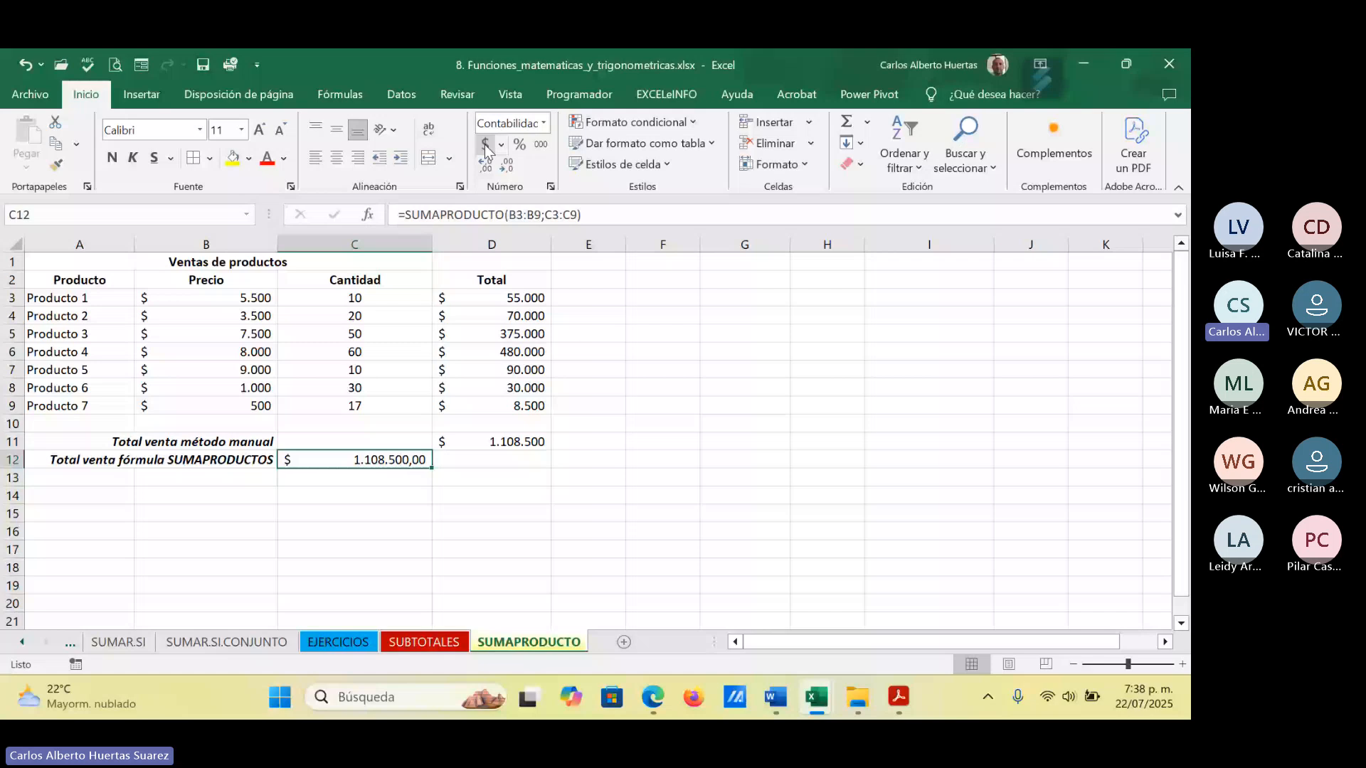
{"action": "double_click", "coordinate": [513, 165]}
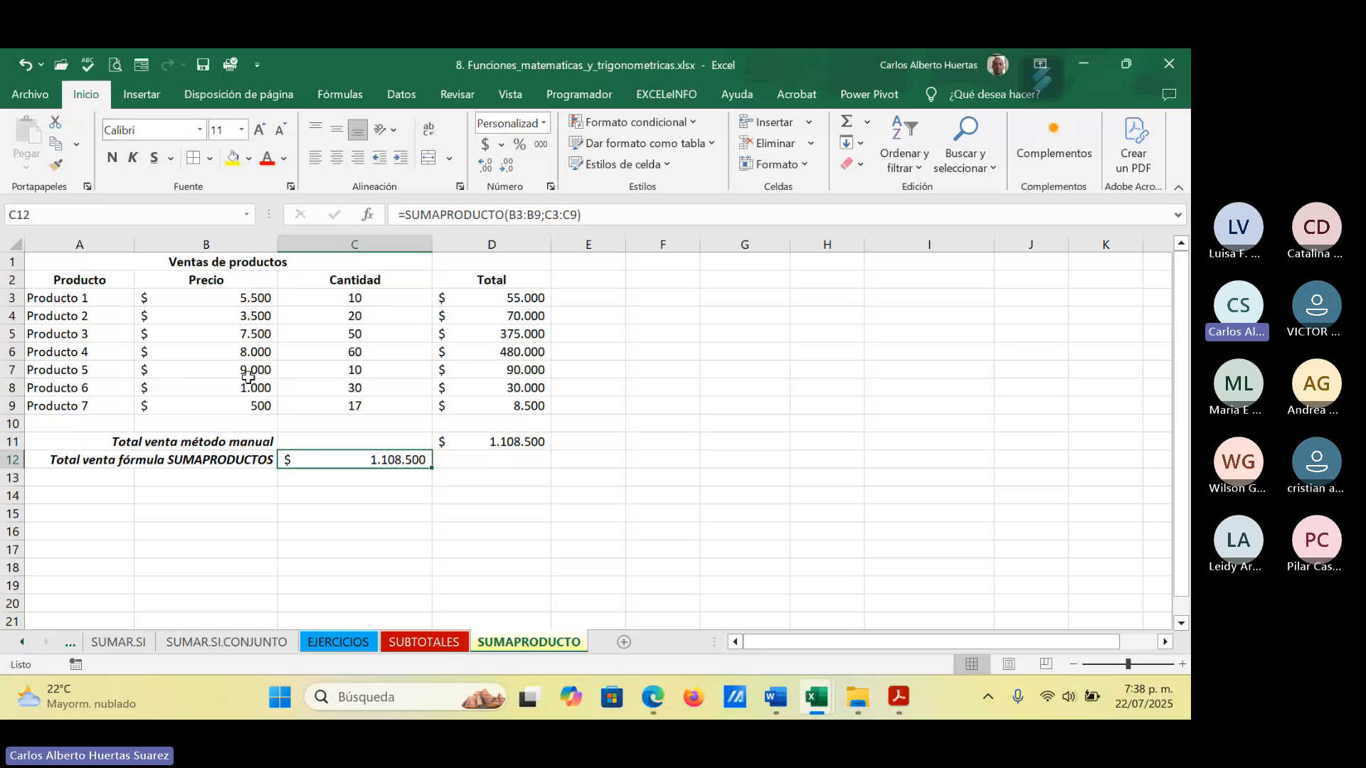
Step: Enter an extra quantity of 8 in cell C10, below the Cantidad values
{"action": "left_click", "coordinate": [370, 428]}
{"action": "type", "text": "8"}
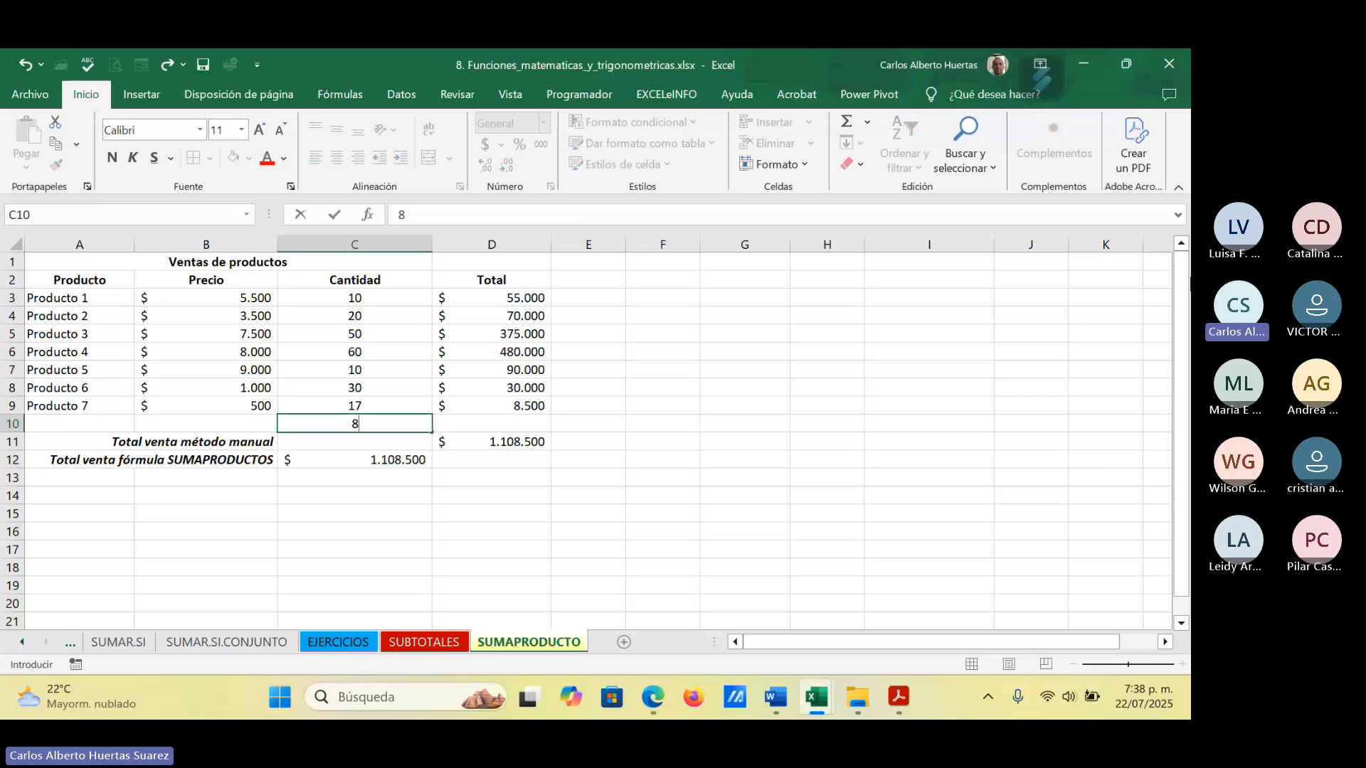
{"action": "key", "text": "Return"}
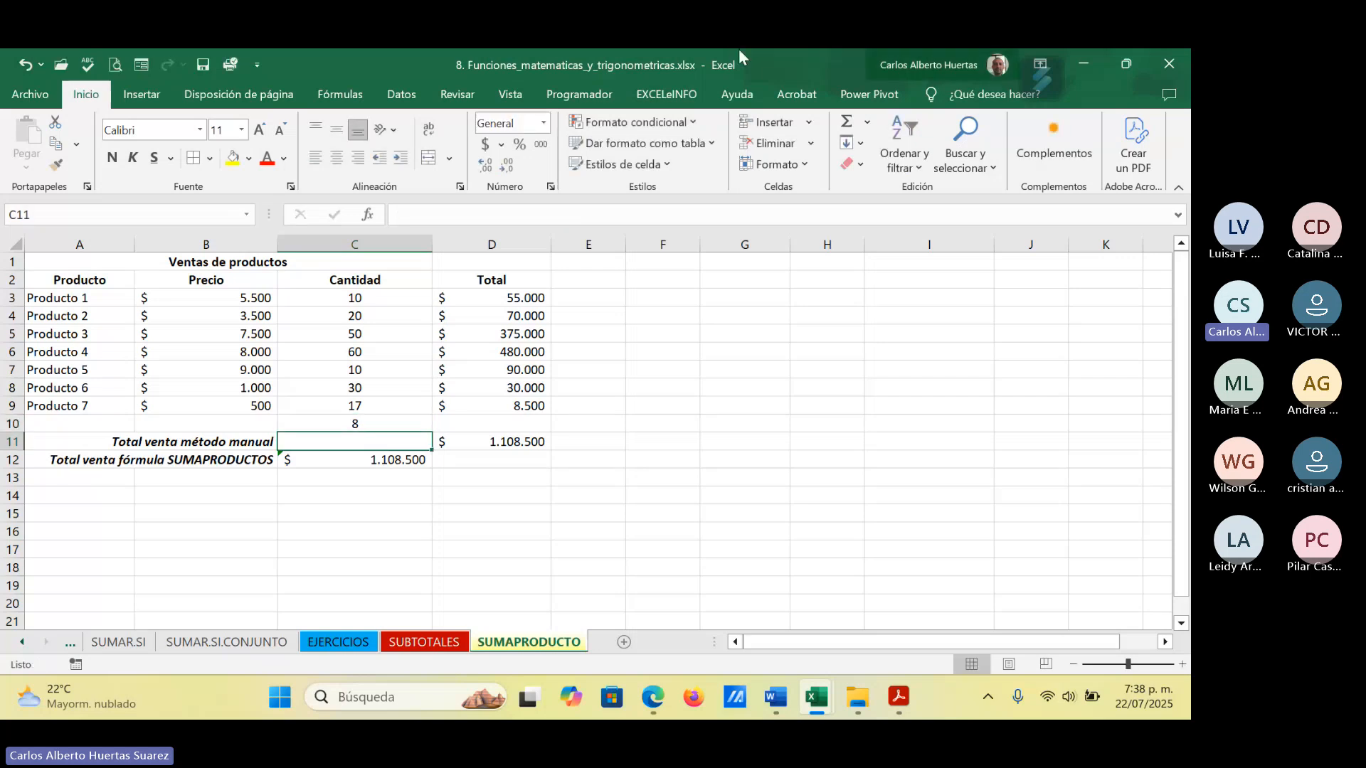
Step: Build a SUMAPRODUCTO formula in G3 with unequal ranges, using B3:B9 as Matriz1 and C3:C10 as Matriz2
{"action": "left_click", "coordinate": [741, 298]}
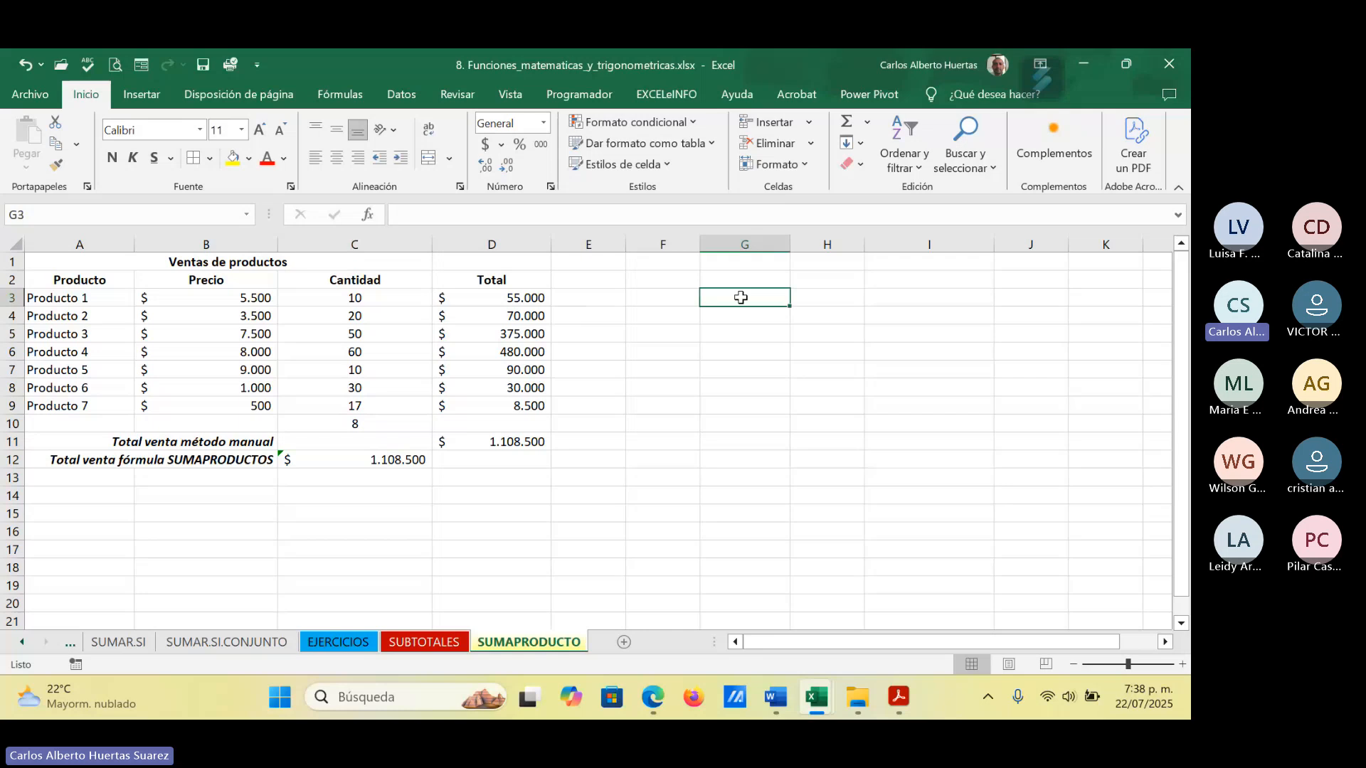
{"action": "double_click", "coordinate": [741, 297]}
{"action": "type", "text": "=suma"}
{"action": "double_click", "coordinate": [792, 361]}
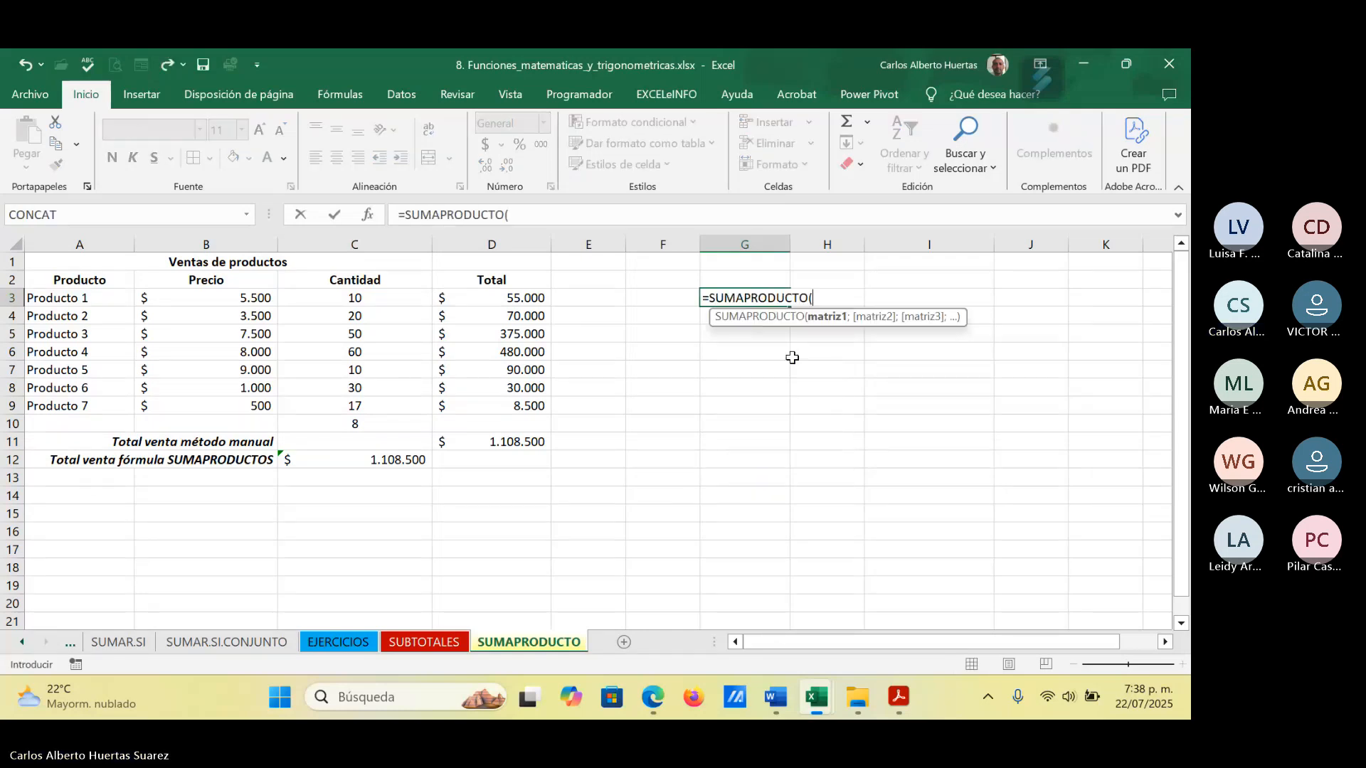
{"action": "left_click", "coordinate": [369, 215]}
{"action": "left_click_drag", "start_coordinate": [254, 298], "coordinate": [253, 402]}
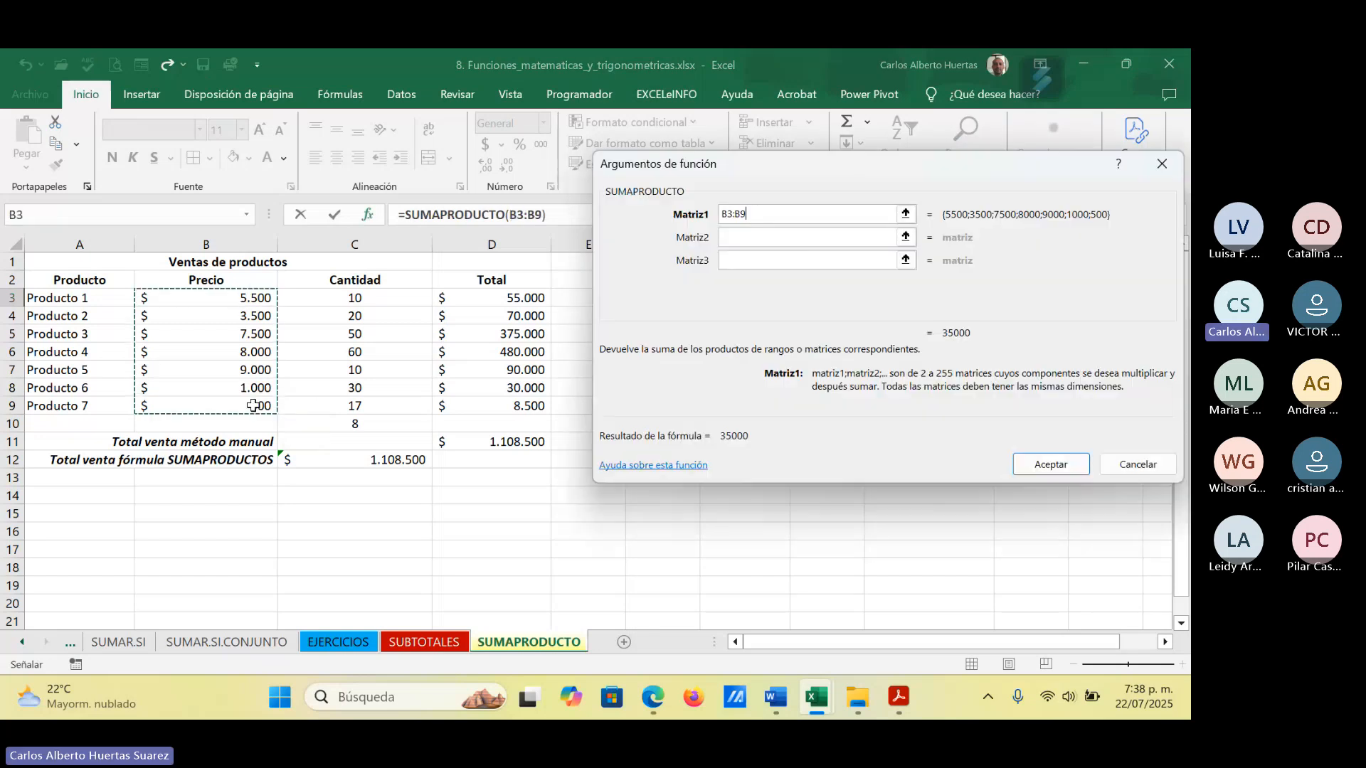
{"action": "left_click", "coordinate": [751, 241]}
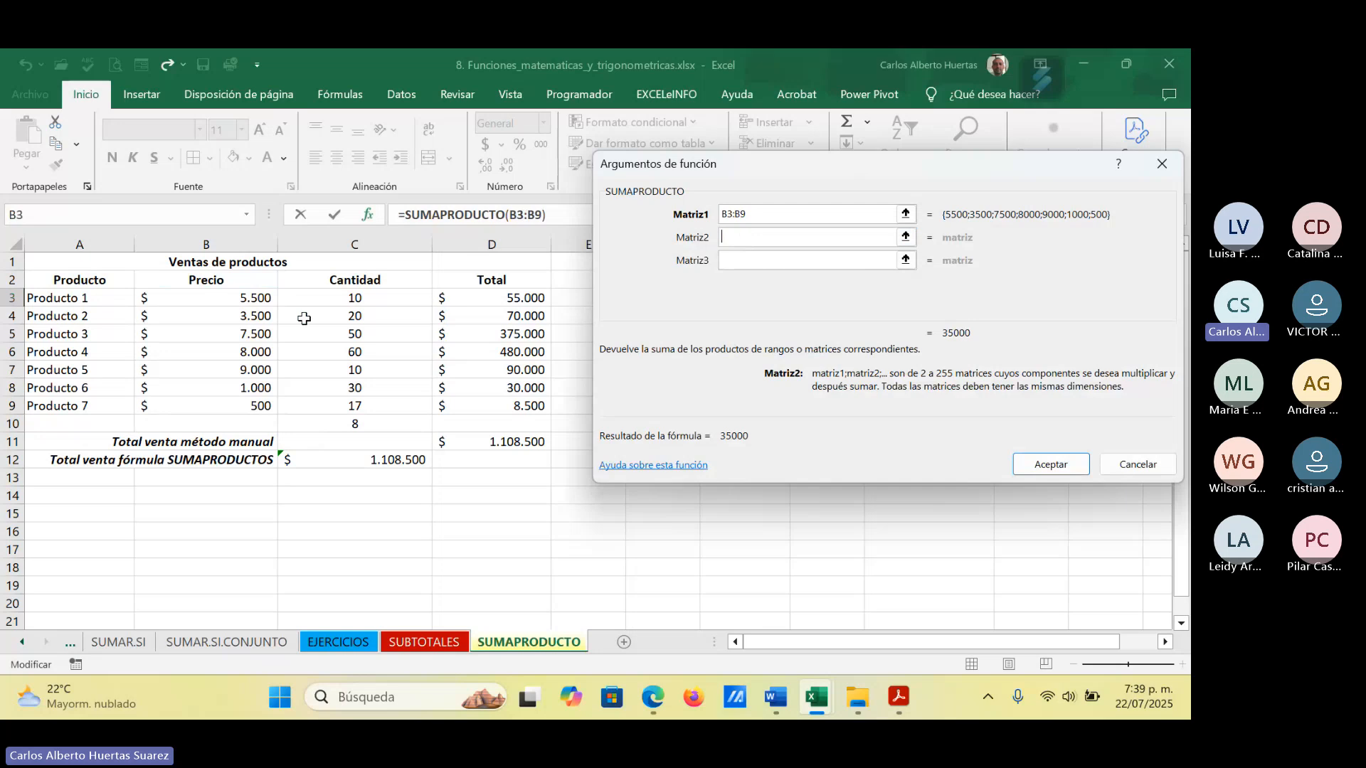
{"action": "left_click", "coordinate": [355, 301]}
{"action": "left_click_drag", "start_coordinate": [355, 301], "coordinate": [353, 422]}
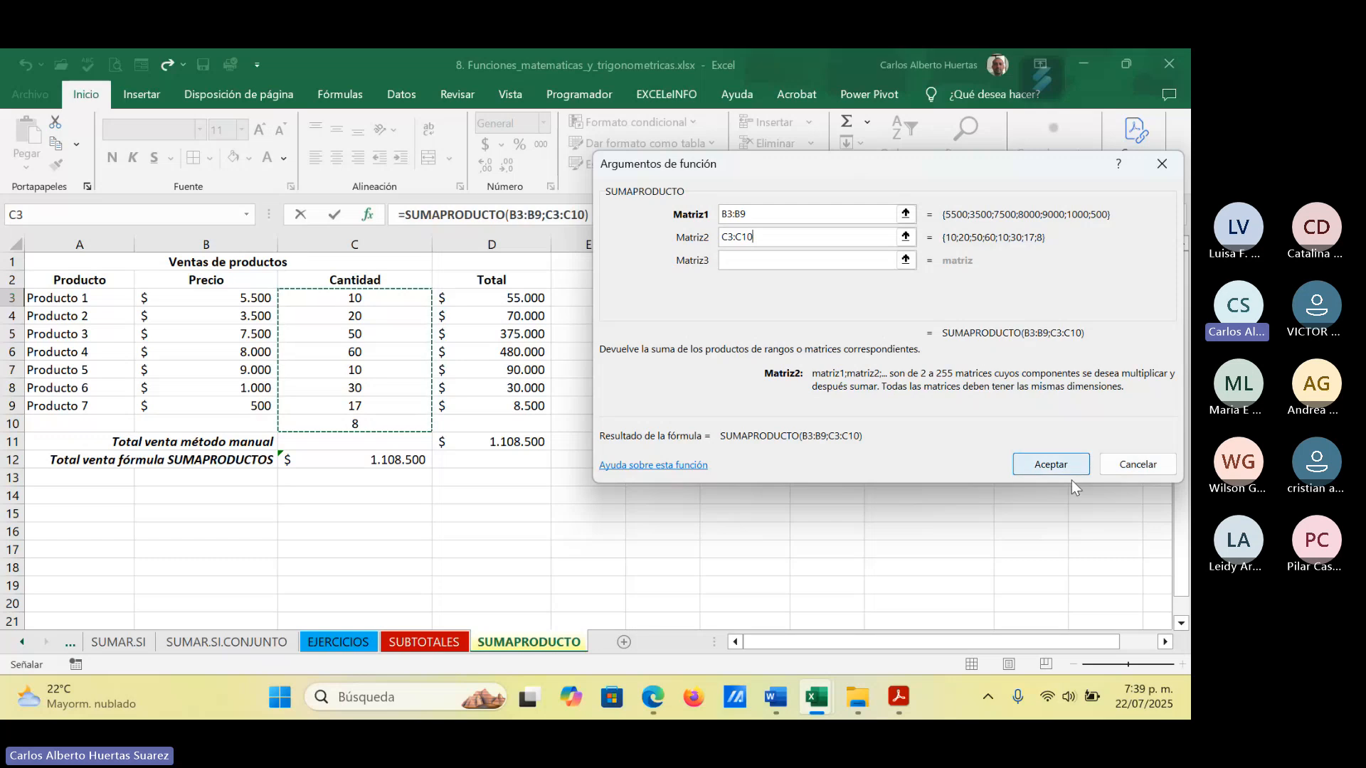
{"action": "left_click", "coordinate": [1056, 466]}
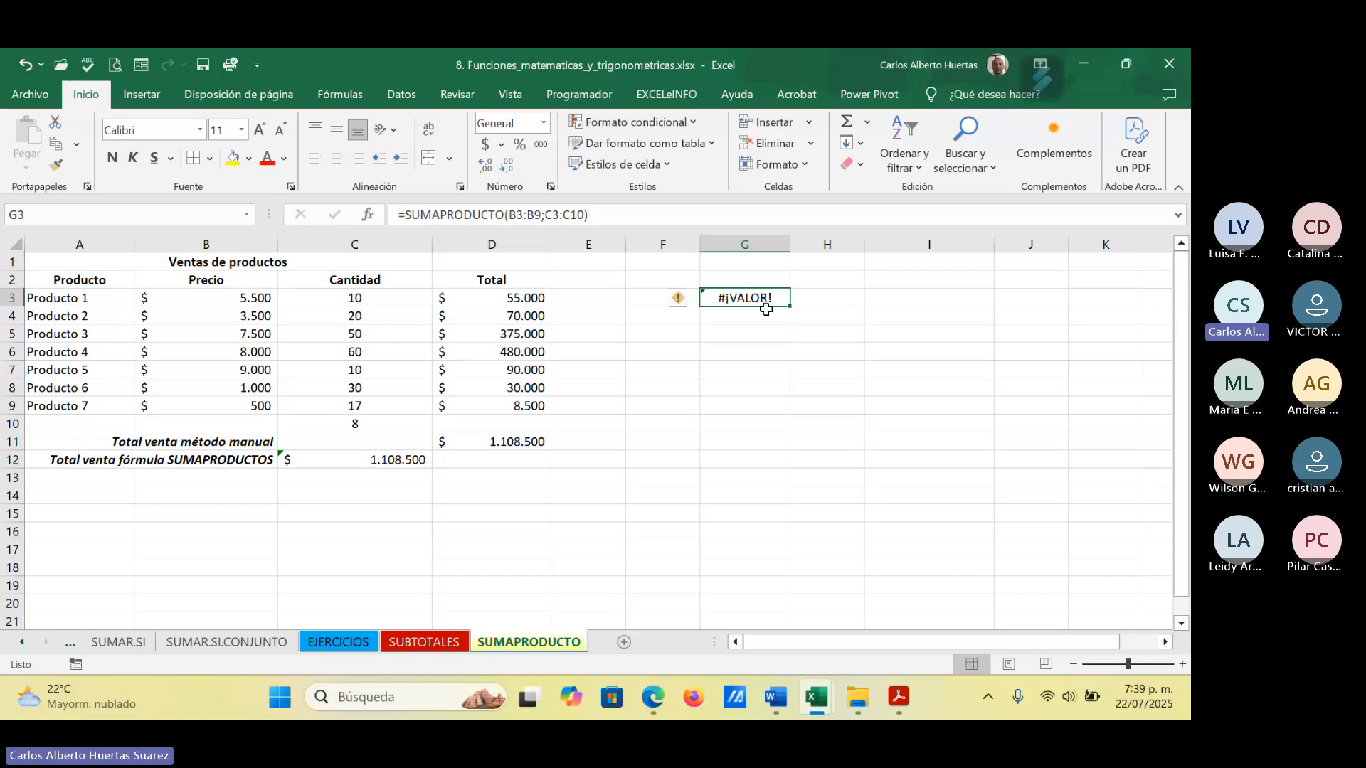
Step: Compare the Precio range with the Cantidad range C3:C10, and clear the extra quantity from C10
{"action": "left_click_drag", "start_coordinate": [242, 297], "coordinate": [251, 407]}
{"action": "left_click", "coordinate": [358, 298]}
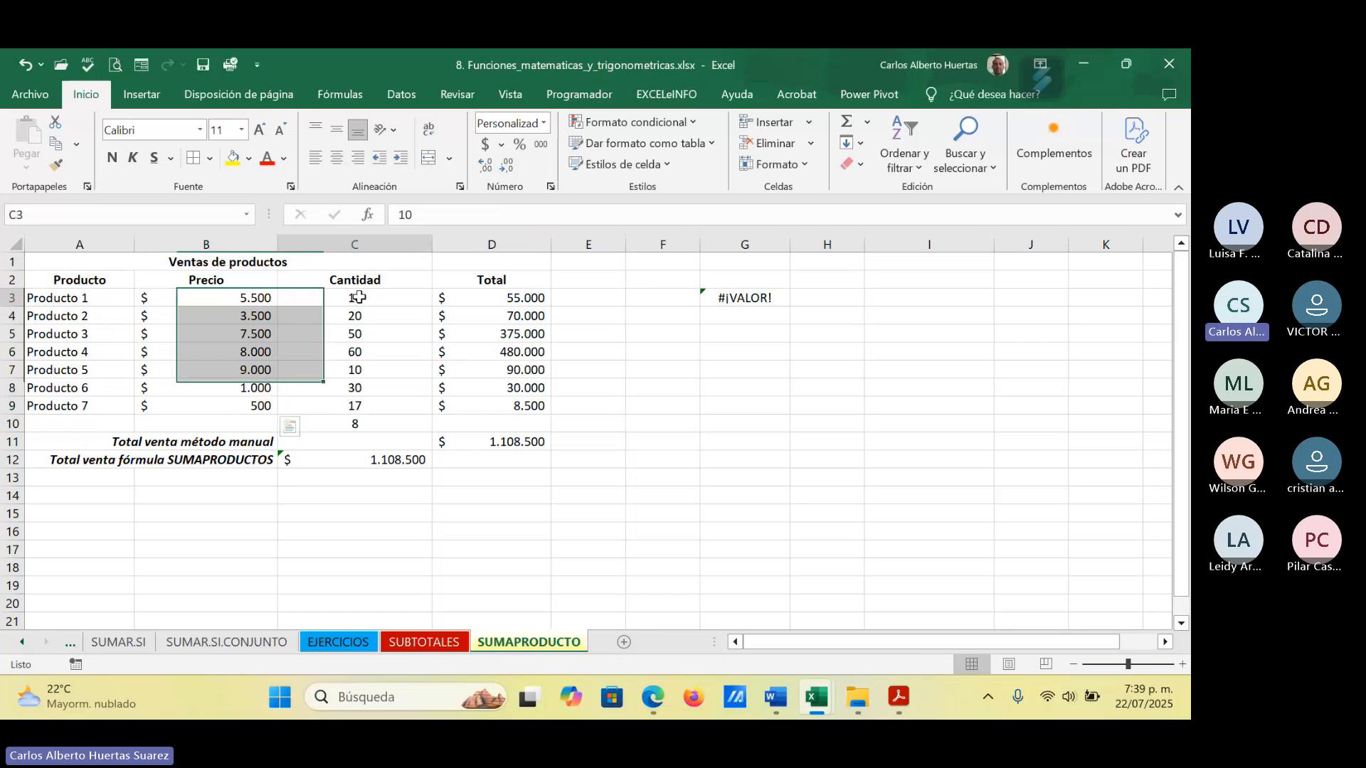
{"action": "left_click_drag", "start_coordinate": [358, 297], "coordinate": [367, 427]}
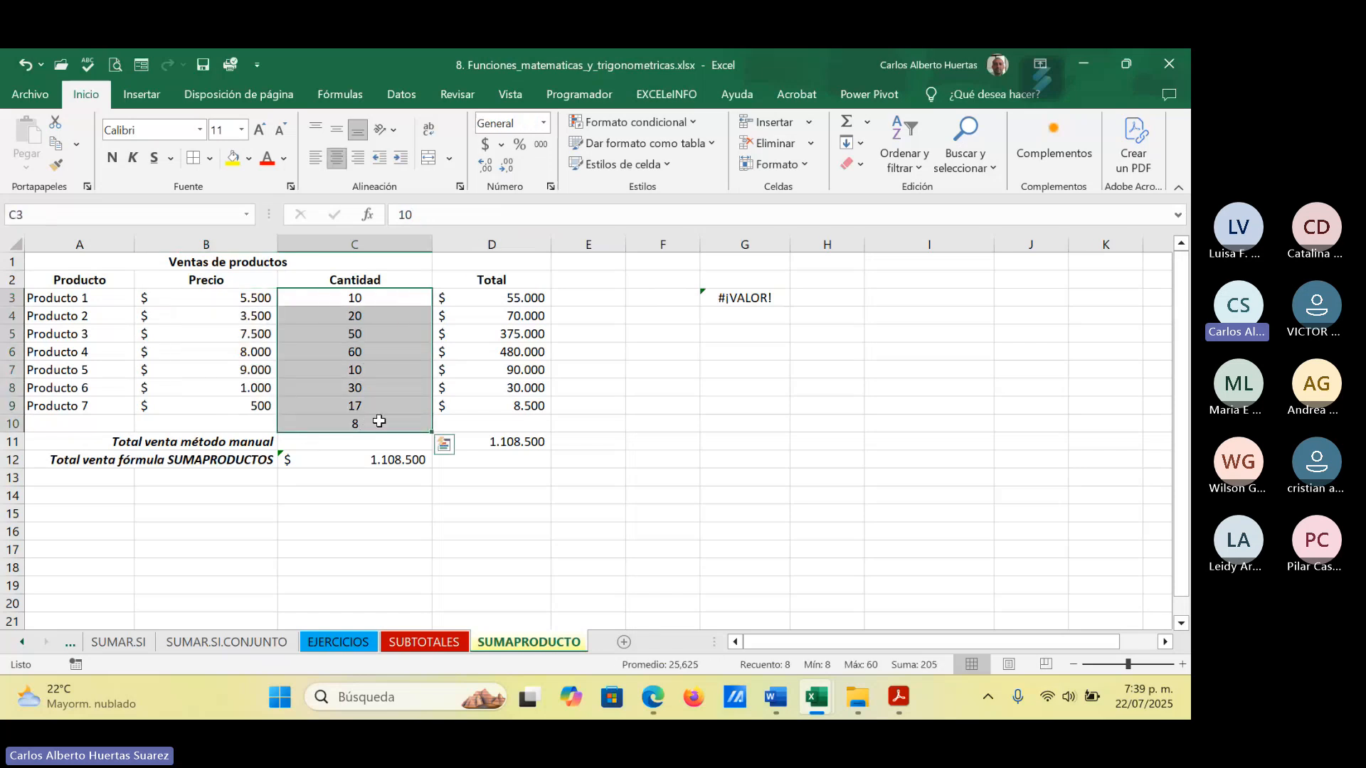
{"action": "left_click", "coordinate": [379, 422]}
{"action": "key", "text": "Delete"}
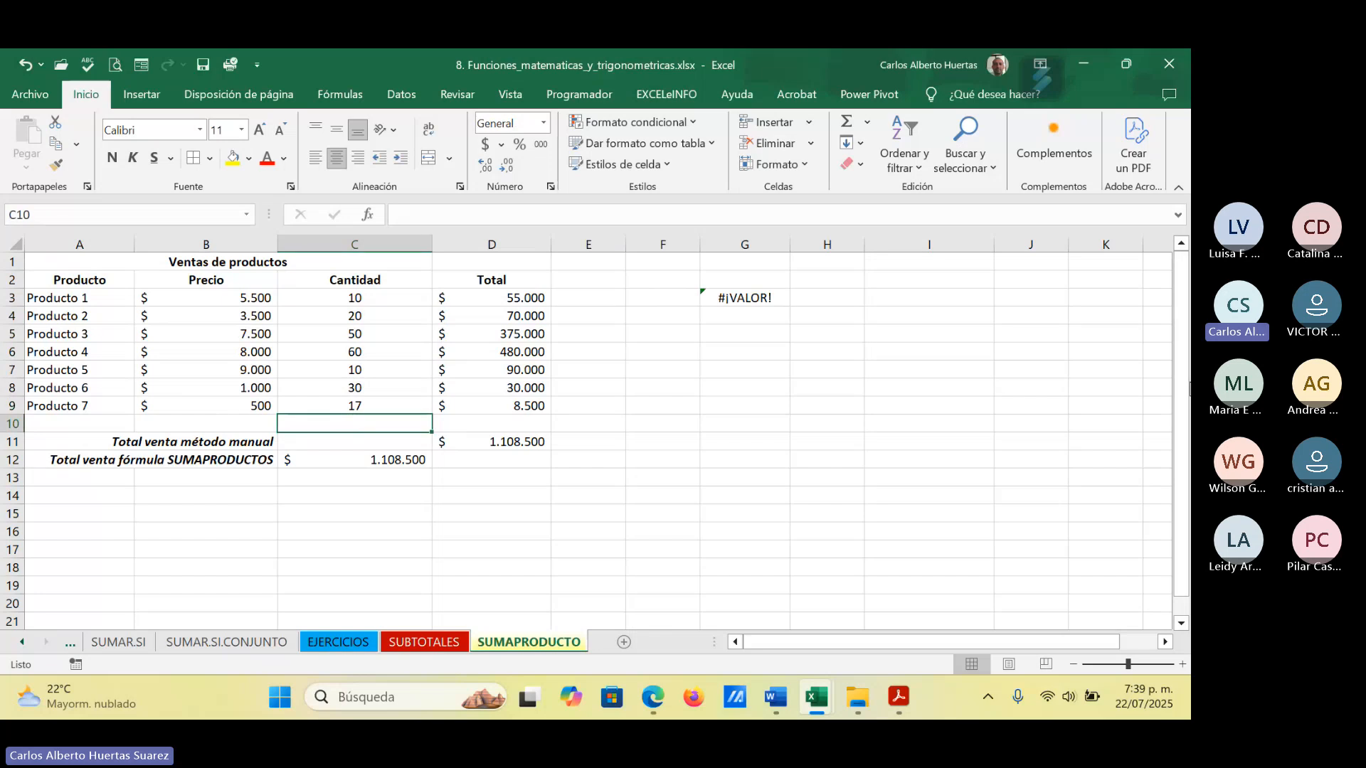
Step: Edit the SUMAPRODUCTO arguments in G3, changing Matriz2 to C3:C9 to match the dimensions of Matriz1
{"action": "left_click", "coordinate": [745, 297]}
{"action": "left_click", "coordinate": [366, 214]}
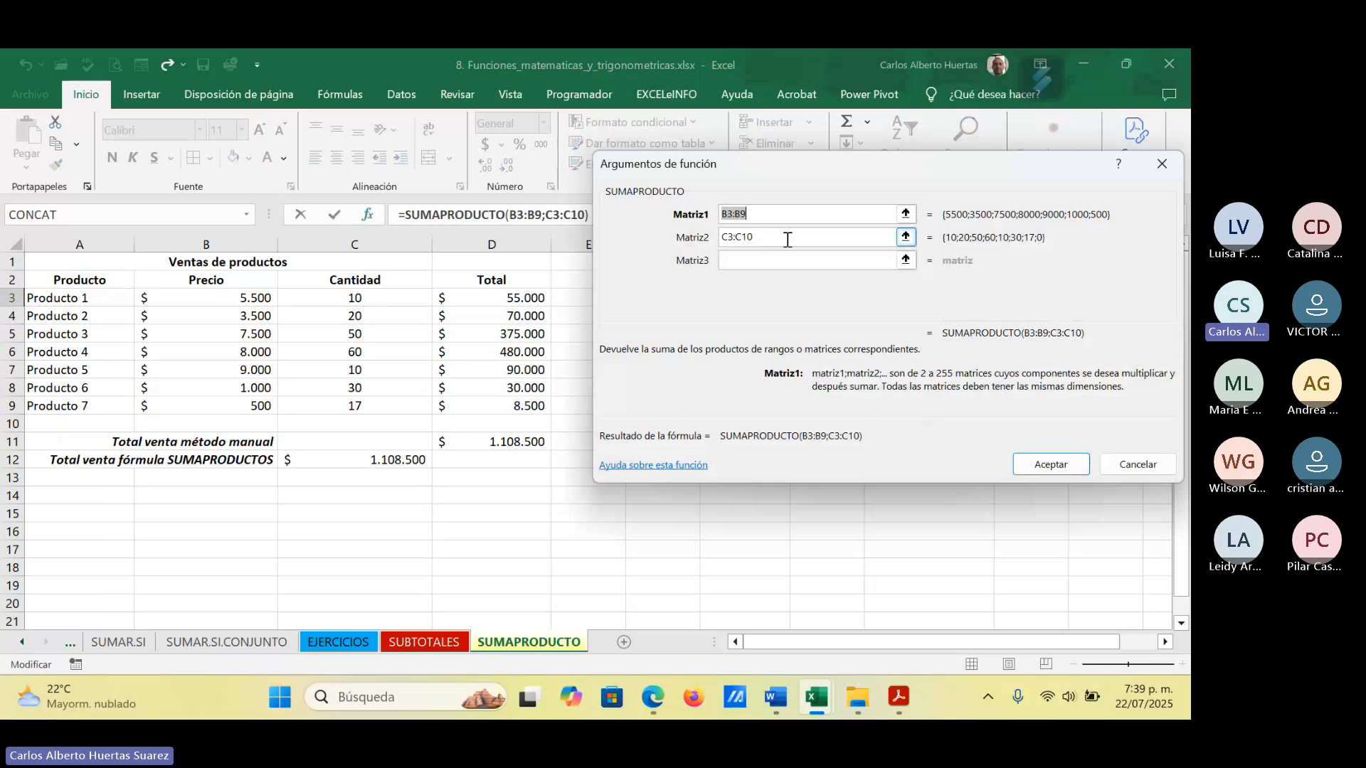
{"action": "left_click", "coordinate": [788, 240]}
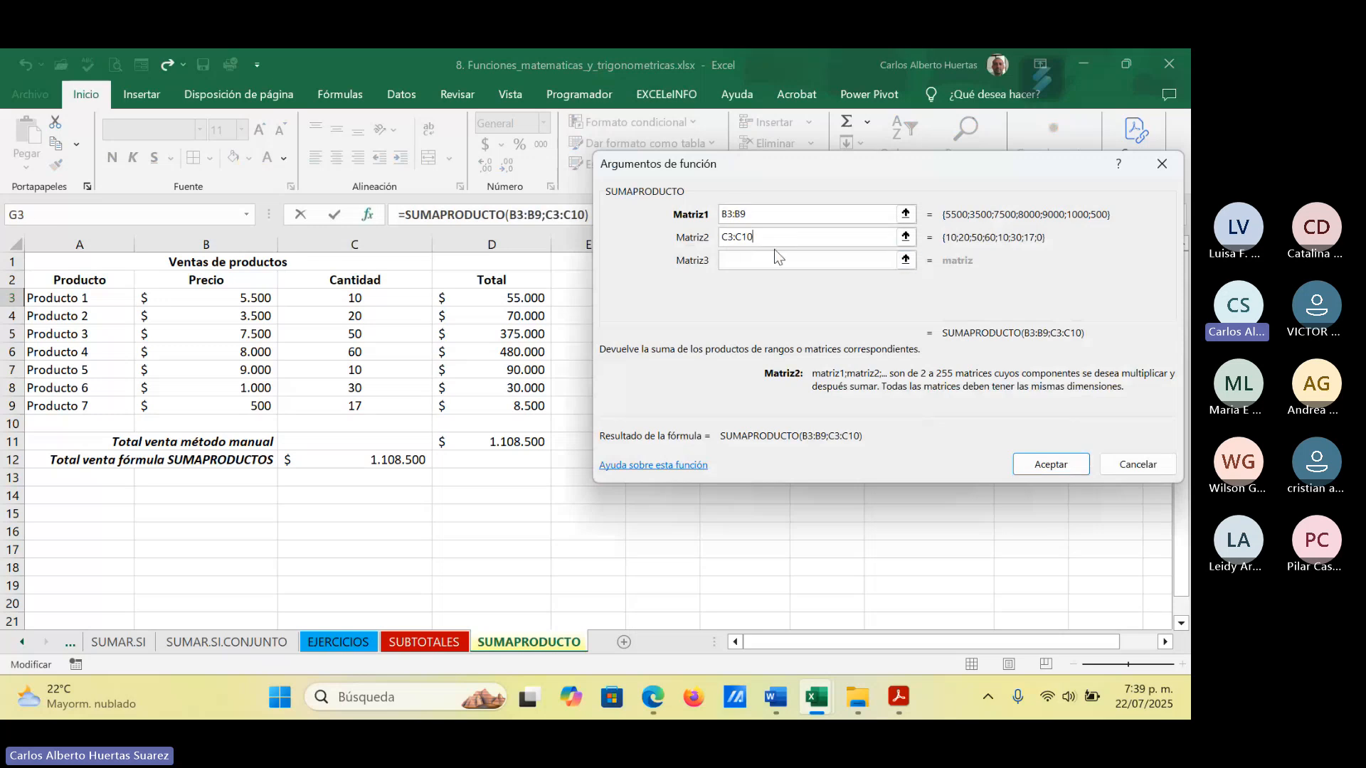
{"action": "key", "text": "BackSpace"}
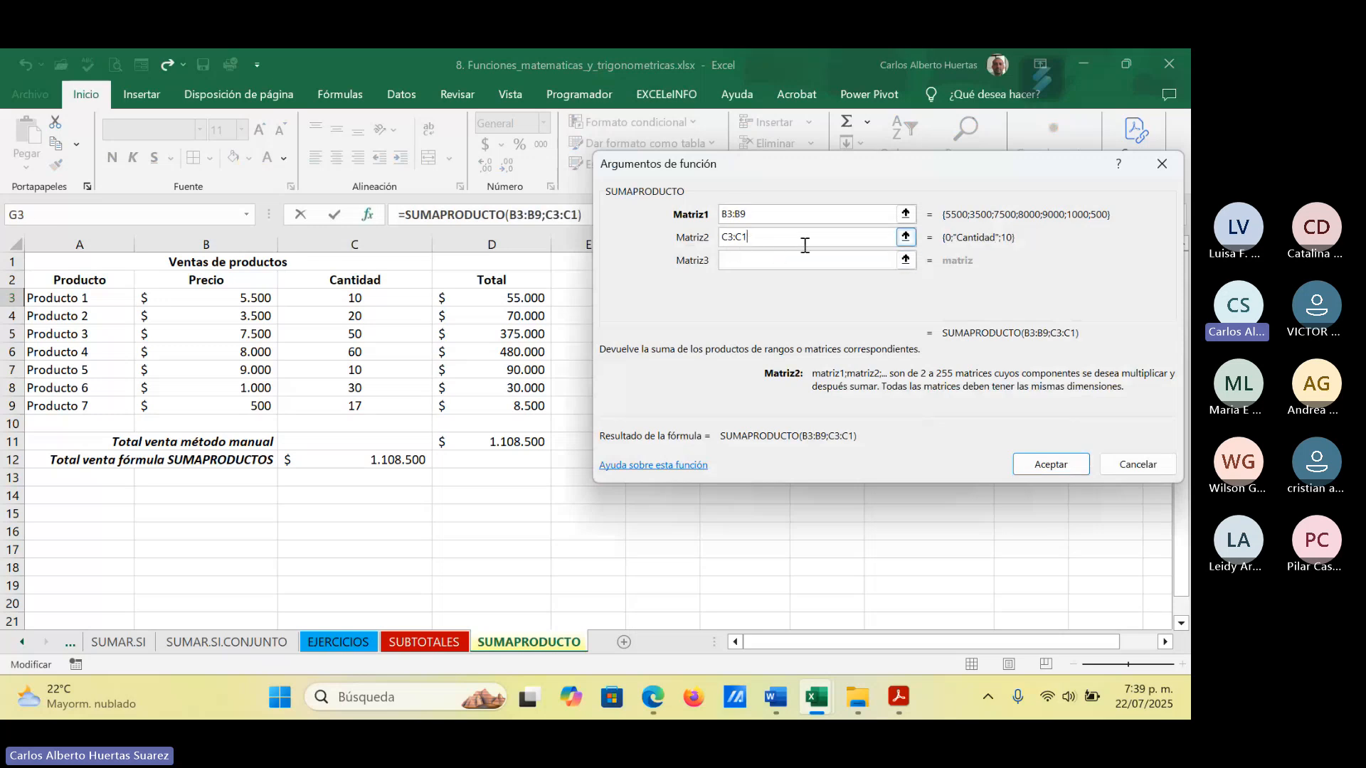
{"action": "type", "text": "9"}
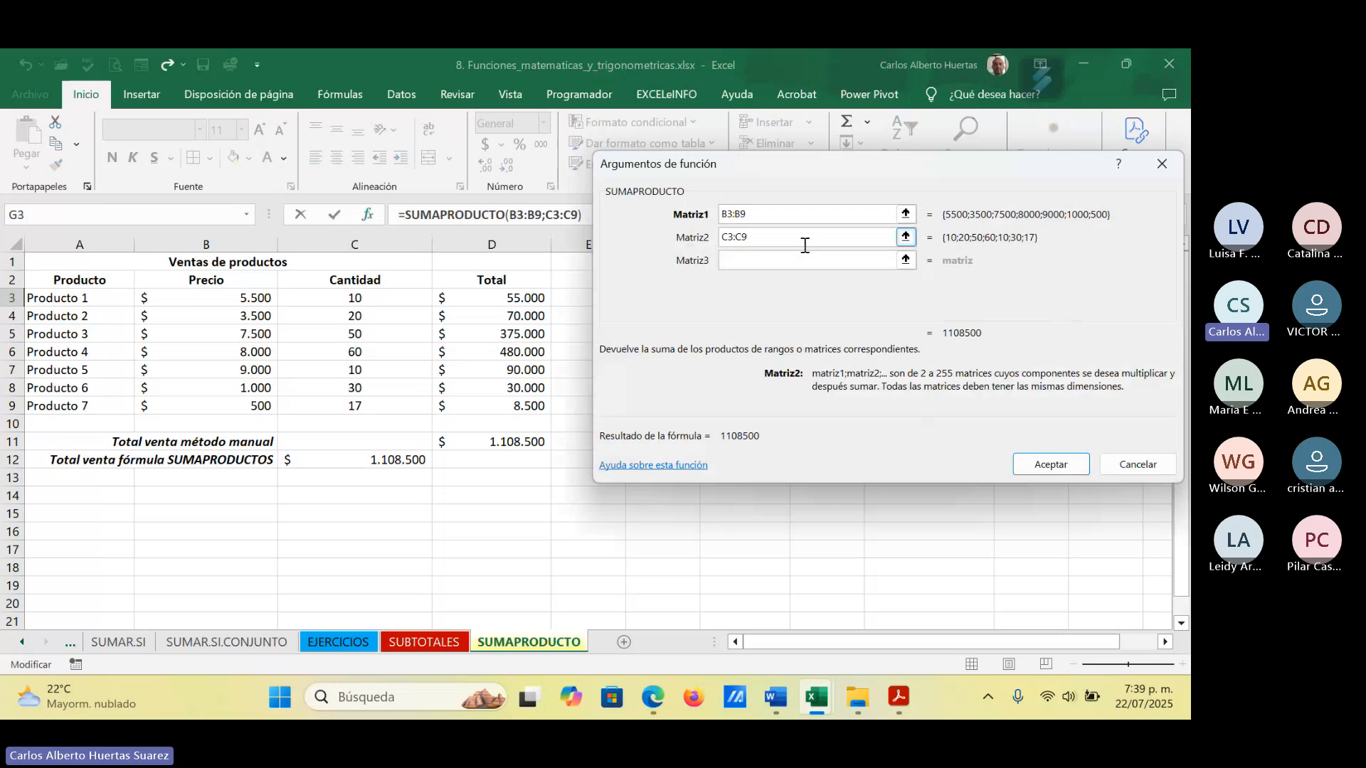
Step: Examine the additional SUMAPRODUCTO matrix arguments, from Matriz3 through the last one, Matriz255
{"action": "left_click", "coordinate": [744, 266]}
{"action": "left_click", "coordinate": [732, 260]}
{"action": "left_click", "coordinate": [733, 283]}
{"action": "left_click", "coordinate": [731, 306]}
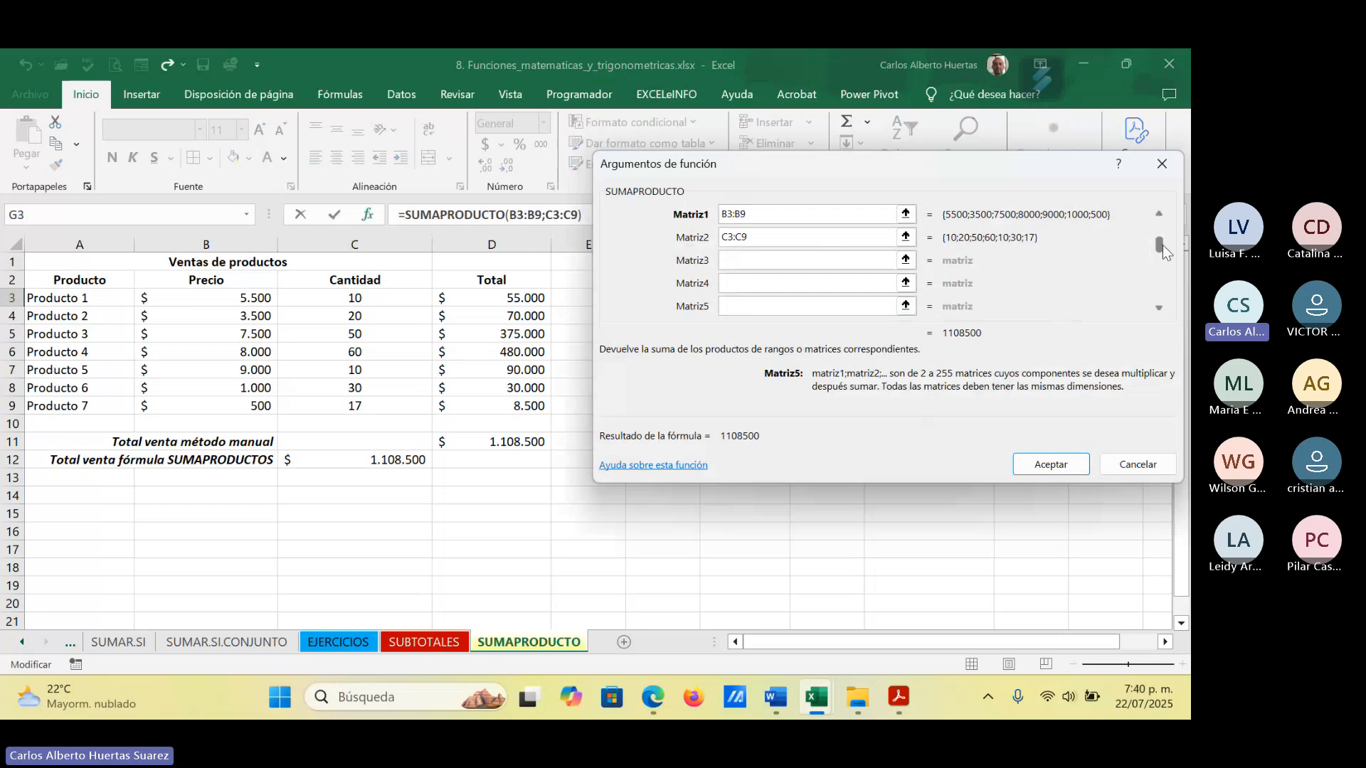
{"action": "left_click_drag", "start_coordinate": [1163, 245], "coordinate": [1169, 315]}
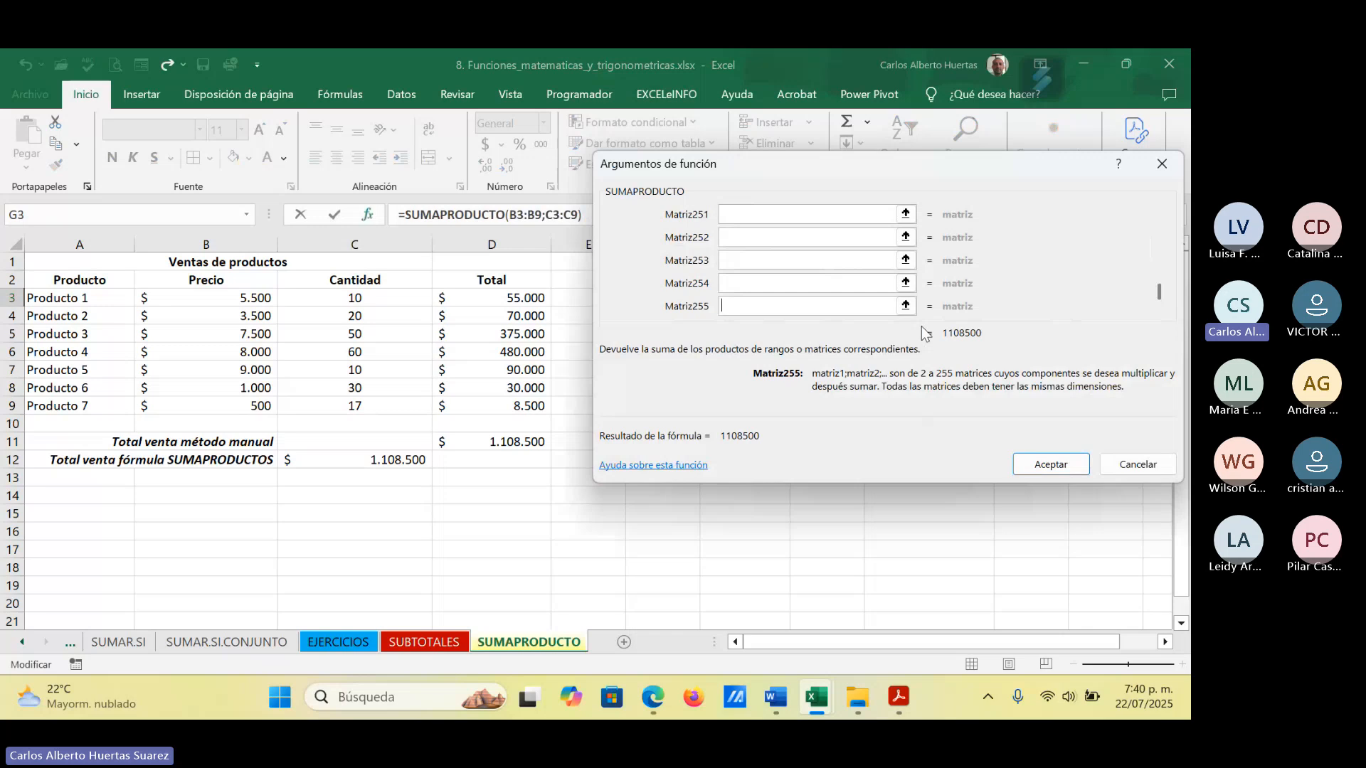
Step: Discard the argument edits and delete the formula from G3
{"action": "left_click", "coordinate": [1130, 466]}
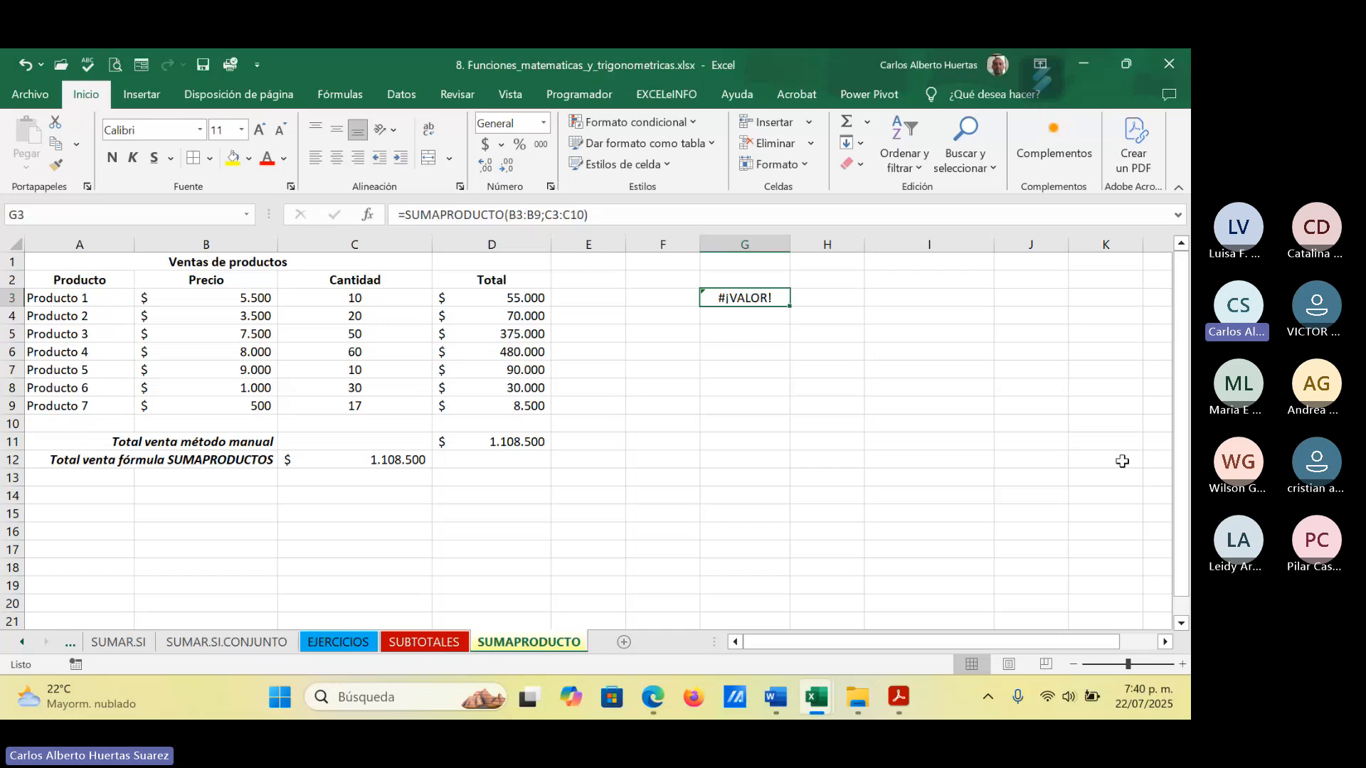
{"action": "key", "text": "Delete"}
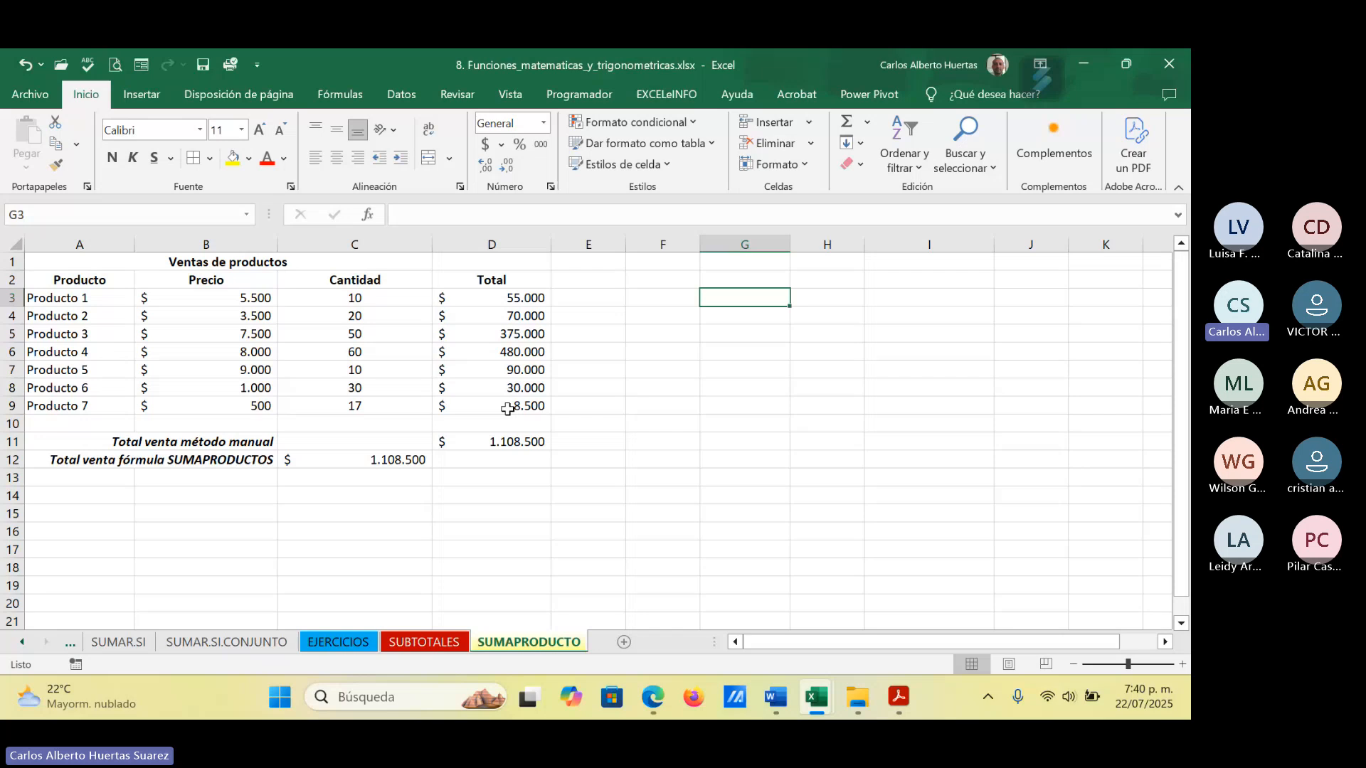
Step: Add an extra product row with a price of 0 in B10 and a quantity of 10 in C10
{"action": "left_click", "coordinate": [275, 424]}
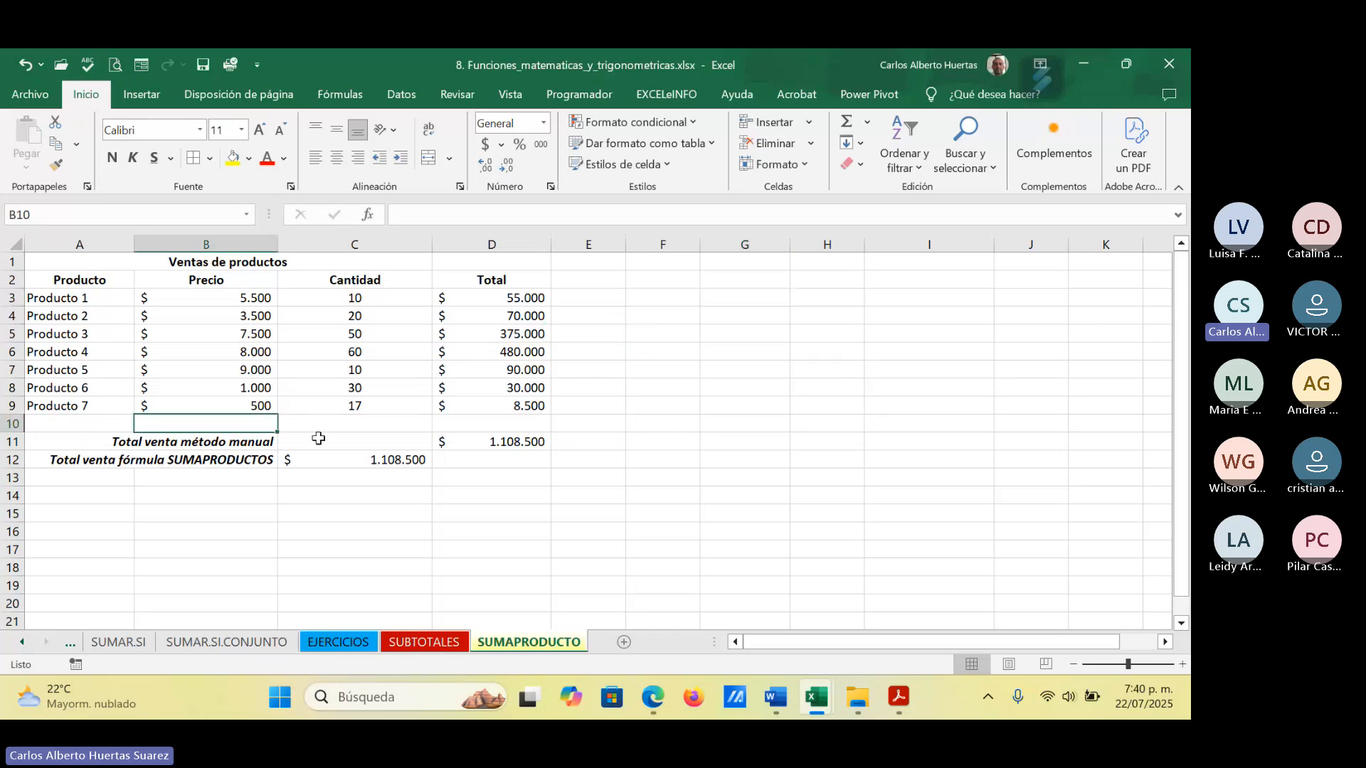
{"action": "type", "text": "0"}
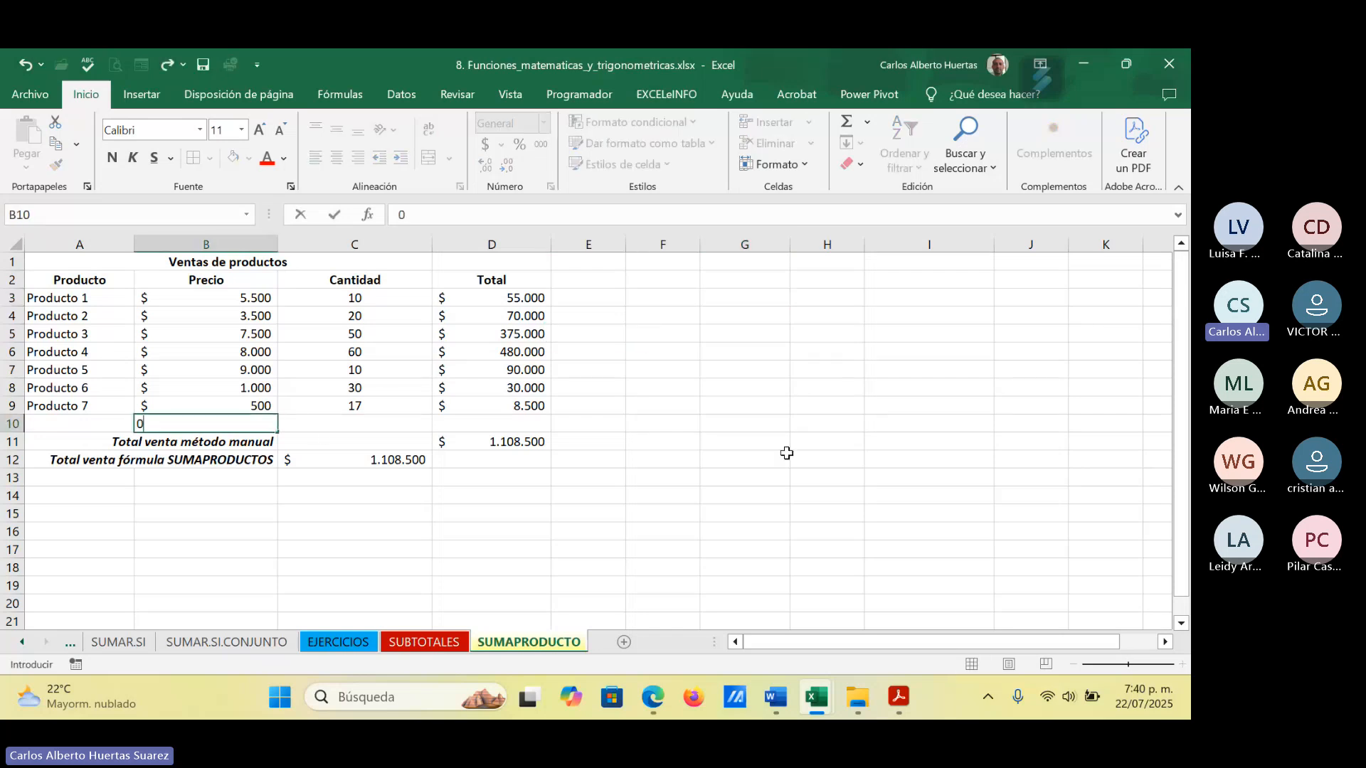
{"action": "key", "text": "Tab"}
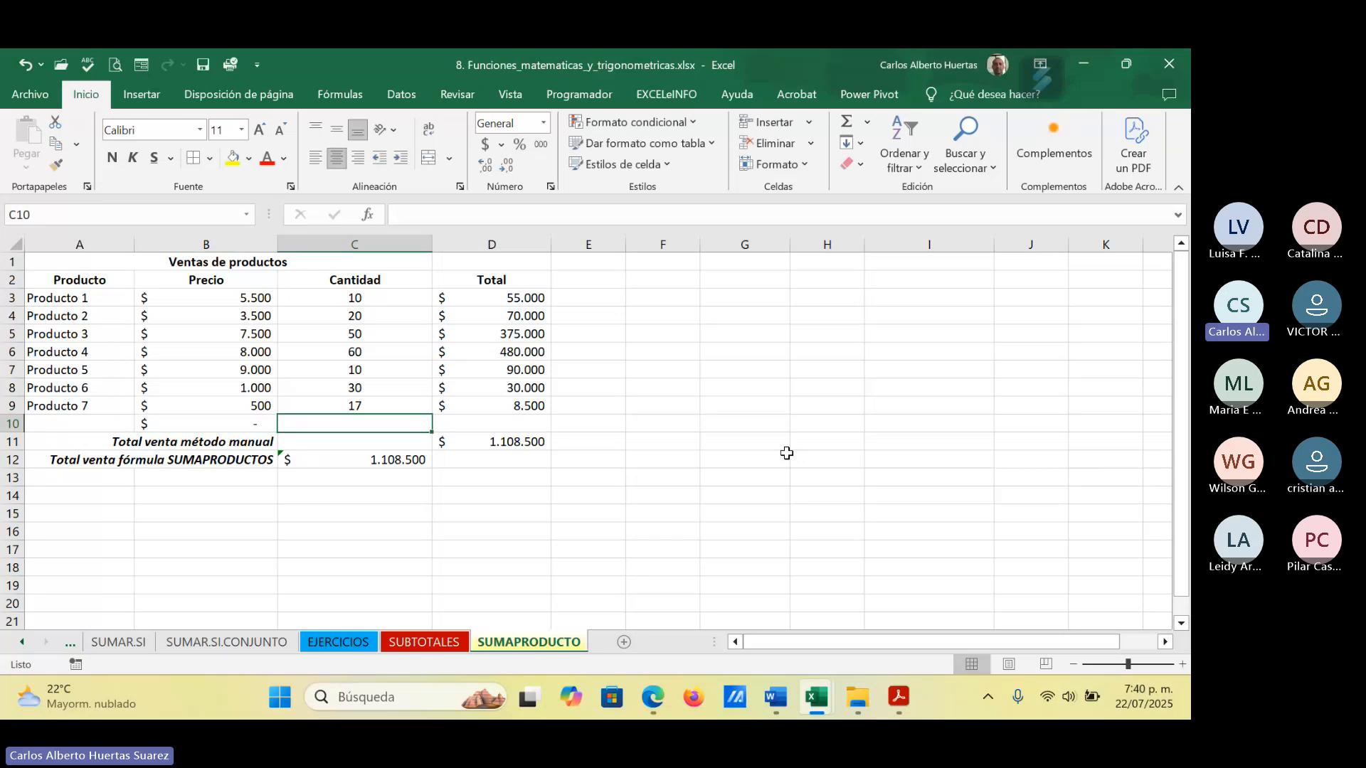
{"action": "key", "text": "F2"}
{"action": "type", "text": "10"}
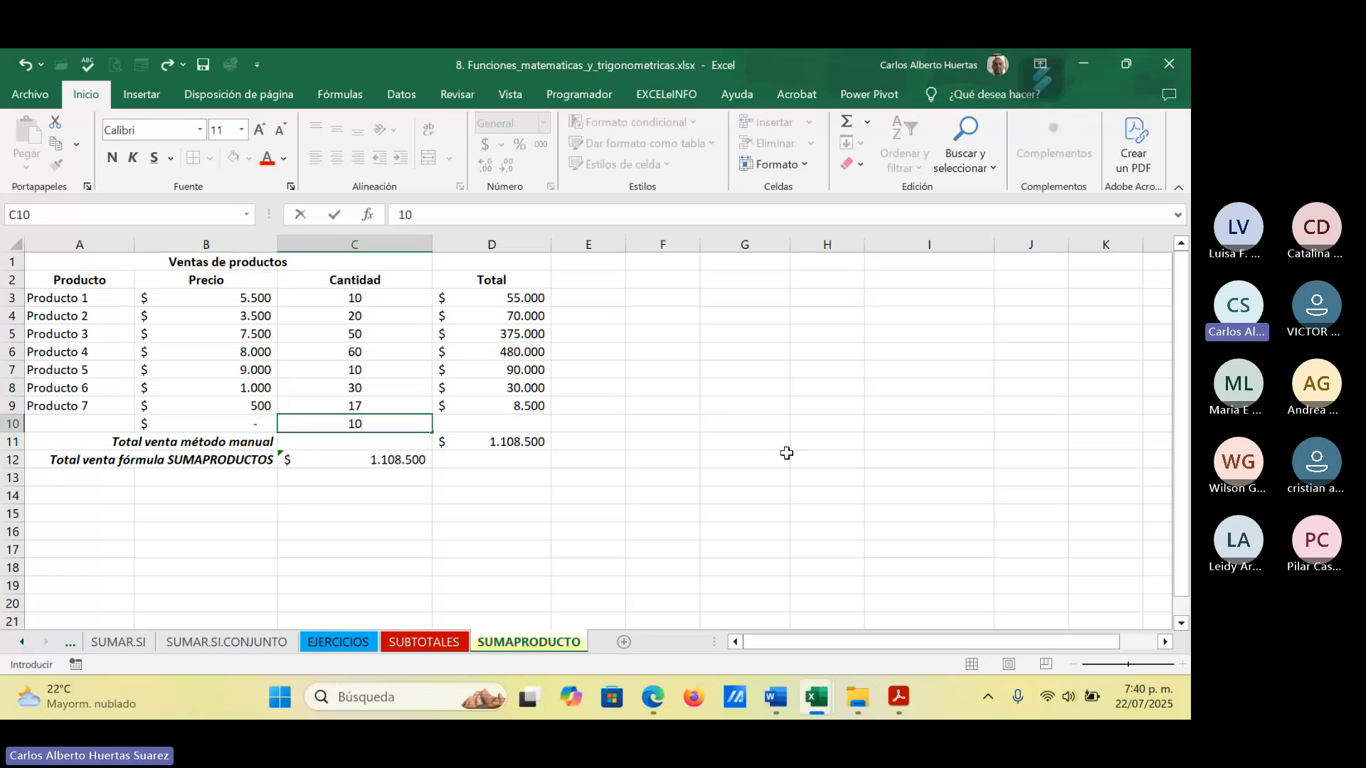
{"action": "key", "text": "Return"}
{"action": "key", "text": "Up"}
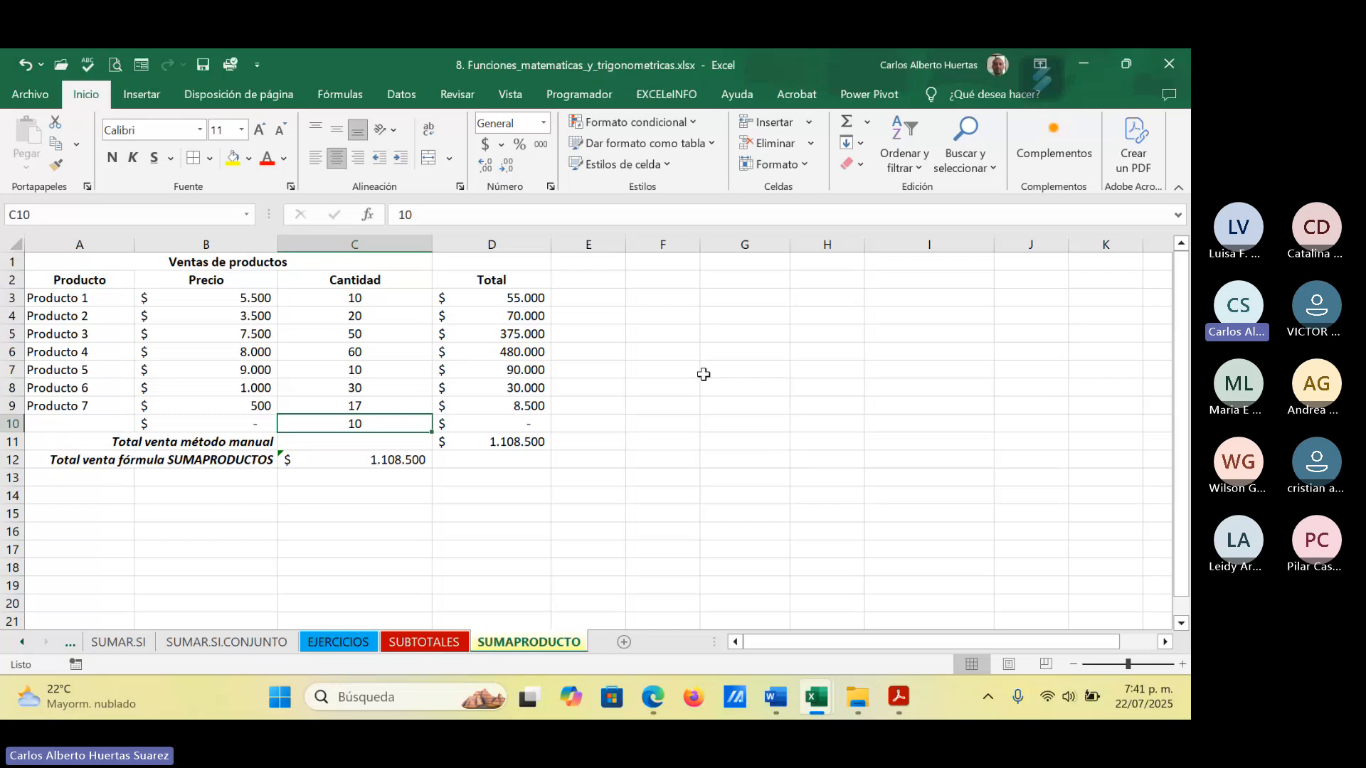
Step: Calculate total sales in G4 with =SUMAPRODUCTO(B3:B10;C3:C10), including the extra row, and reselect the cell to review its formula
{"action": "left_click", "coordinate": [746, 314]}
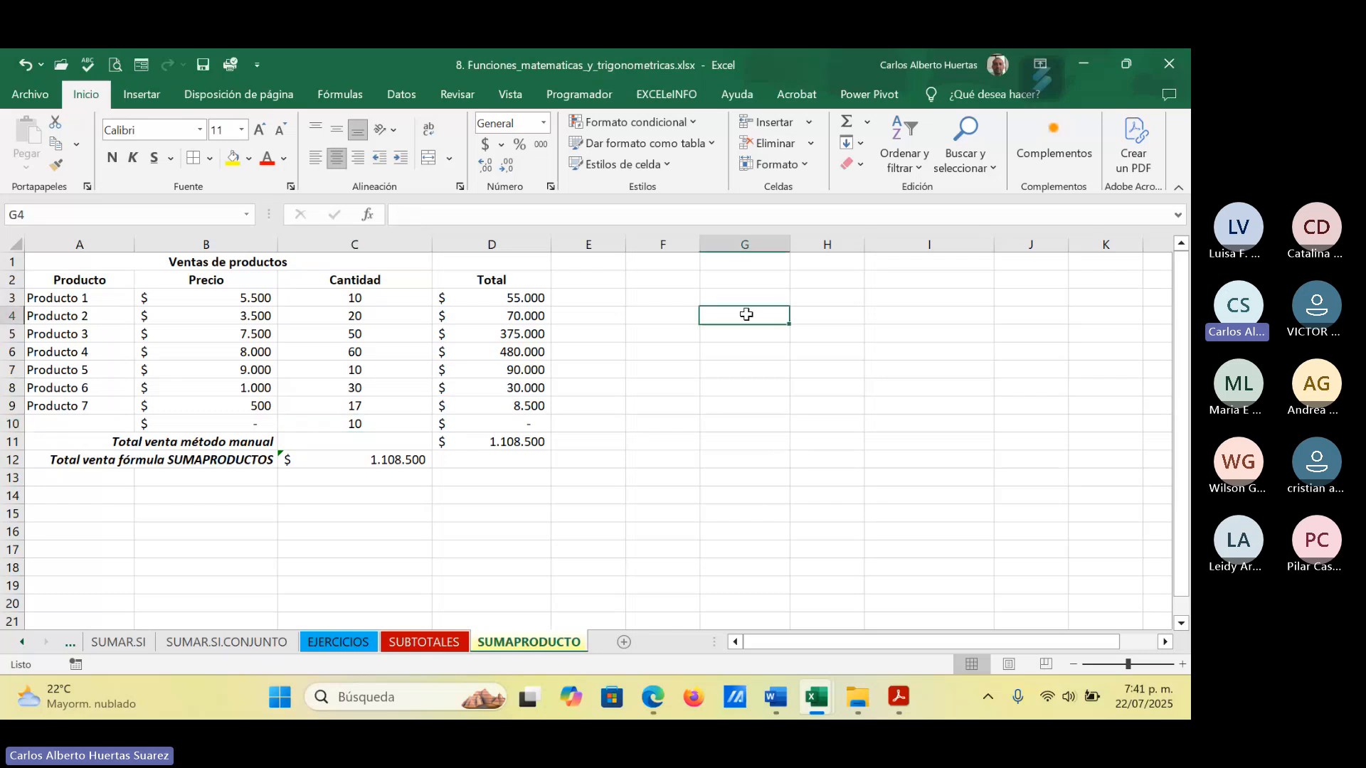
{"action": "type", "text": "=su"}
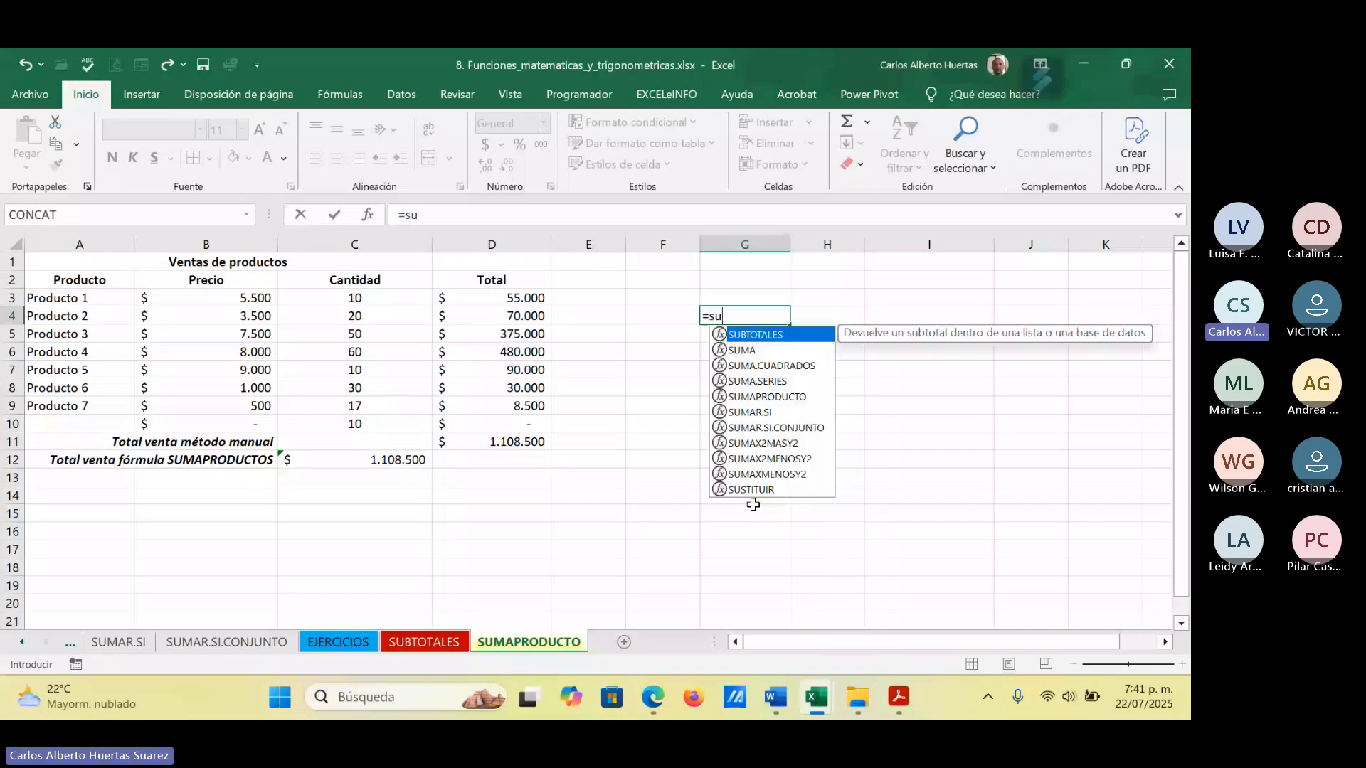
{"action": "type", "text": "ma"}
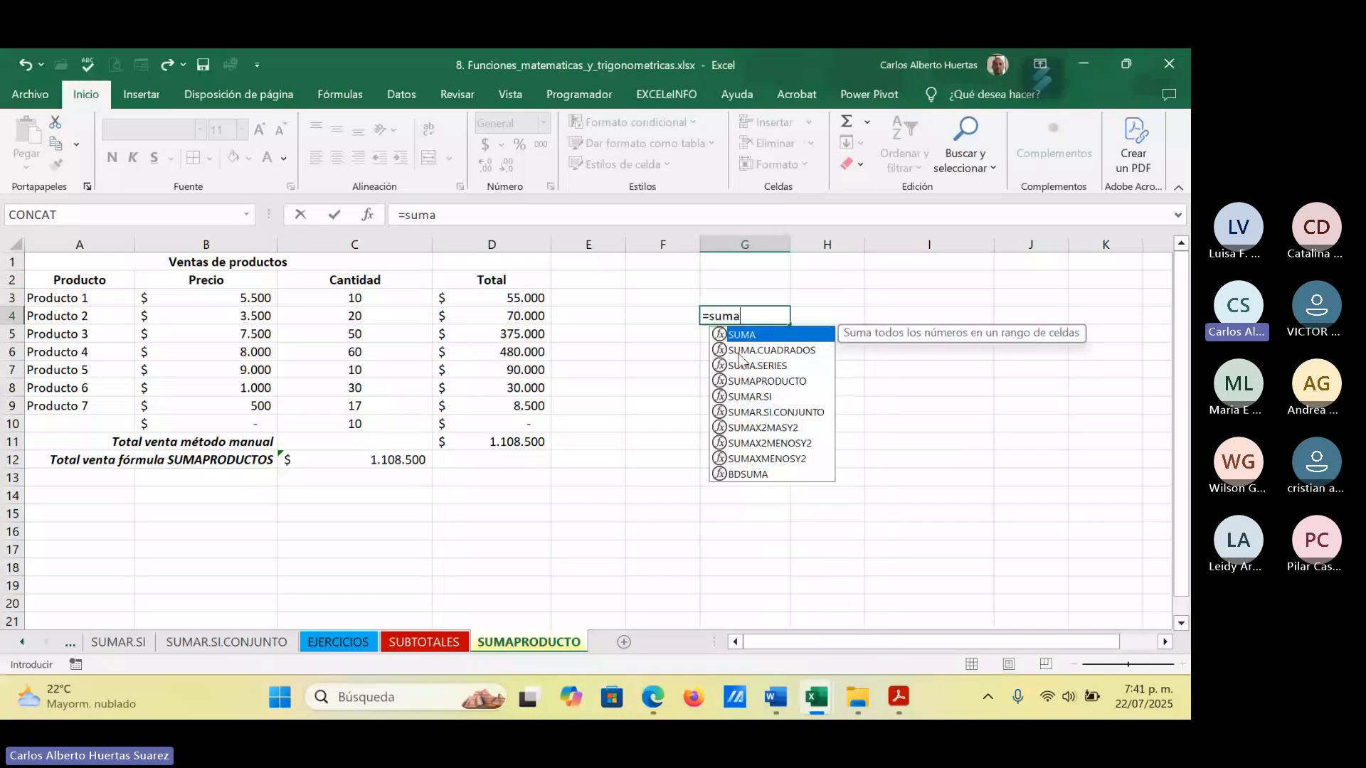
{"action": "double_click", "coordinate": [769, 382]}
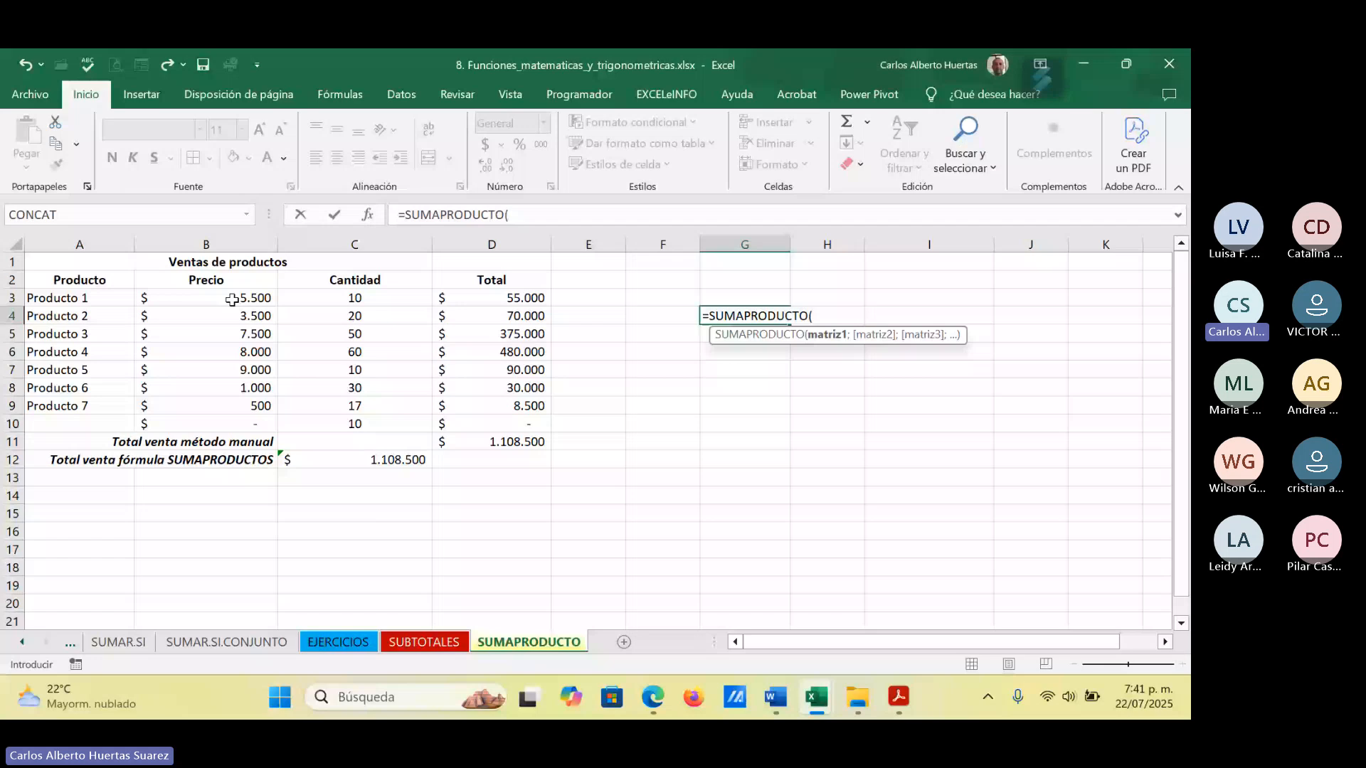
{"action": "left_click_drag", "start_coordinate": [232, 299], "coordinate": [237, 422]}
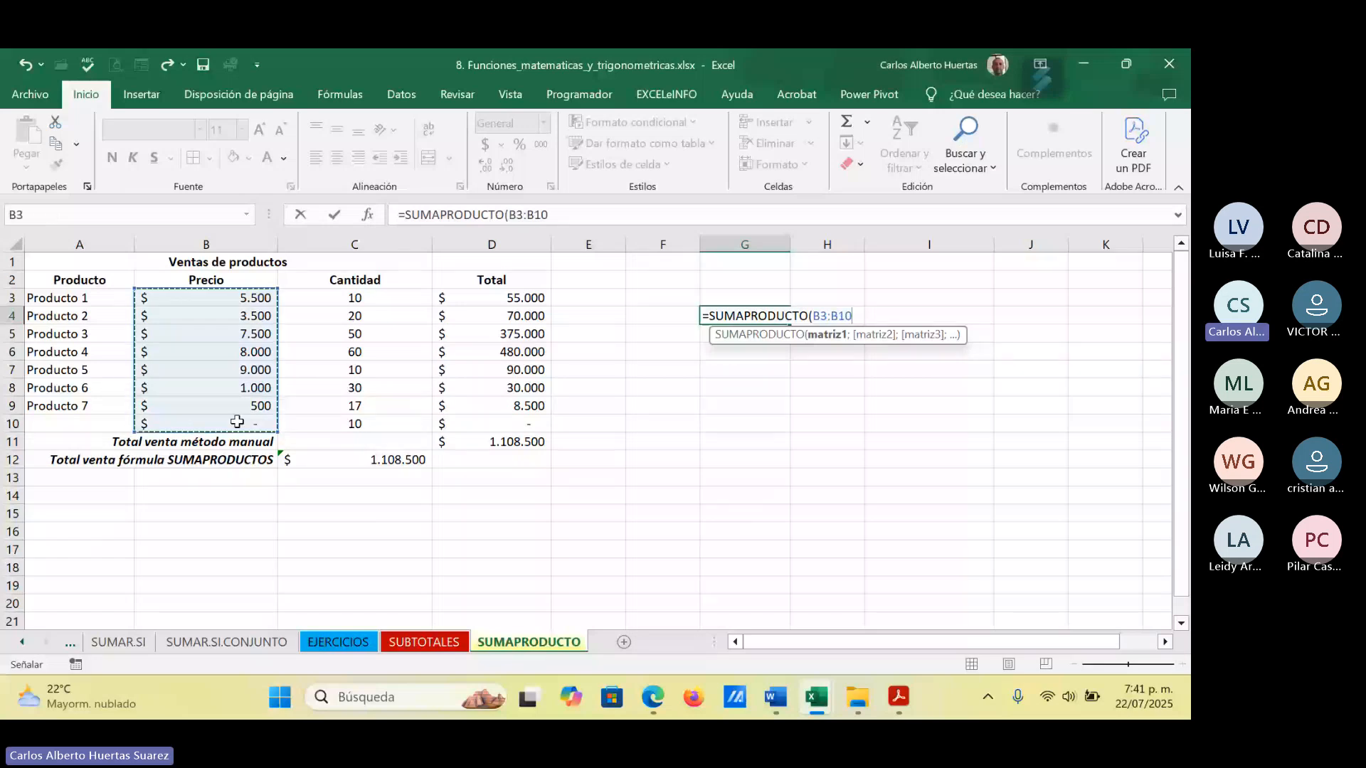
{"action": "type", "text": ";"}
{"action": "left_click_drag", "start_coordinate": [354, 297], "coordinate": [374, 420]}
{"action": "key", "text": "Return"}
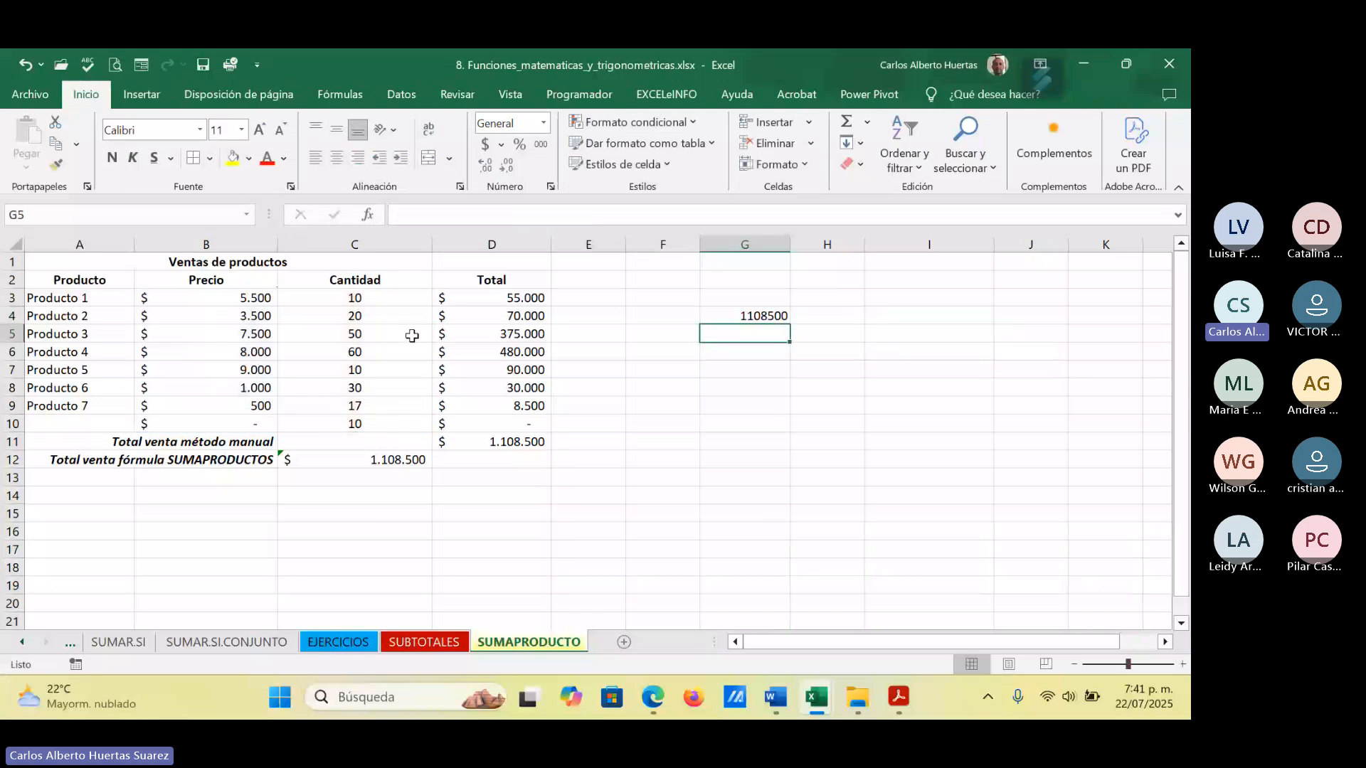
{"action": "left_click", "coordinate": [758, 313]}
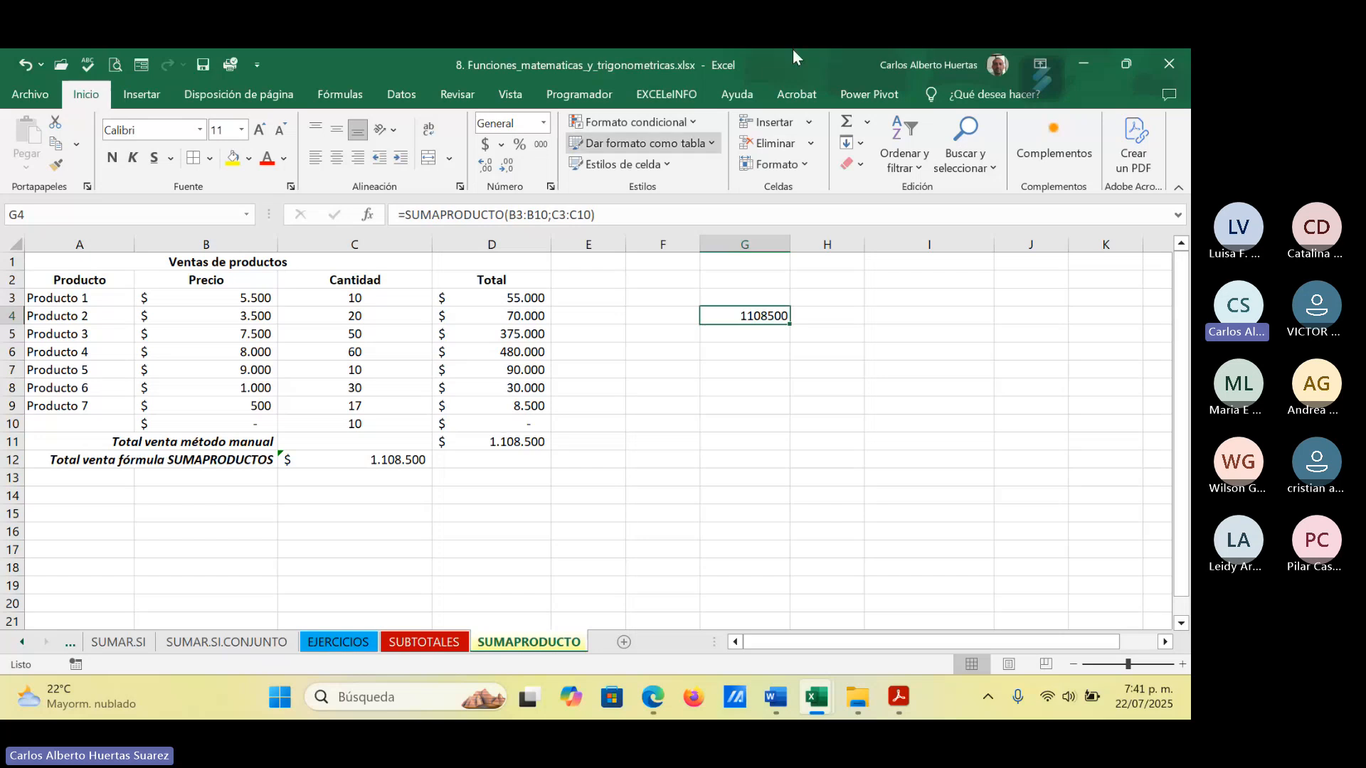
Step: Minimize the workbook to switch to the Teams meeting in the browser
{"action": "left_click", "coordinate": [1084, 66]}
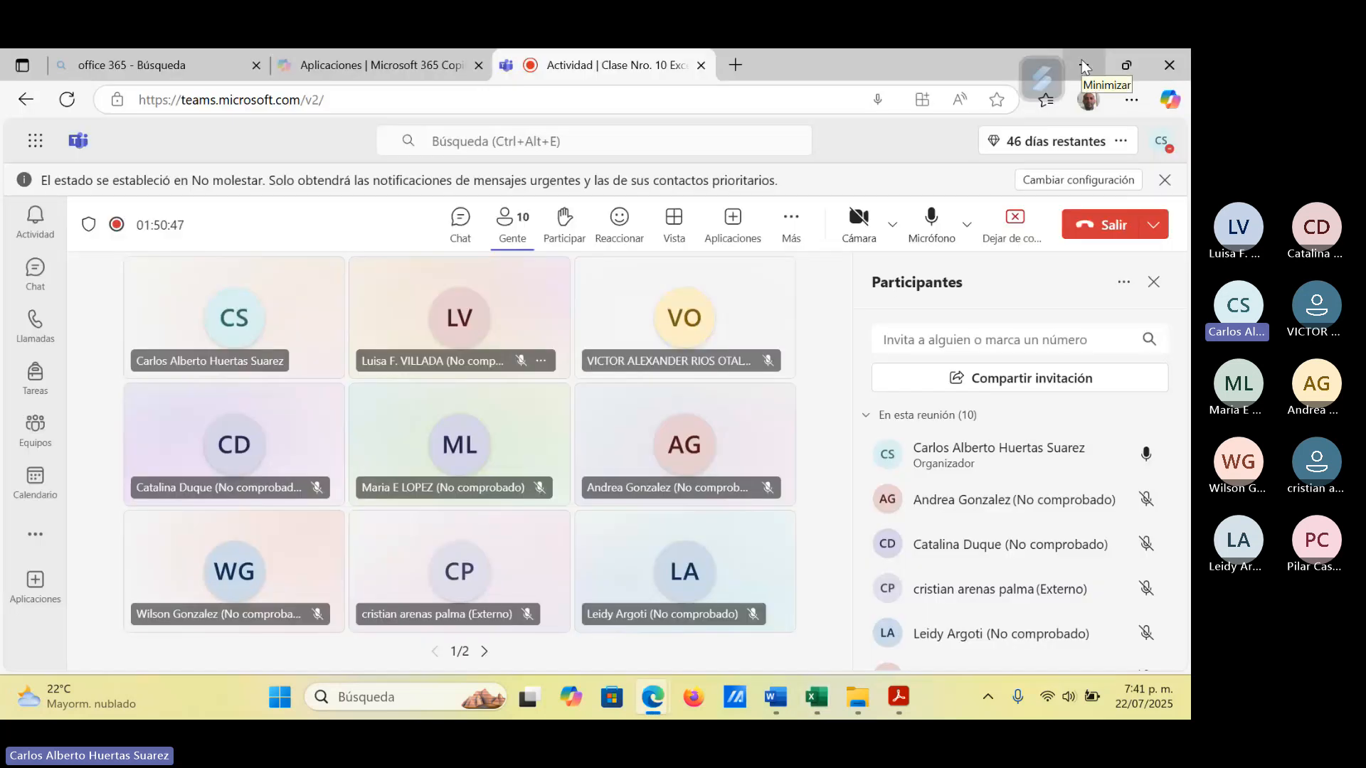